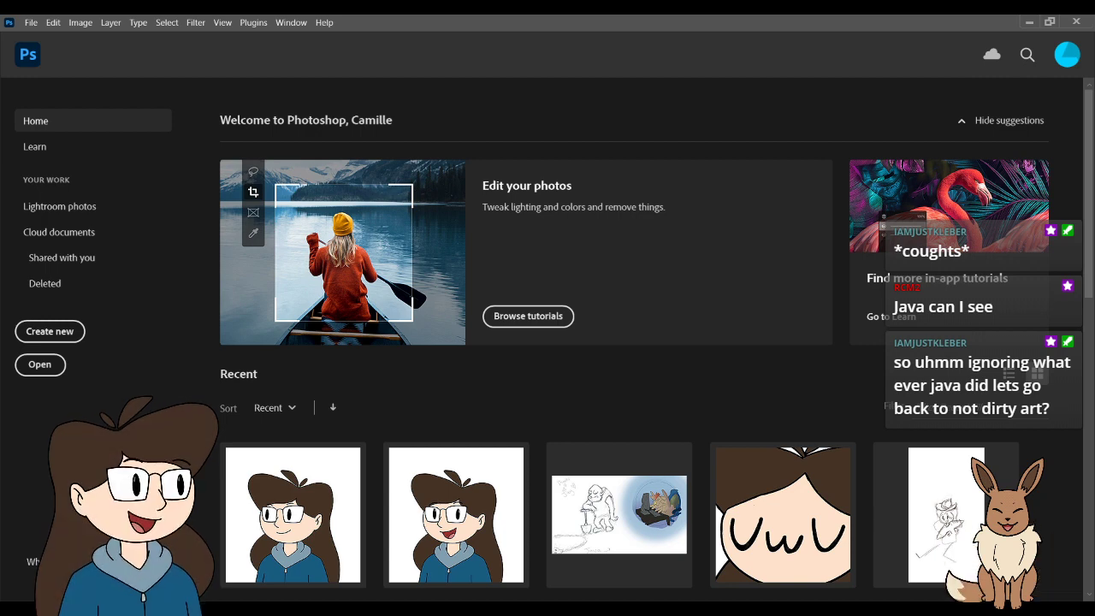
- Look through the recent files for an existing artwork to continue
{"action": "scroll", "coordinate": [547, 368], "scroll_direction": "down", "scroll_amount": 3}
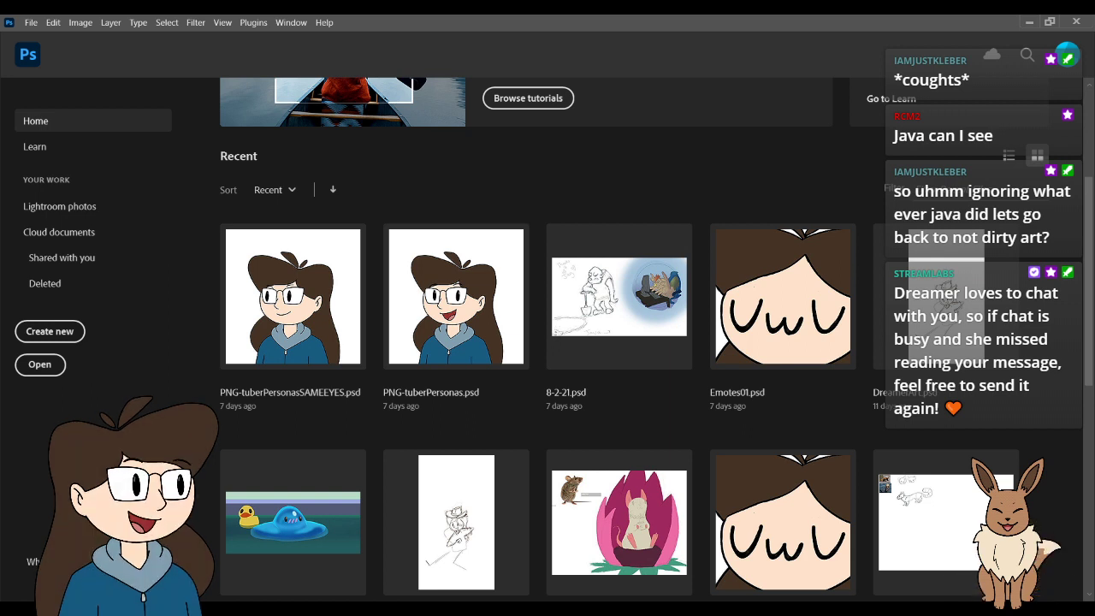
{"action": "scroll", "coordinate": [547, 342], "scroll_direction": "down", "scroll_amount": 1}
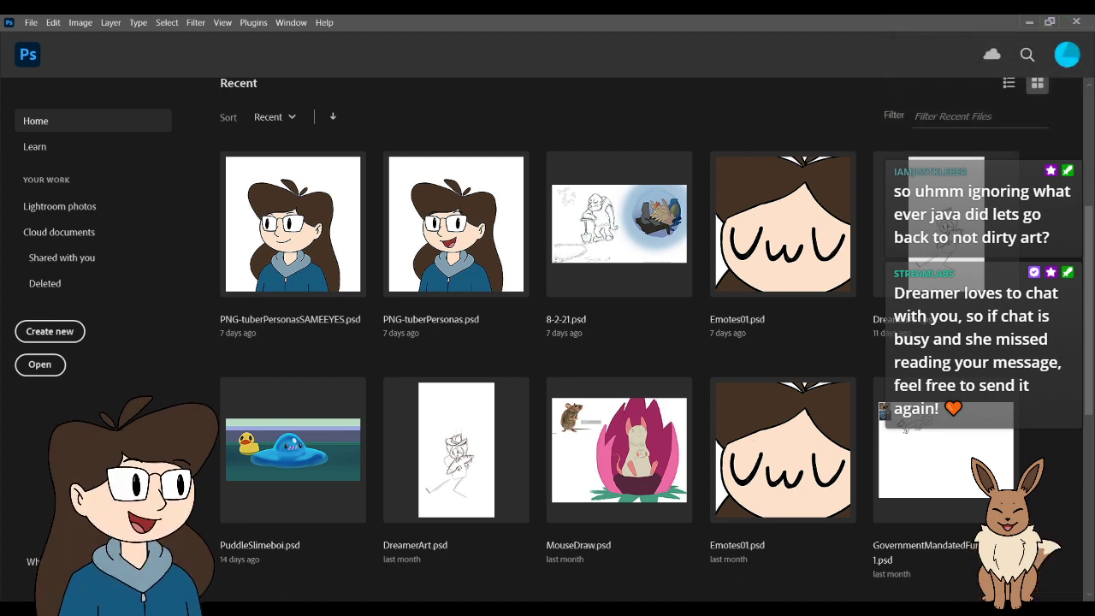
{"action": "scroll", "coordinate": [633, 343], "scroll_direction": "down", "scroll_amount": 2}
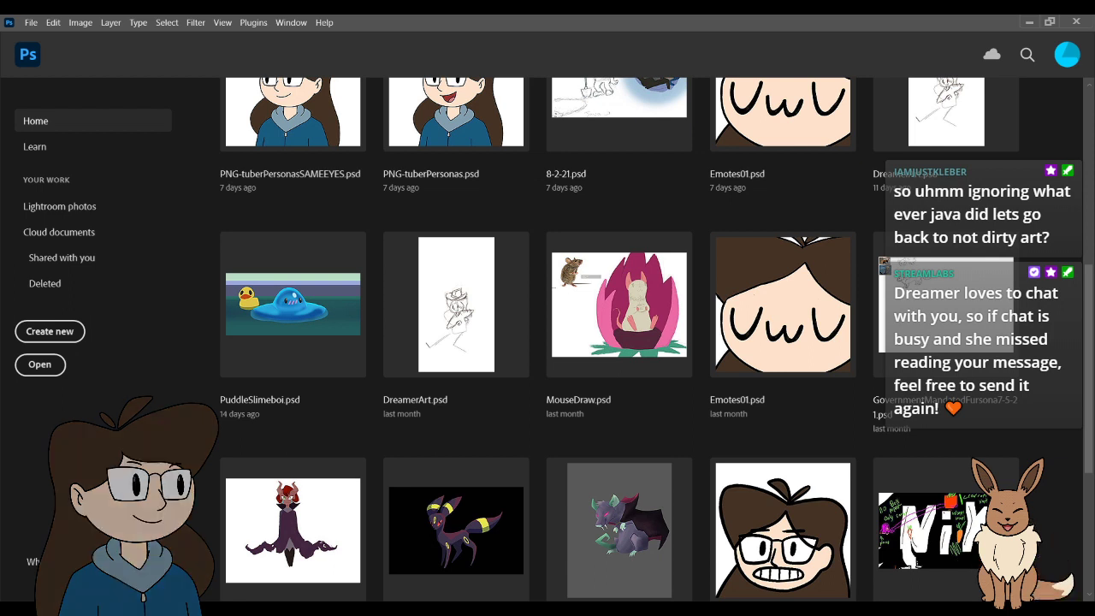
{"action": "scroll", "coordinate": [633, 342], "scroll_direction": "down", "scroll_amount": 1}
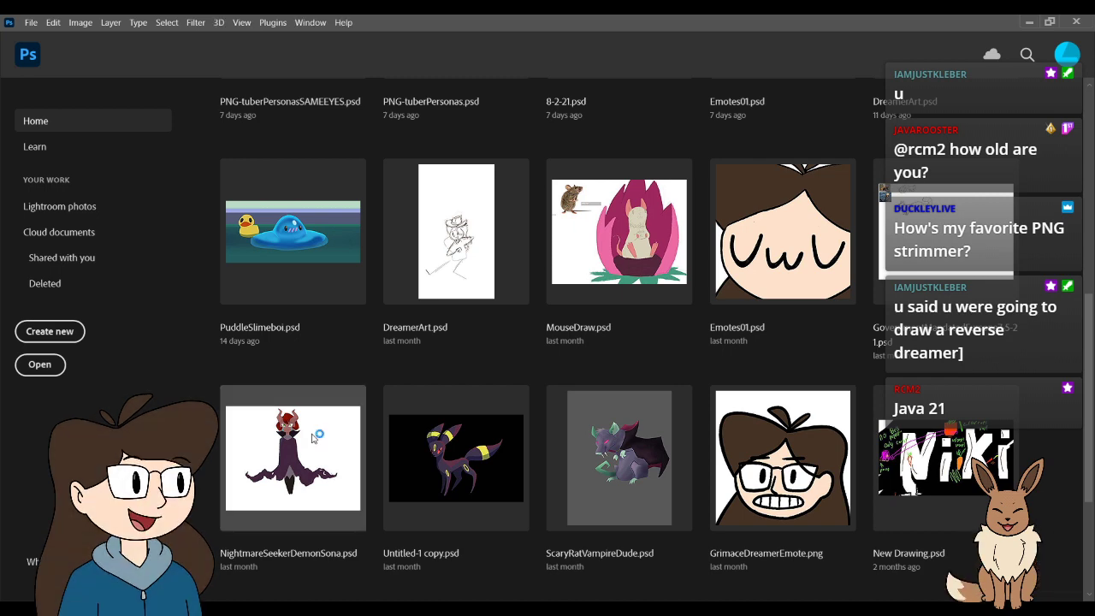
{"action": "scroll", "coordinate": [557, 422], "scroll_direction": "up", "scroll_amount": 5}
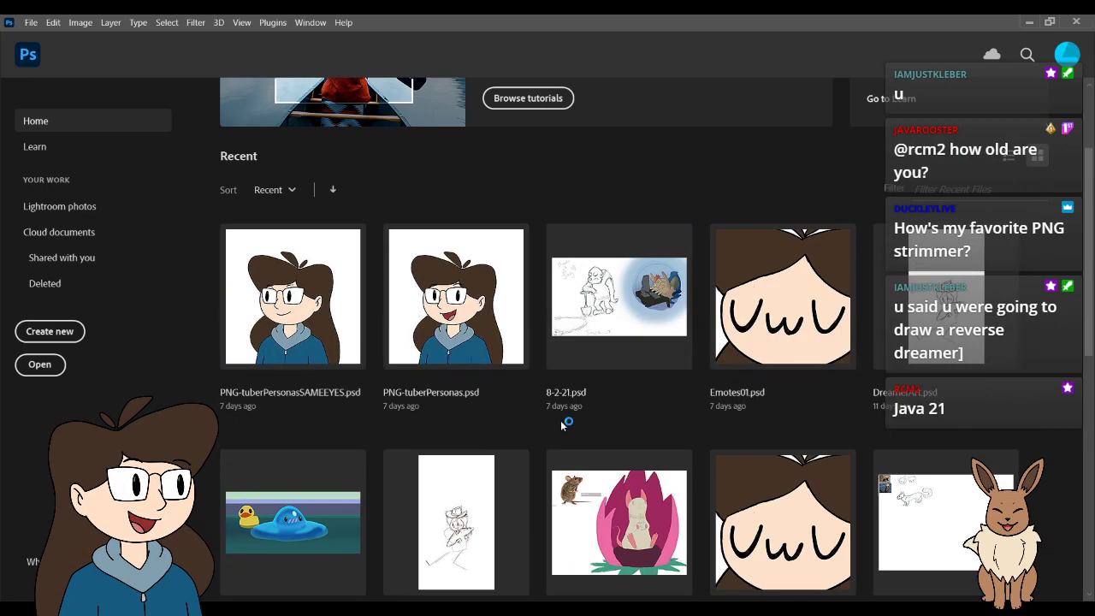
{"action": "scroll", "coordinate": [520, 406], "scroll_direction": "down", "scroll_amount": 2}
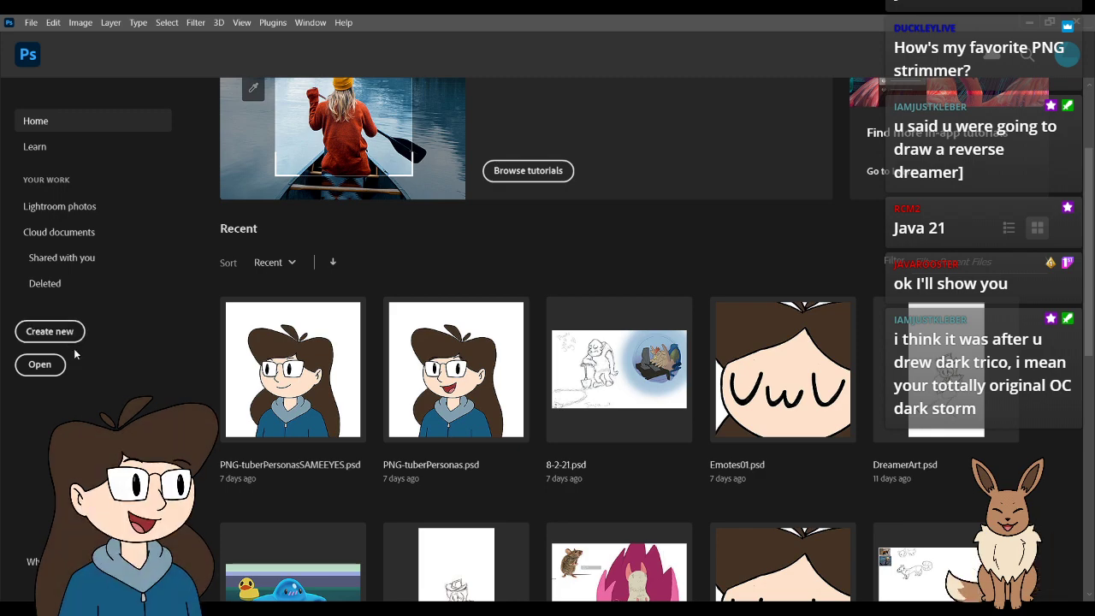
{"action": "scroll", "coordinate": [337, 411], "scroll_direction": "down", "scroll_amount": 7}
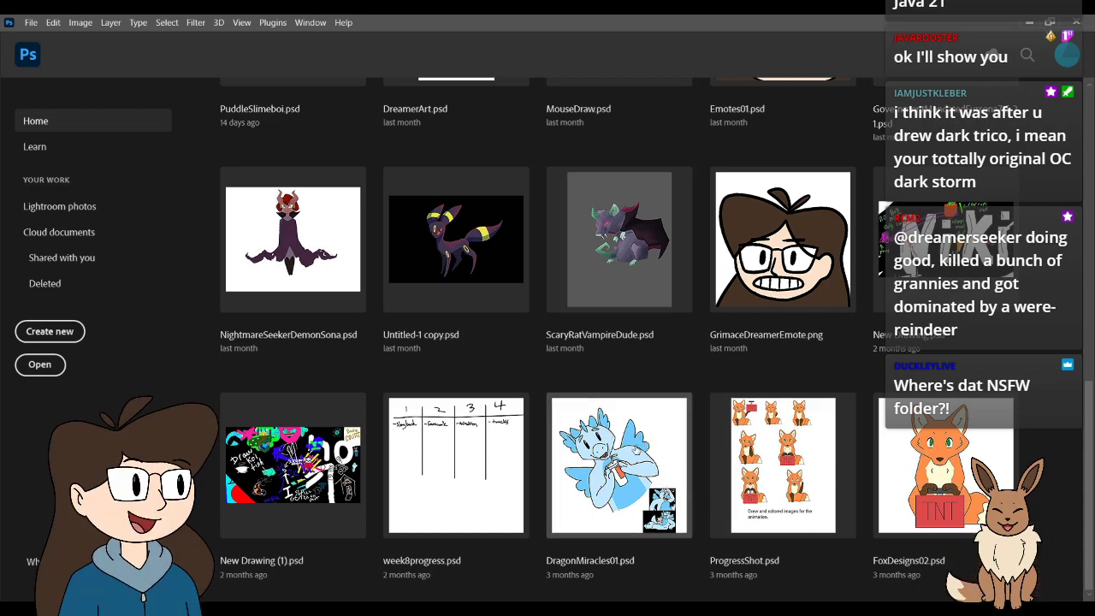
{"action": "scroll", "coordinate": [618, 466], "scroll_direction": "up", "scroll_amount": 10}
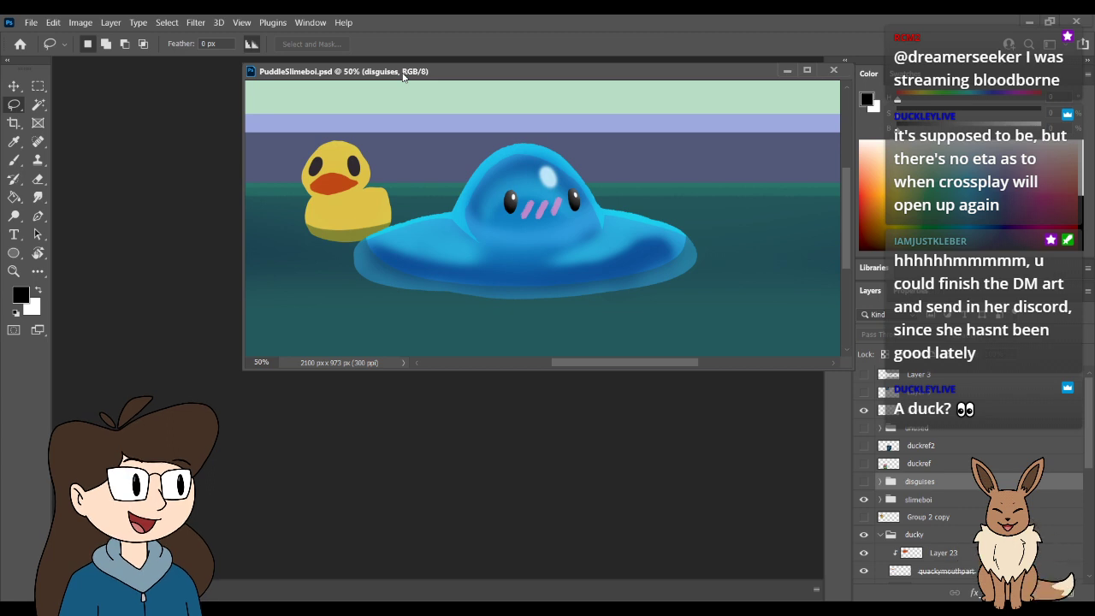
- Close PuddleSlimeboi.psd, and open DragonMiracles01.psd with its window near the middle of the workspace
{"action": "key", "text": "ctrl+0"}
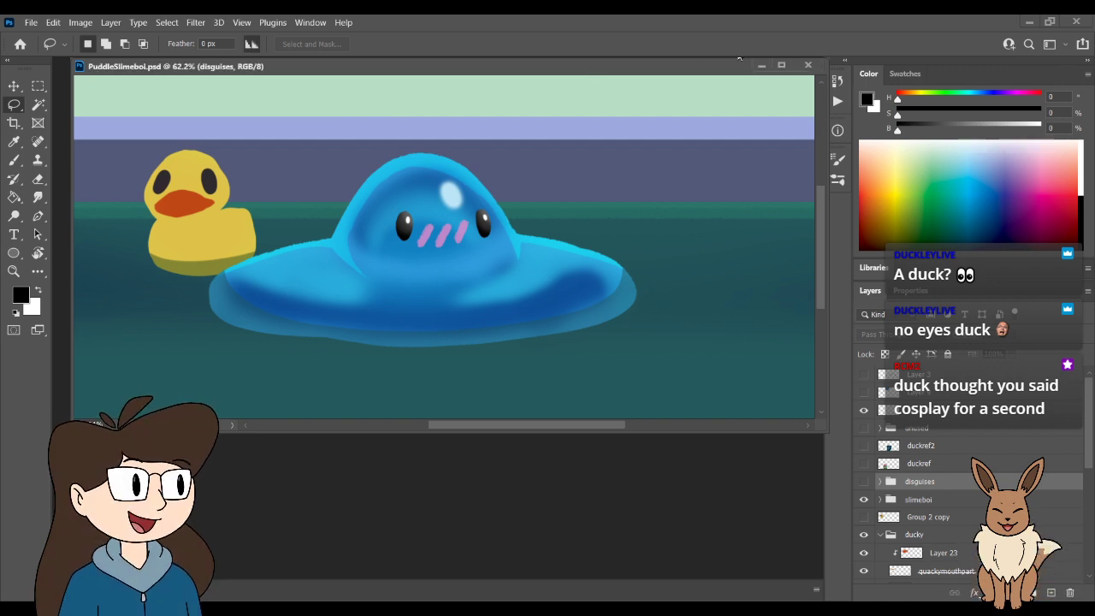
{"action": "left_click", "coordinate": [807, 67]}
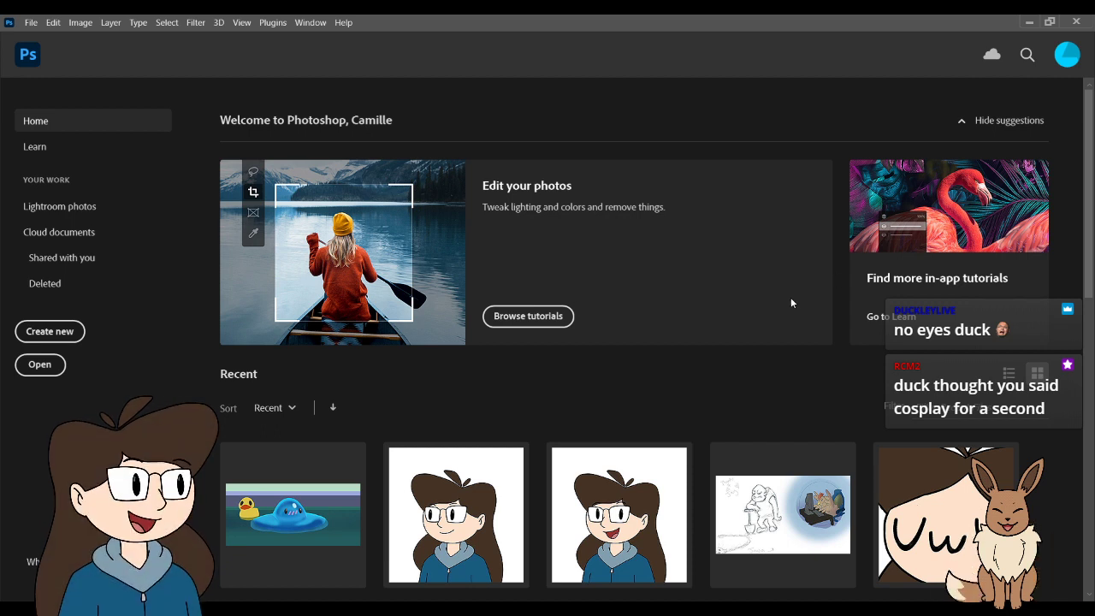
{"action": "key", "text": "Escape"}
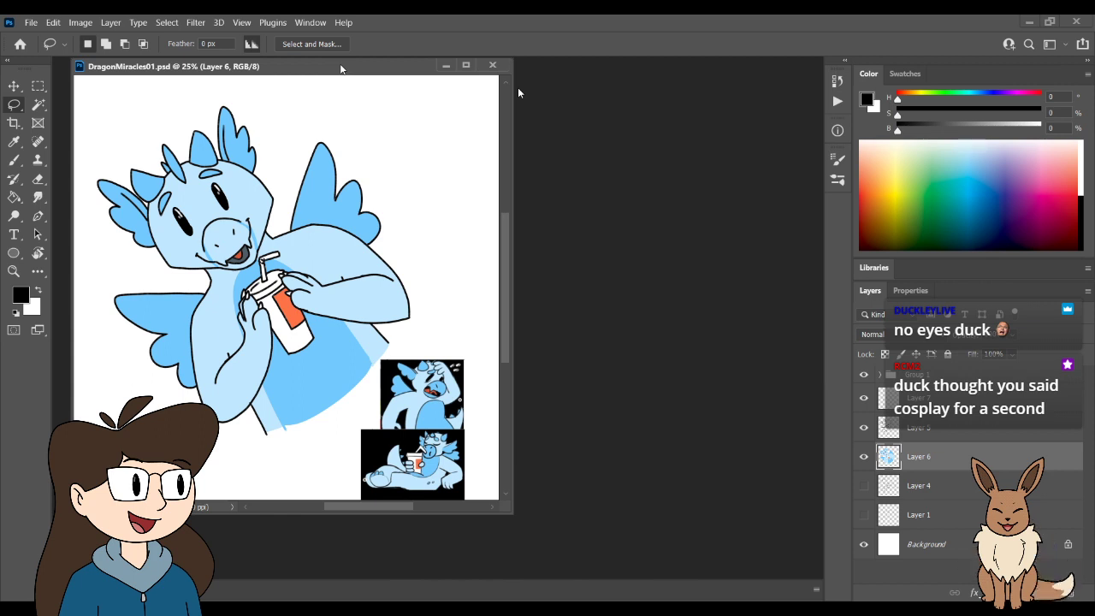
{"action": "scroll", "coordinate": [340, 88], "scroll_direction": "up", "scroll_amount": 1}
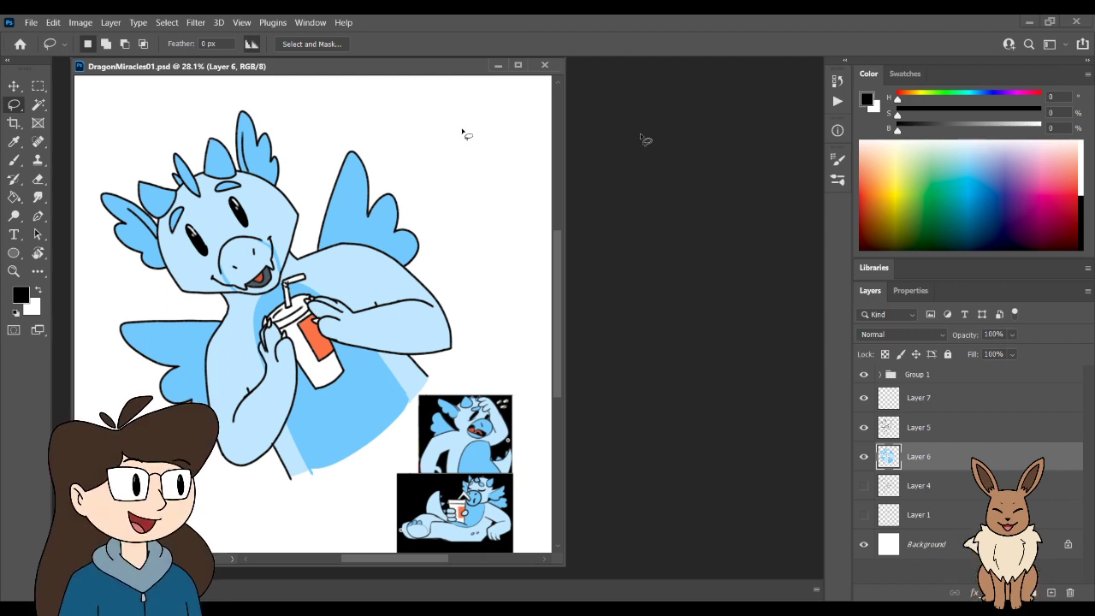
{"action": "left_click_drag", "start_coordinate": [343, 66], "coordinate": [520, 69]}
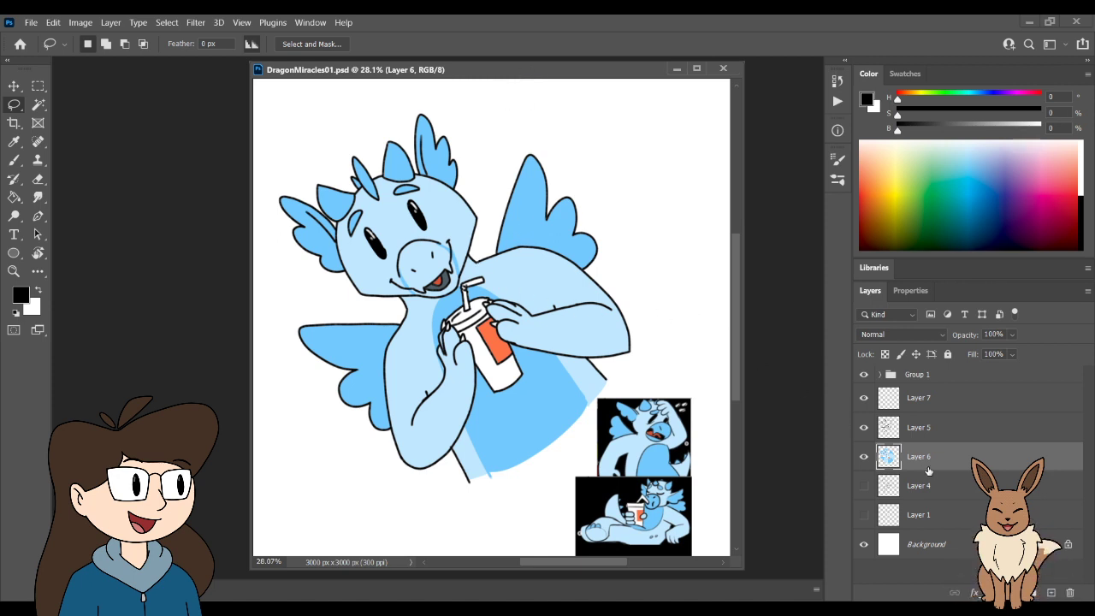
- Toggle the visibility of Layer 6 to check which parts of the dragon's colouring it holds
{"action": "left_click", "coordinate": [864, 457]}
{"action": "left_click", "coordinate": [864, 457]}
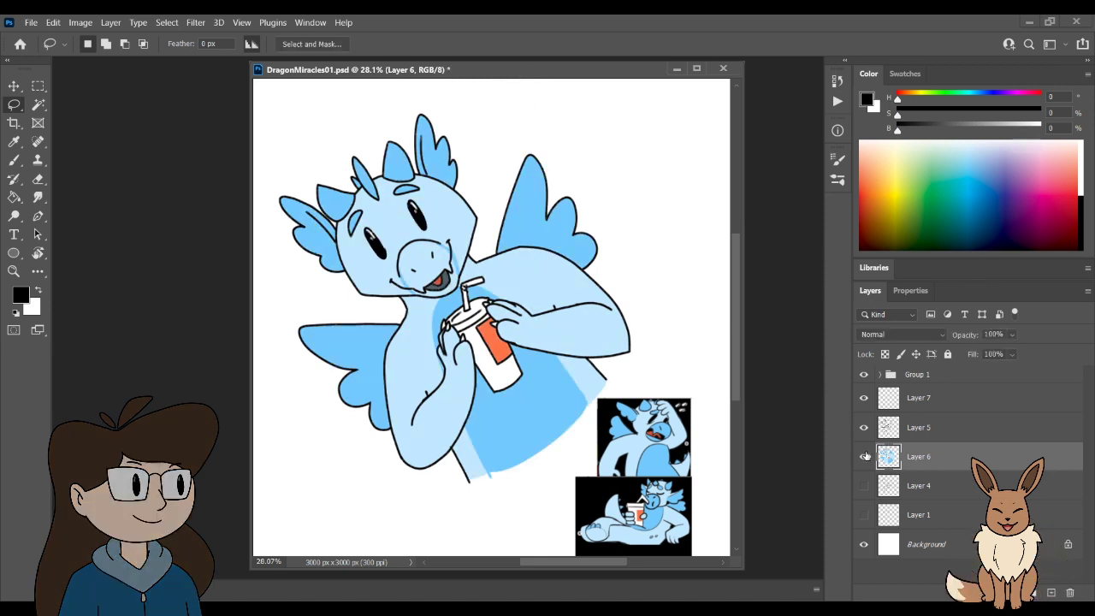
{"action": "left_click", "coordinate": [864, 457]}
{"action": "left_click", "coordinate": [864, 457]}
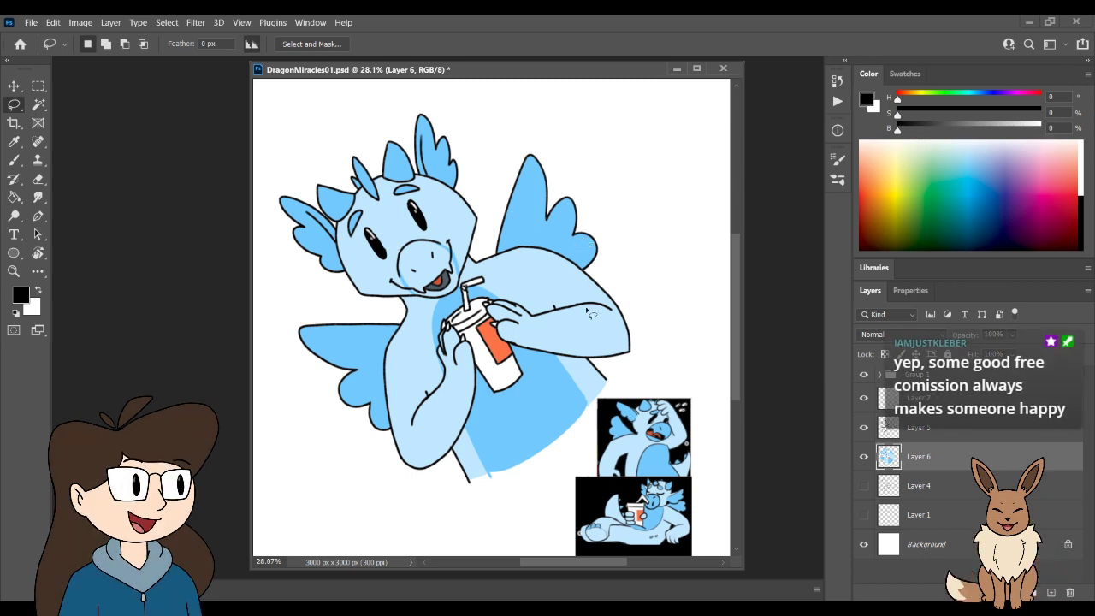
{"action": "scroll", "coordinate": [587, 308], "scroll_direction": "up", "scroll_amount": 2}
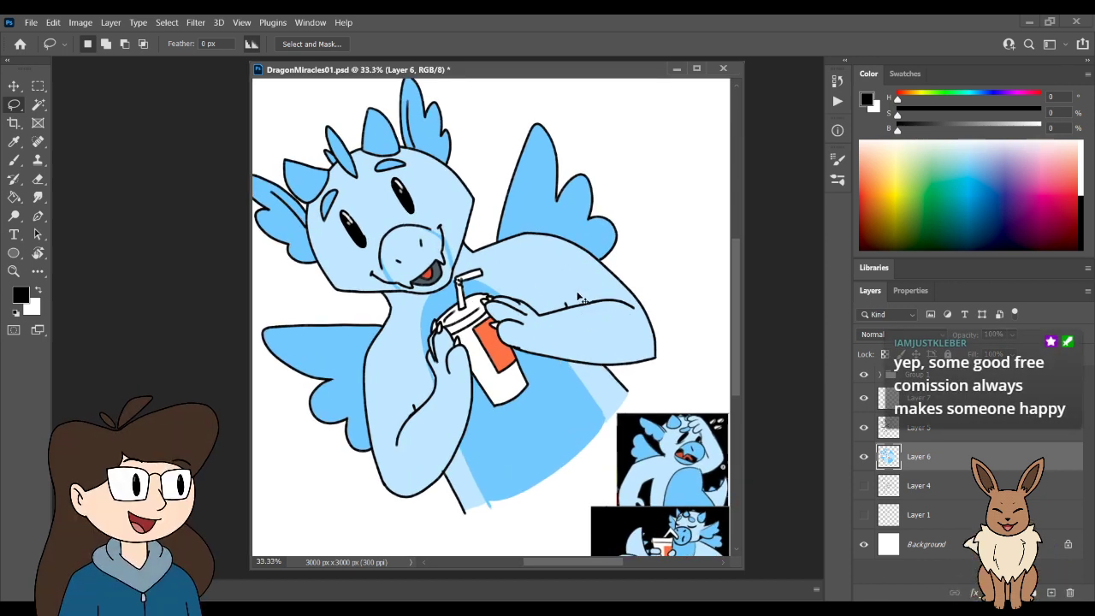
{"action": "mouse_move", "coordinate": [582, 295]}
{"action": "left_mouse_down"}
{"action": "mouse_move", "coordinate": [582, 308]}
{"action": "mouse_move", "coordinate": [587, 293]}
{"action": "left_mouse_up"}
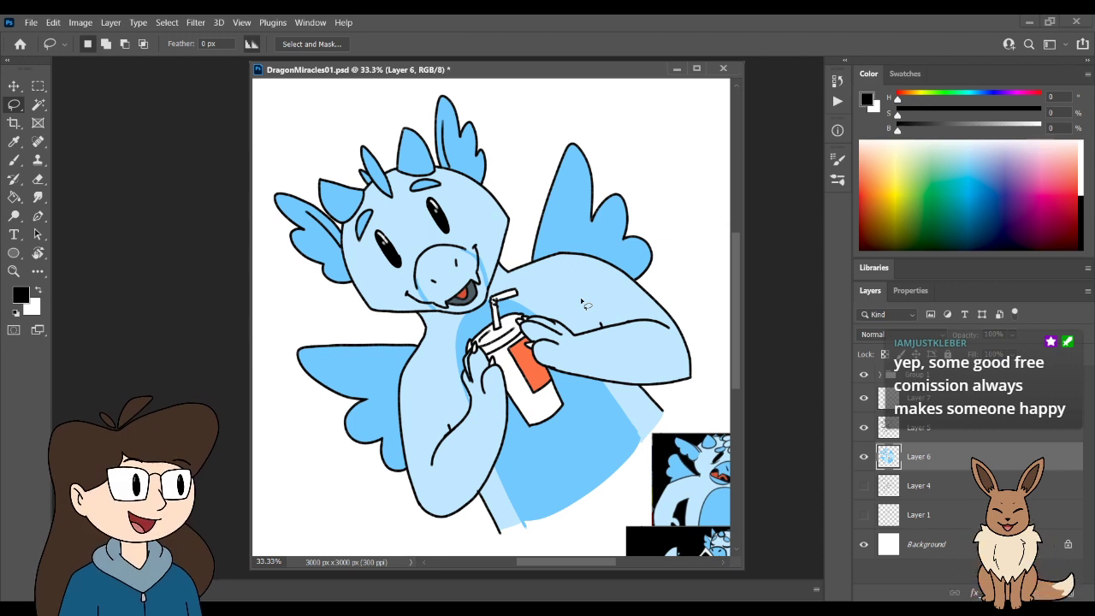
{"action": "left_click_drag", "start_coordinate": [573, 342], "coordinate": [532, 314]}
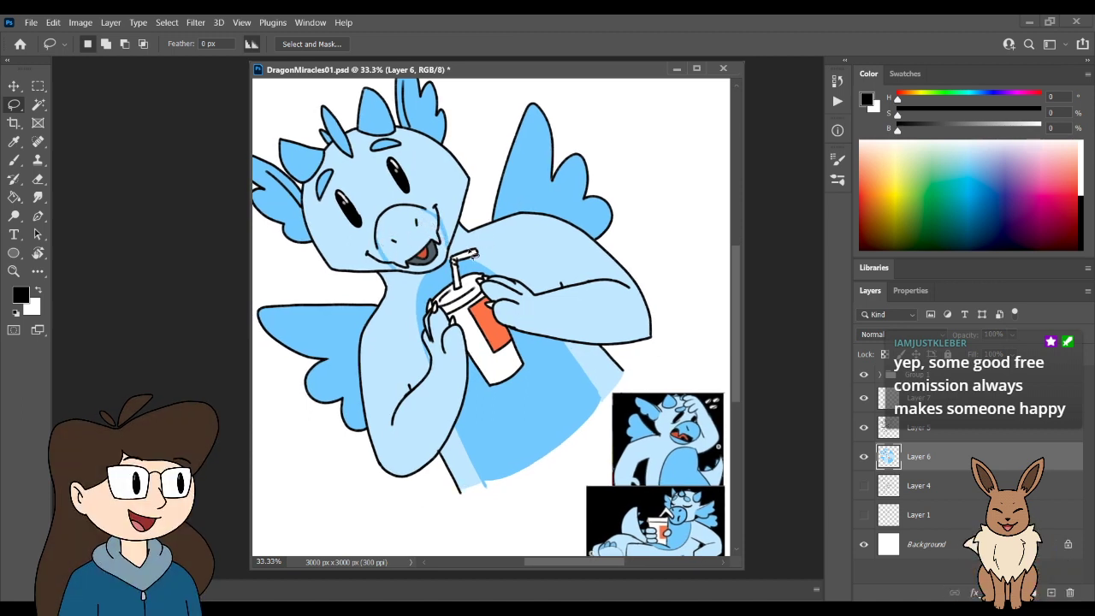
- Sample the darker blue of the dragon's belly as the foreground colour
{"action": "key", "text": "b"}
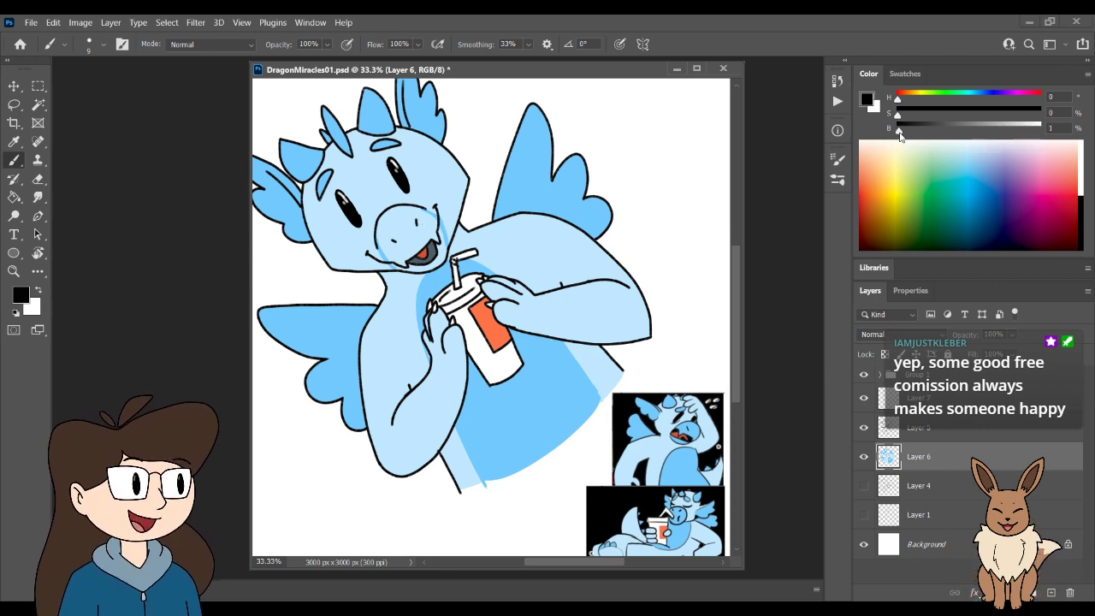
{"action": "left_click_drag", "start_coordinate": [898, 129], "coordinate": [933, 142]}
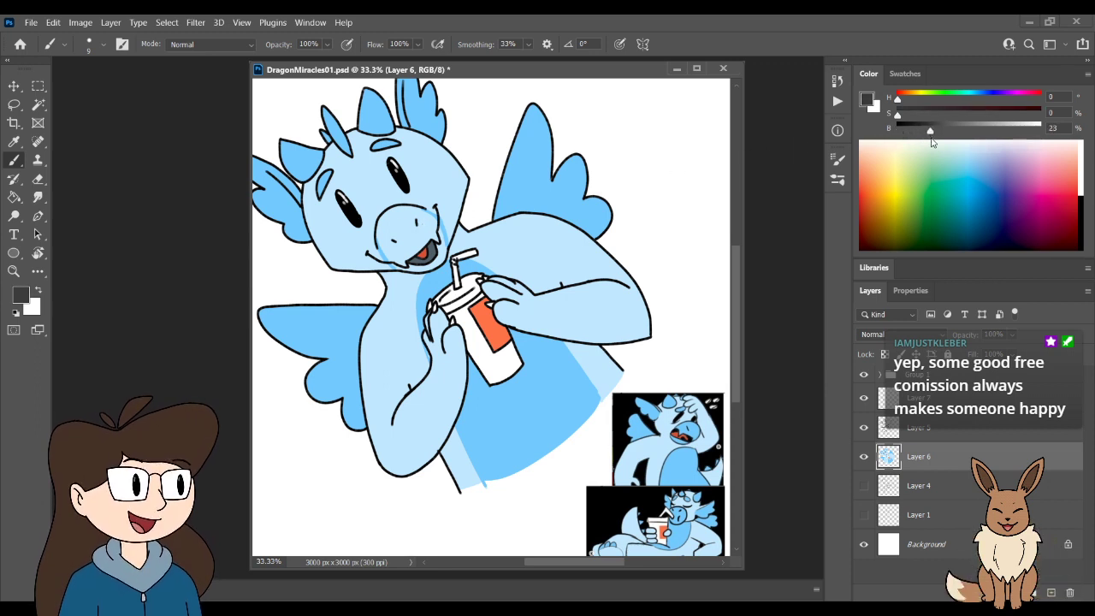
{"action": "key", "text": "i"}
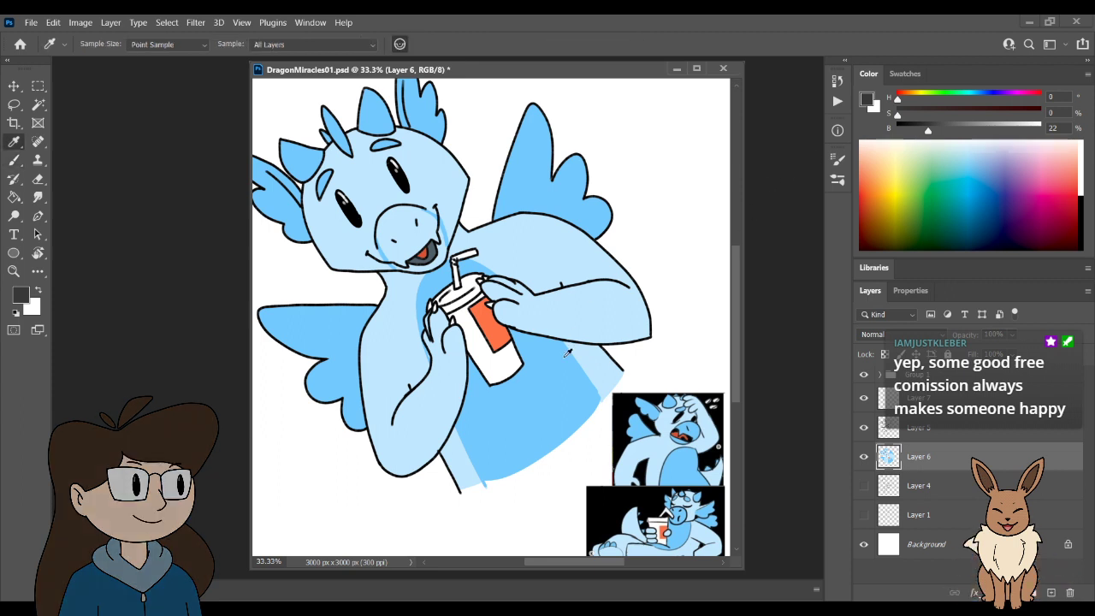
{"action": "left_click", "coordinate": [553, 389]}
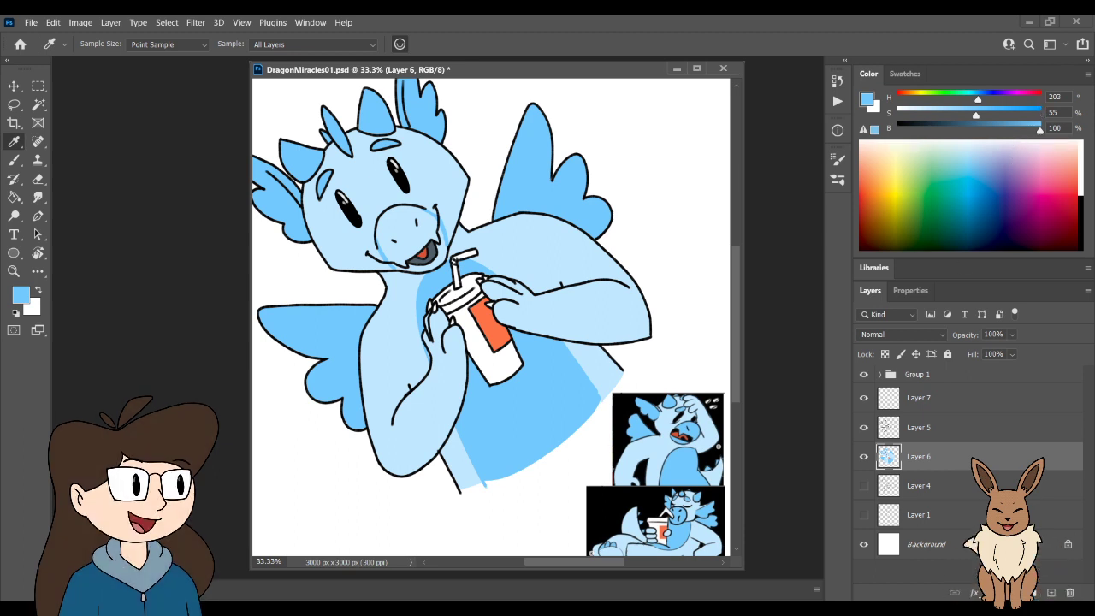
- Add a new layer directly above Background and fill it with a dark blue-grey (H 203, S 34, B 28)
{"action": "left_click", "coordinate": [1052, 593]}
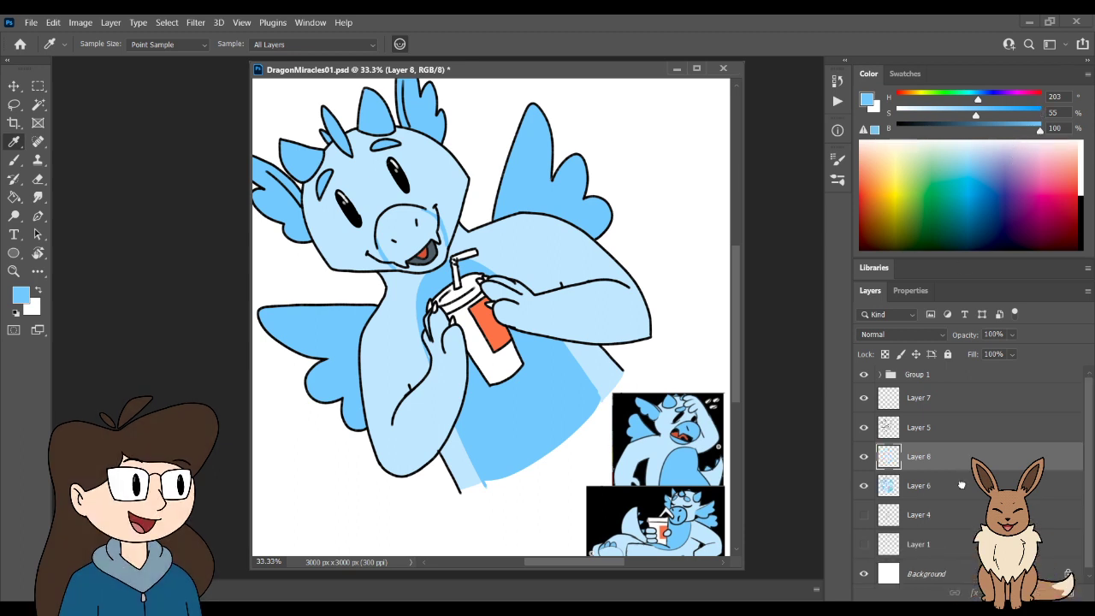
{"action": "left_click_drag", "start_coordinate": [962, 485], "coordinate": [945, 554]}
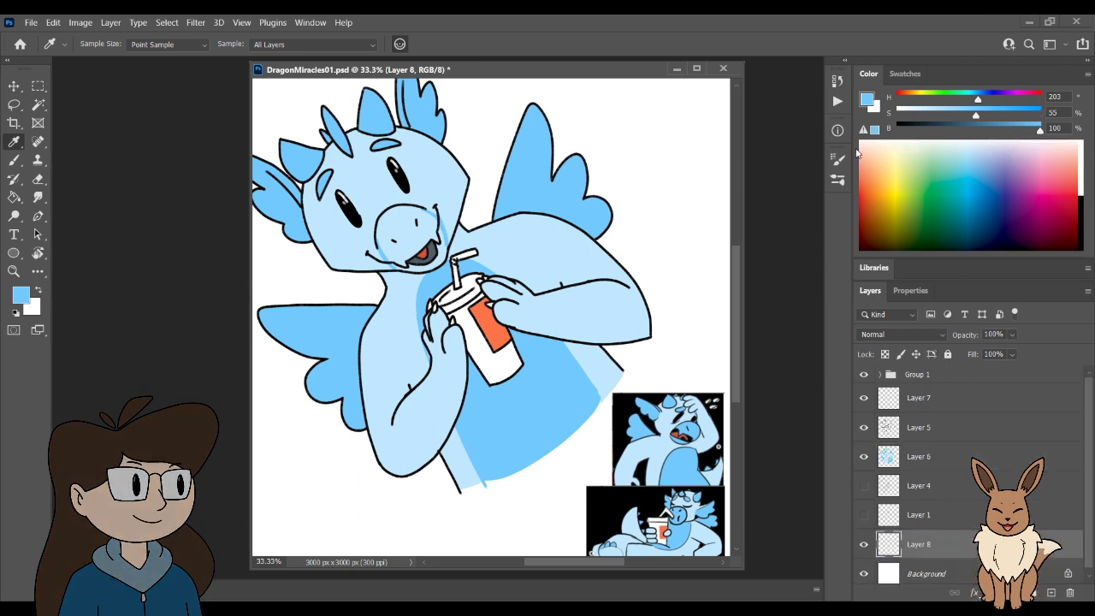
{"action": "key", "text": "g"}
{"action": "left_click_drag", "start_coordinate": [1020, 130], "coordinate": [945, 114]}
{"action": "left_click", "coordinate": [937, 130]}
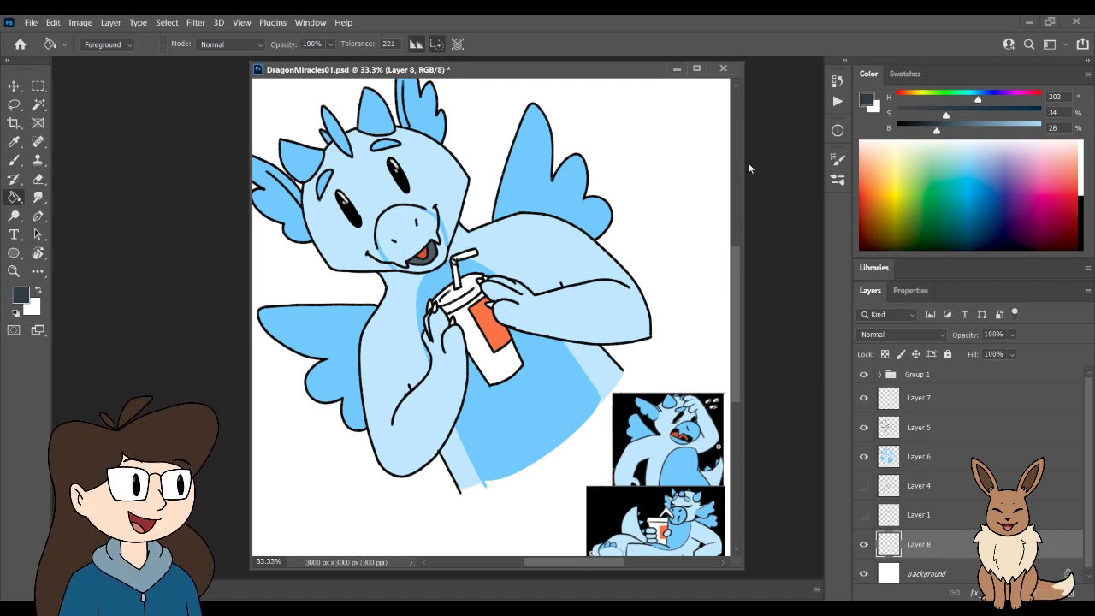
{"action": "left_click", "coordinate": [672, 181]}
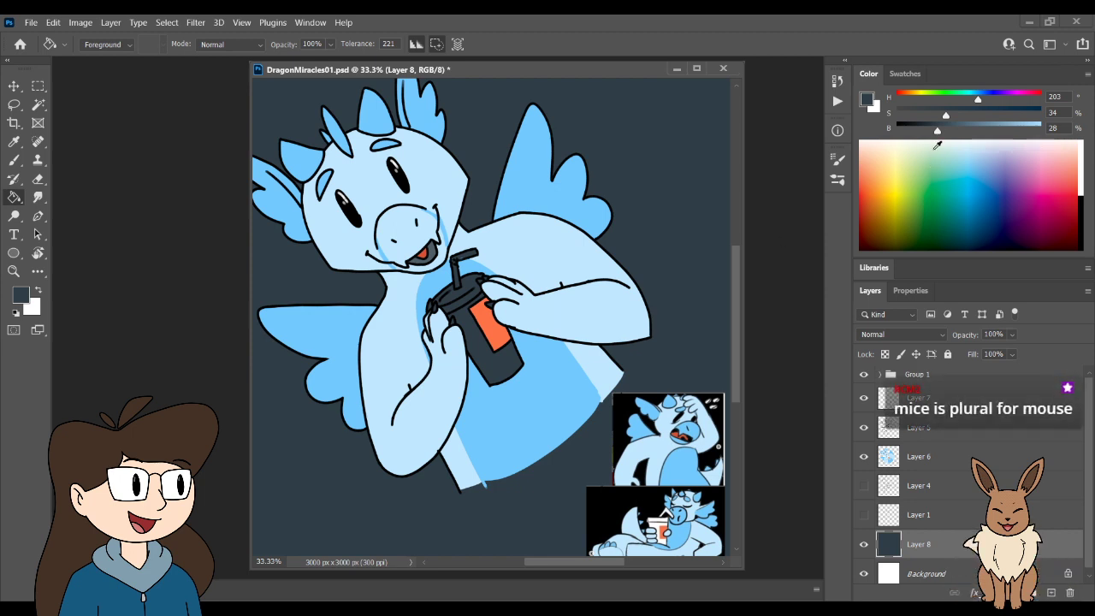
- Set up a size 35 brush in the dragon's belly blue and make Layer 6 the active layer
{"action": "key", "text": "i"}
{"action": "left_click", "coordinate": [512, 389]}
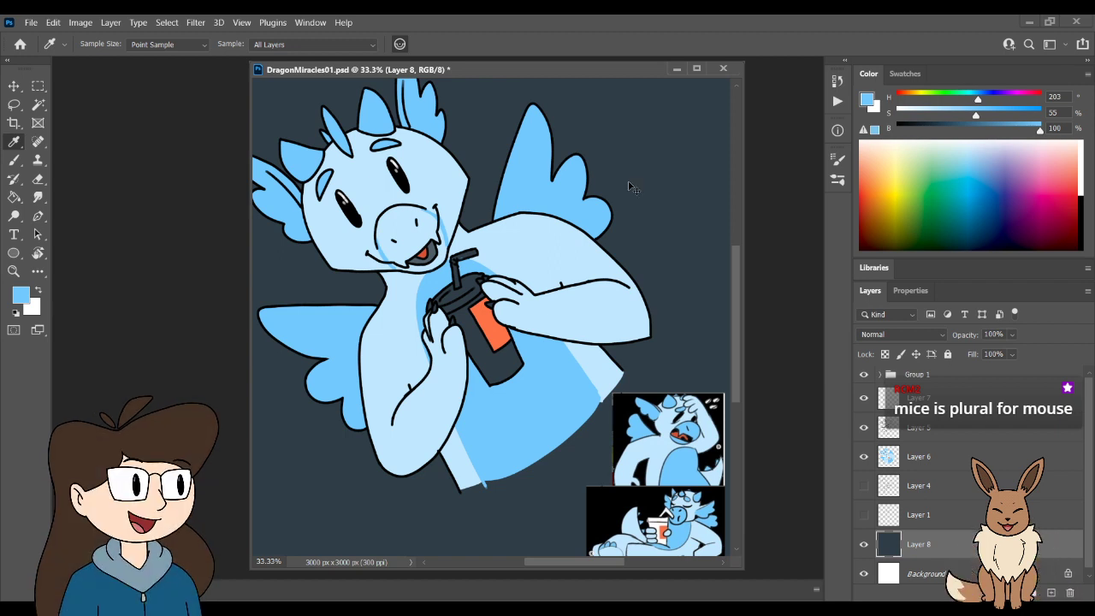
{"action": "key", "text": "ctrl+plus"}
{"action": "key", "text": "b"}
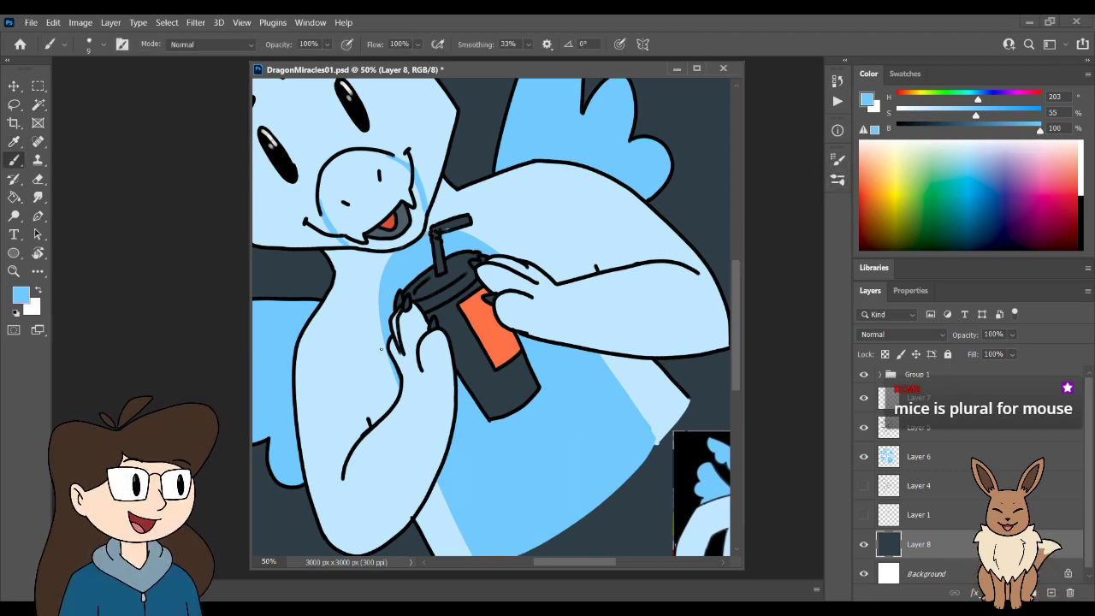
{"action": "key", "text": "ctrl+plus"}
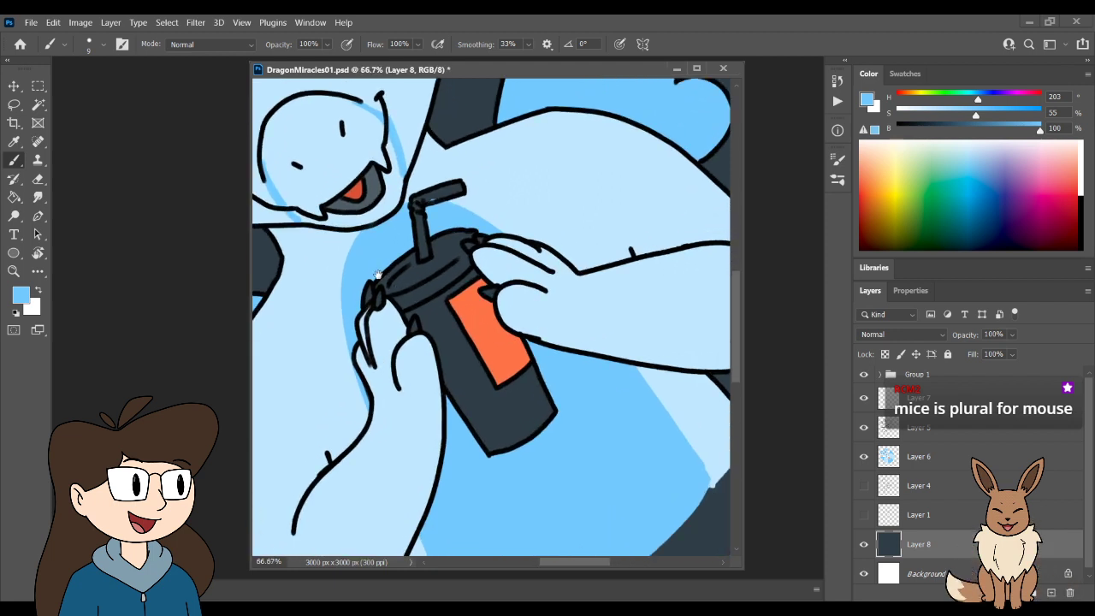
{"action": "left_click_drag", "start_coordinate": [402, 328], "coordinate": [506, 392]}
{"action": "left_click", "coordinate": [494, 365], "text": "alt"}
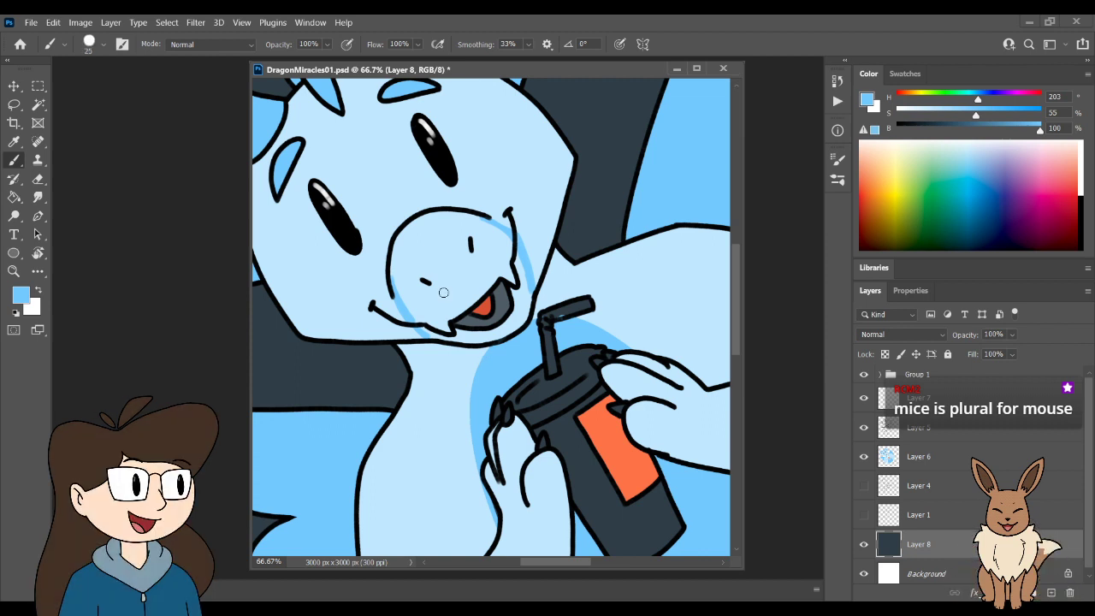
{"action": "key", "text": "bracketright"}
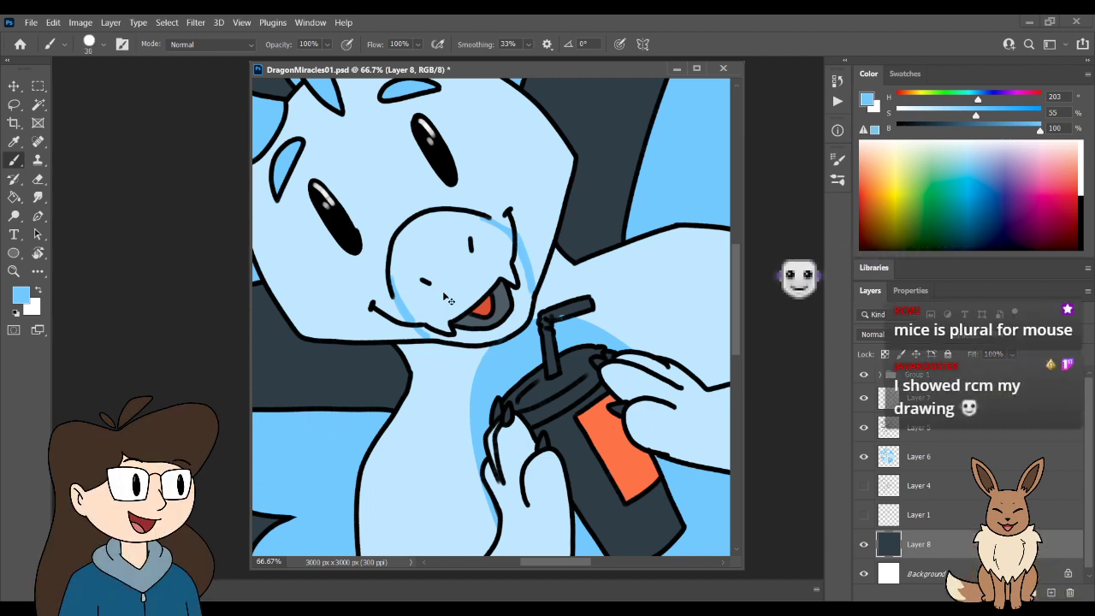
{"action": "scroll", "coordinate": [445, 298], "scroll_direction": "up", "scroll_amount": 2}
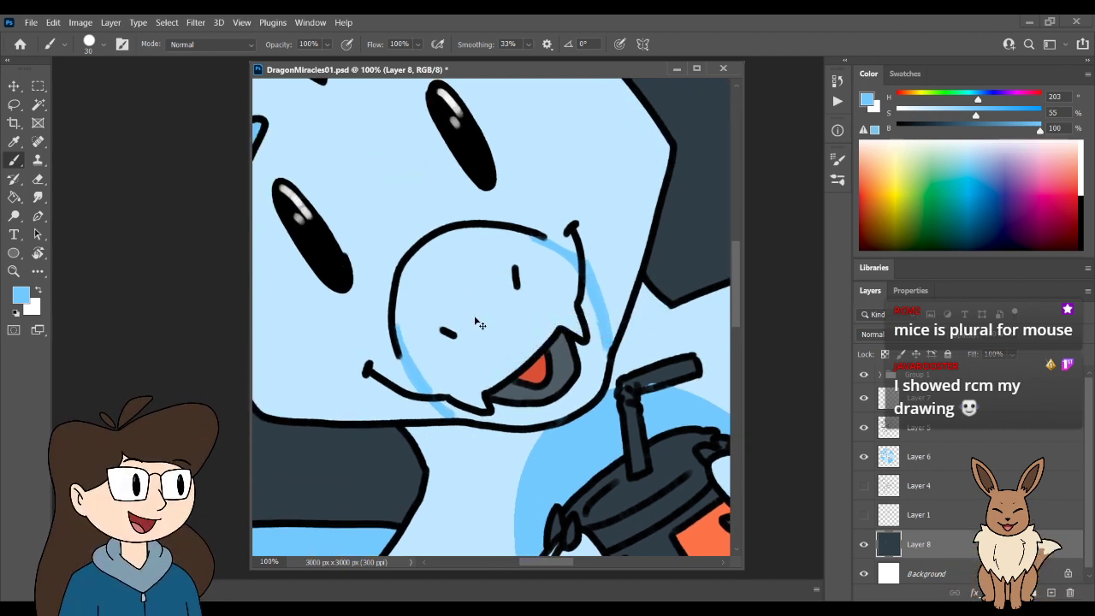
{"action": "left_click", "coordinate": [950, 443]}
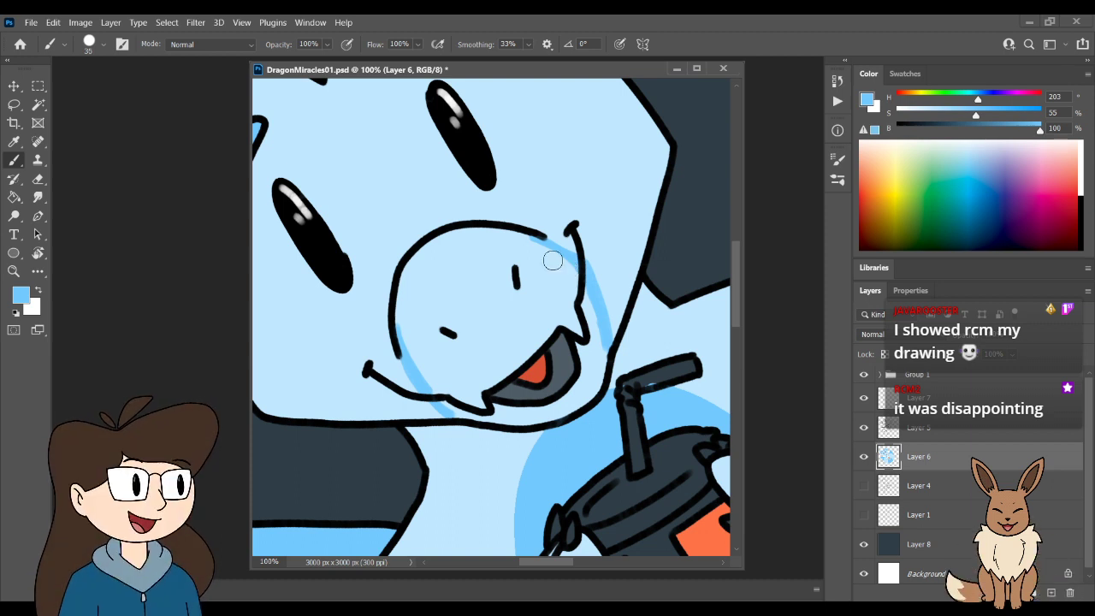
- Try to fill the dragon's muzzle with the belly blue on Layer 6, and undo the fill
{"action": "key", "text": "g"}
{"action": "left_click", "coordinate": [547, 302]}
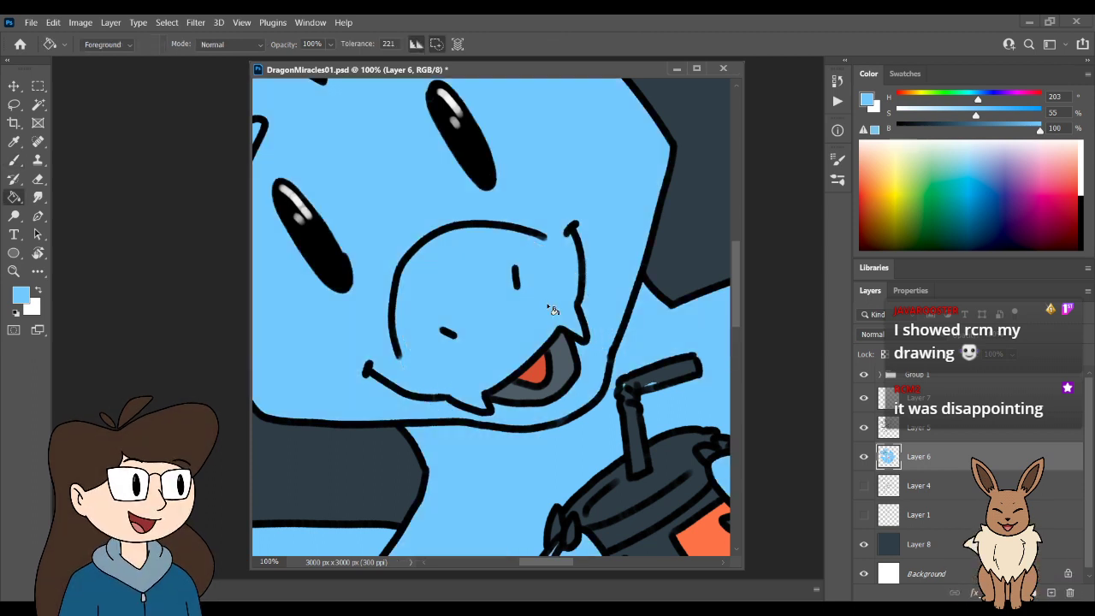
{"action": "key", "text": "ctrl+z"}
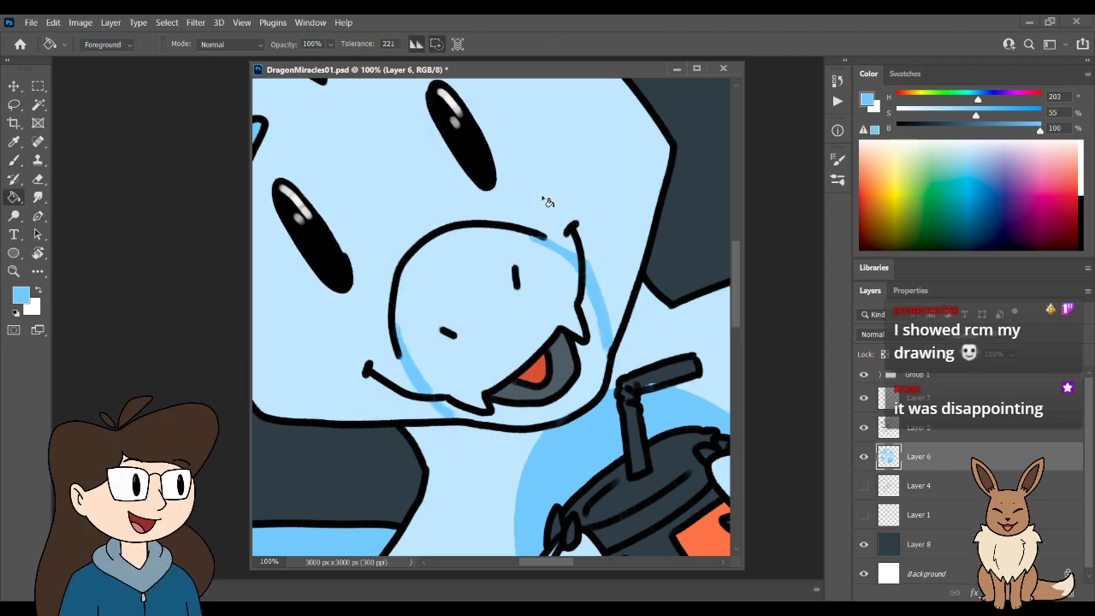
- Fill the dragon's muzzle with the belly blue on Layer 6, using a Paint Bucket tolerance of 65
{"action": "left_click", "coordinate": [553, 312]}
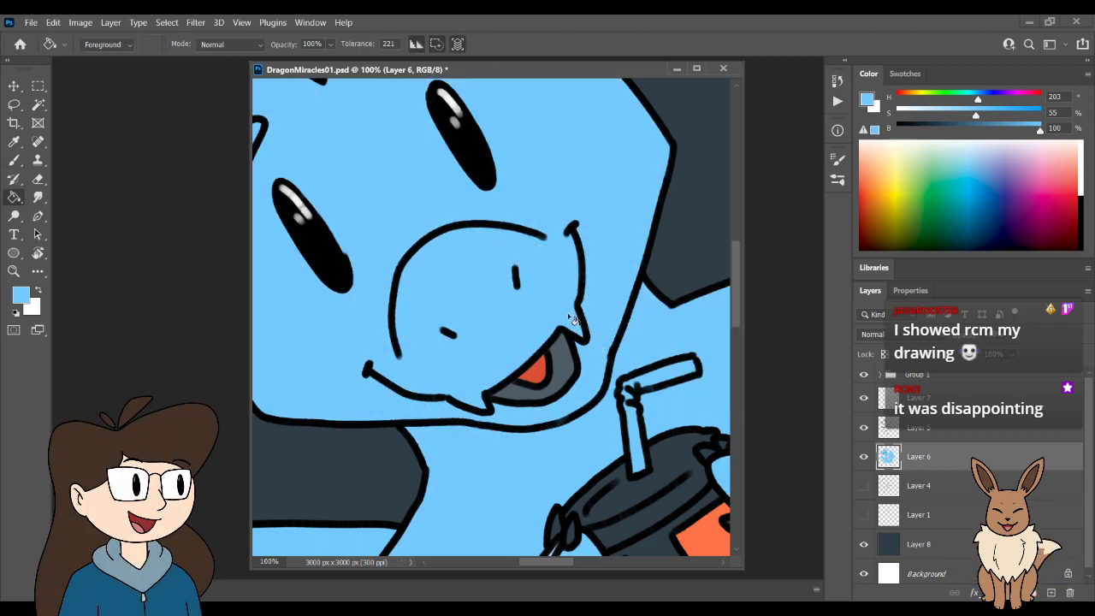
{"action": "key", "text": "ctrl+z"}
{"action": "left_click_drag", "start_coordinate": [361, 49], "coordinate": [227, 50]}
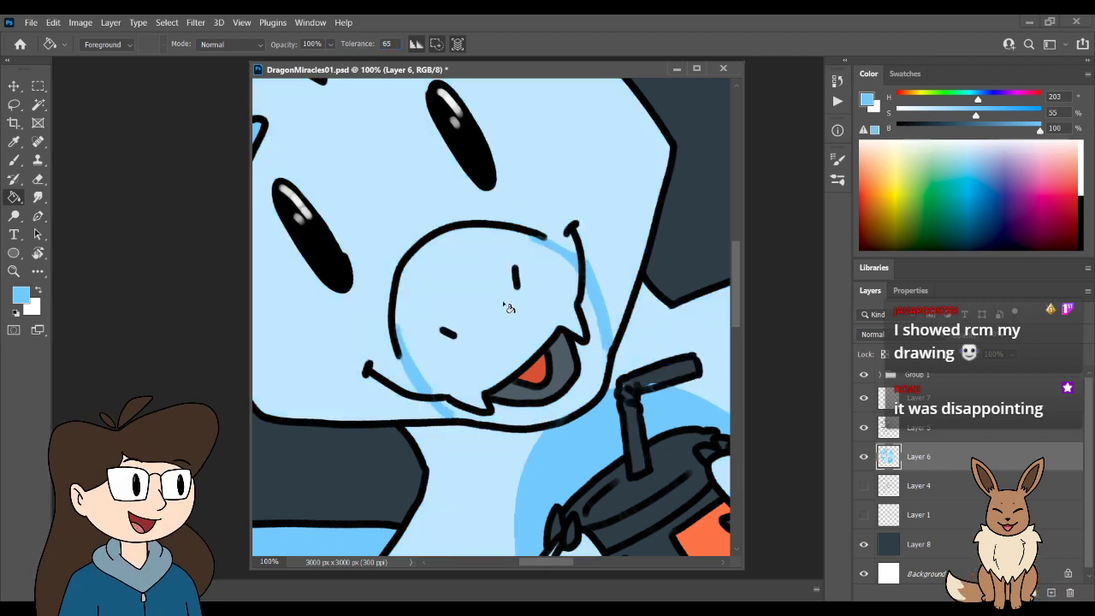
{"action": "left_click", "coordinate": [541, 385]}
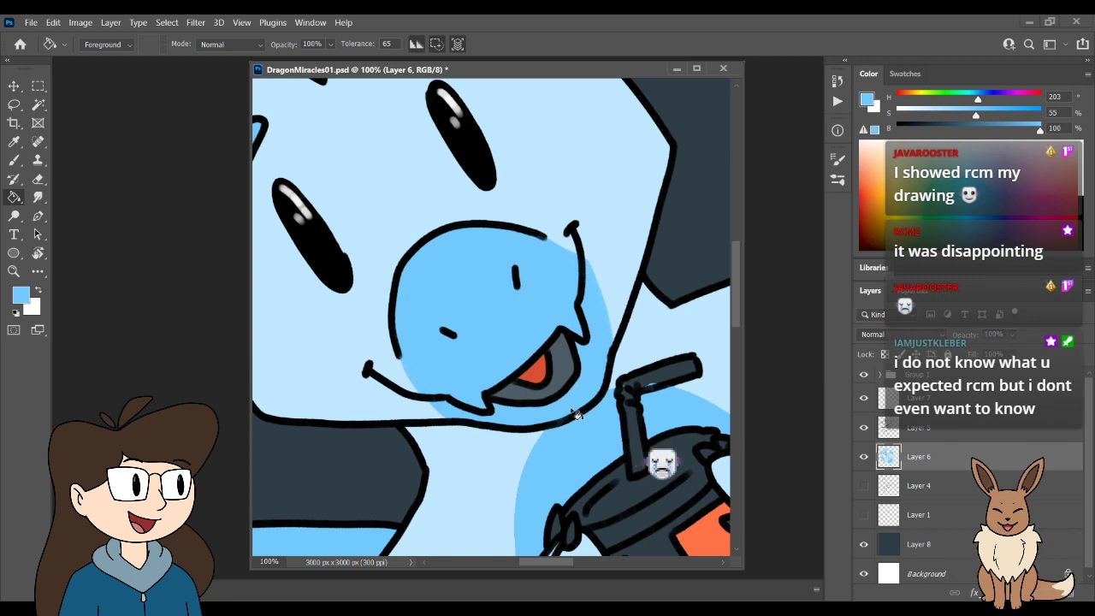
- Examine the coloured dragon against the two reference pictures, checking how the claws and cup should be coloured
{"action": "key", "text": "b"}
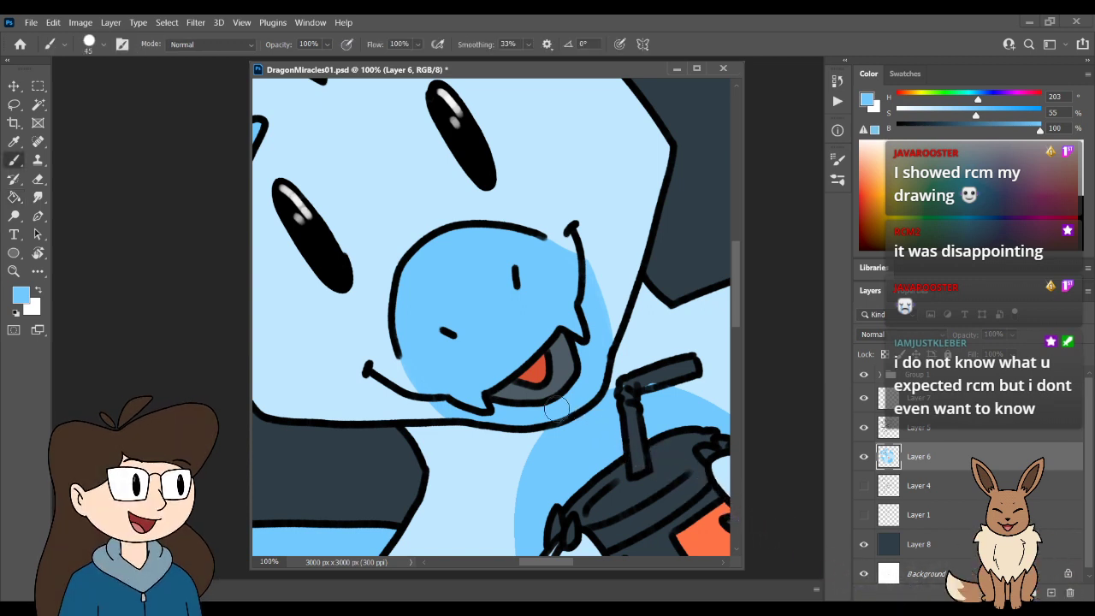
{"action": "key", "text": "ctrl+minus"}
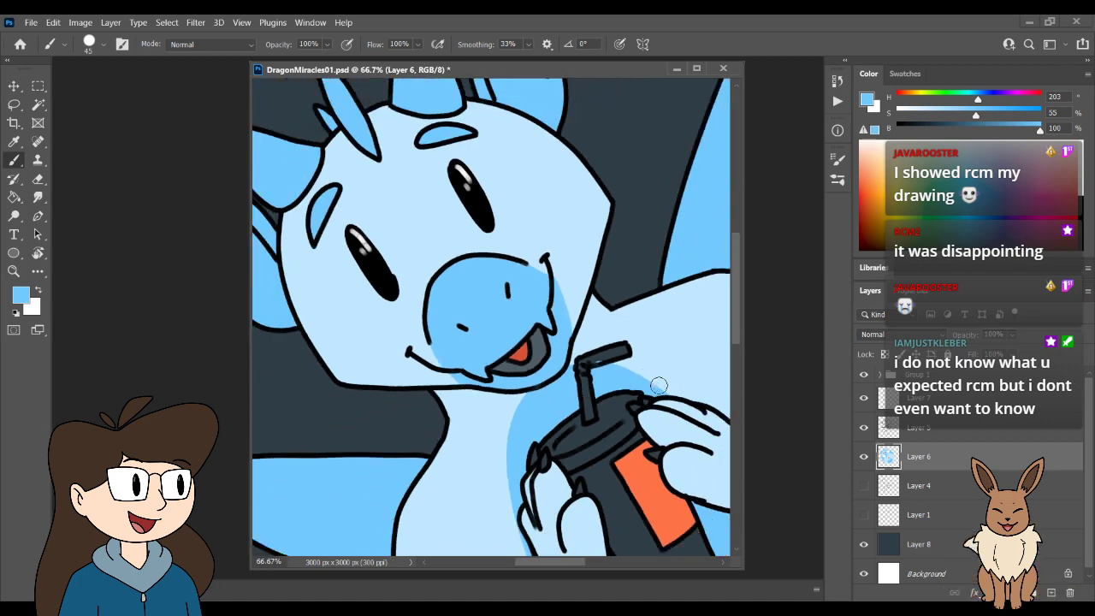
{"action": "left_click_drag", "start_coordinate": [659, 386], "coordinate": [554, 238]}
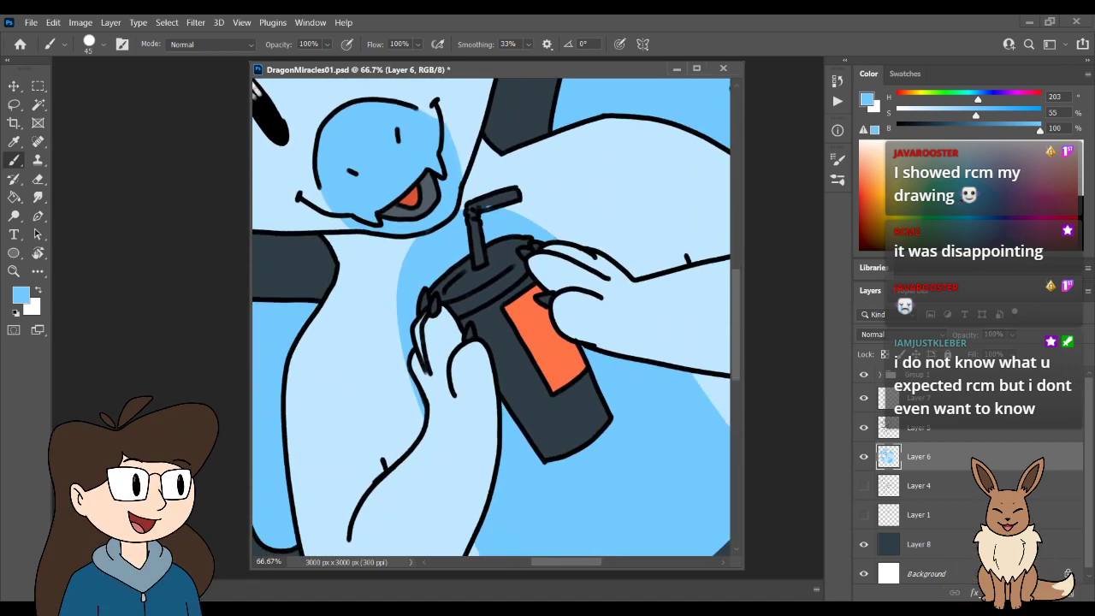
{"action": "key", "text": "ctrl+minus"}
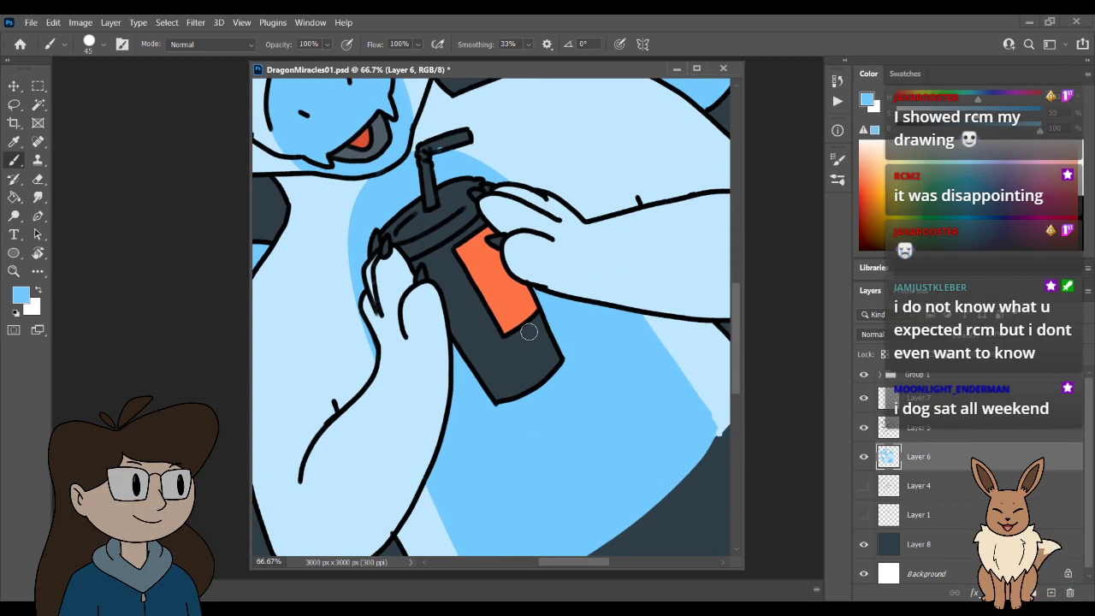
{"action": "left_click_drag", "start_coordinate": [461, 175], "coordinate": [505, 267]}
{"action": "key", "text": "ctrl+minus"}
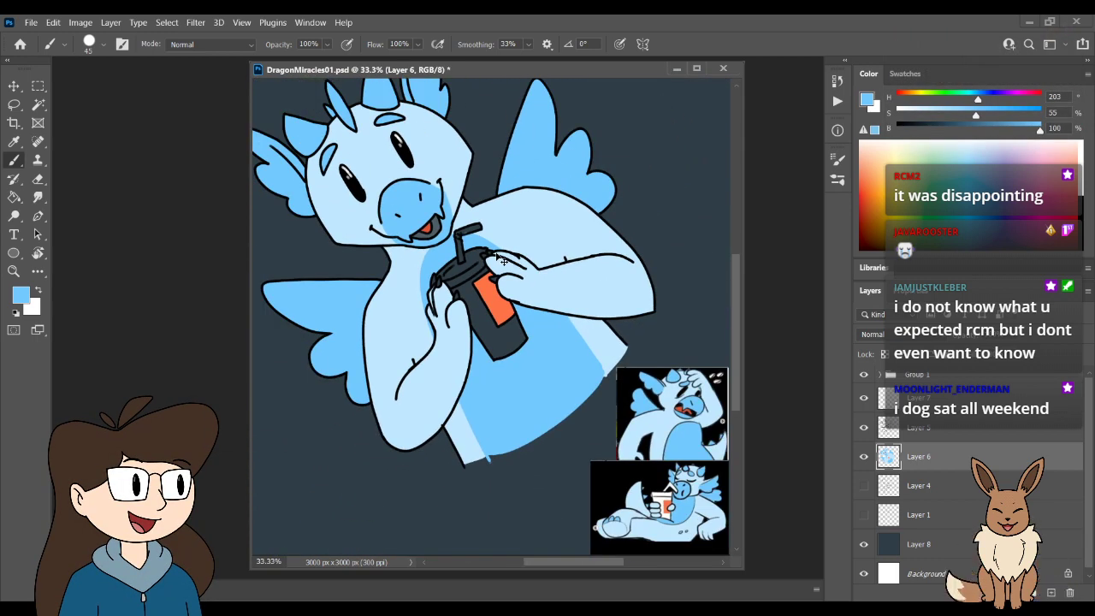
{"action": "key", "text": "ctrl+plus"}
{"action": "key", "text": "ctrl+plus"}
{"action": "left_click_drag", "start_coordinate": [503, 261], "coordinate": [423, 105]}
{"action": "left_click_drag", "start_coordinate": [616, 342], "coordinate": [378, 193]}
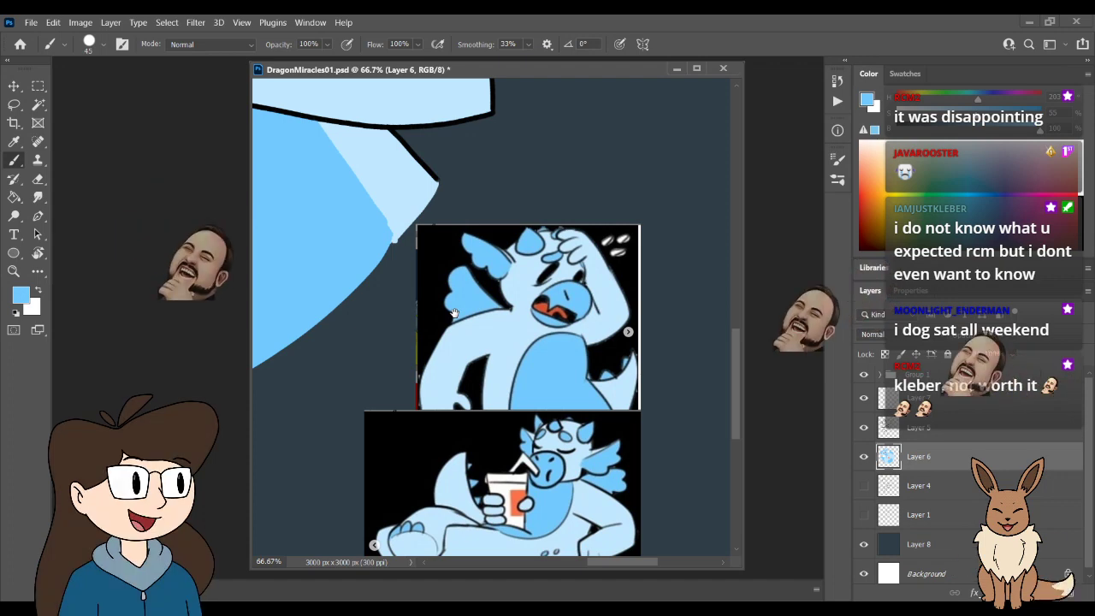
{"action": "left_click_drag", "start_coordinate": [454, 313], "coordinate": [462, 242]}
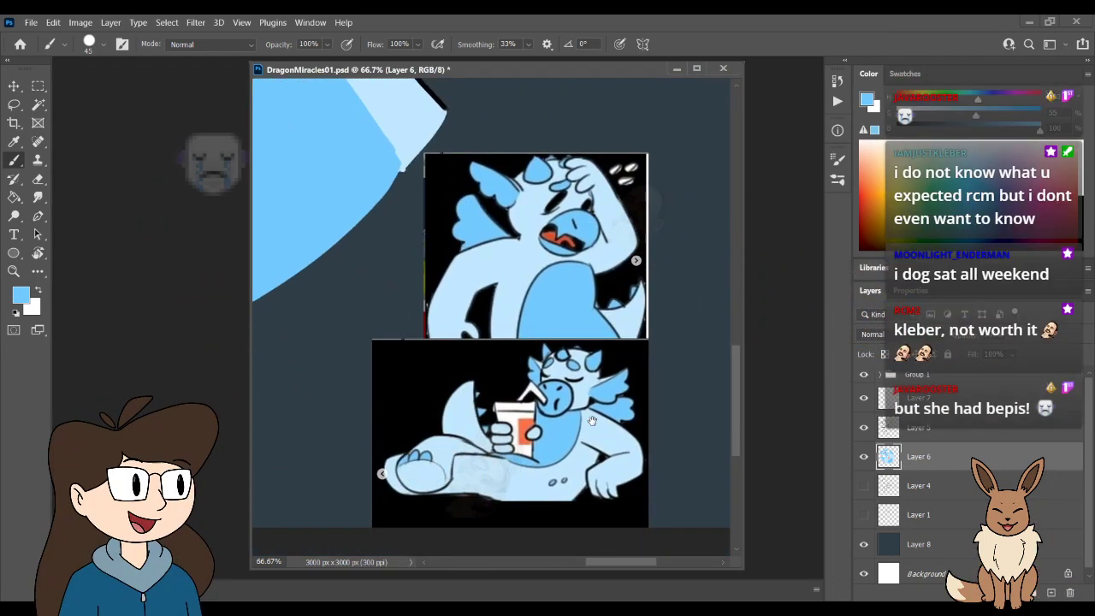
- Fill the claws on both hands around the cup with white, using a Paint Bucket tolerance of 42
{"action": "left_click_drag", "start_coordinate": [328, 174], "coordinate": [589, 382]}
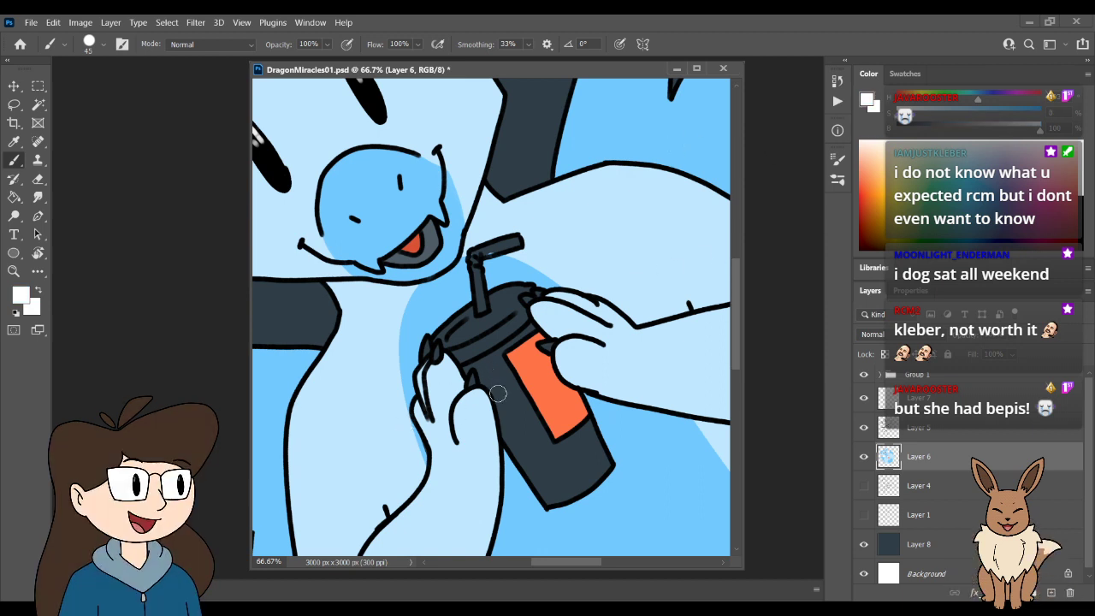
{"action": "key", "text": "g"}
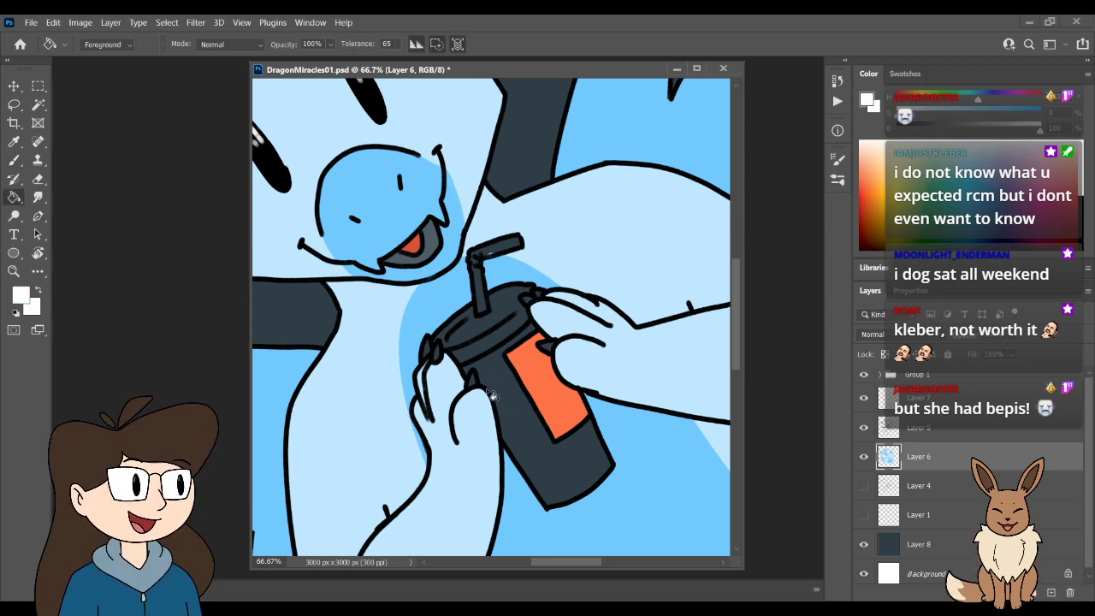
{"action": "key", "text": "ctrl+plus"}
{"action": "key", "text": "ctrl+plus"}
{"action": "scroll", "coordinate": [442, 505], "scroll_direction": "down", "scroll_amount": 1}
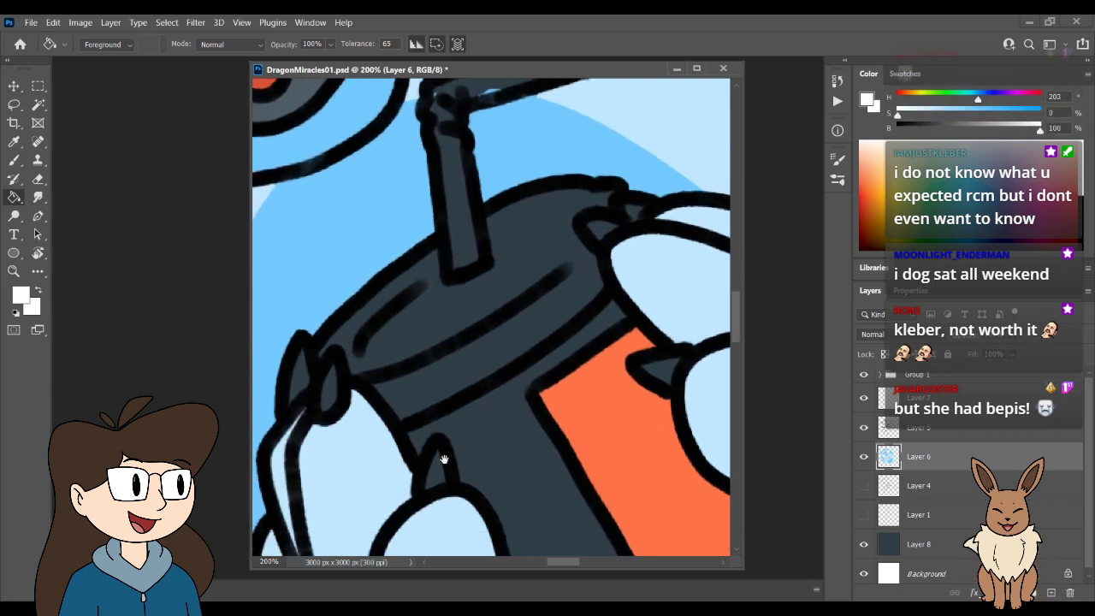
{"action": "left_click", "coordinate": [434, 457]}
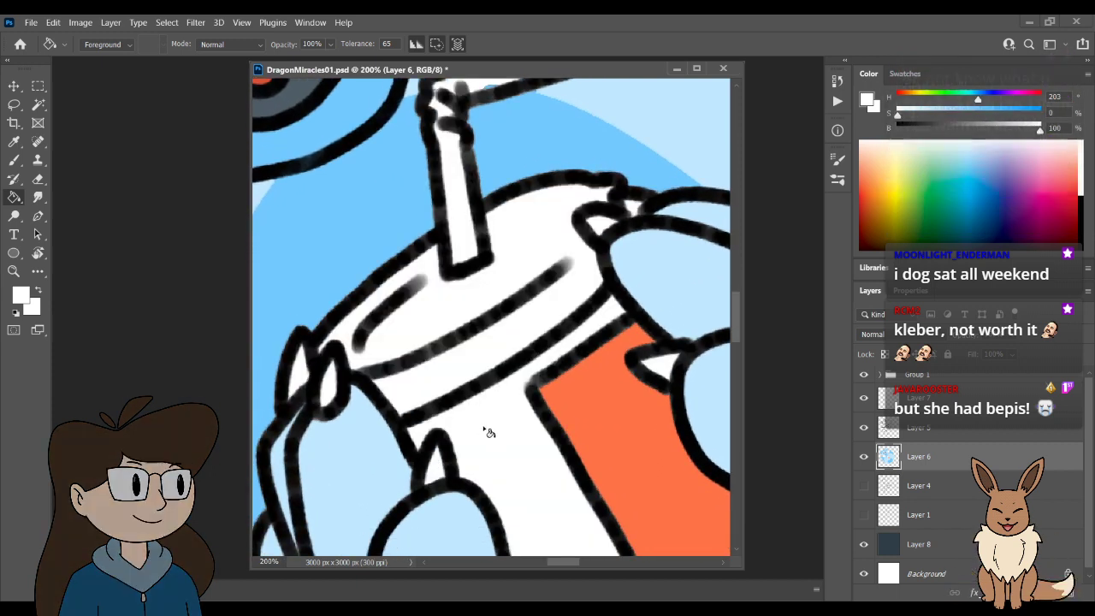
{"action": "key", "text": "ctrl+z"}
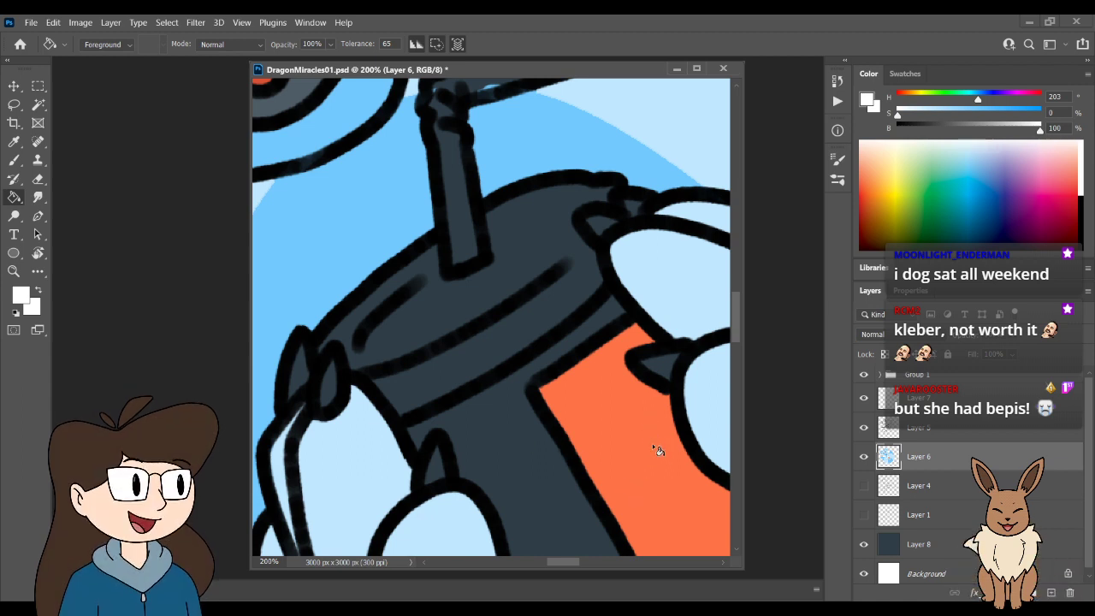
{"action": "mouse_move", "coordinate": [660, 462]}
{"action": "left_mouse_down"}
{"action": "mouse_move", "coordinate": [573, 374]}
{"action": "mouse_move", "coordinate": [685, 357]}
{"action": "mouse_move", "coordinate": [527, 312]}
{"action": "left_mouse_up"}
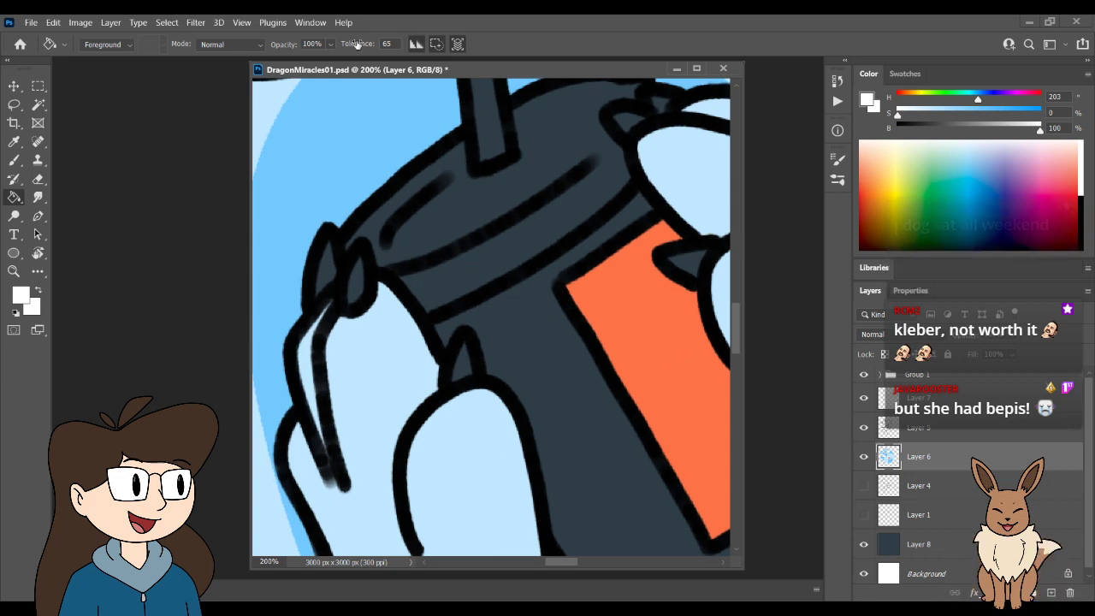
{"action": "left_click", "coordinate": [467, 370]}
{"action": "left_click", "coordinate": [358, 279]}
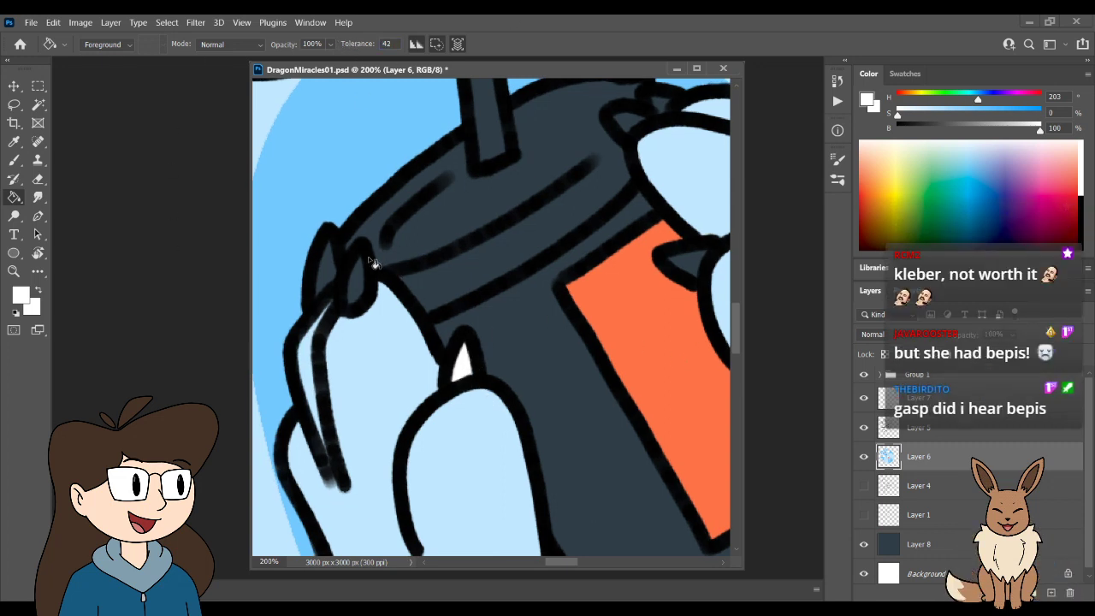
{"action": "left_click", "coordinate": [322, 274]}
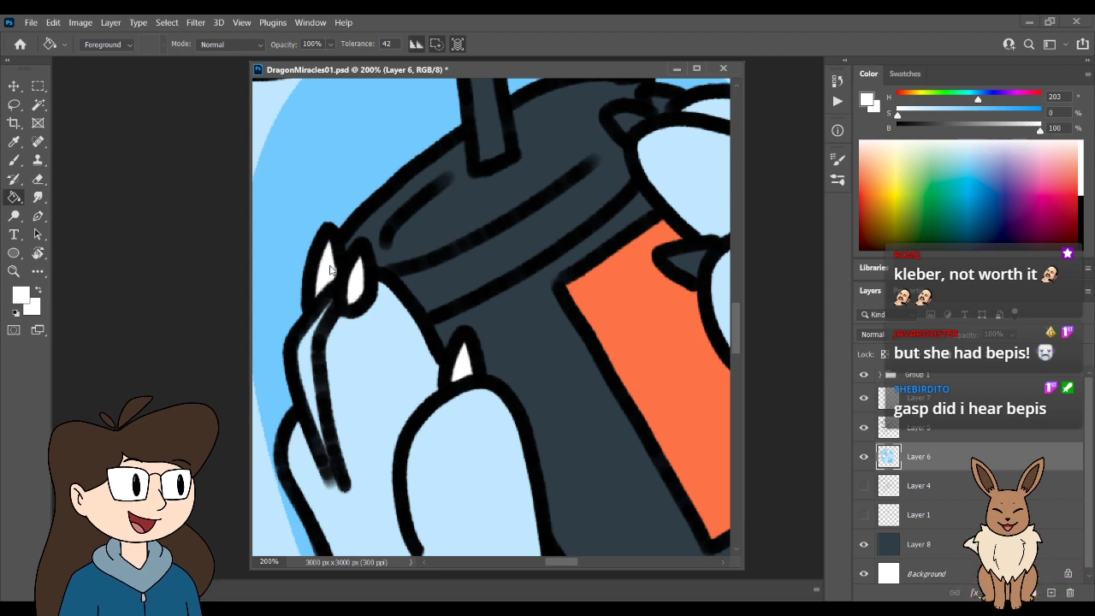
{"action": "left_click", "coordinate": [661, 104]}
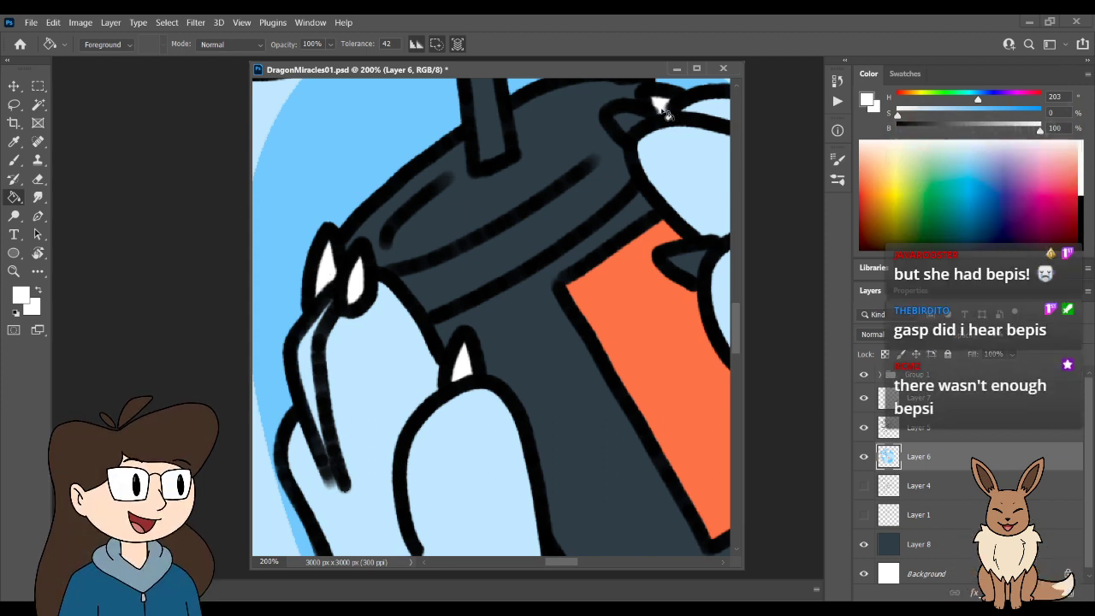
{"action": "left_click", "coordinate": [626, 124]}
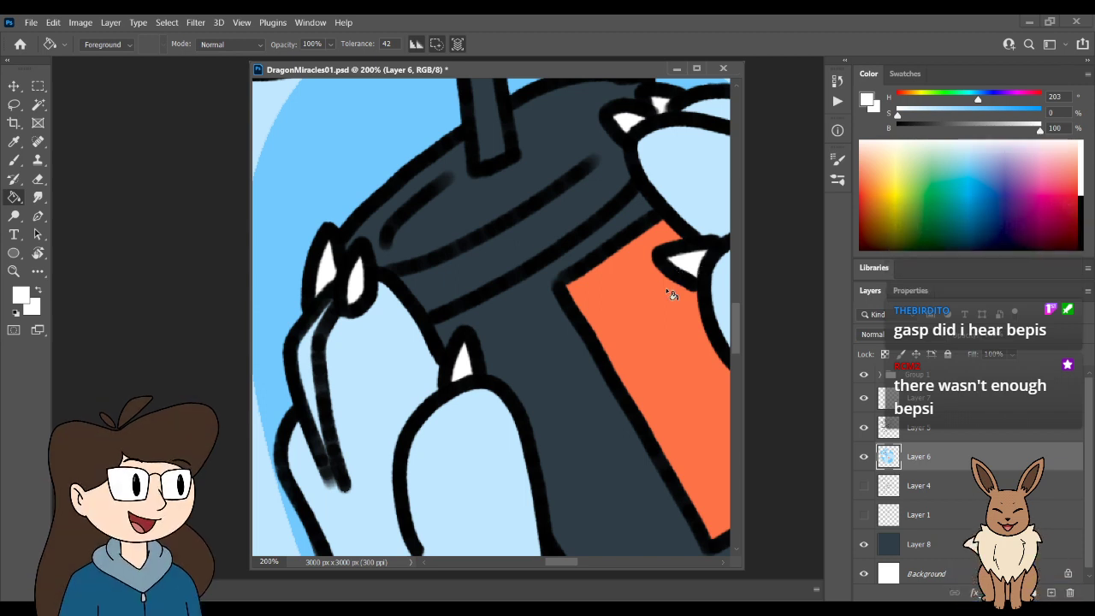
- Fill the cup's body, its lid and the bent straw with white, keeping the orange label
{"action": "key", "text": "ctrl+minus"}
{"action": "key", "text": "ctrl+minus"}
{"action": "key", "text": "ctrl+minus"}
{"action": "key", "text": "ctrl+minus"}
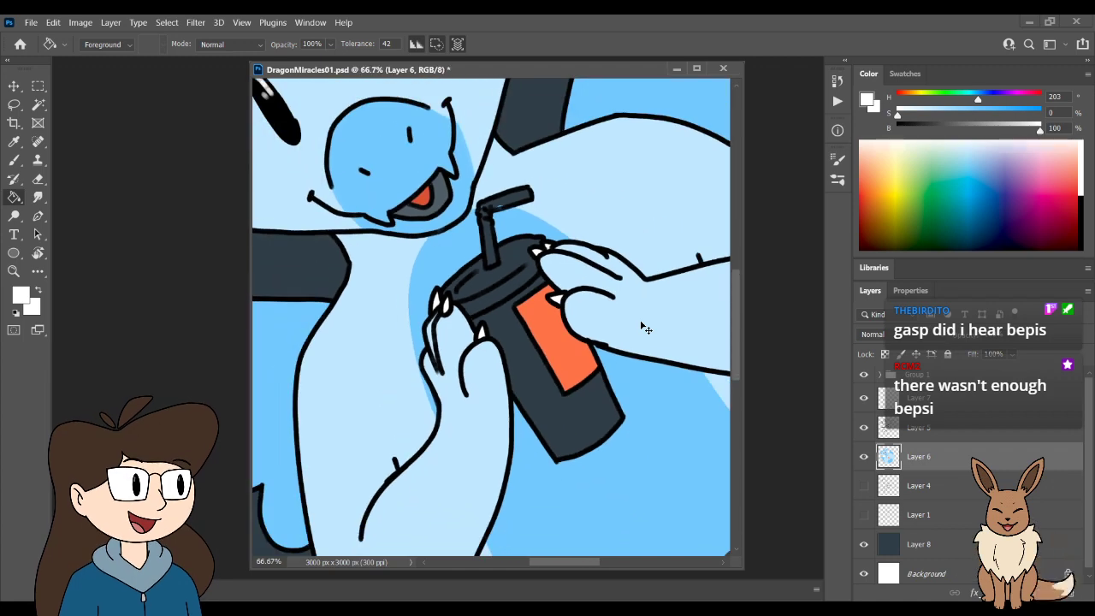
{"action": "key", "text": "ctrl+minus"}
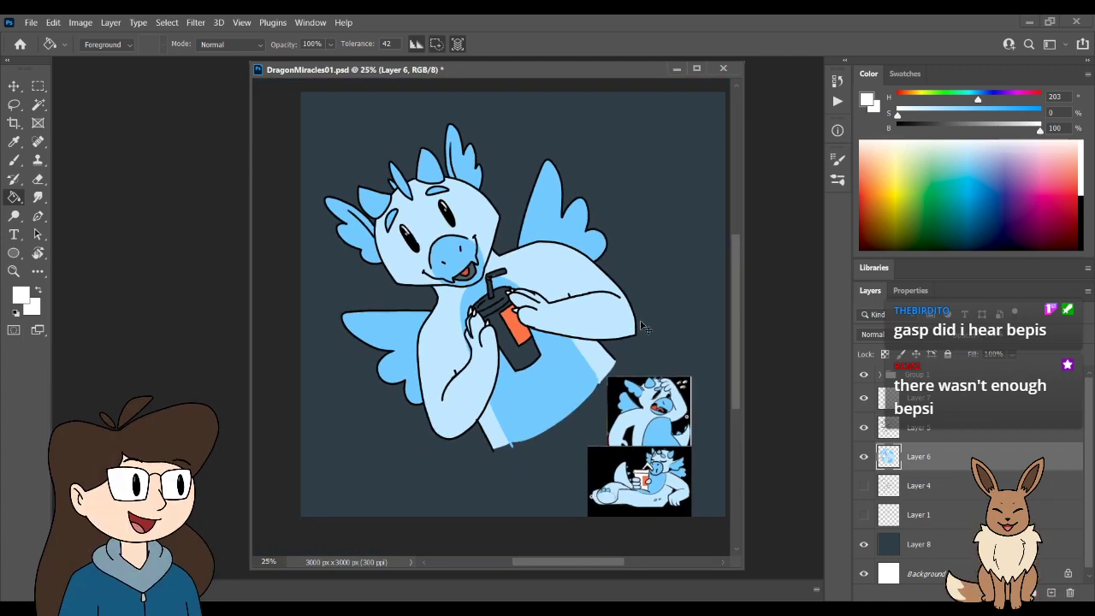
{"action": "key", "text": "ctrl+plus"}
{"action": "key", "text": "ctrl+plus"}
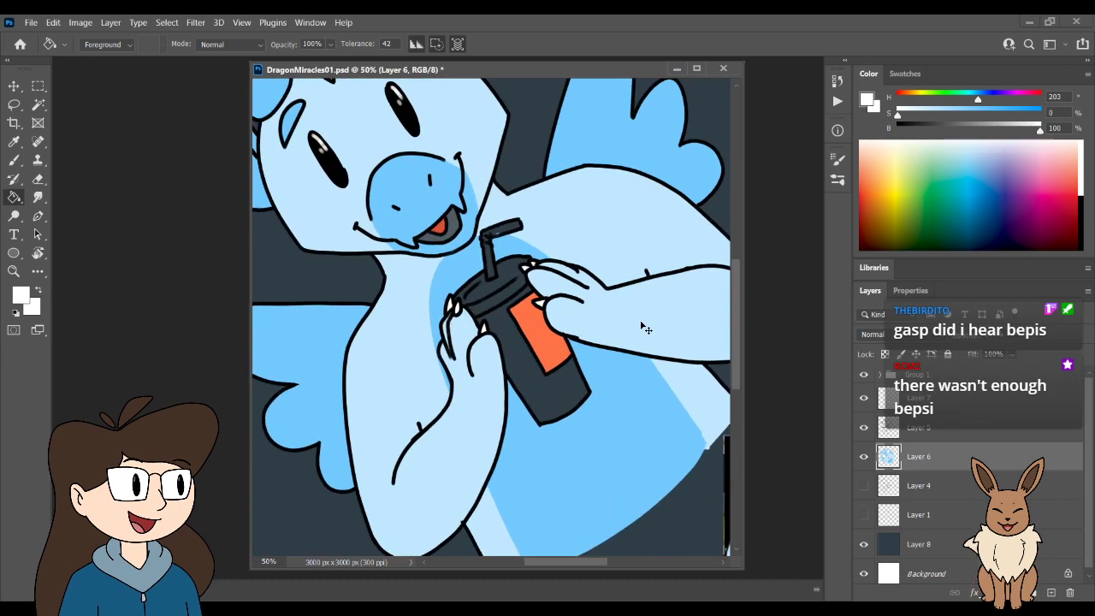
{"action": "key", "text": "ctrl+plus"}
{"action": "key", "text": "ctrl+plus"}
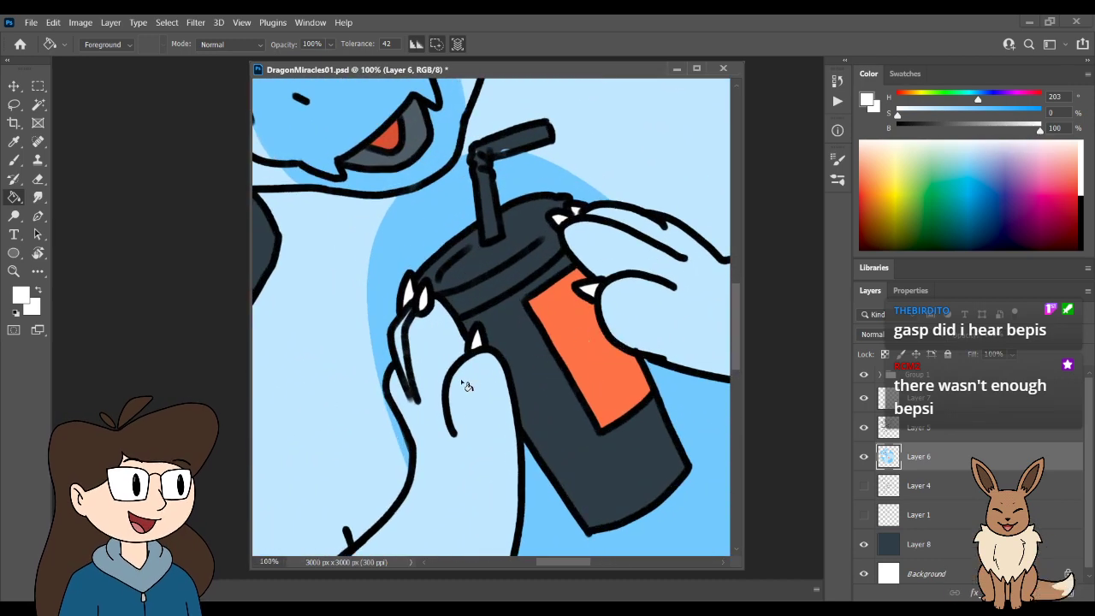
{"action": "left_click", "coordinate": [541, 395]}
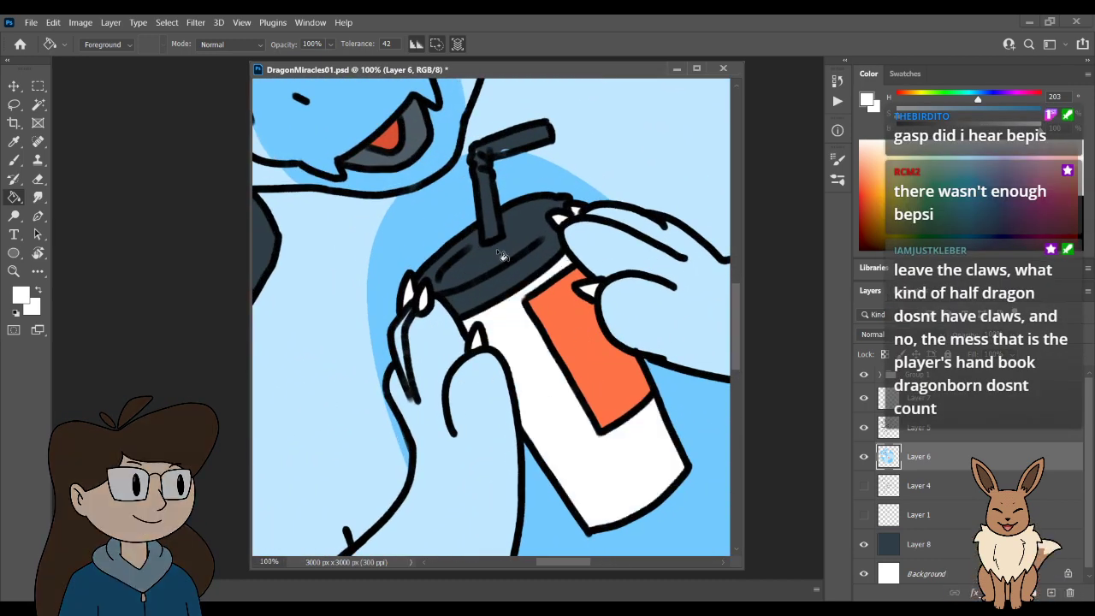
{"action": "left_click", "coordinate": [499, 255]}
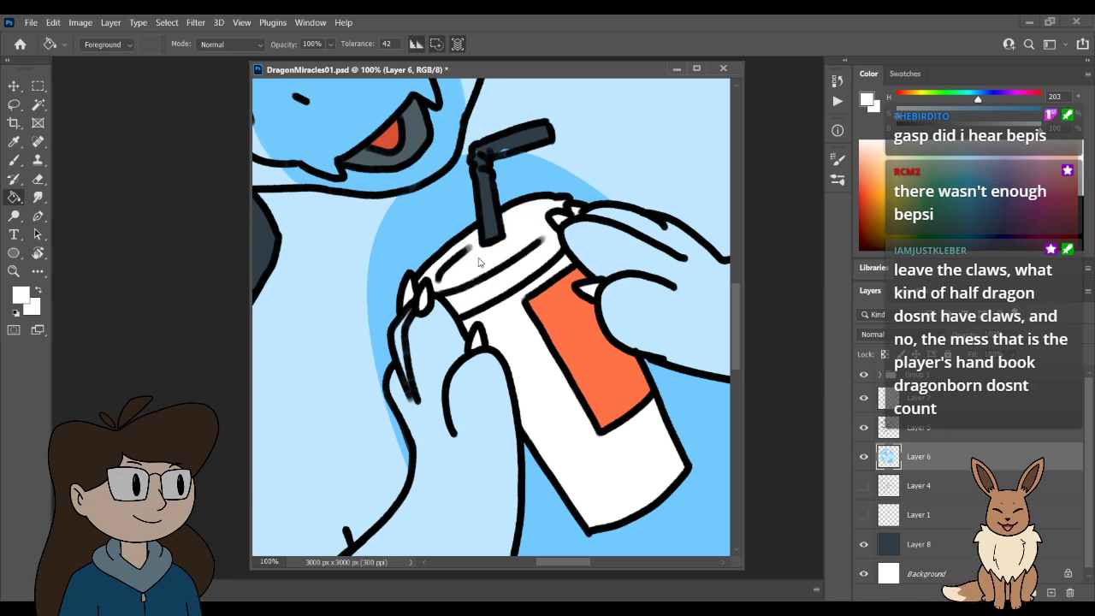
{"action": "left_click", "coordinate": [494, 208]}
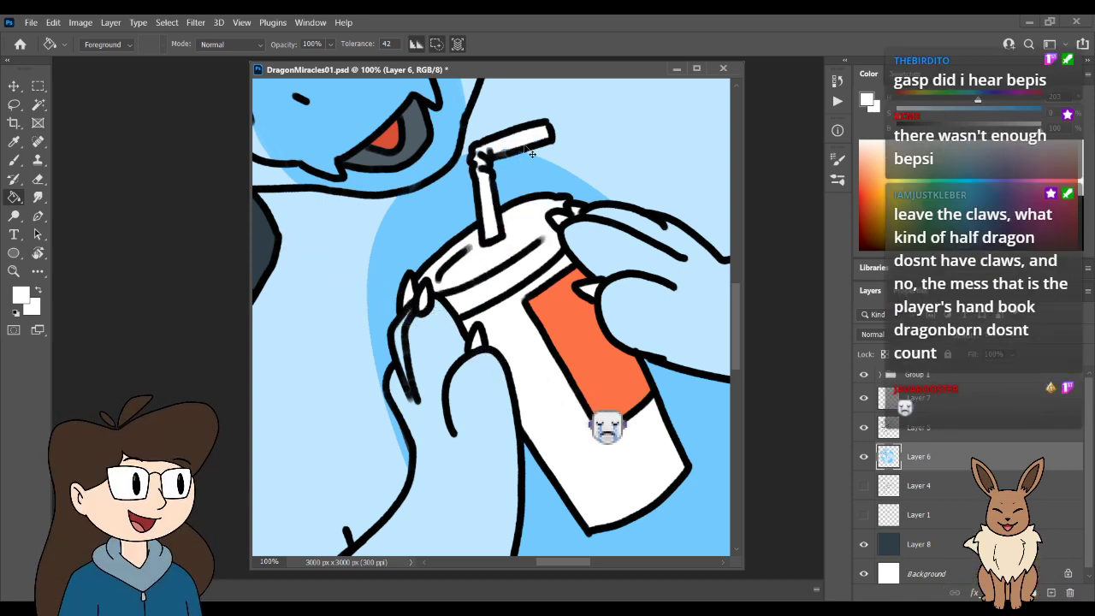
- Touch up the fill along the underside of the straw's bend with a size 15 white brush
{"action": "key", "text": "ctrl+plus"}
{"action": "mouse_move", "coordinate": [533, 139]}
{"action": "left_mouse_down"}
{"action": "mouse_move", "coordinate": [552, 167]}
{"action": "mouse_move", "coordinate": [616, 505]}
{"action": "left_mouse_up"}
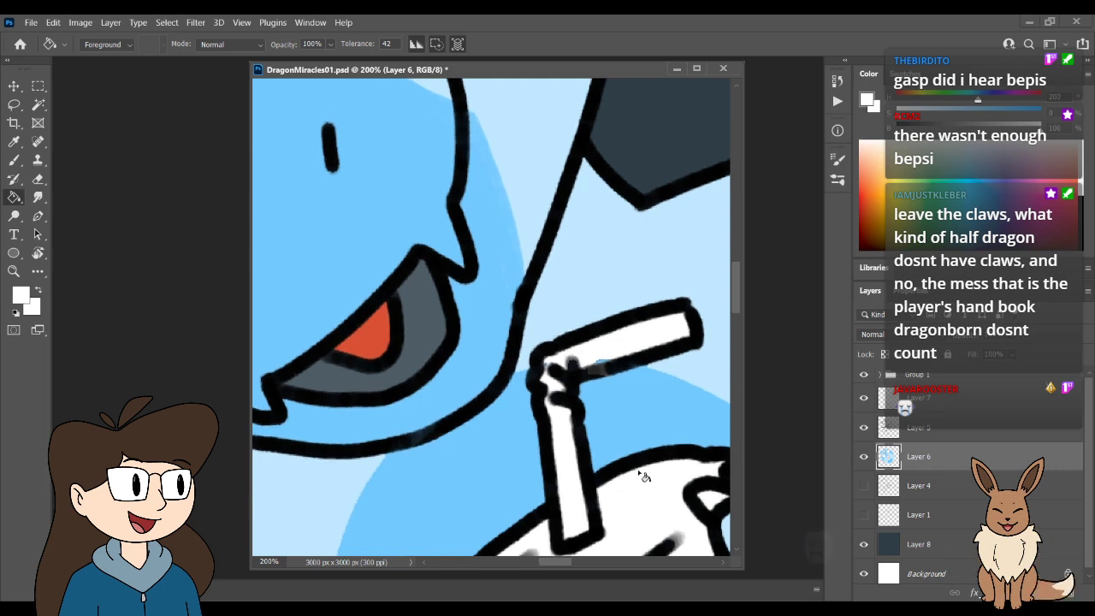
{"action": "key", "text": "b"}
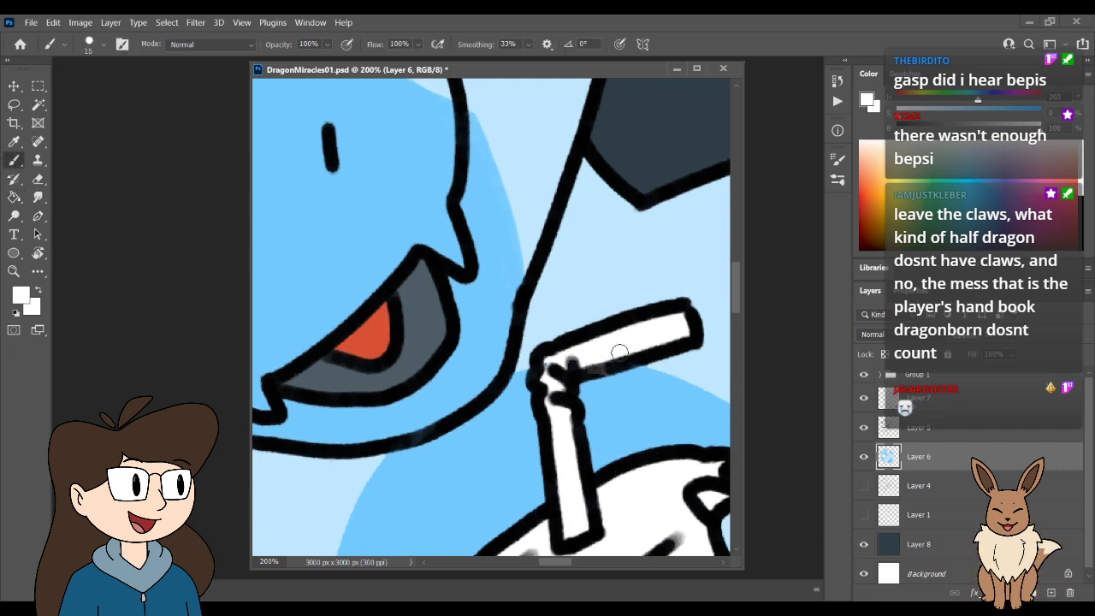
{"action": "mouse_move", "coordinate": [578, 368]}
{"action": "left_mouse_down"}
{"action": "mouse_move", "coordinate": [544, 356]}
{"action": "mouse_move", "coordinate": [564, 419]}
{"action": "mouse_move", "coordinate": [283, 129]}
{"action": "left_mouse_up"}
- Compare the cup and the dragon's body with the two reference pictures and review the whole drawing
{"action": "key", "text": "ctrl+minus"}
{"action": "key", "text": "ctrl+minus"}
{"action": "key", "text": "ctrl+minus"}
{"action": "left_click_drag", "start_coordinate": [530, 428], "coordinate": [464, 345]}
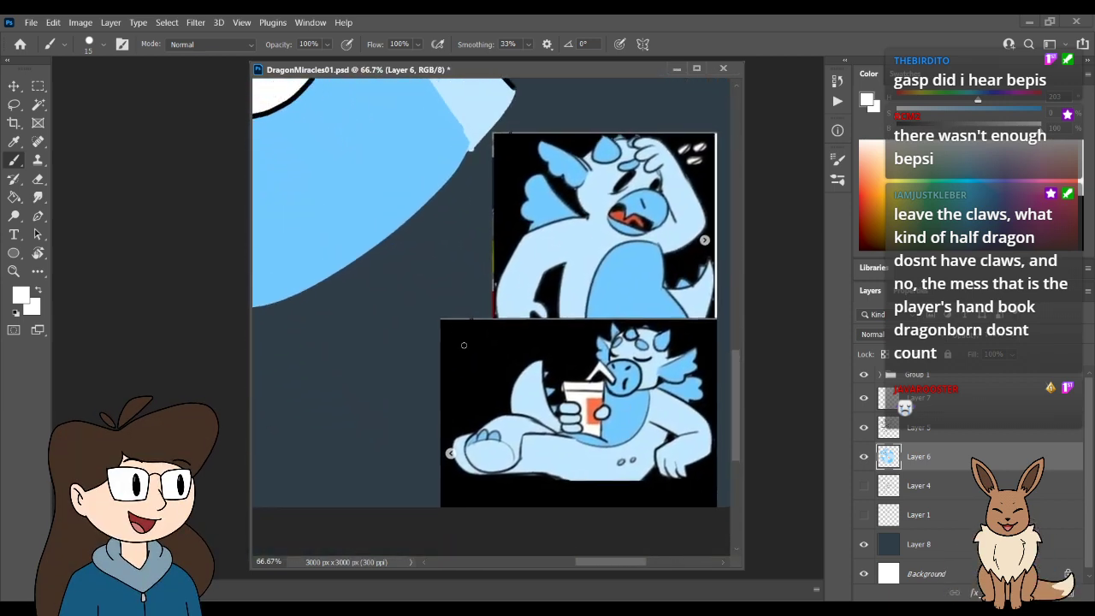
{"action": "left_click_drag", "start_coordinate": [362, 151], "coordinate": [542, 369]}
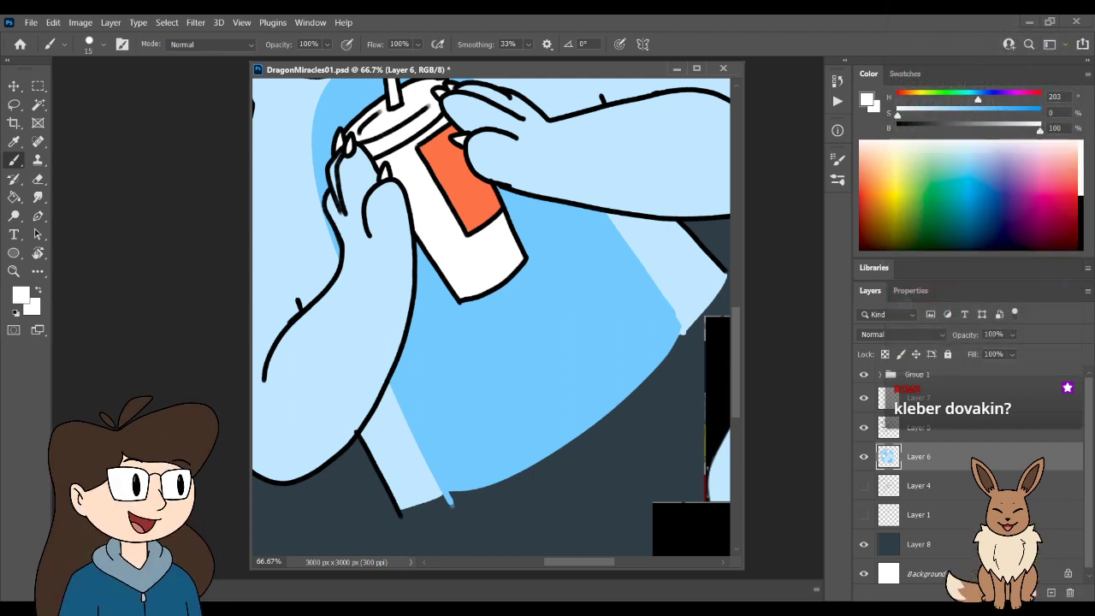
{"action": "mouse_move", "coordinate": [526, 214]}
{"action": "left_mouse_down"}
{"action": "mouse_move", "coordinate": [551, 462]}
{"action": "mouse_move", "coordinate": [595, 404]}
{"action": "mouse_move", "coordinate": [420, 228]}
{"action": "mouse_move", "coordinate": [328, 172]}
{"action": "mouse_move", "coordinate": [582, 421]}
{"action": "mouse_move", "coordinate": [649, 423]}
{"action": "mouse_move", "coordinate": [635, 428]}
{"action": "left_mouse_up"}
{"action": "key", "text": "ctrl+minus"}
{"action": "key", "text": "ctrl+minus"}
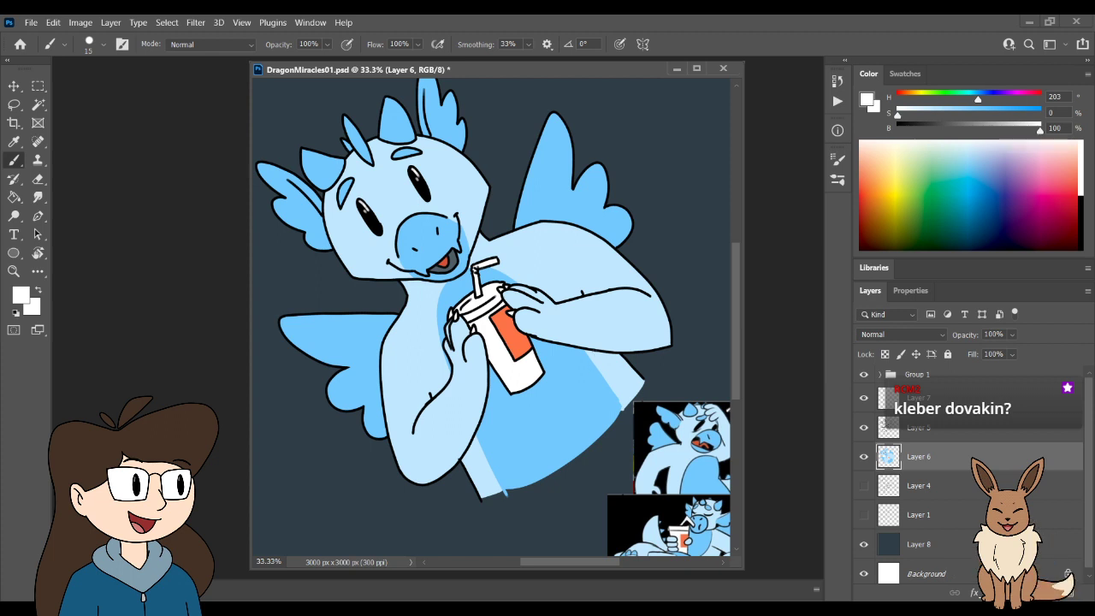
- Rotate the canvas view to 33° so the dragon stands upright, and centre the figure
{"action": "key", "text": "r"}
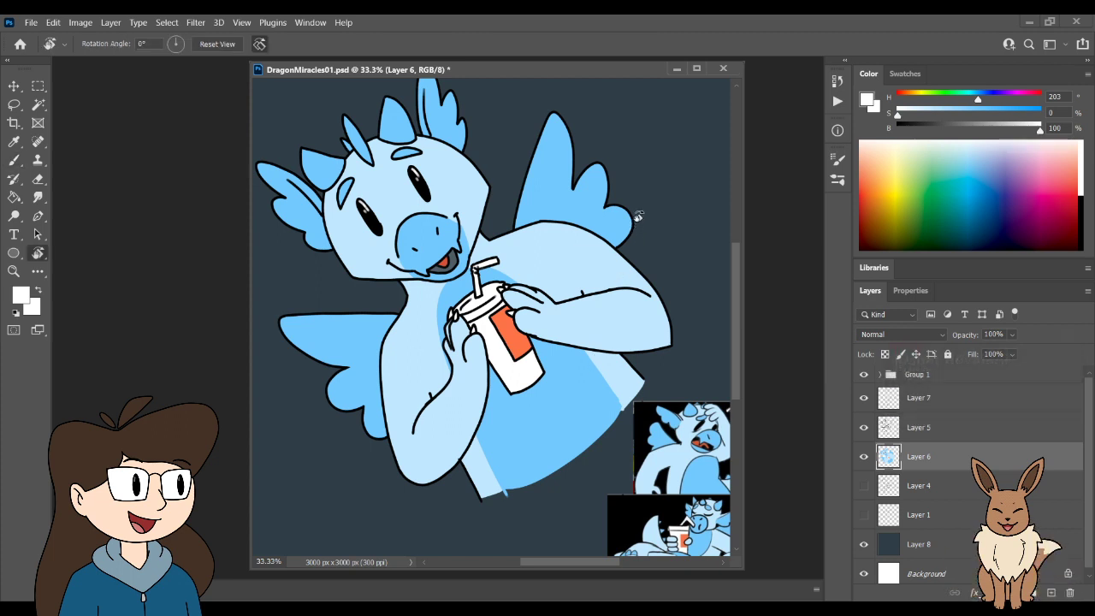
{"action": "left_click_drag", "start_coordinate": [626, 272], "coordinate": [665, 311]}
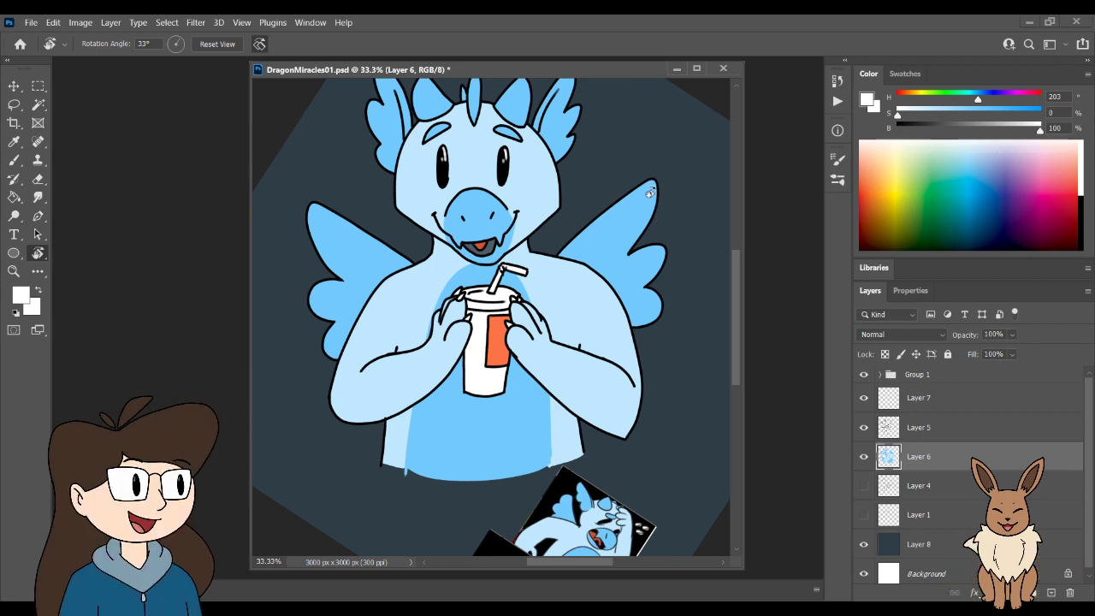
{"action": "left_click_drag", "start_coordinate": [492, 202], "coordinate": [500, 284]}
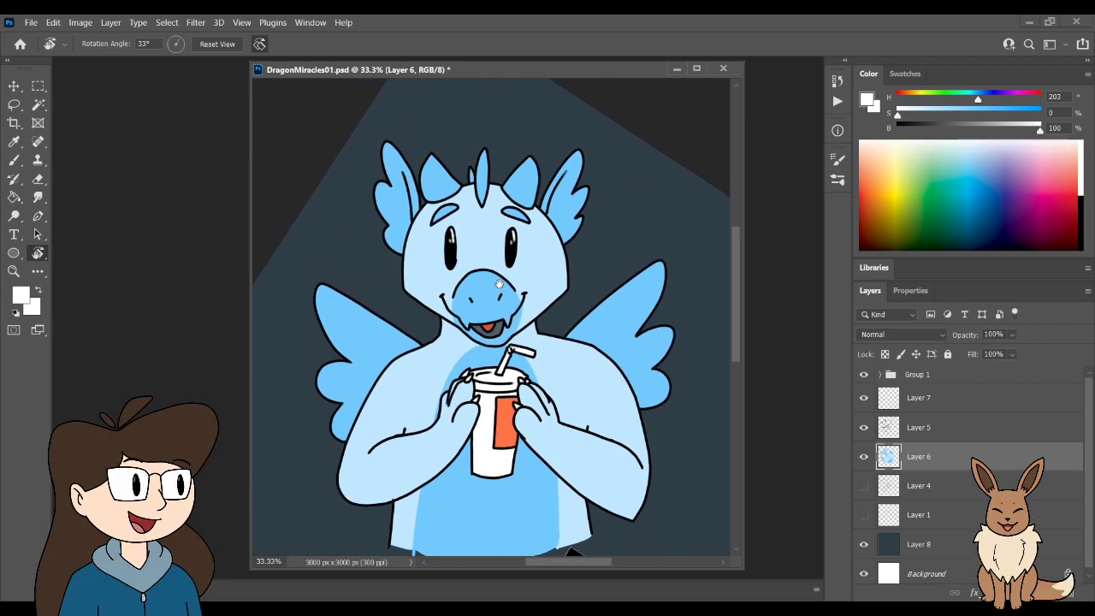
- Return the canvas view to 0° rotation and magnify the cup and hands at 66.7%
{"action": "scroll", "coordinate": [500, 284], "scroll_direction": "down", "scroll_amount": 3}
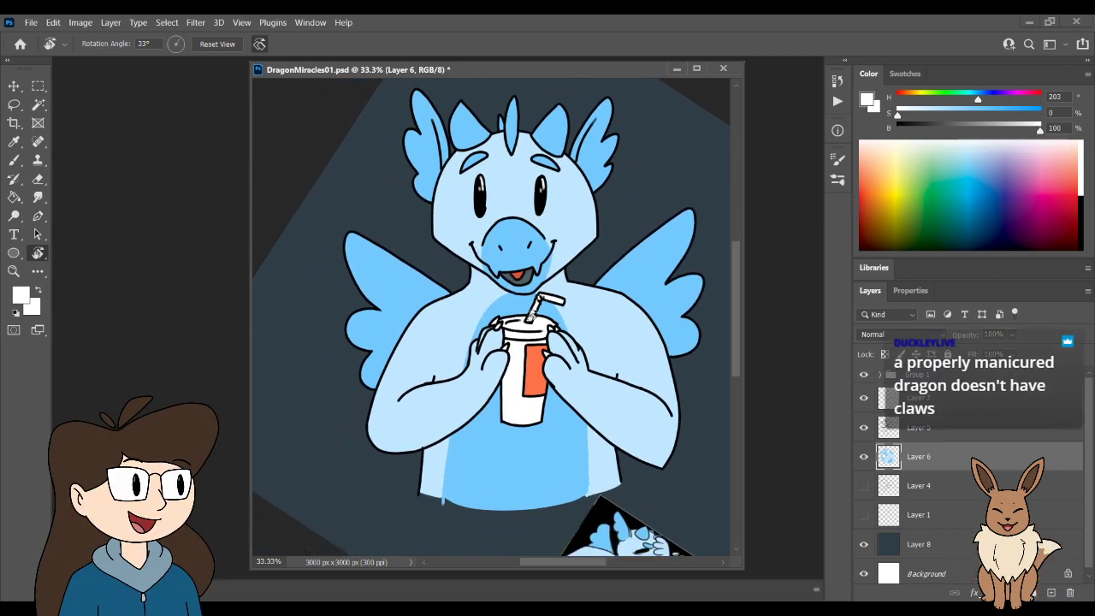
{"action": "left_click_drag", "start_coordinate": [691, 431], "coordinate": [674, 294]}
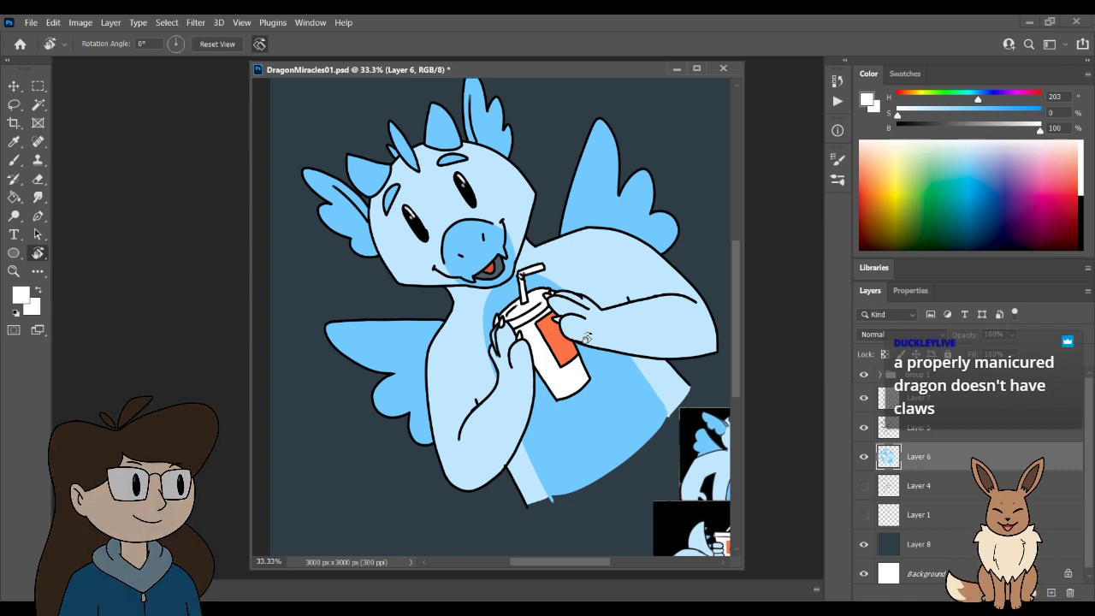
{"action": "key", "text": "ctrl+plus"}
{"action": "key", "text": "ctrl+plus"}
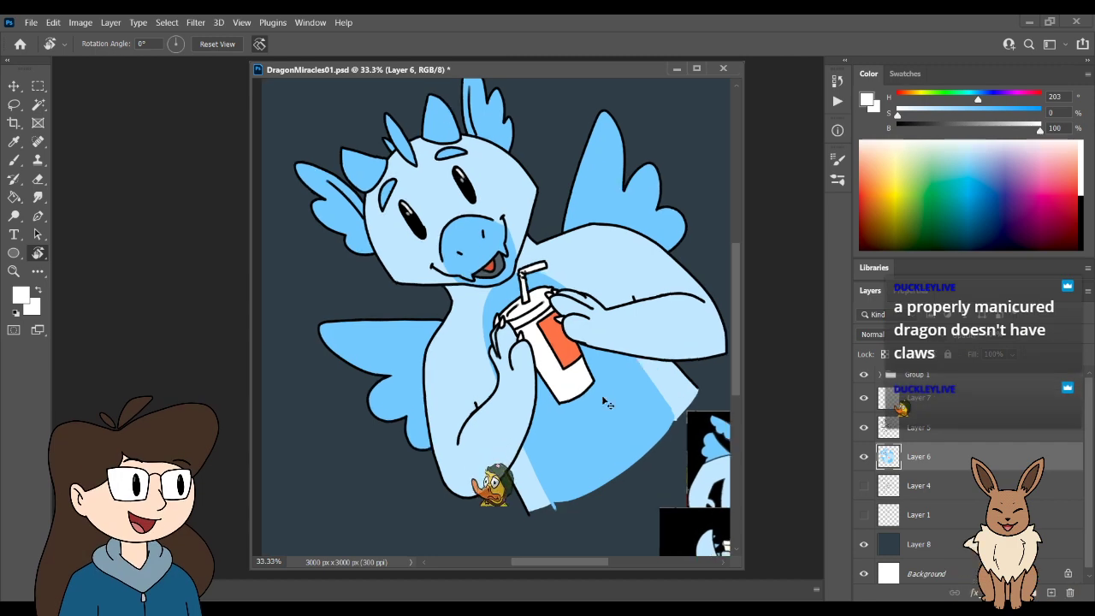
{"action": "mouse_move", "coordinate": [620, 250]}
{"action": "left_mouse_down"}
{"action": "mouse_move", "coordinate": [543, 353]}
{"action": "mouse_move", "coordinate": [572, 274]}
{"action": "mouse_move", "coordinate": [636, 306]}
{"action": "mouse_move", "coordinate": [645, 355]}
{"action": "mouse_move", "coordinate": [636, 394]}
{"action": "mouse_move", "coordinate": [513, 355]}
{"action": "mouse_move", "coordinate": [547, 303]}
{"action": "left_mouse_up"}
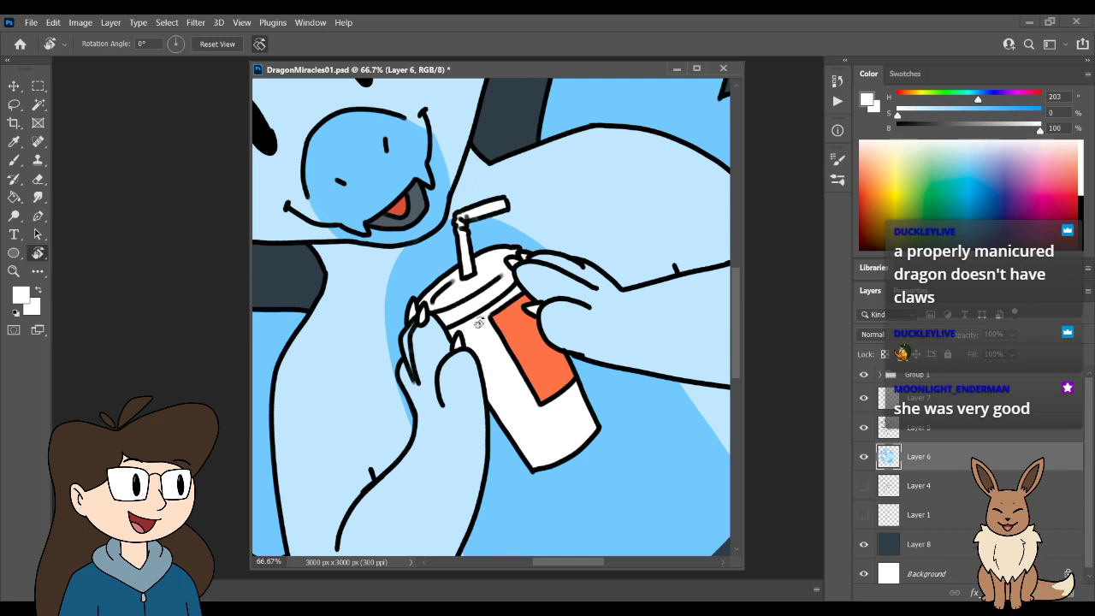
- Fill the white cup body around the orange label with pale peach, hue 22°, saturation 22%, brightness 100%
{"action": "key", "text": "b"}
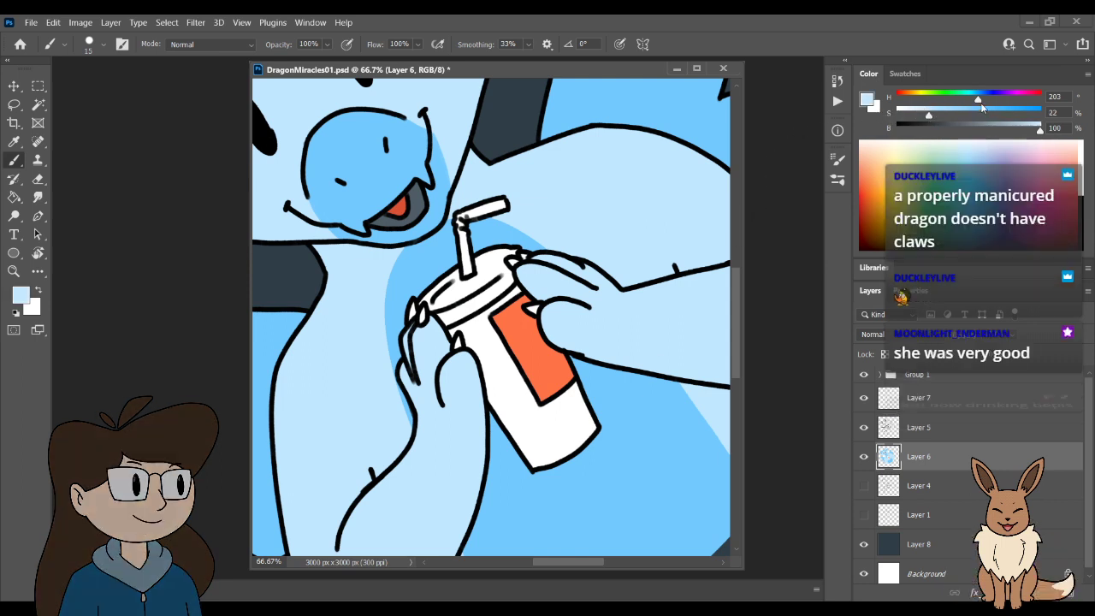
{"action": "left_click_drag", "start_coordinate": [969, 100], "coordinate": [924, 100]}
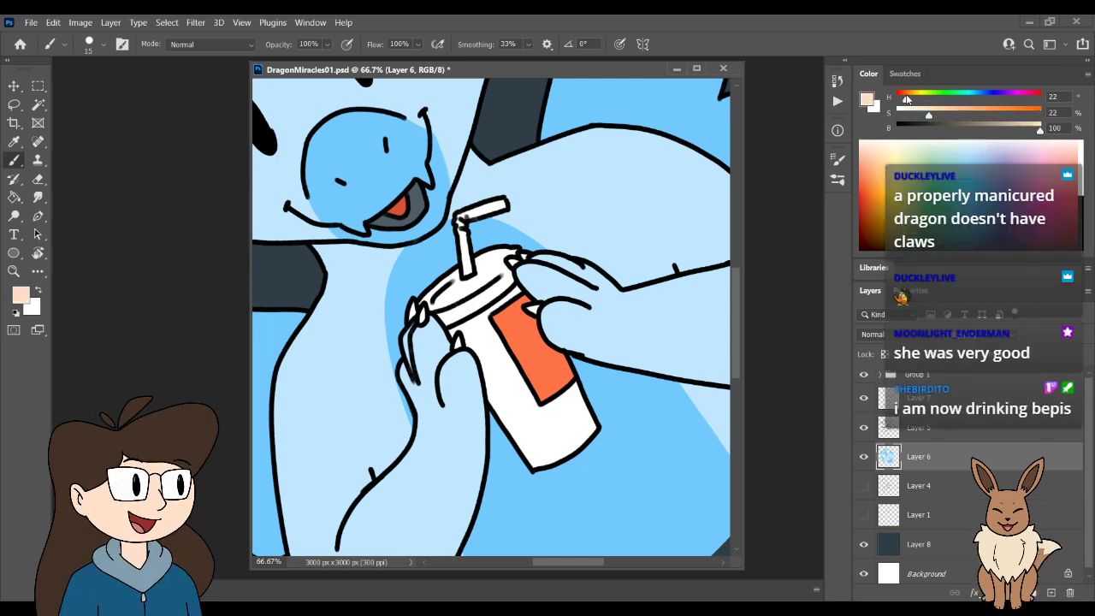
{"action": "key", "text": "g"}
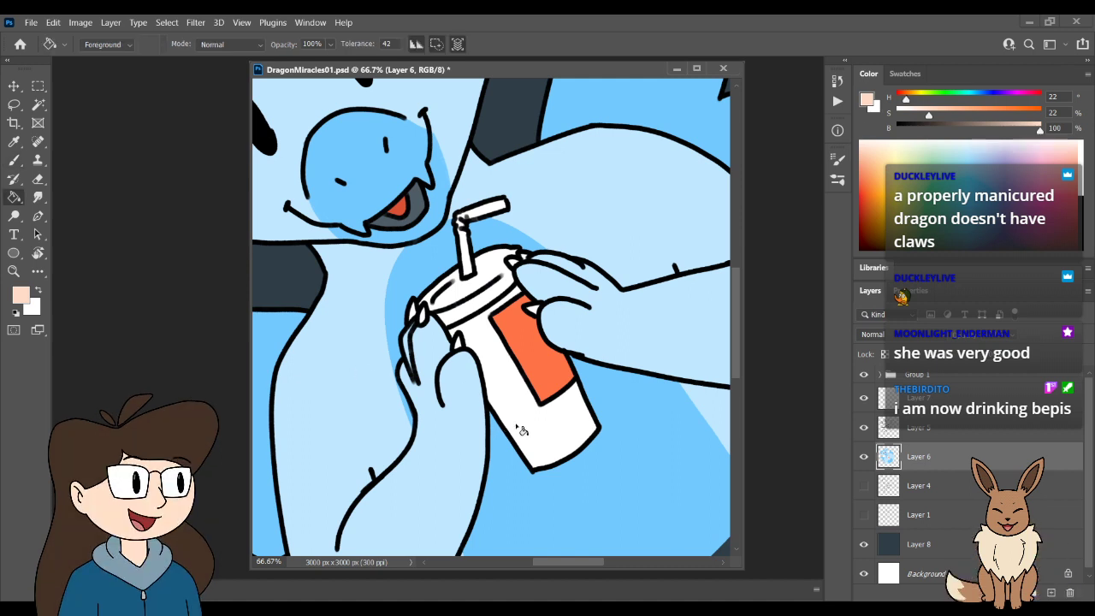
{"action": "left_click", "coordinate": [522, 430]}
{"action": "left_click_drag", "start_coordinate": [613, 428], "coordinate": [509, 324]}
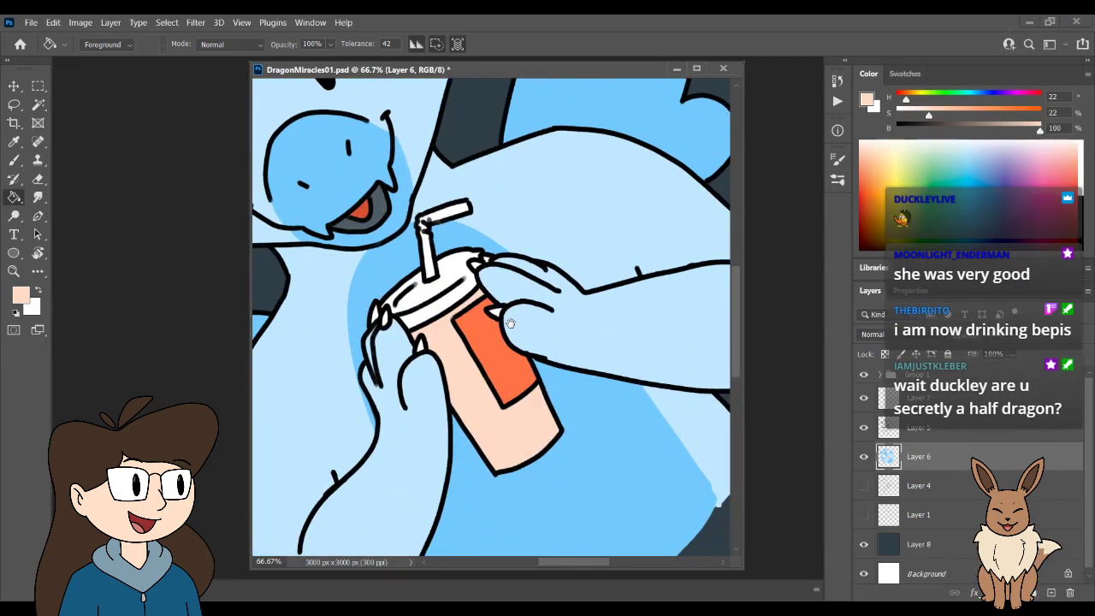
- Refill the cup's body with a stronger peach by raising the colour's saturation to 38%
{"action": "key", "text": "ctrl+1"}
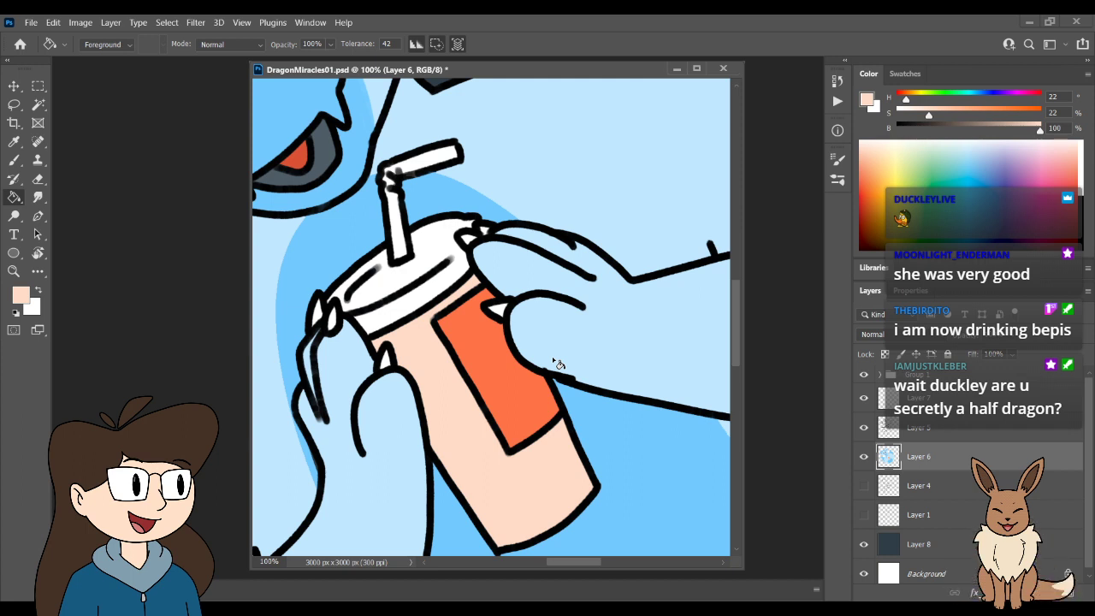
{"action": "key", "text": "ctrl+minus"}
{"action": "key", "text": "ctrl+plus"}
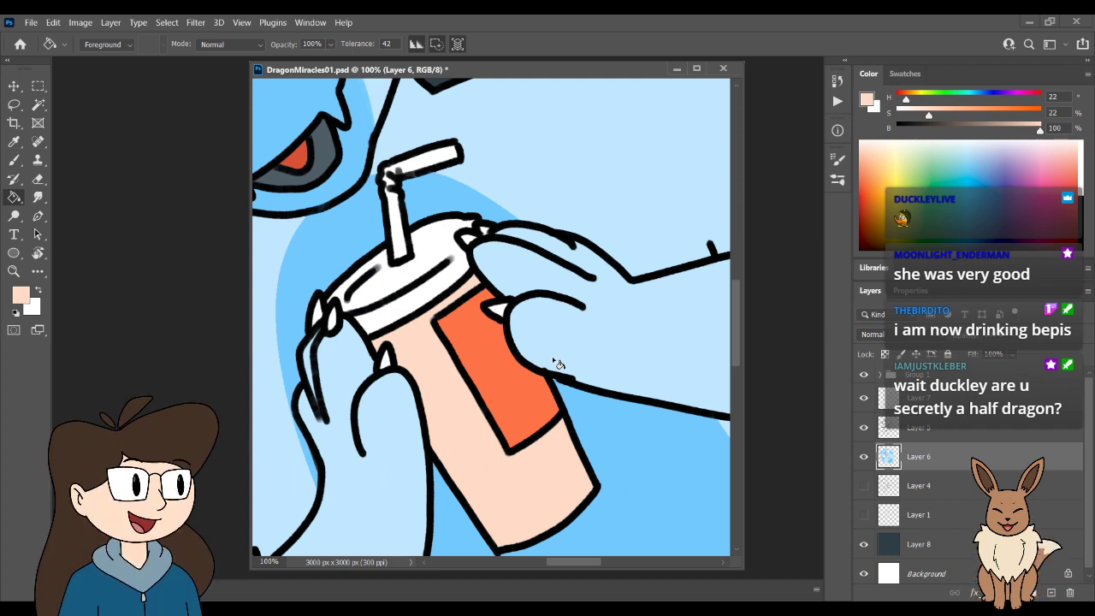
{"action": "key", "text": "ctrl+minus"}
{"action": "key", "text": "ctrl+plus"}
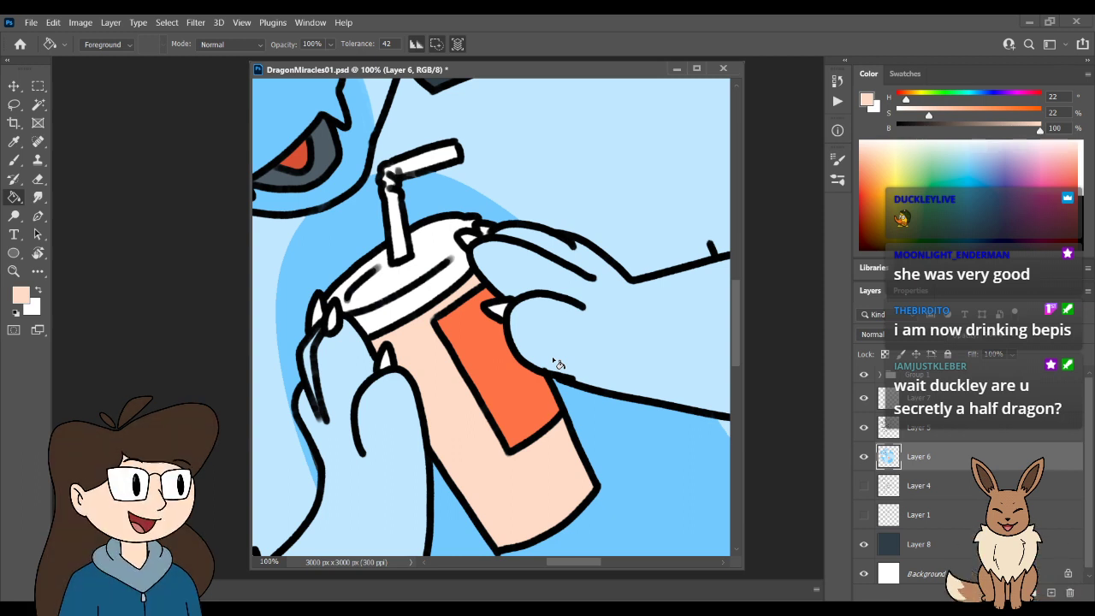
{"action": "key", "text": "ctrl+minus"}
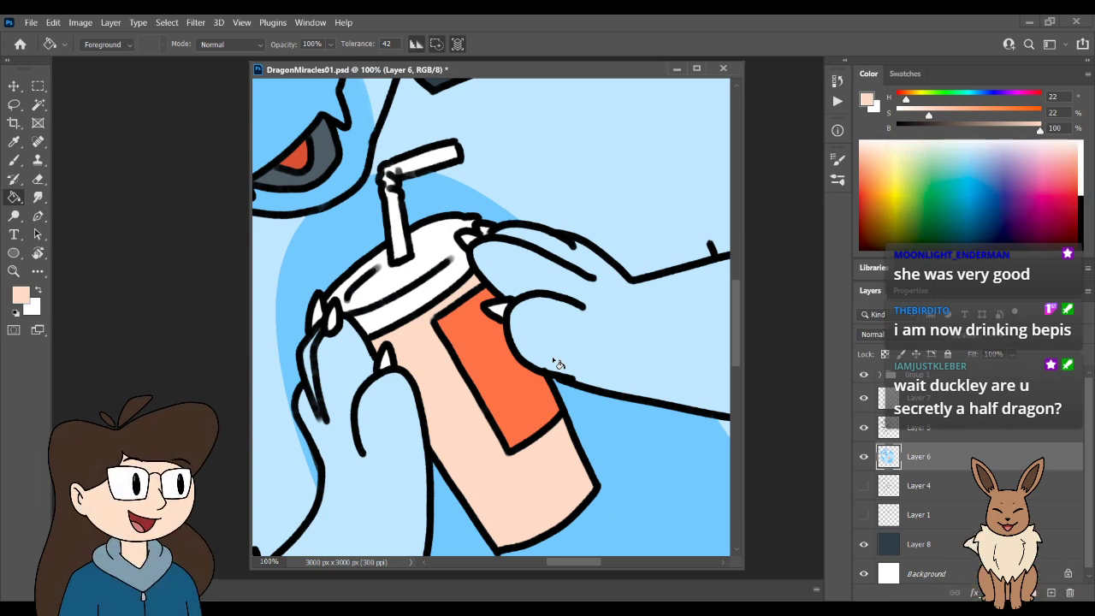
{"action": "key", "text": "ctrl+plus"}
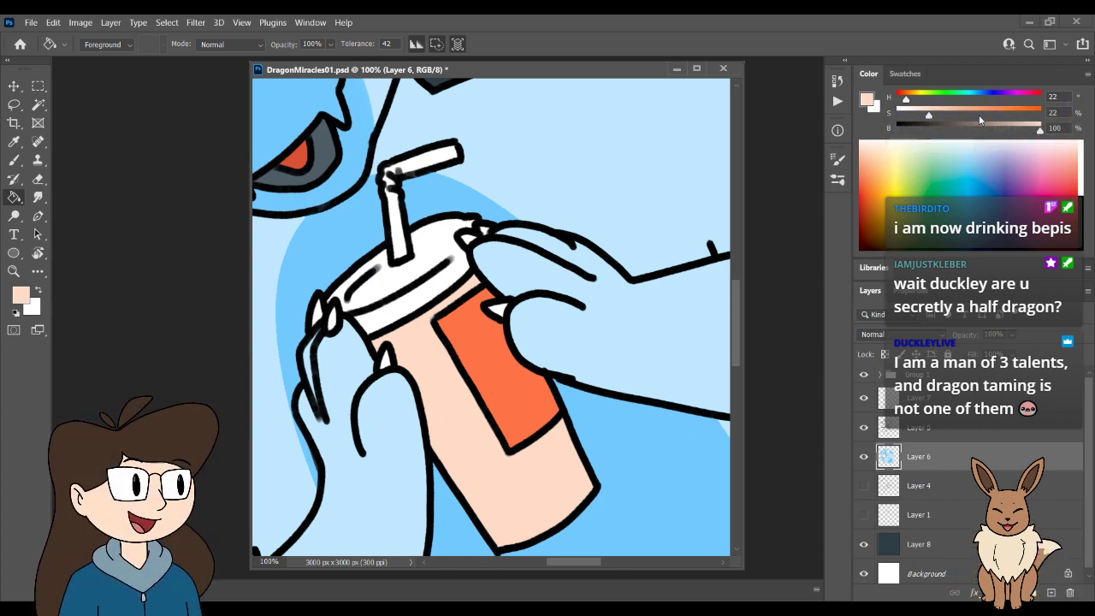
{"action": "left_click", "coordinate": [931, 117]}
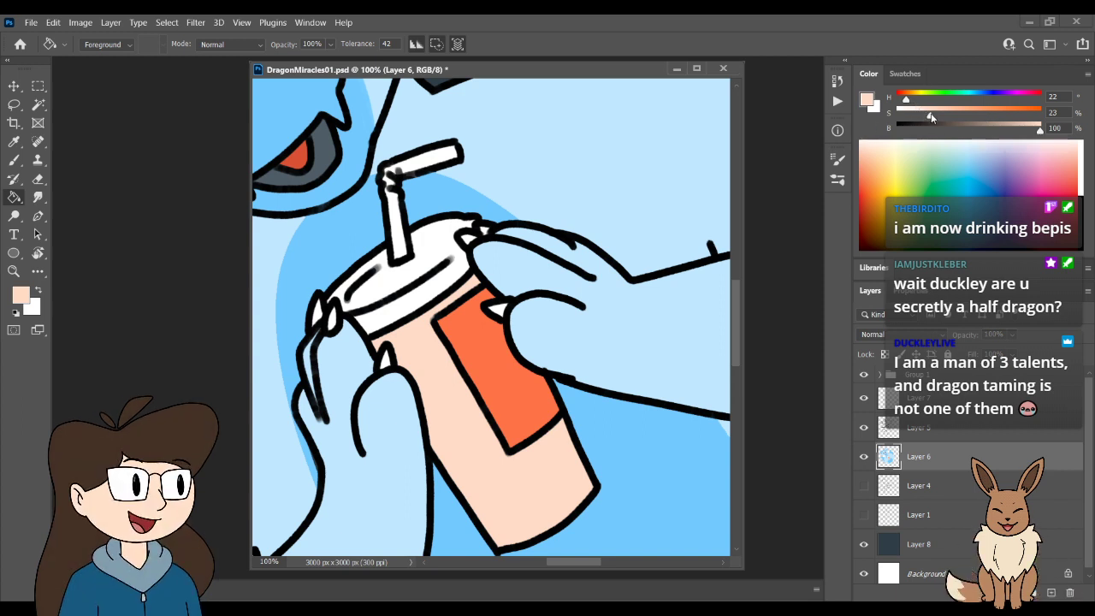
{"action": "left_click_drag", "start_coordinate": [931, 116], "coordinate": [952, 115]}
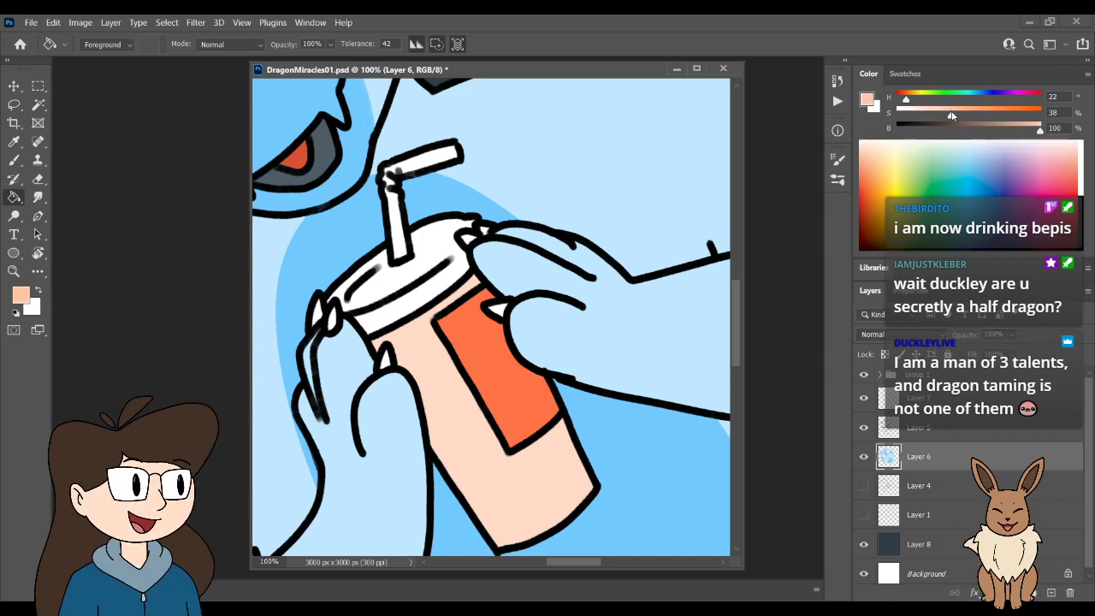
{"action": "left_click", "coordinate": [532, 456]}
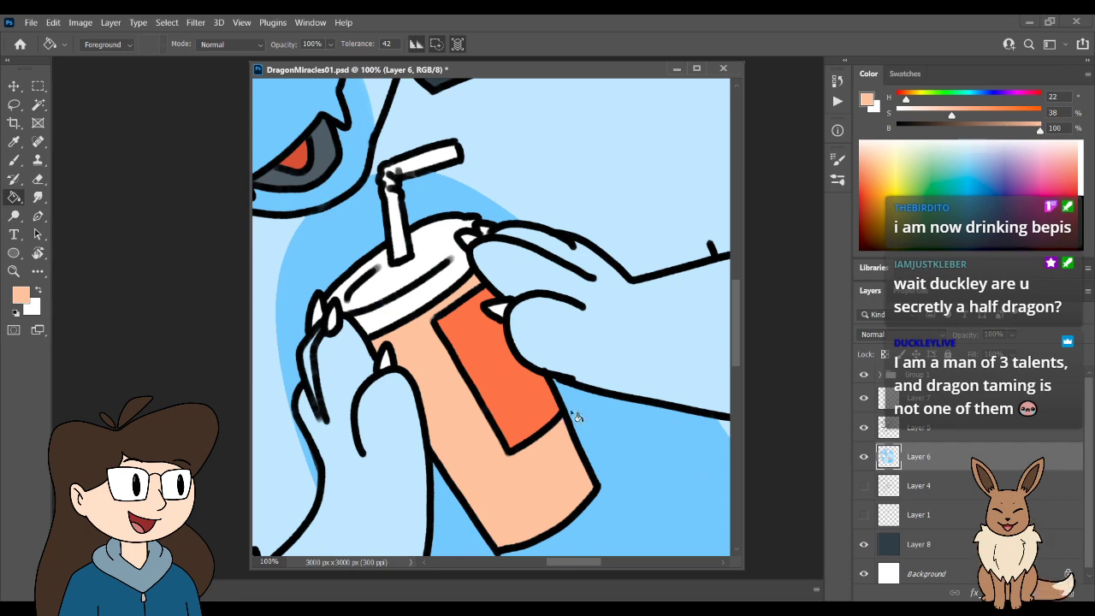
- Colour the whole straw red, hue 0°, saturation 72%, brightness 87%, filling both sections and brushing the bend at size 15
{"action": "key", "text": "ctrl+plus"}
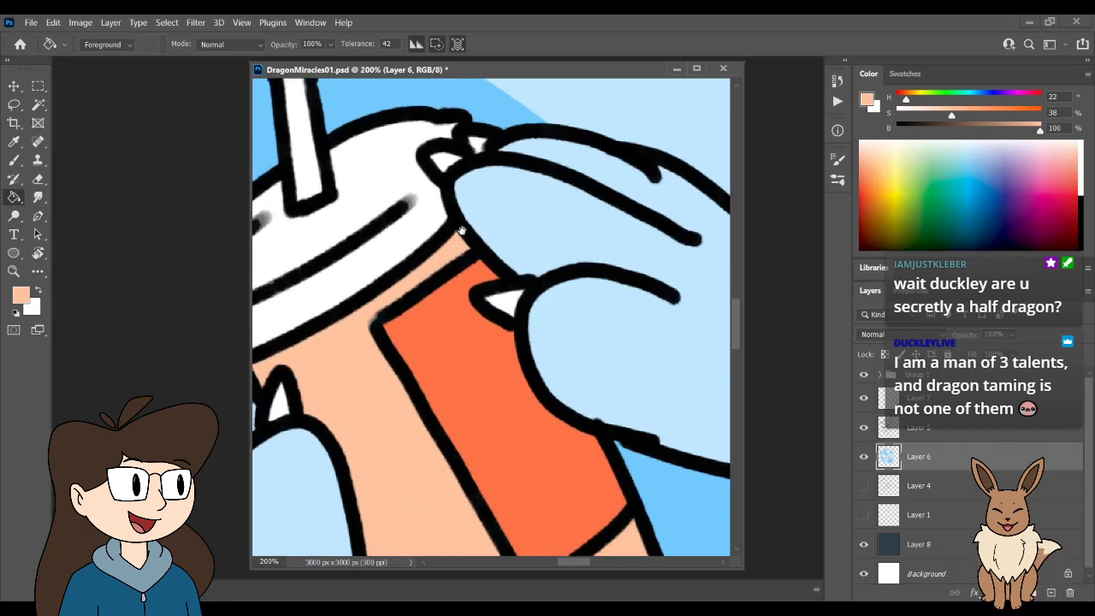
{"action": "left_click_drag", "start_coordinate": [462, 231], "coordinate": [633, 377]}
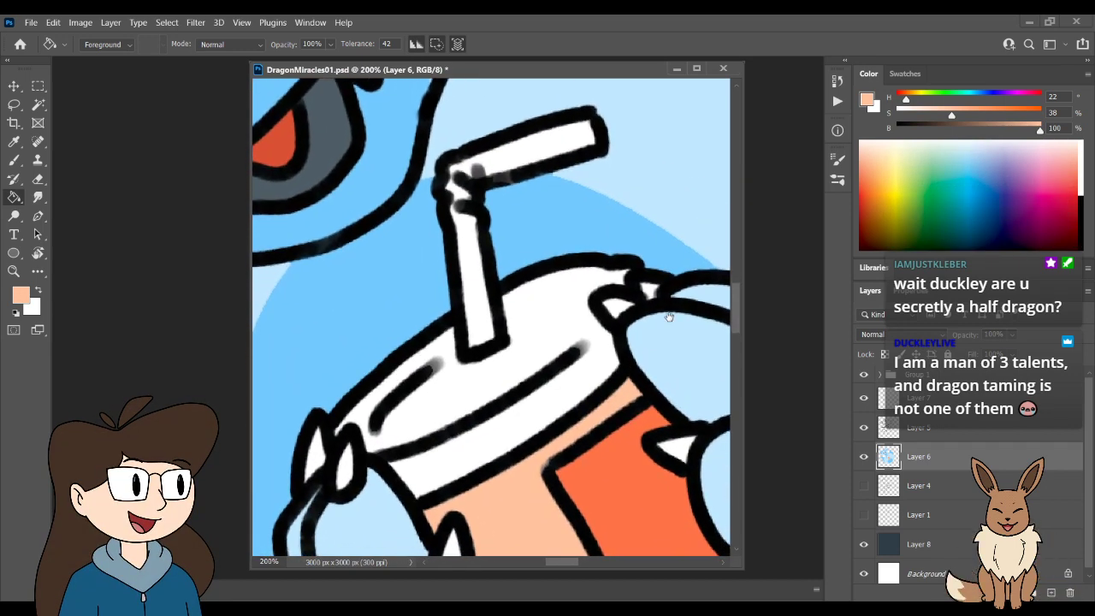
{"action": "left_click_drag", "start_coordinate": [907, 99], "coordinate": [1031, 132]}
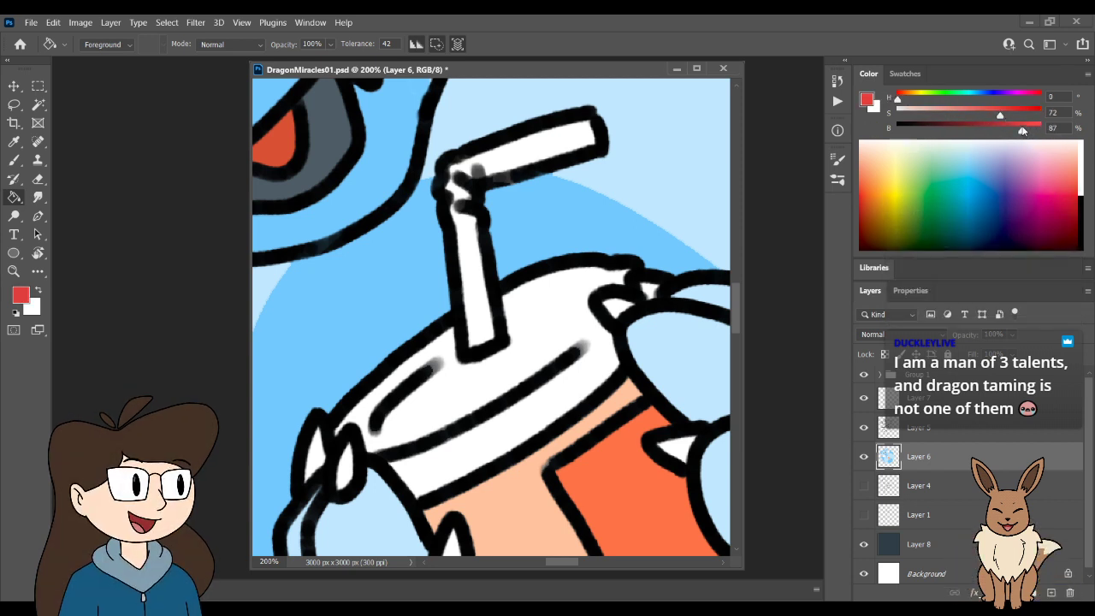
{"action": "left_click", "coordinate": [478, 282]}
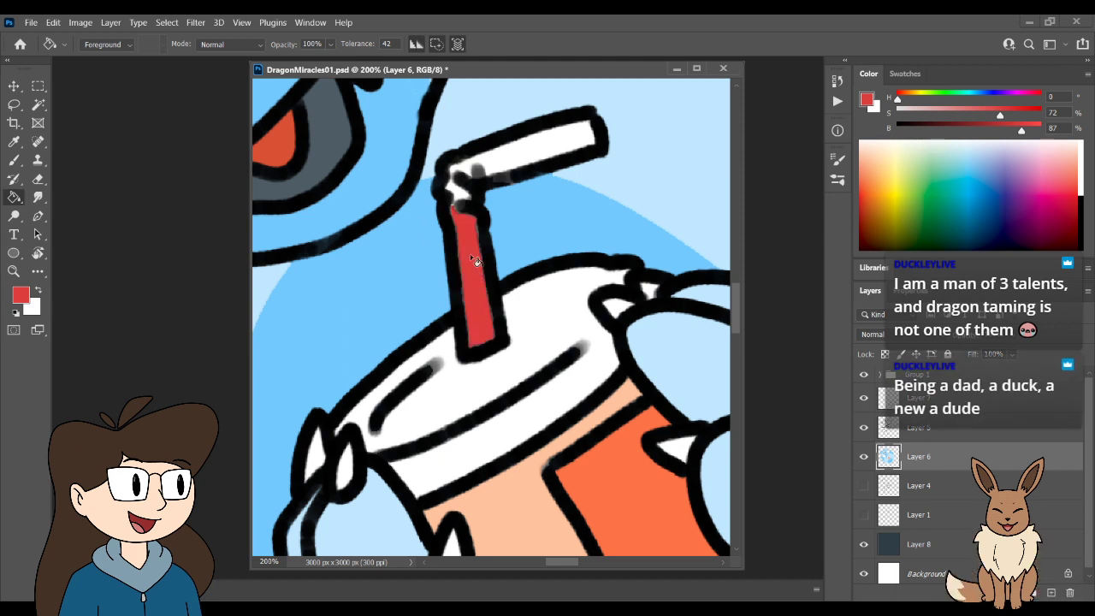
{"action": "left_click", "coordinate": [501, 159]}
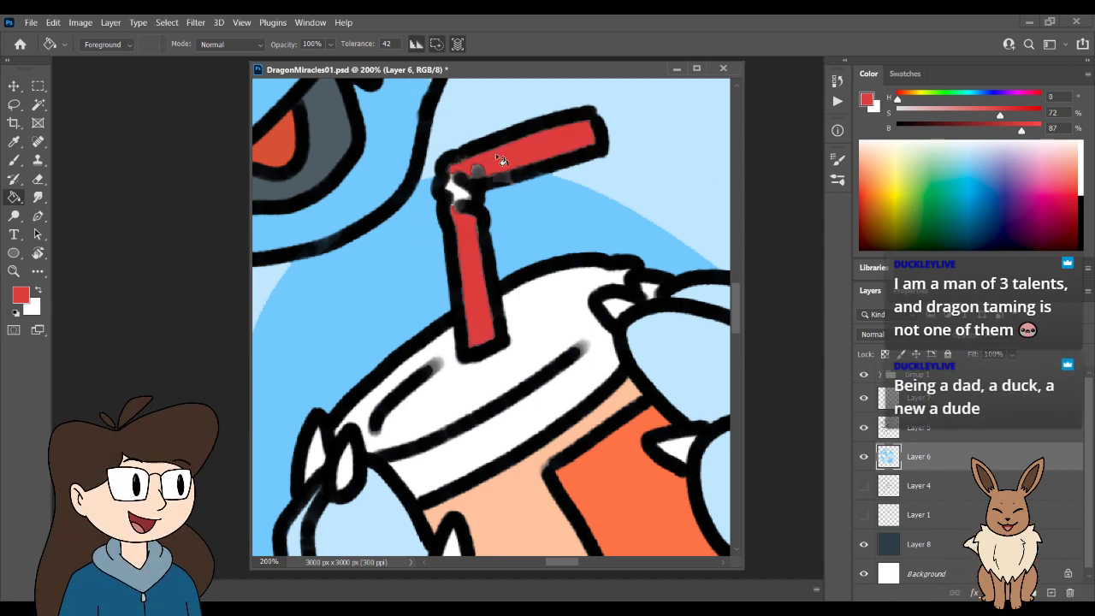
{"action": "key", "text": "b"}
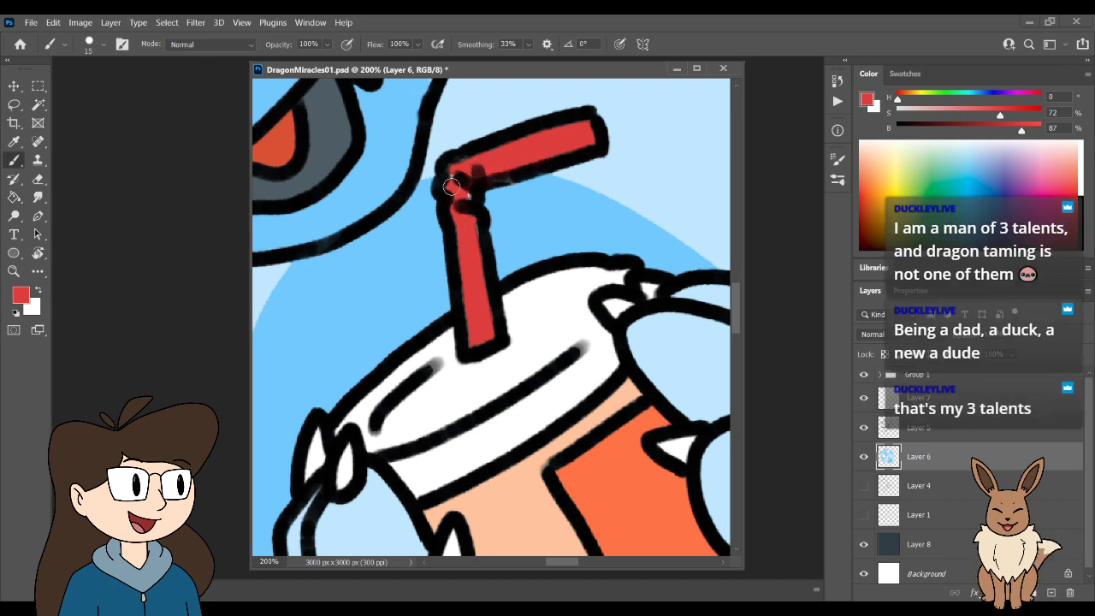
{"action": "mouse_move", "coordinate": [451, 187]}
{"action": "left_mouse_down"}
{"action": "mouse_move", "coordinate": [465, 205]}
{"action": "mouse_move", "coordinate": [472, 195]}
{"action": "left_mouse_up"}
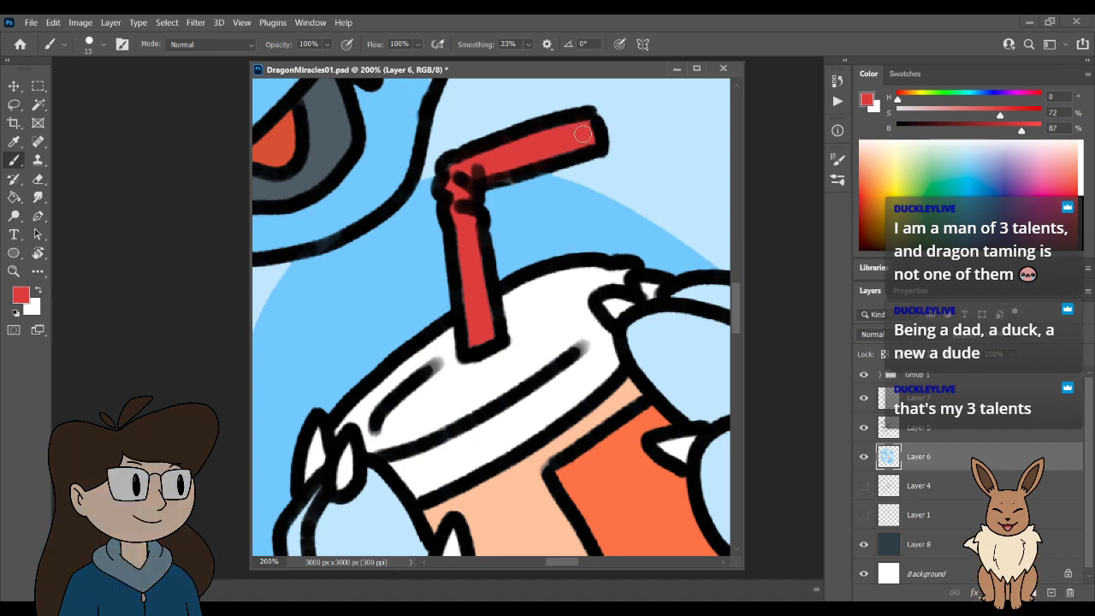
- Examine the red straw and peach cup both up close and within the whole drawing
{"action": "key", "text": "ctrl+minus"}
{"action": "key", "text": "ctrl+minus"}
{"action": "key", "text": "ctrl+minus"}
{"action": "key", "text": "ctrl+minus"}
{"action": "key", "text": "ctrl+plus"}
{"action": "key", "text": "ctrl+minus"}
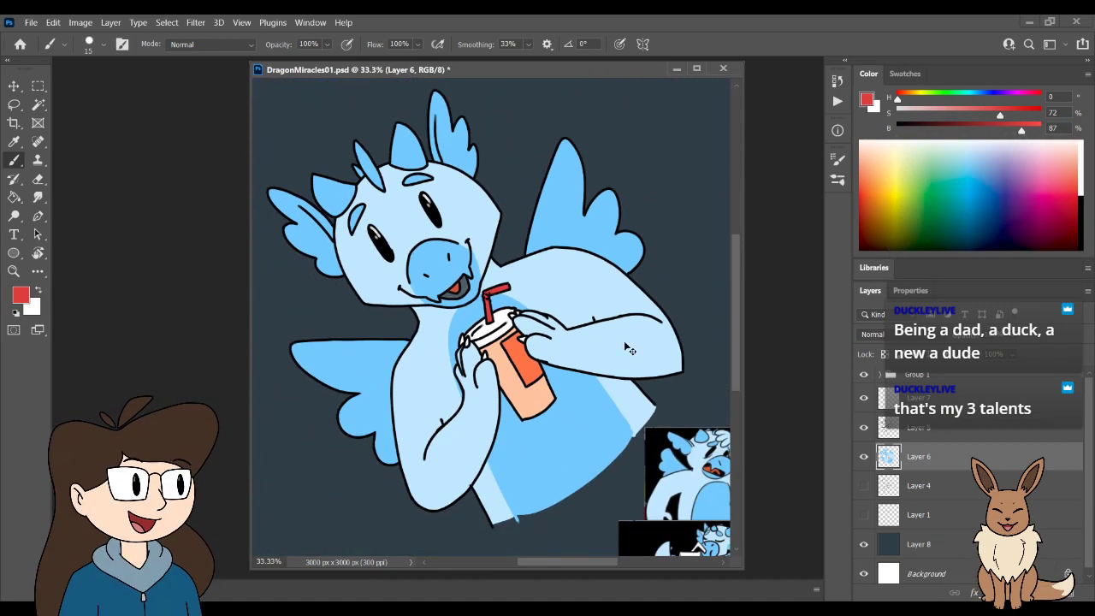
{"action": "key", "text": "ctrl+plus"}
{"action": "key", "text": "ctrl+plus"}
{"action": "key", "text": "ctrl+plus"}
{"action": "key", "text": "ctrl+plus"}
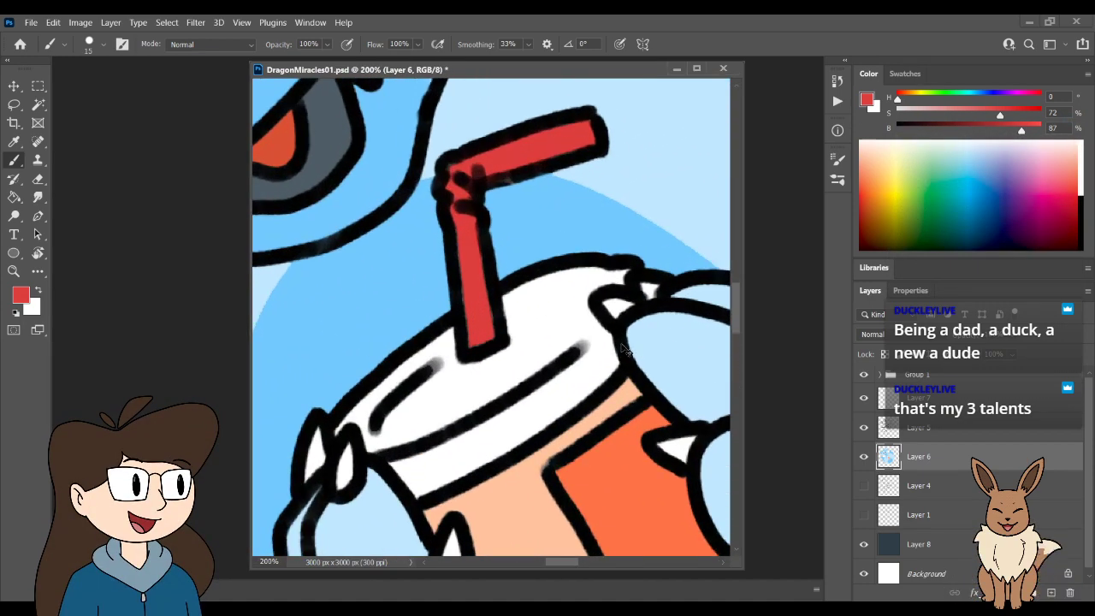
{"action": "key", "text": "ctrl+minus"}
{"action": "key", "text": "ctrl+minus"}
{"action": "key", "text": "ctrl+minus"}
{"action": "key", "text": "ctrl+plus"}
{"action": "key", "text": "ctrl+plus"}
{"action": "key", "text": "ctrl+plus"}
{"action": "key", "text": "ctrl+minus"}
{"action": "key", "text": "ctrl+minus"}
{"action": "key", "text": "ctrl+minus"}
{"action": "key", "text": "ctrl+minus"}
{"action": "key", "text": "ctrl+minus"}
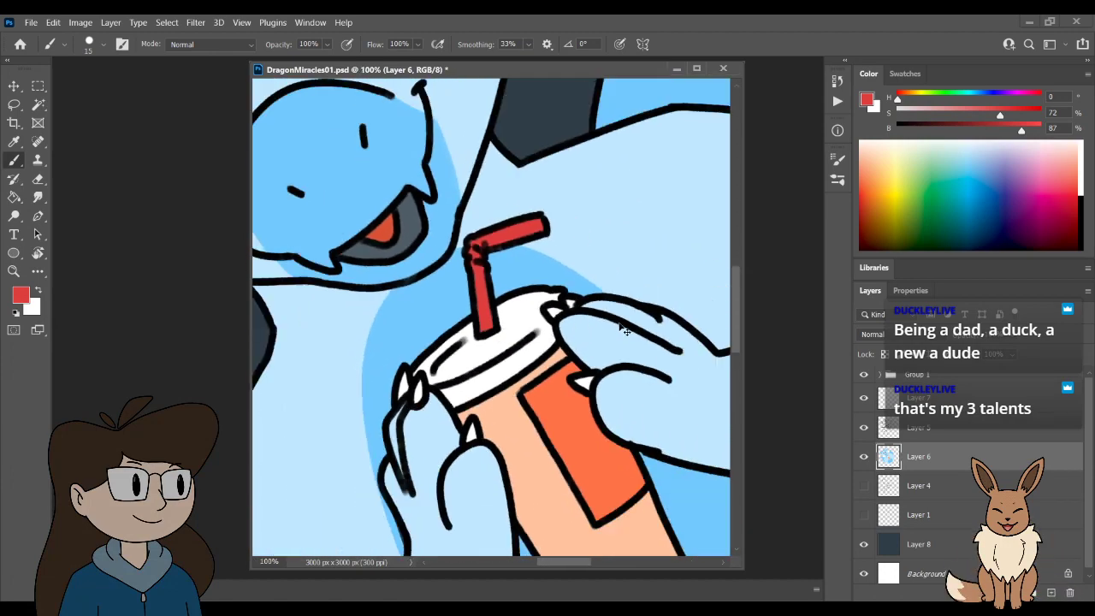
{"action": "key", "text": "ctrl+plus"}
{"action": "key", "text": "ctrl+plus"}
{"action": "key", "text": "ctrl+plus"}
{"action": "key", "text": "ctrl+plus"}
{"action": "key", "text": "ctrl+plus"}
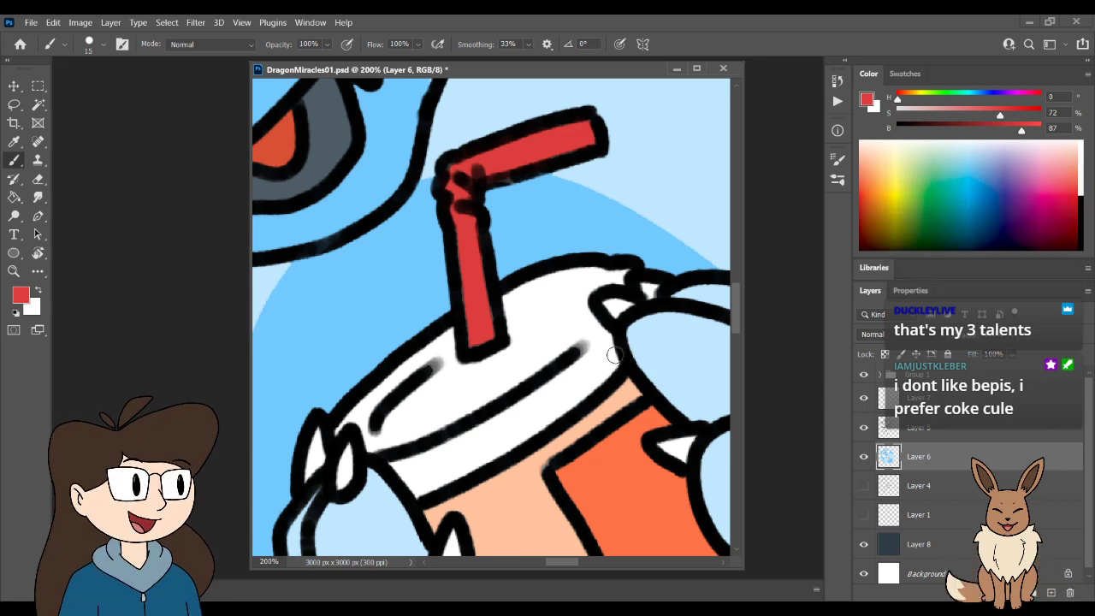
- Fill the cup's lid with neutral grey, hue 0°, saturation 0%, brightness 49%
{"action": "left_click_drag", "start_coordinate": [573, 378], "coordinate": [571, 332]}
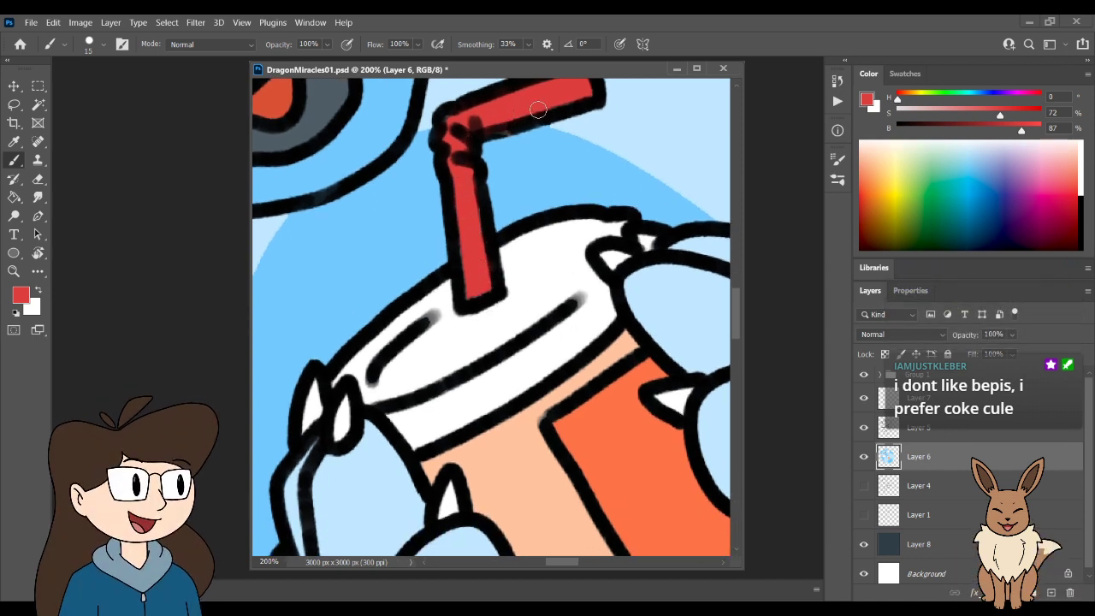
{"action": "left_click_drag", "start_coordinate": [607, 442], "coordinate": [613, 413]}
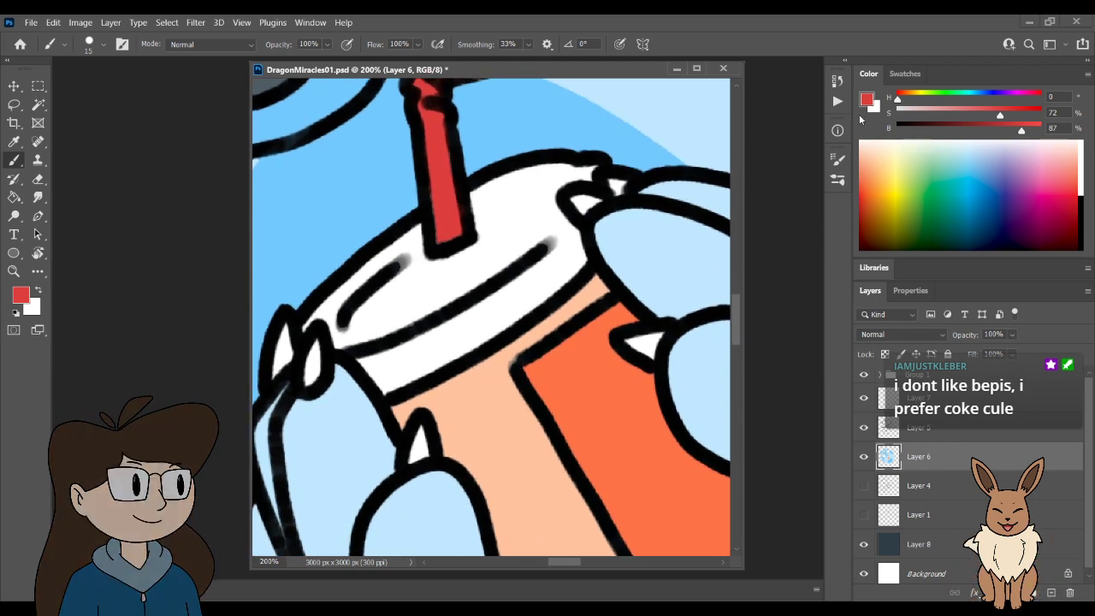
{"action": "left_click_drag", "start_coordinate": [1000, 116], "coordinate": [889, 116]}
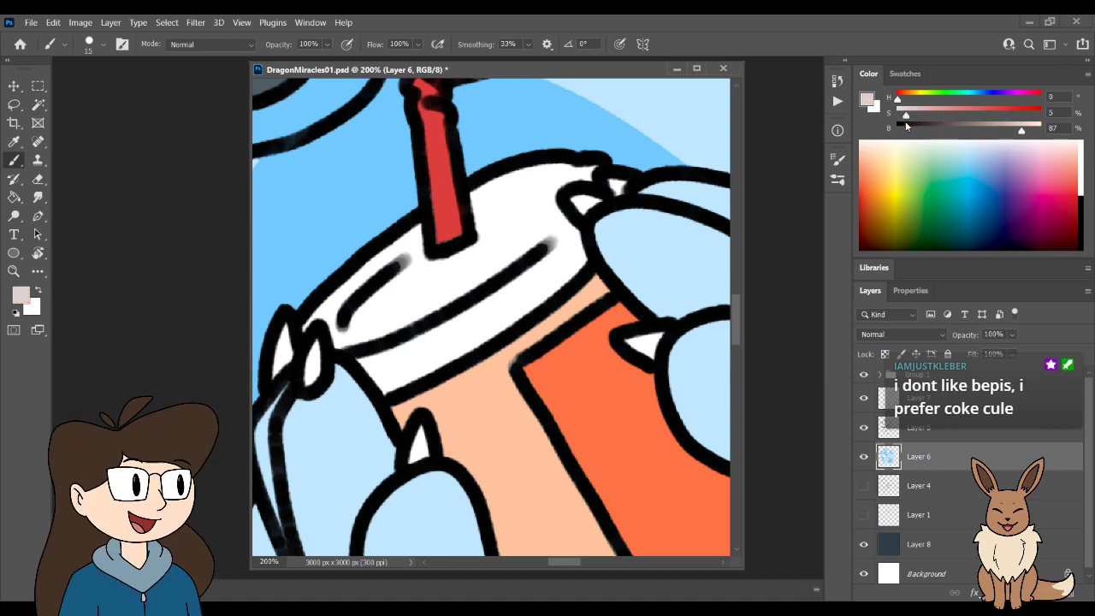
{"action": "left_click_drag", "start_coordinate": [1020, 130], "coordinate": [968, 134]}
{"action": "key", "text": "g"}
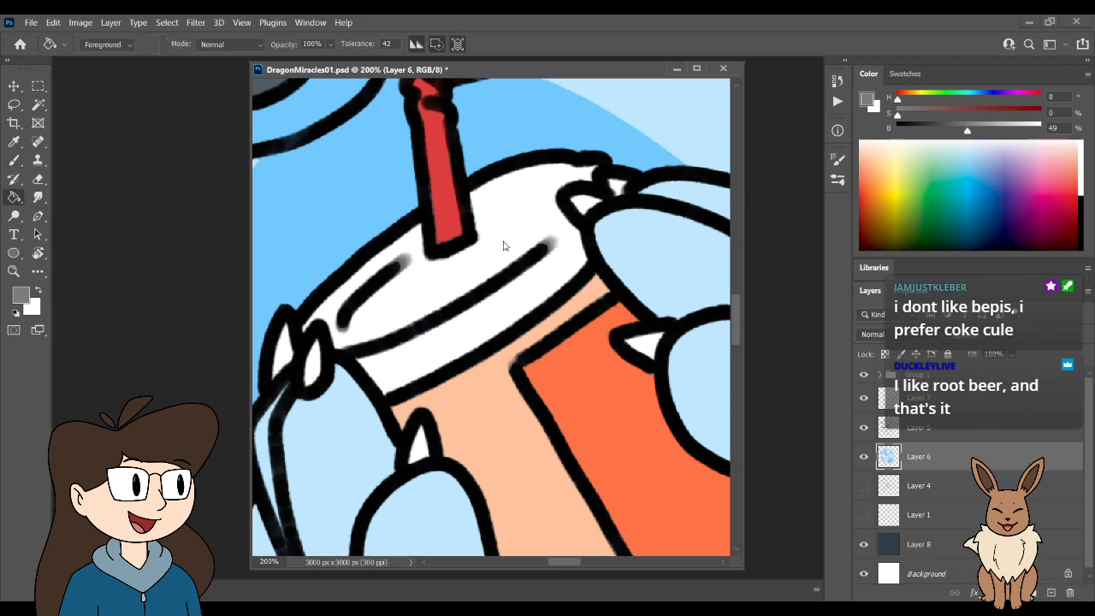
{"action": "left_click", "coordinate": [503, 246]}
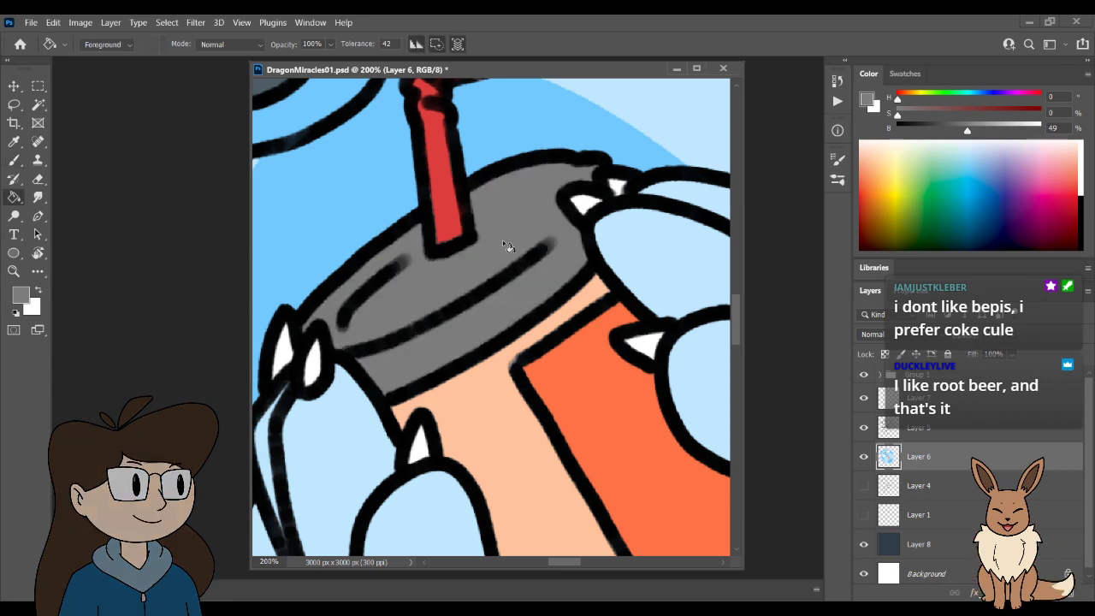
- Review the recoloured cup within the whole drawing and save the document
{"action": "key", "text": "ctrl+minus"}
{"action": "key", "text": "ctrl+minus"}
{"action": "key", "text": "ctrl+minus"}
{"action": "key", "text": "ctrl+minus"}
{"action": "key", "text": "ctrl+minus"}
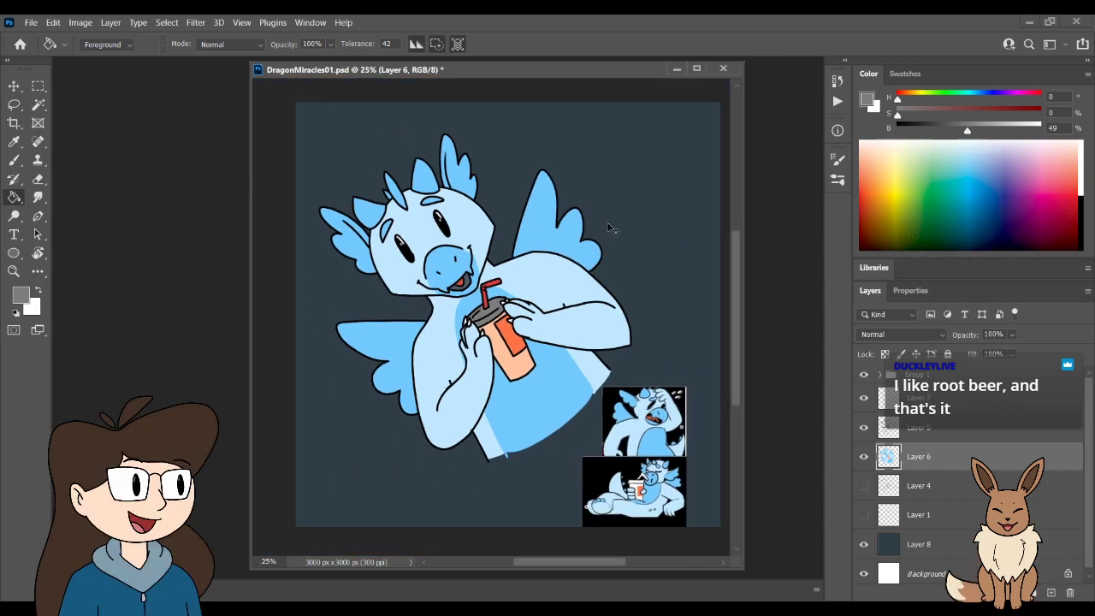
{"action": "key", "text": "ctrl+plus"}
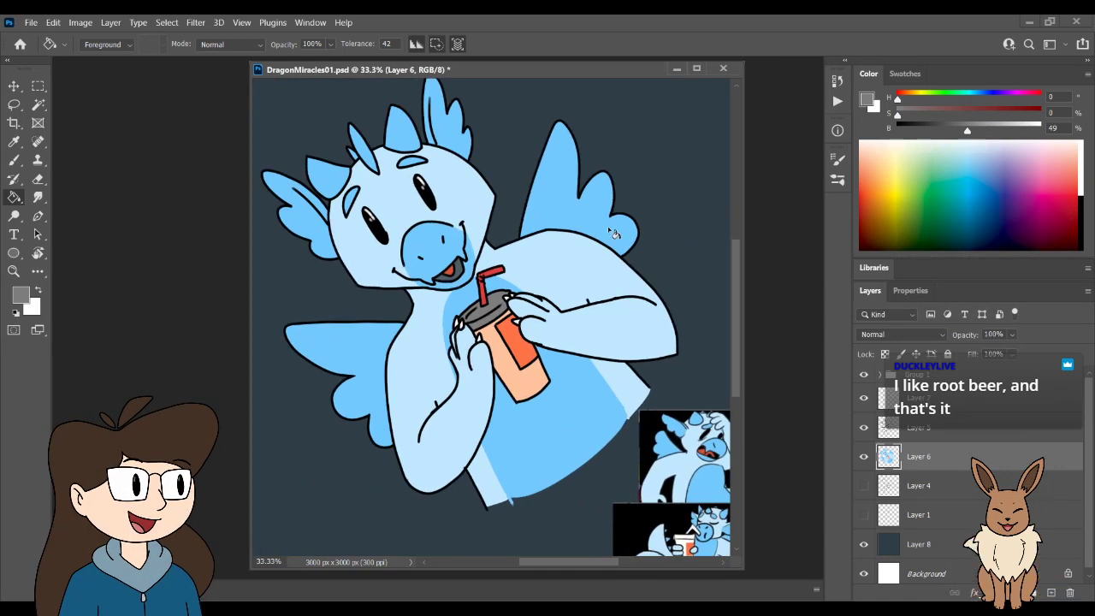
{"action": "key", "text": "ctrl+s"}
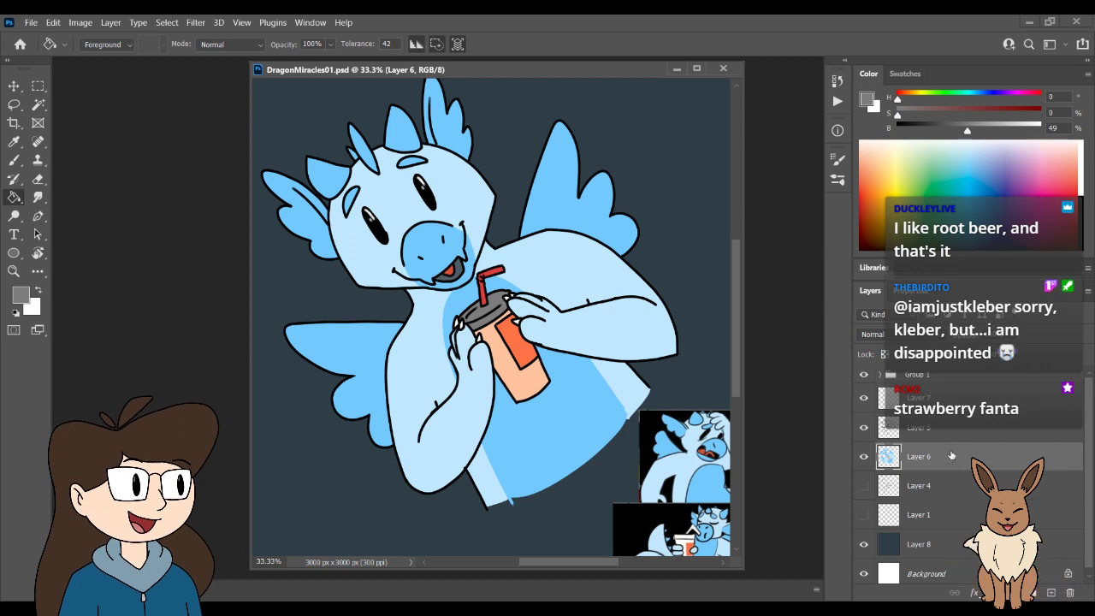
- Add a new layer directly above Layer 6 and name it lil-shading
{"action": "key", "text": "ctrl+shift+alt+n"}
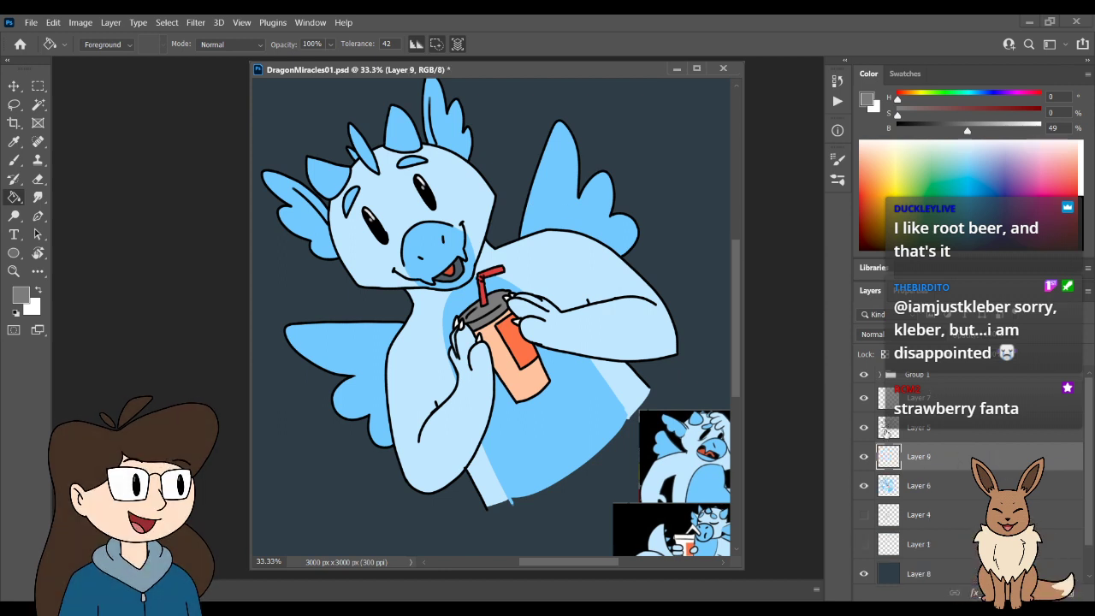
{"action": "double_click", "coordinate": [918, 456]}
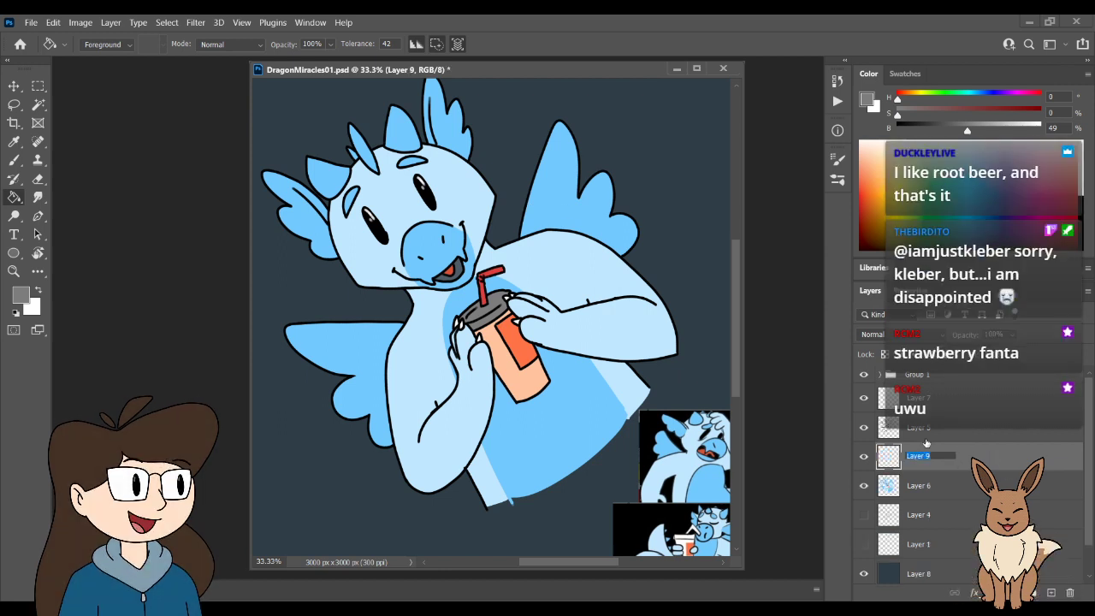
{"action": "key", "text": "BackSpace"}
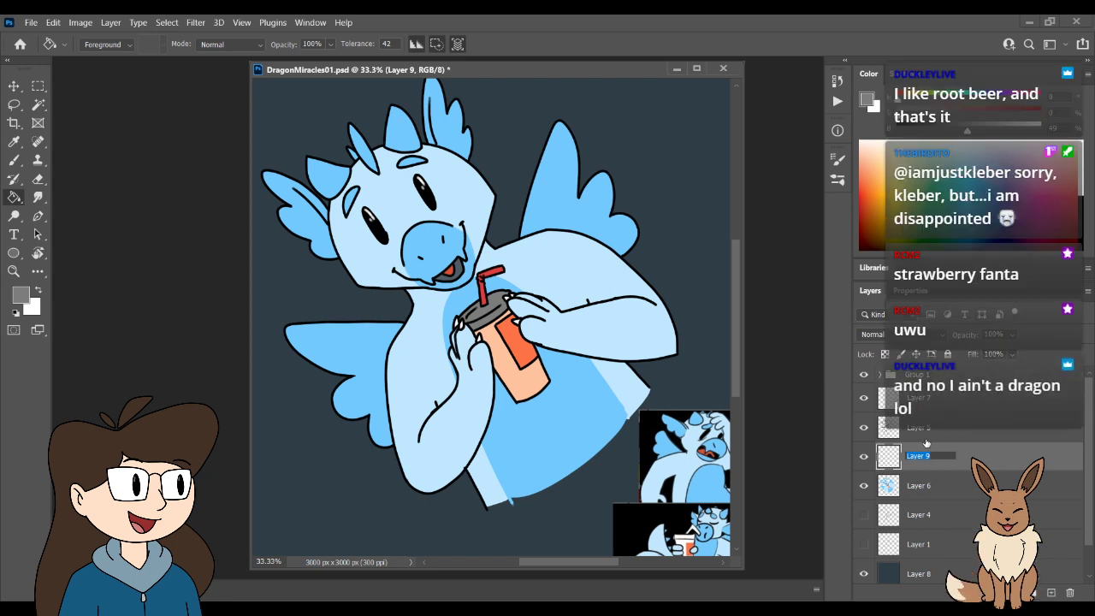
{"action": "type", "text": "lil-sh"}
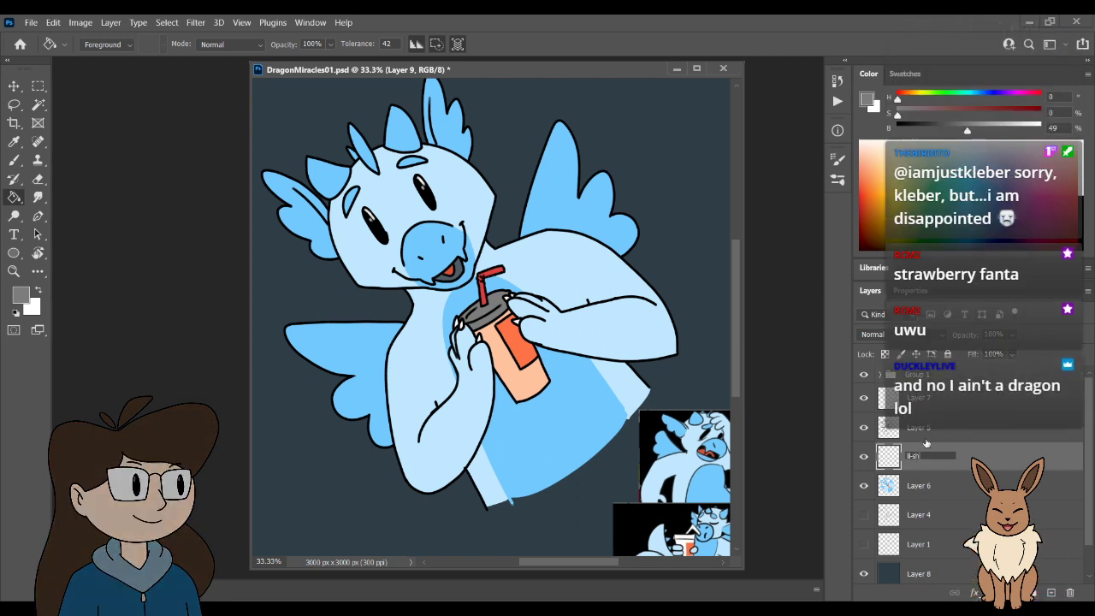
{"action": "type", "text": "ading"}
{"action": "key", "text": "Return"}
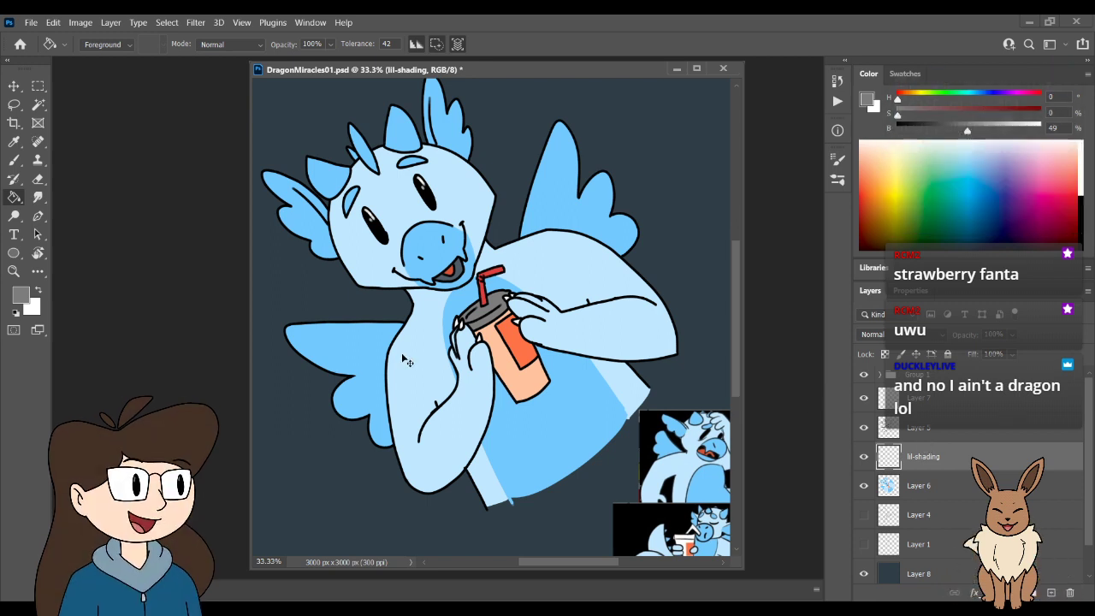
- Ready the Brush tool with a muted slate blue, hue 214°, saturation 28%, brightness 36%
{"action": "key", "text": "ctrl+plus"}
{"action": "left_click_drag", "start_coordinate": [630, 243], "coordinate": [624, 338]}
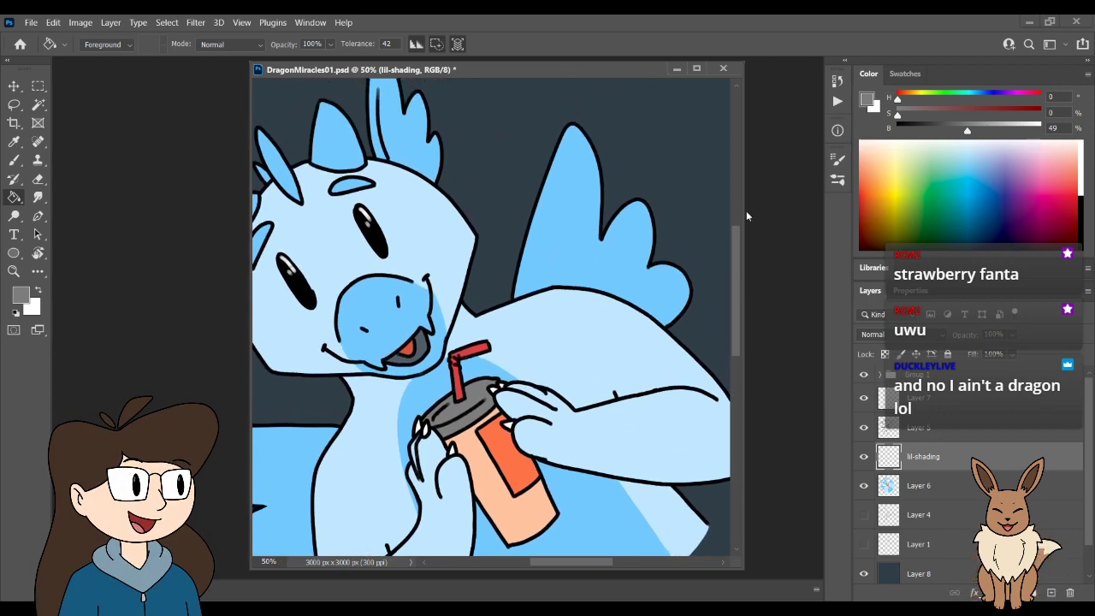
{"action": "key", "text": "b"}
{"action": "left_click_drag", "start_coordinate": [968, 130], "coordinate": [948, 132]}
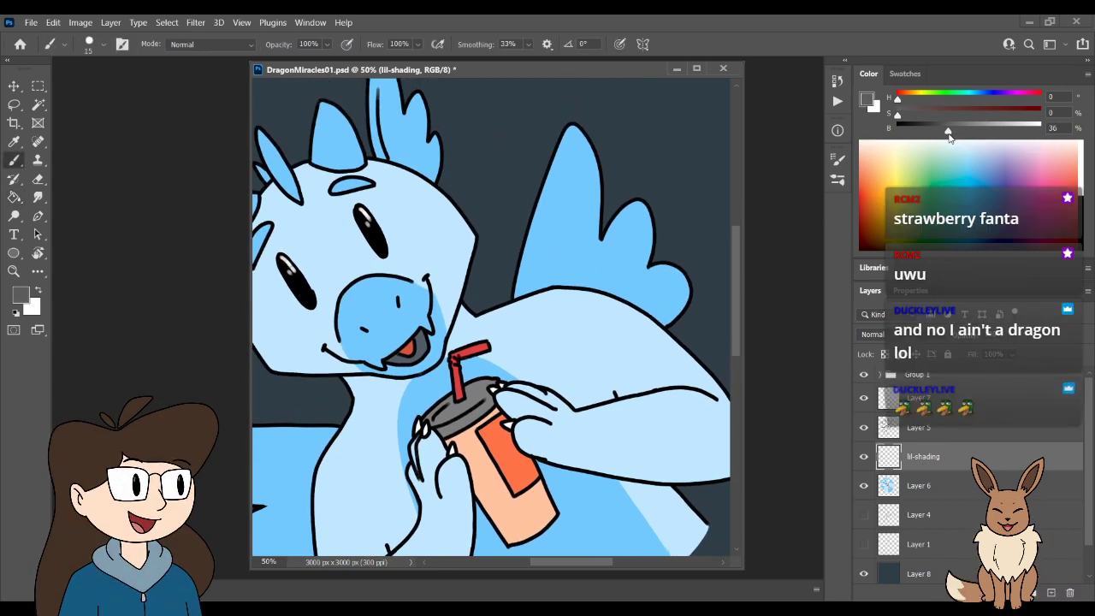
{"action": "left_click", "coordinate": [936, 114]}
{"action": "left_click", "coordinate": [919, 96]}
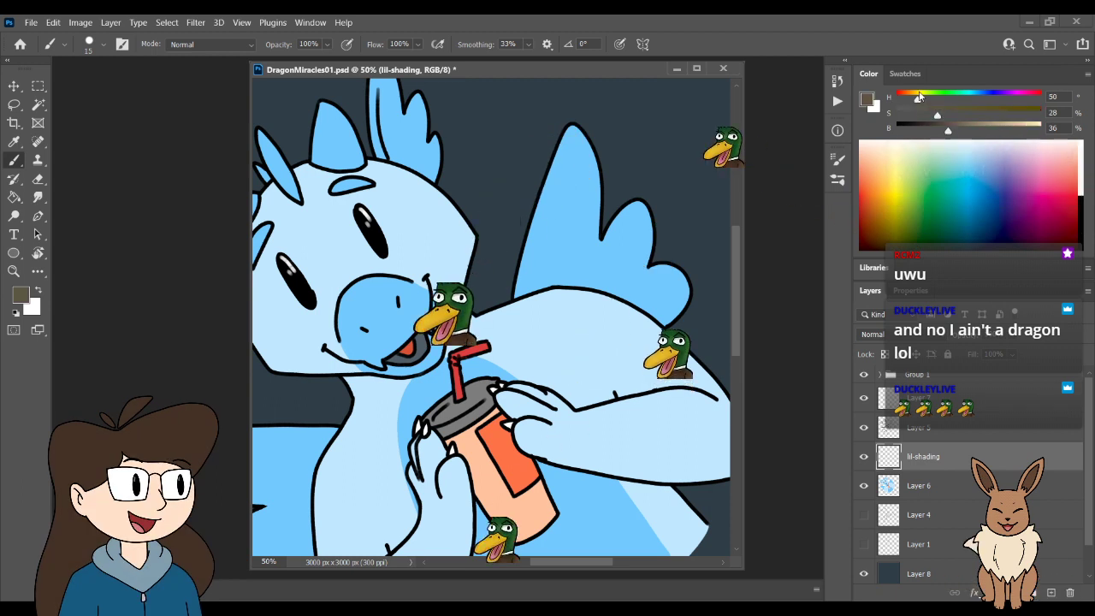
{"action": "left_click", "coordinate": [983, 101]}
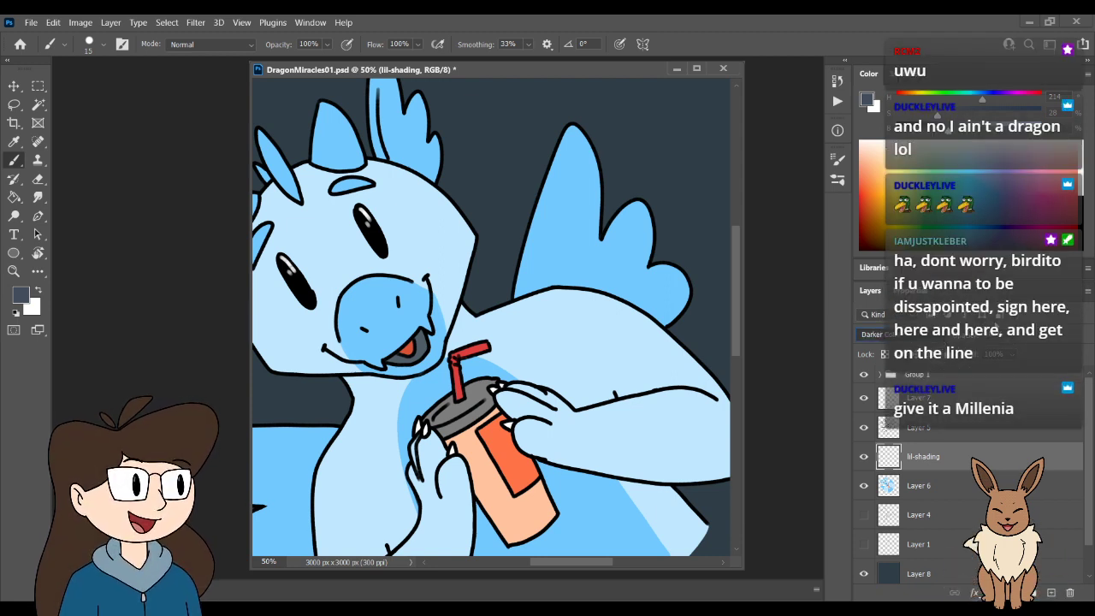
- Go through the blend modes for the lil-shading layer and settle on Darken
{"action": "scroll", "coordinate": [937, 336], "scroll_direction": "down", "scroll_amount": 4}
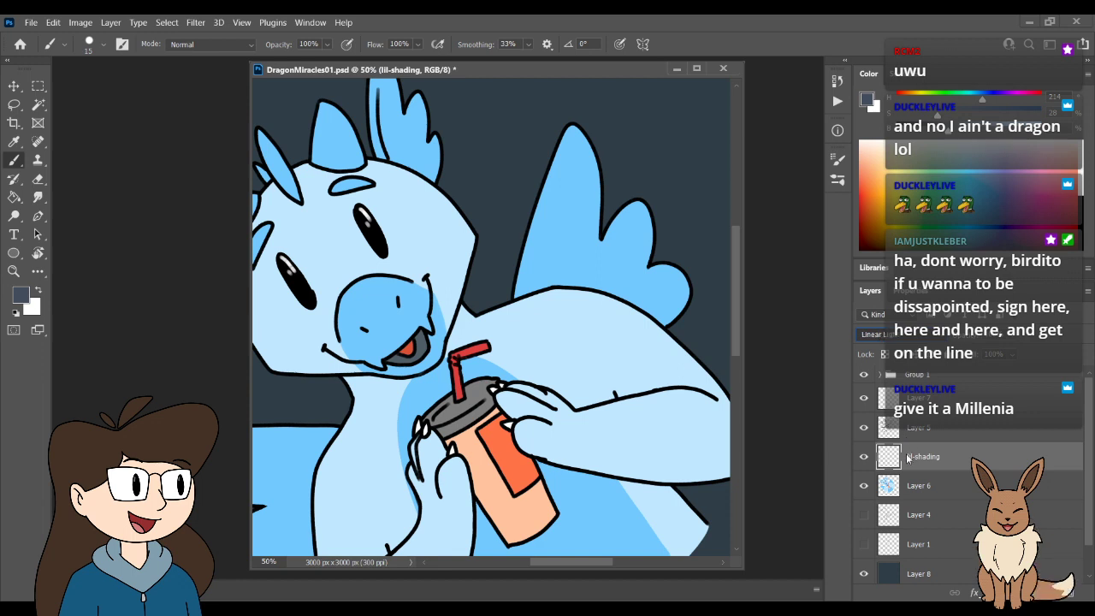
{"action": "key", "text": "Up"}
{"action": "key", "text": "Up"}
{"action": "key", "text": "Up"}
{"action": "key", "text": "Up"}
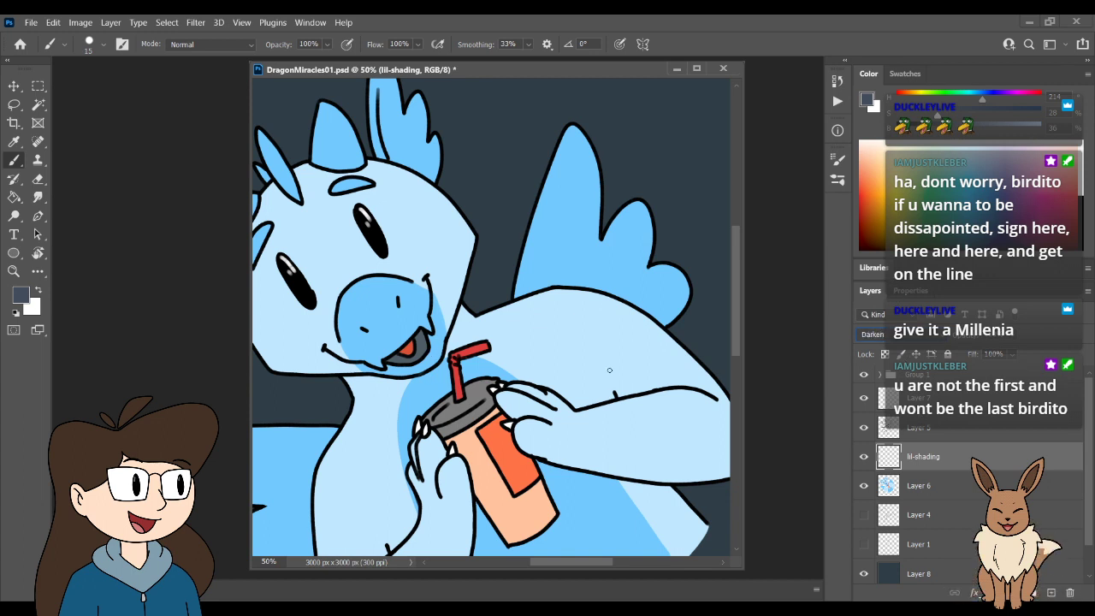
- Examine the dragon's arms and the cup, both within the whole drawing and up close, to plan the shading
{"action": "scroll", "coordinate": [612, 380], "scroll_direction": "down", "scroll_amount": 3}
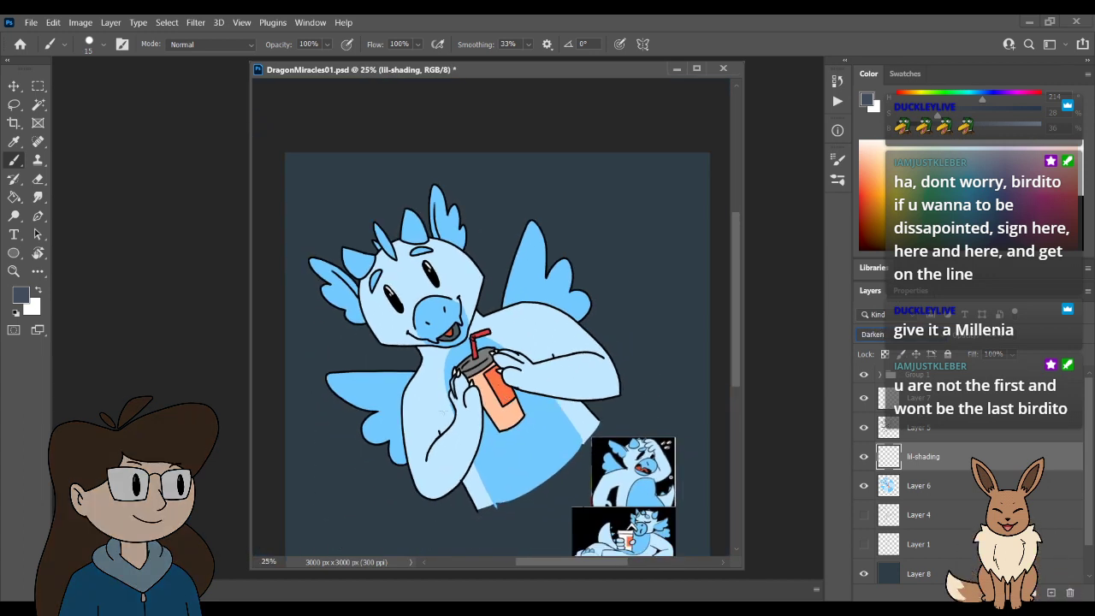
{"action": "key", "text": "ctrl+plus"}
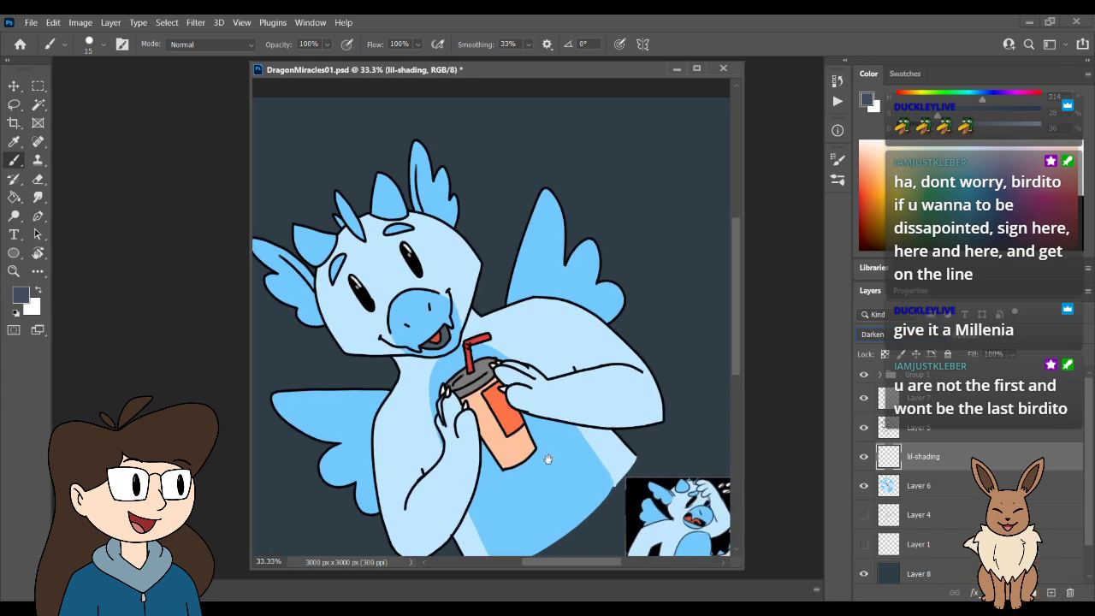
{"action": "left_click_drag", "start_coordinate": [548, 460], "coordinate": [549, 378]}
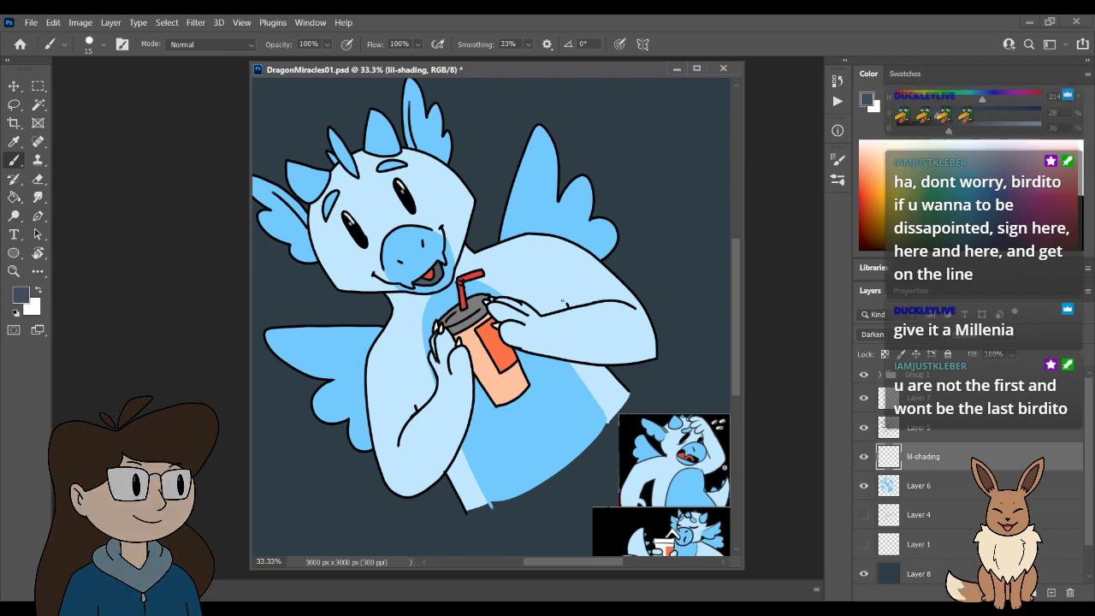
{"action": "scroll", "coordinate": [488, 318], "scroll_direction": "down", "scroll_amount": 2}
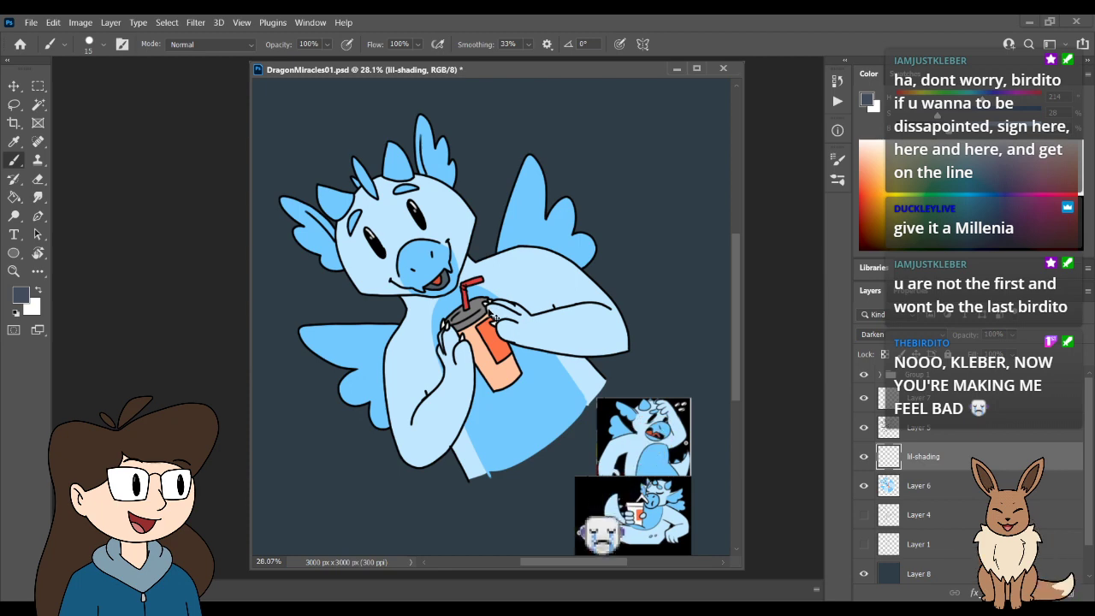
{"action": "scroll", "coordinate": [492, 315], "scroll_direction": "up", "scroll_amount": 4}
{"action": "left_click_drag", "start_coordinate": [498, 283], "coordinate": [488, 433]}
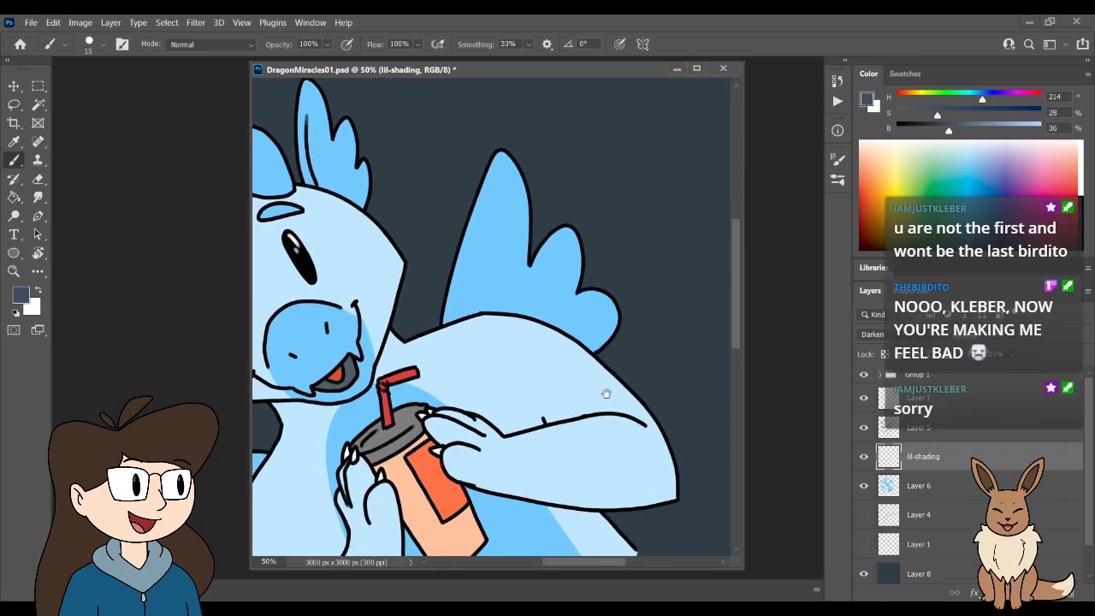
{"action": "mouse_move", "coordinate": [390, 472]}
{"action": "left_mouse_down"}
{"action": "mouse_move", "coordinate": [402, 403]}
{"action": "mouse_move", "coordinate": [377, 395]}
{"action": "mouse_move", "coordinate": [441, 415]}
{"action": "left_mouse_up"}
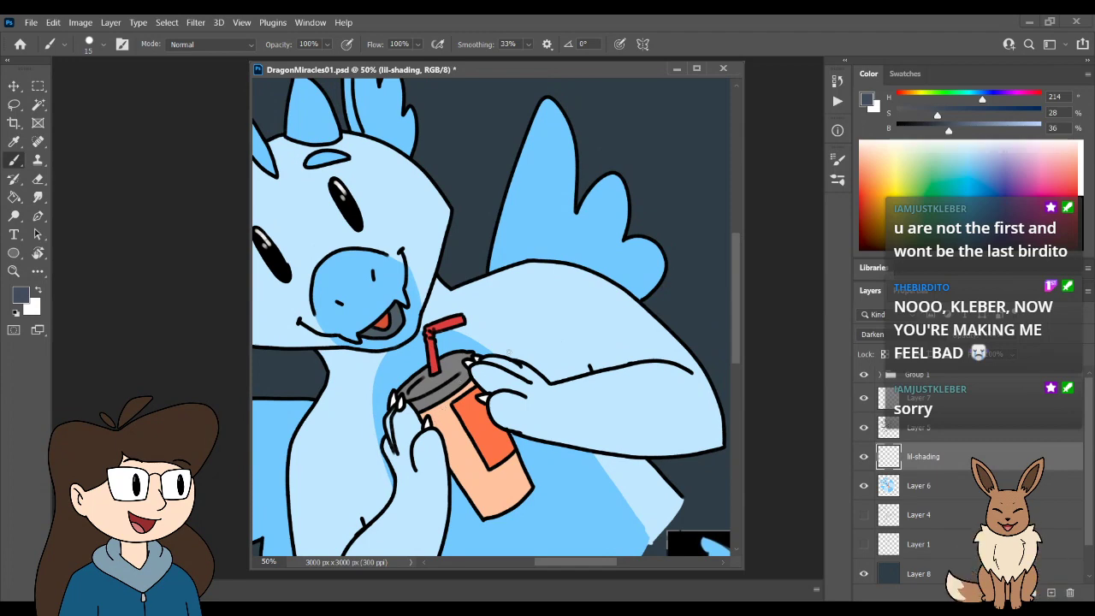
{"action": "left_click_drag", "start_coordinate": [569, 391], "coordinate": [508, 379]}
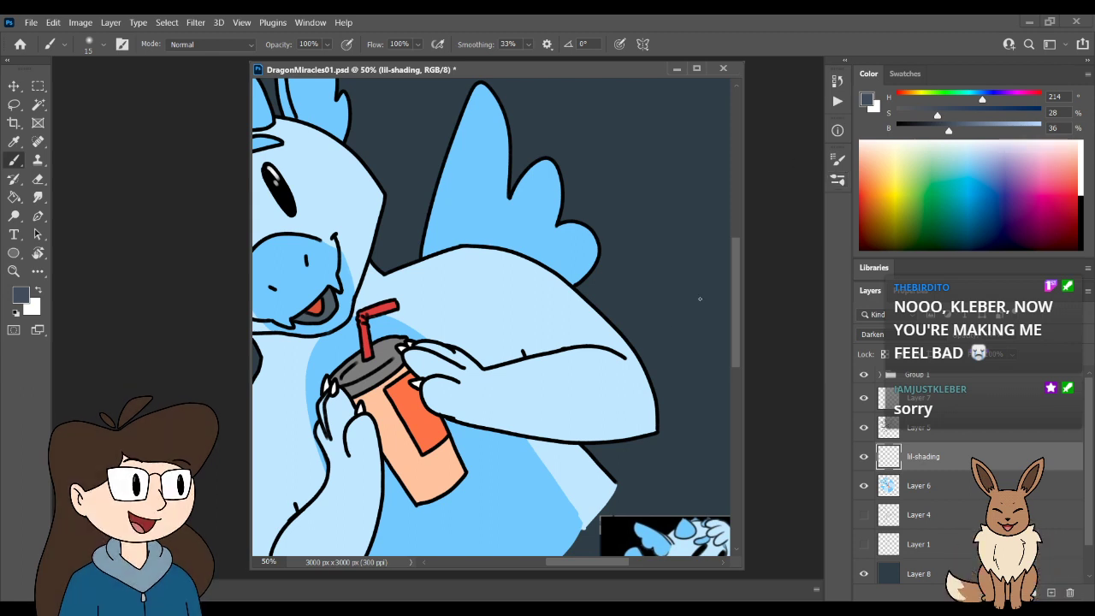
- Enlarge the soft brush to size 200, try a shading stroke across the forearm beside the cup's orange label, and undo it
{"action": "key", "text": "bracketright"}
{"action": "key", "text": "bracketright"}
{"action": "key", "text": "bracketright"}
{"action": "key", "text": "bracketright"}
{"action": "key", "text": "bracketright"}
{"action": "key", "text": "bracketright"}
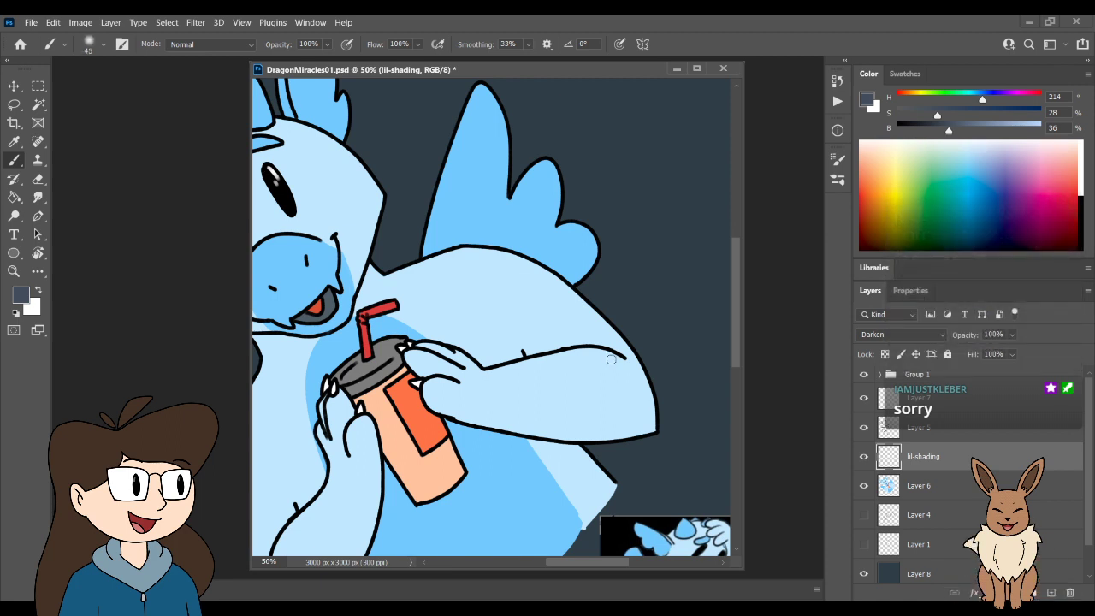
{"action": "key", "text": "bracketright"}
{"action": "key", "text": "bracketright"}
{"action": "key", "text": "bracketright"}
{"action": "mouse_move", "coordinate": [423, 395]}
{"action": "left_mouse_down"}
{"action": "mouse_move", "coordinate": [508, 415]}
{"action": "mouse_move", "coordinate": [633, 397]}
{"action": "left_mouse_up"}
{"action": "key", "text": "ctrl+z"}
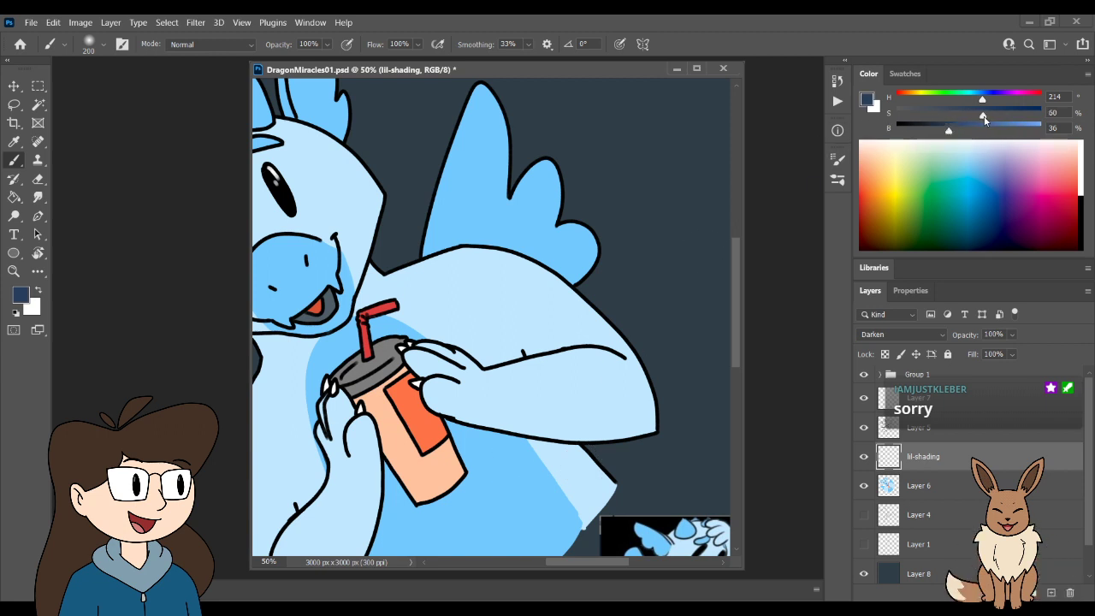
- Raise the blue's saturation to 65%, set lil-shading's blend mode to Multiply, and test it with a forearm stroke that is undone
{"action": "left_click_drag", "start_coordinate": [984, 118], "coordinate": [990, 115]}
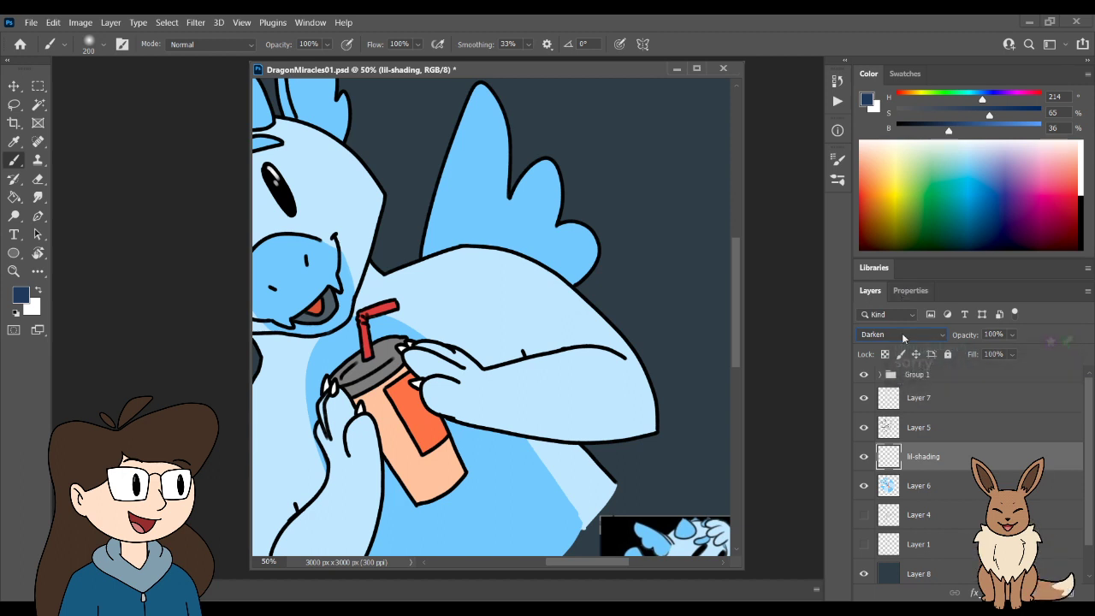
{"action": "scroll", "coordinate": [942, 335], "scroll_direction": "down", "scroll_amount": 1}
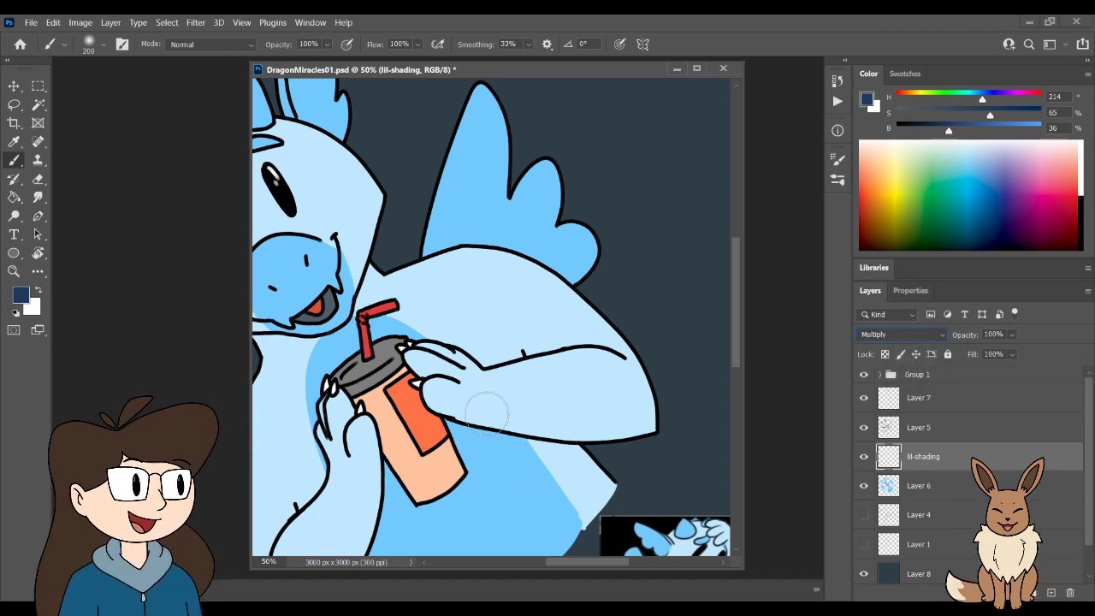
{"action": "left_click_drag", "start_coordinate": [477, 411], "coordinate": [622, 399]}
{"action": "key", "text": "ctrl+z"}
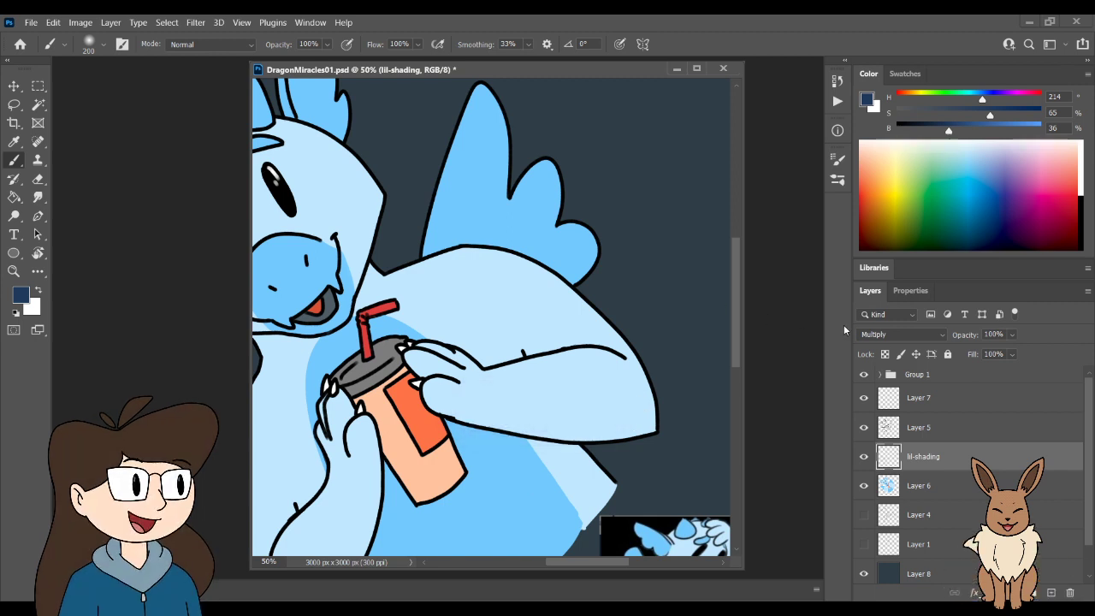
- Lower the lil-shading layer's opacity to 39% and test it with a stroke along the forearm's lower edge, undoing the stroke
{"action": "left_click_drag", "start_coordinate": [966, 334], "coordinate": [945, 336]}
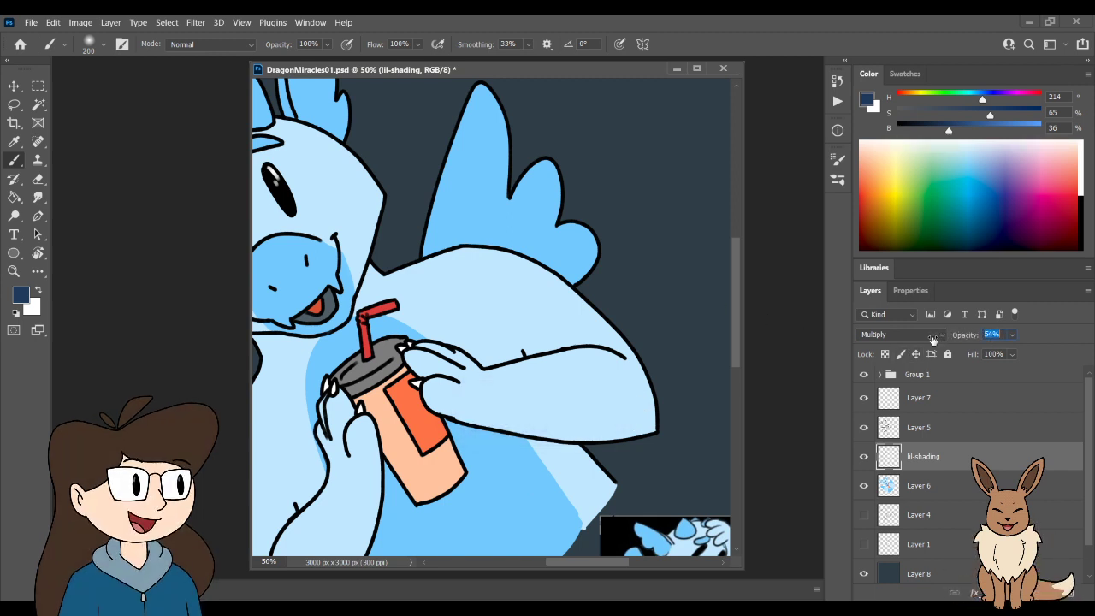
{"action": "left_click_drag", "start_coordinate": [477, 419], "coordinate": [719, 419]}
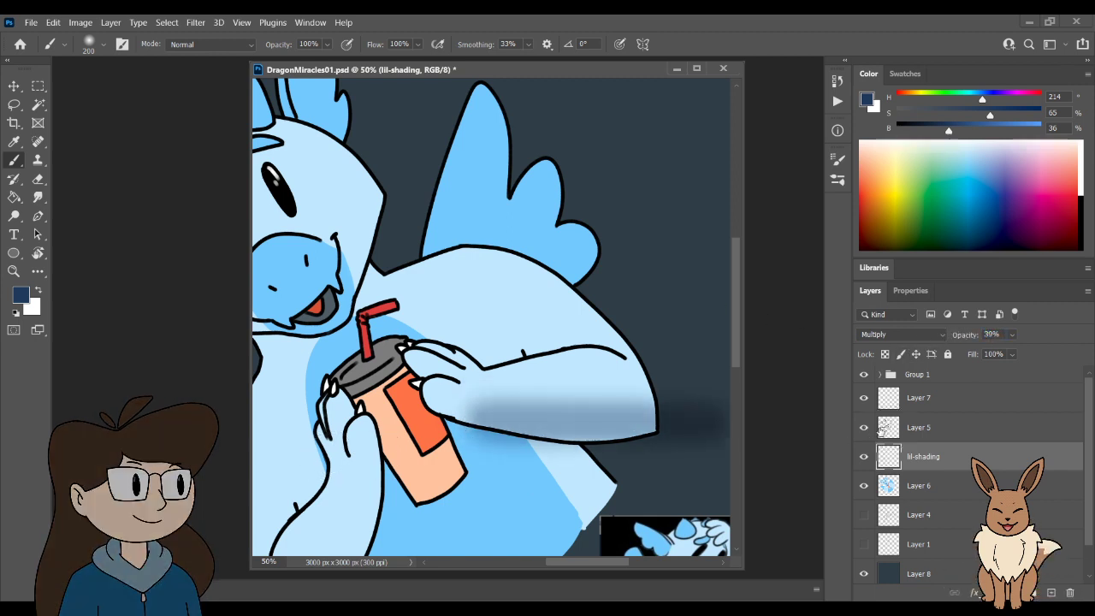
{"action": "key", "text": "ctrl+z"}
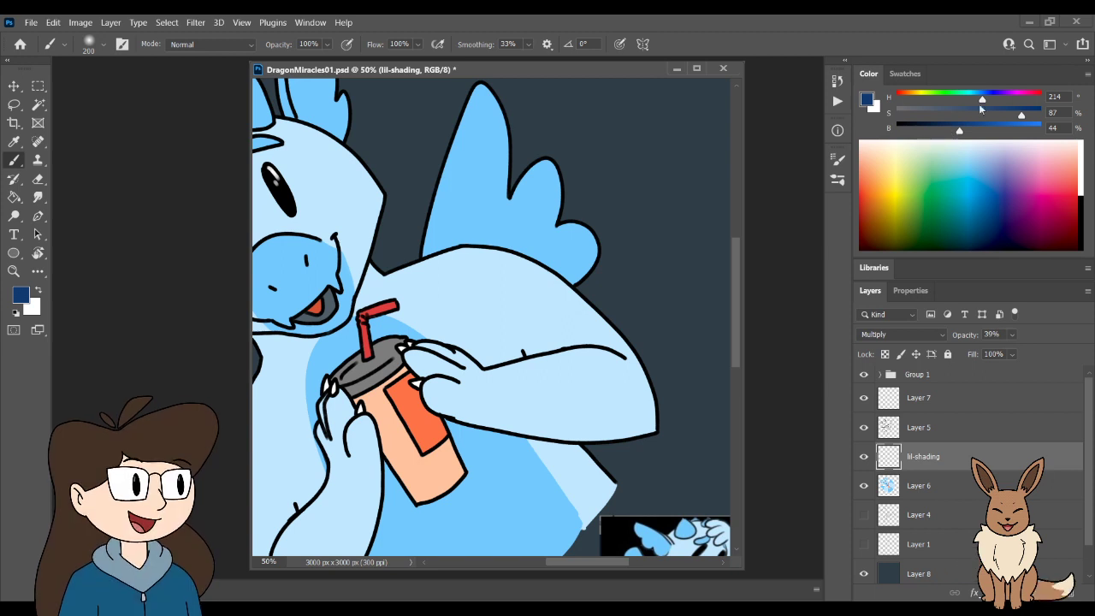
- Change the brush colour to purple, hue 283°, saturation 87%, brightness 44%, and test it along the forearm, undoing each stroke
{"action": "left_click_drag", "start_coordinate": [984, 99], "coordinate": [1011, 99]}
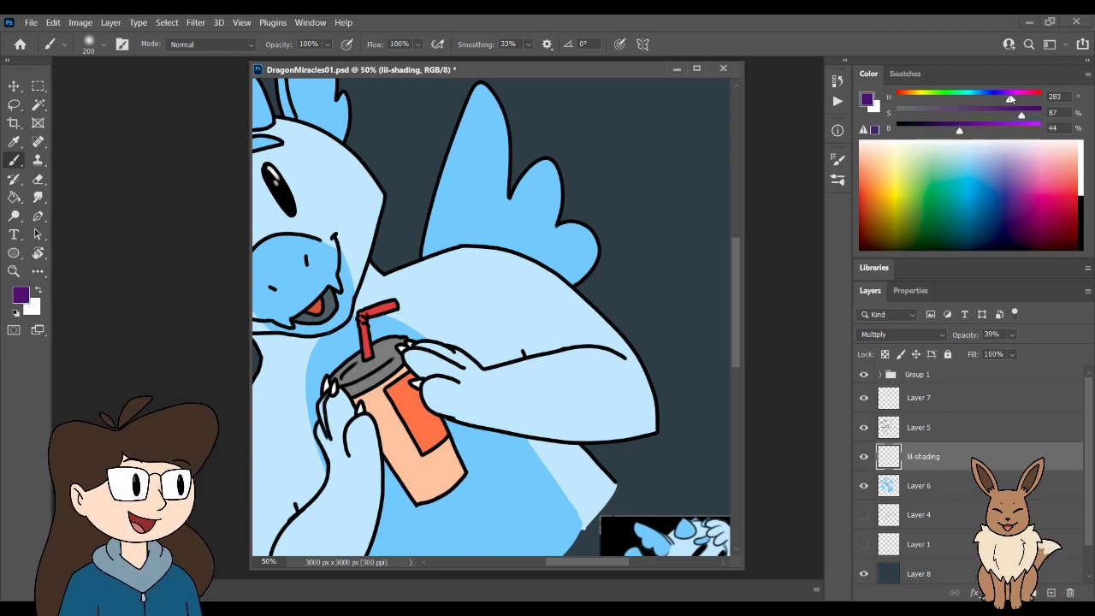
{"action": "scroll", "coordinate": [379, 334], "scroll_direction": "down", "scroll_amount": 2}
{"action": "scroll", "coordinate": [379, 334], "scroll_direction": "right", "scroll_amount": 2}
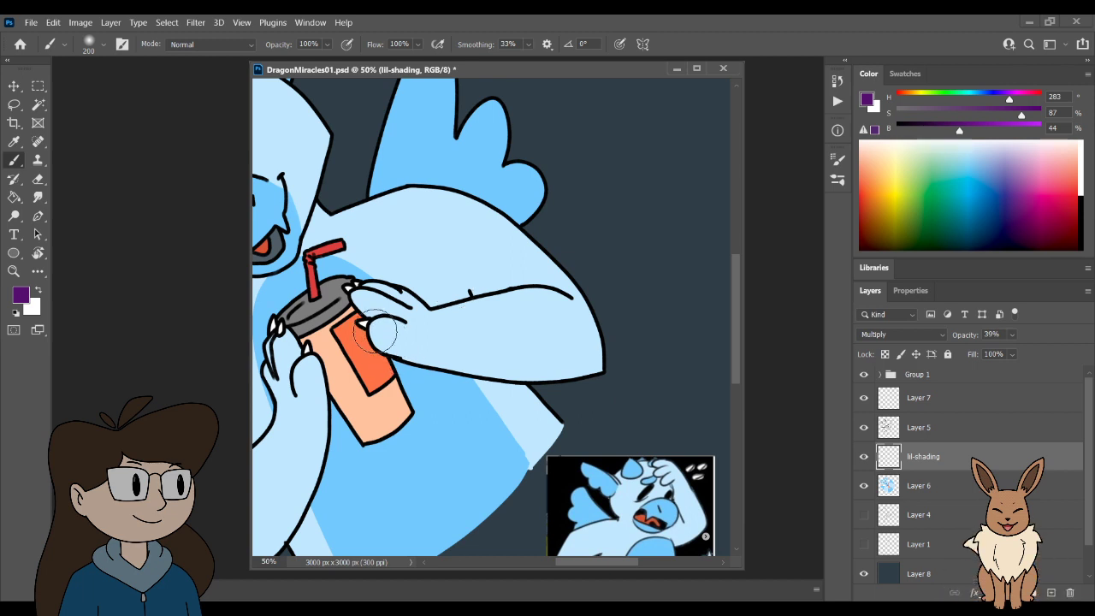
{"action": "mouse_move", "coordinate": [381, 338]}
{"action": "left_mouse_down"}
{"action": "mouse_move", "coordinate": [430, 352]}
{"action": "mouse_move", "coordinate": [586, 355]}
{"action": "left_mouse_up"}
{"action": "key", "text": "ctrl+z"}
{"action": "mouse_move", "coordinate": [385, 338]}
{"action": "left_mouse_down"}
{"action": "mouse_move", "coordinate": [474, 362]}
{"action": "mouse_move", "coordinate": [634, 337]}
{"action": "left_mouse_up"}
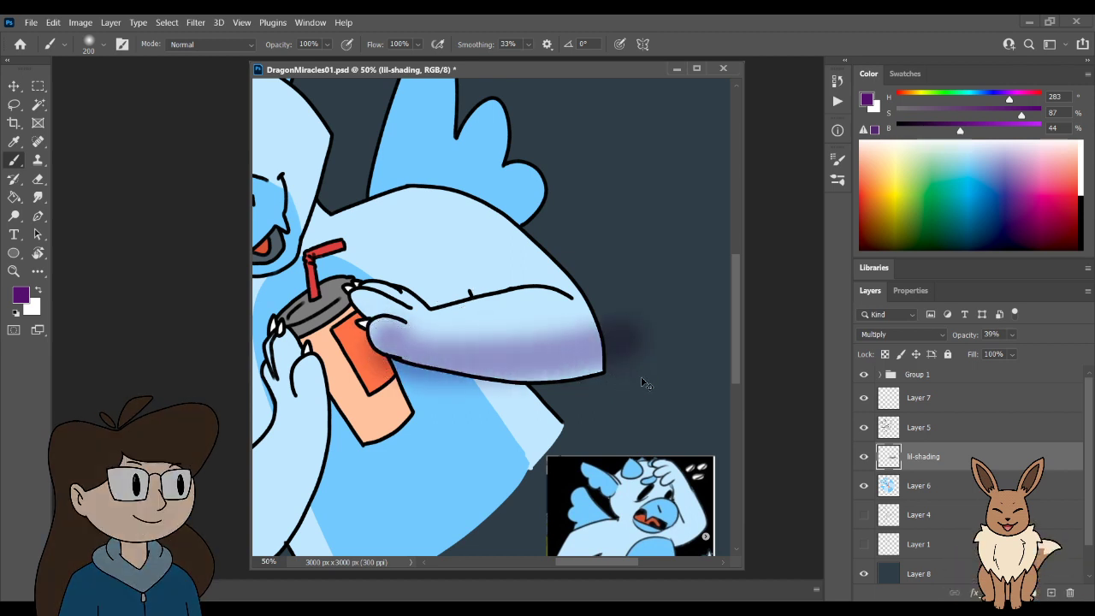
{"action": "key", "text": "ctrl+z"}
- Try a purple shading stroke from the fingers along the forearm's underside and undo it
{"action": "left_click_drag", "start_coordinate": [468, 399], "coordinate": [543, 420]}
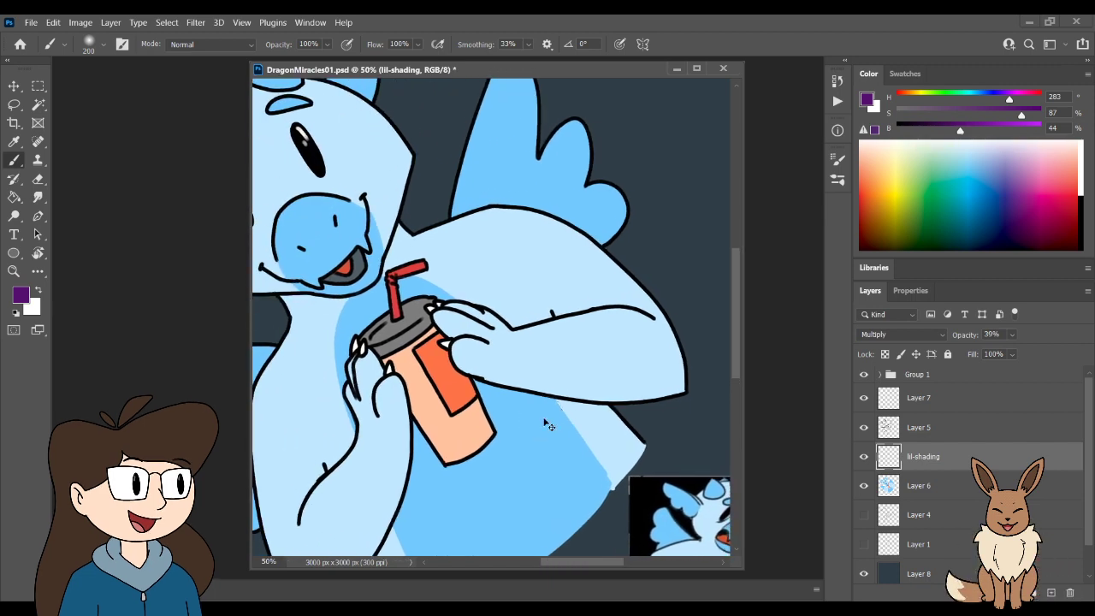
{"action": "key", "text": "ctrl+minus"}
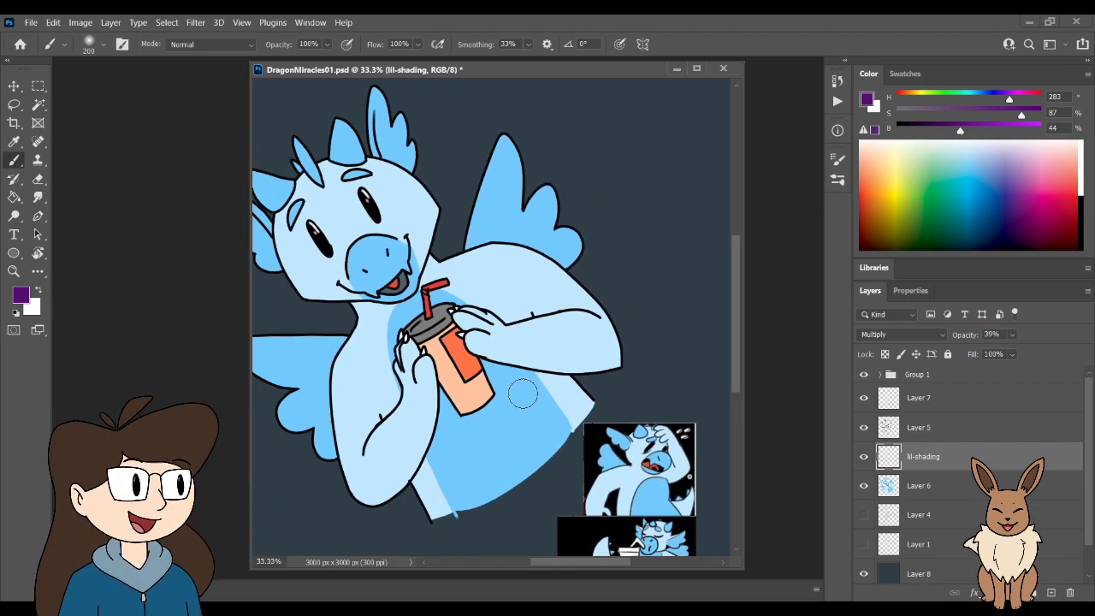
{"action": "key", "text": "ctrl+plus"}
{"action": "key", "text": "ctrl+plus"}
{"action": "left_click_drag", "start_coordinate": [643, 396], "coordinate": [706, 546]}
{"action": "left_click_drag", "start_coordinate": [635, 483], "coordinate": [534, 288]}
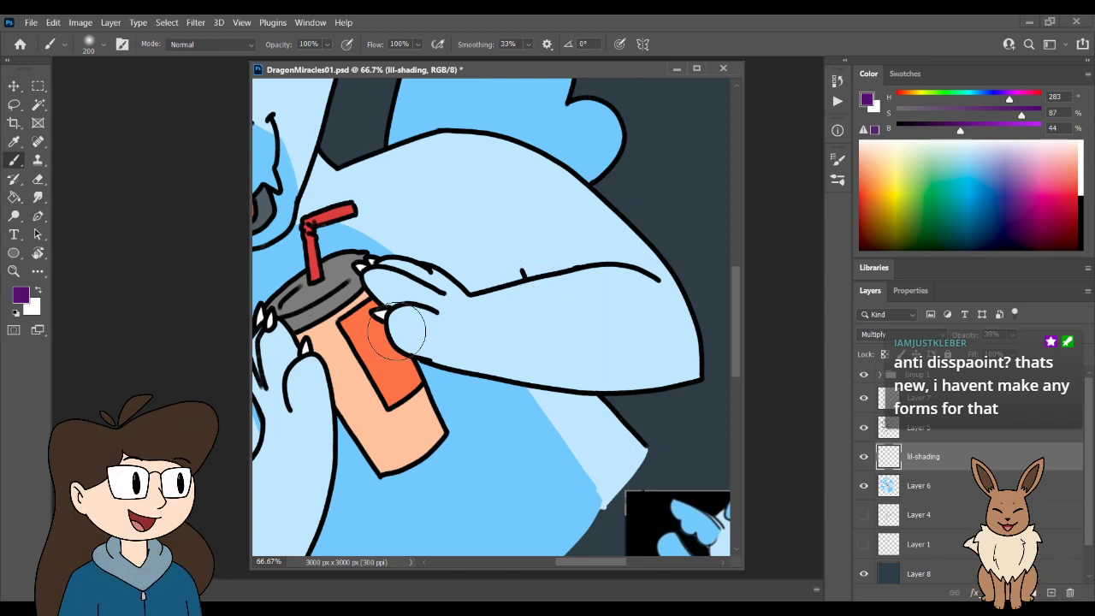
{"action": "left_click_drag", "start_coordinate": [400, 335], "coordinate": [533, 367]}
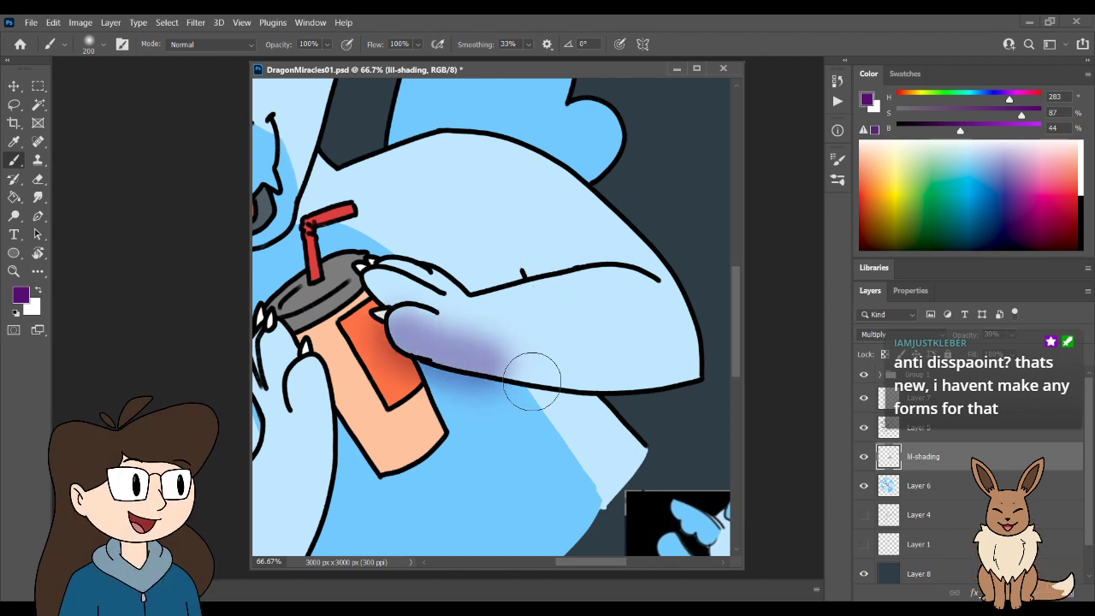
{"action": "key", "text": "ctrl+z"}
- Lasso the forearm with its lowest finger and paint purple shading along the underside using the 200 px brush
{"action": "key", "text": "l"}
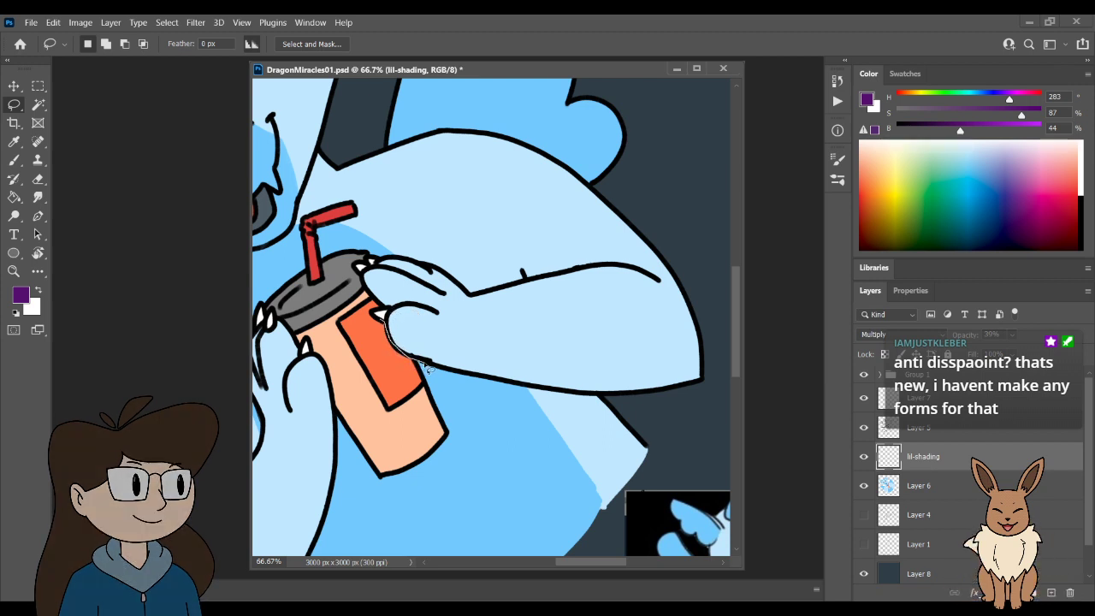
{"action": "left_click_drag", "start_coordinate": [428, 364], "coordinate": [499, 385]}
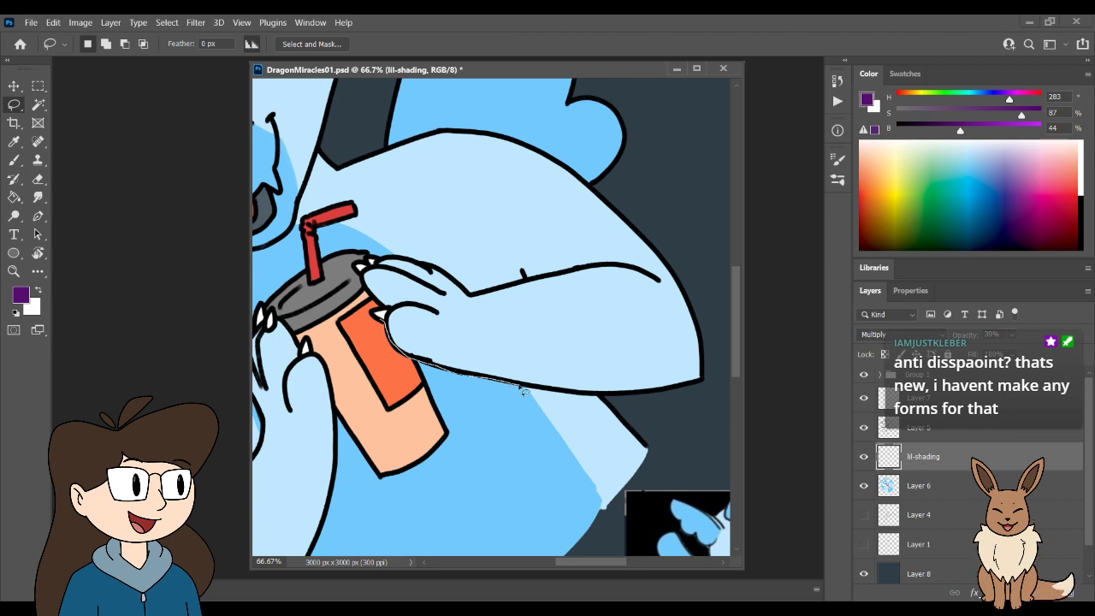
{"action": "mouse_move", "coordinate": [573, 399]}
{"action": "left_mouse_down"}
{"action": "mouse_move", "coordinate": [630, 403]}
{"action": "mouse_move", "coordinate": [708, 385]}
{"action": "mouse_move", "coordinate": [694, 313]}
{"action": "mouse_move", "coordinate": [658, 274]}
{"action": "left_mouse_up"}
{"action": "mouse_move", "coordinate": [585, 278]}
{"action": "left_mouse_down"}
{"action": "mouse_move", "coordinate": [417, 306]}
{"action": "mouse_move", "coordinate": [387, 322]}
{"action": "left_mouse_up"}
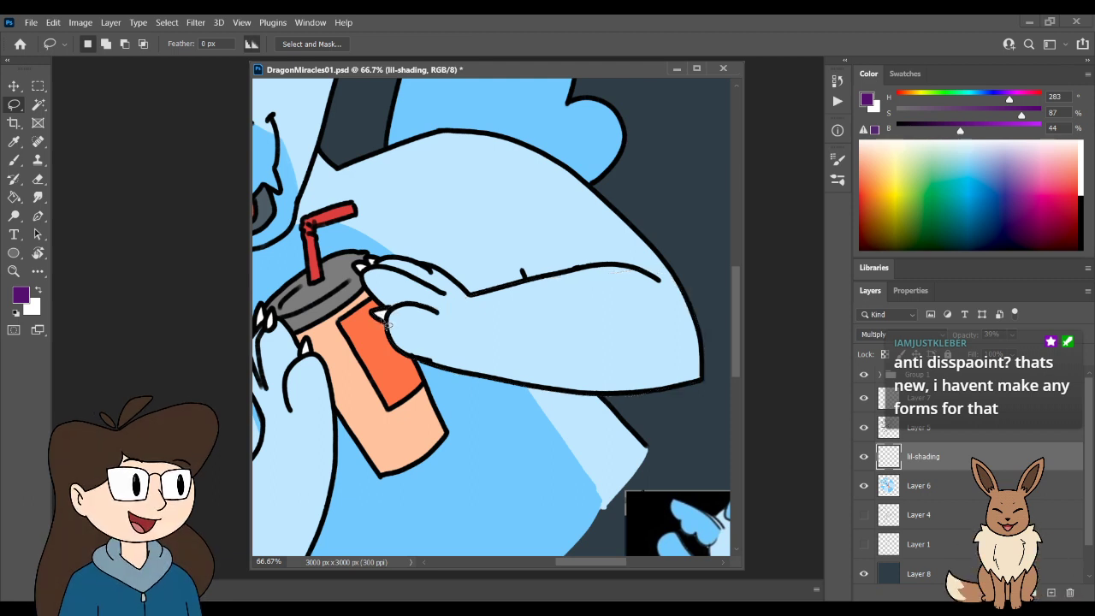
{"action": "key", "text": "b"}
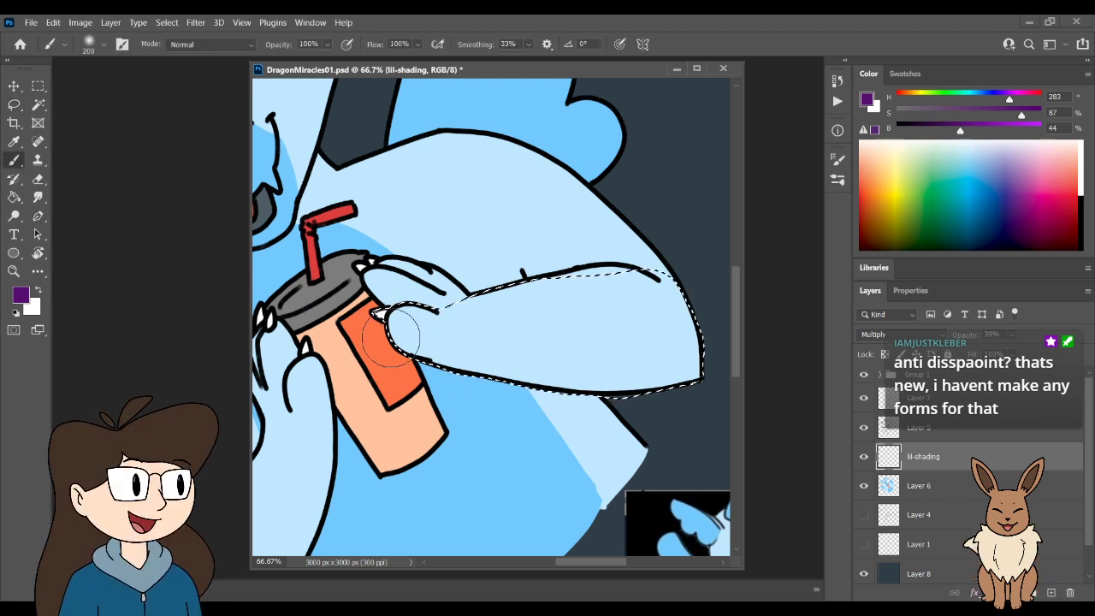
{"action": "mouse_move", "coordinate": [453, 376]}
{"action": "left_mouse_down"}
{"action": "mouse_move", "coordinate": [718, 360]}
{"action": "mouse_move", "coordinate": [504, 376]}
{"action": "mouse_move", "coordinate": [700, 364]}
{"action": "left_mouse_up"}
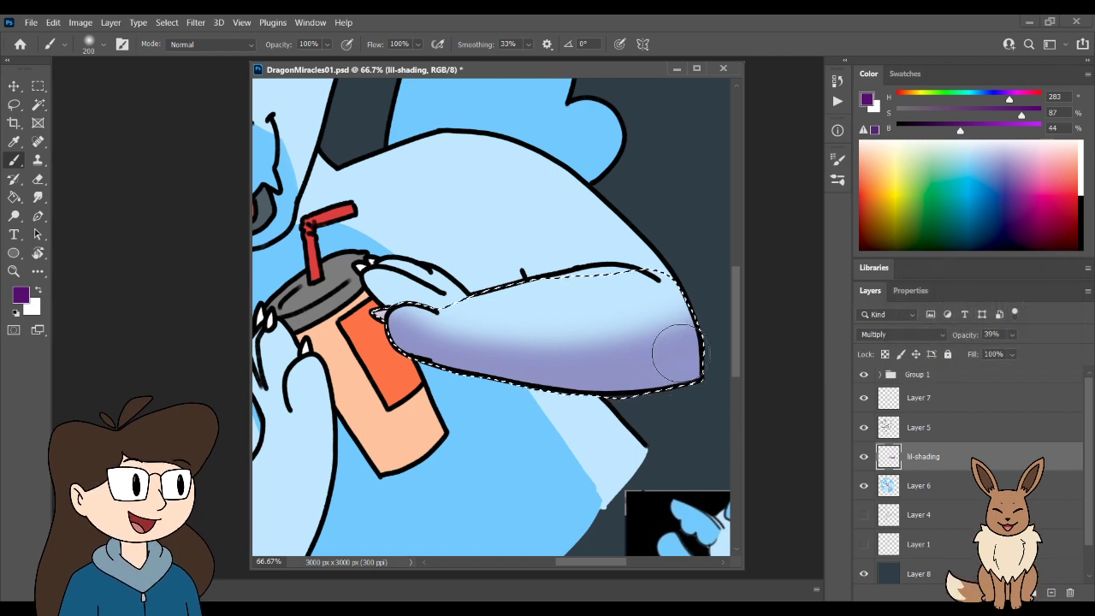
- Lasso the middle finger and its claw, brush purple shading inside with the 200 px brush, and deselect
{"action": "key", "text": "l"}
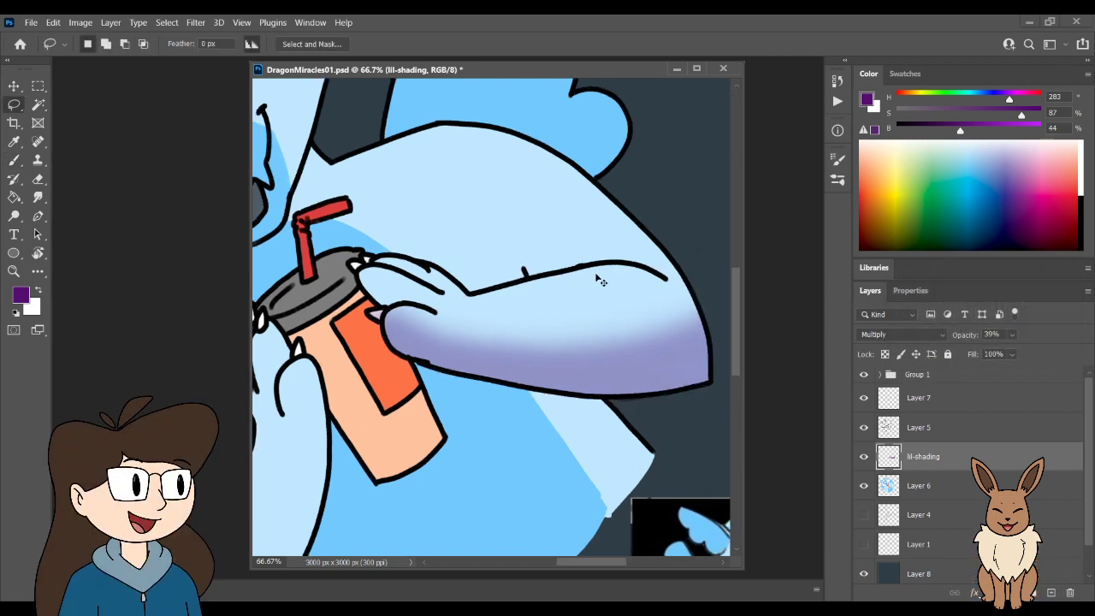
{"action": "scroll", "coordinate": [600, 282], "scroll_direction": "up", "scroll_amount": 3}
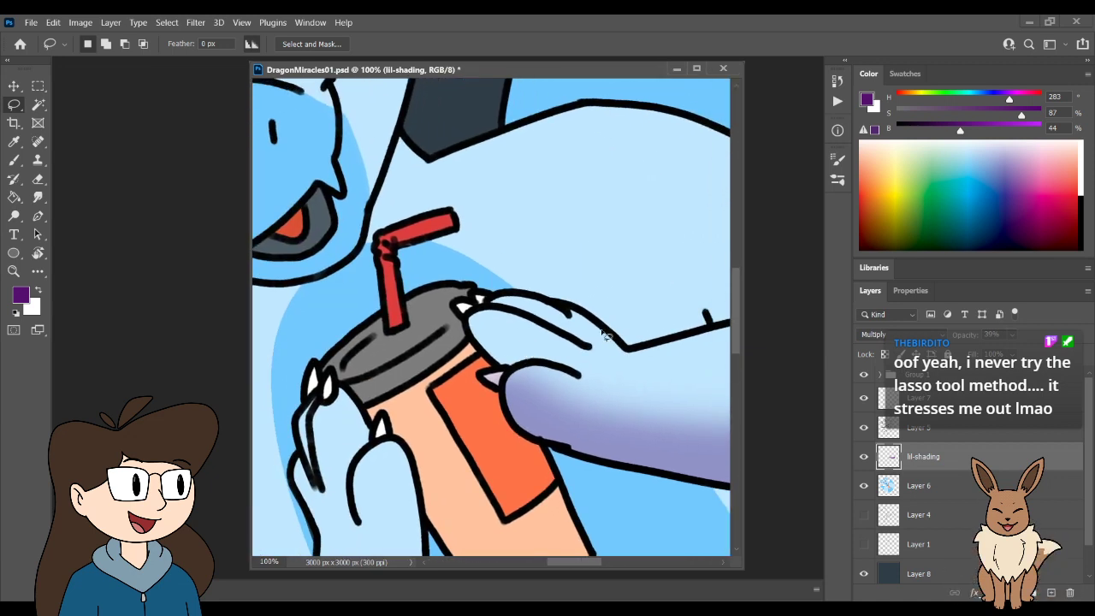
{"action": "scroll", "coordinate": [603, 336], "scroll_direction": "up", "scroll_amount": 2}
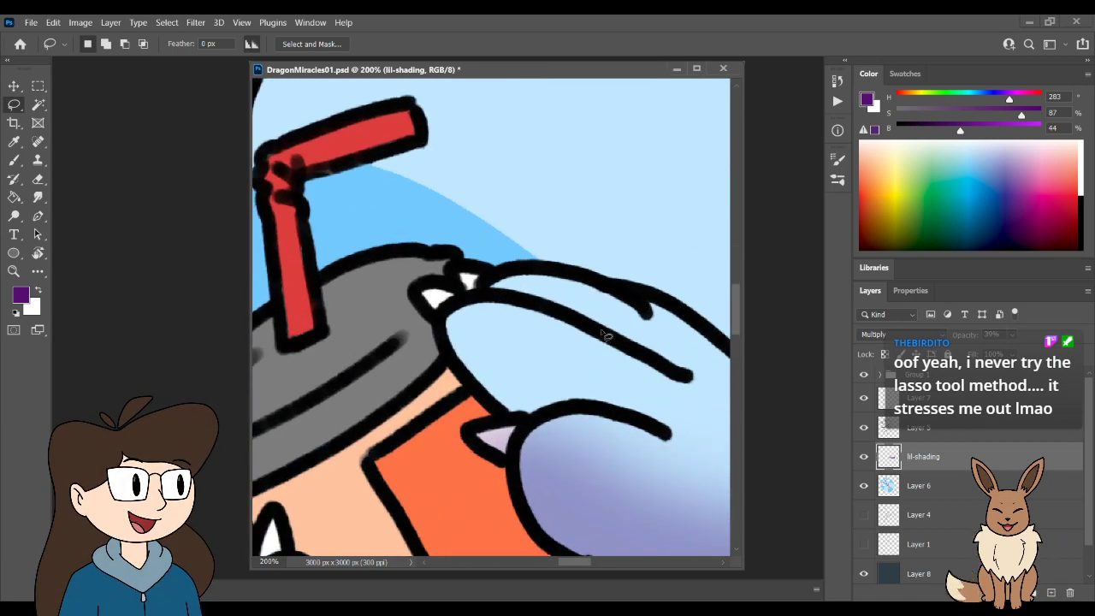
{"action": "scroll", "coordinate": [599, 330], "scroll_direction": "up", "scroll_amount": 2}
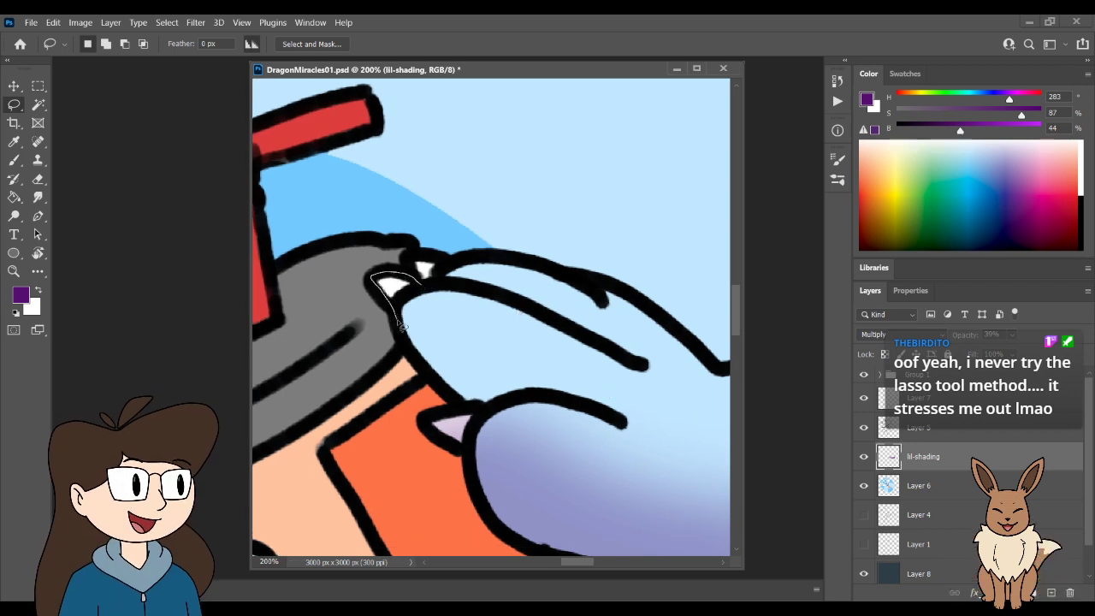
{"action": "mouse_move", "coordinate": [419, 361]}
{"action": "left_mouse_down"}
{"action": "mouse_move", "coordinate": [477, 418]}
{"action": "mouse_move", "coordinate": [532, 406]}
{"action": "mouse_move", "coordinate": [599, 419]}
{"action": "left_mouse_up"}
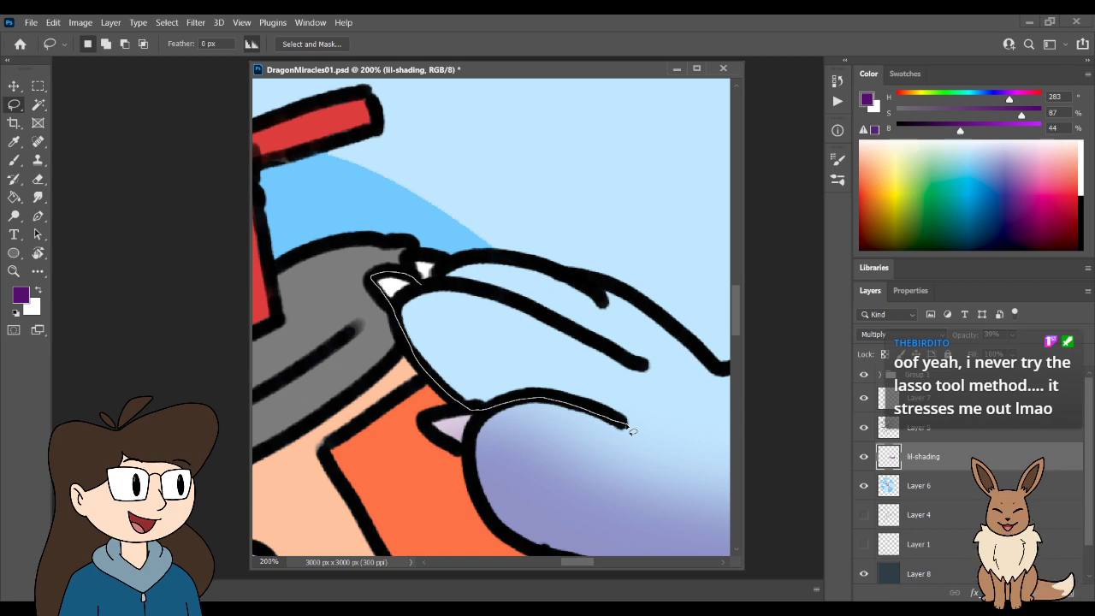
{"action": "mouse_move", "coordinate": [639, 434]}
{"action": "left_mouse_down"}
{"action": "mouse_move", "coordinate": [664, 437]}
{"action": "mouse_move", "coordinate": [651, 383]}
{"action": "left_mouse_up"}
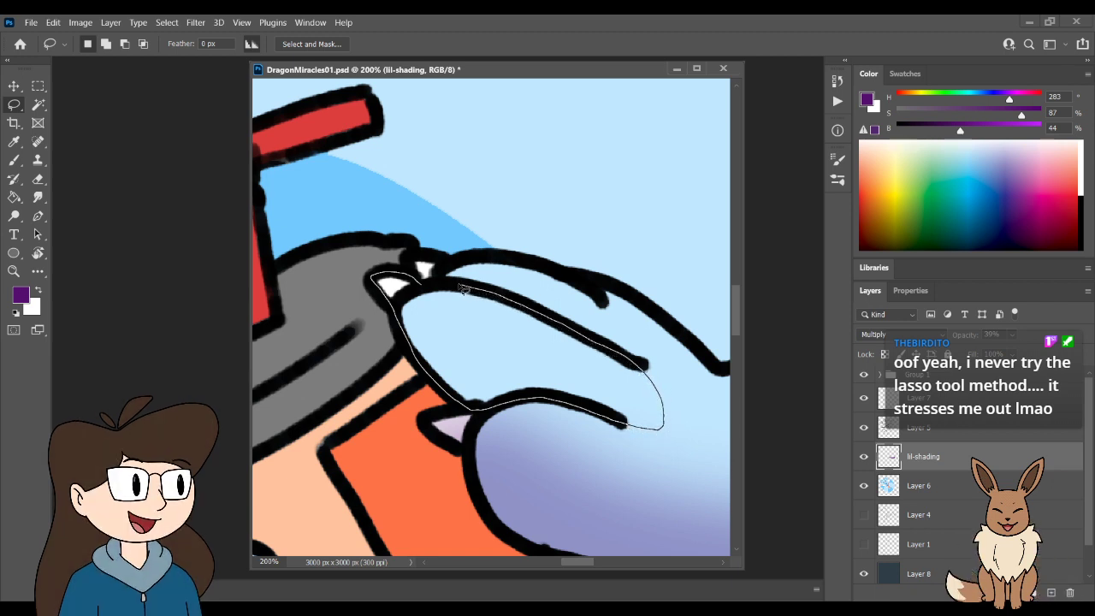
{"action": "left_click_drag", "start_coordinate": [426, 289], "coordinate": [411, 282]}
{"action": "key", "text": "b"}
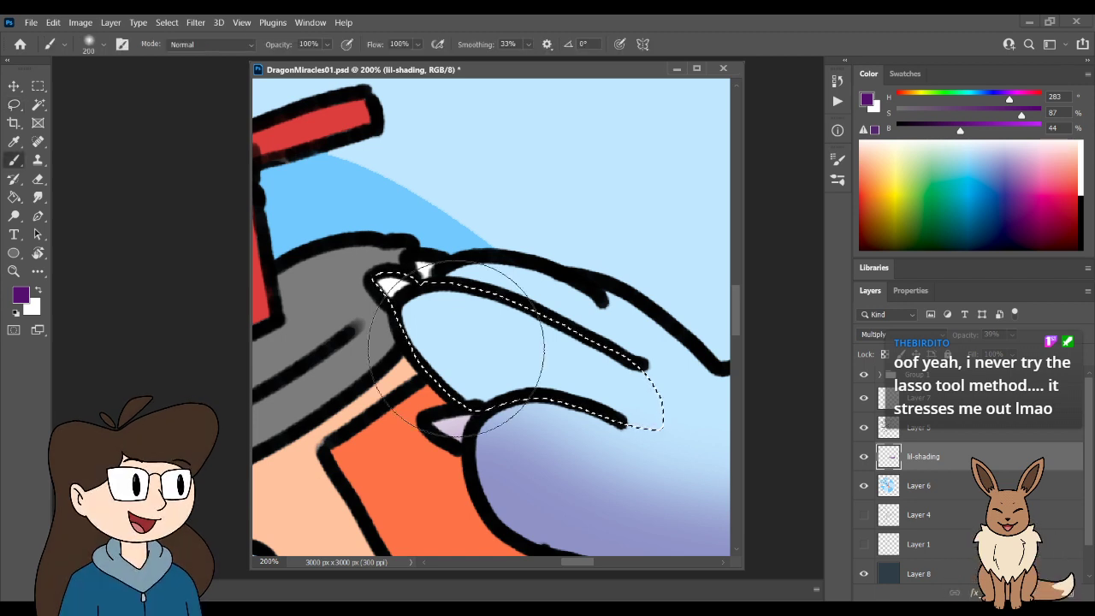
{"action": "mouse_move", "coordinate": [476, 342]}
{"action": "left_mouse_down"}
{"action": "mouse_move", "coordinate": [352, 325]}
{"action": "mouse_move", "coordinate": [388, 383]}
{"action": "mouse_move", "coordinate": [539, 465]}
{"action": "left_mouse_up"}
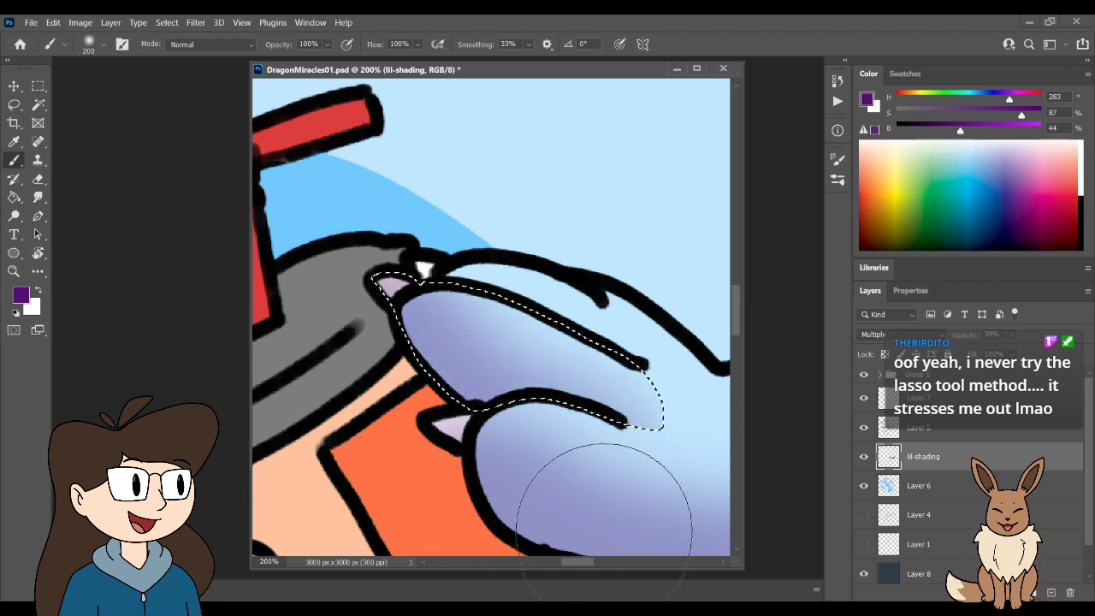
{"action": "key", "text": "l"}
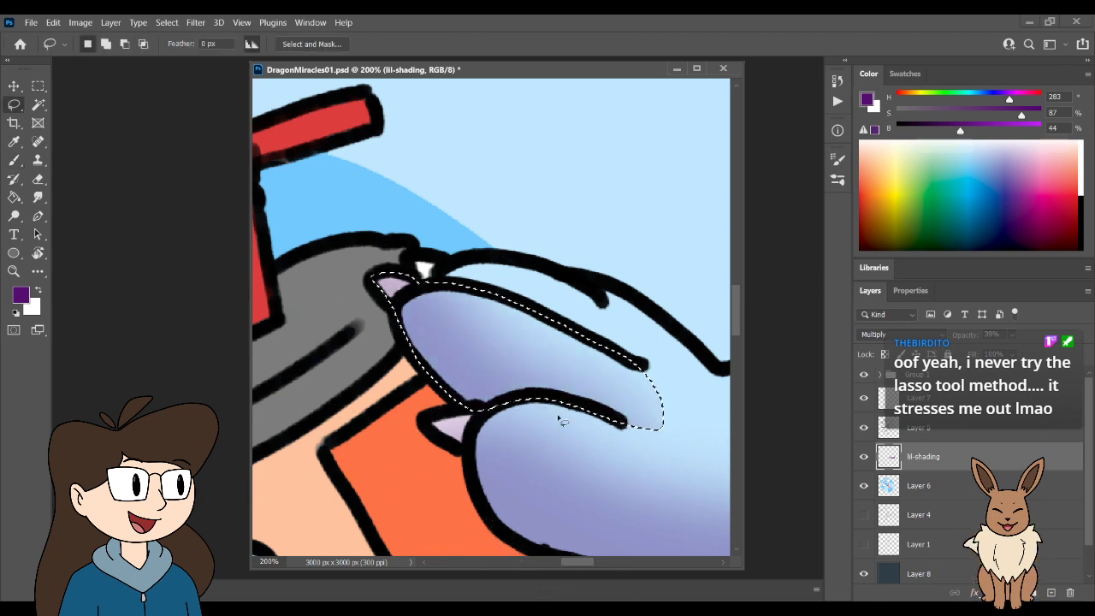
{"action": "left_click", "coordinate": [611, 122]}
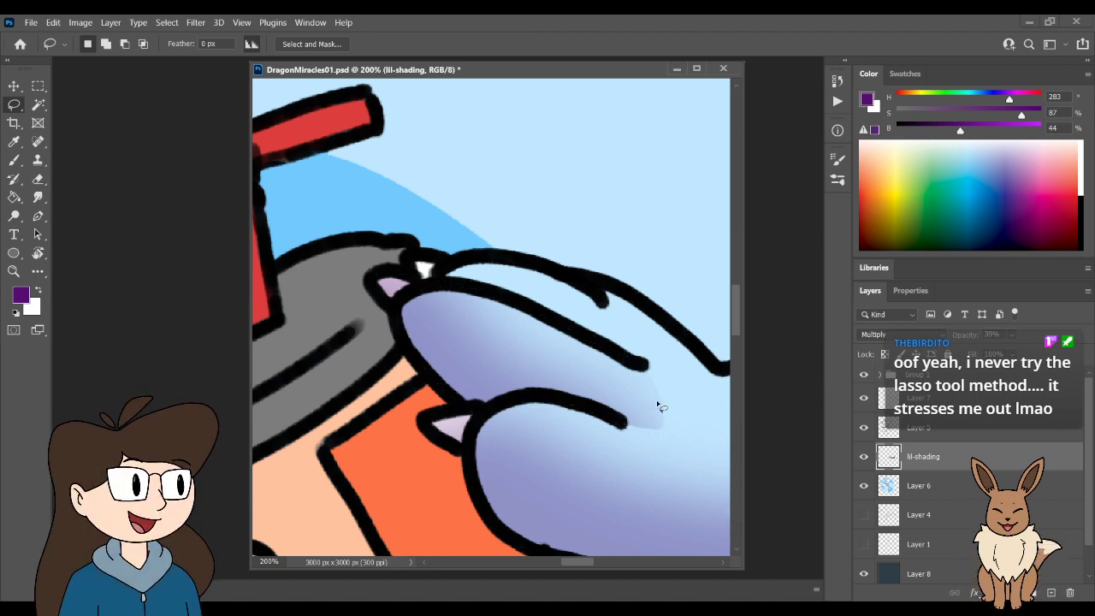
- Erase the hard shading edge at the middle finger's base and lighten the tops of the two lower fingers with a 50 px eraser
{"action": "key", "text": "e"}
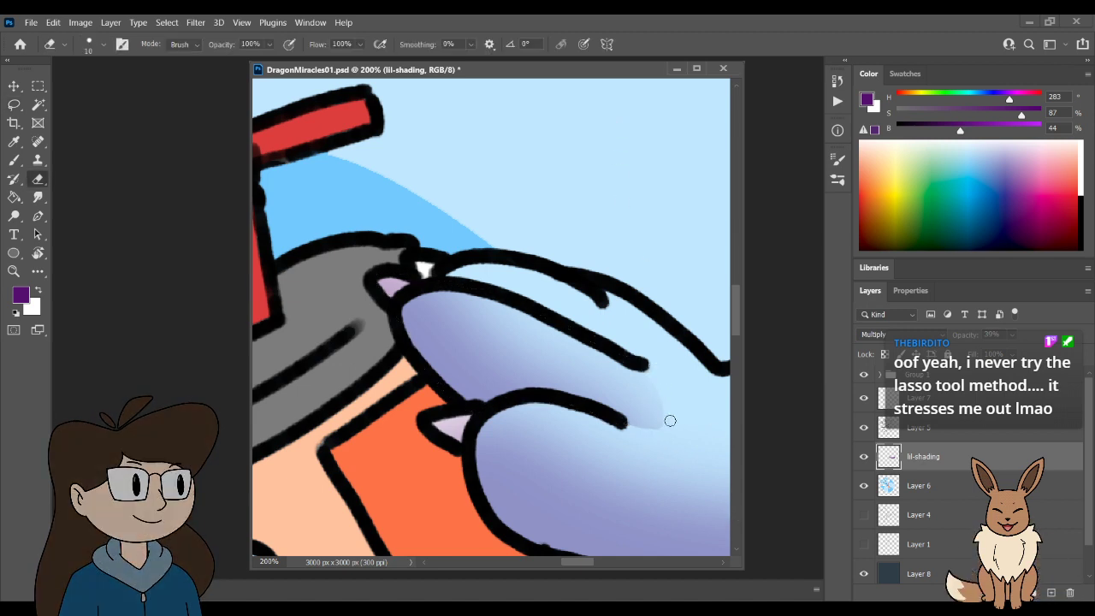
{"action": "key", "text": "bracketright"}
{"action": "key", "text": "bracketright"}
{"action": "key", "text": "bracketright"}
{"action": "key", "text": "bracketright"}
{"action": "key", "text": "bracketright"}
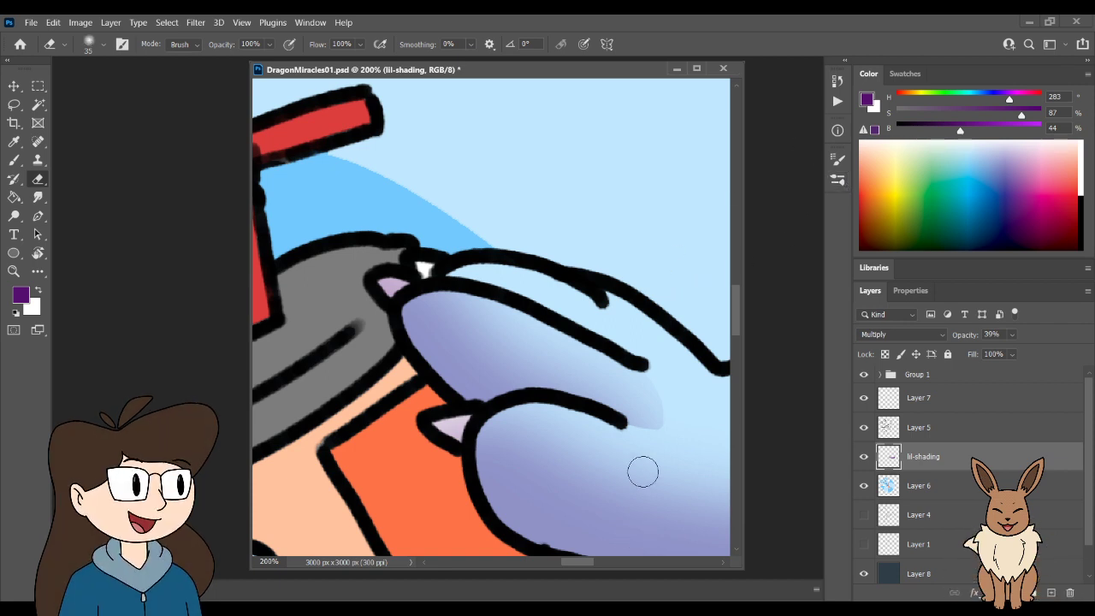
{"action": "key", "text": "bracketright"}
{"action": "mouse_move", "coordinate": [657, 415]}
{"action": "left_mouse_down"}
{"action": "mouse_move", "coordinate": [667, 438]}
{"action": "mouse_move", "coordinate": [667, 420]}
{"action": "left_mouse_up"}
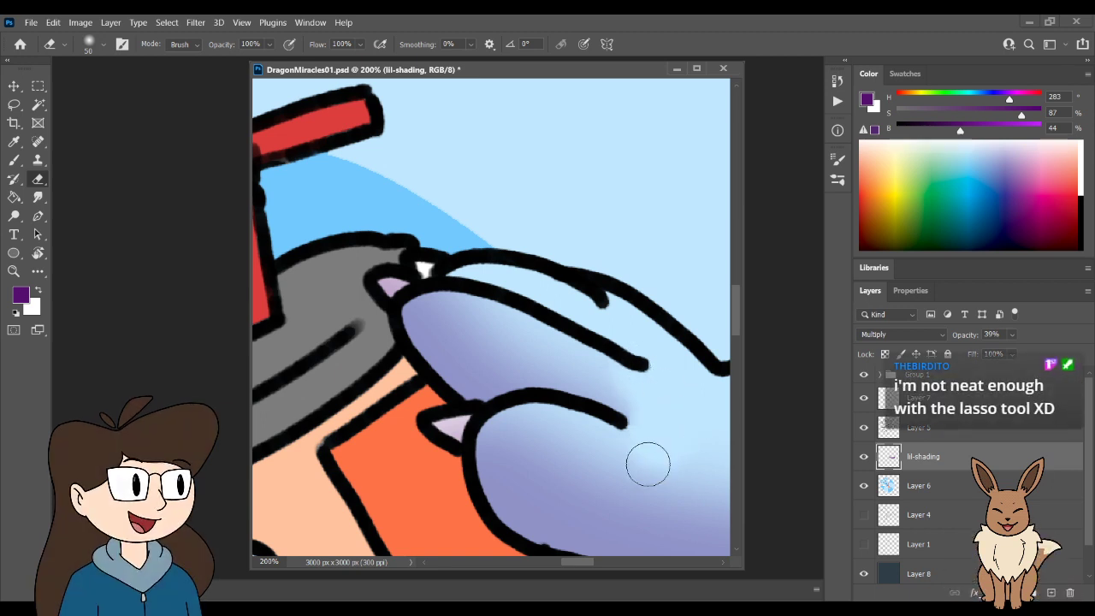
{"action": "left_click_drag", "start_coordinate": [440, 293], "coordinate": [607, 367]}
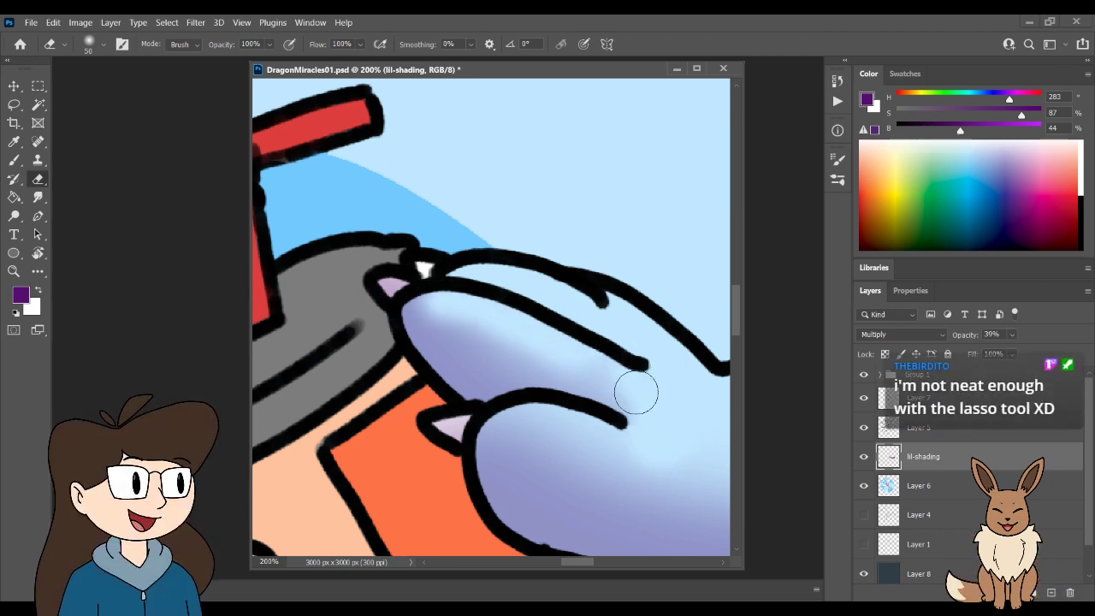
{"action": "mouse_move", "coordinate": [603, 459]}
{"action": "left_mouse_down"}
{"action": "mouse_move", "coordinate": [631, 471]}
{"action": "mouse_move", "coordinate": [523, 421]}
{"action": "mouse_move", "coordinate": [710, 501]}
{"action": "mouse_move", "coordinate": [617, 443]}
{"action": "left_mouse_up"}
- Shrink the eraser to 15 px and erase part of the purple shading from the two lower claws
{"action": "key", "text": "bracketleft"}
{"action": "key", "text": "bracketleft"}
{"action": "mouse_move", "coordinate": [462, 425]}
{"action": "left_mouse_down"}
{"action": "mouse_move", "coordinate": [443, 427]}
{"action": "mouse_move", "coordinate": [484, 414]}
{"action": "left_mouse_up"}
{"action": "key", "text": "ctrl+z"}
{"action": "key", "text": "bracketleft"}
{"action": "left_click_drag", "start_coordinate": [388, 280], "coordinate": [401, 284]}
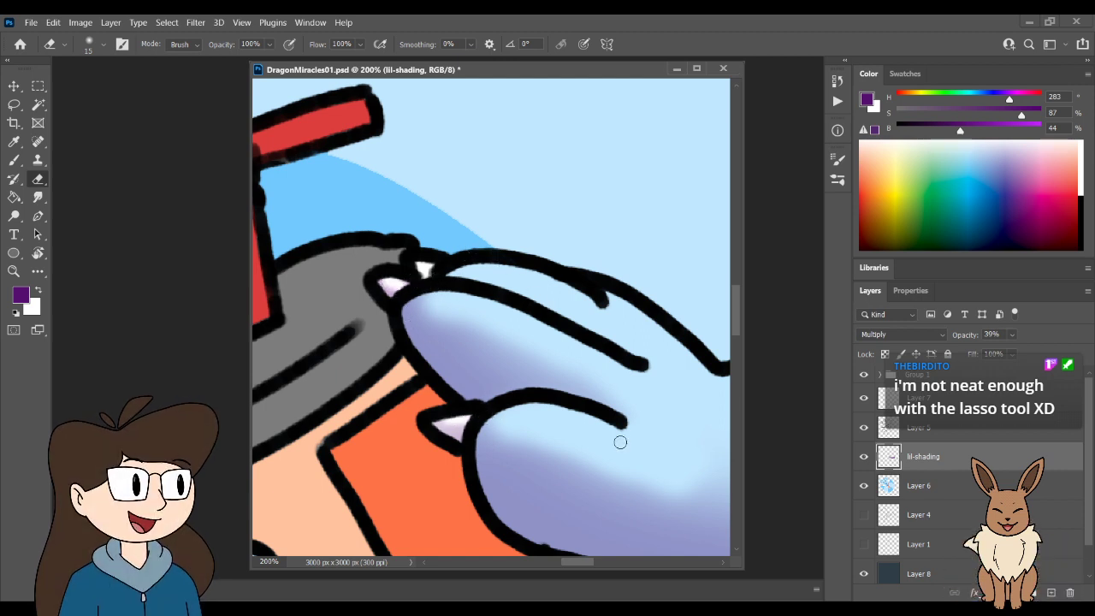
- Reduce the brush to 30 px and paint a small purple shadow near the tip of the uppermost finger
{"action": "key", "text": "l"}
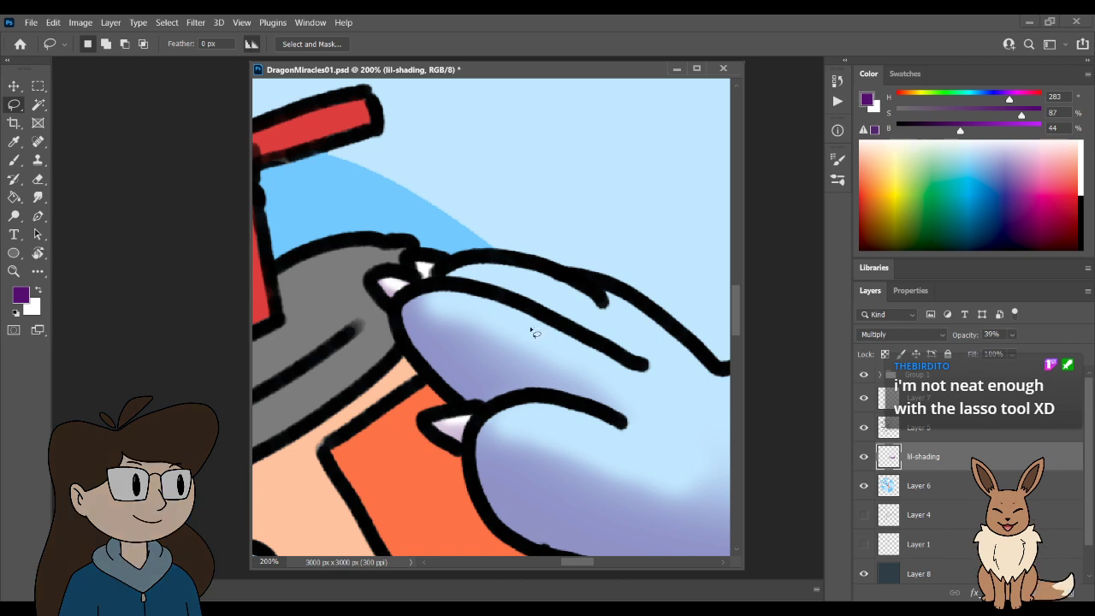
{"action": "key", "text": "b"}
{"action": "key", "text": "bracketleft"}
{"action": "key", "text": "bracketleft"}
{"action": "key", "text": "bracketleft"}
{"action": "key", "text": "bracketleft"}
{"action": "key", "text": "bracketleft"}
{"action": "key", "text": "bracketleft"}
{"action": "key", "text": "bracketleft"}
{"action": "key", "text": "bracketleft"}
{"action": "key", "text": "bracketleft"}
{"action": "key", "text": "bracketleft"}
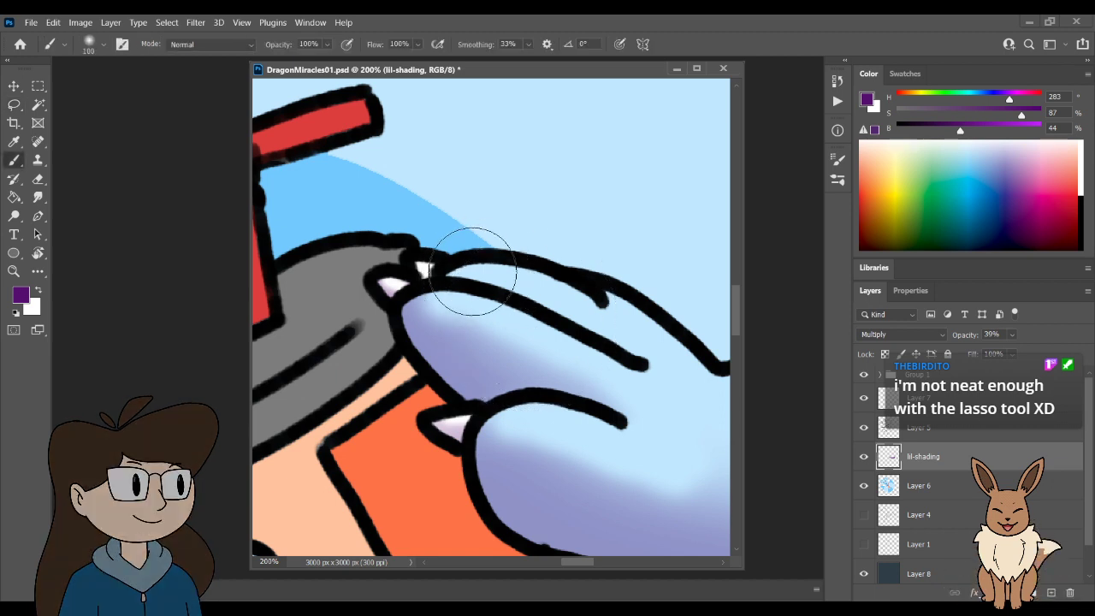
{"action": "left_click_drag", "start_coordinate": [454, 274], "coordinate": [512, 291]}
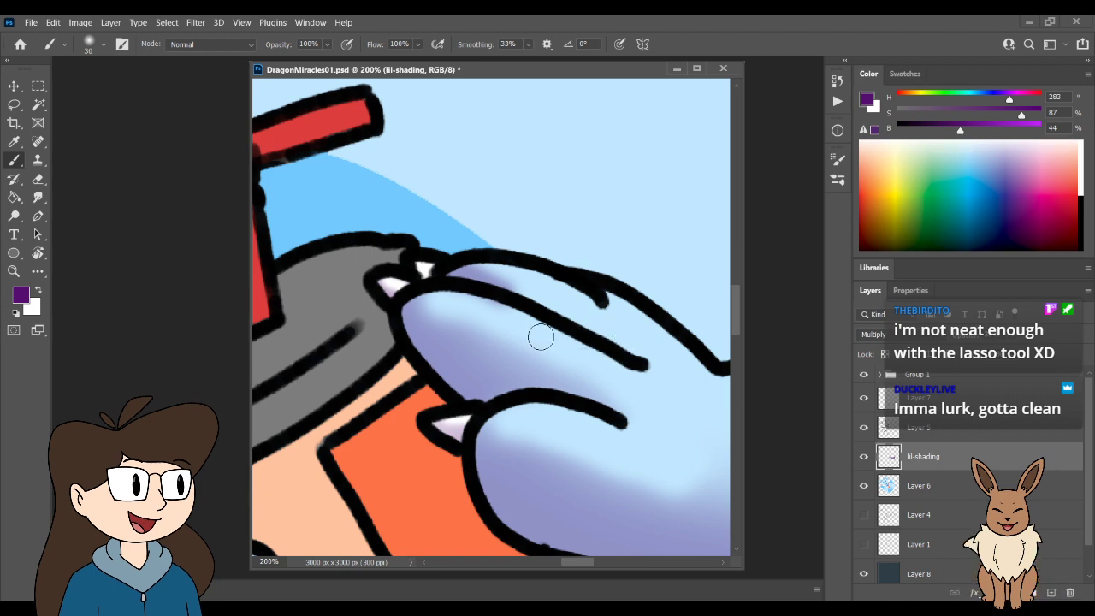
- Try a 50 px purple brush stroke across the top of the lowest finger and undo it
{"action": "key", "text": "e"}
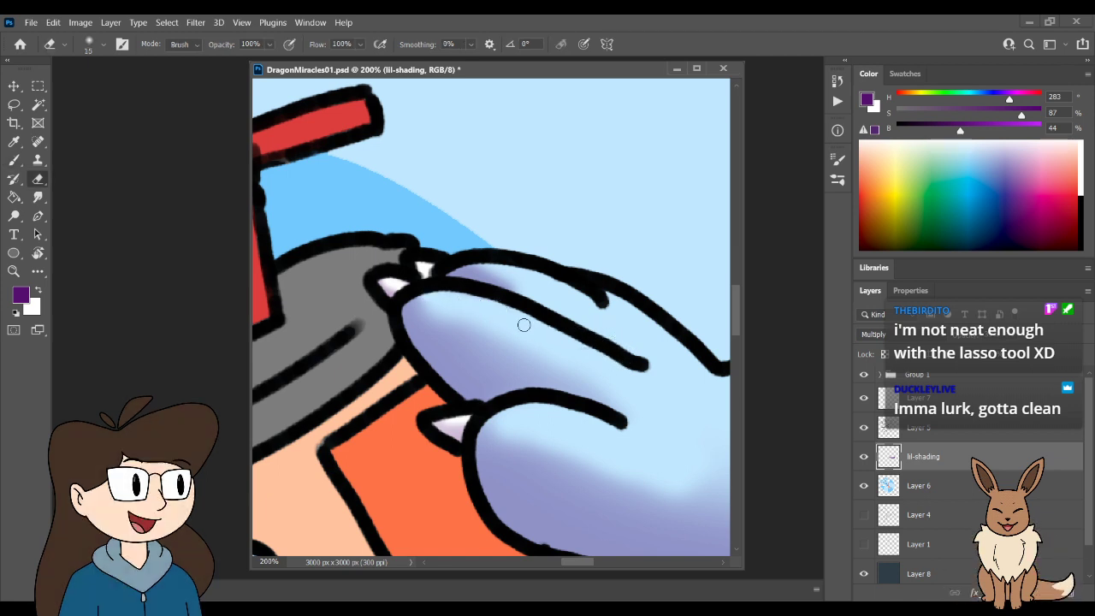
{"action": "key", "text": "b"}
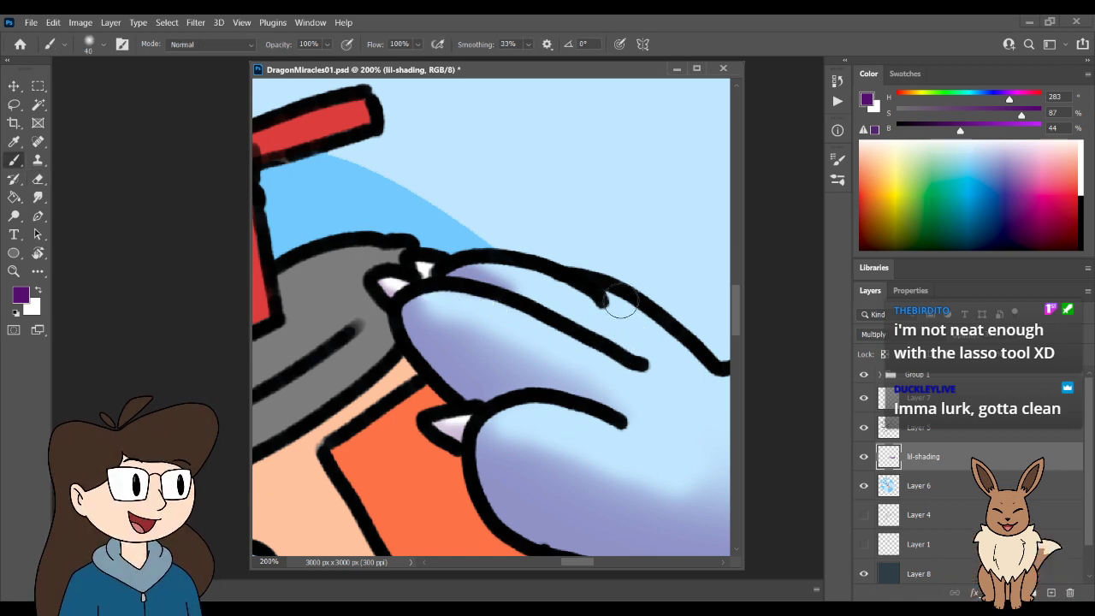
{"action": "key", "text": "ctrl+minus"}
{"action": "key", "text": "ctrl+minus"}
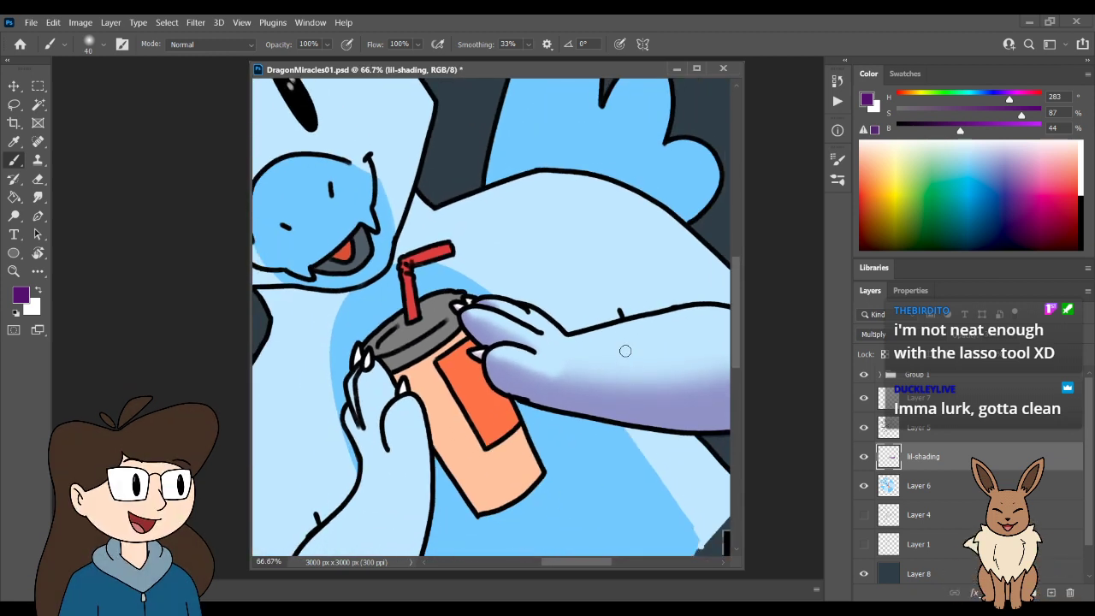
{"action": "left_click_drag", "start_coordinate": [618, 391], "coordinate": [594, 386]}
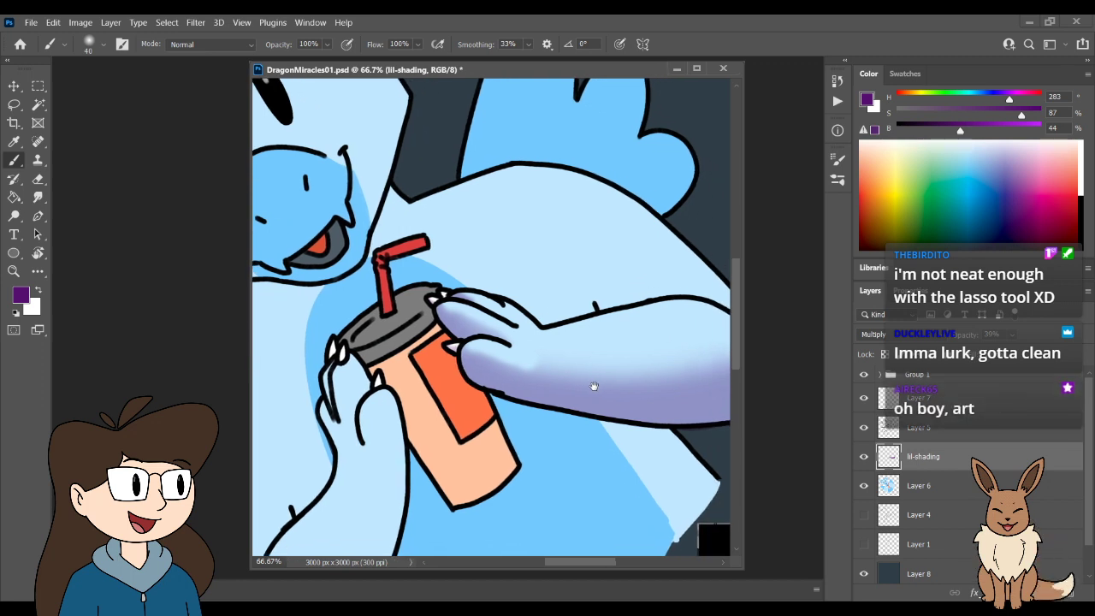
{"action": "key", "text": "ctrl+plus"}
{"action": "key", "text": "ctrl+plus"}
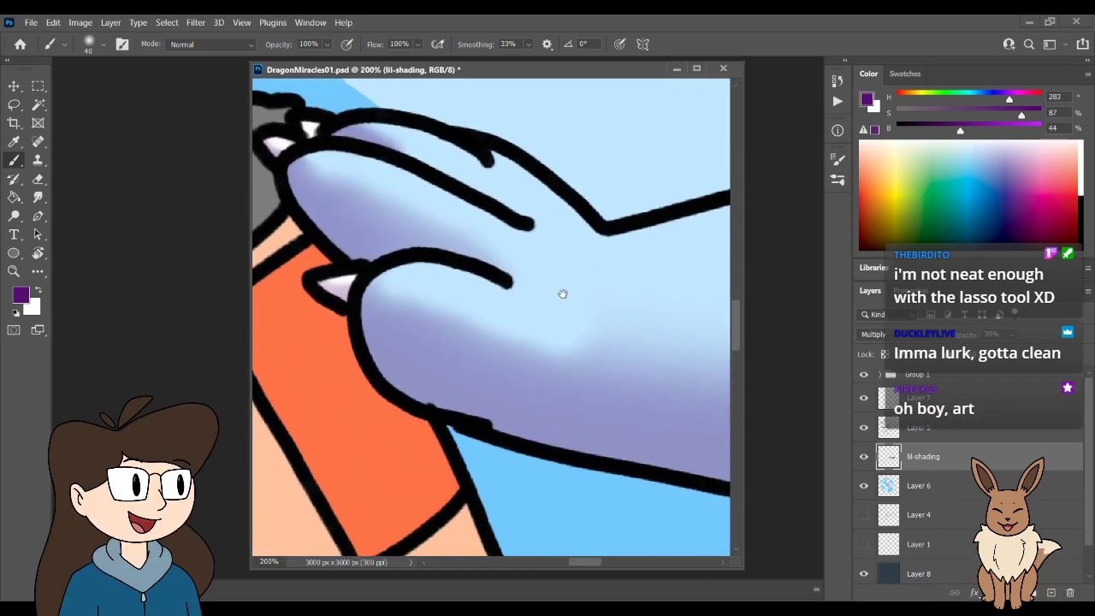
{"action": "key", "text": "bracketright"}
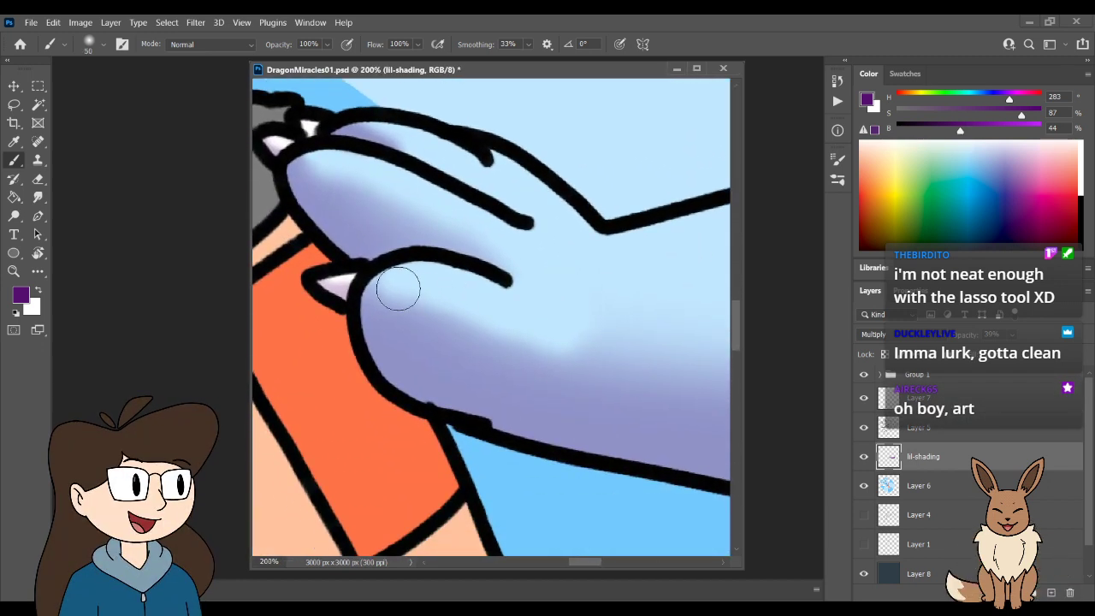
{"action": "left_click_drag", "start_coordinate": [372, 291], "coordinate": [556, 321]}
{"action": "key", "text": "ctrl+z"}
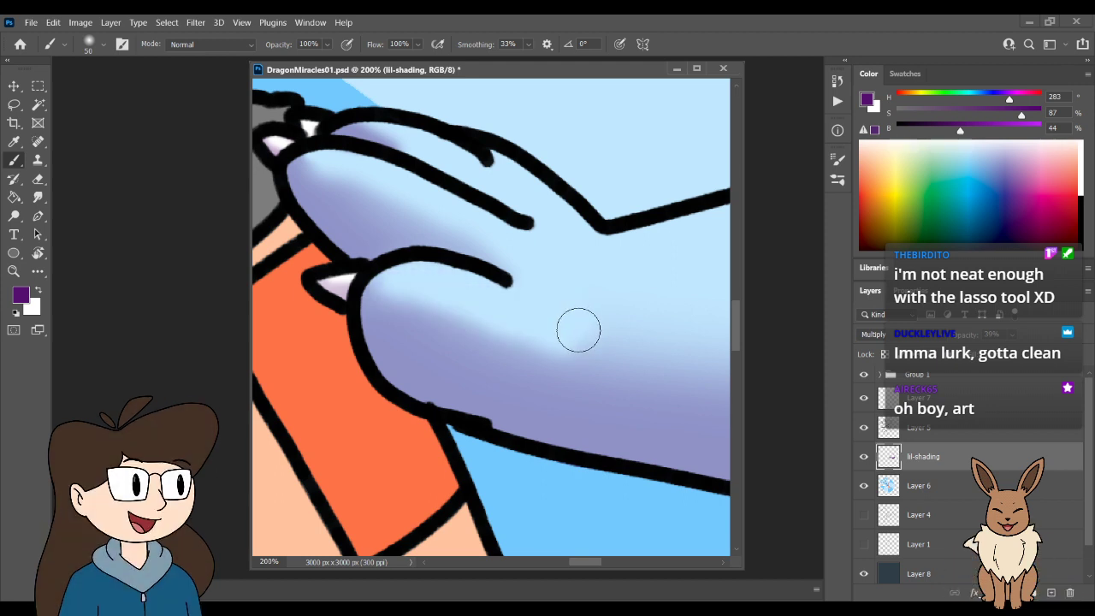
- Erase shading along the top of the lowest finger and into the hand, enlarging the eraser from 50 to 80 px
{"action": "key", "text": "e"}
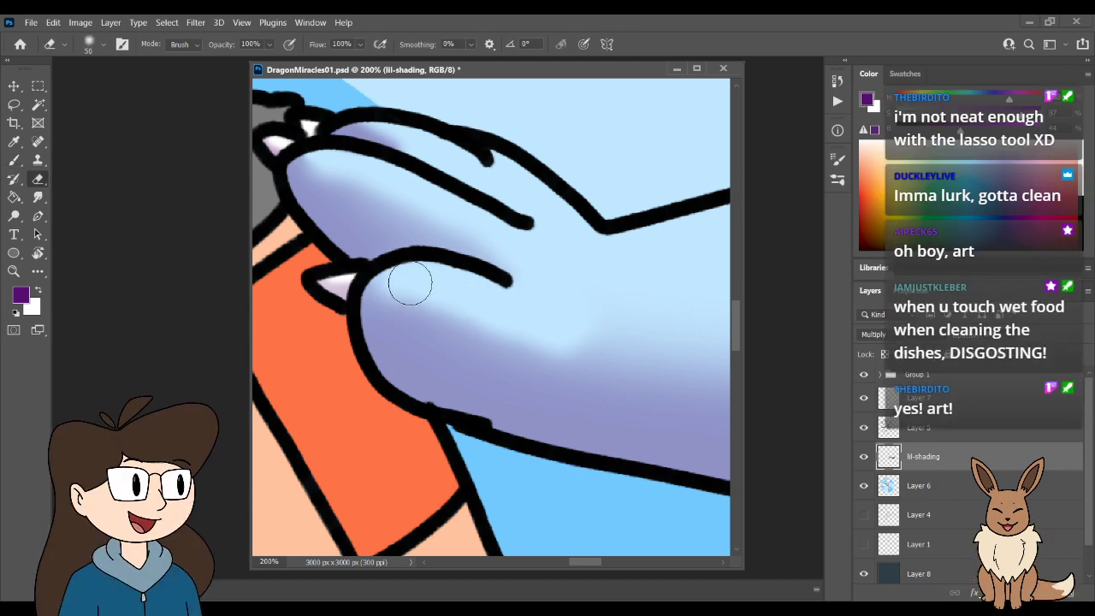
{"action": "left_click_drag", "start_coordinate": [399, 288], "coordinate": [556, 318]}
{"action": "key", "text": "bracketright"}
{"action": "key", "text": "bracketright"}
{"action": "key", "text": "bracketright"}
{"action": "key", "text": "bracketright"}
{"action": "key", "text": "bracketright"}
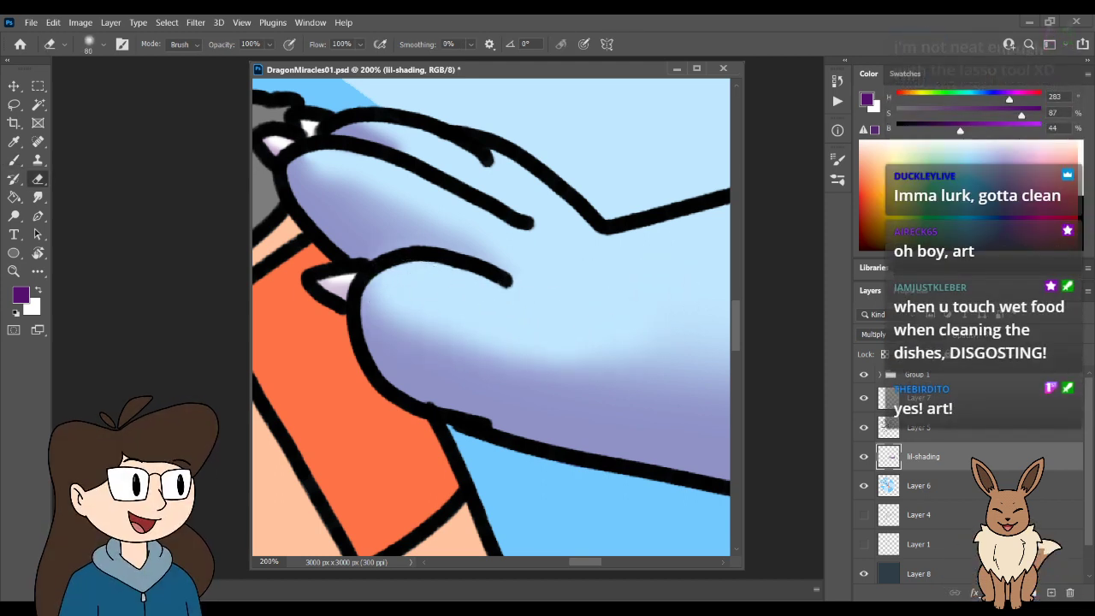
- Soften the shading along the top of the middle finger toward the back of the hand with a 60 px eraser
{"action": "key", "text": "bracketleft"}
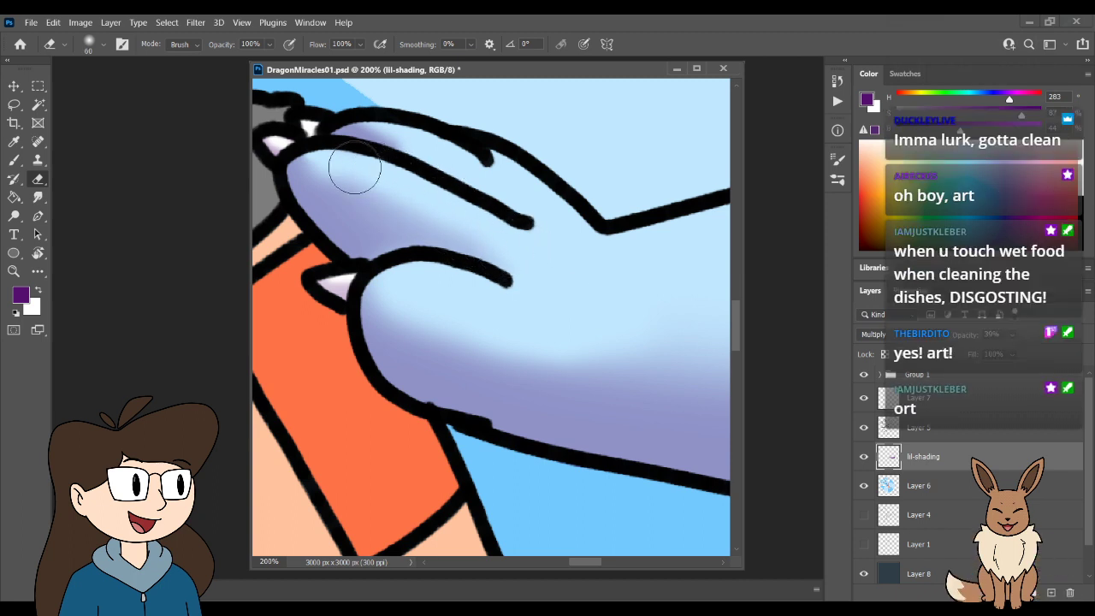
{"action": "mouse_move", "coordinate": [354, 166]}
{"action": "left_mouse_down"}
{"action": "mouse_move", "coordinate": [467, 215]}
{"action": "mouse_move", "coordinate": [599, 231]}
{"action": "left_mouse_up"}
{"action": "key", "text": "bracketleft"}
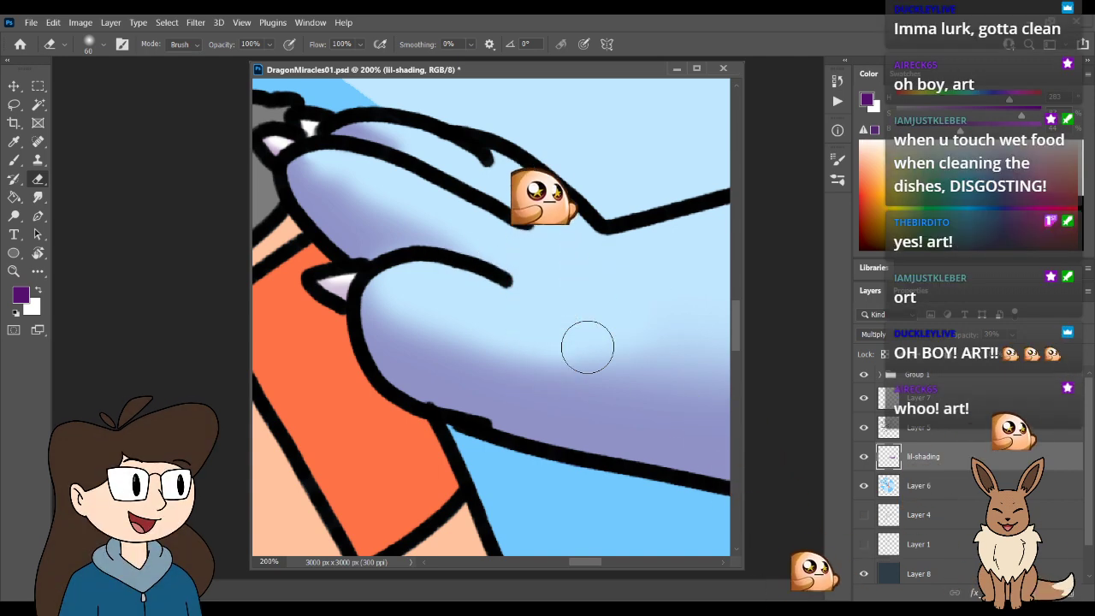
{"action": "scroll", "coordinate": [588, 351], "scroll_direction": "down", "scroll_amount": 5}
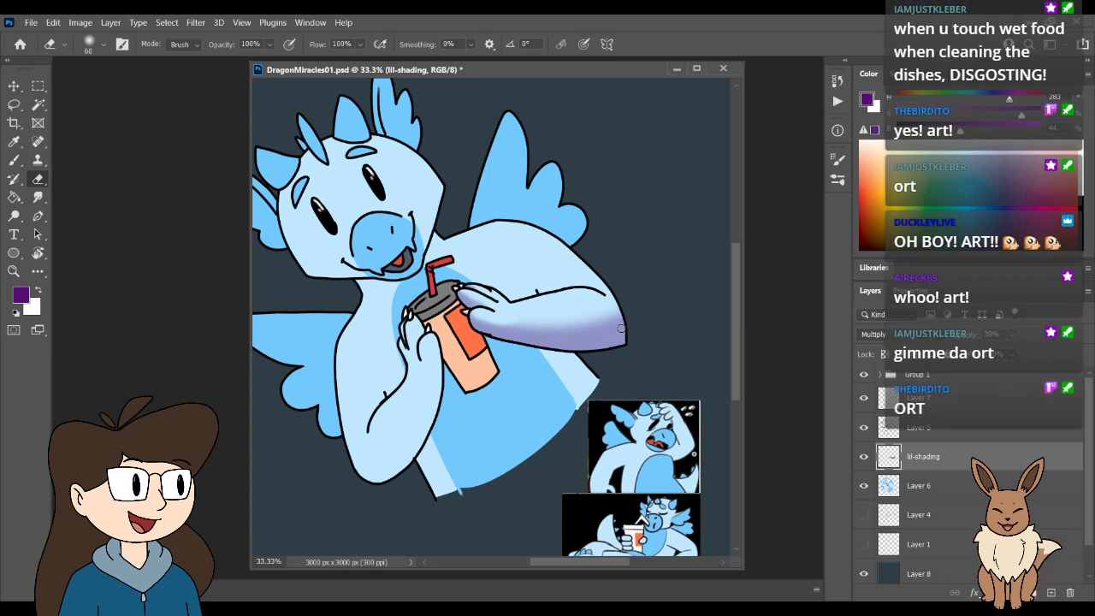
- Lasso the shadow side of the cup body on lil-shading, from the lid's lower edge around the thumb and down to the base
{"action": "scroll", "coordinate": [503, 315], "scroll_direction": "up", "scroll_amount": 1}
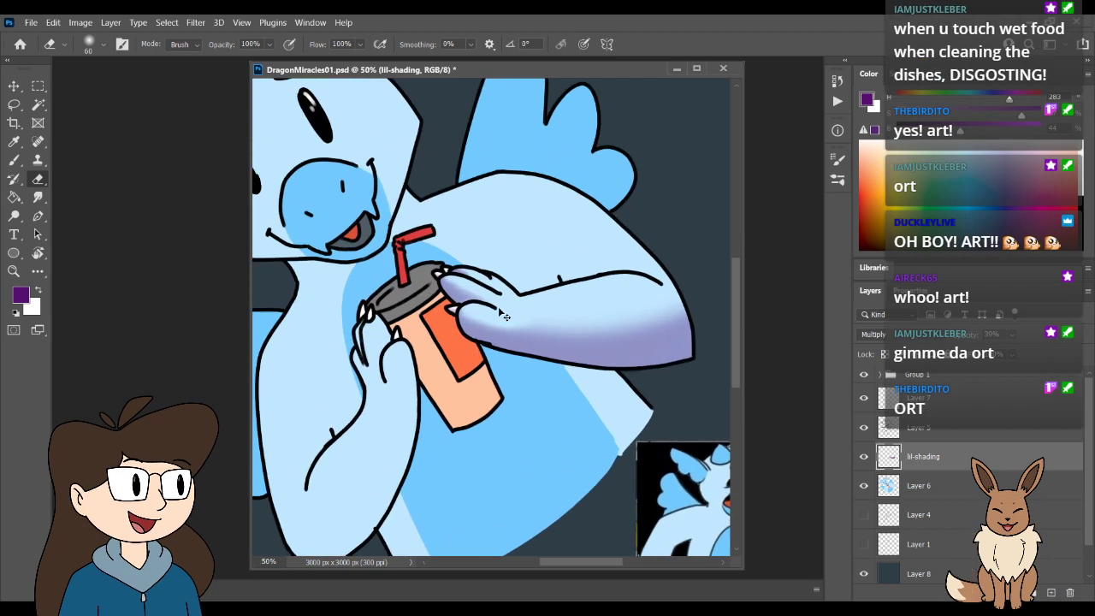
{"action": "left_click_drag", "start_coordinate": [437, 457], "coordinate": [510, 423]}
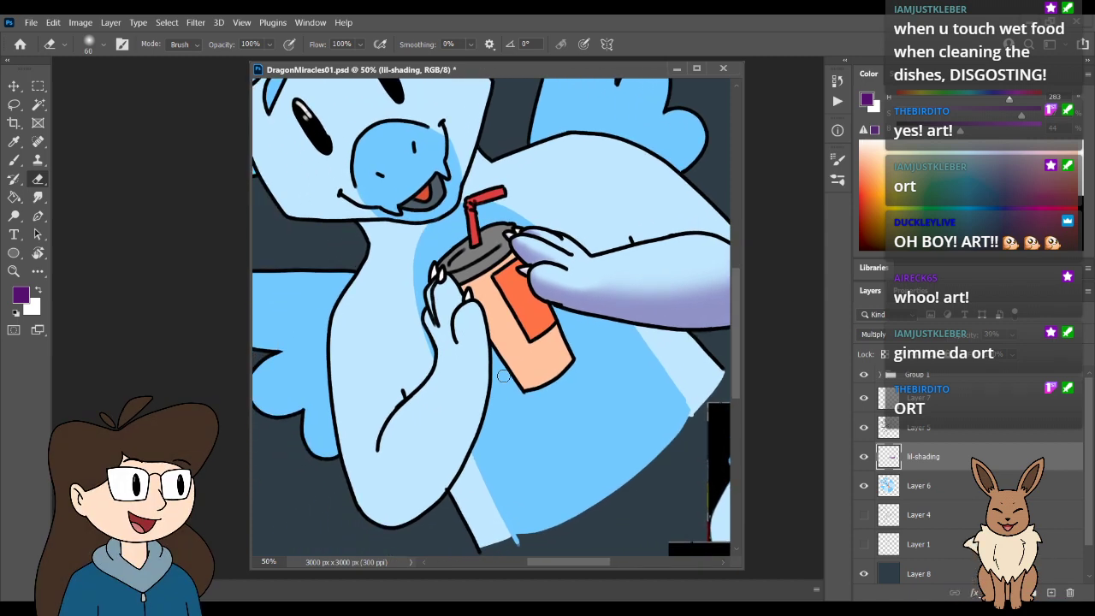
{"action": "scroll", "coordinate": [503, 376], "scroll_direction": "up", "scroll_amount": 1}
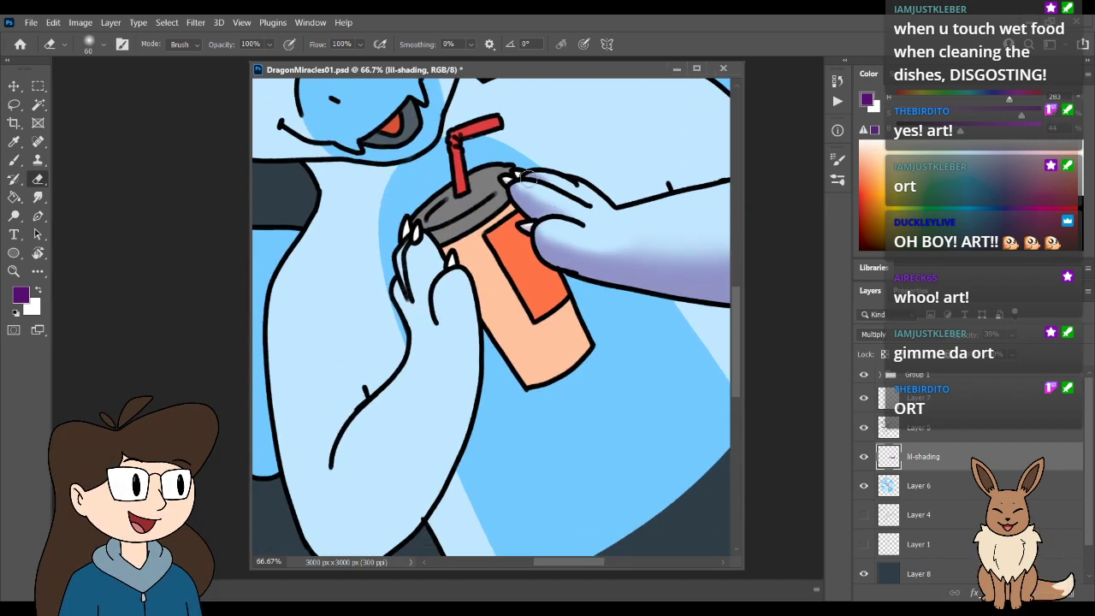
{"action": "scroll", "coordinate": [535, 195], "scroll_direction": "down", "scroll_amount": 1}
{"action": "scroll", "coordinate": [522, 273], "scroll_direction": "up", "scroll_amount": 2}
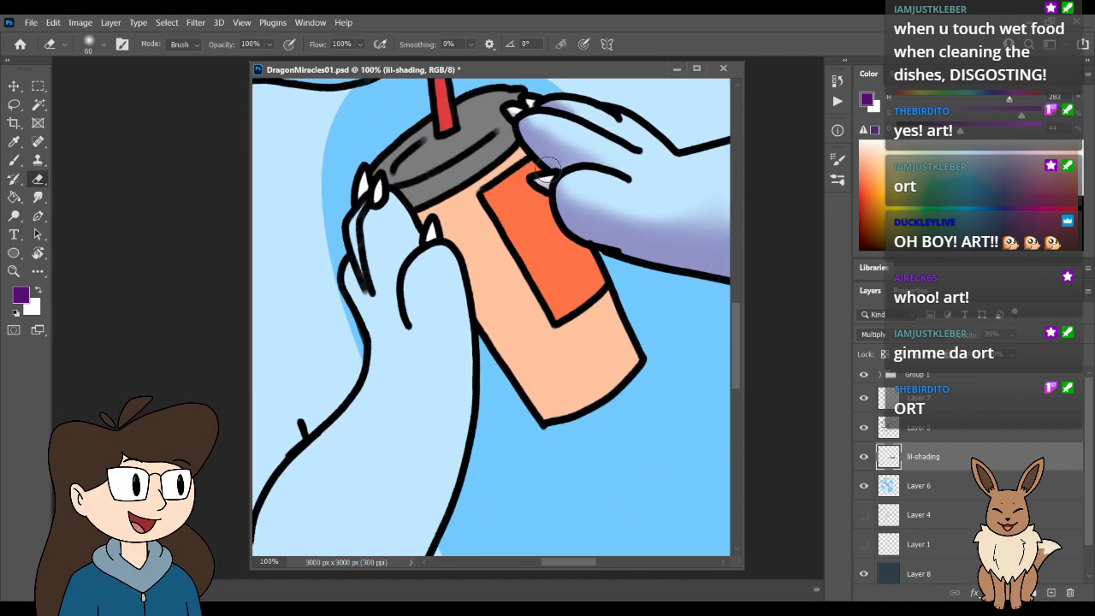
{"action": "left_click_drag", "start_coordinate": [510, 351], "coordinate": [482, 283]}
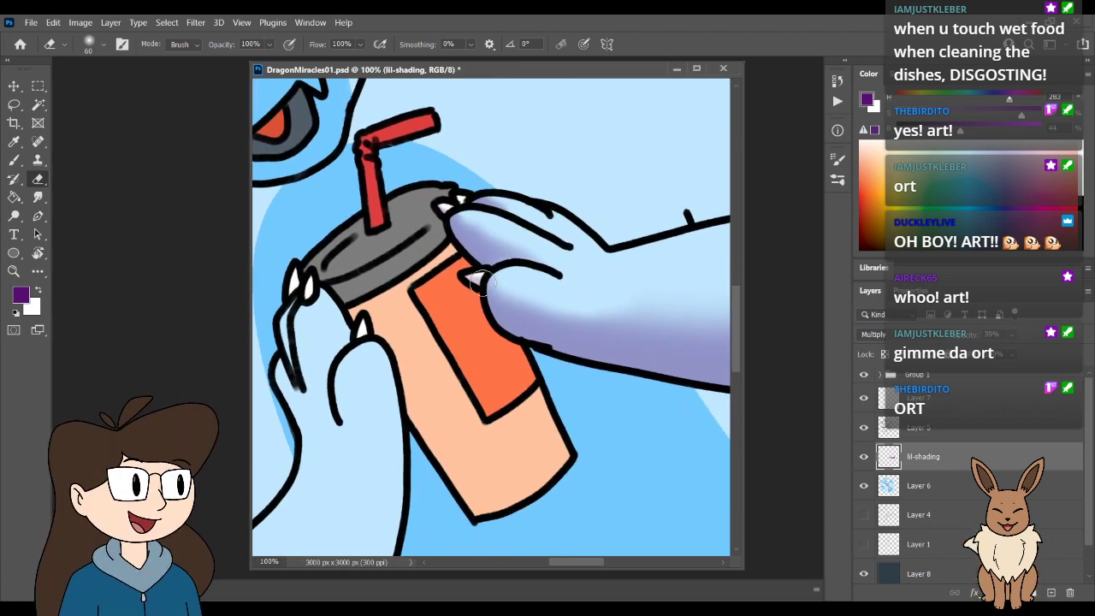
{"action": "key", "text": "l"}
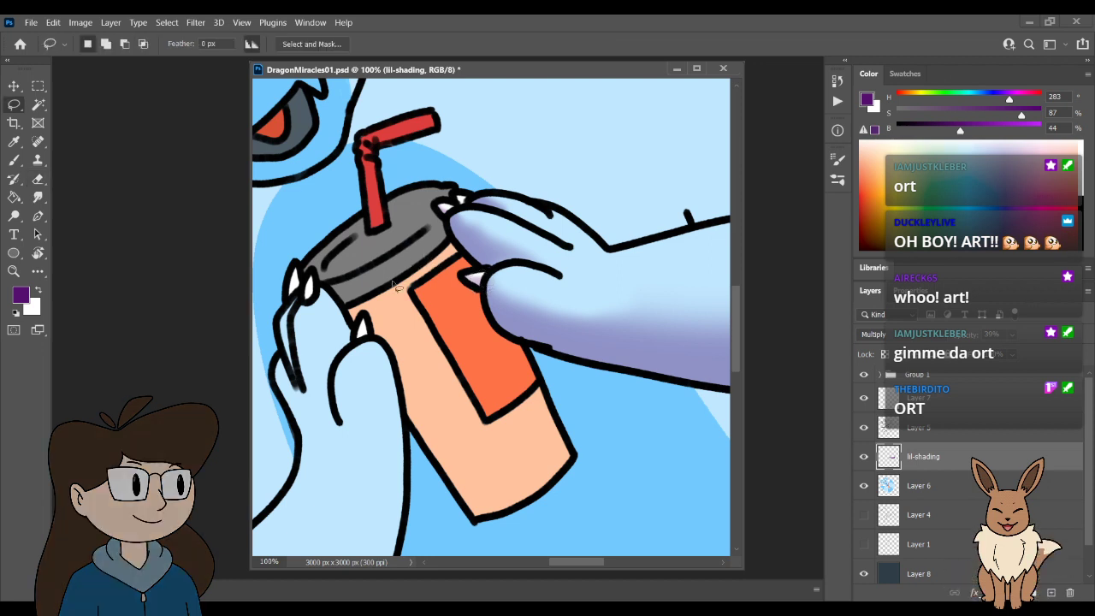
{"action": "left_click_drag", "start_coordinate": [431, 261], "coordinate": [539, 496]}
{"action": "left_click", "coordinate": [442, 264]}
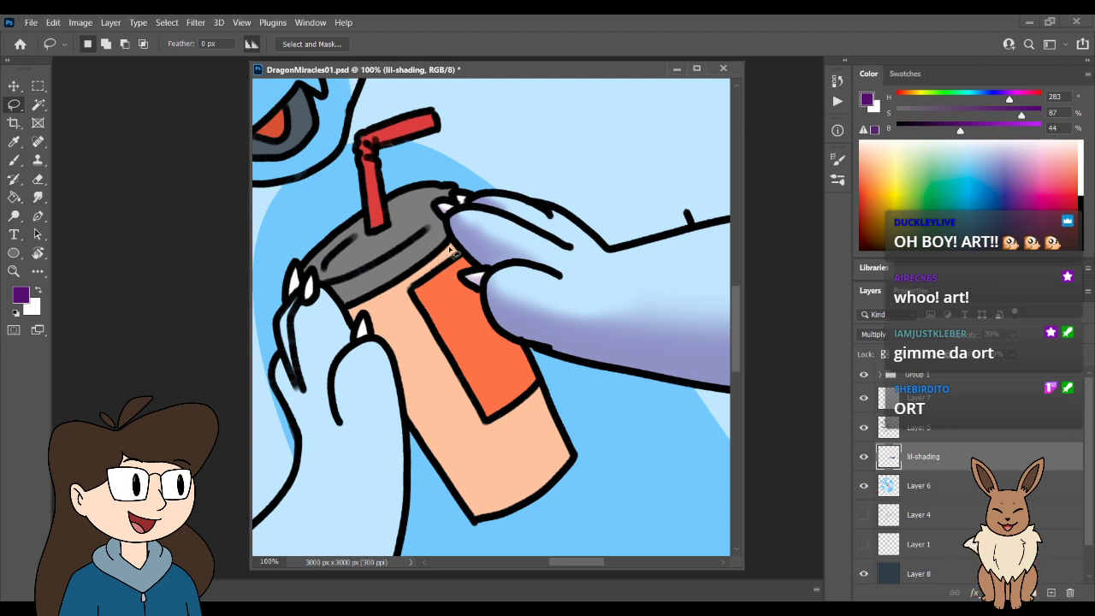
{"action": "mouse_move", "coordinate": [449, 248]}
{"action": "left_mouse_down"}
{"action": "mouse_move", "coordinate": [492, 347]}
{"action": "mouse_move", "coordinate": [564, 461]}
{"action": "mouse_move", "coordinate": [525, 507]}
{"action": "mouse_move", "coordinate": [474, 520]}
{"action": "mouse_move", "coordinate": [448, 488]}
{"action": "left_mouse_up"}
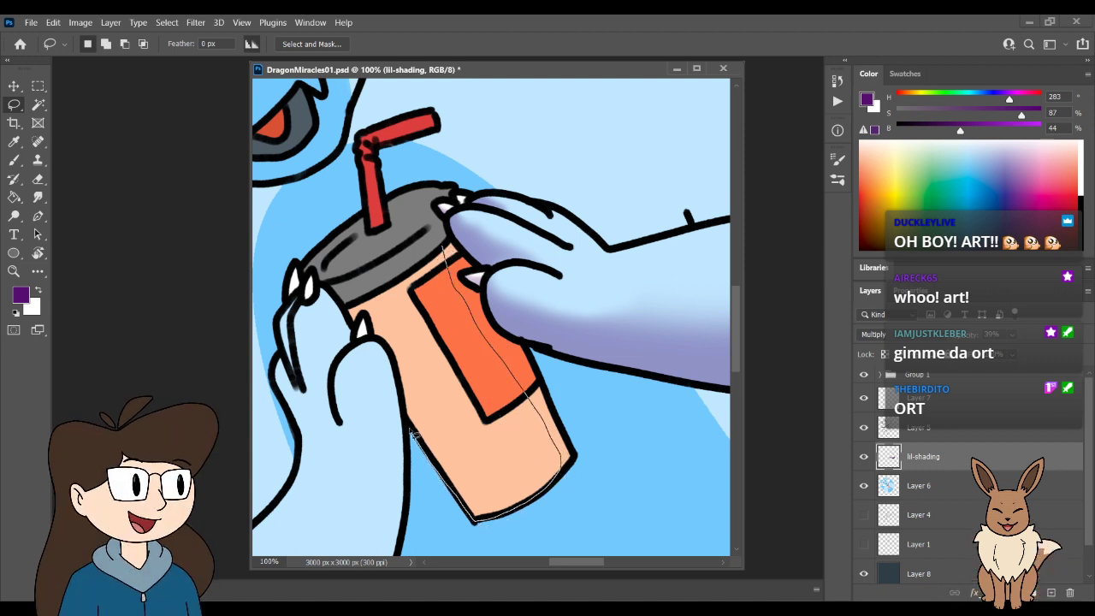
{"action": "mouse_move", "coordinate": [404, 386]}
{"action": "left_mouse_down"}
{"action": "mouse_move", "coordinate": [390, 350]}
{"action": "mouse_move", "coordinate": [350, 309]}
{"action": "left_mouse_up"}
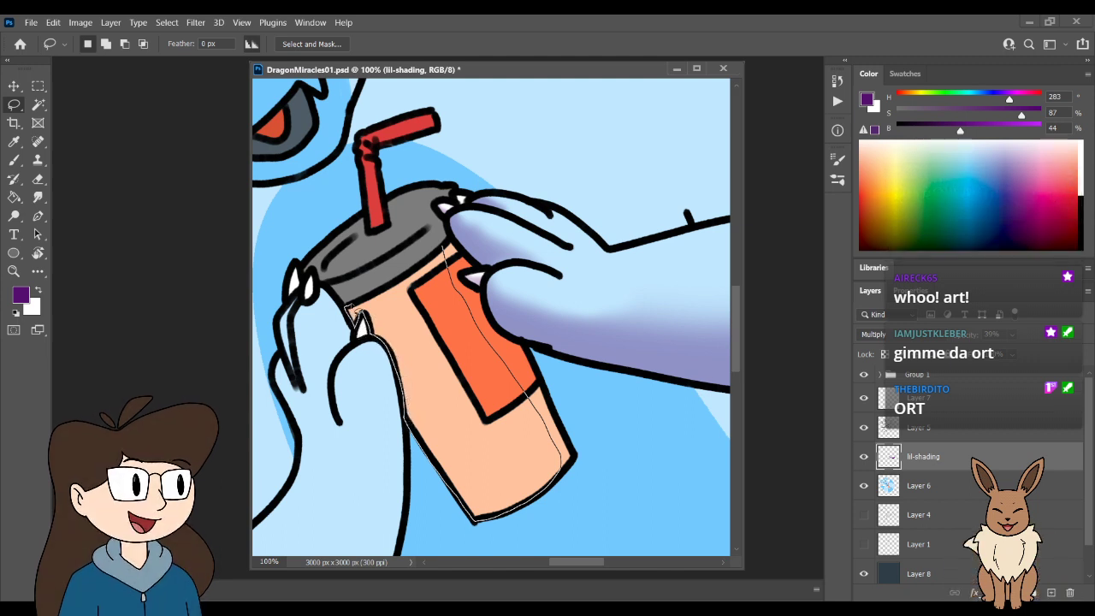
{"action": "left_click_drag", "start_coordinate": [407, 282], "coordinate": [435, 262]}
- Paint soft purple shading down the selected side of the cup next to the thumb with a 200 px brush
{"action": "key", "text": "b"}
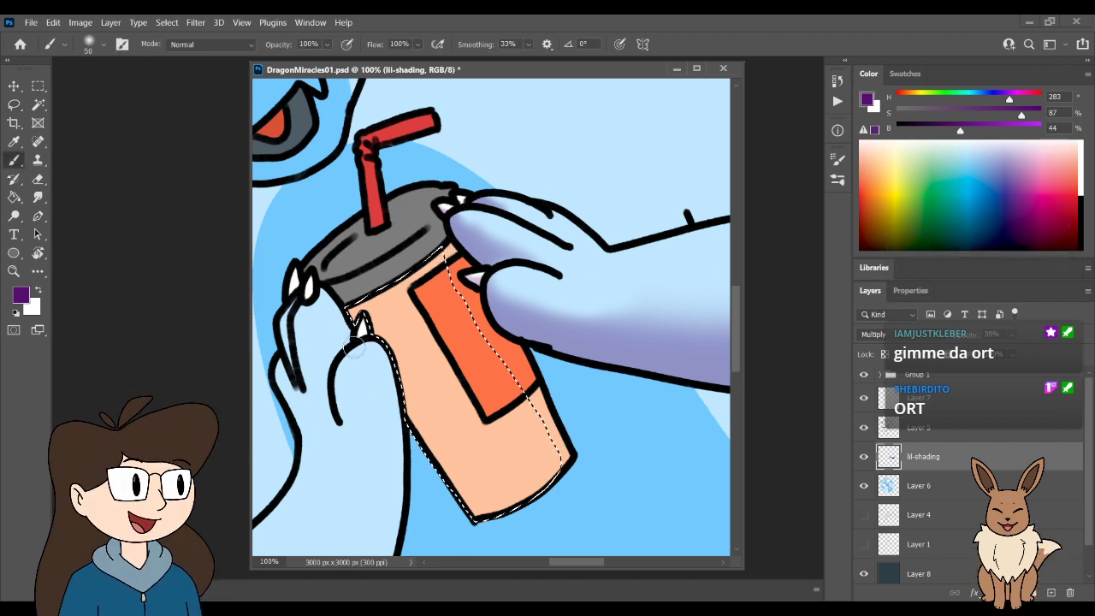
{"action": "key", "text": "]"}
{"action": "key", "text": "]"}
{"action": "key", "text": "]"}
{"action": "key", "text": "]"}
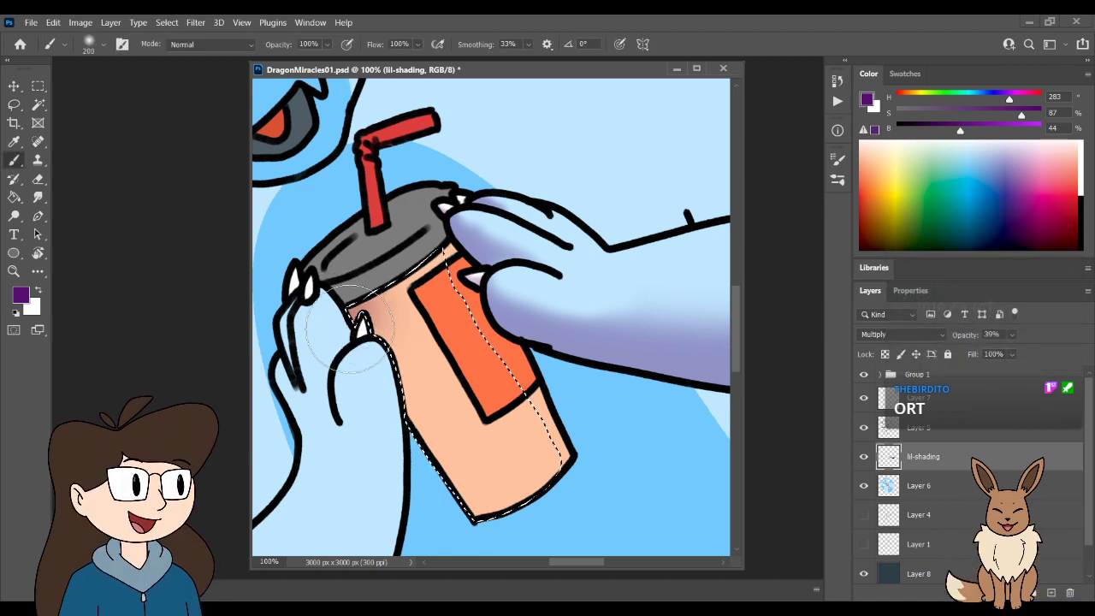
{"action": "mouse_move", "coordinate": [402, 359]}
{"action": "left_mouse_down"}
{"action": "mouse_move", "coordinate": [481, 514]}
{"action": "mouse_move", "coordinate": [424, 368]}
{"action": "left_mouse_up"}
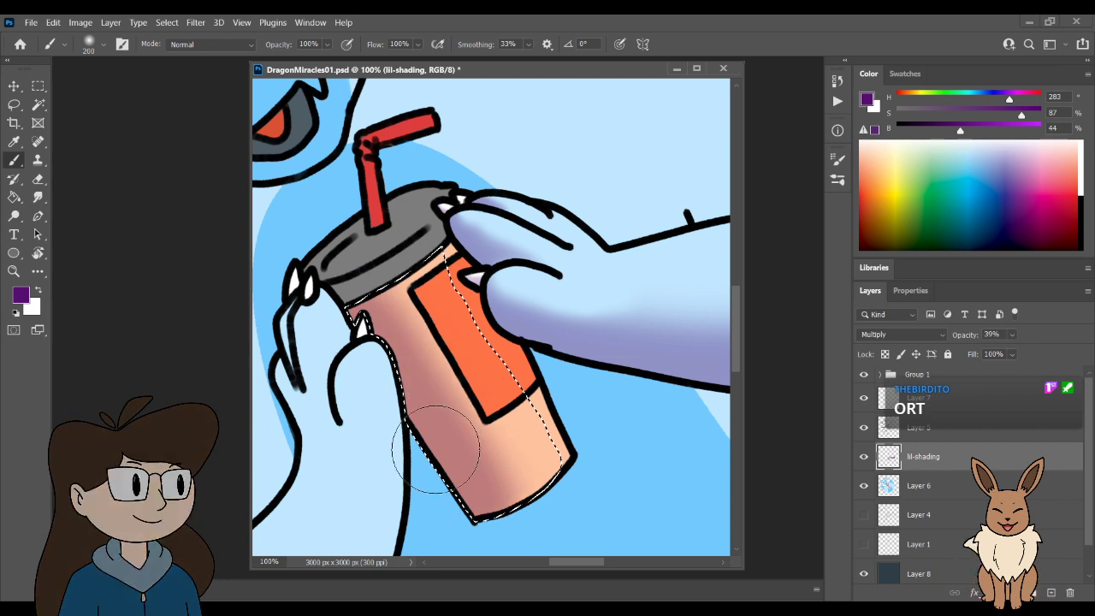
- Reduce the brush to 40 px and deselect the cup area
{"action": "key", "text": "bracketleft"}
{"action": "key", "text": "bracketleft"}
{"action": "key", "text": "bracketleft"}
{"action": "key", "text": "bracketleft"}
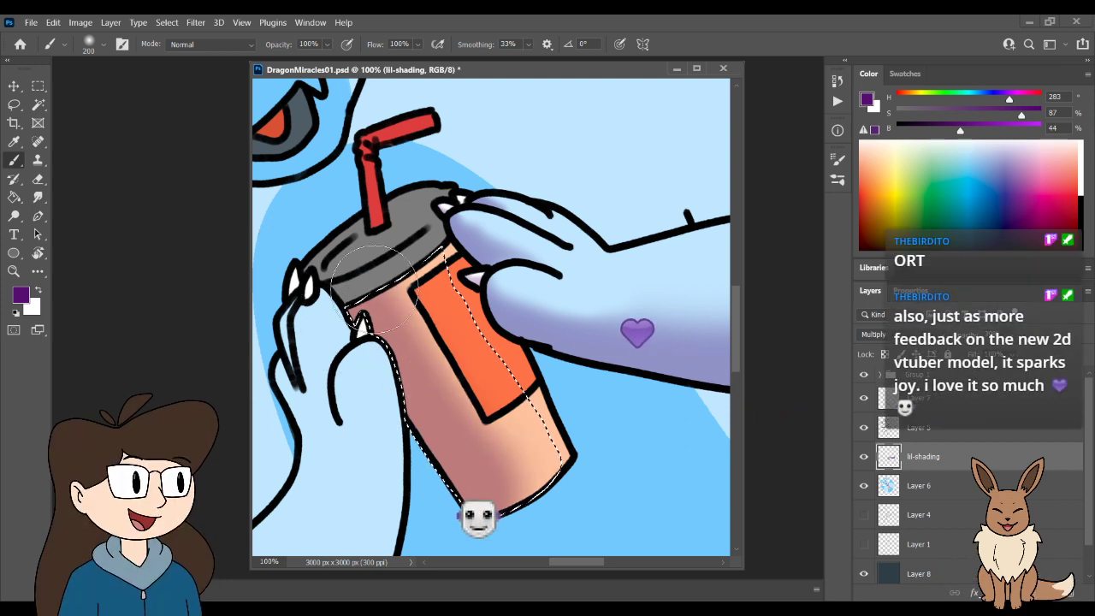
{"action": "key", "text": "bracketleft"}
{"action": "key", "text": "bracketleft"}
{"action": "key", "text": "bracketleft"}
{"action": "key", "text": "bracketleft"}
{"action": "key", "text": "bracketleft"}
{"action": "key", "text": "bracketleft"}
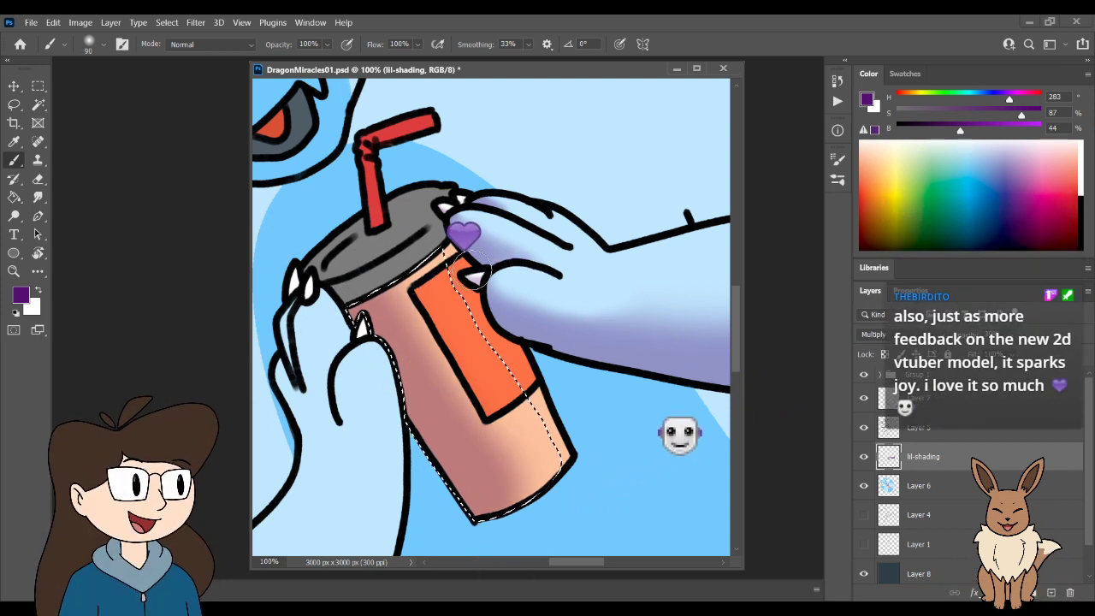
{"action": "key", "text": "bracketleft"}
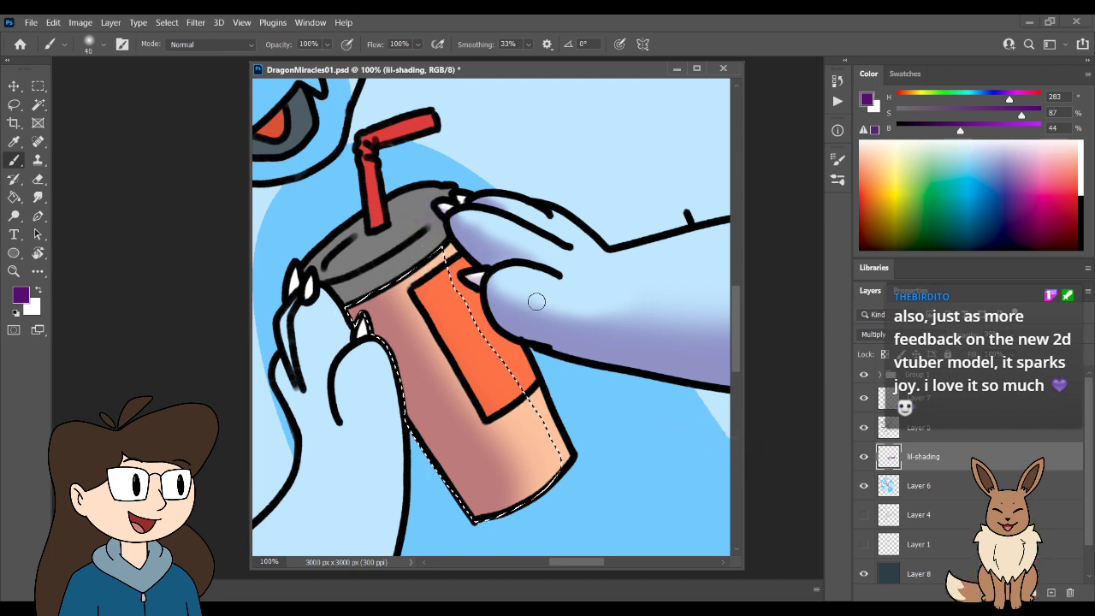
{"action": "key", "text": "l"}
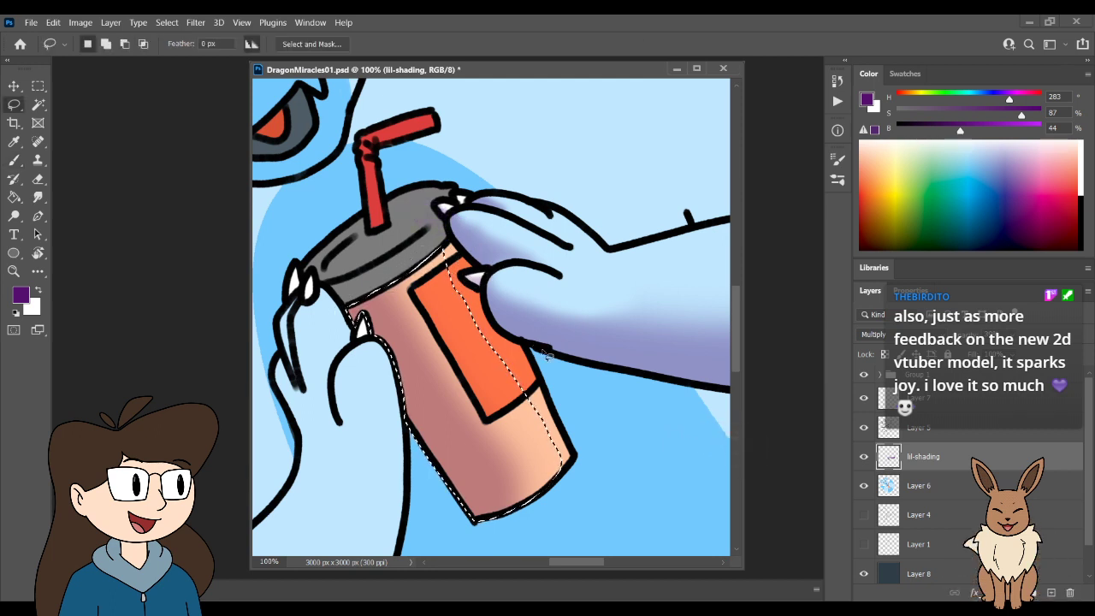
{"action": "key", "text": "ctrl+d"}
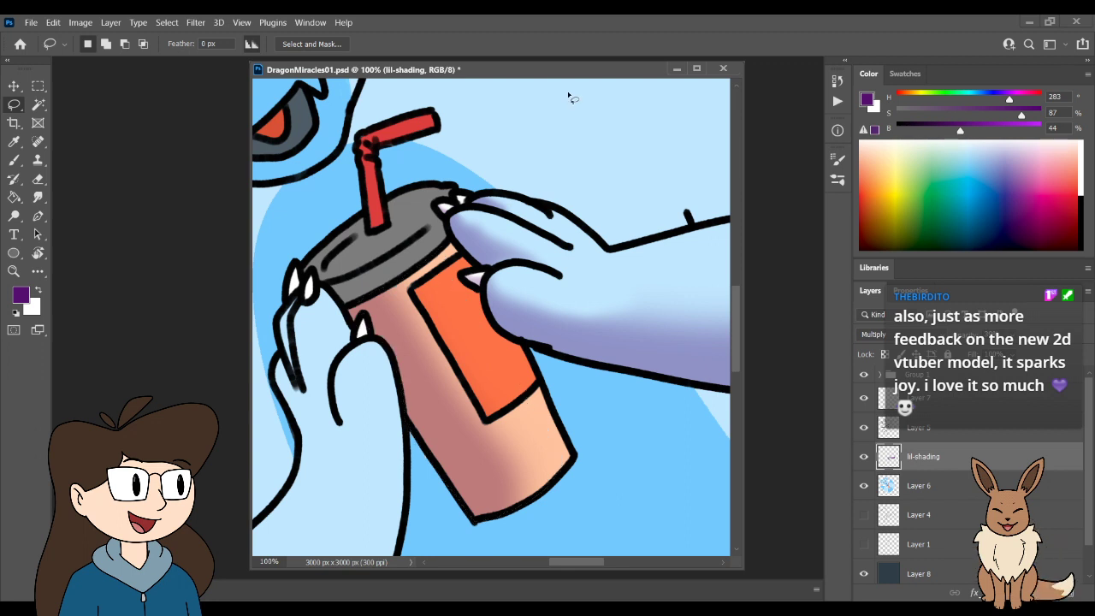
- Test 25 px and 70 px purple brush strokes and a 60 px eraser stroke above the forearm, and undo them
{"action": "key", "text": "b"}
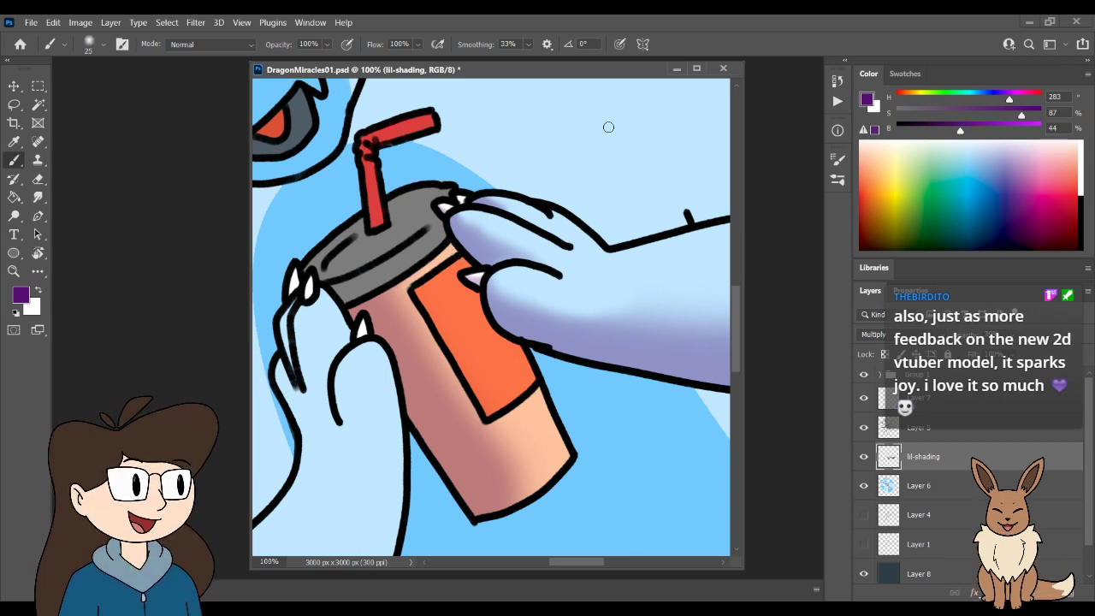
{"action": "left_click_drag", "start_coordinate": [612, 115], "coordinate": [582, 177]}
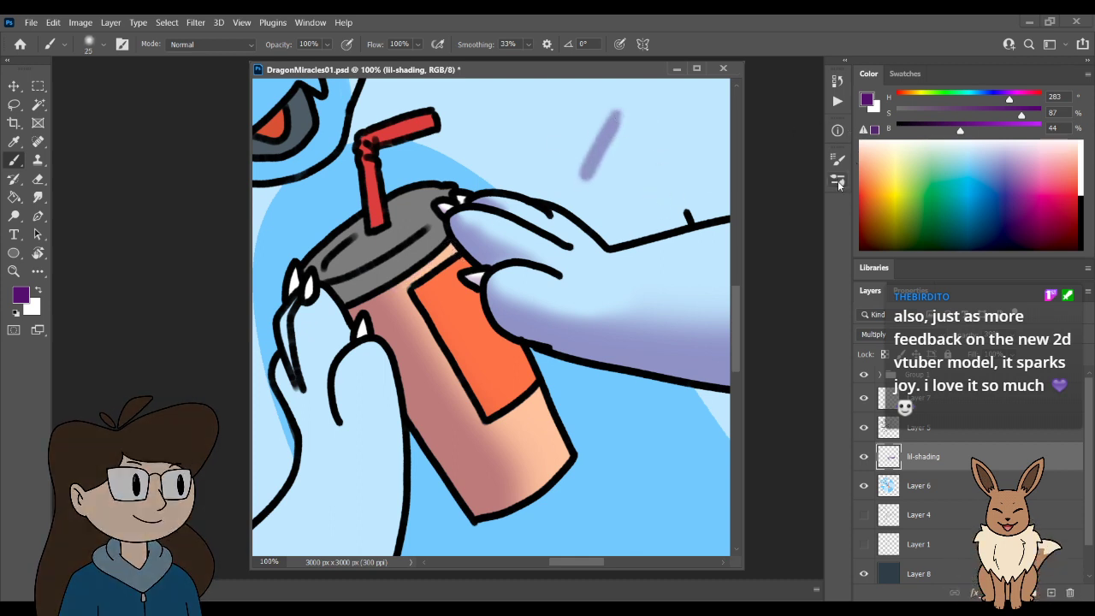
{"action": "key", "text": "ctrl+z"}
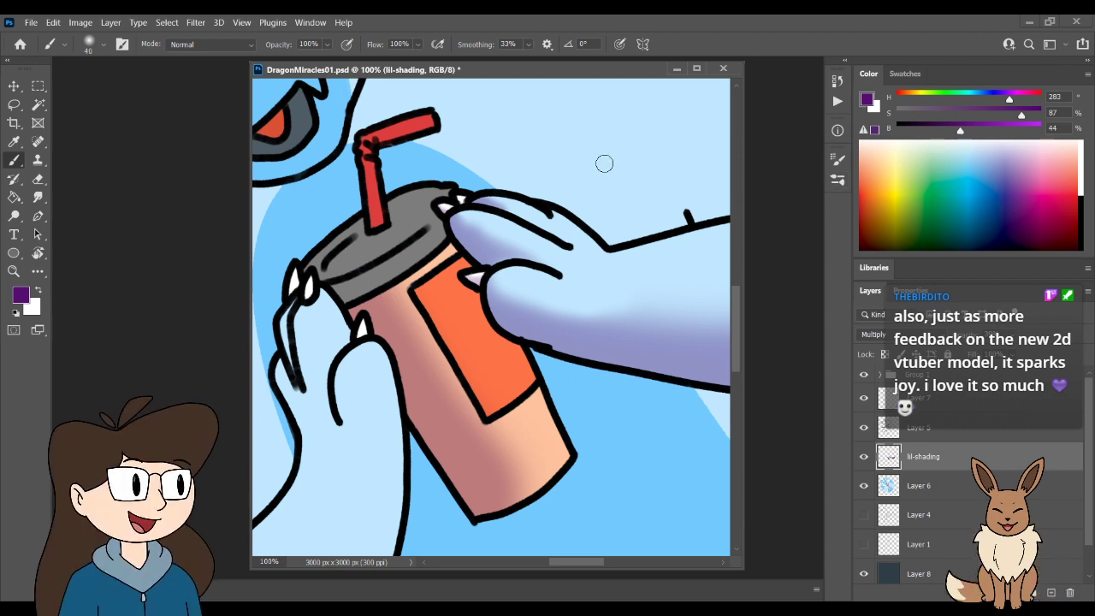
{"action": "key", "text": "bracketright"}
{"action": "mouse_move", "coordinate": [601, 155]}
{"action": "left_mouse_down"}
{"action": "mouse_move", "coordinate": [585, 195]}
{"action": "mouse_move", "coordinate": [657, 180]}
{"action": "left_mouse_up"}
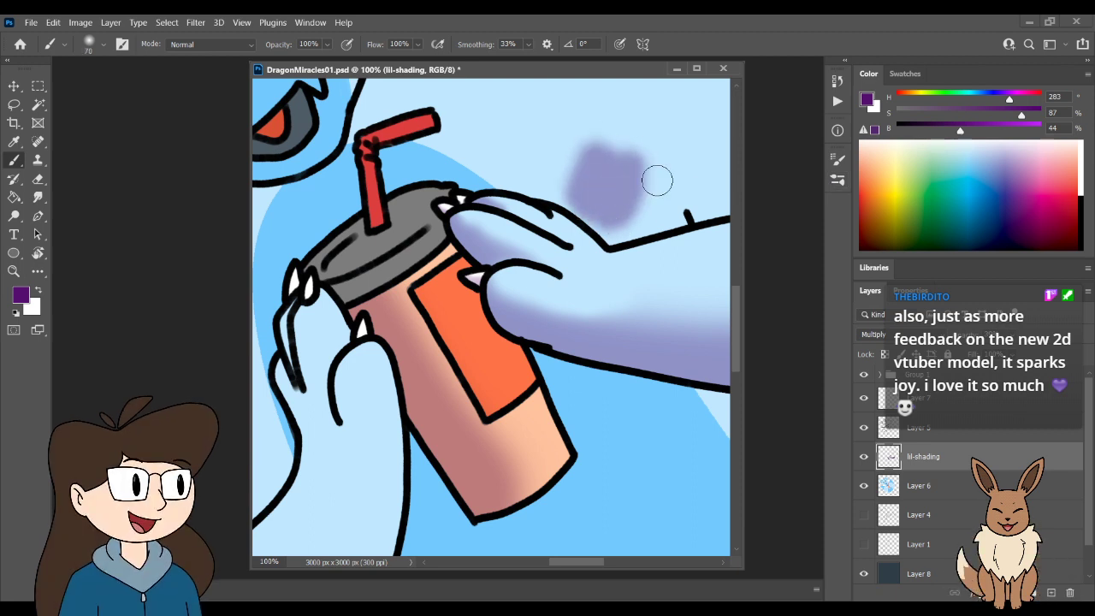
{"action": "left_click", "coordinate": [840, 181]}
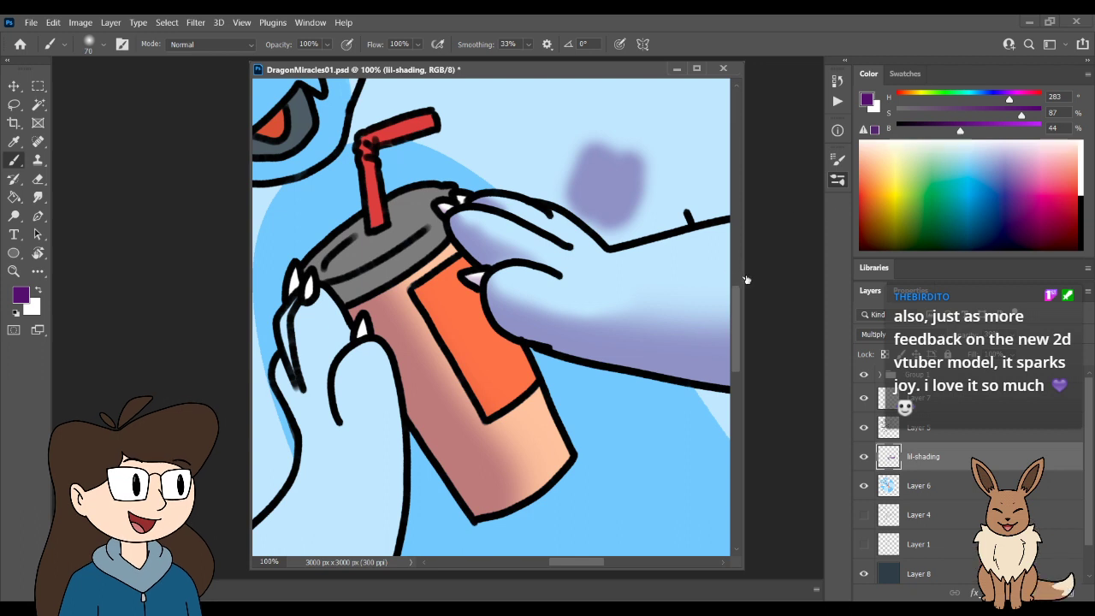
{"action": "key", "text": "e"}
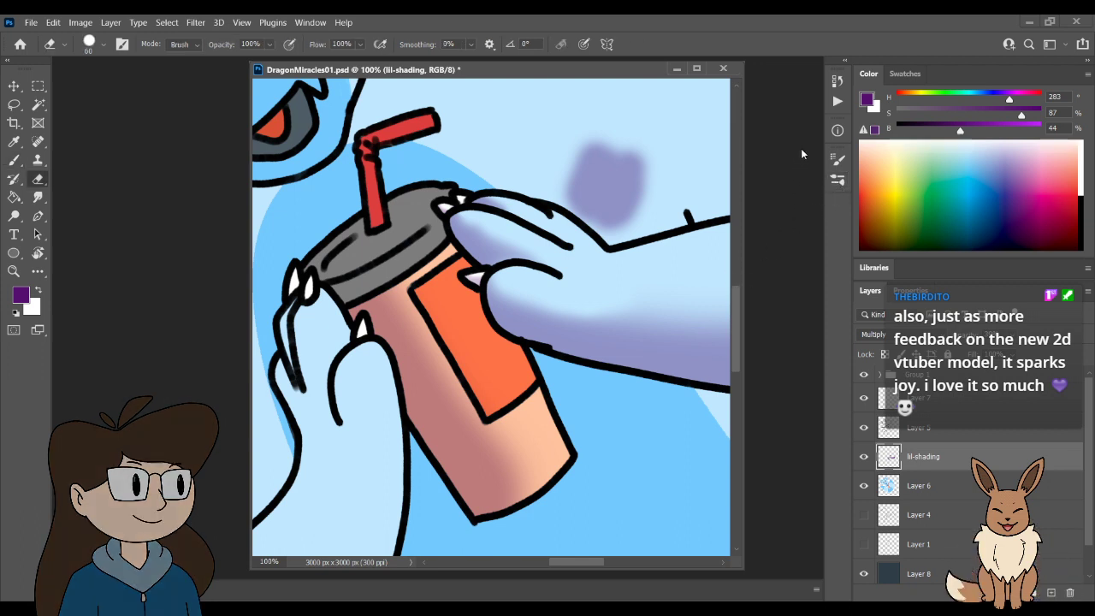
{"action": "mouse_move", "coordinate": [651, 231]}
{"action": "left_mouse_down"}
{"action": "mouse_move", "coordinate": [653, 183]}
{"action": "mouse_move", "coordinate": [640, 219]}
{"action": "mouse_move", "coordinate": [651, 180]}
{"action": "left_mouse_up"}
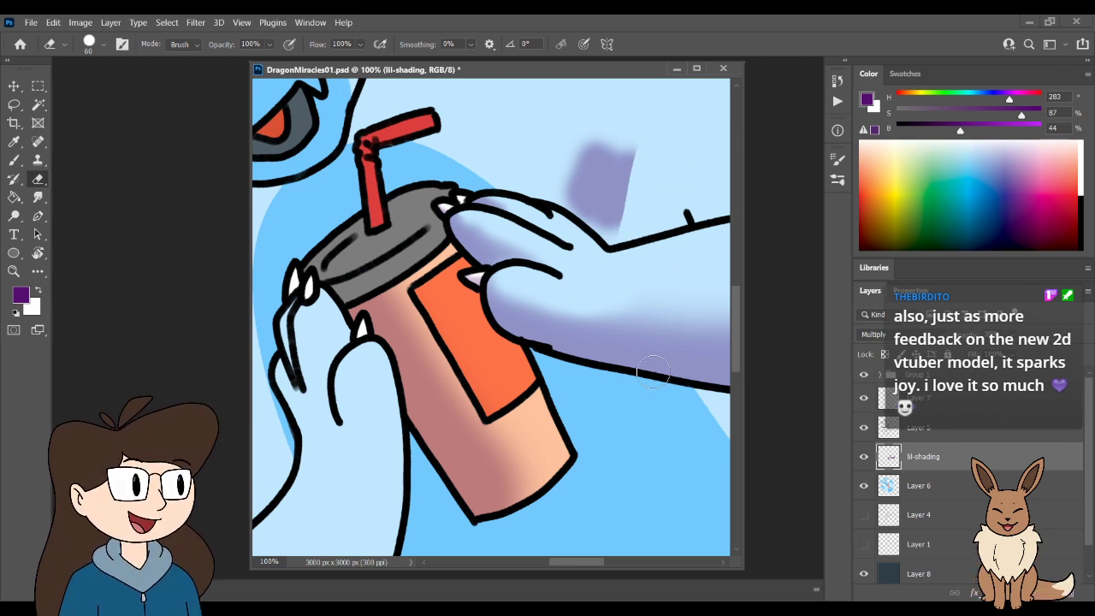
{"action": "key", "text": "ctrl+z"}
{"action": "key", "text": "ctrl+z"}
{"action": "key", "text": "ctrl+z"}
{"action": "key", "text": "ctrl+z"}
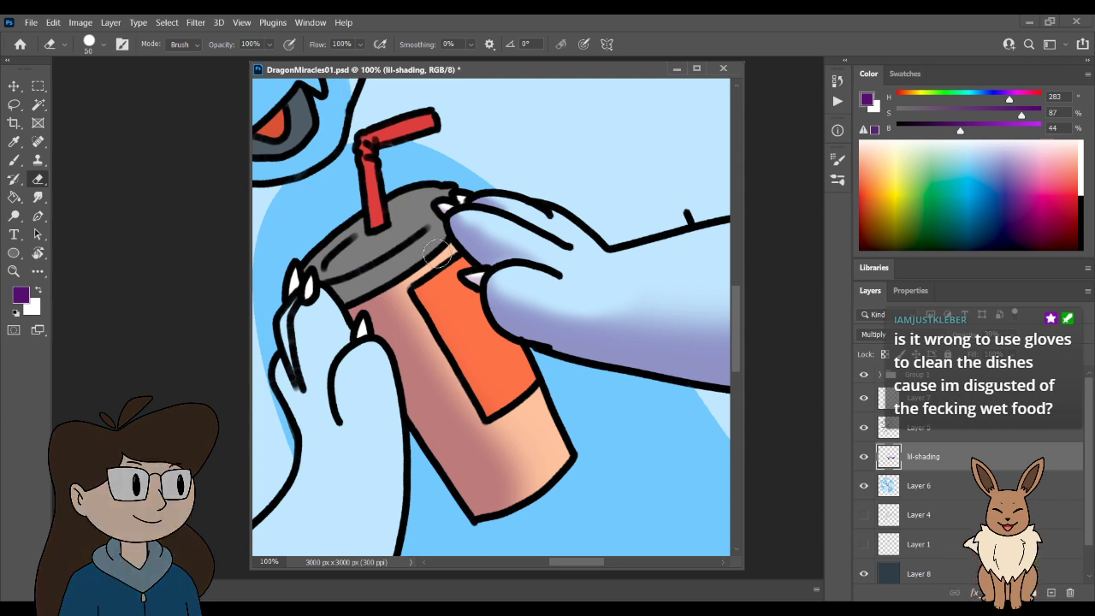
- Set the eraser to 30 px and paint a purple shadow on the cup just beneath the lid with a 45 px brush
{"action": "key", "text": "bracketleft"}
{"action": "key", "text": "bracketleft"}
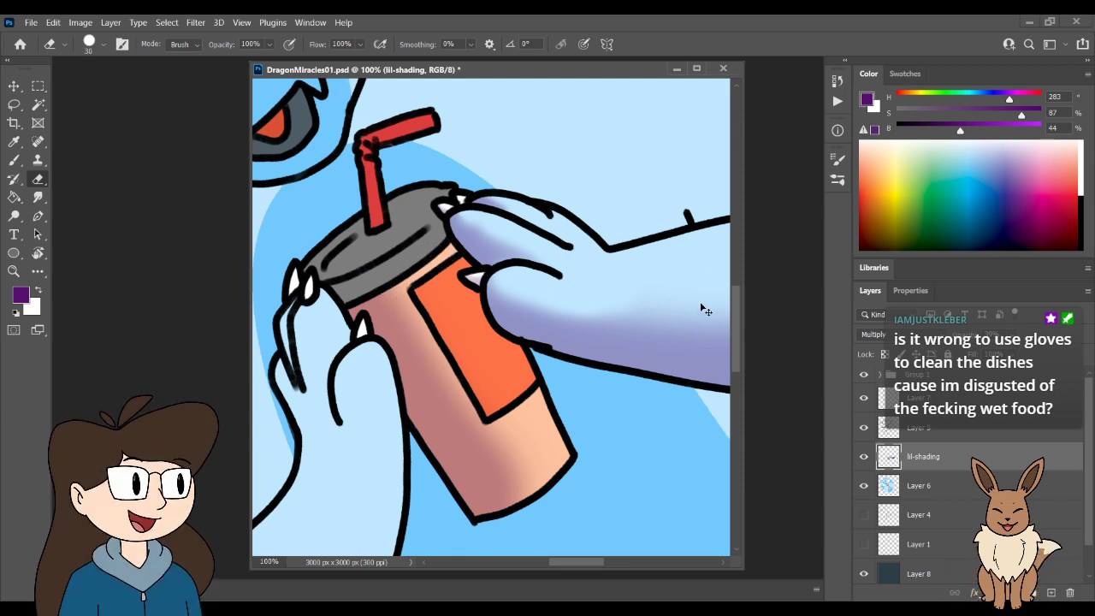
{"action": "key", "text": "b"}
{"action": "key", "text": "bracketleft"}
{"action": "key", "text": "bracketleft"}
{"action": "key", "text": "bracketleft"}
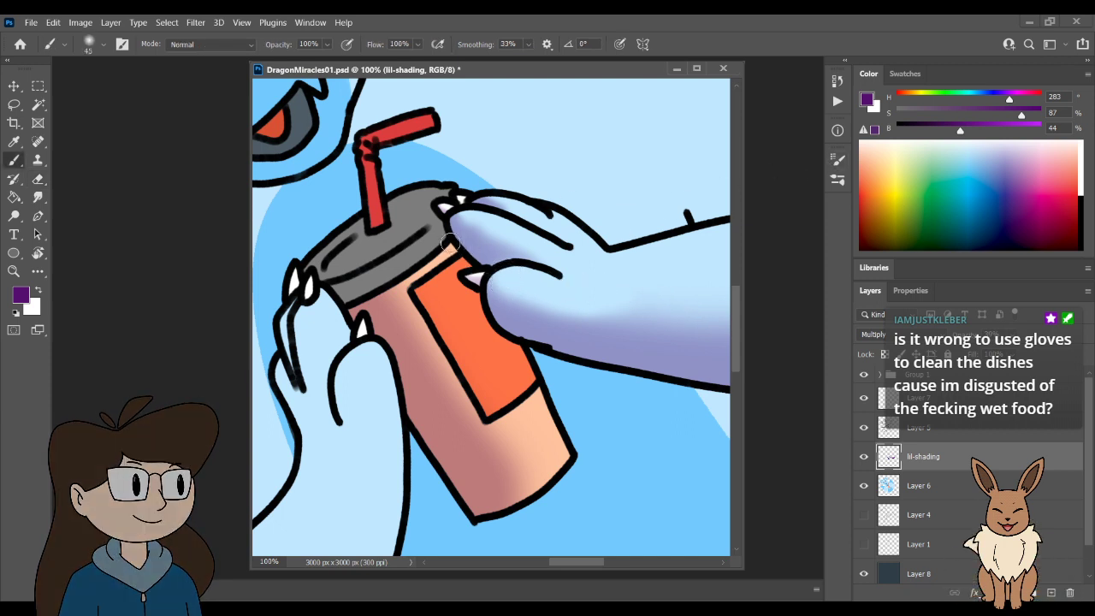
{"action": "left_click_drag", "start_coordinate": [449, 244], "coordinate": [360, 298]}
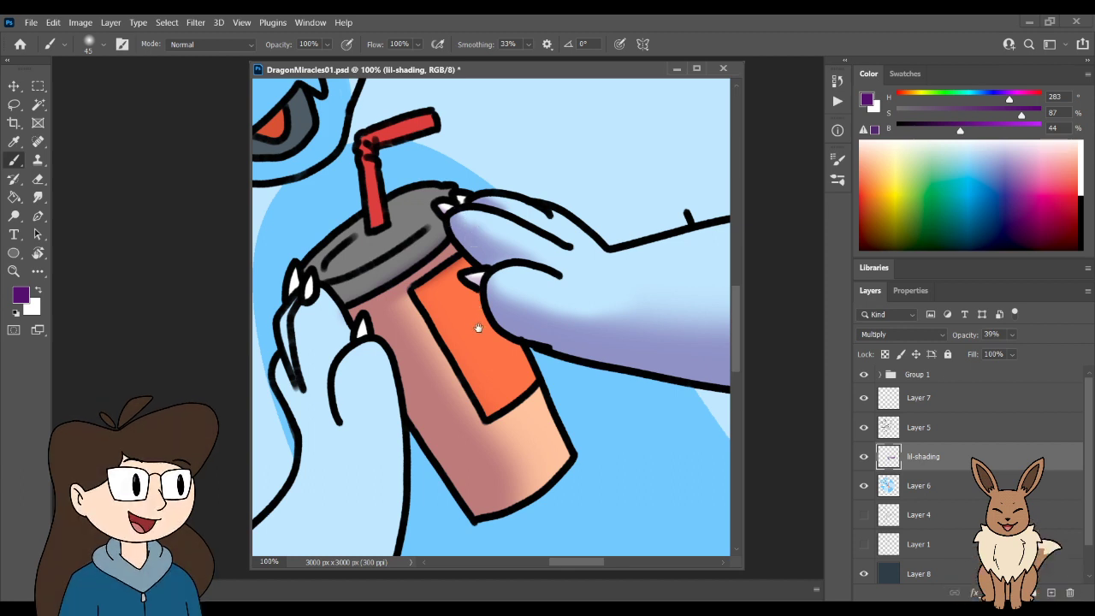
- Erase the purple spill from the cup lid's rim with a 30 px eraser, undoing the stroke that cuts into the finger's shading
{"action": "mouse_move", "coordinate": [479, 328]}
{"action": "left_mouse_down"}
{"action": "mouse_move", "coordinate": [488, 298]}
{"action": "mouse_move", "coordinate": [567, 362]}
{"action": "mouse_move", "coordinate": [562, 391]}
{"action": "left_mouse_up"}
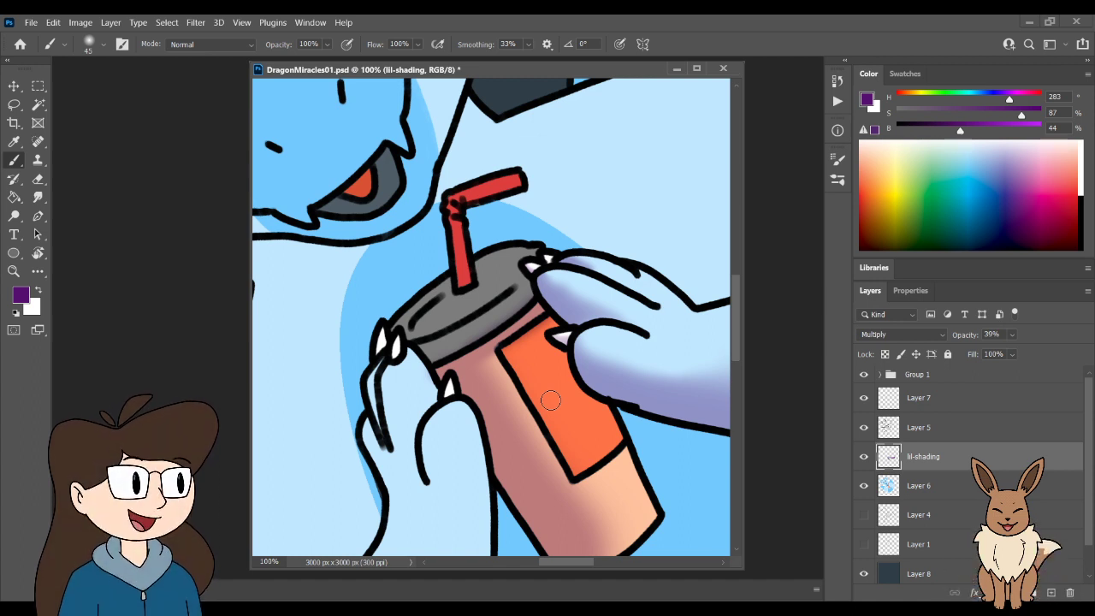
{"action": "key", "text": "ctrl+plus"}
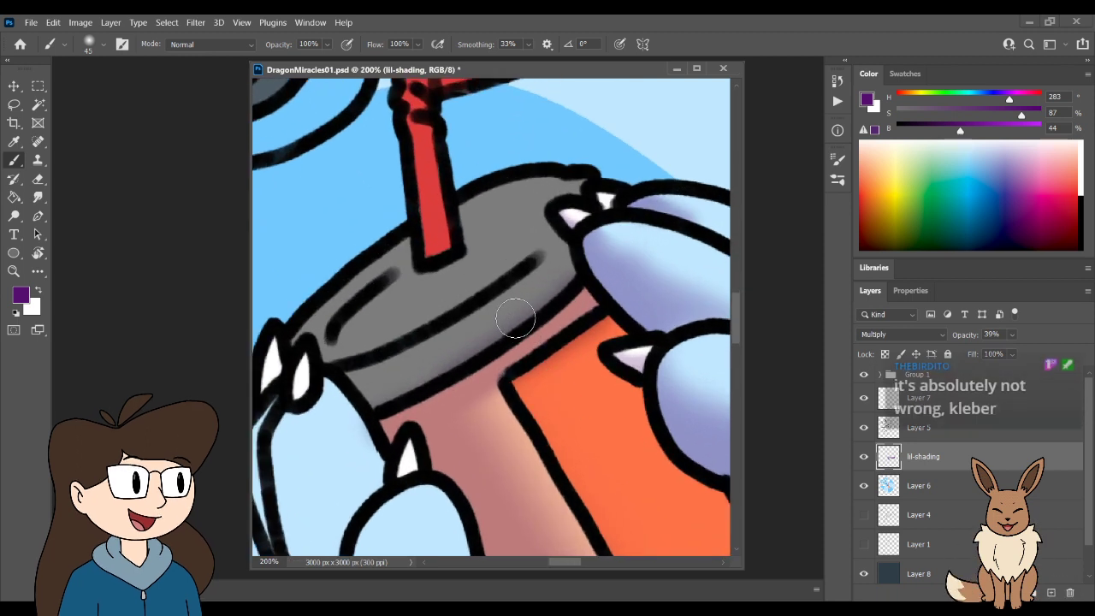
{"action": "key", "text": "e"}
{"action": "left_click_drag", "start_coordinate": [584, 267], "coordinate": [592, 246]}
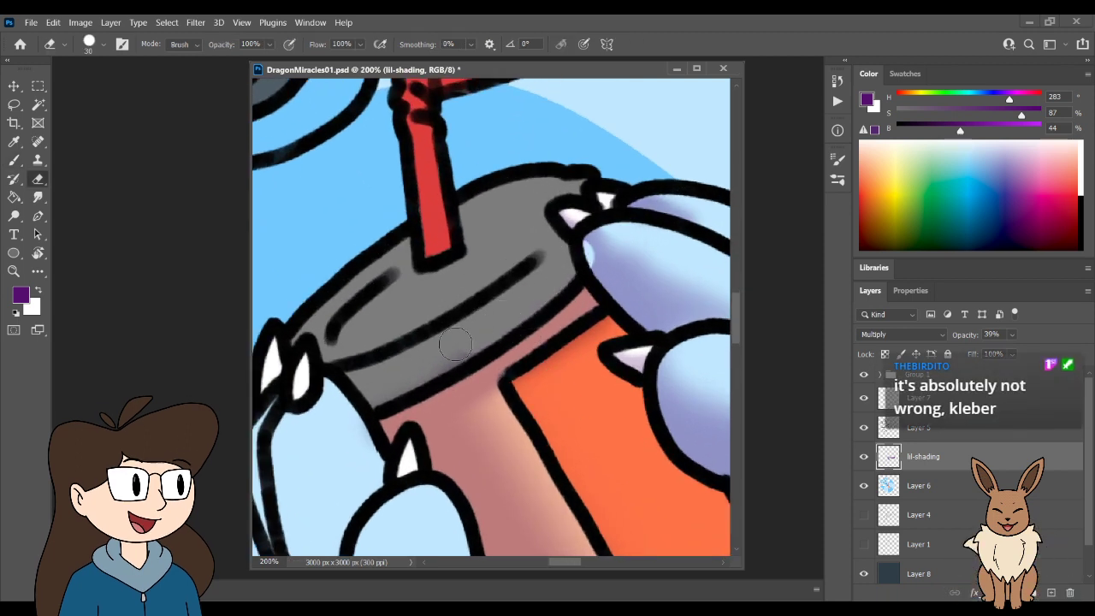
{"action": "key", "text": "ctrl+z"}
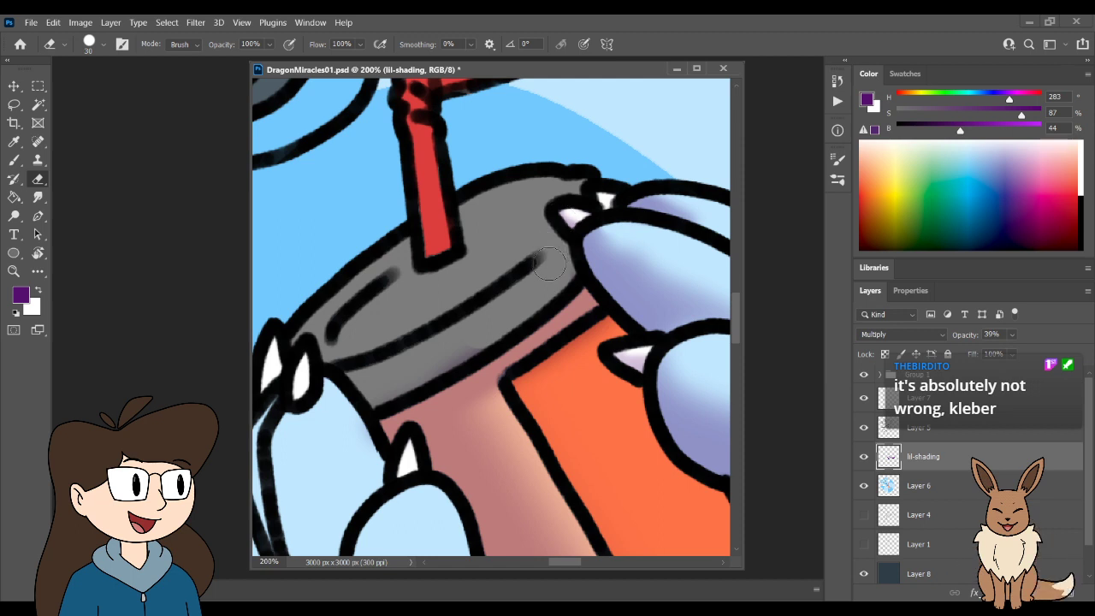
{"action": "left_click_drag", "start_coordinate": [475, 353], "coordinate": [416, 362]}
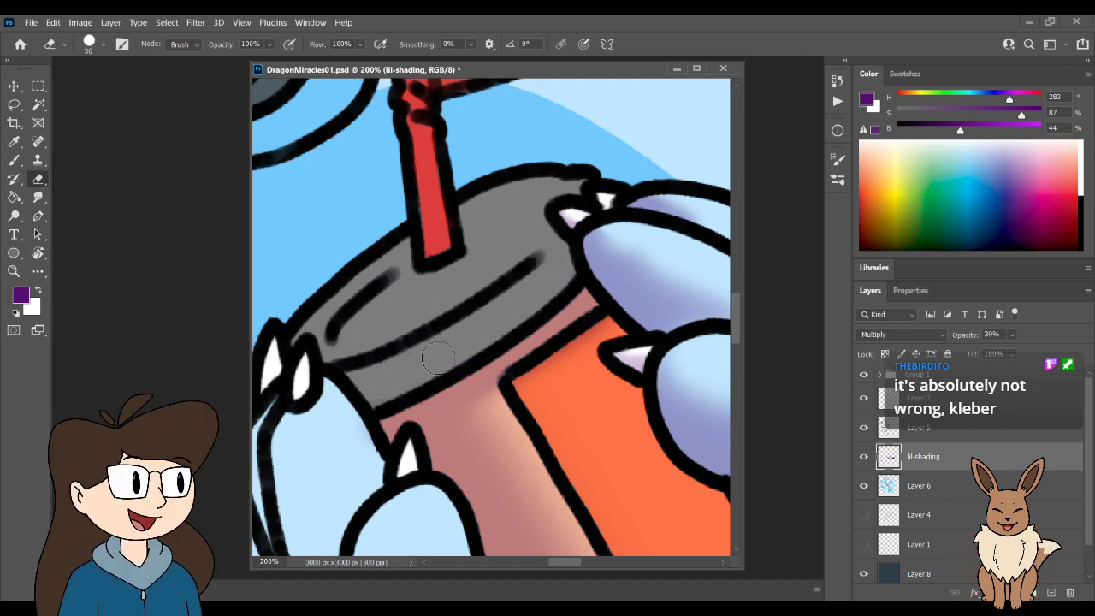
- Shade the cup lid's front rim and the short crease on its top with a 25 px purple brush, undoing the stroke beside the straw
{"action": "key", "text": "b"}
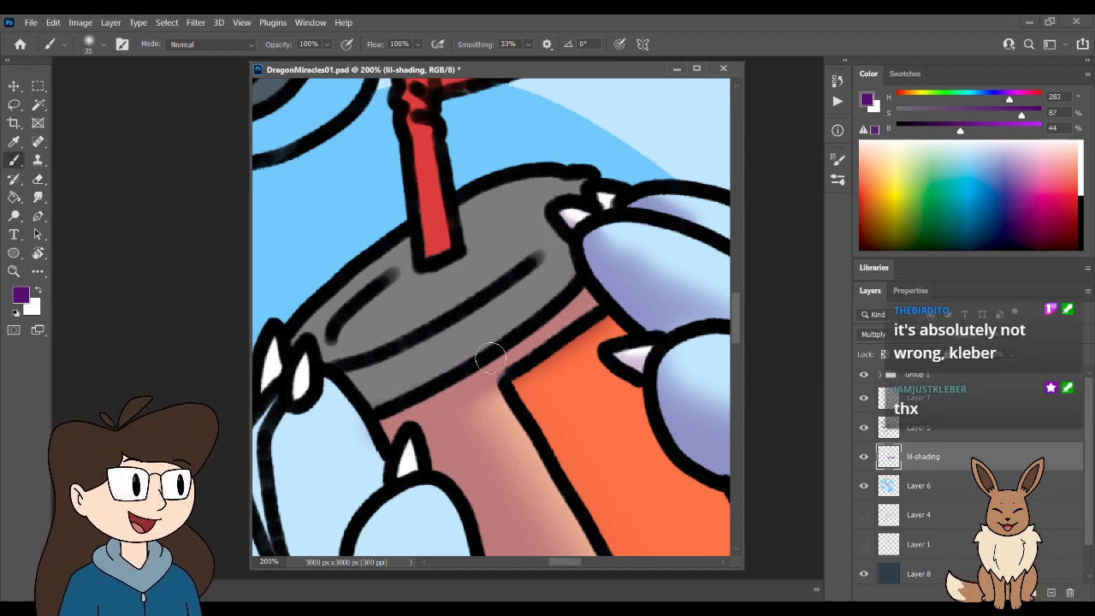
{"action": "left_click_drag", "start_coordinate": [366, 390], "coordinate": [520, 317]}
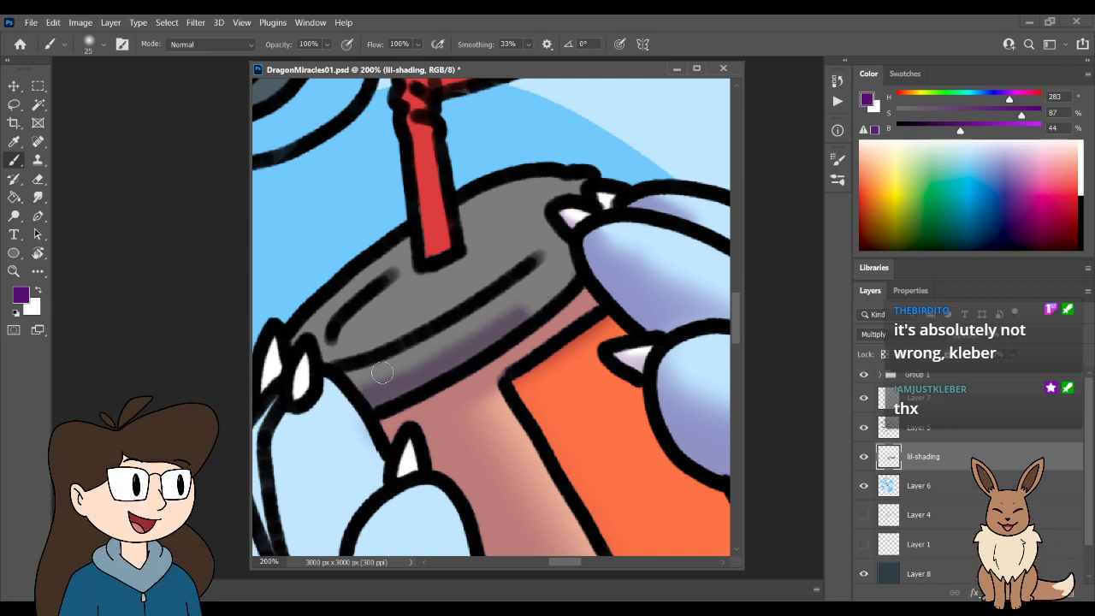
{"action": "mouse_move", "coordinate": [341, 341]}
{"action": "left_mouse_down"}
{"action": "mouse_move", "coordinate": [344, 315]}
{"action": "mouse_move", "coordinate": [394, 274]}
{"action": "mouse_move", "coordinate": [339, 339]}
{"action": "left_mouse_up"}
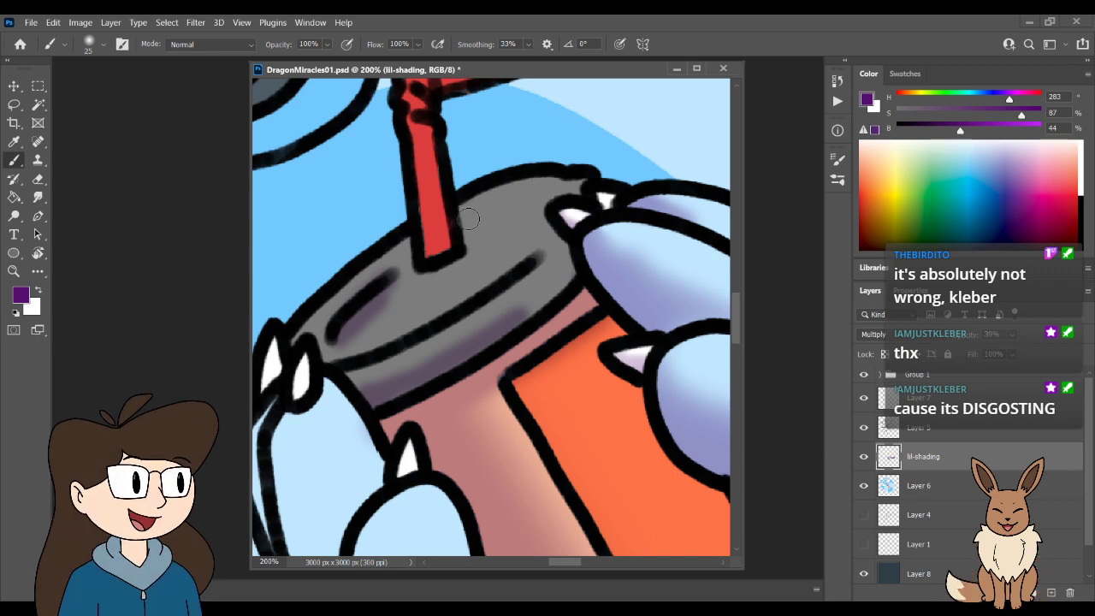
{"action": "mouse_move", "coordinate": [471, 210]}
{"action": "left_mouse_down"}
{"action": "mouse_move", "coordinate": [556, 181]}
{"action": "mouse_move", "coordinate": [578, 188]}
{"action": "left_mouse_up"}
{"action": "key", "text": "ctrl+z"}
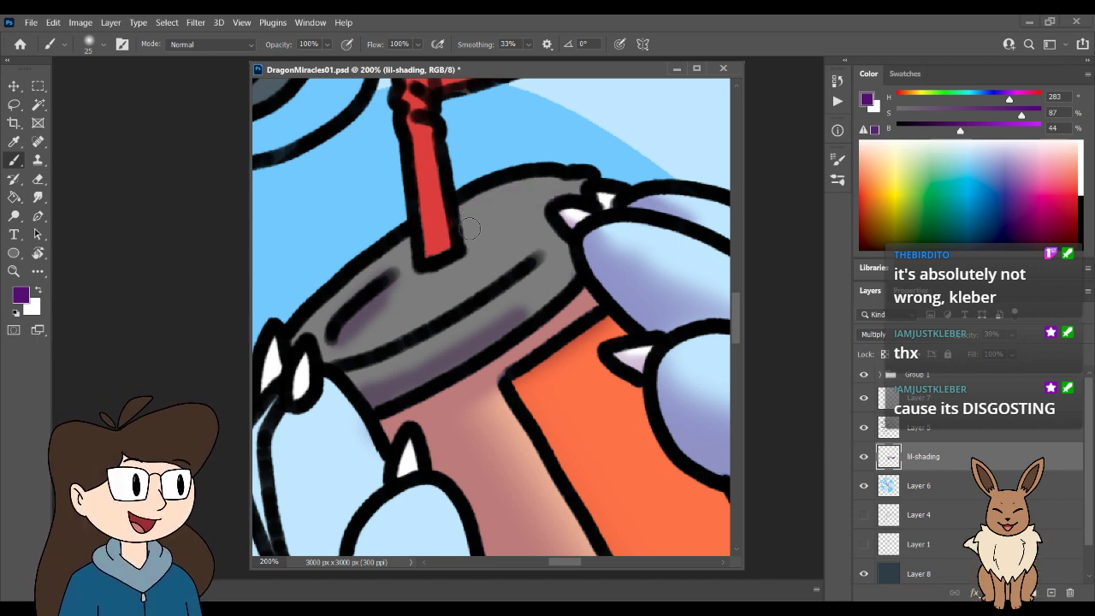
- Paint purple shading up the length of the red straw with the 25 px brush
{"action": "scroll", "coordinate": [479, 257], "scroll_direction": "up", "scroll_amount": 3}
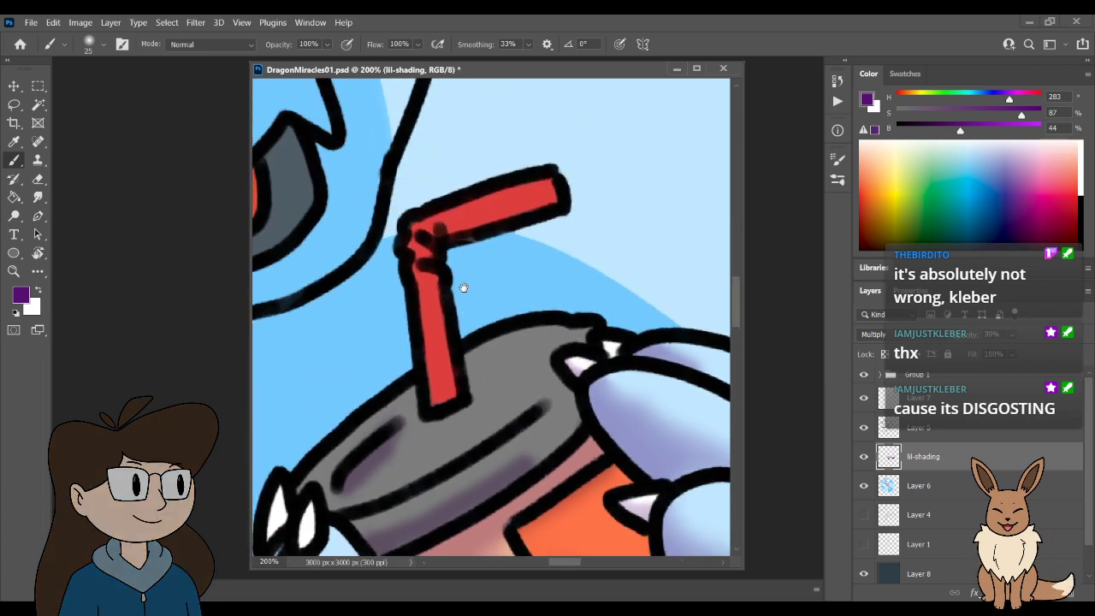
{"action": "mouse_move", "coordinate": [442, 398]}
{"action": "left_mouse_down"}
{"action": "mouse_move", "coordinate": [422, 380]}
{"action": "mouse_move", "coordinate": [432, 403]}
{"action": "mouse_move", "coordinate": [409, 305]}
{"action": "mouse_move", "coordinate": [424, 379]}
{"action": "mouse_move", "coordinate": [410, 230]}
{"action": "left_mouse_up"}
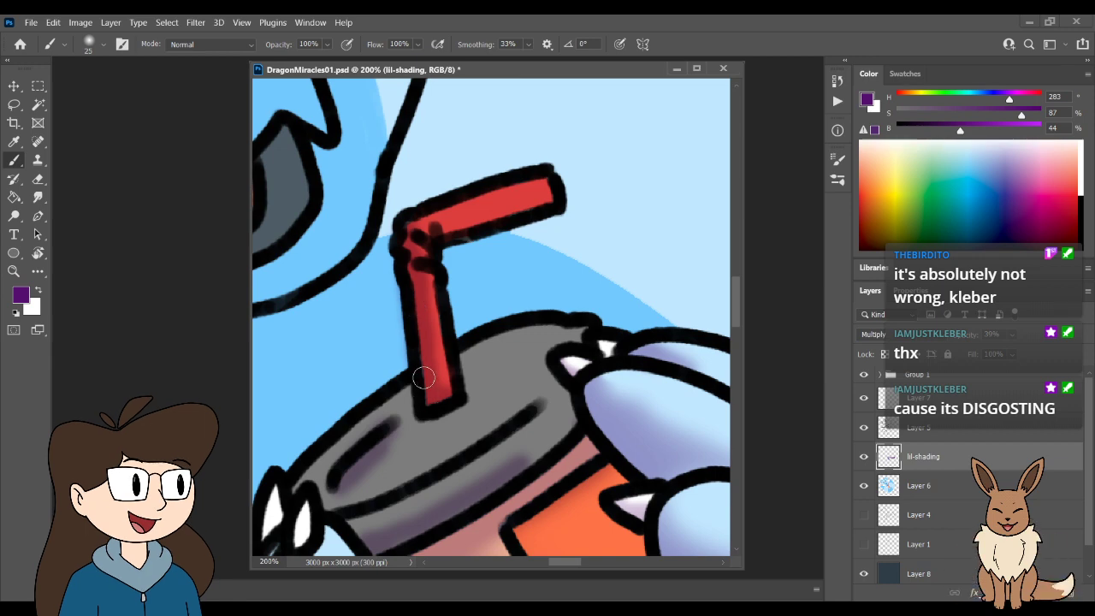
{"action": "scroll", "coordinate": [424, 378], "scroll_direction": "down", "scroll_amount": 5}
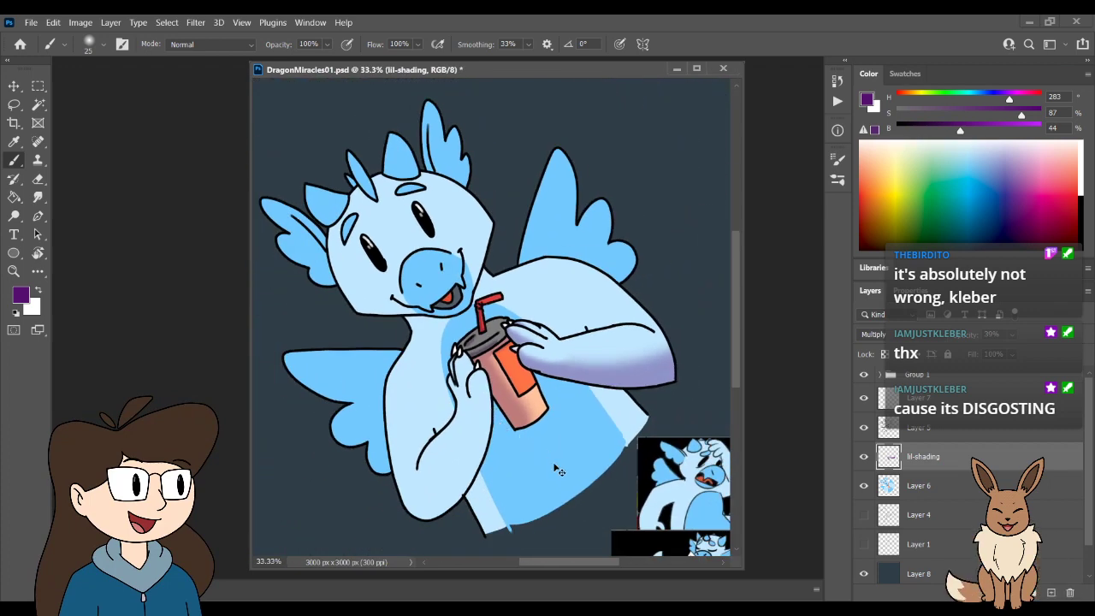
- Lasso the dragon's lower wing, following the body outline where the wing meets the arm and shoulder
{"action": "key", "text": "ctrl+plus"}
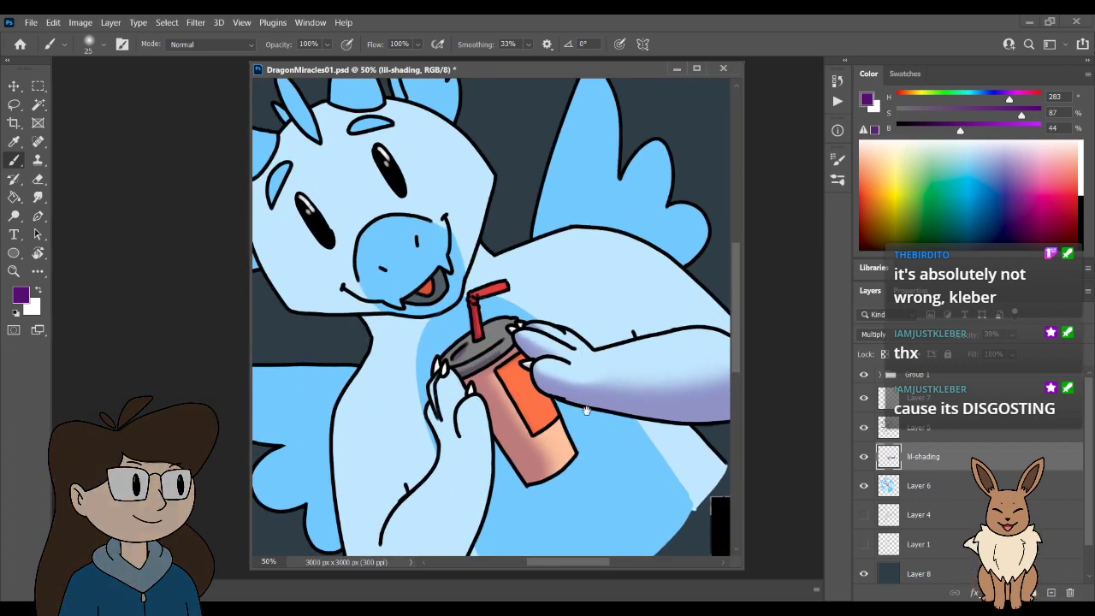
{"action": "left_click_drag", "start_coordinate": [578, 342], "coordinate": [601, 438]}
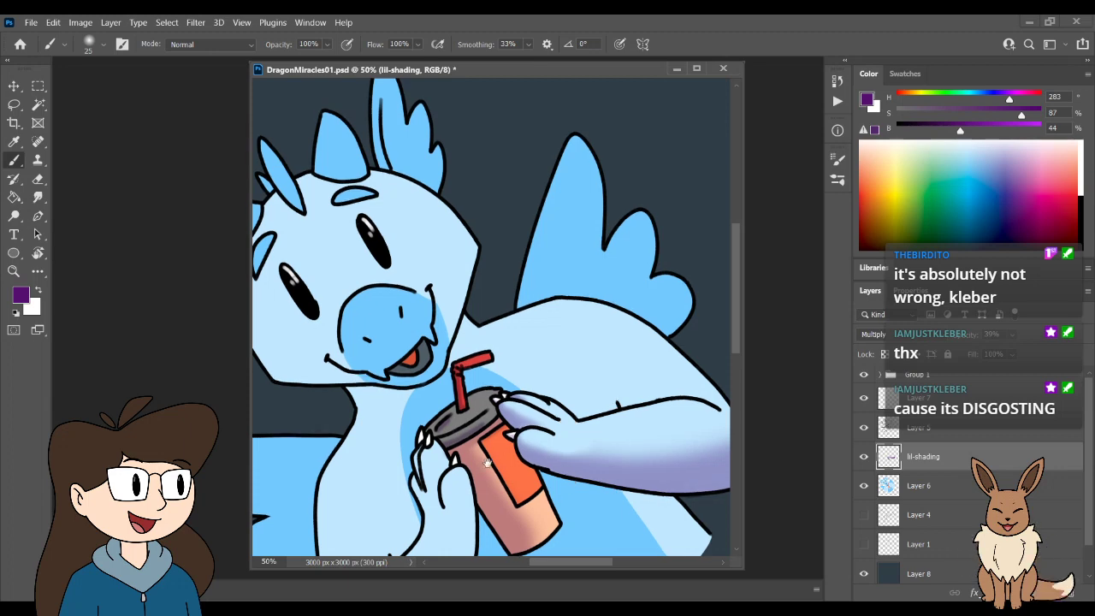
{"action": "left_click_drag", "start_coordinate": [452, 468], "coordinate": [570, 453]}
{"action": "scroll", "coordinate": [599, 497], "scroll_direction": "up", "scroll_amount": 1}
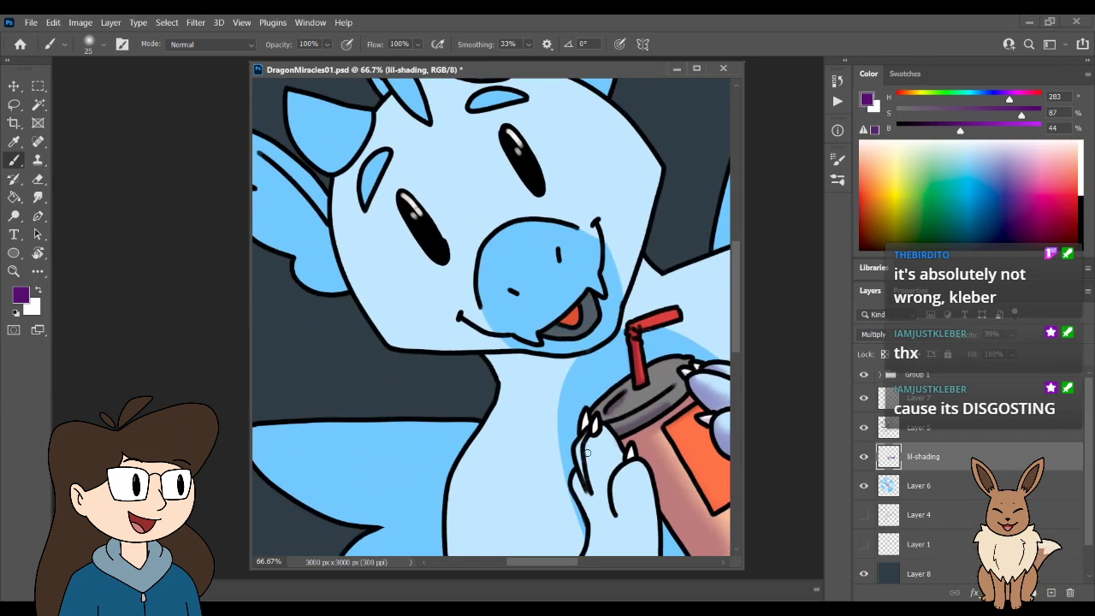
{"action": "scroll", "coordinate": [502, 379], "scroll_direction": "down", "scroll_amount": 2}
{"action": "left_click_drag", "start_coordinate": [501, 379], "coordinate": [585, 311]}
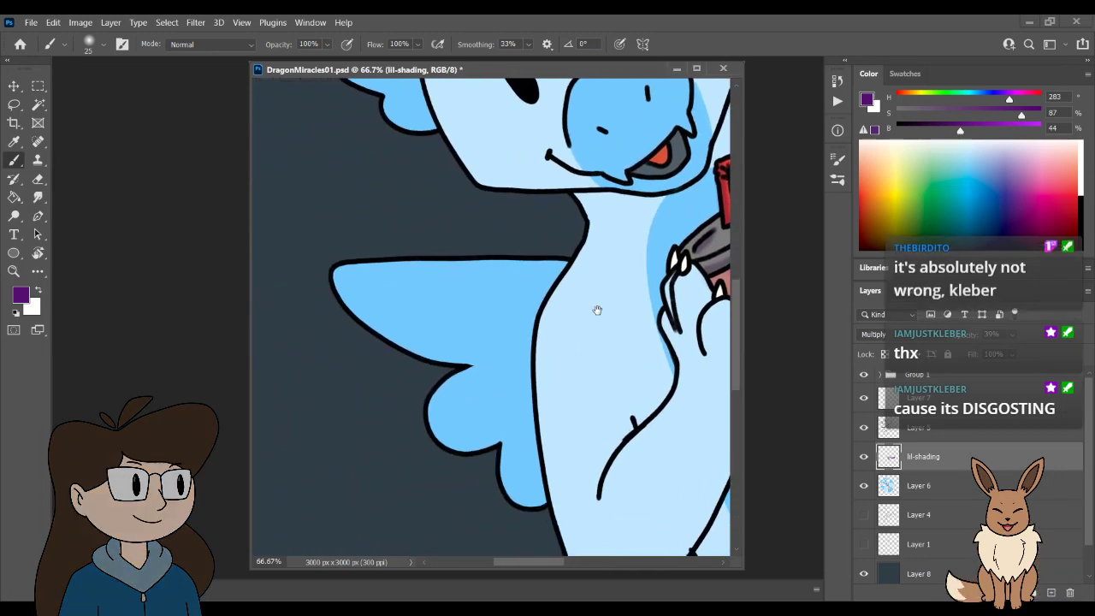
{"action": "key", "text": "l"}
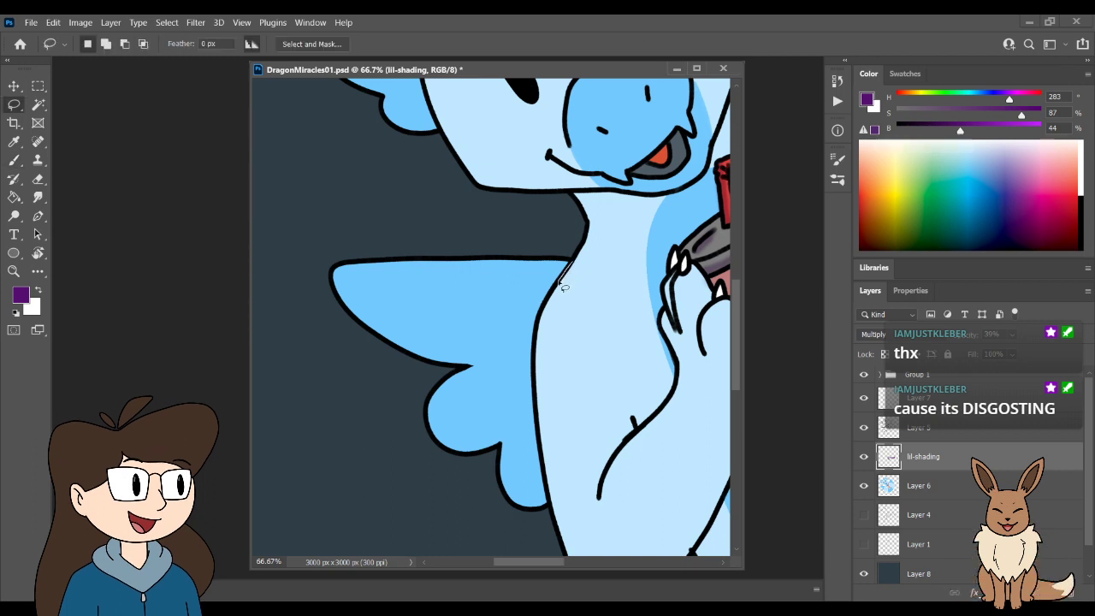
{"action": "mouse_move", "coordinate": [544, 319]}
{"action": "left_mouse_down"}
{"action": "mouse_move", "coordinate": [551, 520]}
{"action": "mouse_move", "coordinate": [491, 540]}
{"action": "mouse_move", "coordinate": [330, 394]}
{"action": "mouse_move", "coordinate": [477, 205]}
{"action": "left_mouse_up"}
{"action": "left_click_drag", "start_coordinate": [567, 236], "coordinate": [569, 248]}
- Enlarge the brush to 400 px and cover the whole selected wing with purple shading
{"action": "key", "text": "b"}
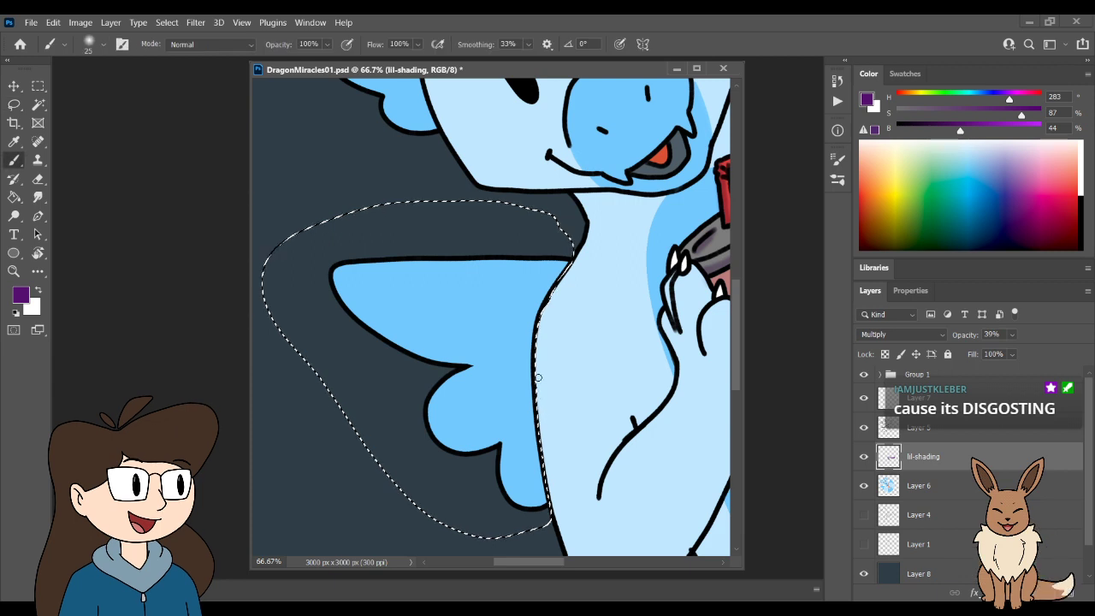
{"action": "key", "text": "bracketright"}
{"action": "key", "text": "bracketright"}
{"action": "key", "text": "bracketright"}
{"action": "key", "text": "bracketright"}
{"action": "key", "text": "bracketright"}
{"action": "key", "text": "bracketright"}
{"action": "key", "text": "bracketright"}
{"action": "key", "text": "bracketright"}
{"action": "key", "text": "bracketright"}
{"action": "key", "text": "bracketright"}
{"action": "key", "text": "bracketright"}
{"action": "key", "text": "bracketright"}
{"action": "mouse_move", "coordinate": [513, 232]}
{"action": "left_mouse_down"}
{"action": "mouse_move", "coordinate": [387, 240]}
{"action": "mouse_move", "coordinate": [570, 295]}
{"action": "left_mouse_up"}
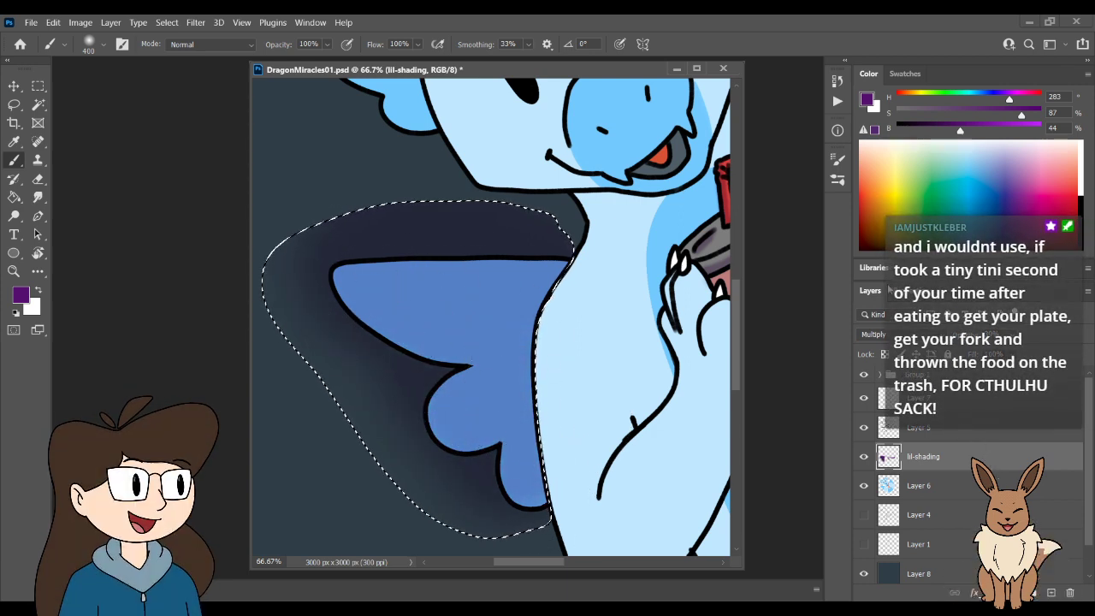
- Clip the lil-shading layer to Layer 6 and deselect the wing area
{"action": "left_click", "coordinate": [984, 471], "text": "alt"}
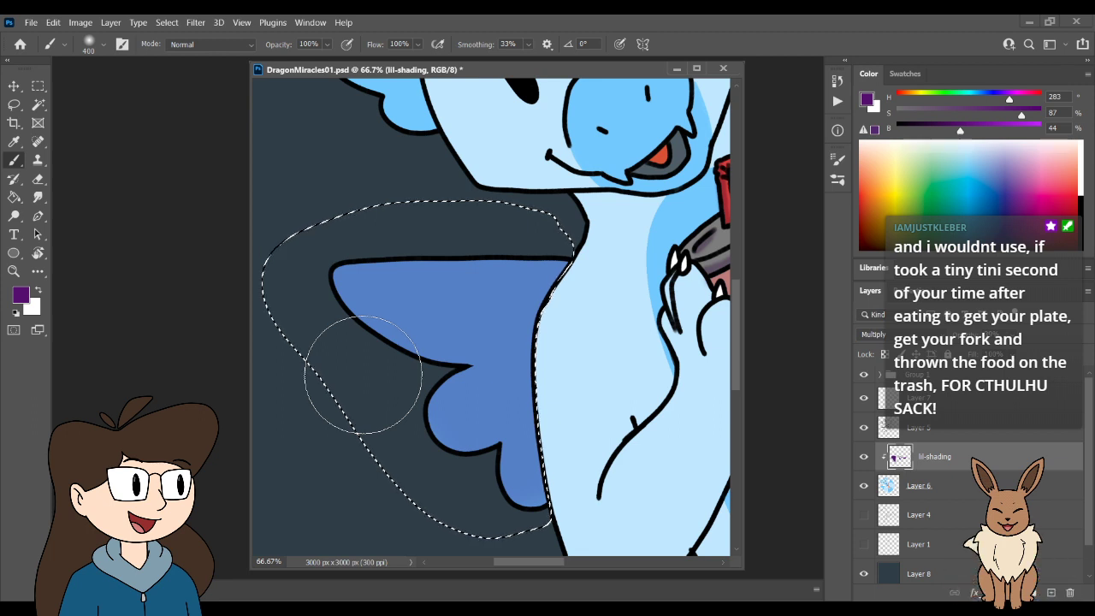
{"action": "key", "text": "l"}
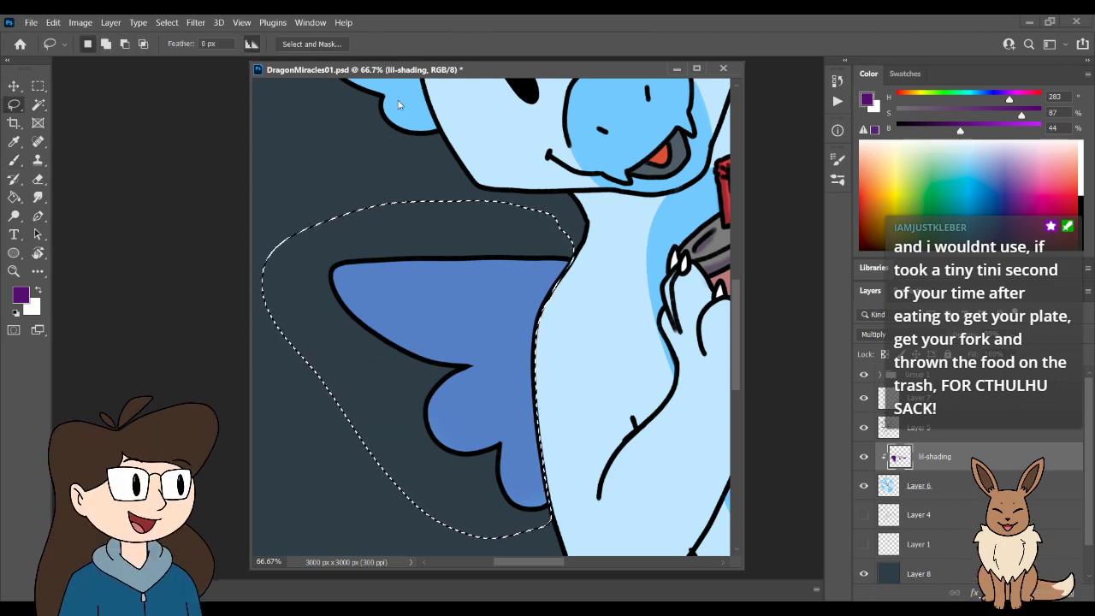
{"action": "left_click", "coordinate": [418, 297]}
- Undo a hard 100 px eraser stroke and lighten the lower wing's upper edge with a soft 175 px eraser instead
{"action": "key", "text": "e"}
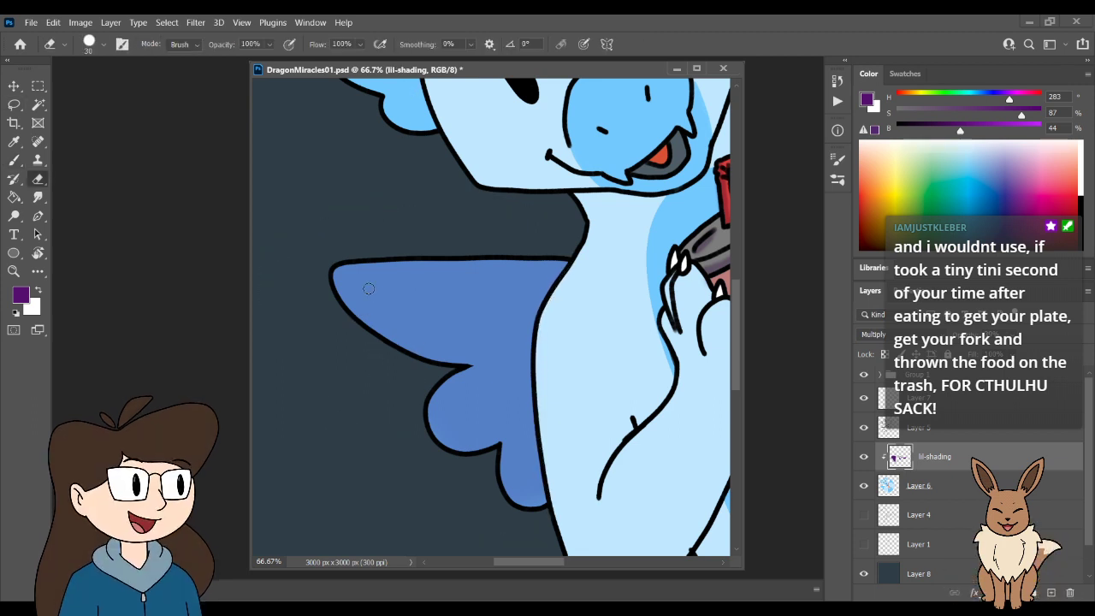
{"action": "key", "text": "bracketright"}
{"action": "key", "text": "bracketright"}
{"action": "key", "text": "bracketright"}
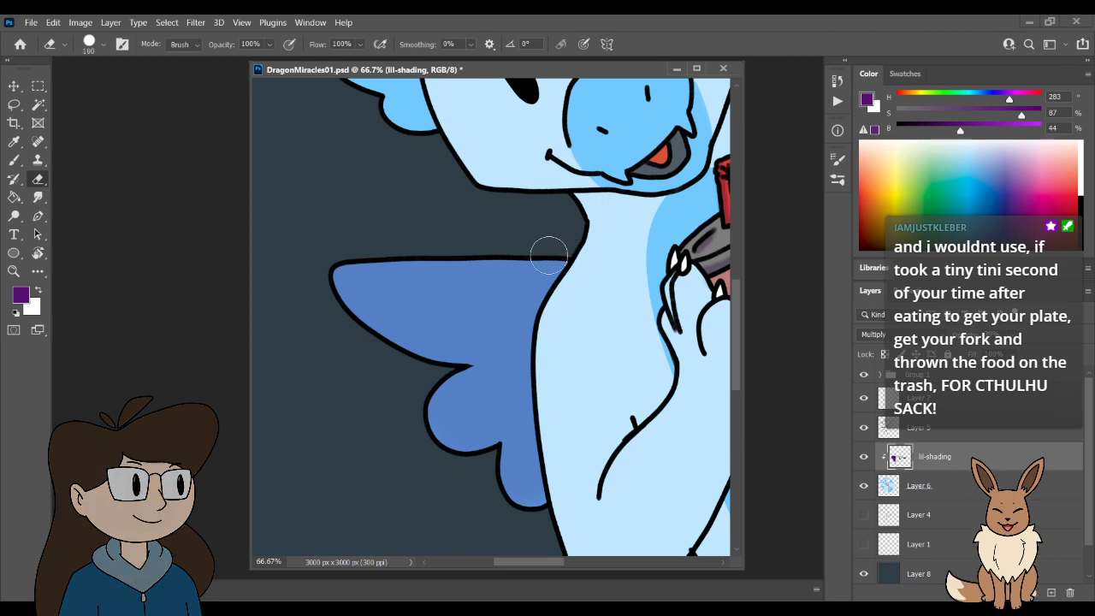
{"action": "left_click_drag", "start_coordinate": [451, 258], "coordinate": [304, 278]}
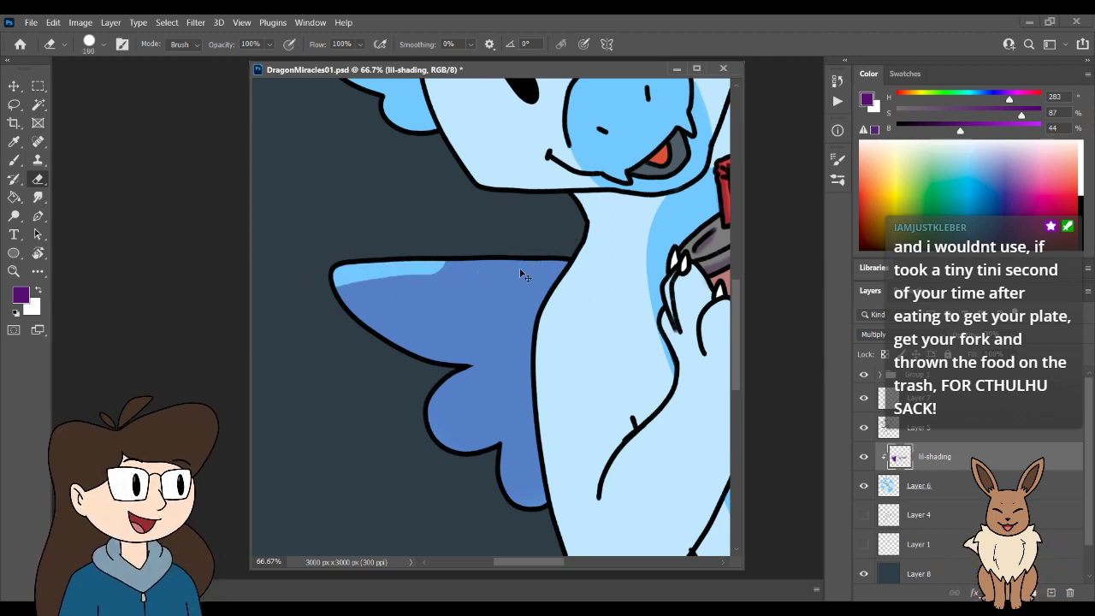
{"action": "key", "text": "ctrl+z"}
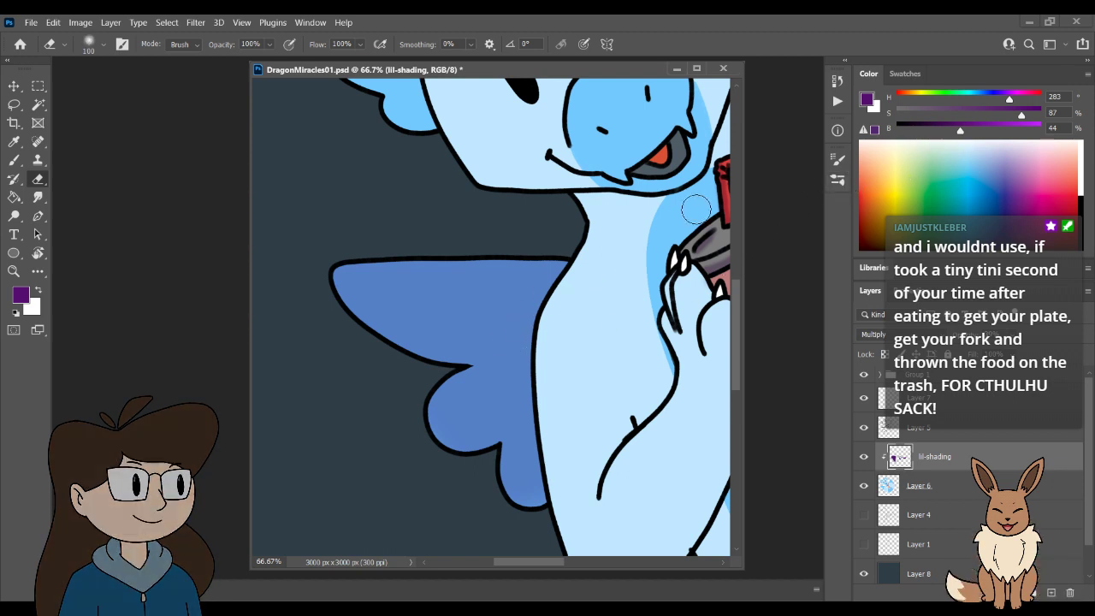
{"action": "key", "text": "bracketright"}
{"action": "key", "text": "bracketright"}
{"action": "key", "text": "bracketright"}
{"action": "left_click_drag", "start_coordinate": [320, 256], "coordinate": [555, 261]}
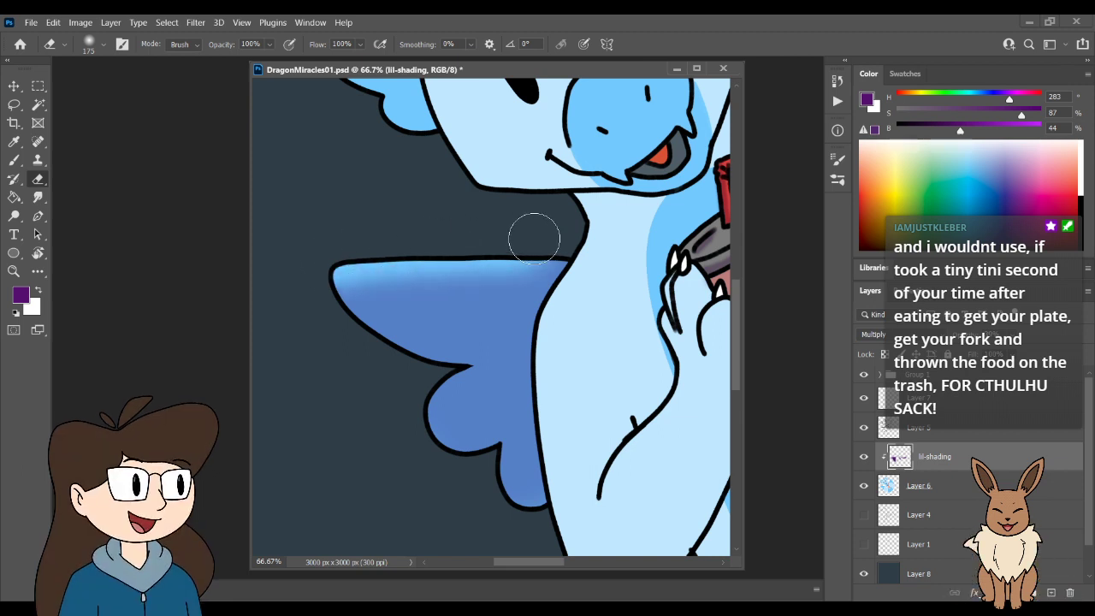
- Erase the purple from the lower wing's tip and middle lobe with the soft 175 px eraser, undoing the last stroke toward the body
{"action": "scroll", "coordinate": [378, 272], "scroll_direction": "up", "scroll_amount": 3}
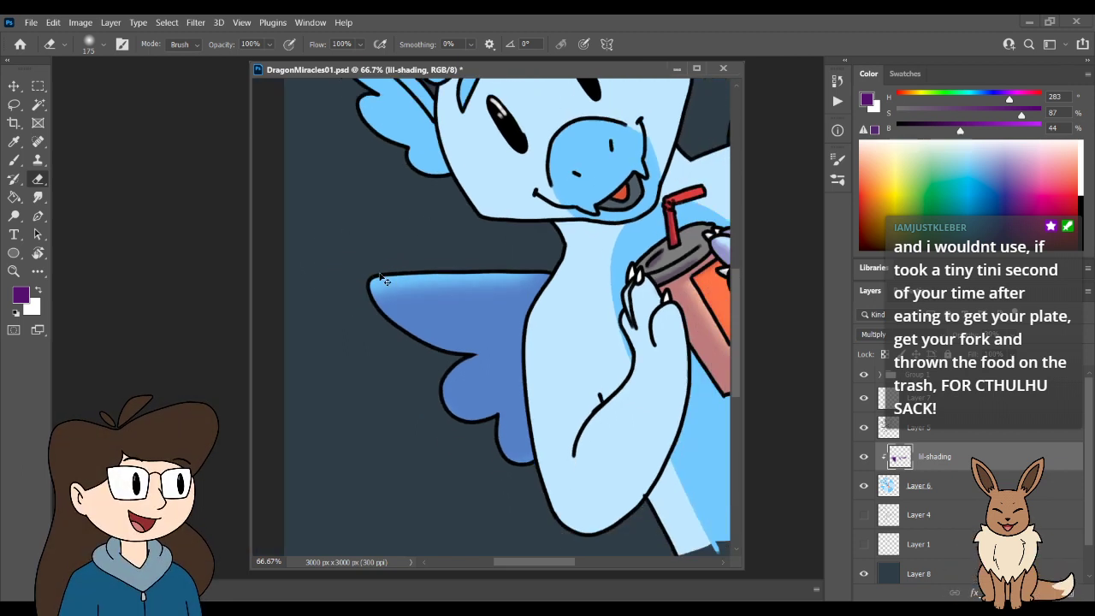
{"action": "scroll", "coordinate": [587, 310], "scroll_direction": "down", "scroll_amount": 2}
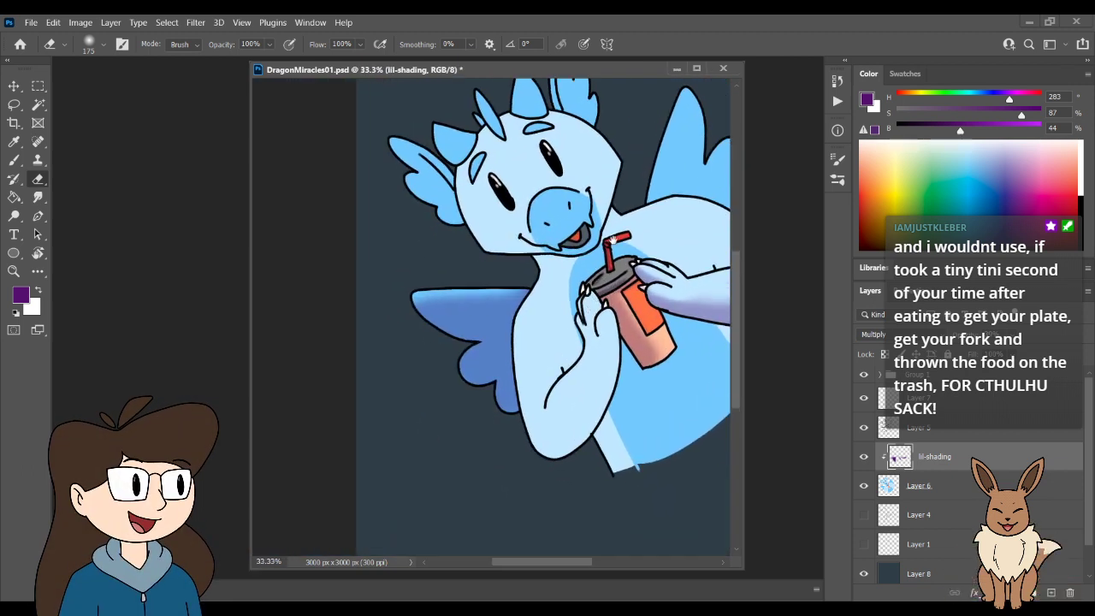
{"action": "scroll", "coordinate": [504, 321], "scroll_direction": "up", "scroll_amount": 2}
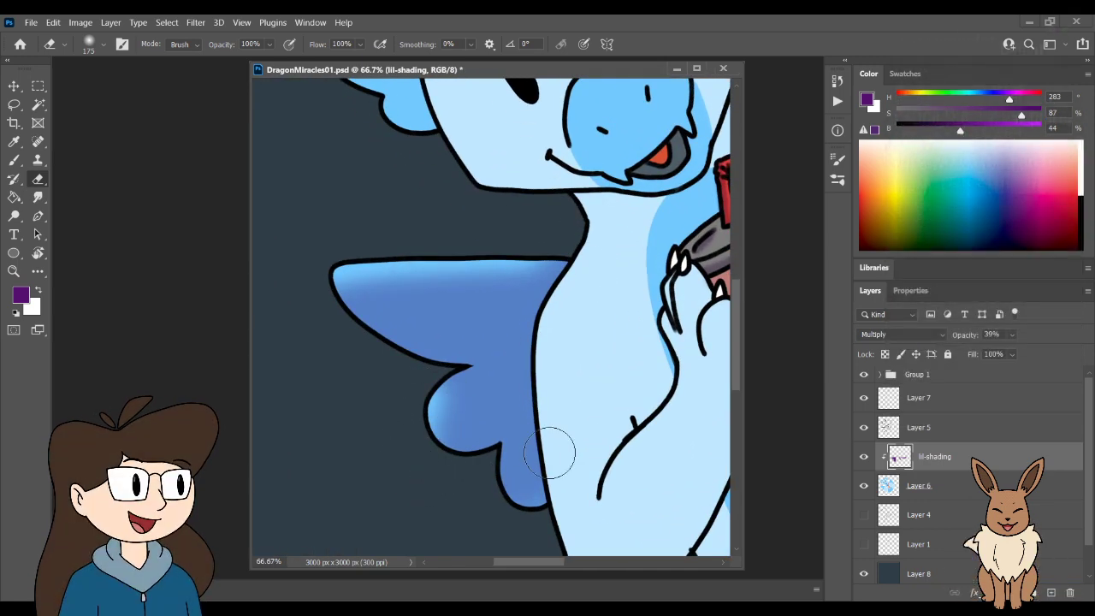
{"action": "scroll", "coordinate": [555, 455], "scroll_direction": "left", "scroll_amount": 2}
{"action": "scroll", "coordinate": [551, 456], "scroll_direction": "down", "scroll_amount": 2}
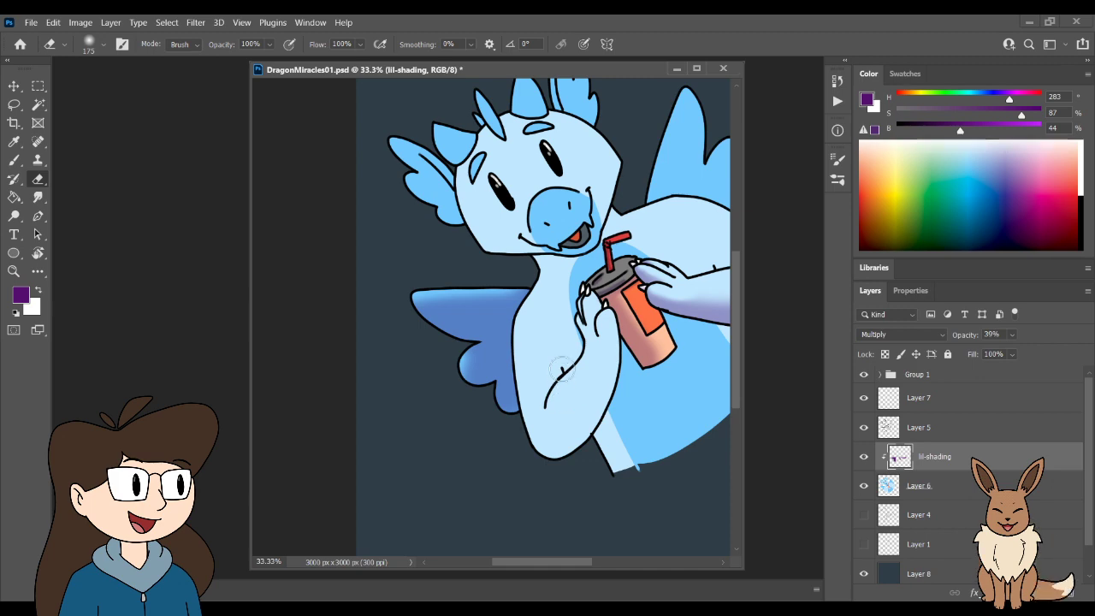
{"action": "left_click_drag", "start_coordinate": [568, 288], "coordinate": [531, 350]}
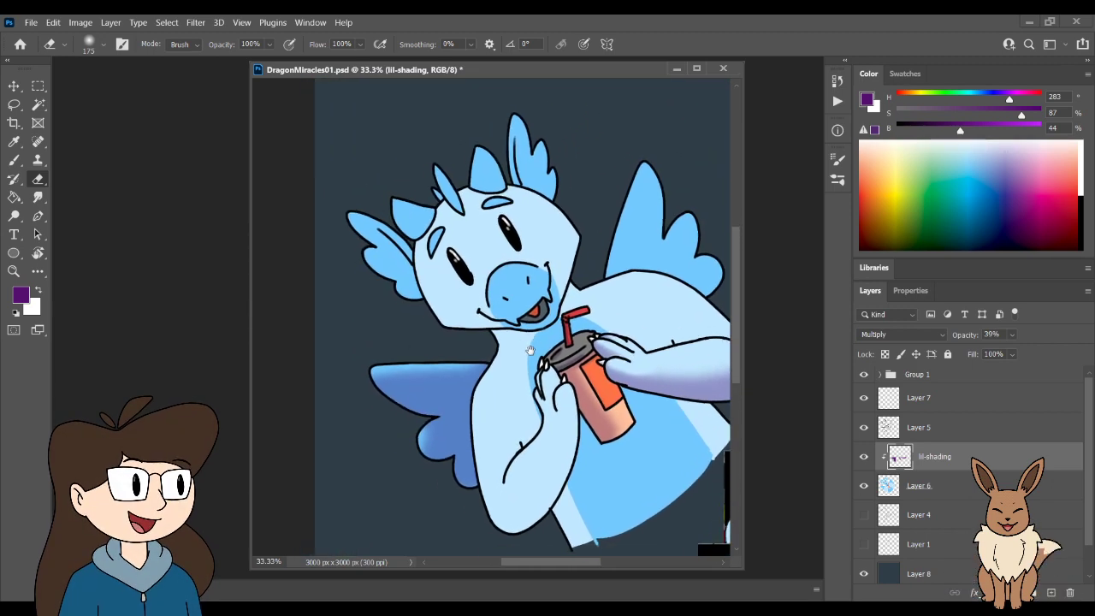
{"action": "scroll", "coordinate": [531, 350], "scroll_direction": "up", "scroll_amount": 2}
{"action": "left_click_drag", "start_coordinate": [505, 416], "coordinate": [596, 279]}
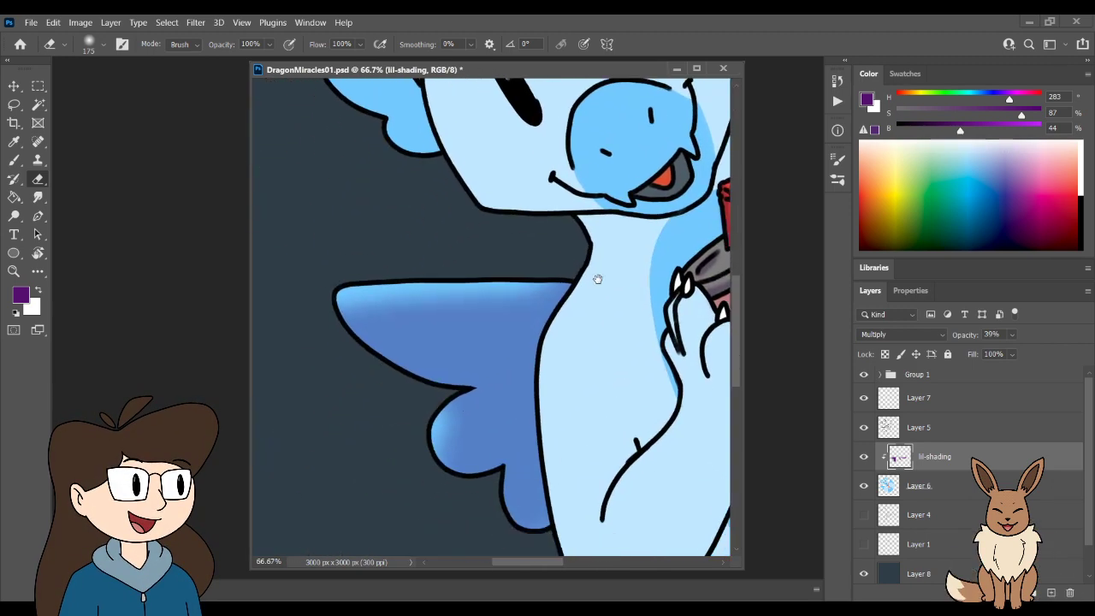
{"action": "mouse_move", "coordinate": [408, 244]}
{"action": "left_mouse_down"}
{"action": "mouse_move", "coordinate": [457, 236]}
{"action": "mouse_move", "coordinate": [419, 261]}
{"action": "mouse_move", "coordinate": [549, 212]}
{"action": "left_mouse_up"}
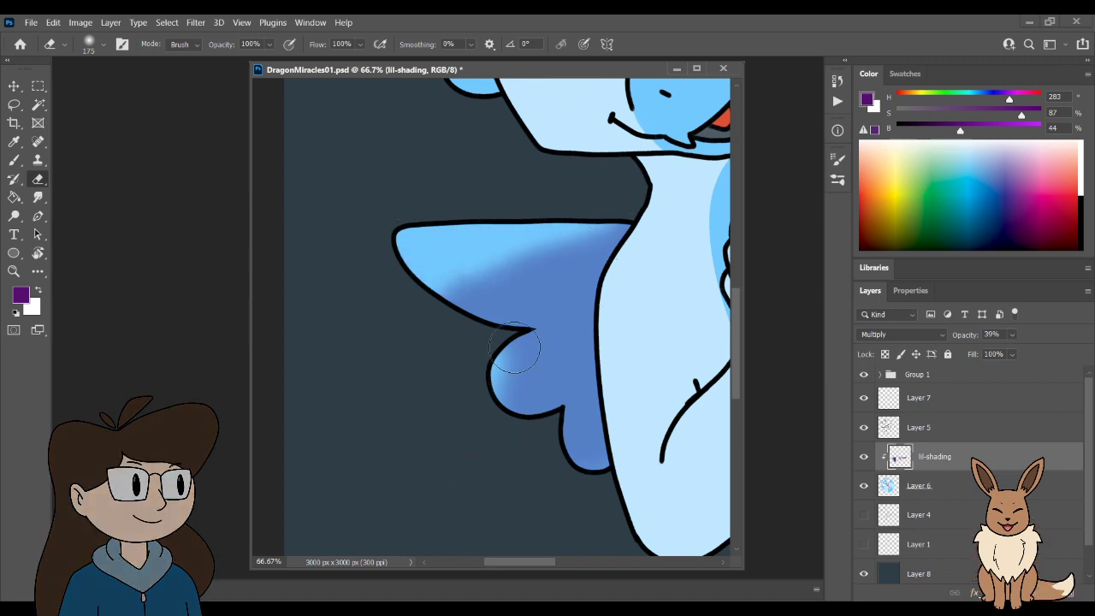
{"action": "mouse_move", "coordinate": [425, 317]}
{"action": "left_mouse_down"}
{"action": "mouse_move", "coordinate": [512, 259]}
{"action": "mouse_move", "coordinate": [470, 339]}
{"action": "mouse_move", "coordinate": [517, 353]}
{"action": "mouse_move", "coordinate": [504, 356]}
{"action": "mouse_move", "coordinate": [509, 410]}
{"action": "left_mouse_up"}
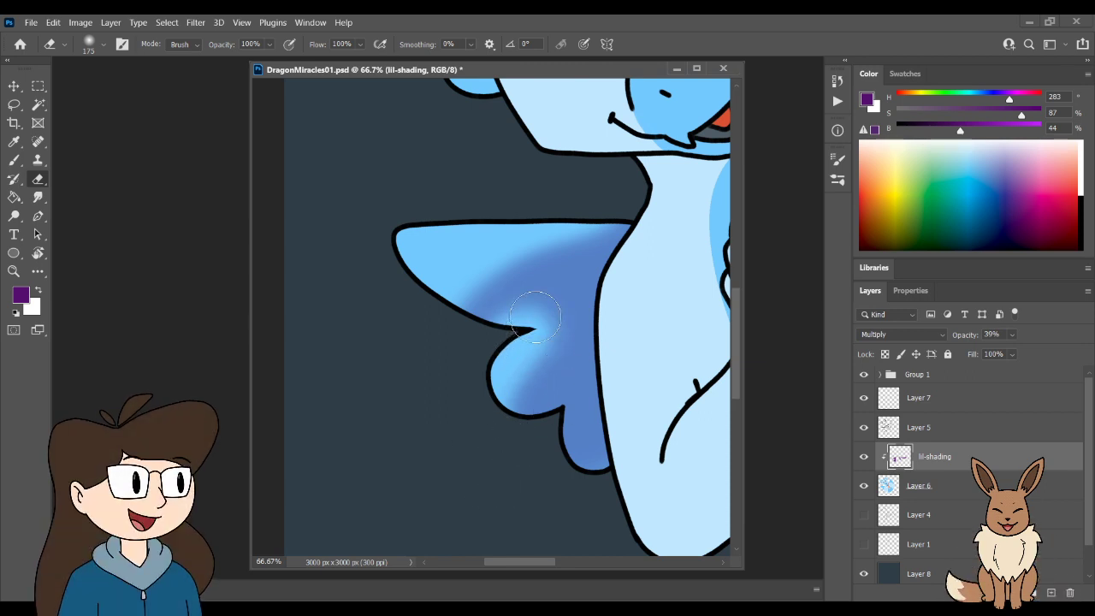
{"action": "mouse_move", "coordinate": [506, 288]}
{"action": "left_mouse_down"}
{"action": "mouse_move", "coordinate": [574, 277]}
{"action": "mouse_move", "coordinate": [590, 295]}
{"action": "left_mouse_up"}
{"action": "key", "text": "ctrl+z"}
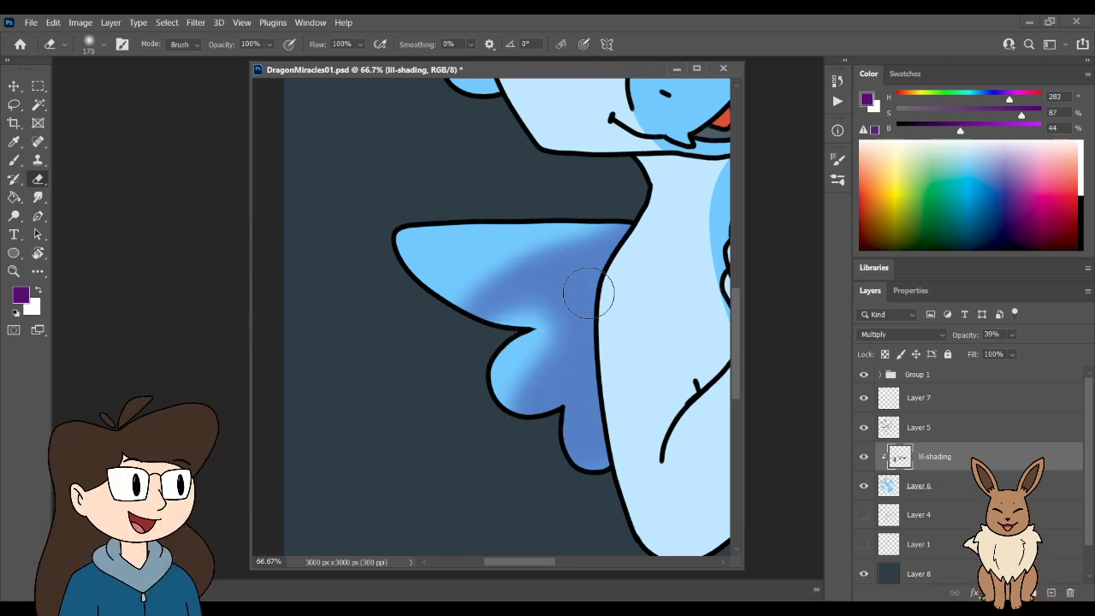
- Repaint purple over the lower wing's center and middle lobe with a 150 px brush, keeping a light rim along the outer edges
{"action": "key", "text": "b"}
{"action": "key", "text": "bracketleft"}
{"action": "key", "text": "bracketleft"}
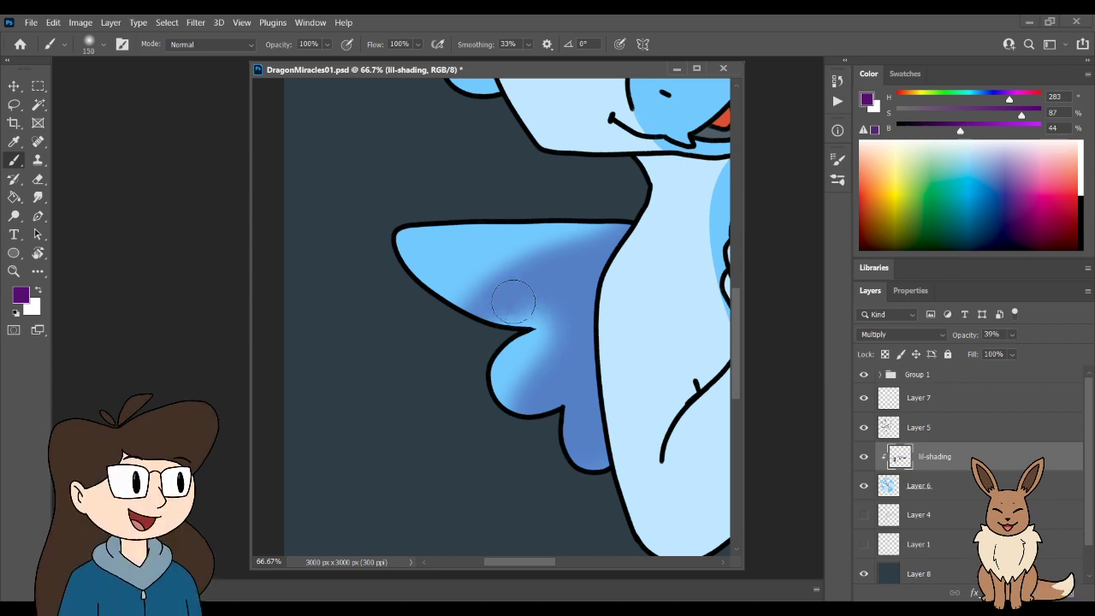
{"action": "mouse_move", "coordinate": [514, 294]}
{"action": "left_mouse_down"}
{"action": "mouse_move", "coordinate": [610, 292]}
{"action": "mouse_move", "coordinate": [489, 298]}
{"action": "mouse_move", "coordinate": [576, 308]}
{"action": "mouse_move", "coordinate": [524, 289]}
{"action": "mouse_move", "coordinate": [567, 310]}
{"action": "mouse_move", "coordinate": [576, 290]}
{"action": "mouse_move", "coordinate": [546, 305]}
{"action": "mouse_move", "coordinate": [592, 313]}
{"action": "left_mouse_up"}
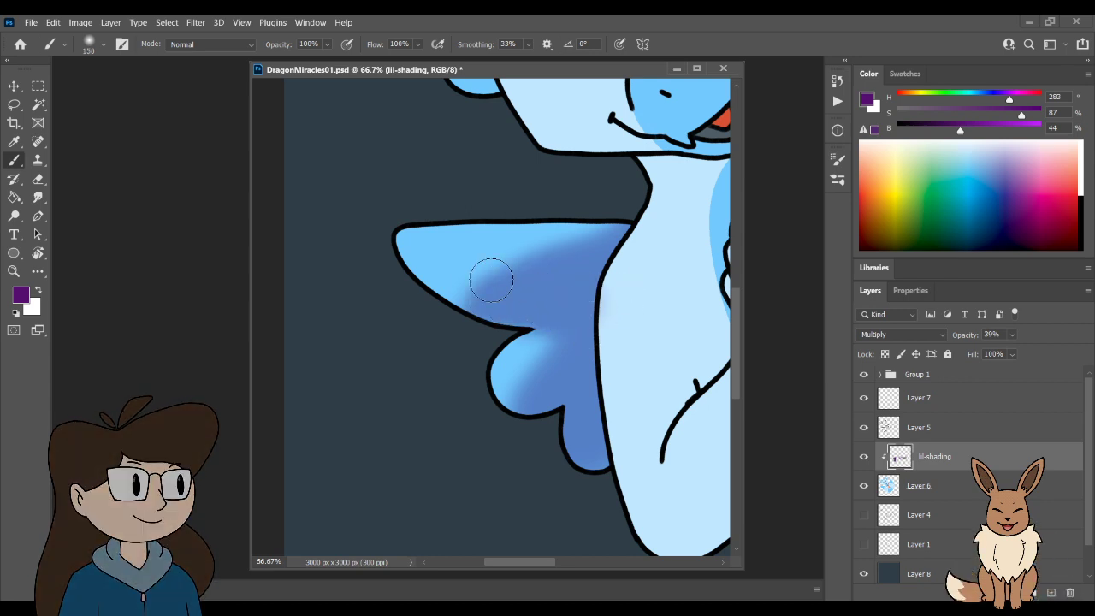
{"action": "mouse_move", "coordinate": [489, 276]}
{"action": "left_mouse_down"}
{"action": "mouse_move", "coordinate": [584, 262]}
{"action": "mouse_move", "coordinate": [594, 247]}
{"action": "mouse_move", "coordinate": [444, 264]}
{"action": "mouse_move", "coordinate": [504, 301]}
{"action": "mouse_move", "coordinate": [443, 263]}
{"action": "mouse_move", "coordinate": [579, 277]}
{"action": "left_mouse_up"}
{"action": "mouse_move", "coordinate": [550, 355]}
{"action": "left_mouse_down"}
{"action": "mouse_move", "coordinate": [532, 388]}
{"action": "mouse_move", "coordinate": [548, 354]}
{"action": "left_mouse_up"}
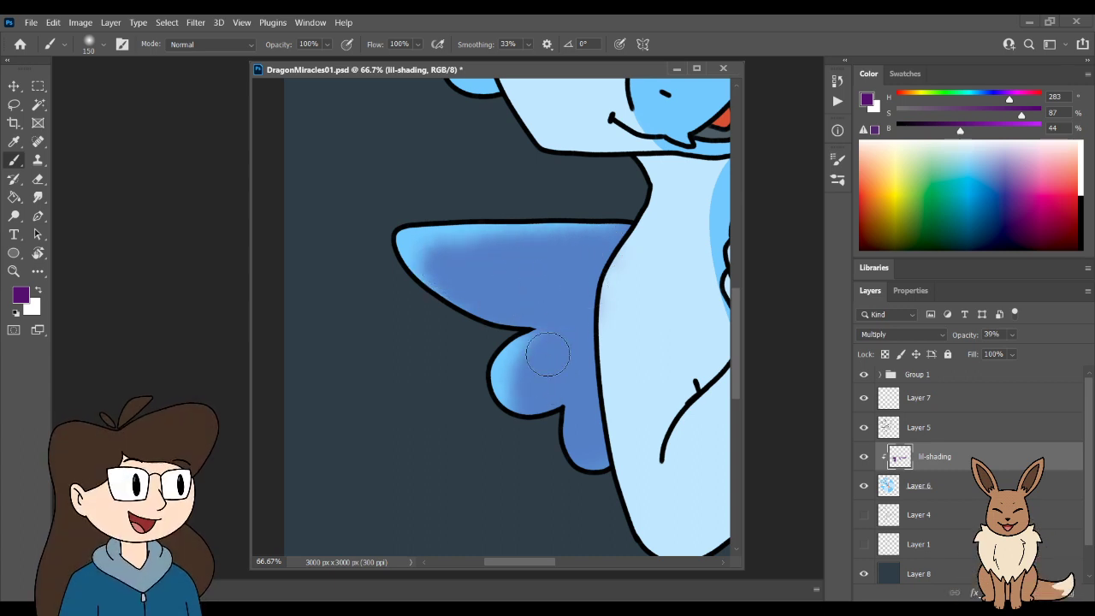
{"action": "scroll", "coordinate": [563, 330], "scroll_direction": "down", "scroll_amount": 3}
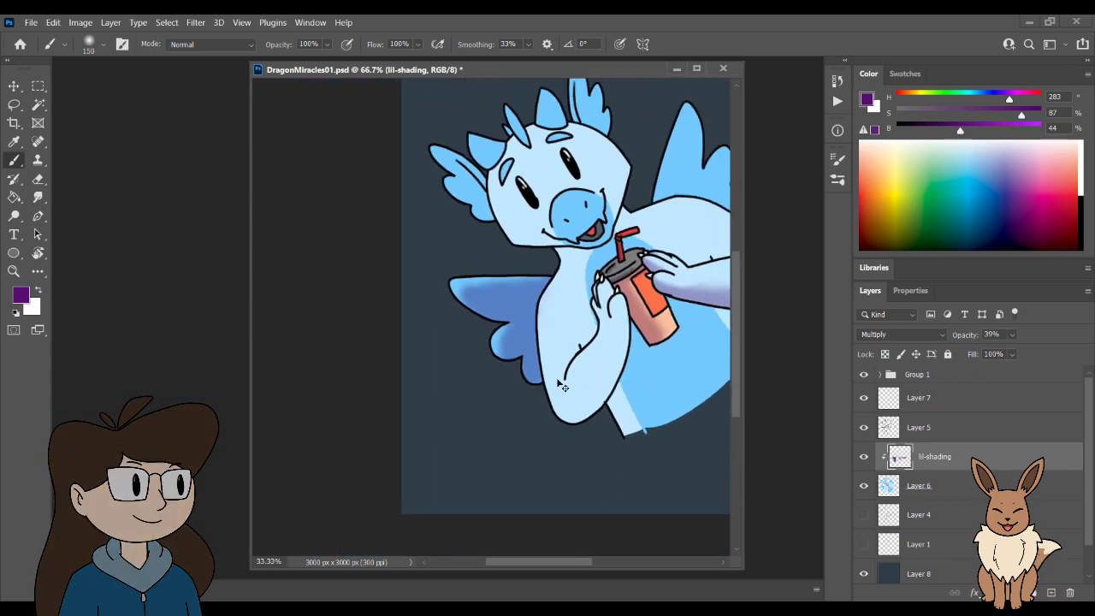
{"action": "left_click_drag", "start_coordinate": [633, 274], "coordinate": [566, 374]}
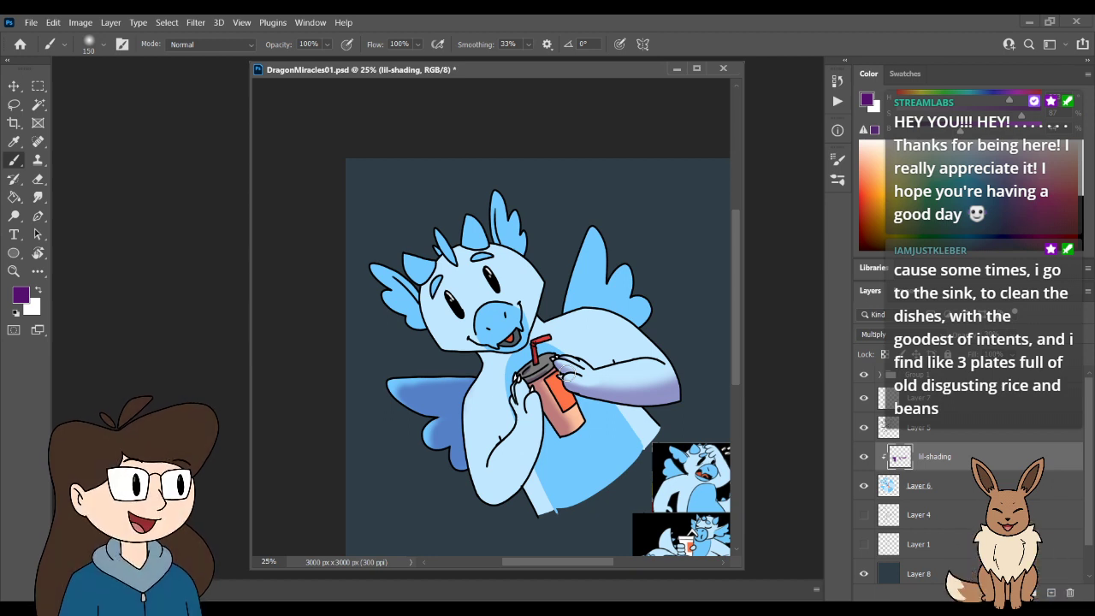
- Paint purple shading along the inner base of the dragon's upper ear and the left side of the neighboring horn with a soft 70 px brush
{"action": "key", "text": "ctrl+plus"}
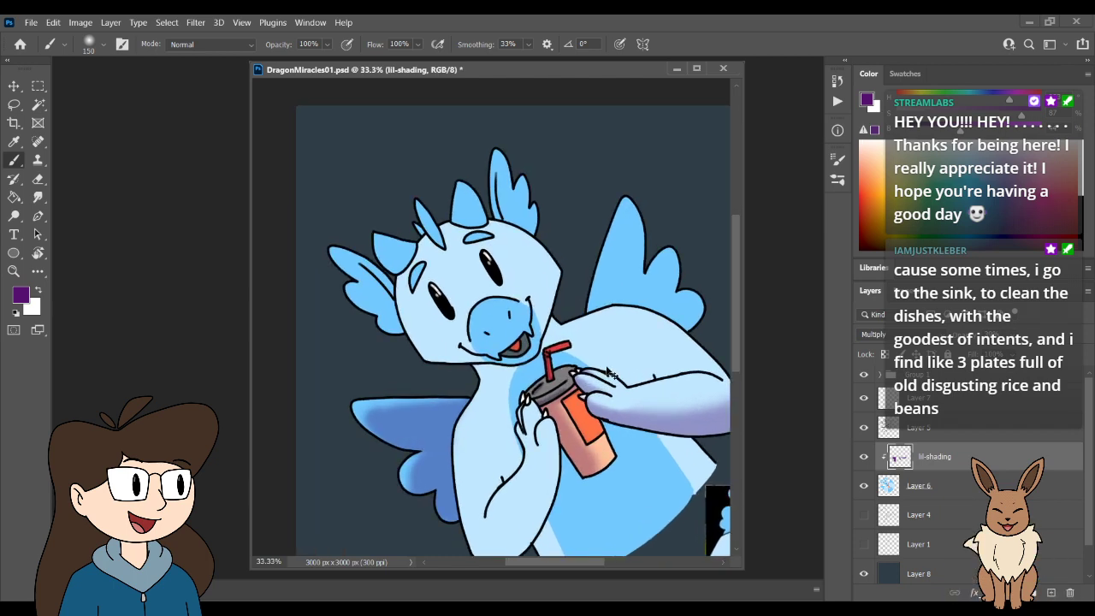
{"action": "key", "text": "ctrl+plus"}
{"action": "left_click_drag", "start_coordinate": [482, 353], "coordinate": [516, 448]}
{"action": "key", "text": "ctrl+plus"}
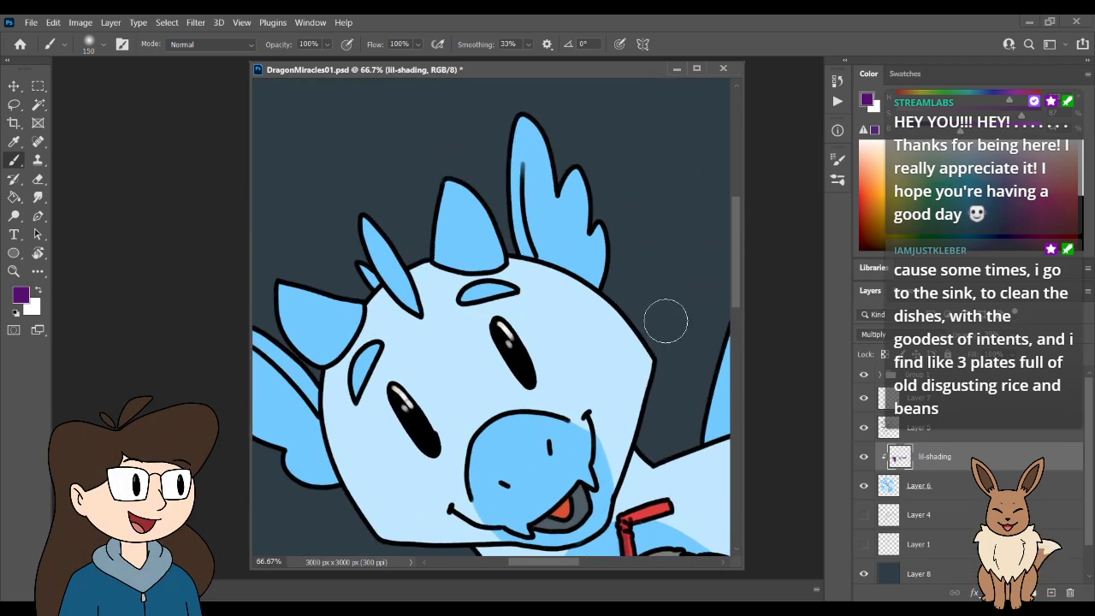
{"action": "left_click_drag", "start_coordinate": [665, 317], "coordinate": [627, 335]}
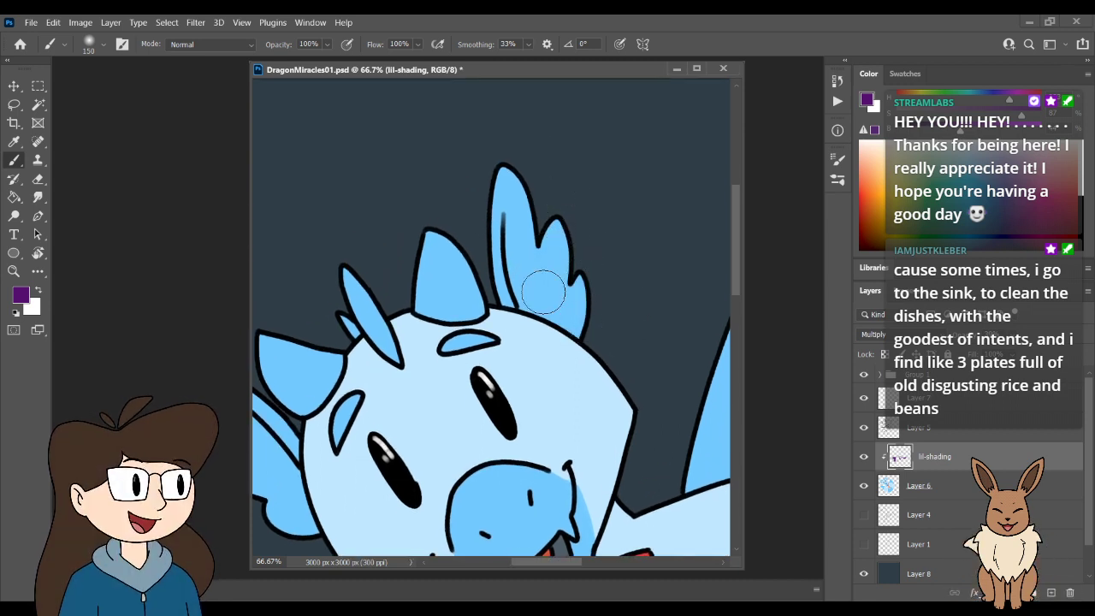
{"action": "left_click_drag", "start_coordinate": [522, 300], "coordinate": [523, 280]}
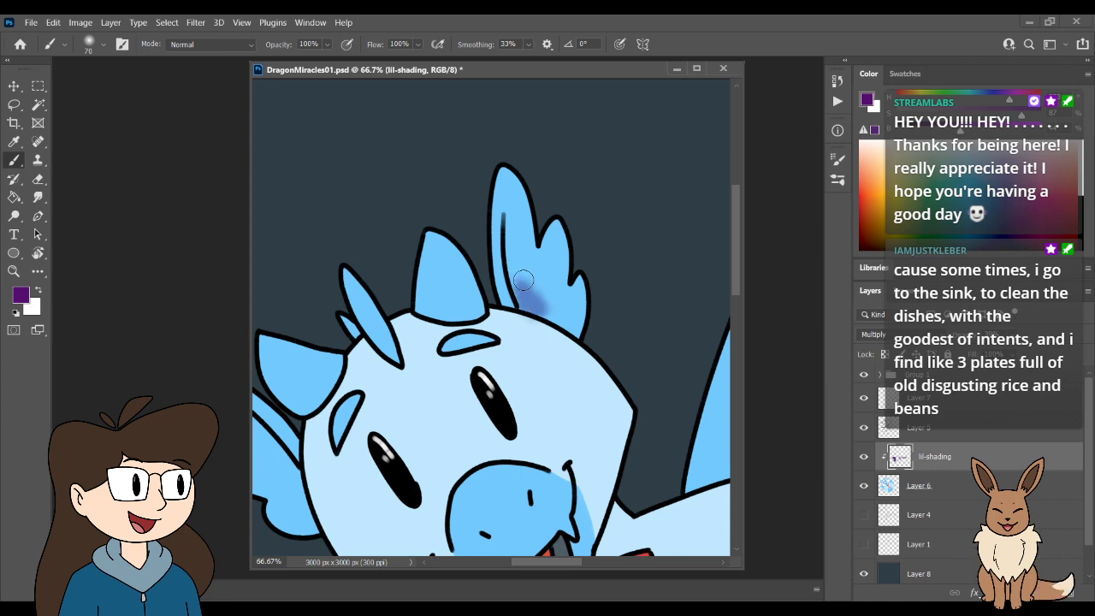
{"action": "mouse_move", "coordinate": [506, 243]}
{"action": "left_mouse_down"}
{"action": "mouse_move", "coordinate": [517, 291]}
{"action": "mouse_move", "coordinate": [543, 306]}
{"action": "left_mouse_up"}
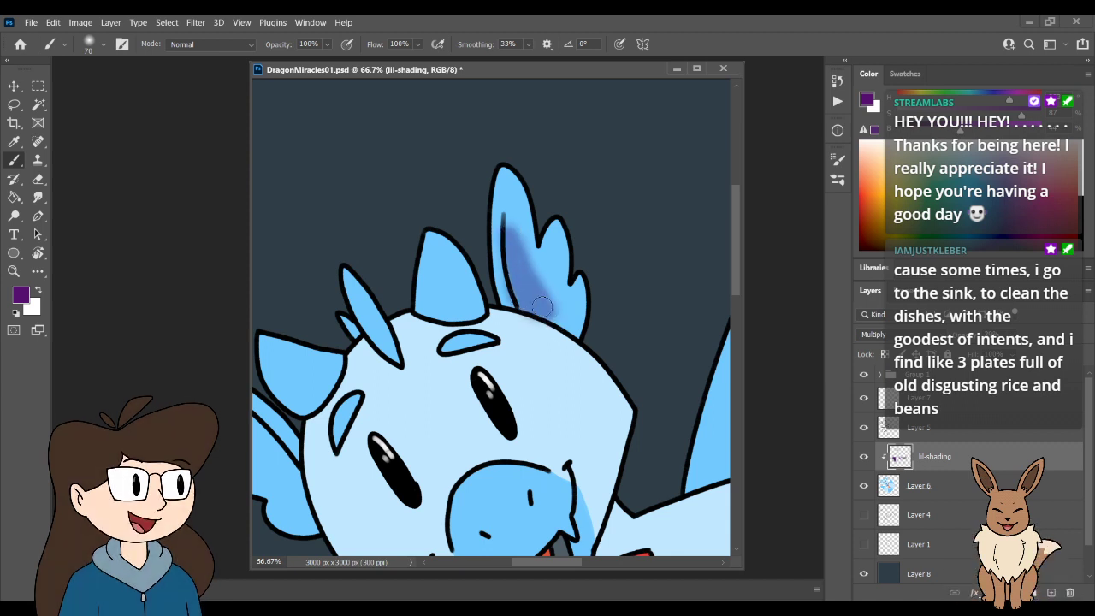
{"action": "mouse_move", "coordinate": [414, 294]}
{"action": "left_mouse_down"}
{"action": "mouse_move", "coordinate": [430, 315]}
{"action": "mouse_move", "coordinate": [426, 249]}
{"action": "left_mouse_up"}
{"action": "left_click_drag", "start_coordinate": [434, 296], "coordinate": [445, 311]}
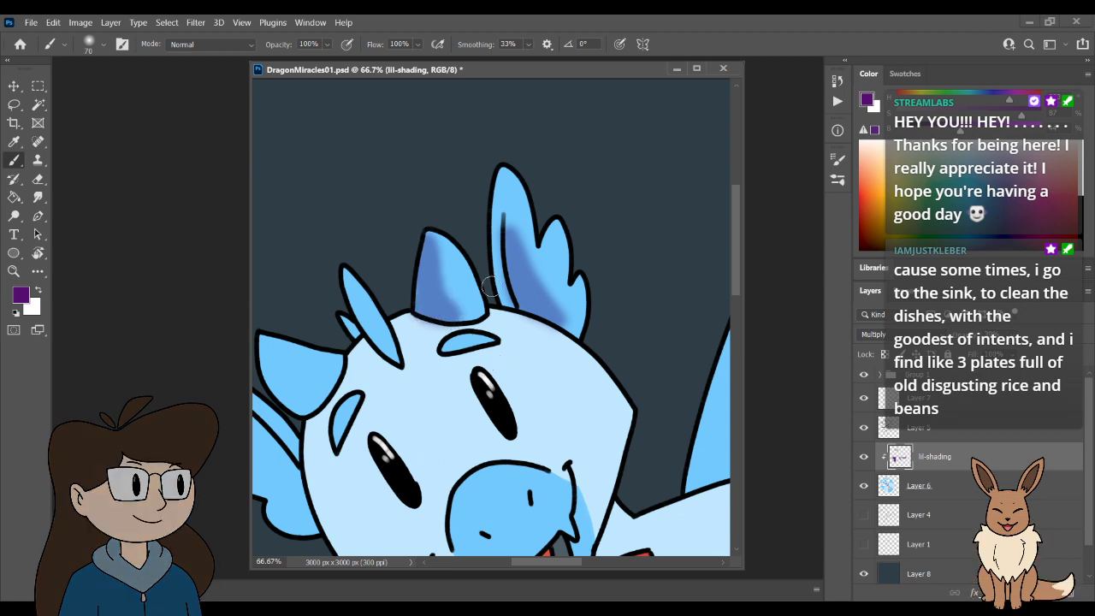
- Erase the purple spilled onto the forehead beneath the upper horn, reducing the soft eraser to 15 px
{"action": "scroll", "coordinate": [455, 316], "scroll_direction": "up", "scroll_amount": 3}
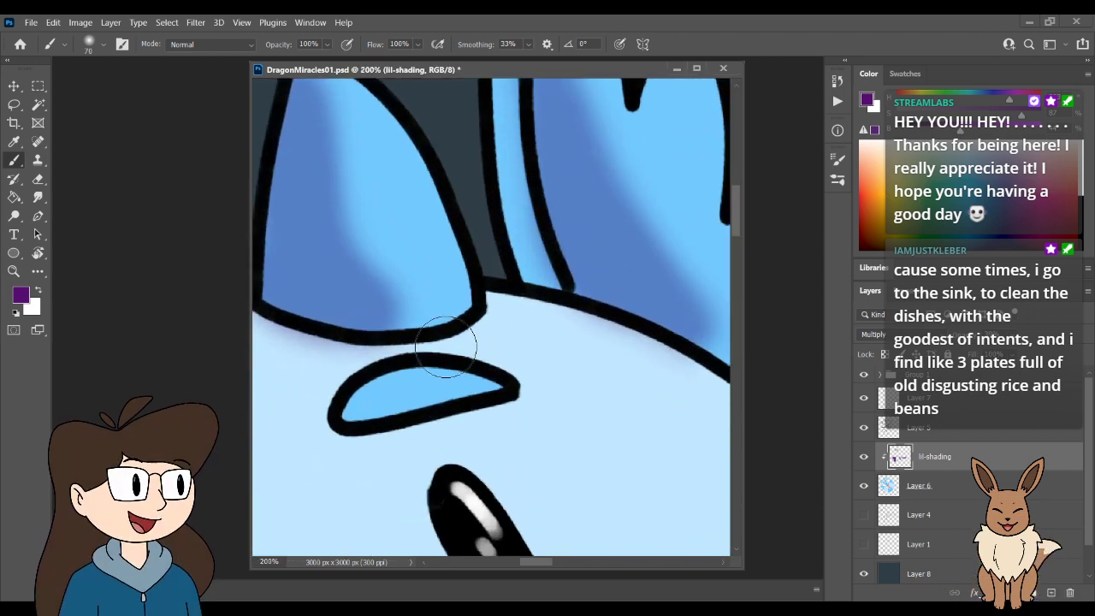
{"action": "left_click_drag", "start_coordinate": [409, 366], "coordinate": [546, 366]}
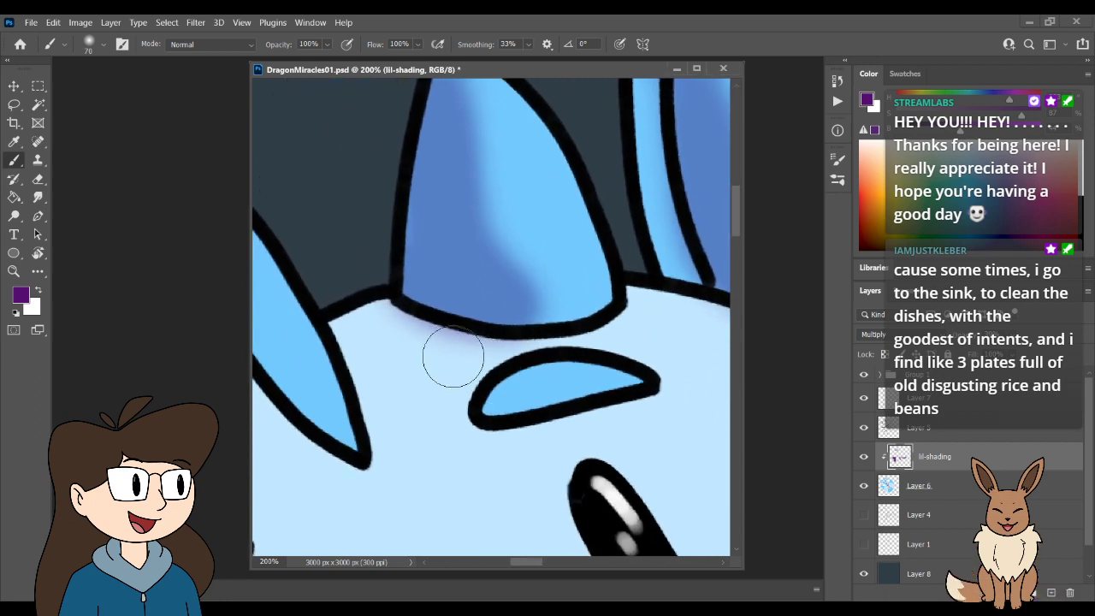
{"action": "key", "text": "e"}
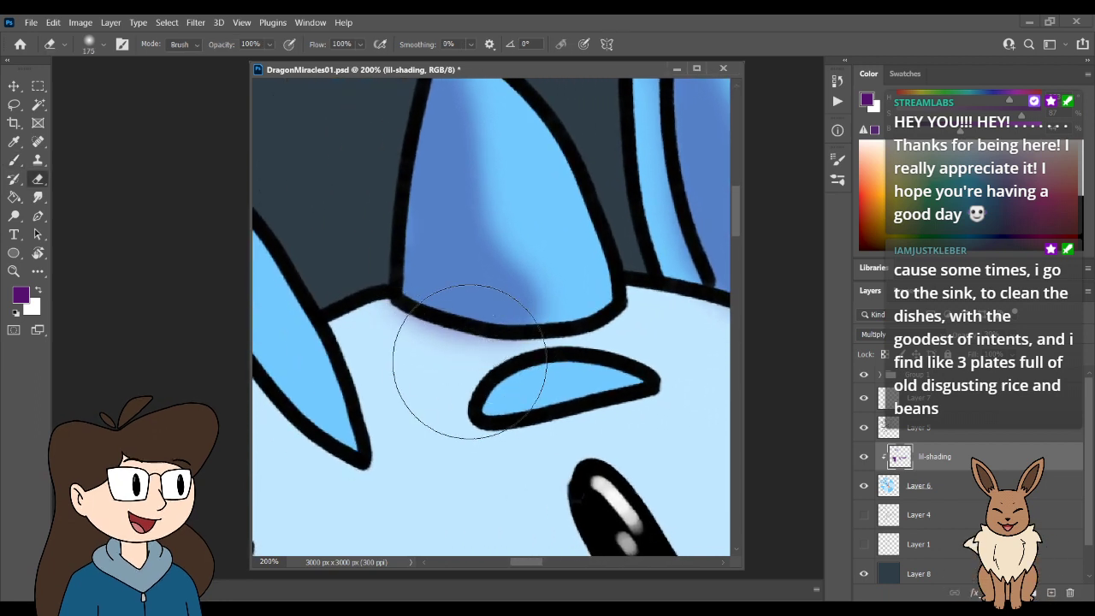
{"action": "key", "text": "bracketleft"}
{"action": "key", "text": "bracketleft"}
{"action": "key", "text": "bracketleft"}
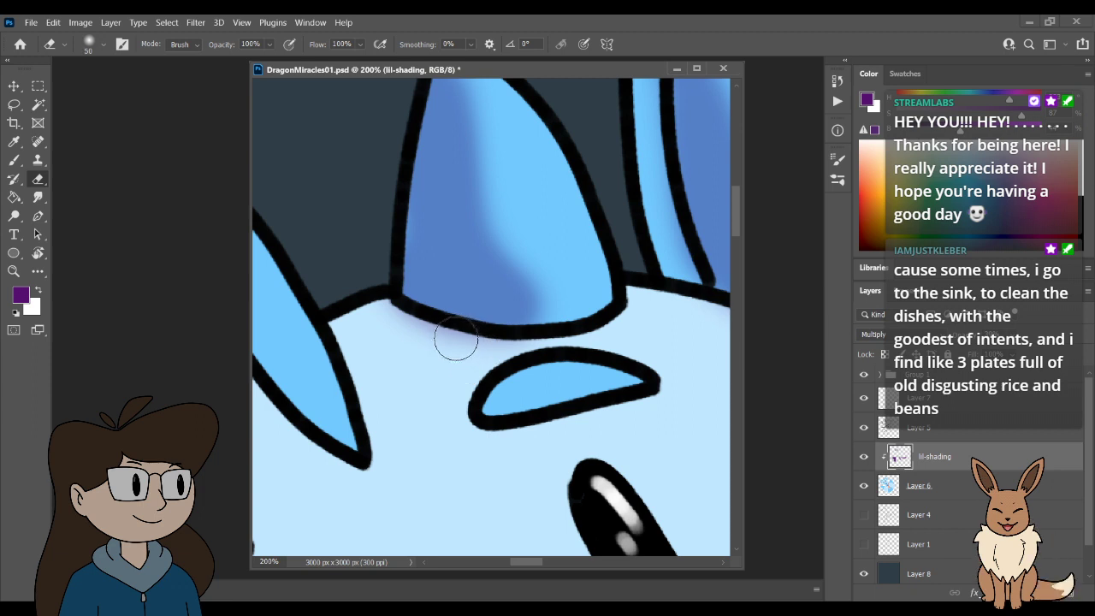
{"action": "key", "text": "bracketleft"}
{"action": "key", "text": "bracketleft"}
{"action": "key", "text": "bracketleft"}
{"action": "key", "text": "bracketleft"}
{"action": "key", "text": "bracketleft"}
{"action": "key", "text": "bracketleft"}
{"action": "key", "text": "bracketleft"}
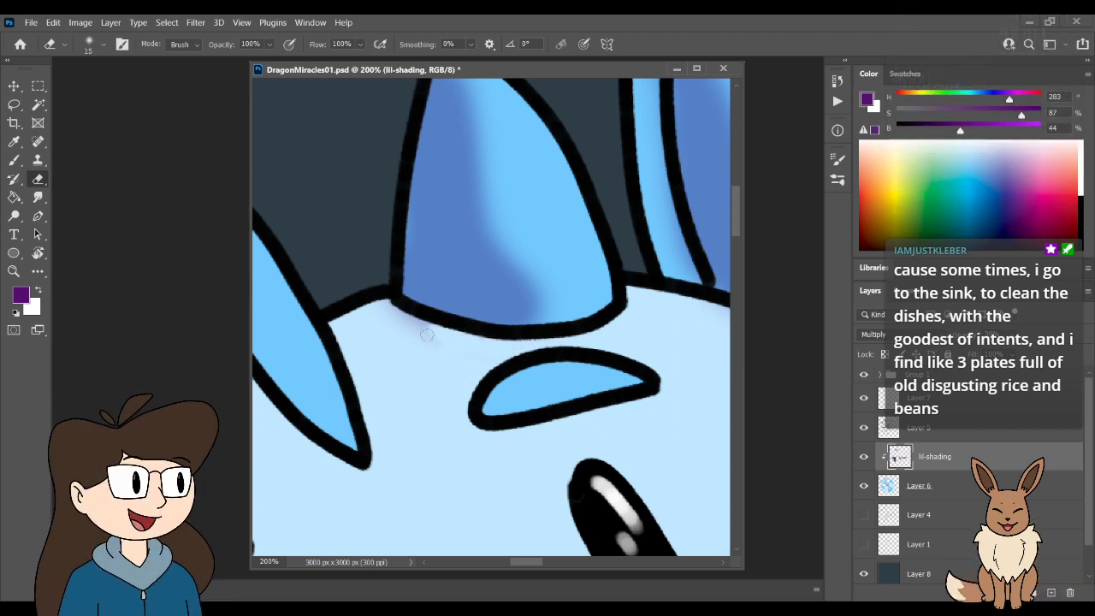
- Trim the upper horn's shading to a clean diagonal edge with a 45 px eraser
{"action": "key", "text": "ctrl+minus"}
{"action": "key", "text": "ctrl+minus"}
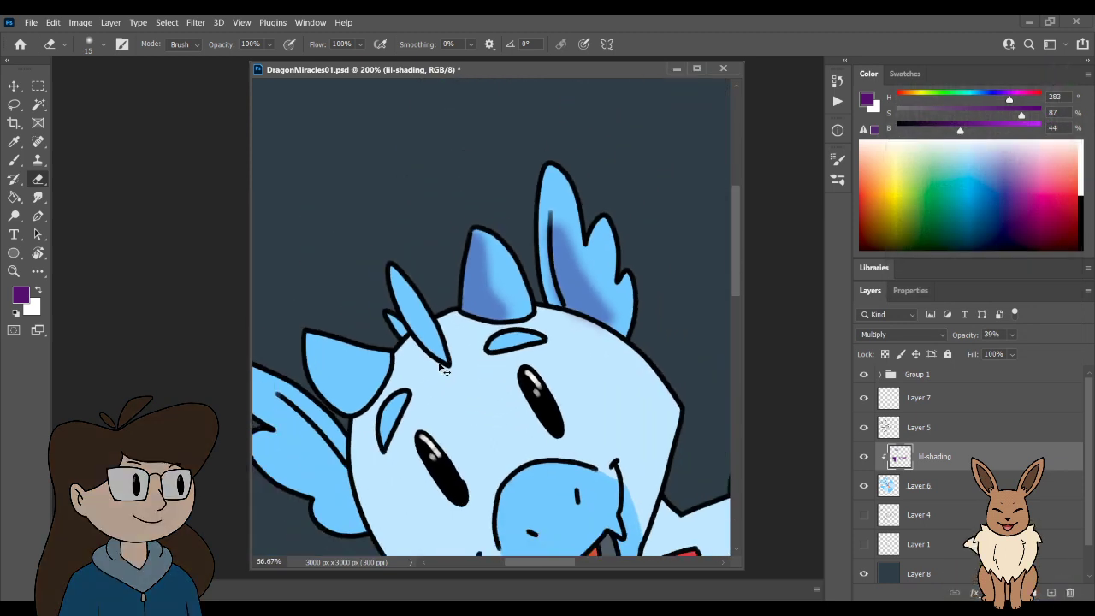
{"action": "key", "text": "ctrl+plus"}
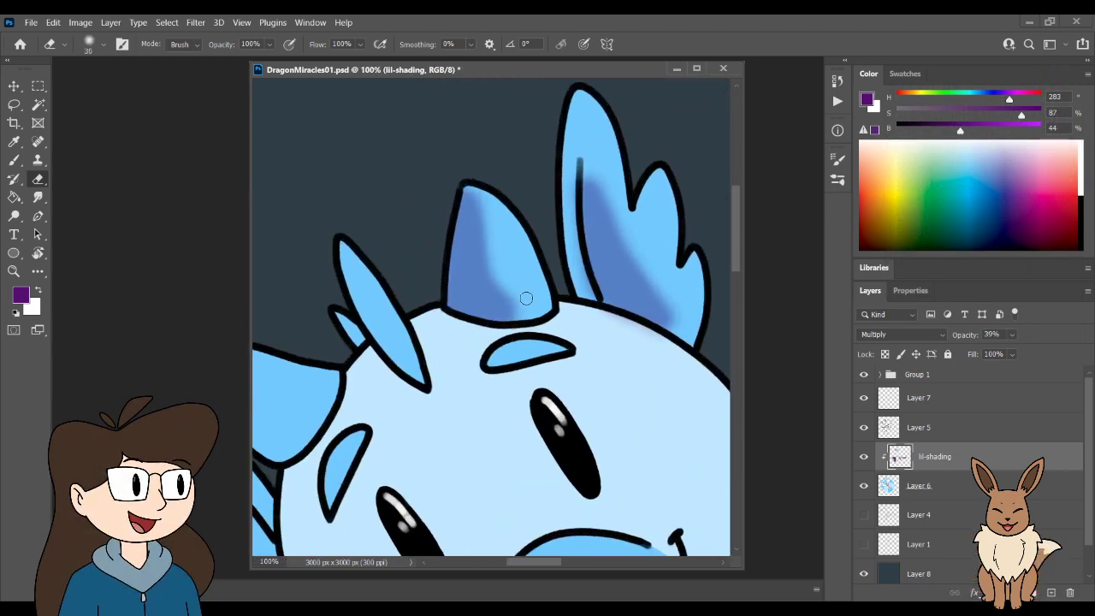
{"action": "mouse_move", "coordinate": [499, 262]}
{"action": "left_mouse_down"}
{"action": "mouse_move", "coordinate": [522, 315]}
{"action": "mouse_move", "coordinate": [481, 176]}
{"action": "mouse_move", "coordinate": [515, 298]}
{"action": "mouse_move", "coordinate": [500, 272]}
{"action": "left_mouse_up"}
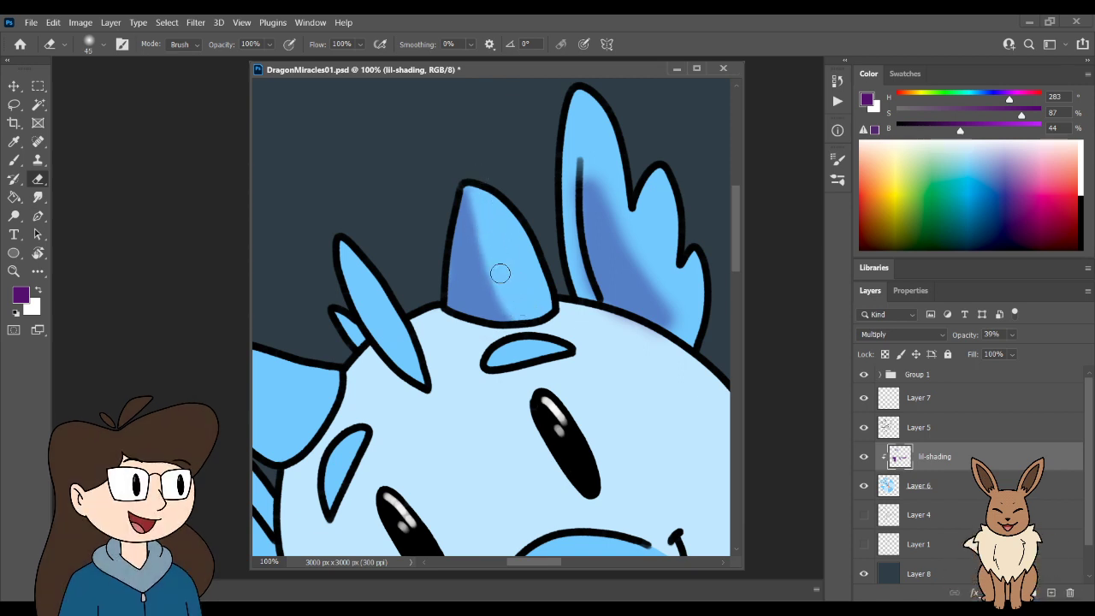
- Paint purple over the lower half of the horn beside the left ear with a soft 70 px brush
{"action": "left_click_drag", "start_coordinate": [397, 432], "coordinate": [568, 364]}
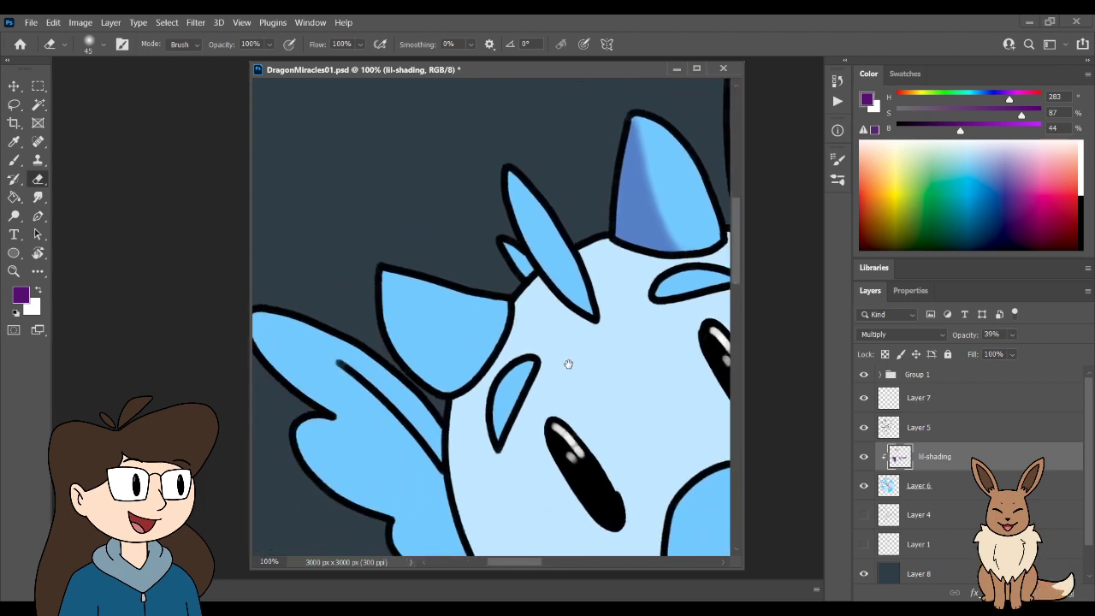
{"action": "key", "text": "b"}
{"action": "mouse_move", "coordinate": [496, 352]}
{"action": "left_mouse_down"}
{"action": "mouse_move", "coordinate": [438, 360]}
{"action": "mouse_move", "coordinate": [368, 277]}
{"action": "mouse_move", "coordinate": [457, 370]}
{"action": "left_mouse_up"}
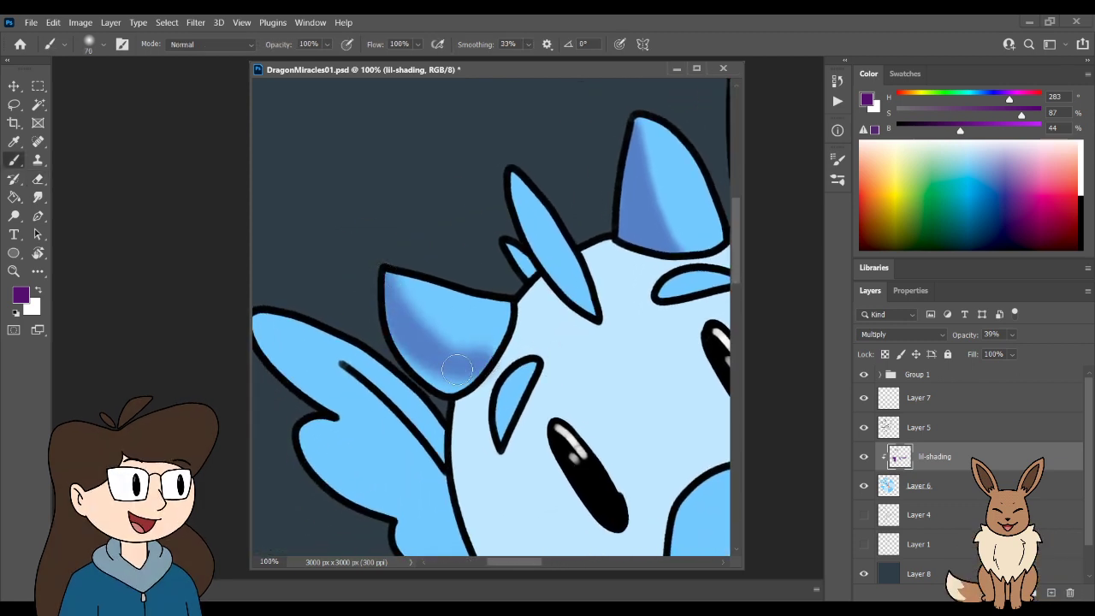
{"action": "mouse_move", "coordinate": [394, 286]}
{"action": "left_mouse_down"}
{"action": "mouse_move", "coordinate": [448, 350]}
{"action": "mouse_move", "coordinate": [470, 348]}
{"action": "left_mouse_up"}
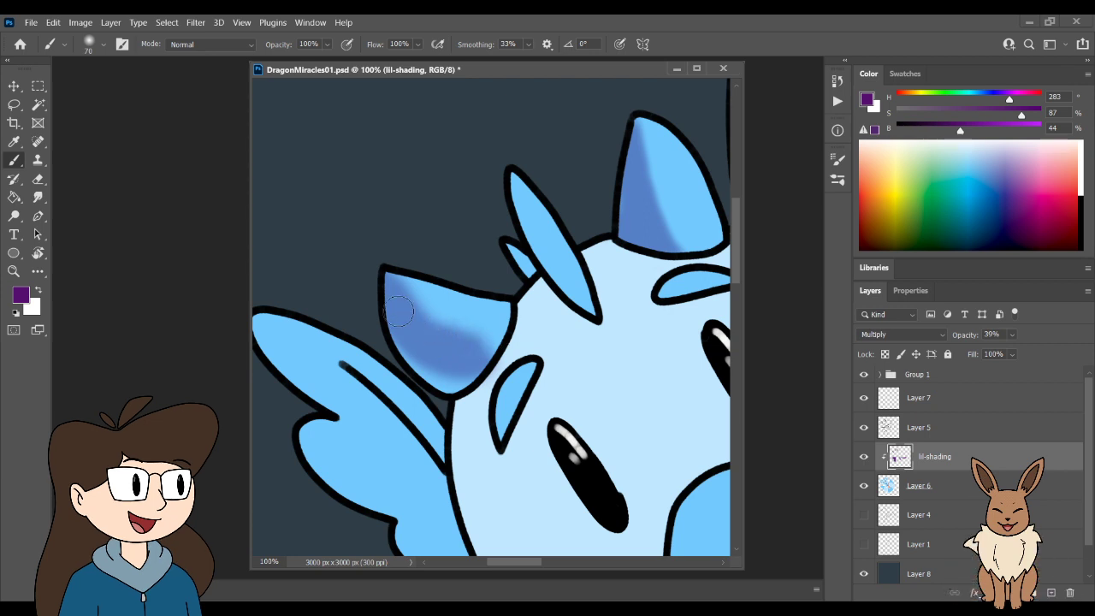
{"action": "mouse_move", "coordinate": [398, 311]}
{"action": "left_mouse_down"}
{"action": "mouse_move", "coordinate": [497, 341]}
{"action": "mouse_move", "coordinate": [428, 369]}
{"action": "mouse_move", "coordinate": [385, 319]}
{"action": "left_mouse_up"}
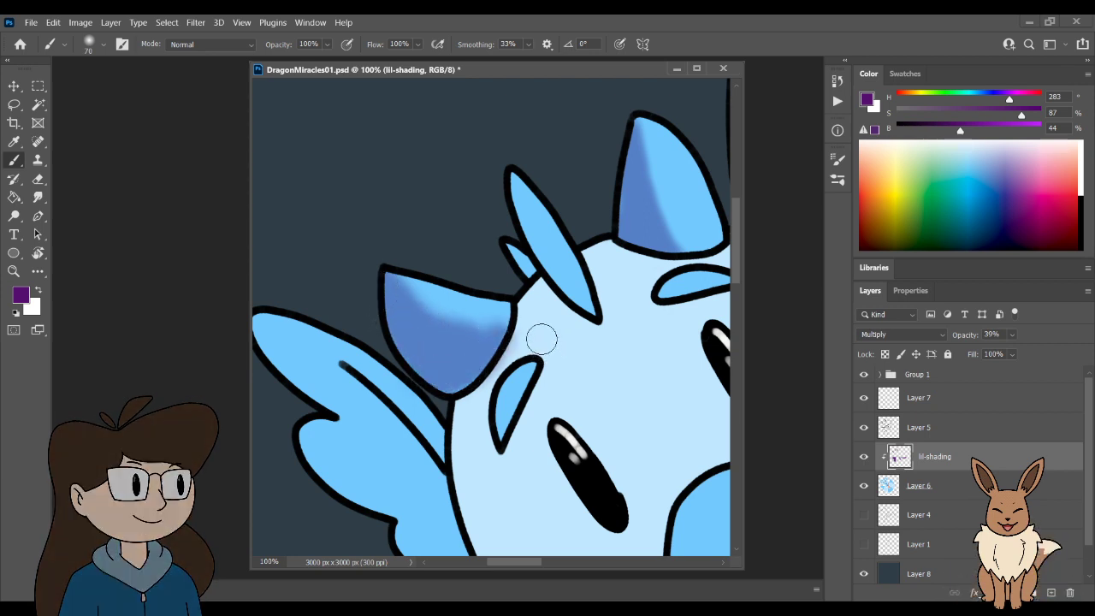
- Lighten the left horn's upper edge and clean the purple spill on the adjoining head with a soft 80 px eraser
{"action": "key", "text": "e"}
{"action": "key", "text": "bracketright"}
{"action": "key", "text": "bracketright"}
{"action": "key", "text": "bracketright"}
{"action": "mouse_move", "coordinate": [455, 273]}
{"action": "left_mouse_down"}
{"action": "mouse_move", "coordinate": [408, 274]}
{"action": "mouse_move", "coordinate": [447, 304]}
{"action": "mouse_move", "coordinate": [539, 294]}
{"action": "mouse_move", "coordinate": [402, 291]}
{"action": "left_mouse_up"}
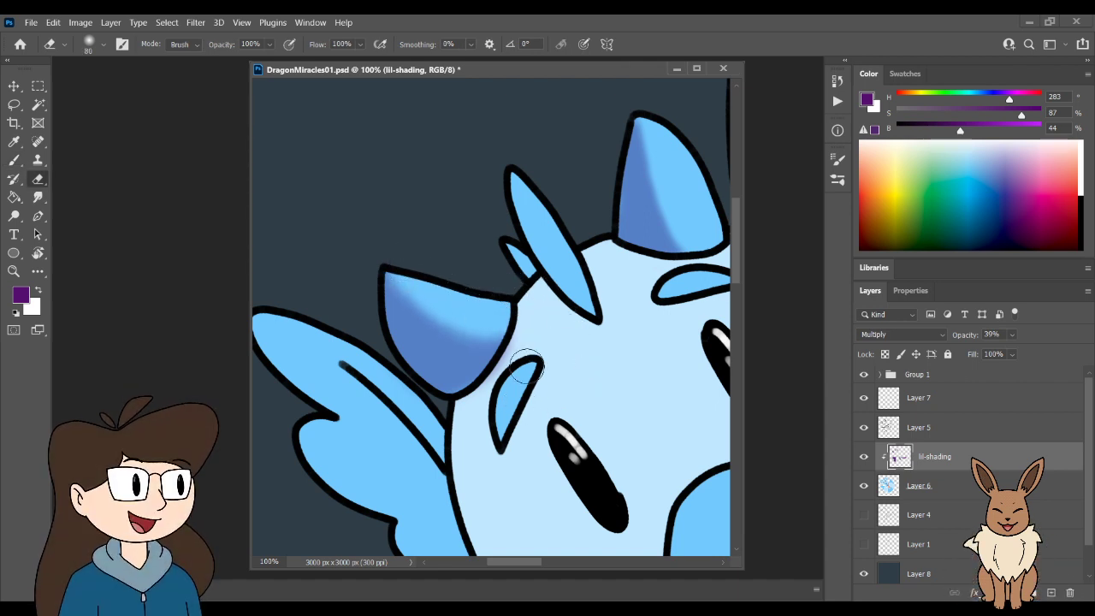
- Shade the long thin spike between the horns with a 50 px purple brush and erase the spill on the forehead below it
{"action": "key", "text": "b"}
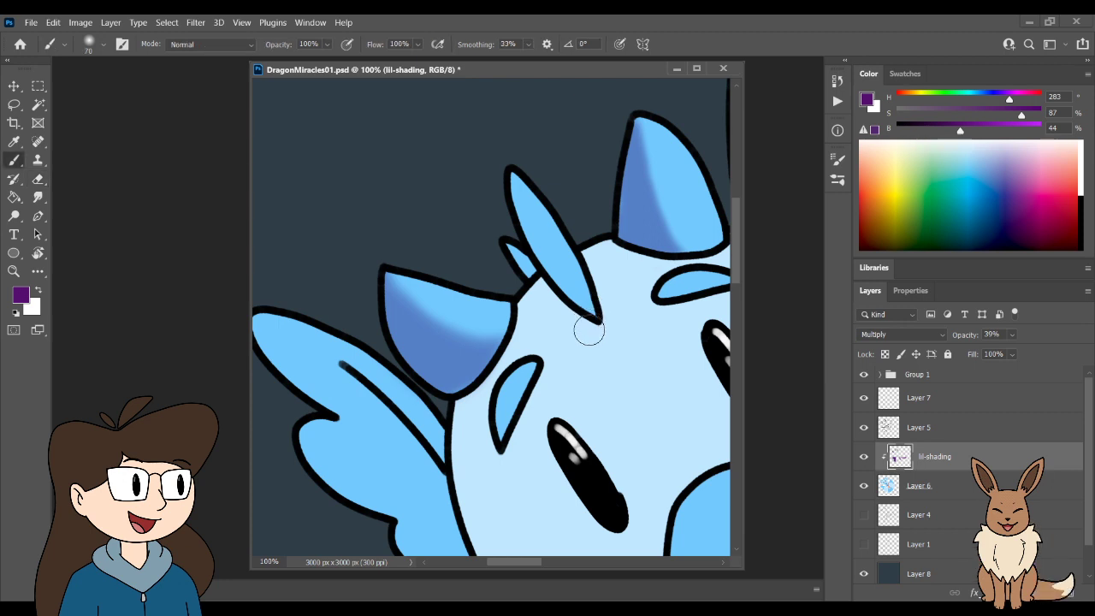
{"action": "mouse_move", "coordinate": [516, 195]}
{"action": "left_mouse_down"}
{"action": "mouse_move", "coordinate": [543, 256]}
{"action": "mouse_move", "coordinate": [587, 311]}
{"action": "mouse_move", "coordinate": [506, 169]}
{"action": "left_mouse_up"}
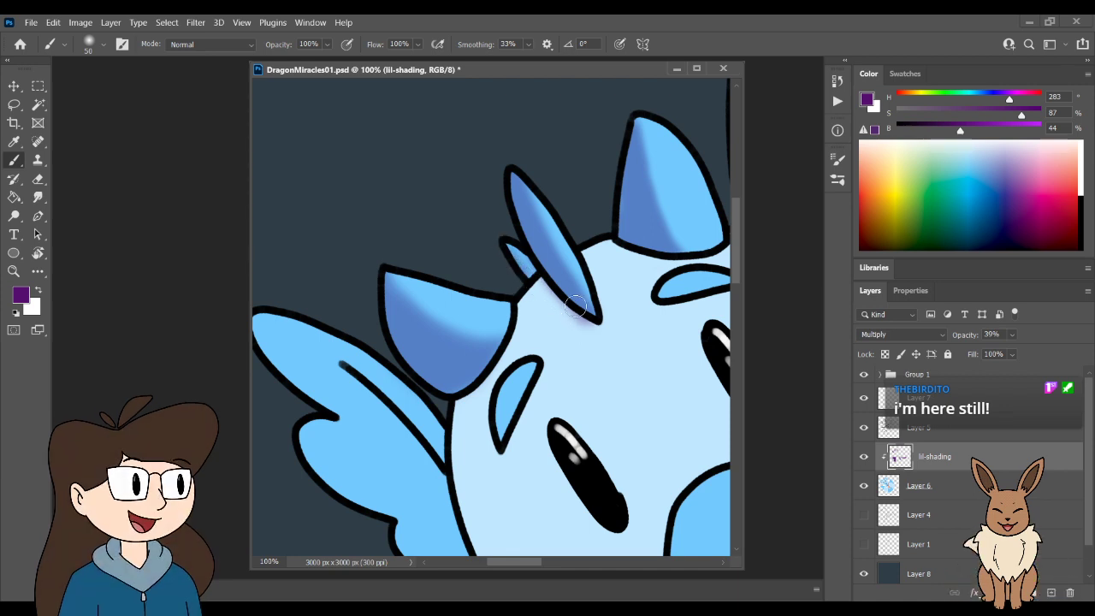
{"action": "key", "text": "e"}
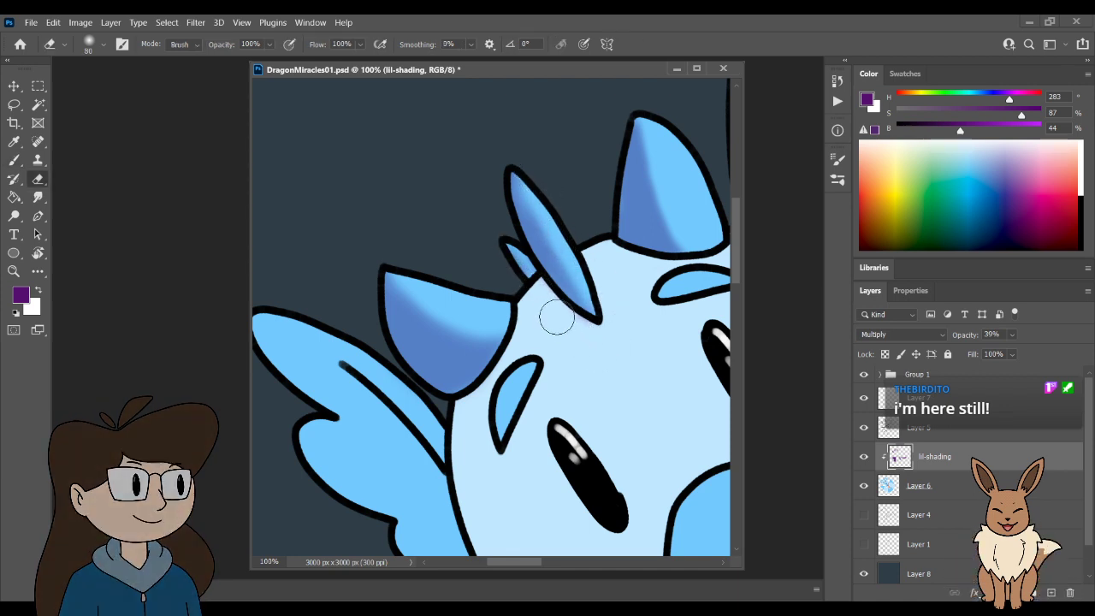
- Paint purple over the left ear's lobes and lower tip with a soft 90 px brush, leaving its upper edge light
{"action": "mouse_move", "coordinate": [599, 430]}
{"action": "left_mouse_down"}
{"action": "mouse_move", "coordinate": [519, 325]}
{"action": "mouse_move", "coordinate": [452, 506]}
{"action": "mouse_move", "coordinate": [560, 318]}
{"action": "mouse_move", "coordinate": [607, 302]}
{"action": "left_mouse_up"}
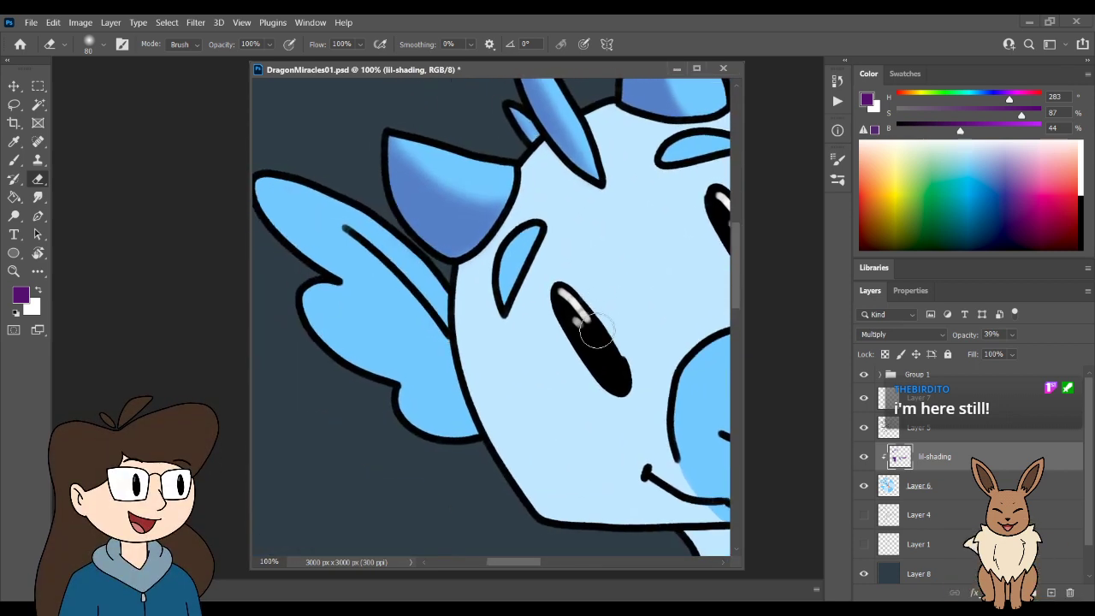
{"action": "key", "text": "b"}
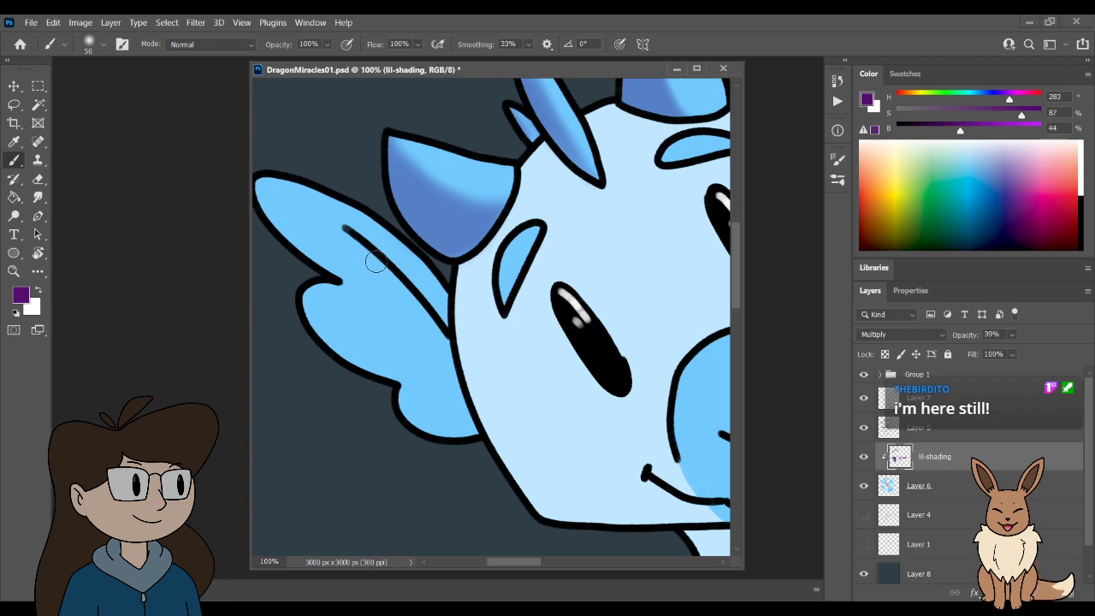
{"action": "key", "text": "bracketright"}
{"action": "key", "text": "bracketright"}
{"action": "key", "text": "bracketright"}
{"action": "key", "text": "bracketright"}
{"action": "left_click_drag", "start_coordinate": [408, 283], "coordinate": [489, 311]}
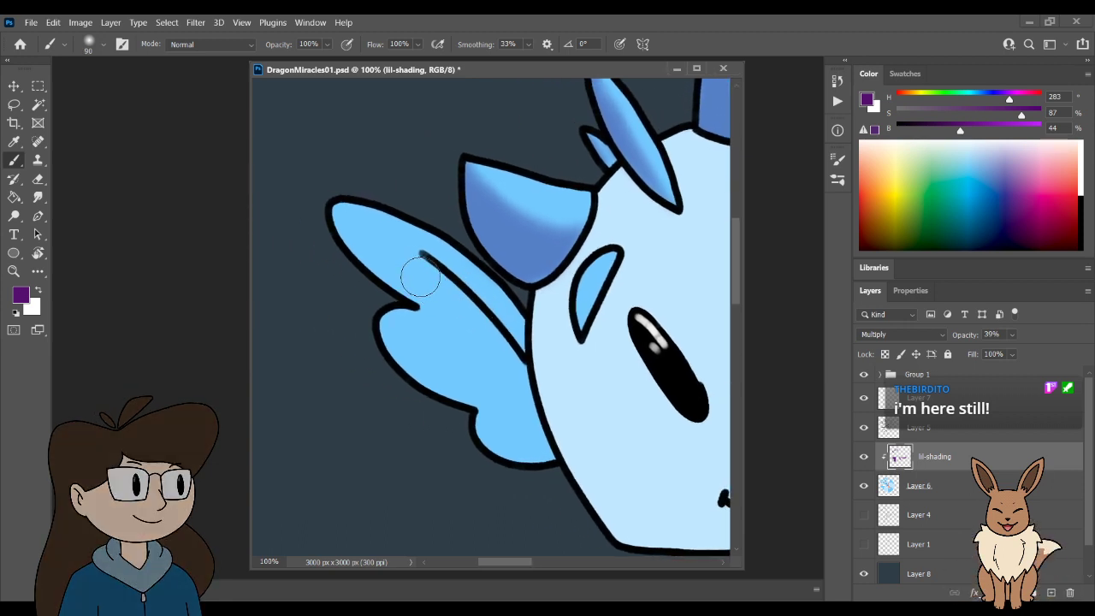
{"action": "mouse_move", "coordinate": [420, 269]}
{"action": "left_mouse_down"}
{"action": "mouse_move", "coordinate": [462, 320]}
{"action": "mouse_move", "coordinate": [539, 461]}
{"action": "mouse_move", "coordinate": [488, 346]}
{"action": "mouse_move", "coordinate": [501, 354]}
{"action": "mouse_move", "coordinate": [515, 397]}
{"action": "mouse_move", "coordinate": [482, 335]}
{"action": "mouse_move", "coordinate": [534, 452]}
{"action": "mouse_move", "coordinate": [468, 382]}
{"action": "mouse_move", "coordinate": [541, 453]}
{"action": "mouse_move", "coordinate": [443, 339]}
{"action": "mouse_move", "coordinate": [398, 350]}
{"action": "mouse_move", "coordinate": [403, 361]}
{"action": "mouse_move", "coordinate": [414, 370]}
{"action": "mouse_move", "coordinate": [461, 347]}
{"action": "mouse_move", "coordinate": [410, 316]}
{"action": "left_mouse_up"}
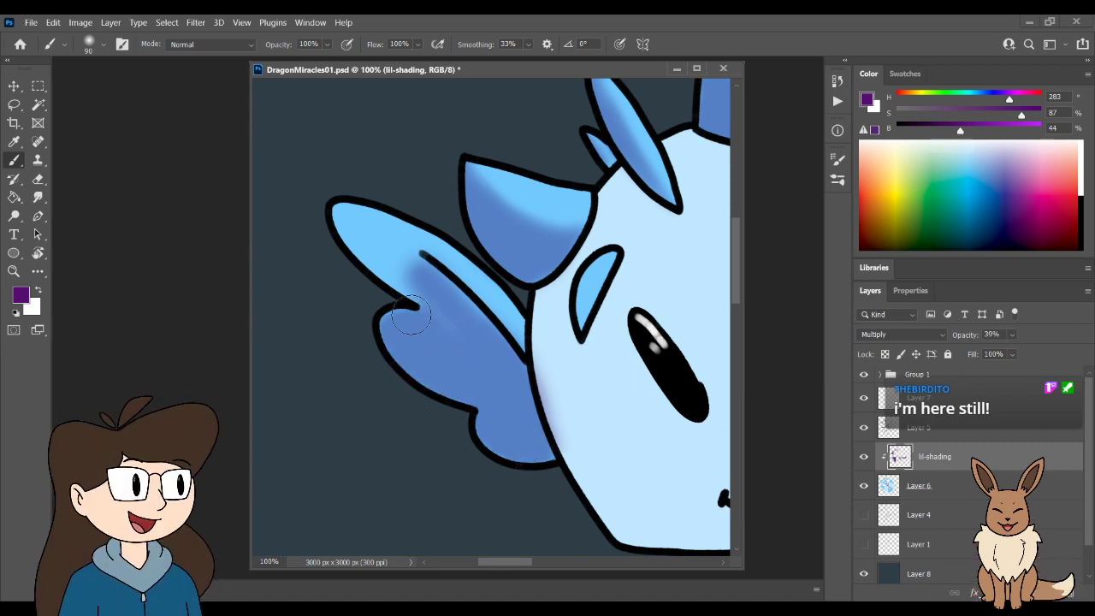
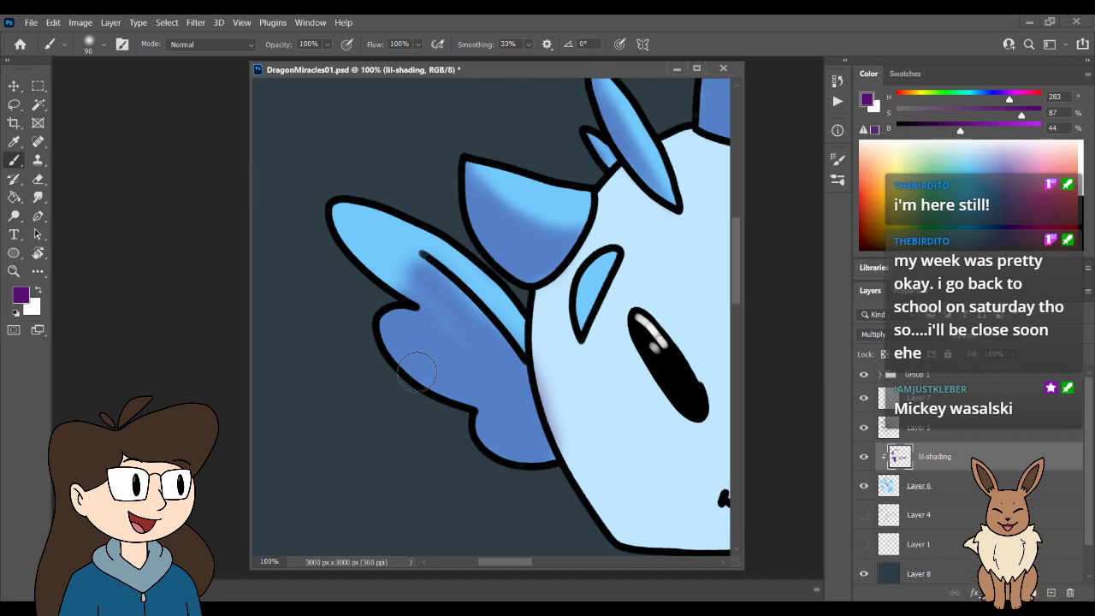
{"action": "mouse_move", "coordinate": [429, 291]}
{"action": "left_mouse_down"}
{"action": "mouse_move", "coordinate": [401, 284]}
{"action": "mouse_move", "coordinate": [375, 254]}
{"action": "mouse_move", "coordinate": [451, 332]}
{"action": "mouse_move", "coordinate": [371, 256]}
{"action": "mouse_move", "coordinate": [452, 328]}
{"action": "mouse_move", "coordinate": [392, 279]}
{"action": "left_mouse_up"}
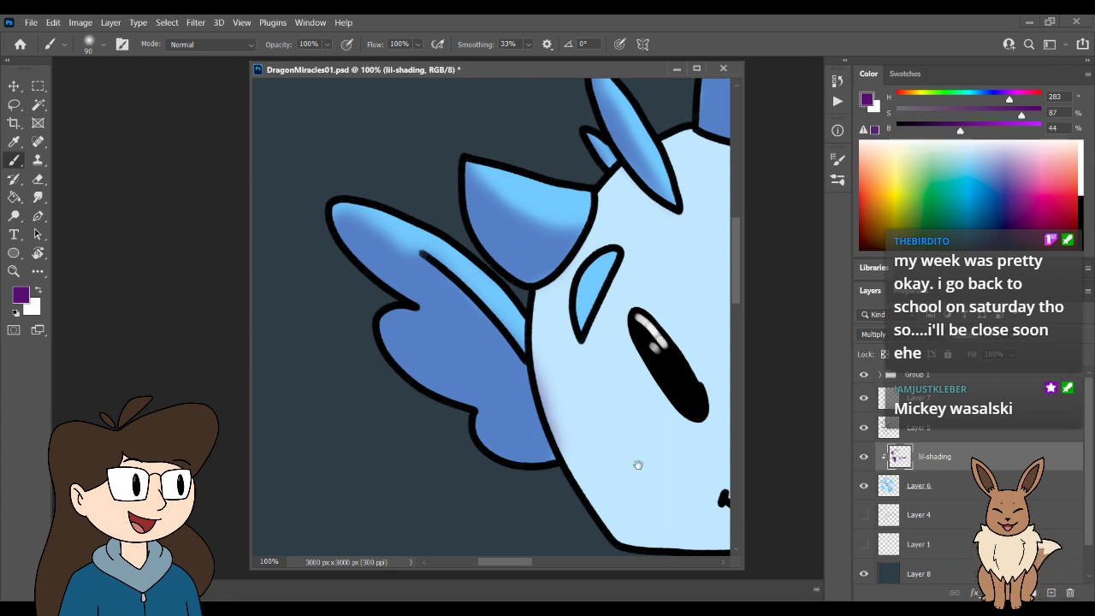
- Add purple shading to the narrow front strip of the upper ear with a small 30 px brush
{"action": "mouse_move", "coordinate": [637, 465]}
{"action": "left_mouse_down"}
{"action": "mouse_move", "coordinate": [421, 384]}
{"action": "mouse_move", "coordinate": [408, 540]}
{"action": "mouse_move", "coordinate": [350, 570]}
{"action": "mouse_move", "coordinate": [634, 260]}
{"action": "mouse_move", "coordinate": [557, 171]}
{"action": "left_mouse_up"}
{"action": "key", "text": "bracketleft"}
{"action": "key", "text": "bracketleft"}
{"action": "key", "text": "bracketleft"}
{"action": "key", "text": "bracketleft"}
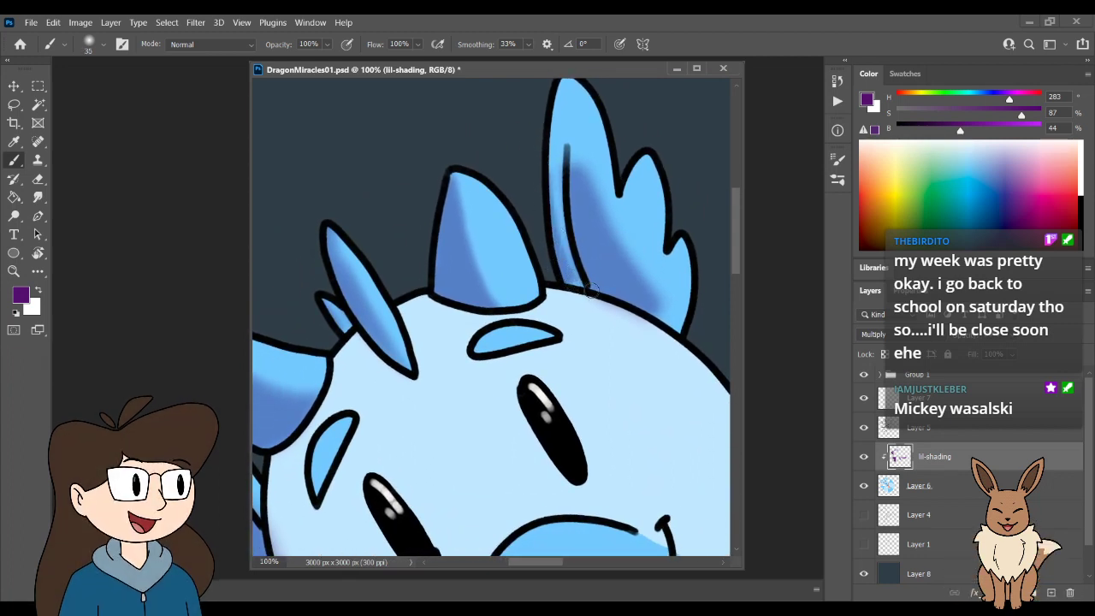
{"action": "mouse_move", "coordinate": [573, 481]}
{"action": "left_mouse_down"}
{"action": "mouse_move", "coordinate": [592, 313]}
{"action": "mouse_move", "coordinate": [582, 318]}
{"action": "left_mouse_up"}
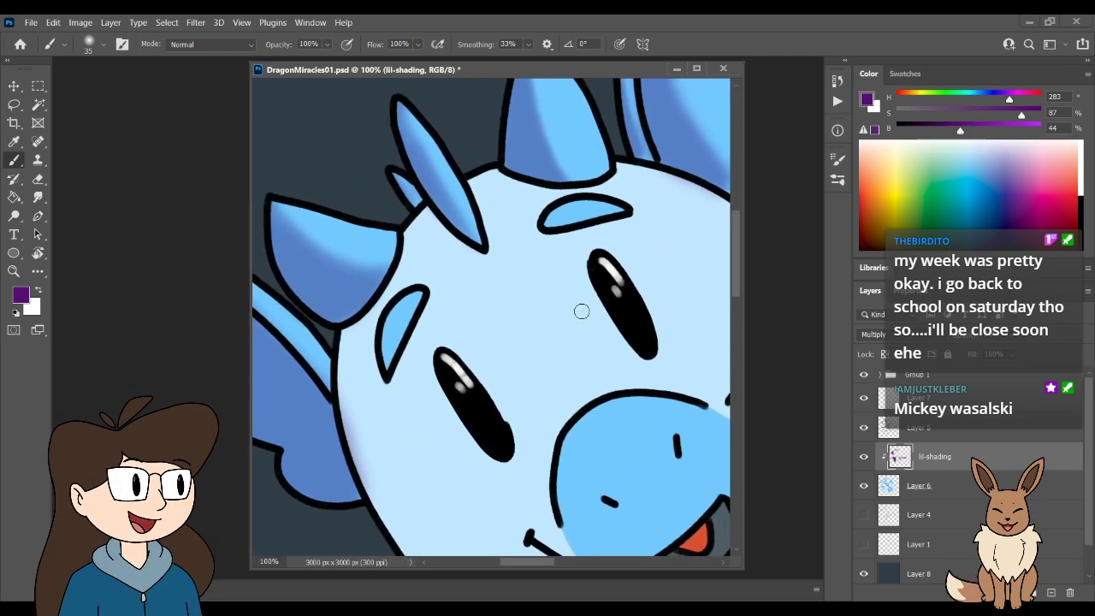
- Lighten the upper ear's purple shading toward its outer lobes with a soft 150 px eraser, lowering the eraser opacity to 40%
{"action": "scroll", "coordinate": [582, 318], "scroll_direction": "down", "scroll_amount": 3}
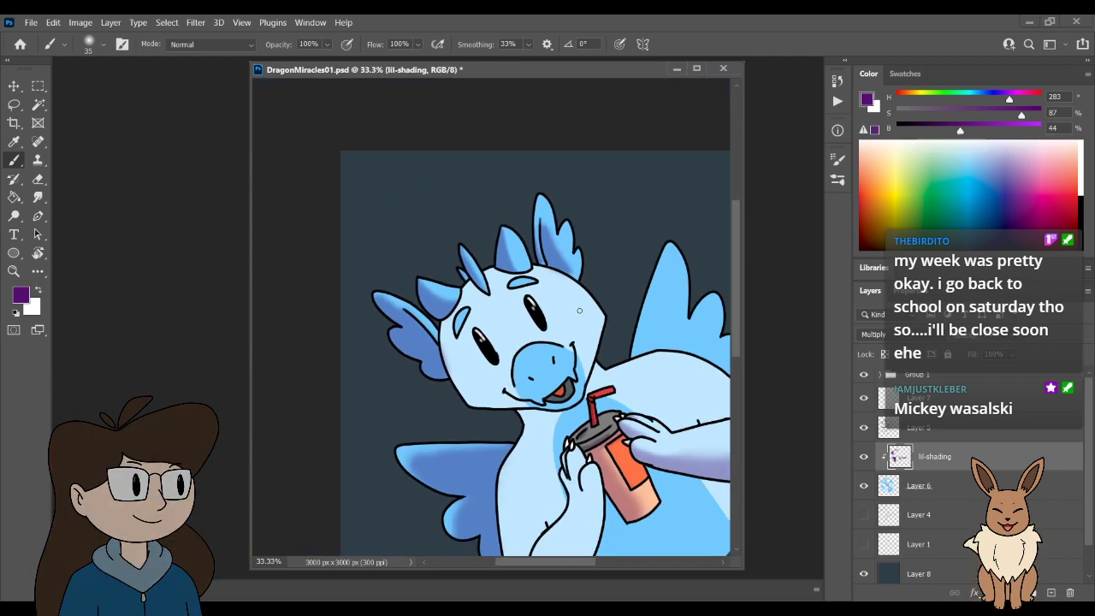
{"action": "scroll", "coordinate": [629, 420], "scroll_direction": "up", "scroll_amount": 3}
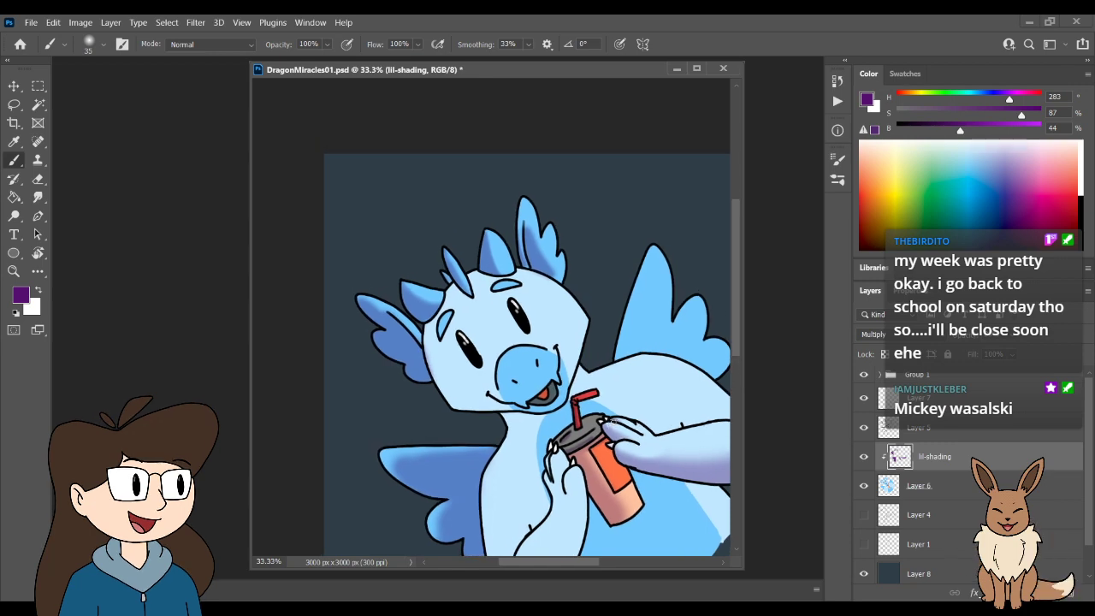
{"action": "scroll", "coordinate": [605, 348], "scroll_direction": "up", "scroll_amount": 2}
{"action": "scroll", "coordinate": [607, 318], "scroll_direction": "up", "scroll_amount": 3}
{"action": "key", "text": "e"}
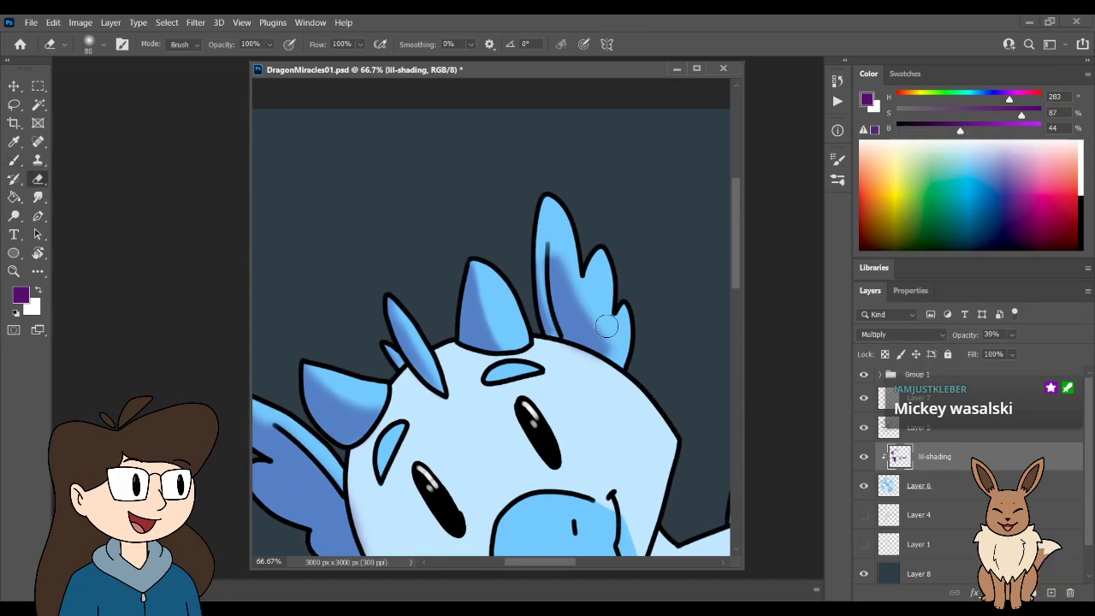
{"action": "key", "text": "bracketright"}
{"action": "key", "text": "bracketright"}
{"action": "left_click_drag", "start_coordinate": [609, 330], "coordinate": [599, 319]}
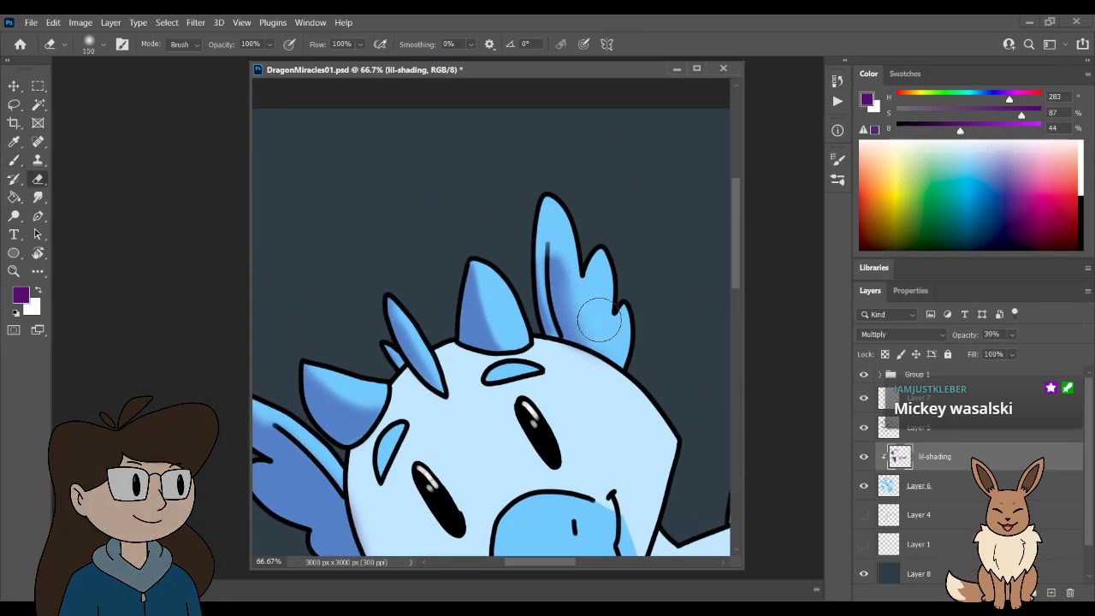
{"action": "left_click_drag", "start_coordinate": [575, 280], "coordinate": [591, 317]}
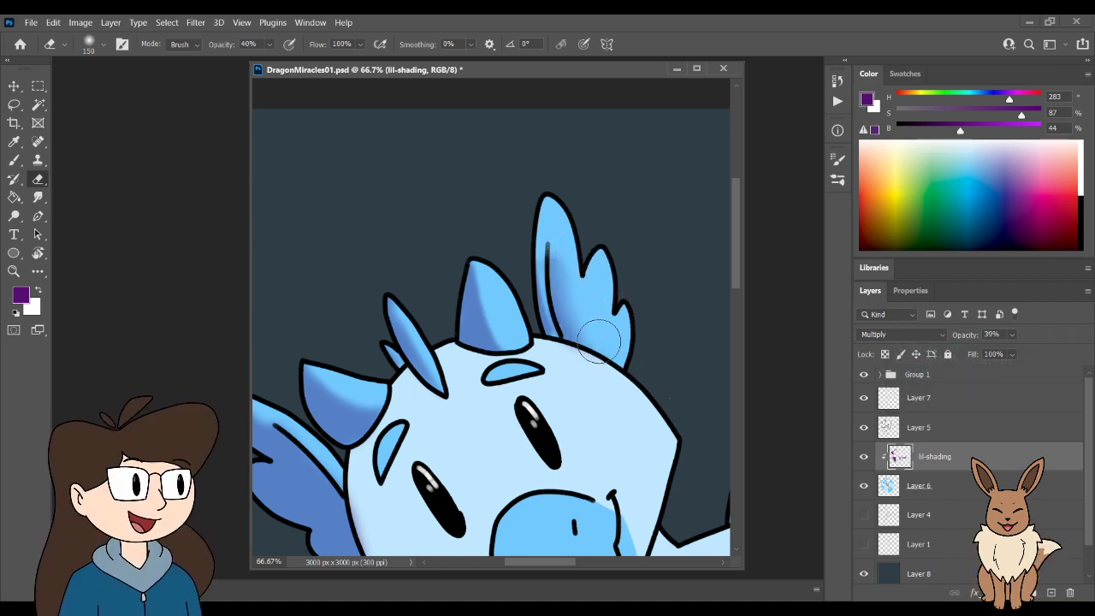
- Lasso the front edge and base of the upright wing behind the shoulder, curving the selection around its three lobes
{"action": "key", "text": "b"}
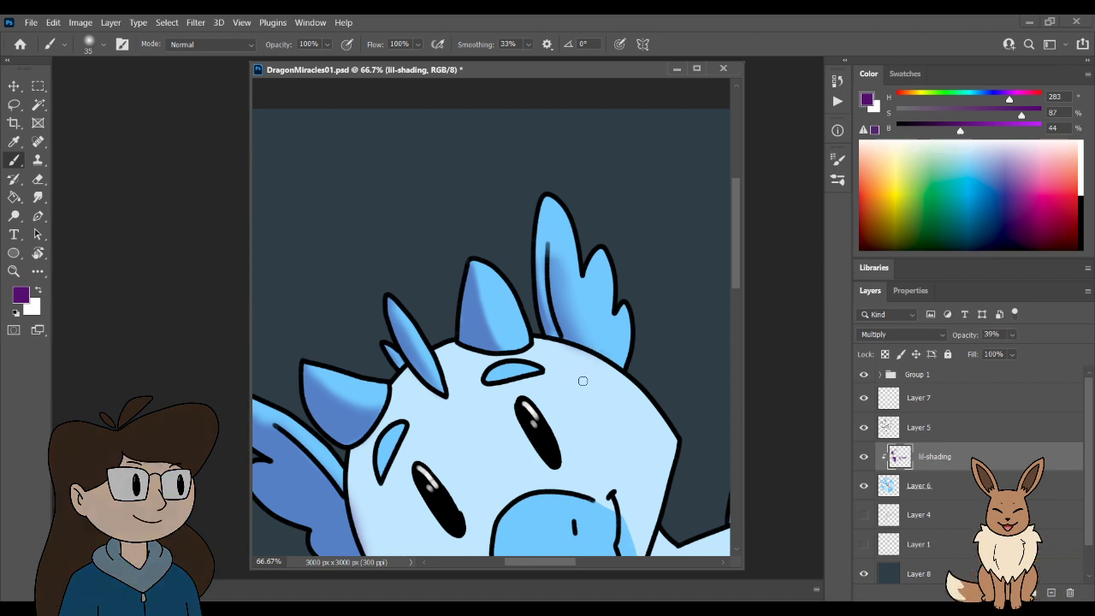
{"action": "mouse_move", "coordinate": [582, 382]}
{"action": "left_mouse_down"}
{"action": "mouse_move", "coordinate": [594, 242]}
{"action": "mouse_move", "coordinate": [629, 295]}
{"action": "mouse_move", "coordinate": [601, 262]}
{"action": "left_mouse_up"}
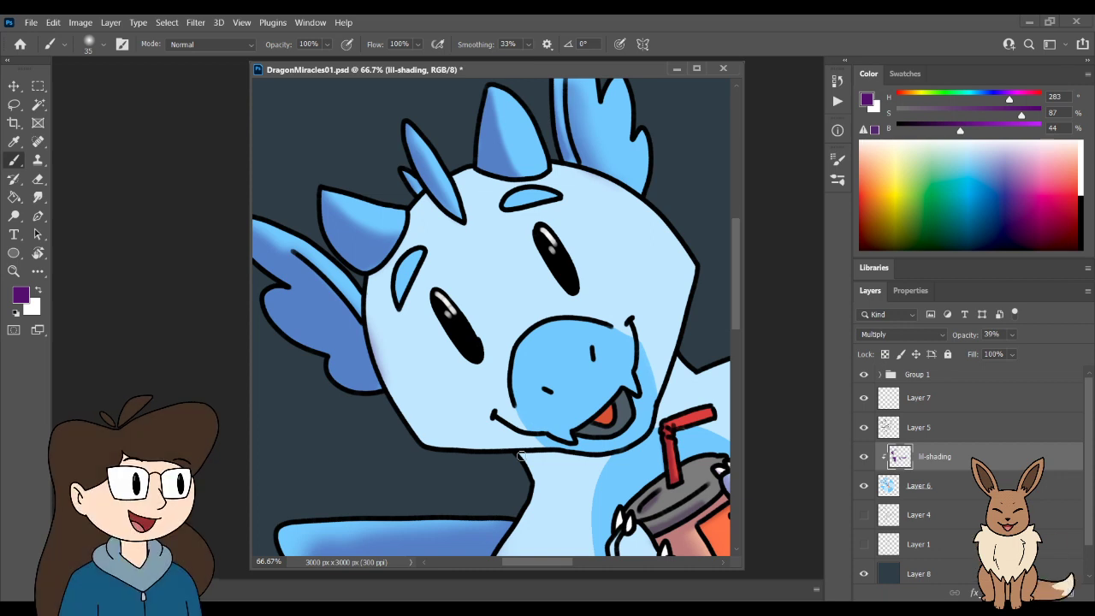
{"action": "key", "text": "ctrl+minus"}
{"action": "key", "text": "ctrl+minus"}
{"action": "key", "text": "ctrl+minus"}
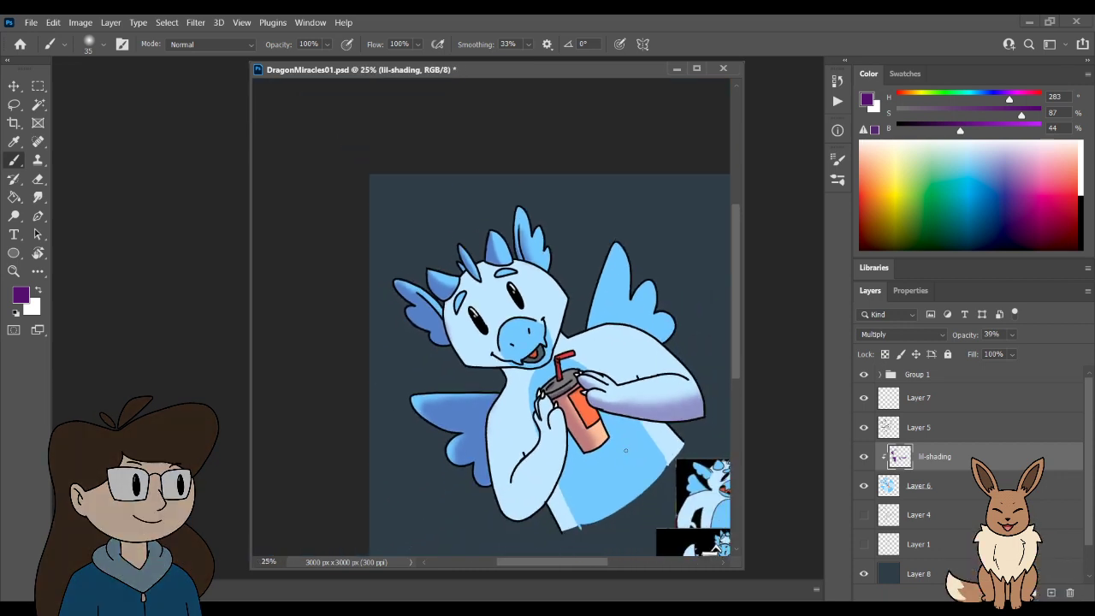
{"action": "key", "text": "ctrl+plus"}
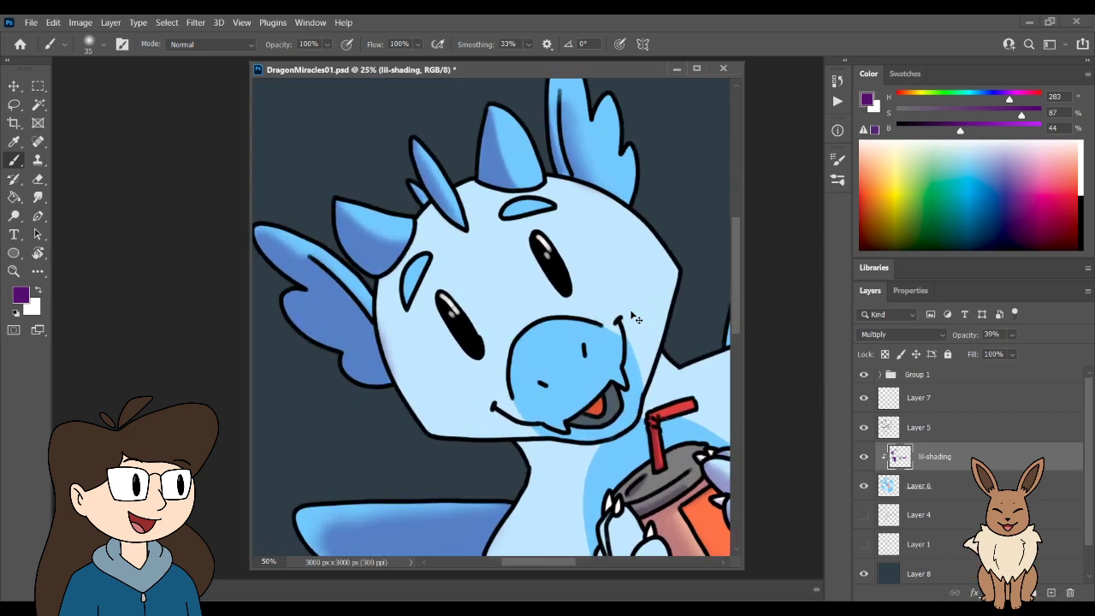
{"action": "key", "text": "ctrl+plus"}
{"action": "key", "text": "ctrl+plus"}
{"action": "left_click_drag", "start_coordinate": [418, 451], "coordinate": [359, 370]}
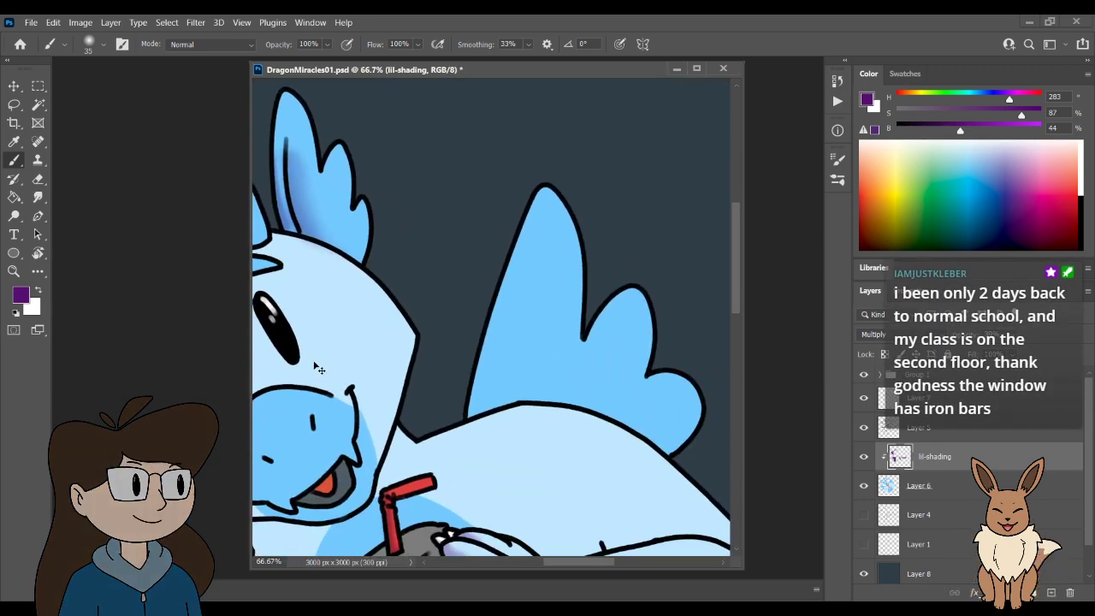
{"action": "key", "text": "ctrl+plus"}
{"action": "left_click_drag", "start_coordinate": [501, 373], "coordinate": [379, 360]}
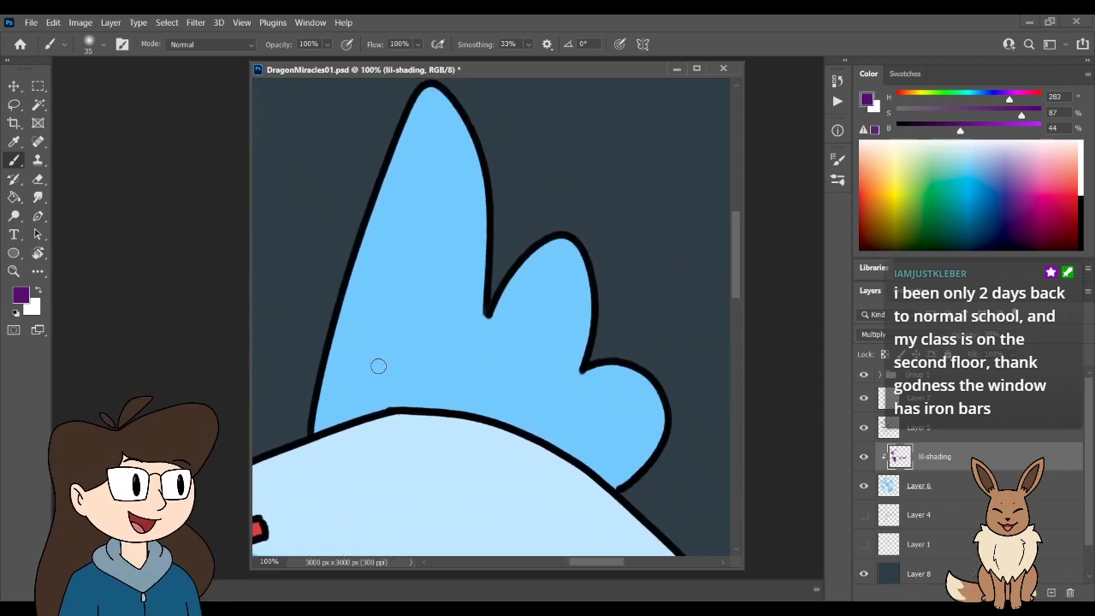
{"action": "key", "text": "ctrl+minus"}
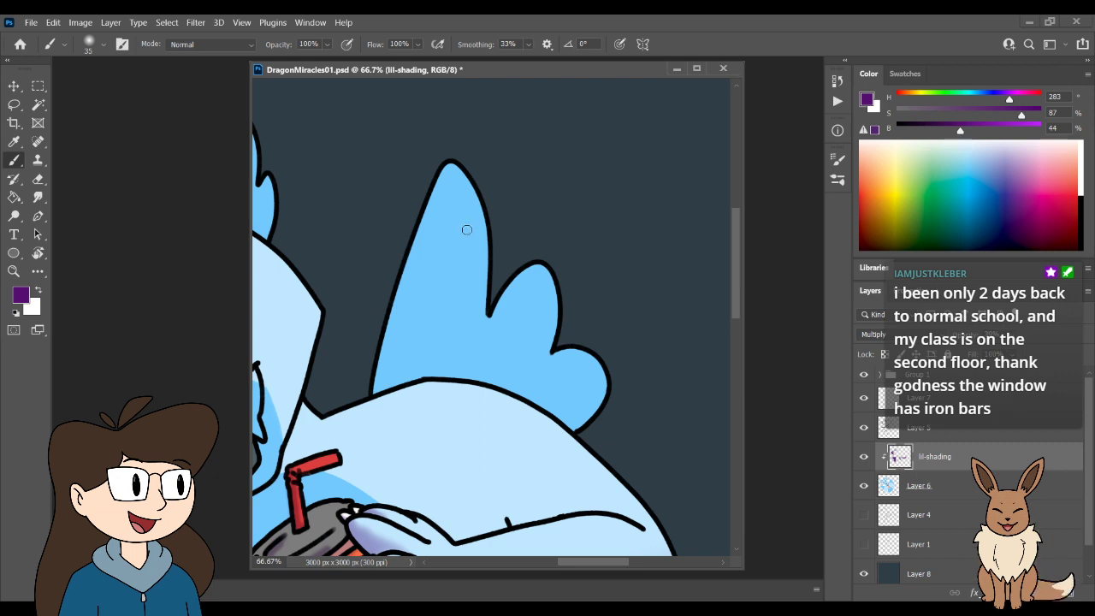
{"action": "key", "text": "l"}
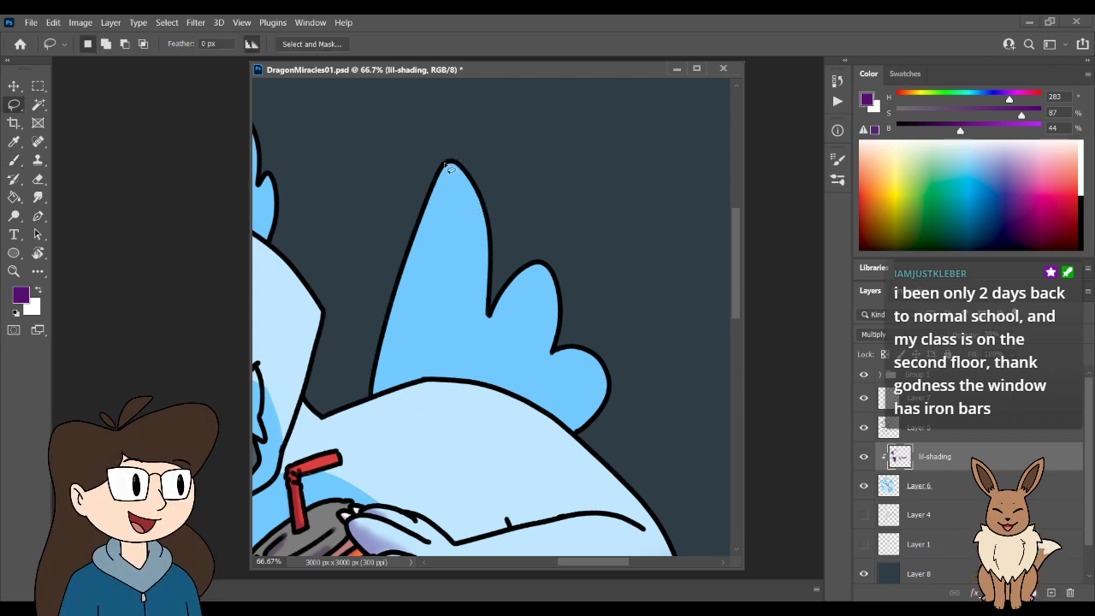
{"action": "mouse_move", "coordinate": [429, 257]}
{"action": "left_mouse_down"}
{"action": "mouse_move", "coordinate": [449, 352]}
{"action": "mouse_move", "coordinate": [458, 359]}
{"action": "mouse_move", "coordinate": [495, 321]}
{"action": "left_mouse_up"}
{"action": "left_click_drag", "start_coordinate": [513, 285], "coordinate": [507, 319]}
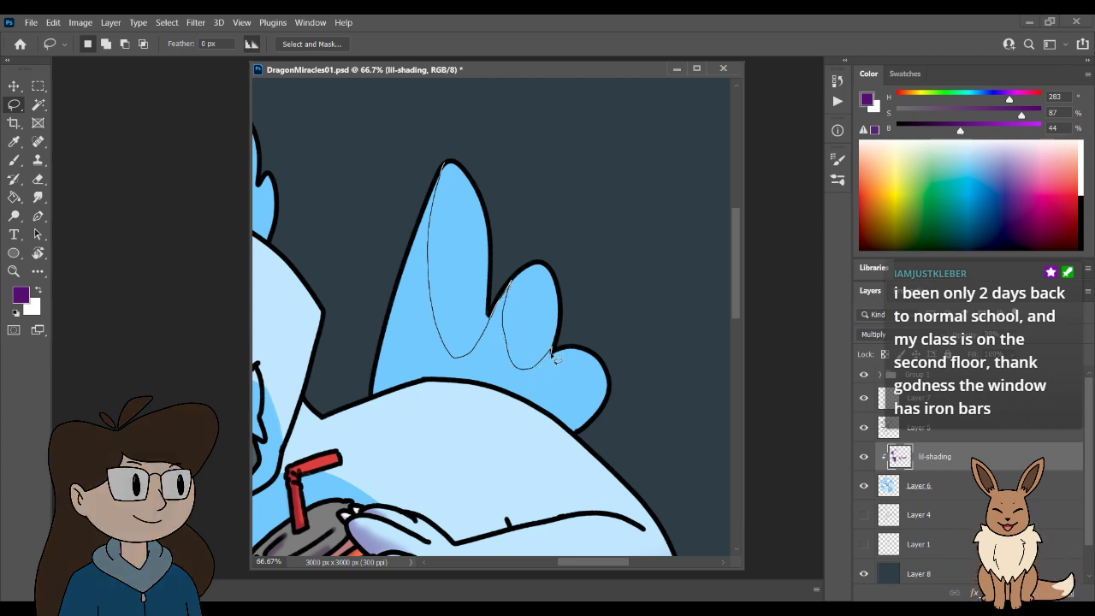
{"action": "left_click_drag", "start_coordinate": [579, 356], "coordinate": [574, 363]}
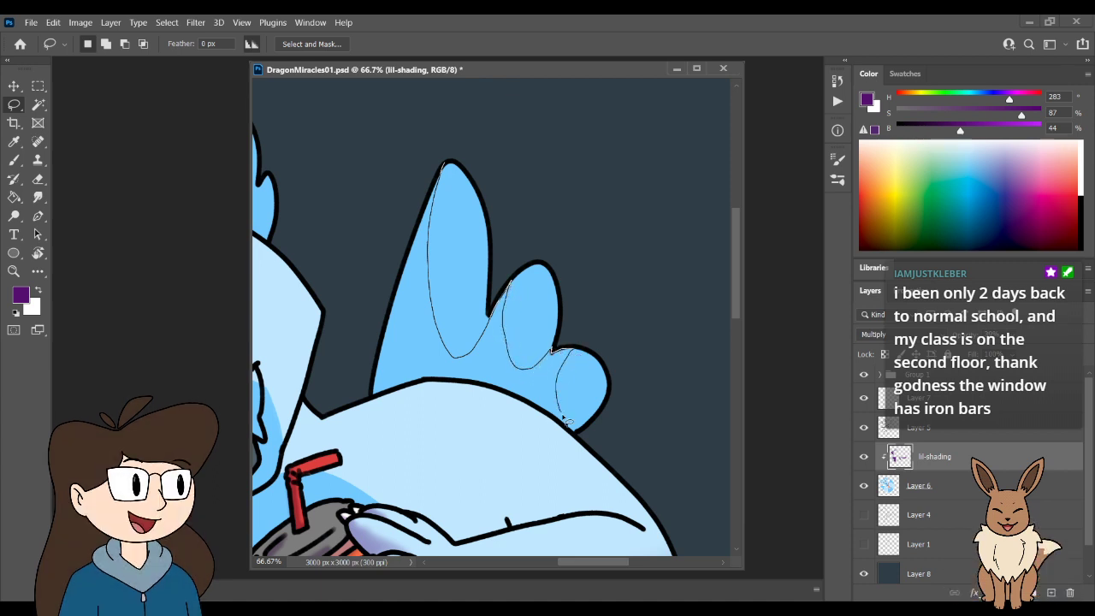
{"action": "mouse_move", "coordinate": [565, 425]}
{"action": "left_mouse_down"}
{"action": "mouse_move", "coordinate": [493, 391]}
{"action": "mouse_move", "coordinate": [426, 381]}
{"action": "mouse_move", "coordinate": [368, 407]}
{"action": "left_mouse_up"}
{"action": "left_click_drag", "start_coordinate": [444, 159], "coordinate": [443, 159]}
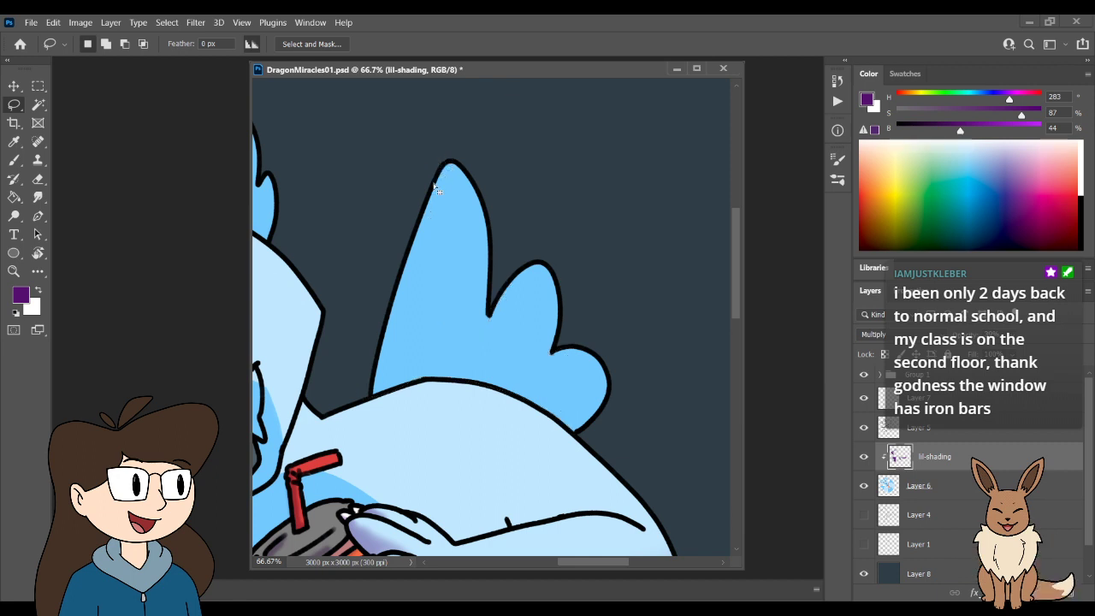
- Fill the lassoed wing area with purple using a soft 90 px brush, and deselect it
{"action": "key", "text": "b"}
{"action": "key", "text": "bracketright"}
{"action": "key", "text": "bracketright"}
{"action": "key", "text": "bracketright"}
{"action": "key", "text": "bracketright"}
{"action": "key", "text": "bracketright"}
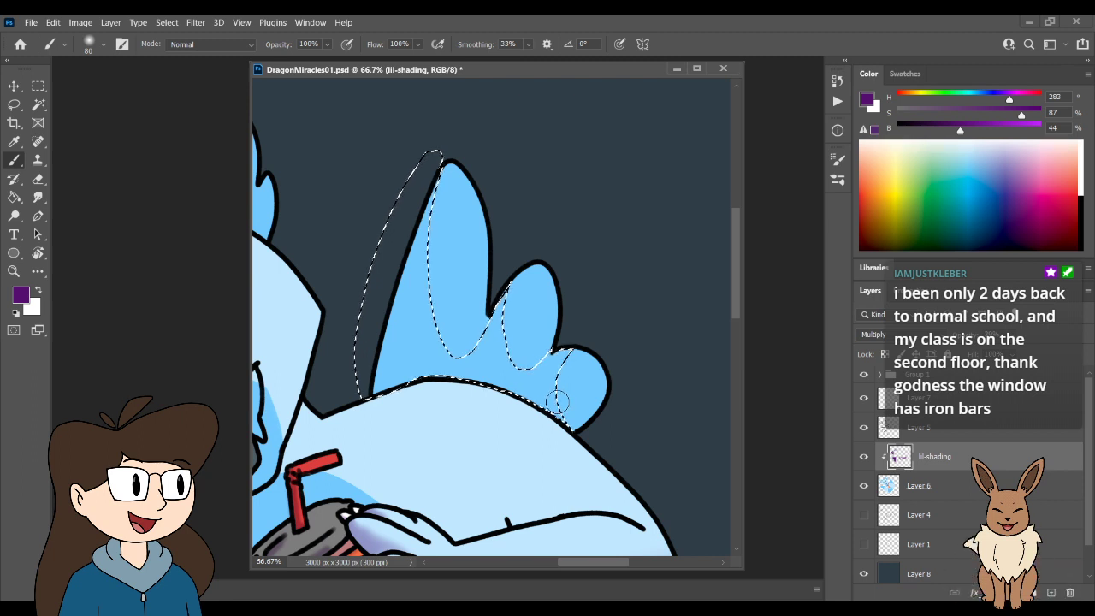
{"action": "key", "text": "bracketright"}
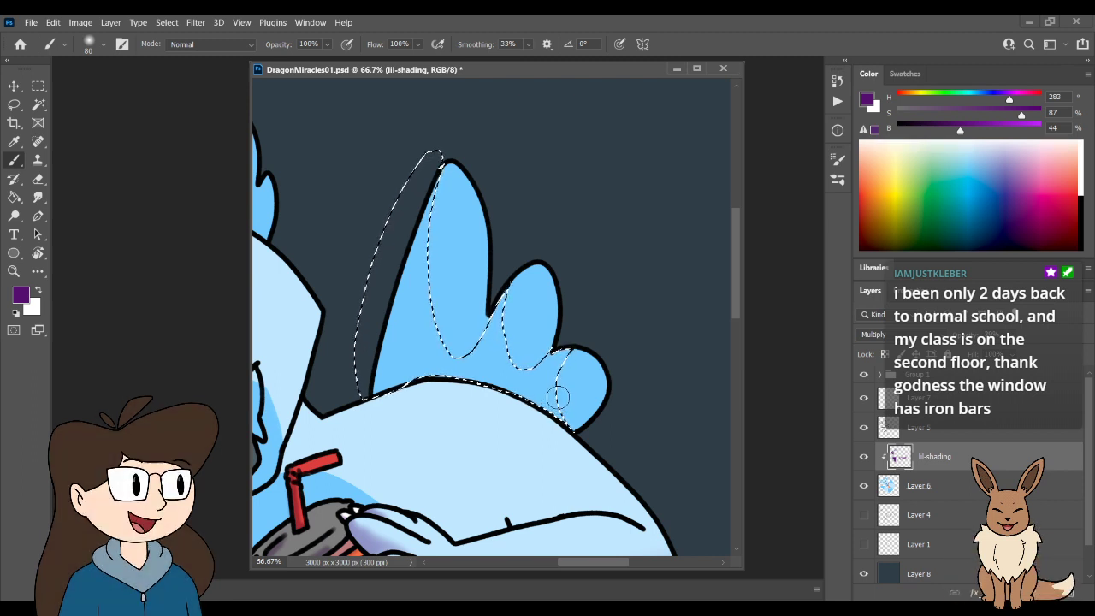
{"action": "mouse_move", "coordinate": [547, 338]}
{"action": "left_mouse_down"}
{"action": "mouse_move", "coordinate": [509, 384]}
{"action": "mouse_move", "coordinate": [489, 360]}
{"action": "left_mouse_up"}
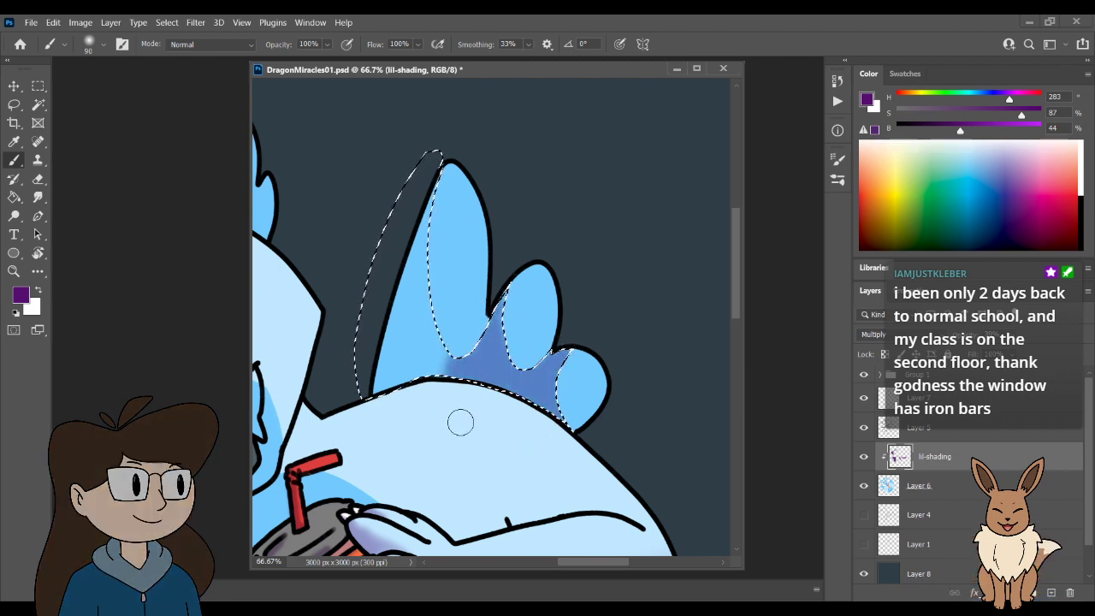
{"action": "mouse_move", "coordinate": [431, 287]}
{"action": "left_mouse_down"}
{"action": "mouse_move", "coordinate": [397, 296]}
{"action": "mouse_move", "coordinate": [361, 402]}
{"action": "left_mouse_up"}
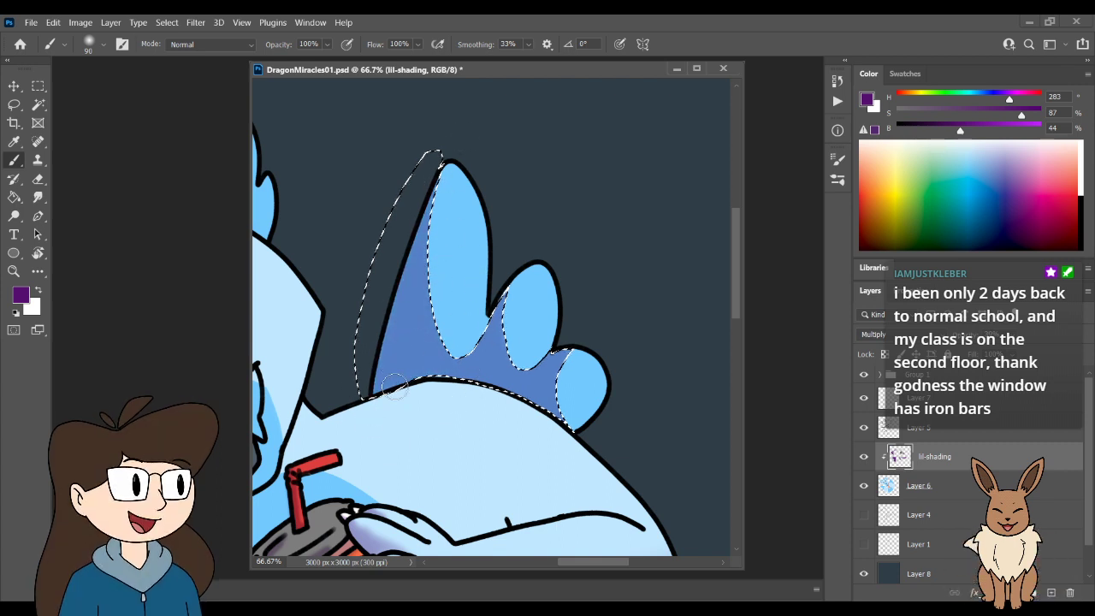
{"action": "mouse_move", "coordinate": [363, 392]}
{"action": "left_mouse_down"}
{"action": "mouse_move", "coordinate": [477, 305]}
{"action": "mouse_move", "coordinate": [445, 342]}
{"action": "left_mouse_up"}
{"action": "key", "text": "l"}
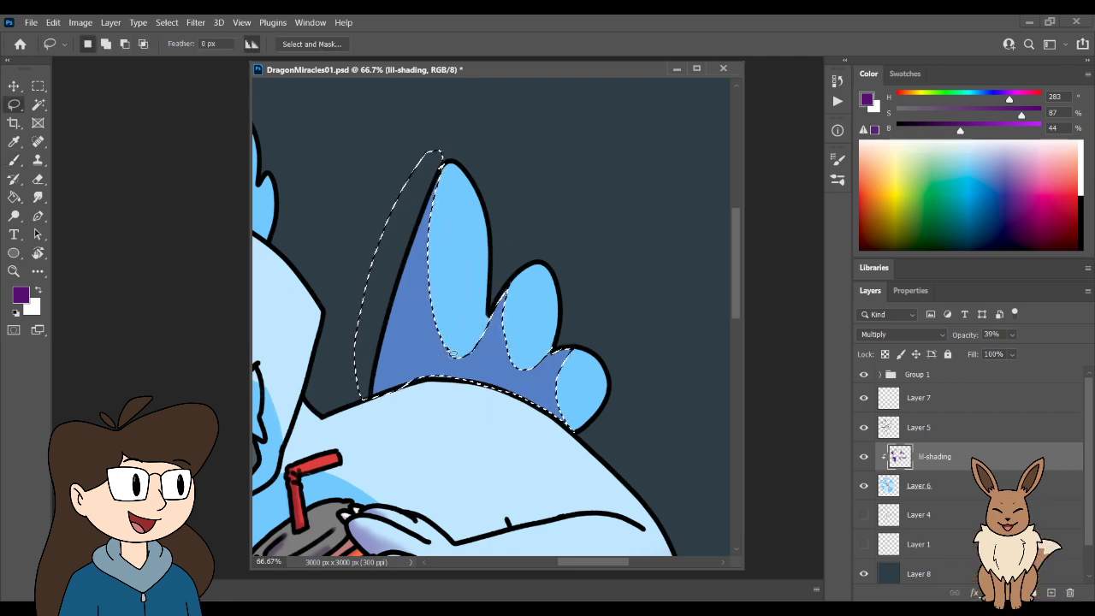
{"action": "key", "text": "ctrl+d"}
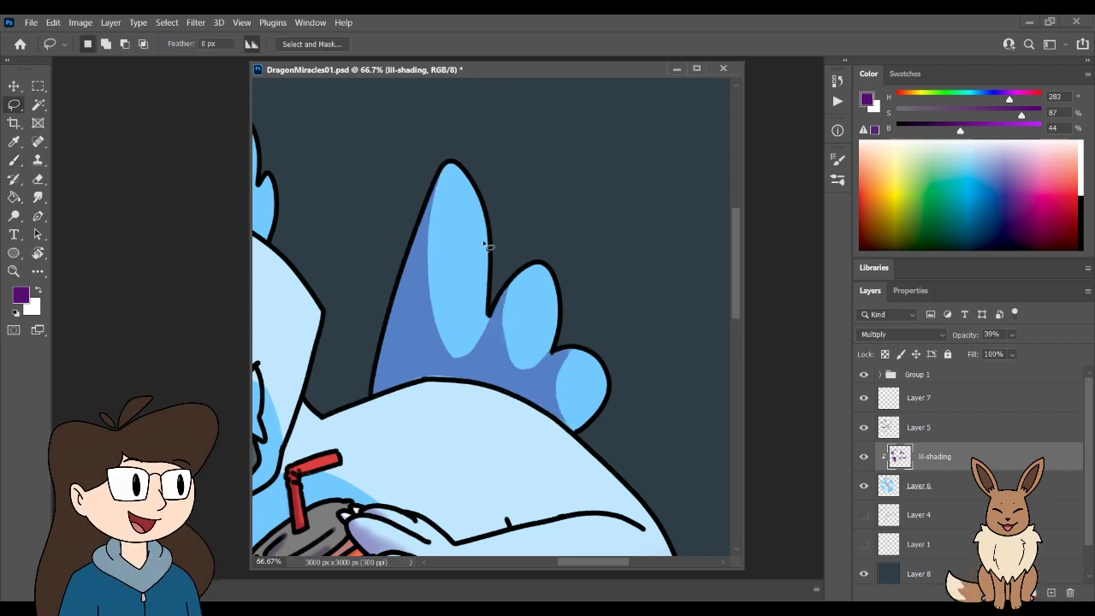
- Soften the hard shading edges around the wing's three lobes with a soft 150 px eraser at 100% opacity
{"action": "key", "text": "ctrl+minus"}
{"action": "key", "text": "ctrl+minus"}
{"action": "key", "text": "ctrl+minus"}
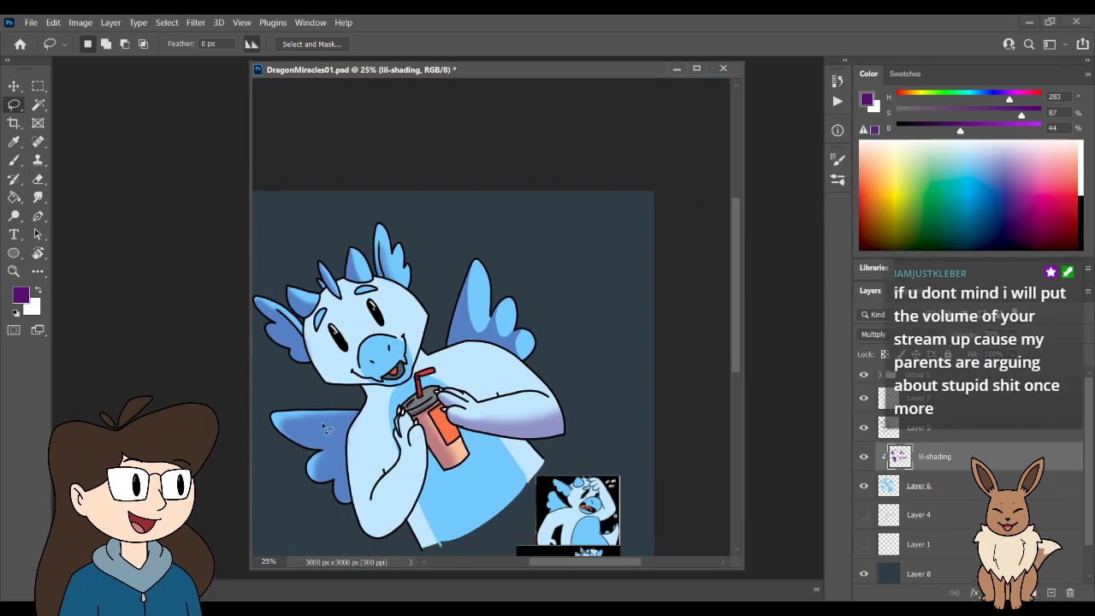
{"action": "key", "text": "ctrl+plus"}
{"action": "key", "text": "ctrl+plus"}
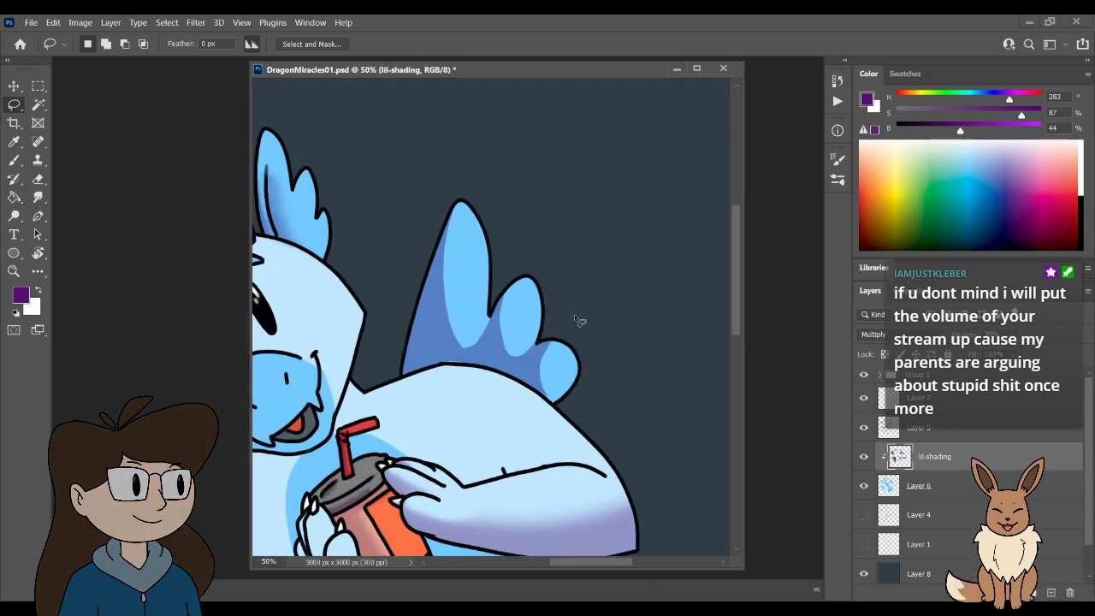
{"action": "key", "text": "e"}
{"action": "mouse_move", "coordinate": [456, 210]}
{"action": "left_mouse_down"}
{"action": "mouse_move", "coordinate": [460, 306]}
{"action": "mouse_move", "coordinate": [460, 200]}
{"action": "left_mouse_up"}
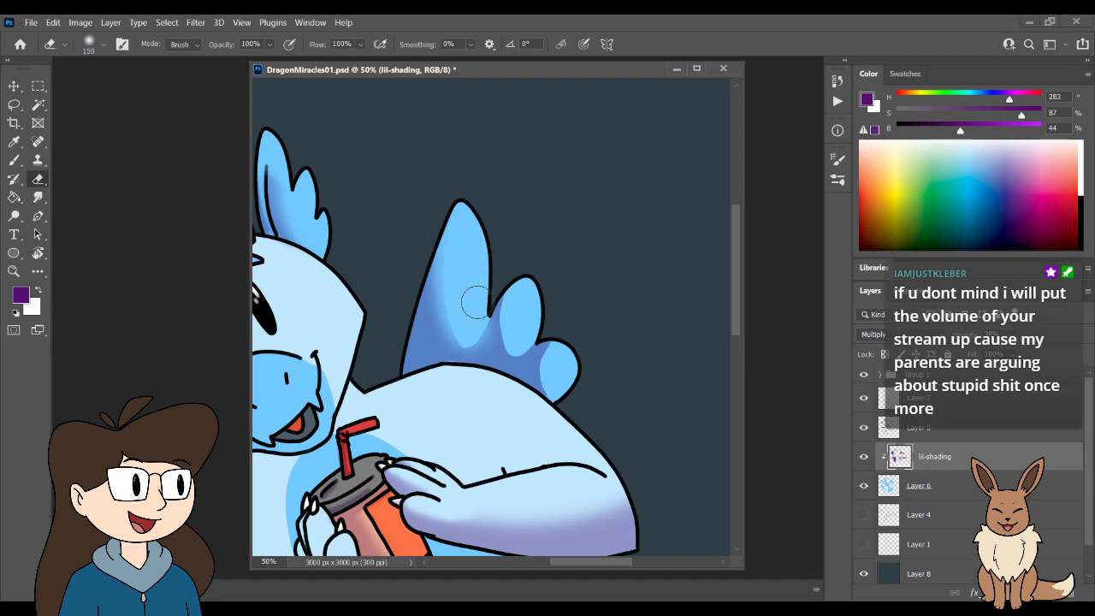
{"action": "mouse_move", "coordinate": [476, 303]}
{"action": "left_mouse_down"}
{"action": "mouse_move", "coordinate": [450, 256]}
{"action": "mouse_move", "coordinate": [464, 336]}
{"action": "left_mouse_up"}
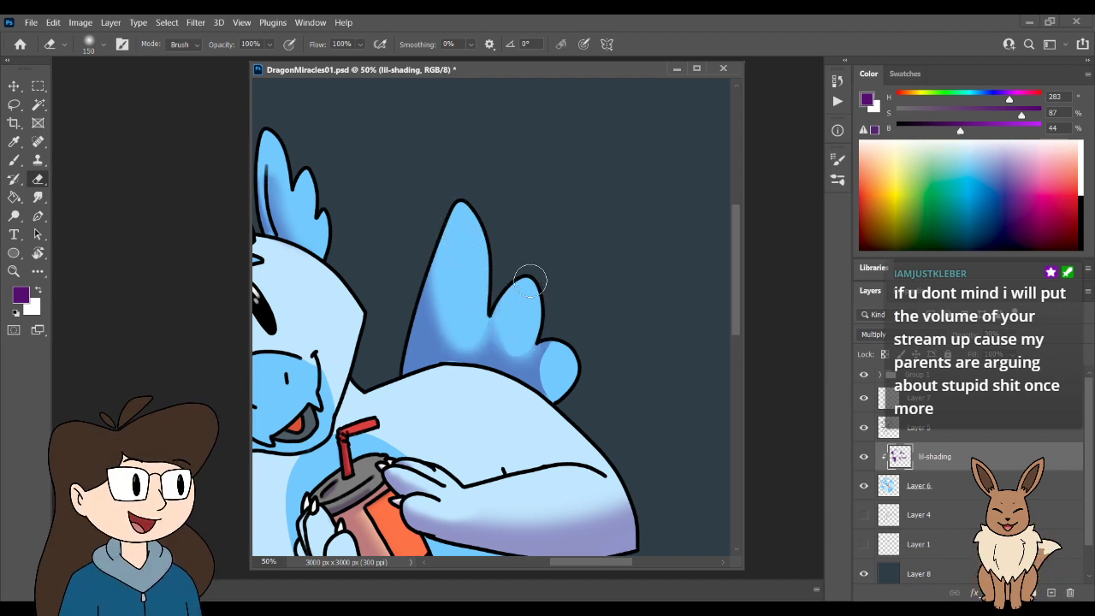
{"action": "mouse_move", "coordinate": [531, 295]}
{"action": "left_mouse_down"}
{"action": "mouse_move", "coordinate": [552, 368]}
{"action": "mouse_move", "coordinate": [533, 308]}
{"action": "mouse_move", "coordinate": [511, 340]}
{"action": "mouse_move", "coordinate": [451, 344]}
{"action": "left_mouse_up"}
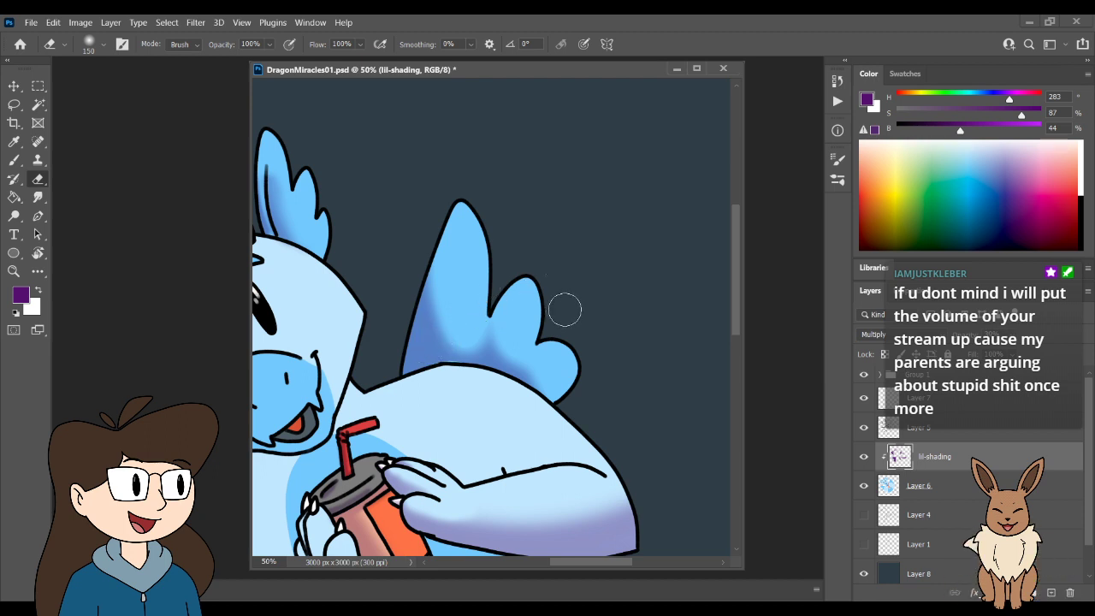
- Fill the light gap along the wing's base with a 40 px purple brush and deepen the shading above it at 90 px
{"action": "key", "text": "b"}
{"action": "key", "text": "ctrl+plus"}
{"action": "key", "text": "bracketleft"}
{"action": "key", "text": "bracketleft"}
{"action": "key", "text": "bracketleft"}
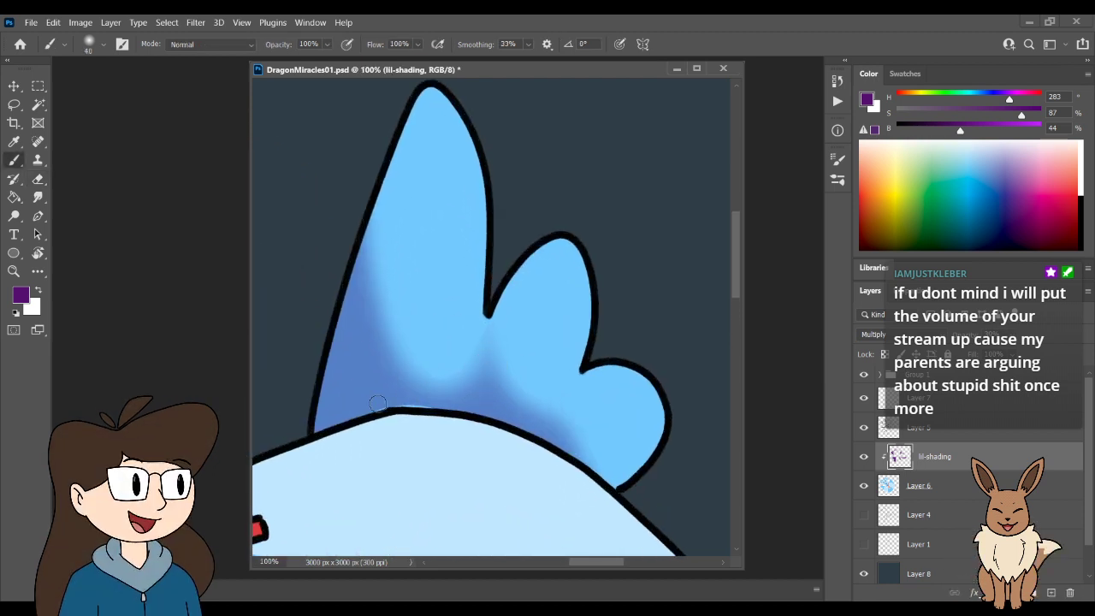
{"action": "key", "text": "bracketleft"}
{"action": "key", "text": "bracketleft"}
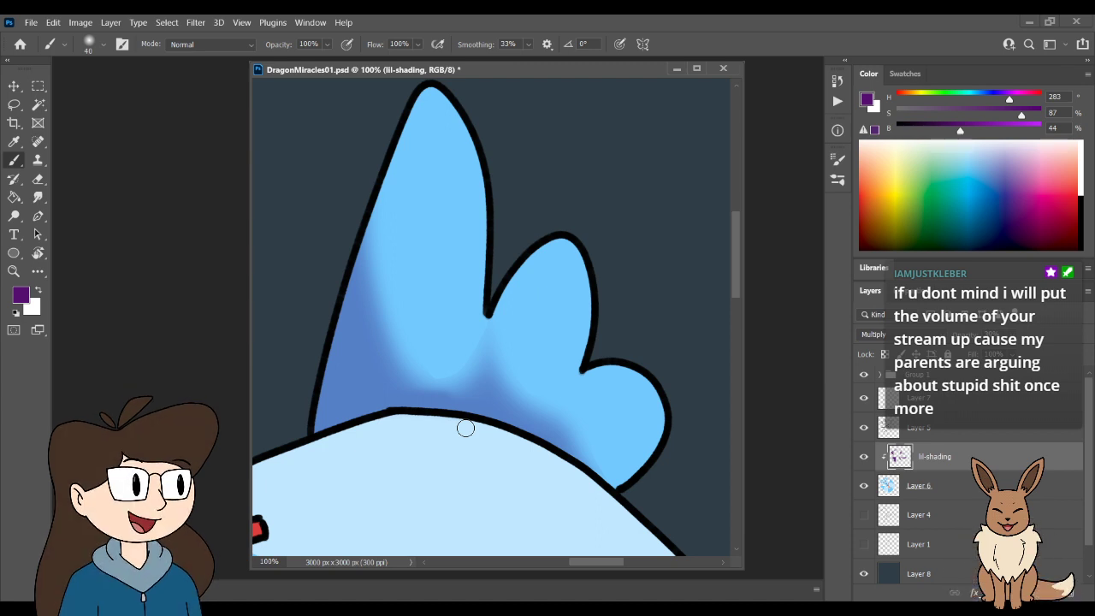
{"action": "key", "text": "bracketright"}
{"action": "key", "text": "bracketright"}
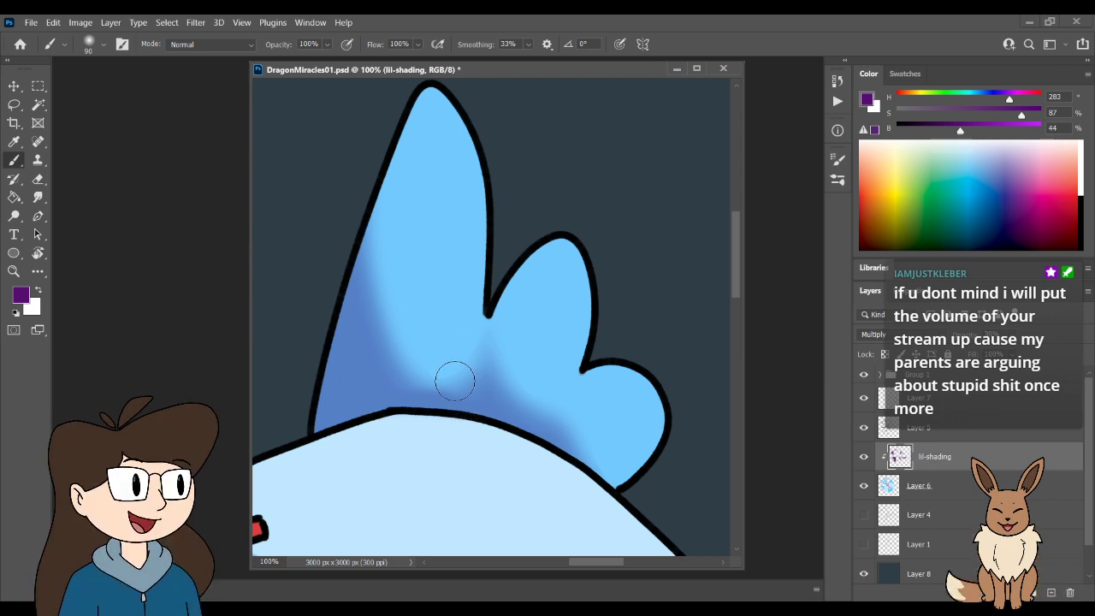
{"action": "mouse_move", "coordinate": [455, 380]}
{"action": "left_mouse_down"}
{"action": "mouse_move", "coordinate": [399, 295]}
{"action": "mouse_move", "coordinate": [474, 359]}
{"action": "left_mouse_up"}
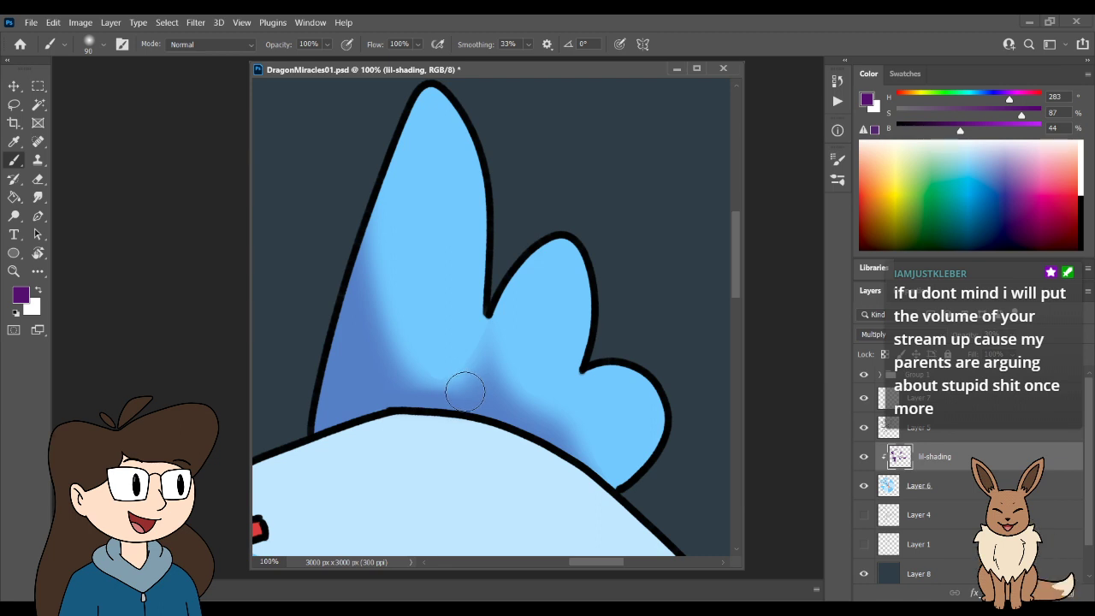
- Extend the purple up into the wing's three lobes with a soft 125 px brush and erase the spill on the shoulder
{"action": "key", "text": "bracketright"}
{"action": "key", "text": "bracketright"}
{"action": "mouse_move", "coordinate": [465, 391]}
{"action": "left_mouse_down"}
{"action": "mouse_move", "coordinate": [404, 341]}
{"action": "mouse_move", "coordinate": [393, 250]}
{"action": "mouse_move", "coordinate": [415, 388]}
{"action": "mouse_move", "coordinate": [377, 224]}
{"action": "mouse_move", "coordinate": [395, 357]}
{"action": "mouse_move", "coordinate": [383, 209]}
{"action": "mouse_move", "coordinate": [407, 122]}
{"action": "mouse_move", "coordinate": [448, 372]}
{"action": "mouse_move", "coordinate": [404, 295]}
{"action": "mouse_move", "coordinate": [424, 350]}
{"action": "mouse_move", "coordinate": [484, 399]}
{"action": "mouse_move", "coordinate": [526, 281]}
{"action": "mouse_move", "coordinate": [552, 425]}
{"action": "mouse_move", "coordinate": [563, 424]}
{"action": "mouse_move", "coordinate": [534, 398]}
{"action": "mouse_move", "coordinate": [604, 438]}
{"action": "mouse_move", "coordinate": [573, 432]}
{"action": "mouse_move", "coordinate": [613, 378]}
{"action": "mouse_move", "coordinate": [599, 383]}
{"action": "mouse_move", "coordinate": [619, 456]}
{"action": "left_mouse_up"}
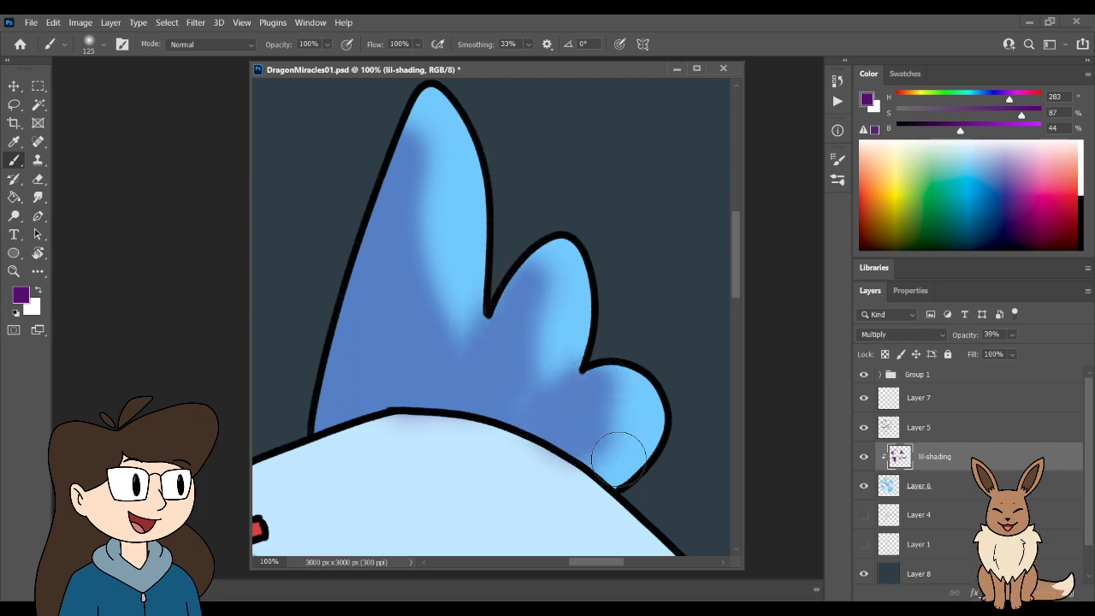
{"action": "mouse_move", "coordinate": [522, 435]}
{"action": "left_mouse_down"}
{"action": "mouse_move", "coordinate": [425, 362]}
{"action": "mouse_move", "coordinate": [395, 205]}
{"action": "mouse_move", "coordinate": [508, 471]}
{"action": "mouse_move", "coordinate": [493, 474]}
{"action": "mouse_move", "coordinate": [509, 482]}
{"action": "mouse_move", "coordinate": [486, 461]}
{"action": "mouse_move", "coordinate": [429, 453]}
{"action": "mouse_move", "coordinate": [520, 492]}
{"action": "mouse_move", "coordinate": [420, 450]}
{"action": "mouse_move", "coordinate": [534, 488]}
{"action": "mouse_move", "coordinate": [449, 464]}
{"action": "mouse_move", "coordinate": [551, 510]}
{"action": "mouse_move", "coordinate": [489, 467]}
{"action": "mouse_move", "coordinate": [582, 514]}
{"action": "left_mouse_up"}
{"action": "key", "text": "e"}
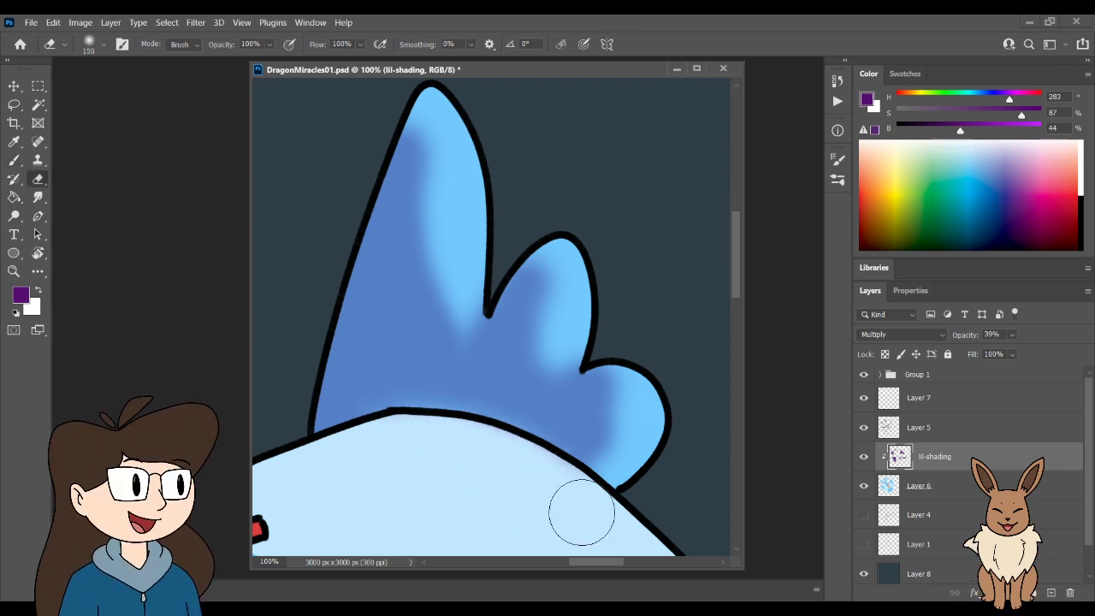
- Erase the purple from the outer parts of the wing's lobes with a soft 150 px eraser, keeping the base shaded
{"action": "scroll", "coordinate": [582, 513], "scroll_direction": "down", "scroll_amount": 4}
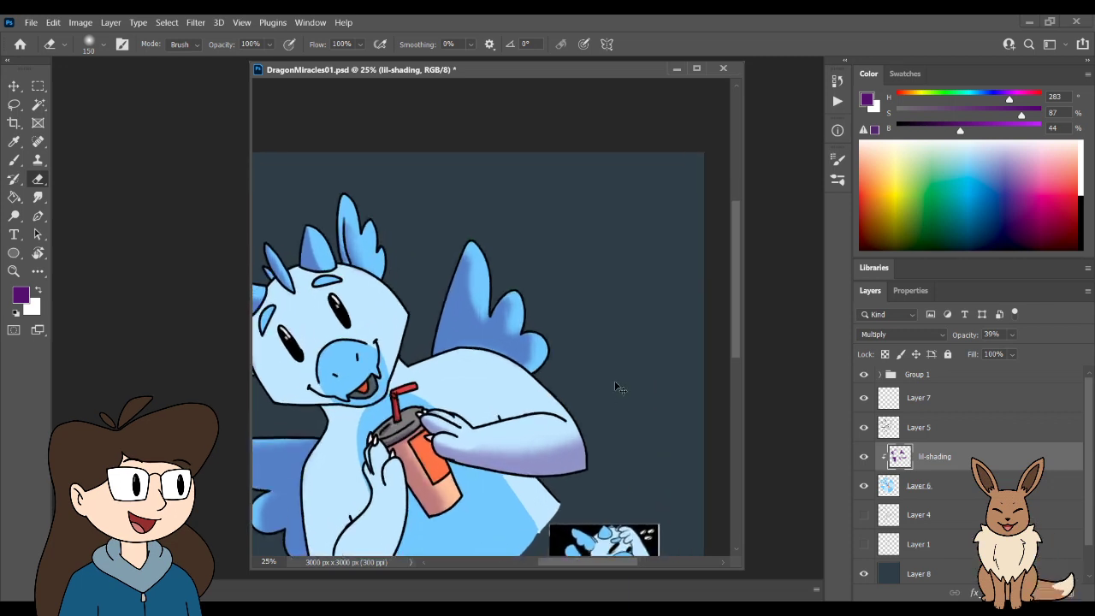
{"action": "scroll", "coordinate": [623, 348], "scroll_direction": "up", "scroll_amount": 4}
{"action": "scroll", "coordinate": [624, 348], "scroll_direction": "down", "scroll_amount": 2}
{"action": "scroll", "coordinate": [624, 349], "scroll_direction": "up", "scroll_amount": 1}
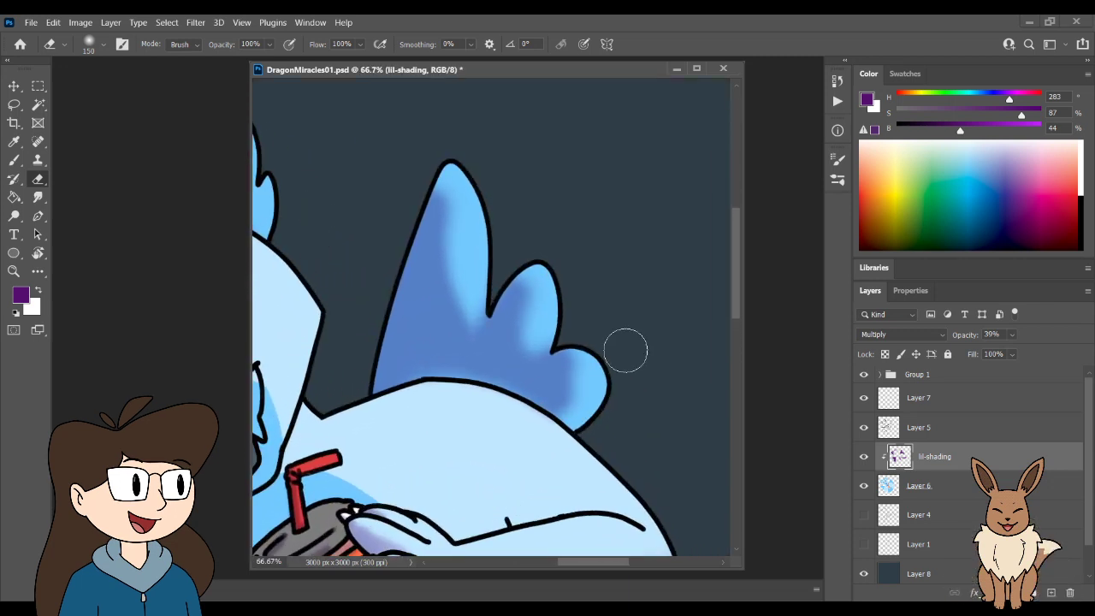
{"action": "mouse_move", "coordinate": [435, 152]}
{"action": "left_mouse_down"}
{"action": "mouse_move", "coordinate": [465, 277]}
{"action": "mouse_move", "coordinate": [441, 161]}
{"action": "mouse_move", "coordinate": [484, 288]}
{"action": "mouse_move", "coordinate": [474, 325]}
{"action": "mouse_move", "coordinate": [520, 257]}
{"action": "mouse_move", "coordinate": [547, 270]}
{"action": "mouse_move", "coordinate": [527, 292]}
{"action": "mouse_move", "coordinate": [582, 409]}
{"action": "left_mouse_up"}
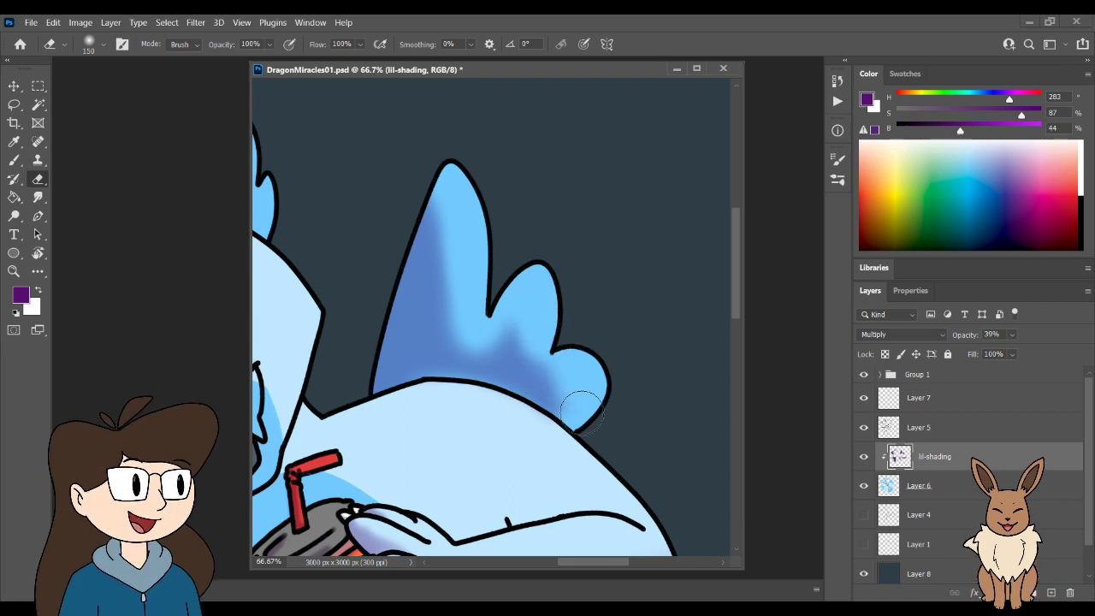
{"action": "mouse_move", "coordinate": [548, 327]}
{"action": "left_mouse_down"}
{"action": "mouse_move", "coordinate": [528, 309]}
{"action": "mouse_move", "coordinate": [531, 346]}
{"action": "left_mouse_up"}
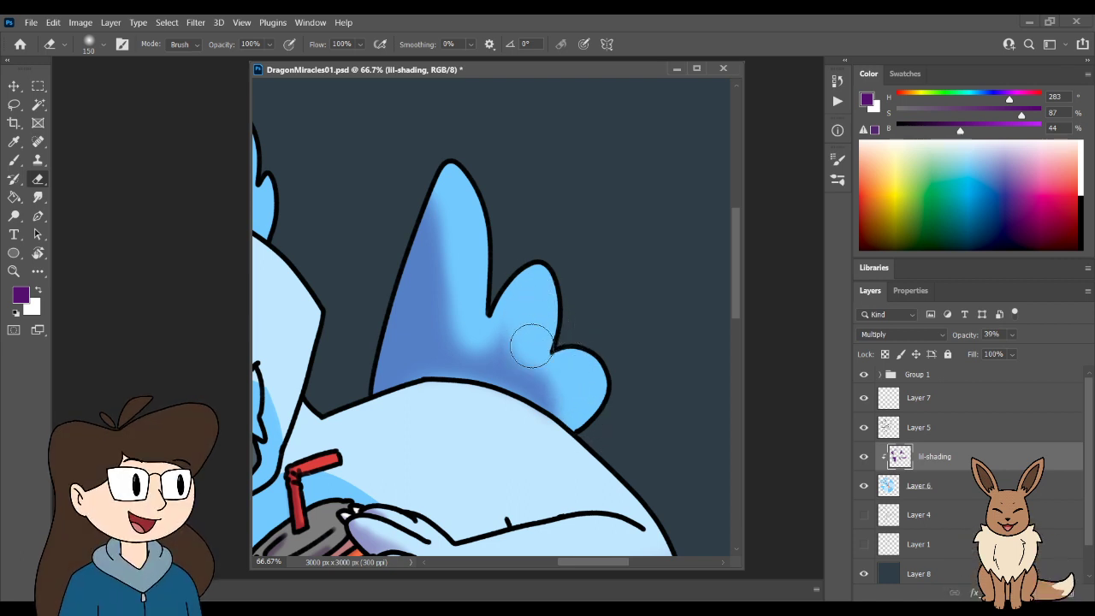
- Paint purple back into the wing's middle lobe with the 125 px brush and lighten its tip with the 150 px eraser
{"action": "key", "text": "b"}
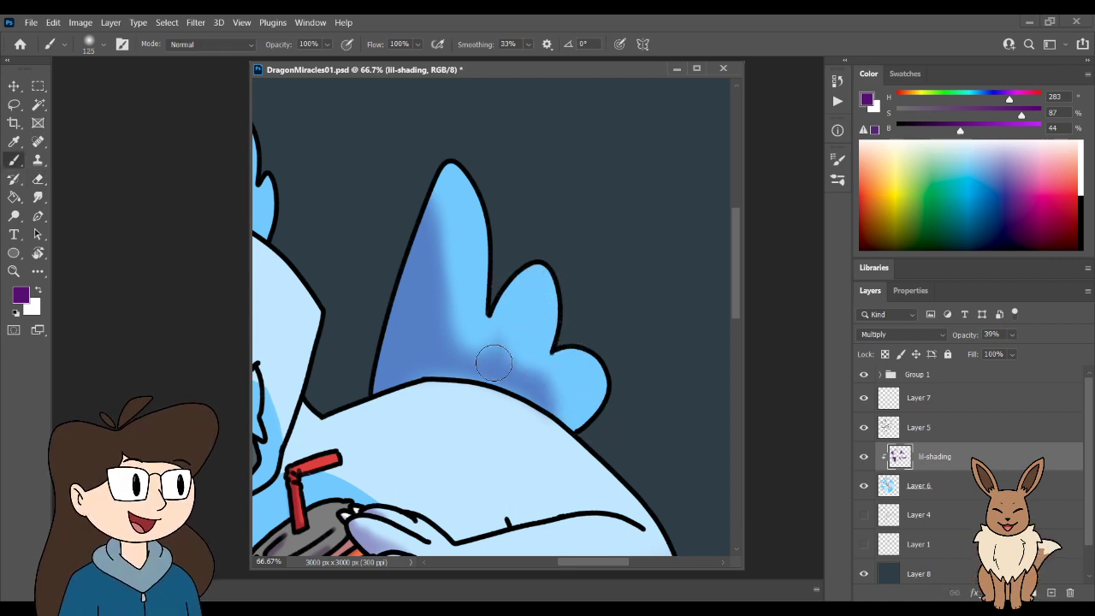
{"action": "mouse_move", "coordinate": [483, 355]}
{"action": "left_mouse_down"}
{"action": "mouse_move", "coordinate": [501, 370]}
{"action": "mouse_move", "coordinate": [512, 308]}
{"action": "left_mouse_up"}
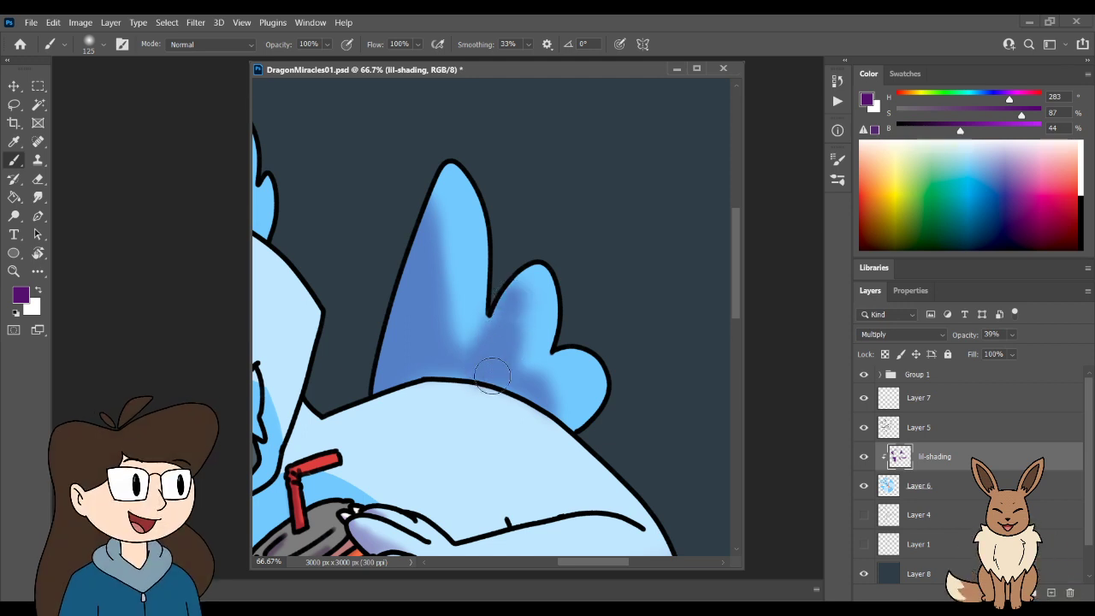
{"action": "key", "text": "e"}
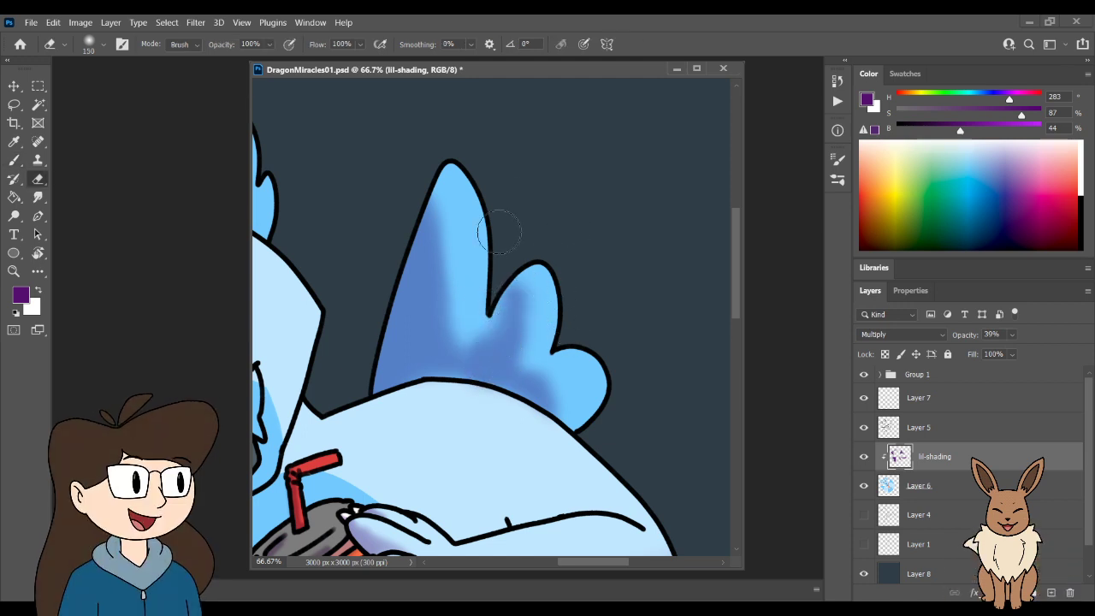
{"action": "mouse_move", "coordinate": [552, 249]}
{"action": "left_mouse_down"}
{"action": "mouse_move", "coordinate": [547, 284]}
{"action": "mouse_move", "coordinate": [562, 328]}
{"action": "left_mouse_up"}
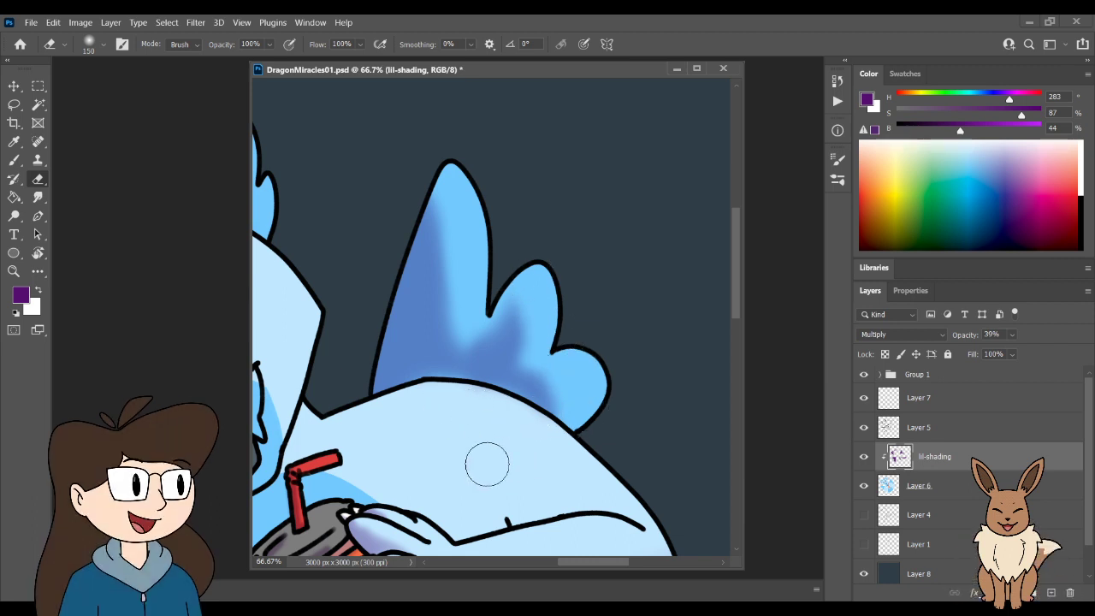
{"action": "left_click_drag", "start_coordinate": [522, 396], "coordinate": [651, 205]}
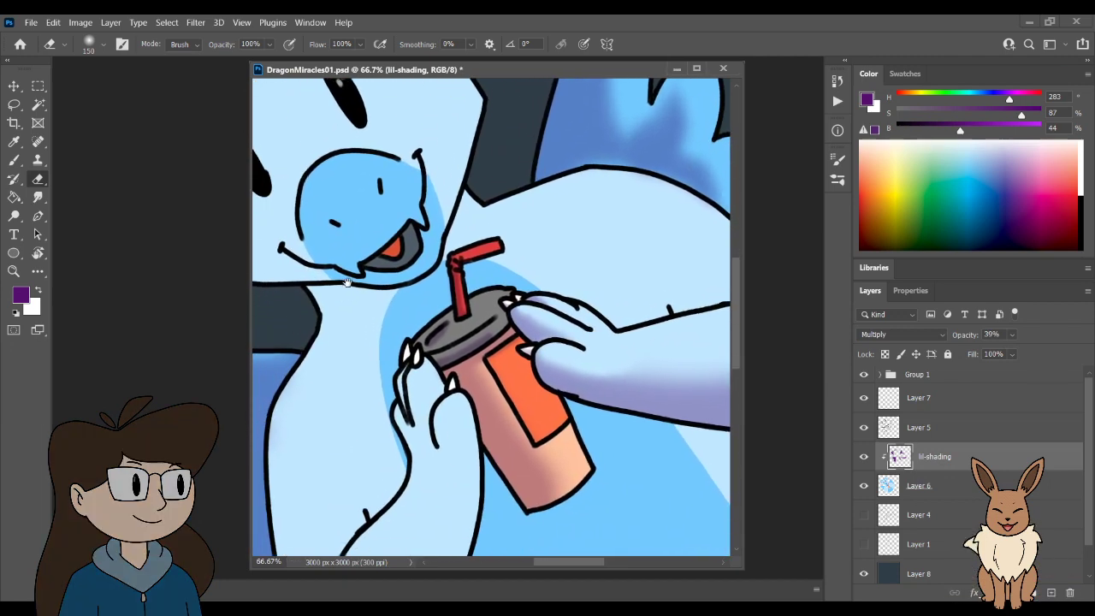
- Examine the shading on the cup, hands and unshaded arm, up close and in the full view of the dragon
{"action": "left_click_drag", "start_coordinate": [448, 453], "coordinate": [502, 200]}
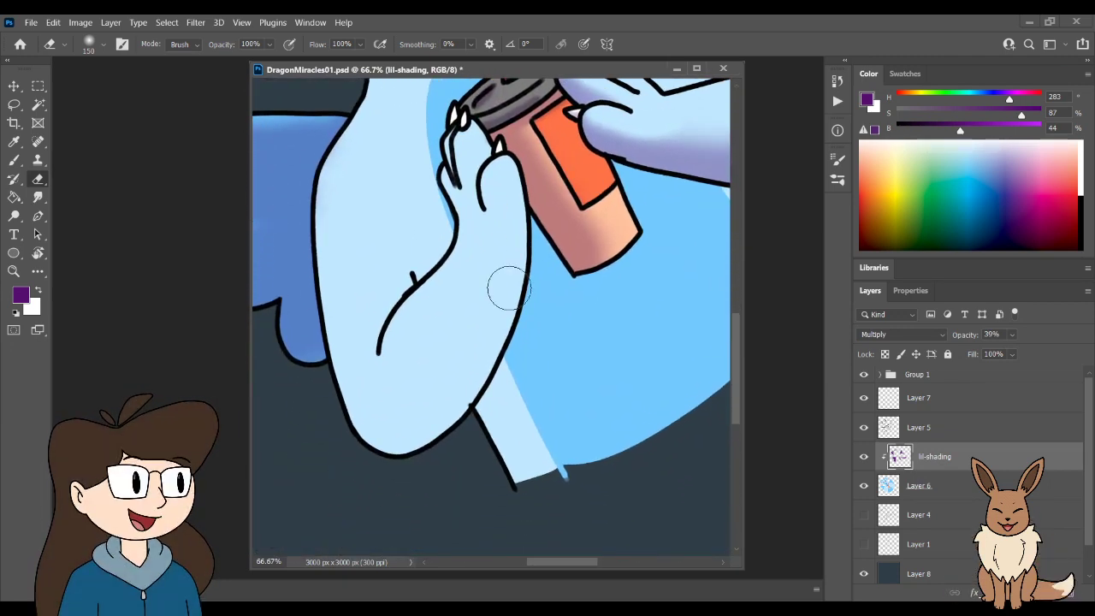
{"action": "scroll", "coordinate": [513, 303], "scroll_direction": "down", "scroll_amount": 2}
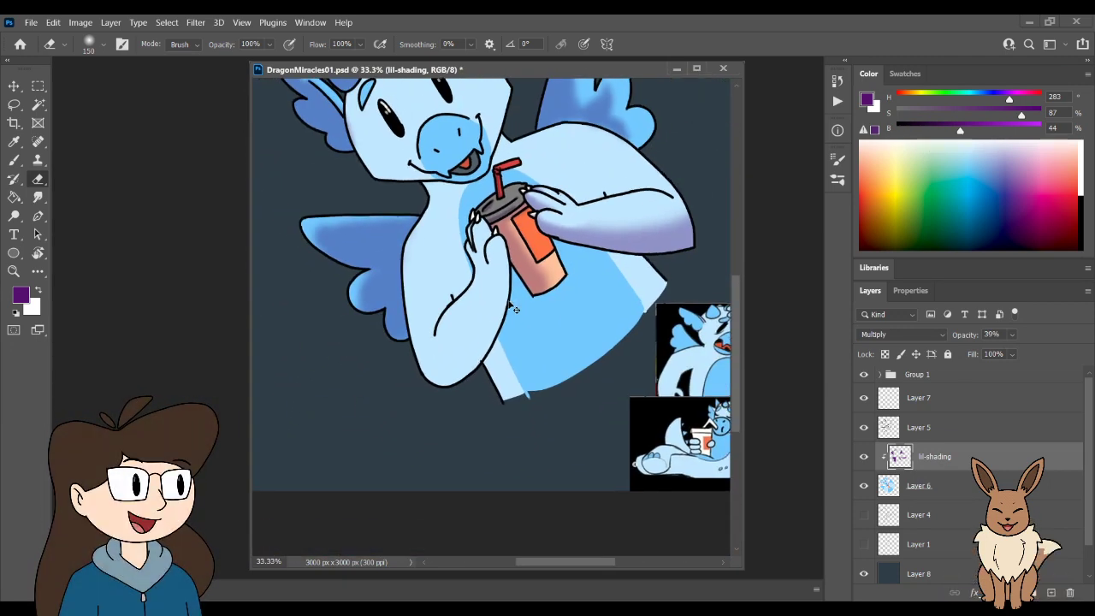
{"action": "scroll", "coordinate": [514, 308], "scroll_direction": "up", "scroll_amount": 2}
{"action": "mouse_move", "coordinate": [557, 213]}
{"action": "left_mouse_down"}
{"action": "mouse_move", "coordinate": [581, 413]}
{"action": "mouse_move", "coordinate": [570, 360]}
{"action": "mouse_move", "coordinate": [561, 362]}
{"action": "left_mouse_up"}
{"action": "key", "text": "l"}
{"action": "key", "text": "v"}
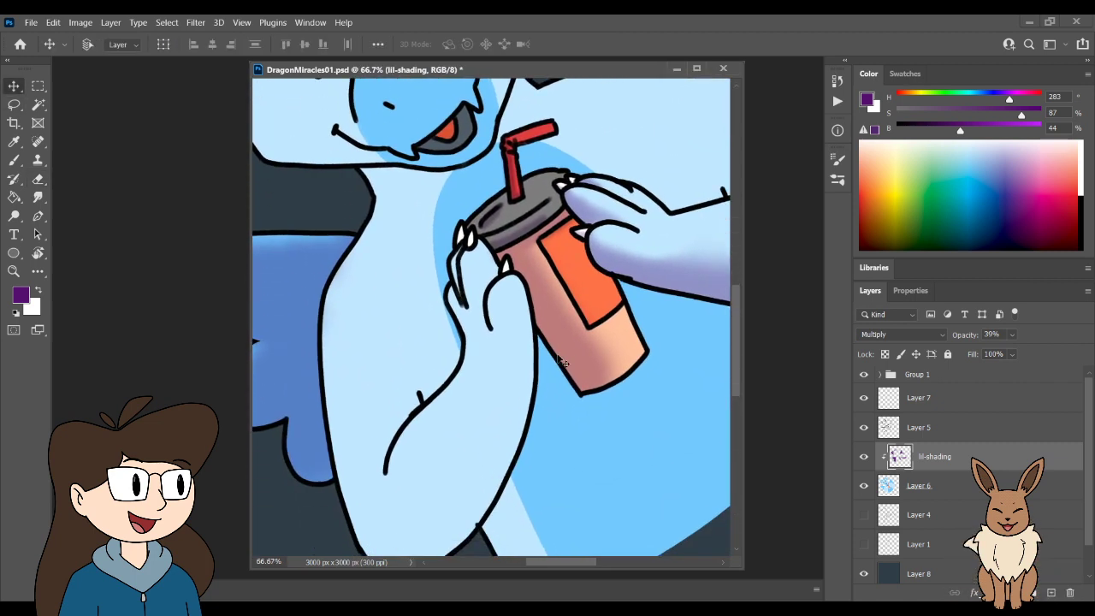
{"action": "scroll", "coordinate": [563, 363], "scroll_direction": "up", "scroll_amount": 2}
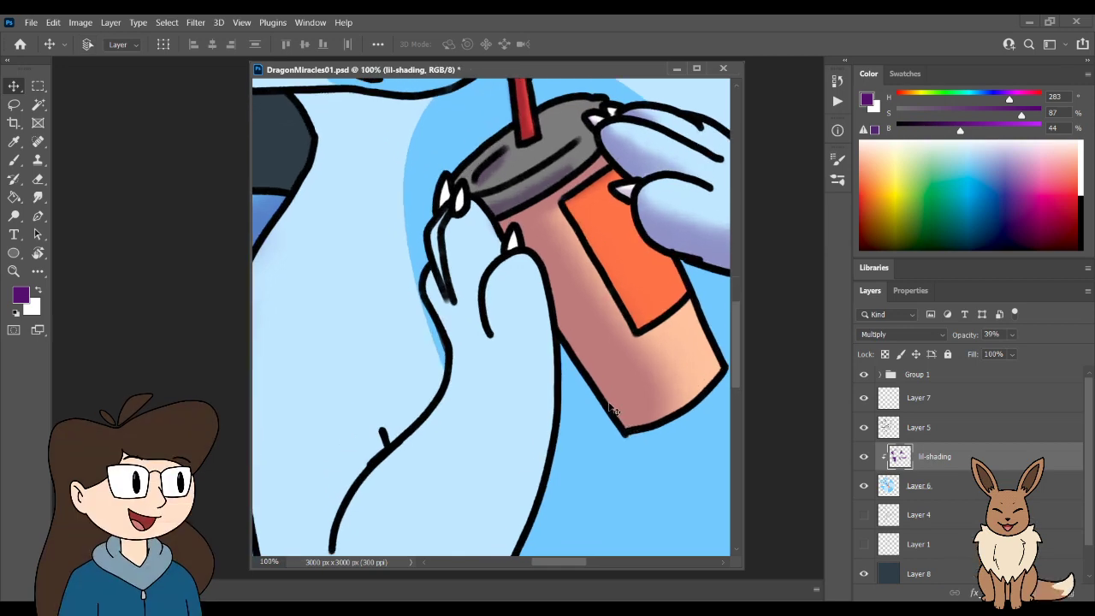
{"action": "key", "text": "ctrl+0"}
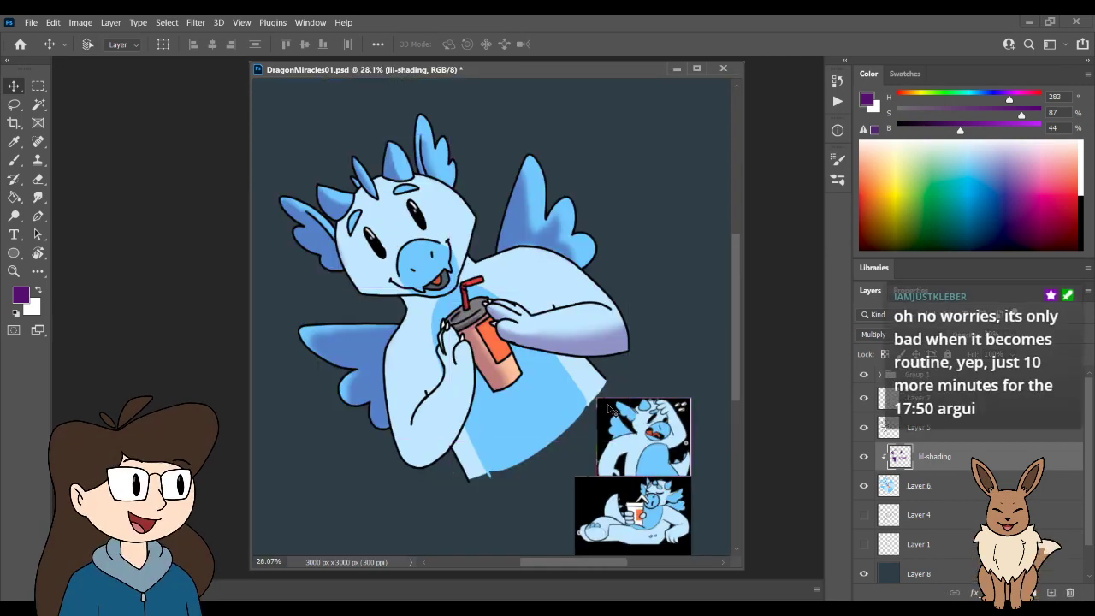
{"action": "scroll", "coordinate": [611, 411], "scroll_direction": "up", "scroll_amount": 5}
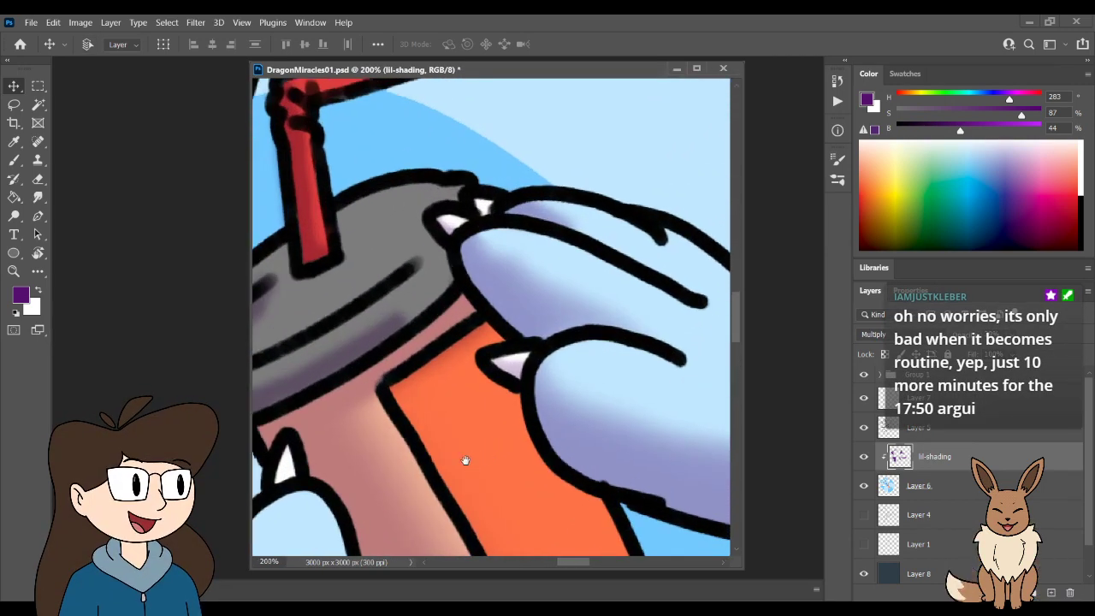
{"action": "left_click_drag", "start_coordinate": [464, 459], "coordinate": [567, 112]}
{"action": "scroll", "coordinate": [522, 301], "scroll_direction": "down", "scroll_amount": 3}
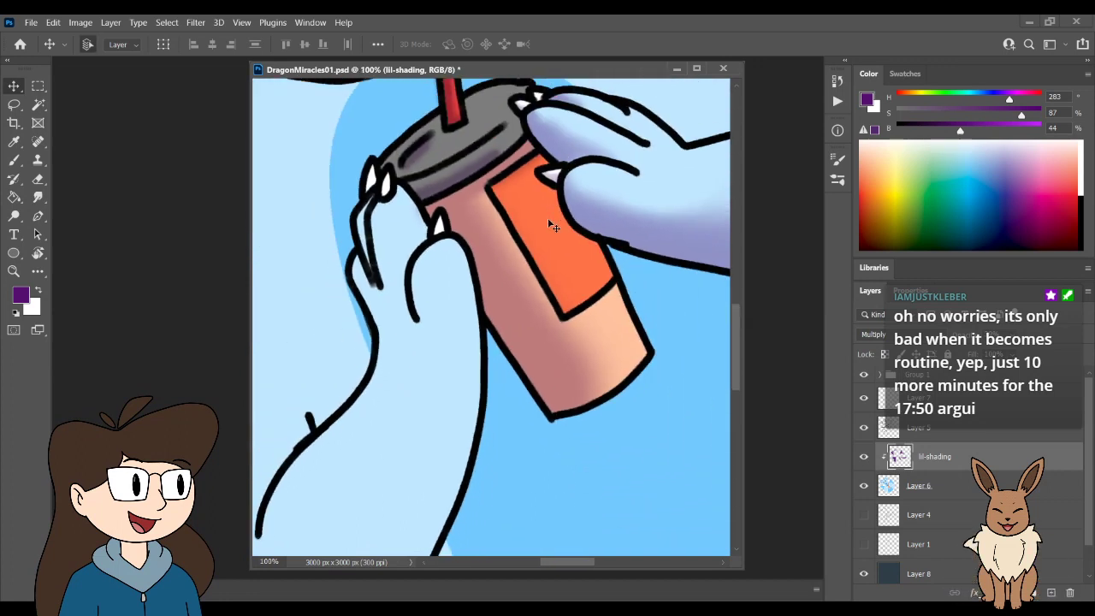
{"action": "left_click_drag", "start_coordinate": [520, 302], "coordinate": [611, 235]}
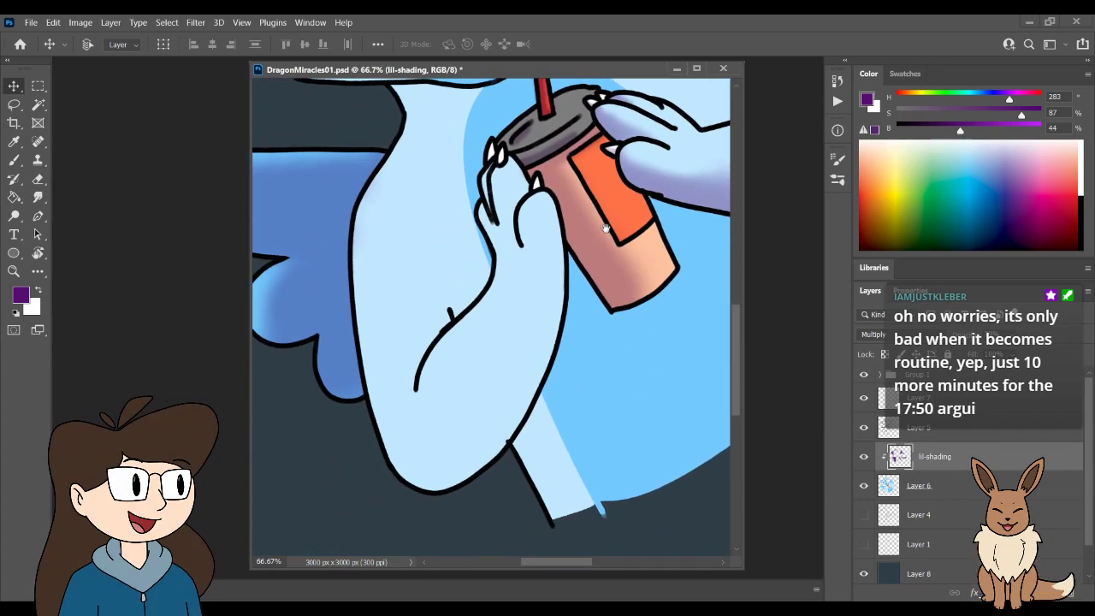
- Try to outline the unshaded forearm with the Lasso, tracing its edge from the fingers beside the cup to the elbow
{"action": "key", "text": "l"}
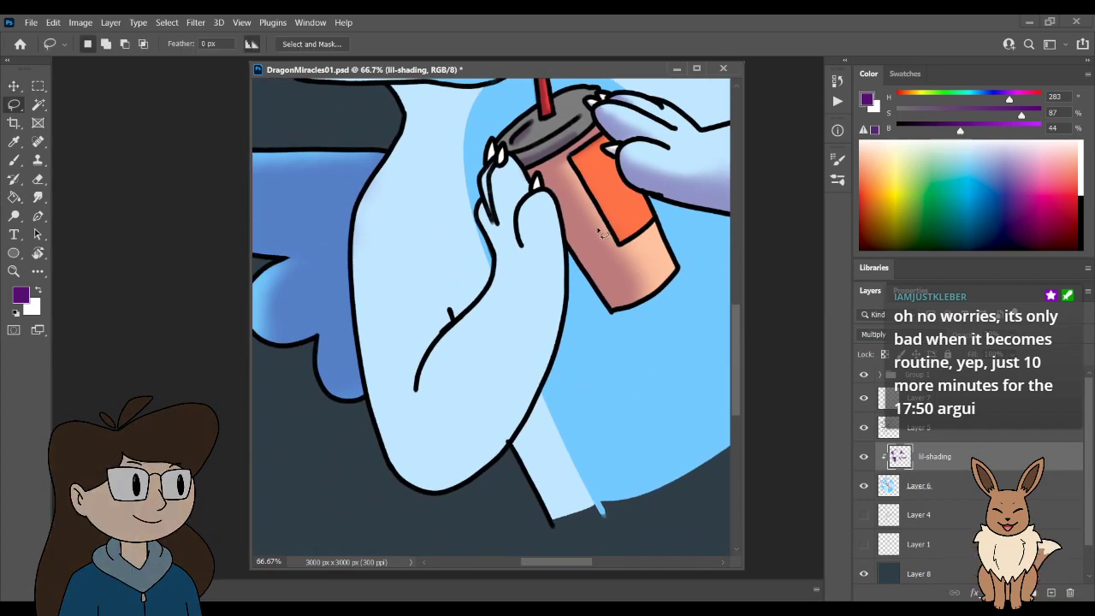
{"action": "key", "text": "ctrl+plus"}
{"action": "left_click_drag", "start_coordinate": [634, 205], "coordinate": [556, 150]}
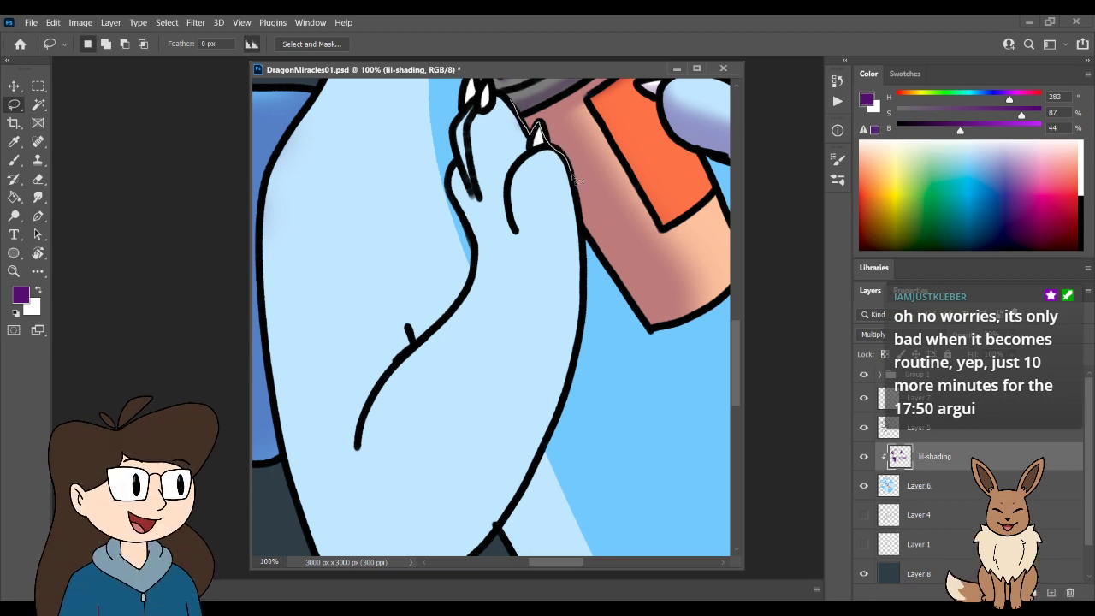
{"action": "left_click_drag", "start_coordinate": [577, 179], "coordinate": [589, 291]}
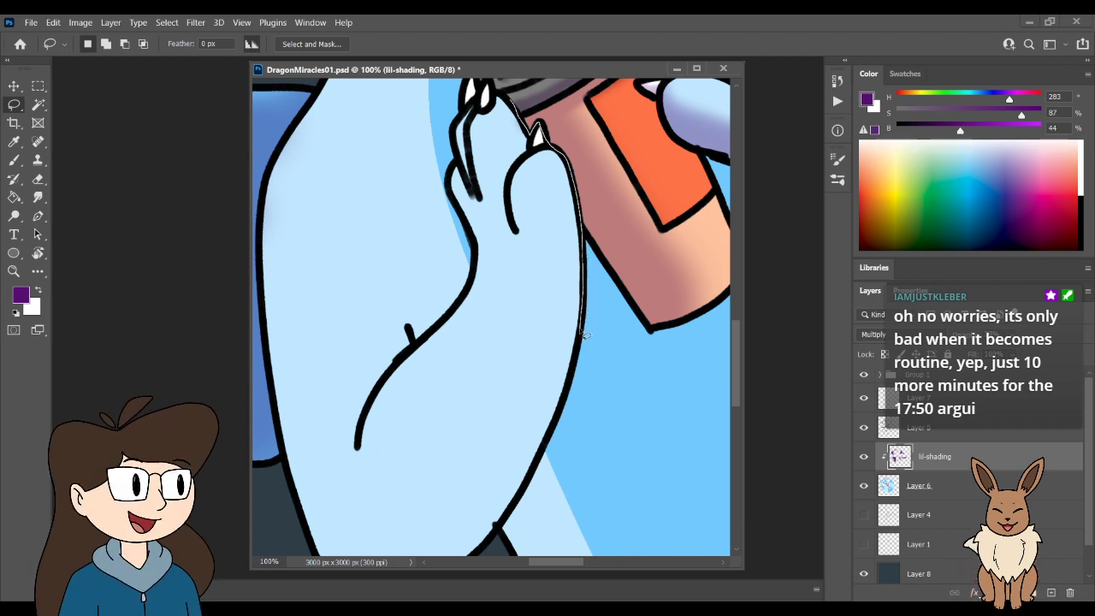
{"action": "left_click_drag", "start_coordinate": [586, 335], "coordinate": [576, 385]}
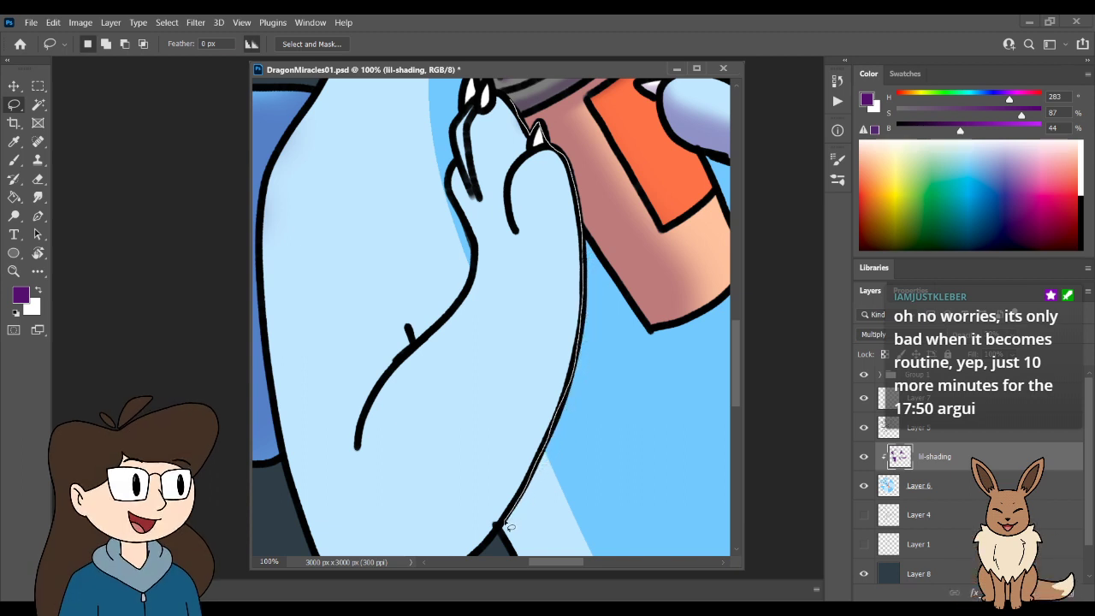
{"action": "left_click_drag", "start_coordinate": [507, 527], "coordinate": [478, 556]}
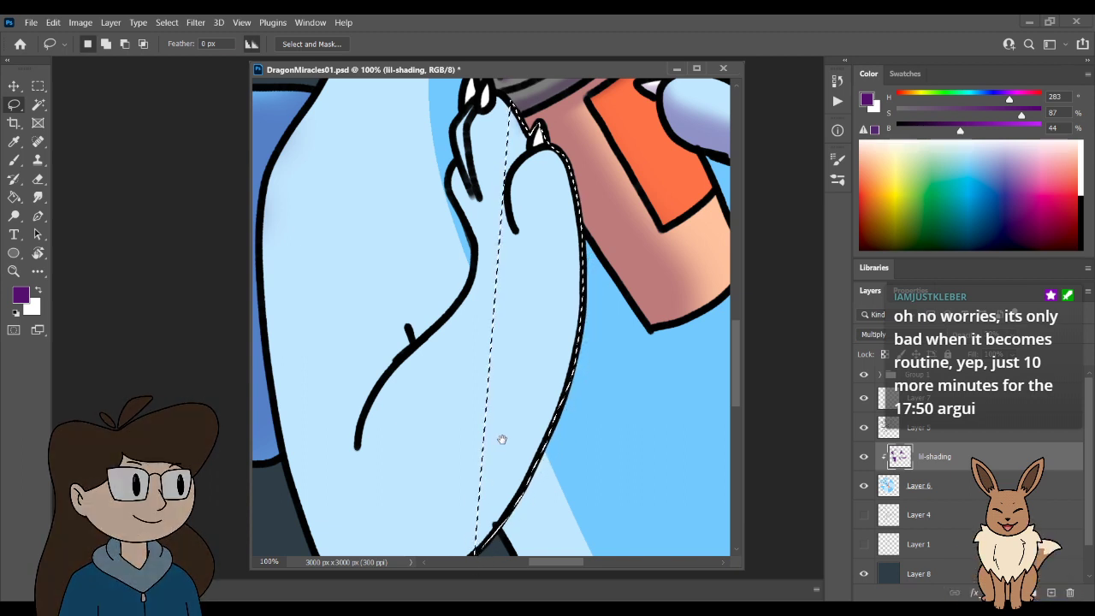
{"action": "mouse_move", "coordinate": [502, 439]}
{"action": "left_mouse_down"}
{"action": "mouse_move", "coordinate": [518, 399]}
{"action": "mouse_move", "coordinate": [608, 289]}
{"action": "left_mouse_up"}
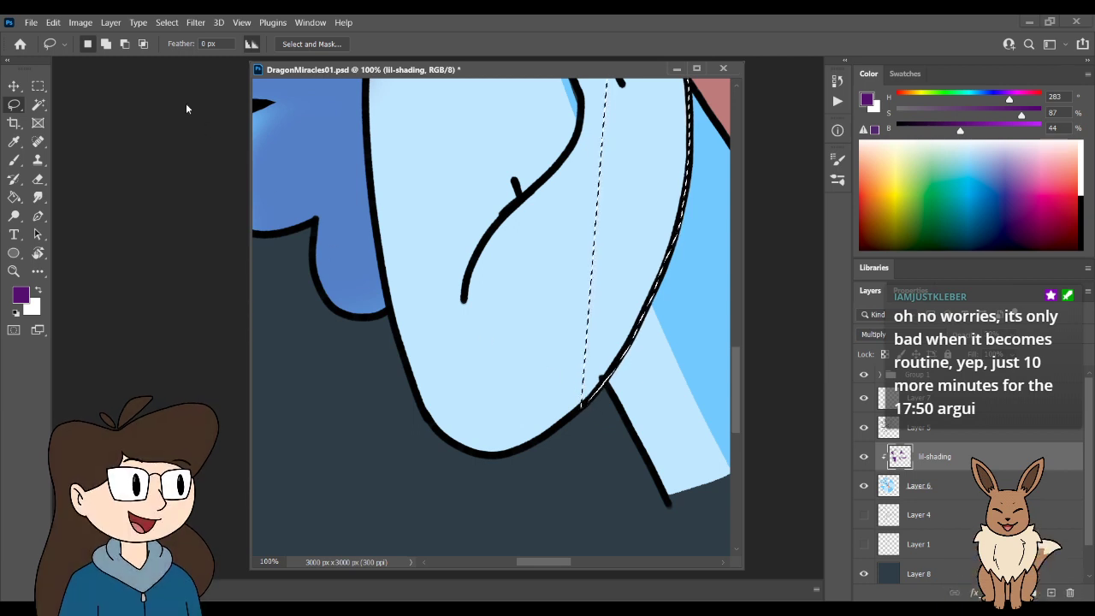
- Set the Lasso to add to the selection and try to include the fingers and the forearm's inner contour
{"action": "left_click", "coordinate": [106, 43]}
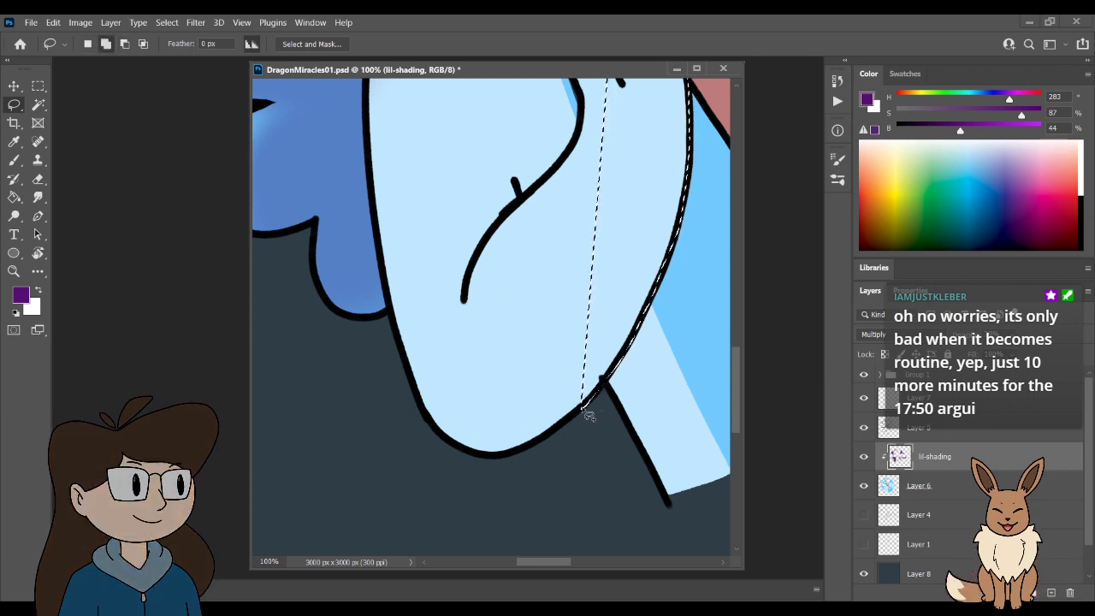
{"action": "mouse_move", "coordinate": [588, 416]}
{"action": "left_mouse_down"}
{"action": "mouse_move", "coordinate": [551, 451]}
{"action": "mouse_move", "coordinate": [582, 435]}
{"action": "mouse_move", "coordinate": [585, 416]}
{"action": "left_mouse_up"}
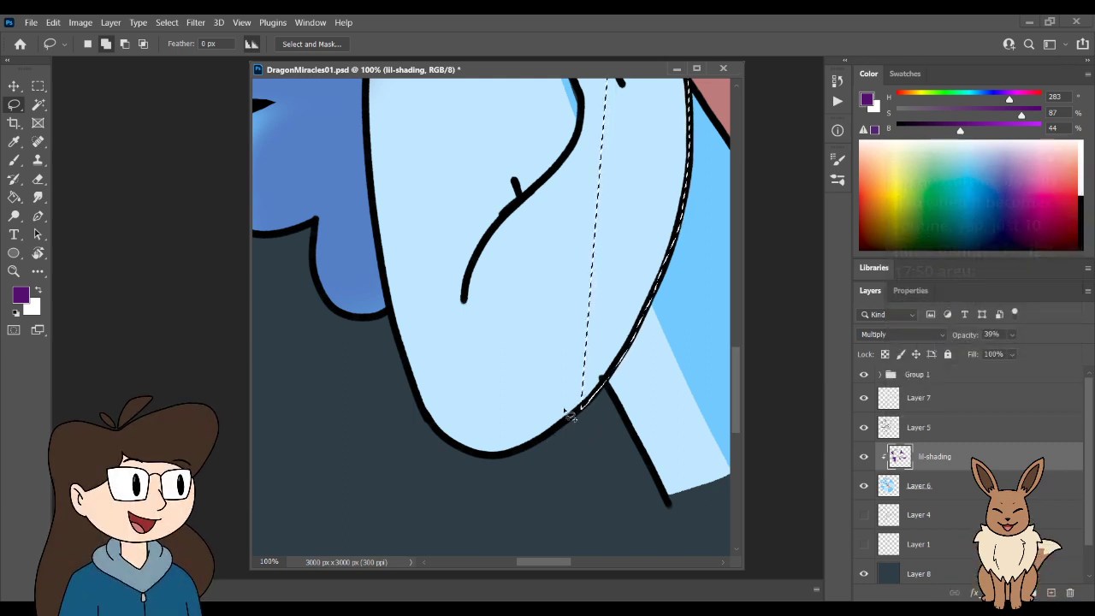
{"action": "left_click_drag", "start_coordinate": [626, 206], "coordinate": [616, 268]}
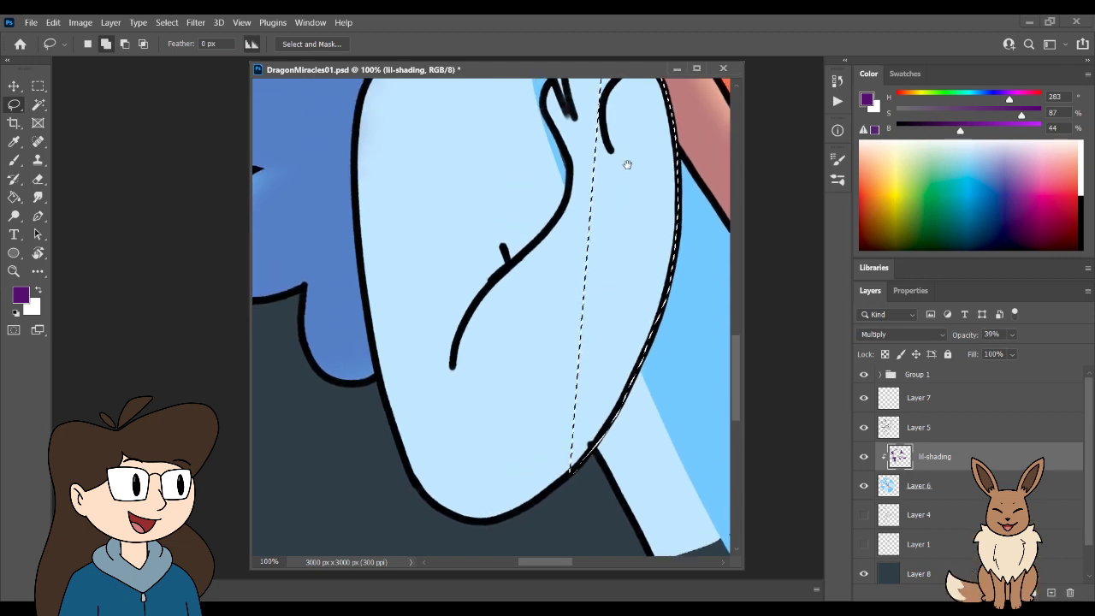
{"action": "left_click_drag", "start_coordinate": [628, 166], "coordinate": [633, 220]}
{"action": "mouse_move", "coordinate": [619, 86]}
{"action": "left_mouse_down"}
{"action": "mouse_move", "coordinate": [618, 135]}
{"action": "mouse_move", "coordinate": [636, 171]}
{"action": "mouse_move", "coordinate": [623, 125]}
{"action": "mouse_move", "coordinate": [596, 148]}
{"action": "mouse_move", "coordinate": [590, 243]}
{"action": "left_mouse_up"}
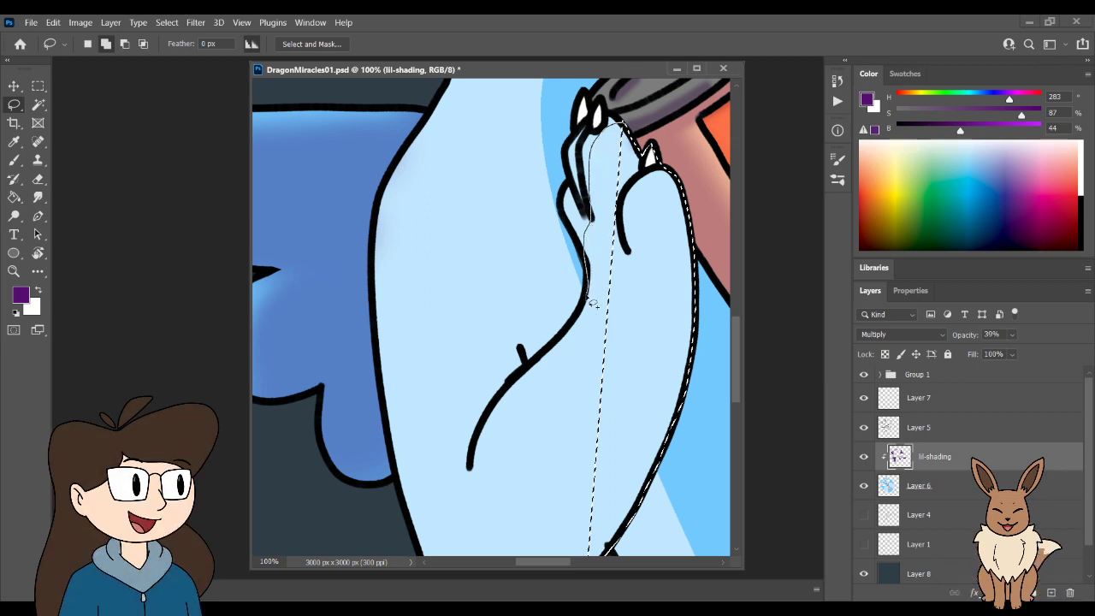
{"action": "mouse_move", "coordinate": [592, 304]}
{"action": "left_mouse_down"}
{"action": "mouse_move", "coordinate": [481, 428]}
{"action": "mouse_move", "coordinate": [472, 468]}
{"action": "mouse_move", "coordinate": [494, 544]}
{"action": "mouse_move", "coordinate": [555, 502]}
{"action": "mouse_move", "coordinate": [539, 358]}
{"action": "mouse_move", "coordinate": [469, 384]}
{"action": "mouse_move", "coordinate": [506, 427]}
{"action": "mouse_move", "coordinate": [576, 427]}
{"action": "left_mouse_up"}
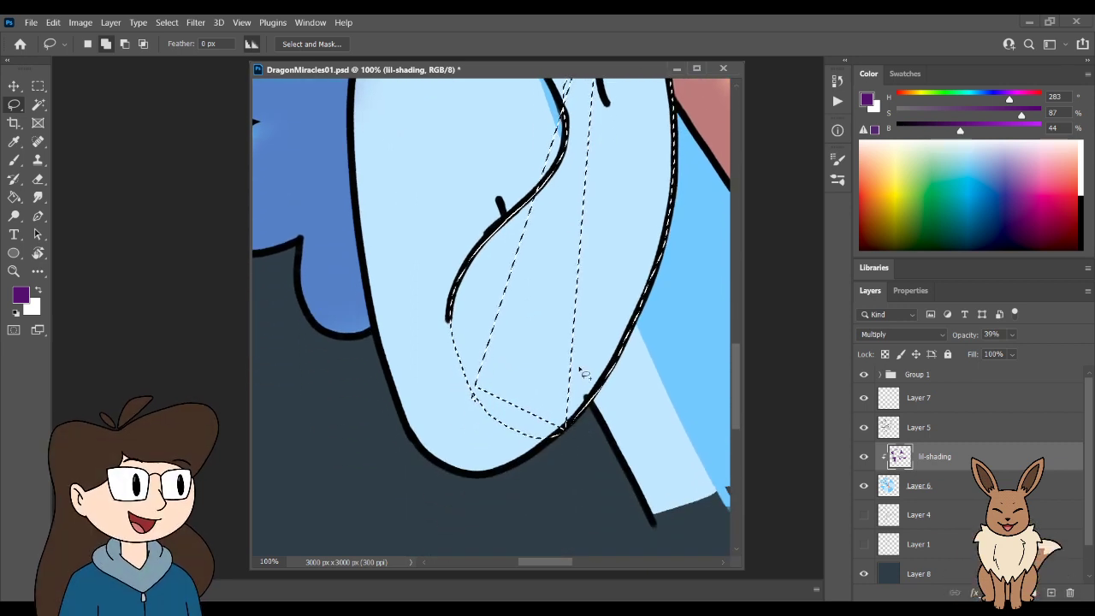
- Undo the patchy Lasso selections on the forearm until nothing is selected
{"action": "key", "text": "ctrl+d"}
{"action": "key", "text": "ctrl+shift+z"}
{"action": "key", "text": "ctrl+shift+z"}
{"action": "key", "text": "ctrl+shift+z"}
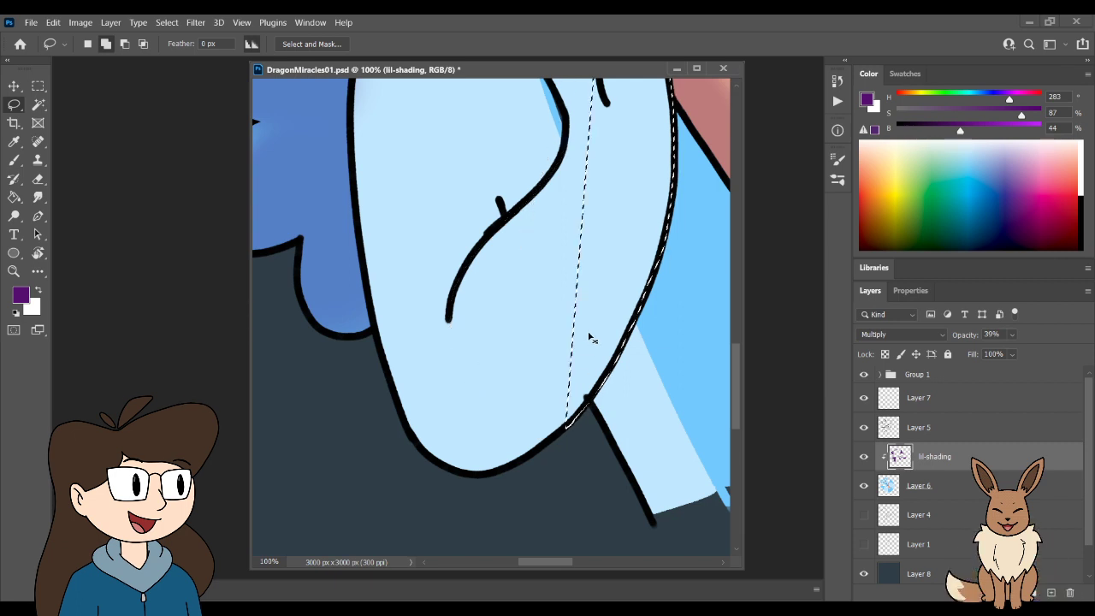
{"action": "key", "text": "ctrl+z"}
{"action": "key", "text": "ctrl+z"}
{"action": "key", "text": "ctrl+z"}
{"action": "key", "text": "ctrl+z"}
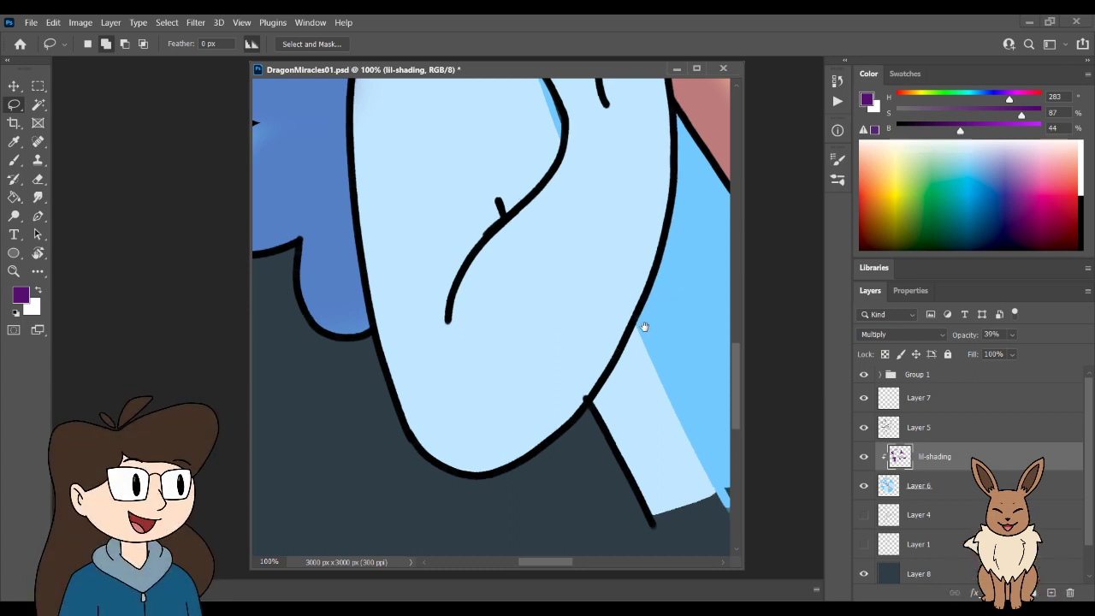
- Select the unshaded forearm and its thumb with one closed Lasso outline running along the inner line, elbow and outer edge
{"action": "left_click_drag", "start_coordinate": [650, 322], "coordinate": [577, 416]}
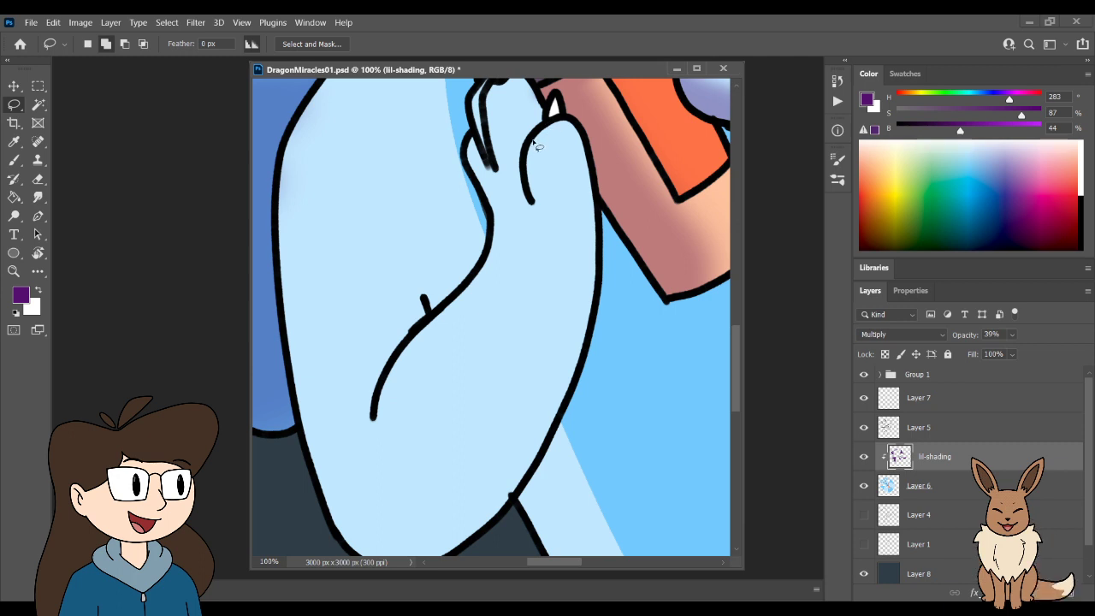
{"action": "mouse_move", "coordinate": [537, 147]}
{"action": "left_mouse_down"}
{"action": "mouse_move", "coordinate": [626, 233]}
{"action": "mouse_move", "coordinate": [625, 219]}
{"action": "mouse_move", "coordinate": [521, 124]}
{"action": "mouse_move", "coordinate": [519, 169]}
{"action": "mouse_move", "coordinate": [476, 250]}
{"action": "left_mouse_up"}
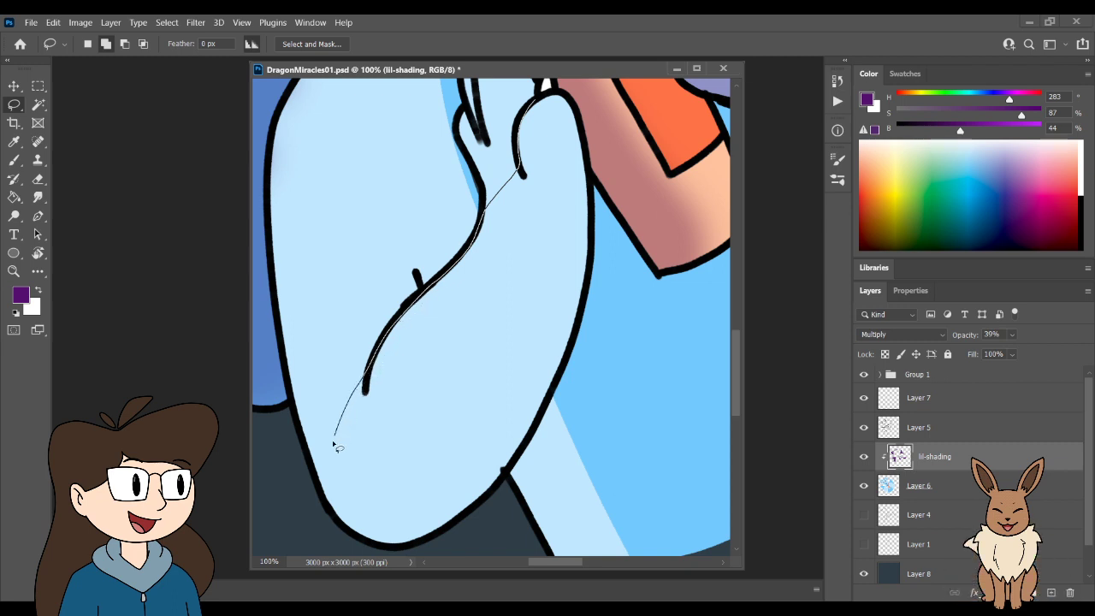
{"action": "mouse_move", "coordinate": [371, 550]}
{"action": "left_mouse_down"}
{"action": "mouse_move", "coordinate": [453, 549]}
{"action": "mouse_move", "coordinate": [545, 417]}
{"action": "left_mouse_up"}
{"action": "mouse_move", "coordinate": [563, 375]}
{"action": "left_mouse_down"}
{"action": "mouse_move", "coordinate": [590, 291]}
{"action": "mouse_move", "coordinate": [596, 192]}
{"action": "left_mouse_up"}
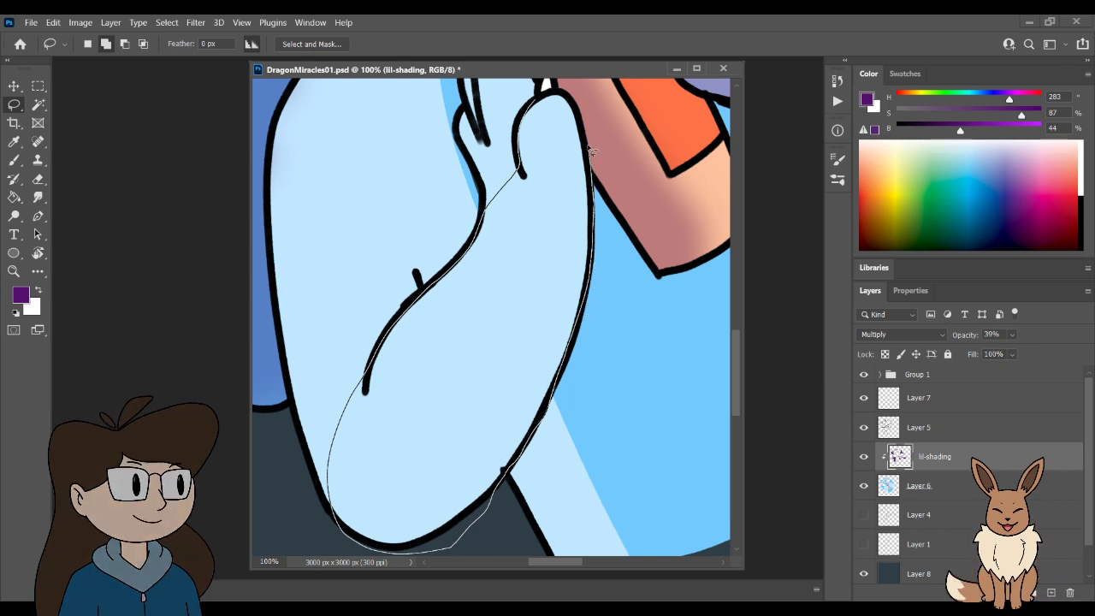
{"action": "left_click_drag", "start_coordinate": [558, 89], "coordinate": [542, 103]}
- Paint purple shading across the whole selected forearm on the lil-shading layer, using a soft brush enlarged to 175, and deselect
{"action": "key", "text": "b"}
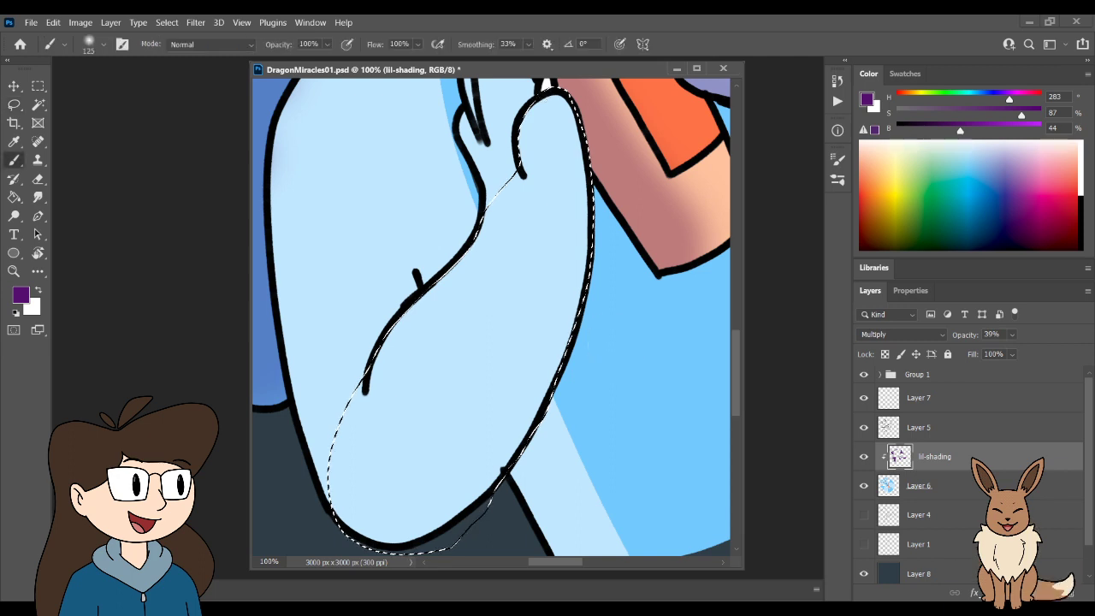
{"action": "mouse_move", "coordinate": [339, 484]}
{"action": "left_mouse_down"}
{"action": "mouse_move", "coordinate": [350, 527]}
{"action": "mouse_move", "coordinate": [460, 502]}
{"action": "mouse_move", "coordinate": [568, 396]}
{"action": "mouse_move", "coordinate": [612, 176]}
{"action": "mouse_move", "coordinate": [488, 386]}
{"action": "mouse_move", "coordinate": [384, 416]}
{"action": "mouse_move", "coordinate": [394, 539]}
{"action": "mouse_move", "coordinate": [513, 384]}
{"action": "mouse_move", "coordinate": [521, 455]}
{"action": "mouse_move", "coordinate": [488, 452]}
{"action": "mouse_move", "coordinate": [397, 396]}
{"action": "mouse_move", "coordinate": [576, 313]}
{"action": "left_mouse_up"}
{"action": "scroll", "coordinate": [592, 381], "scroll_direction": "up", "scroll_amount": 3}
{"action": "left_click_drag", "start_coordinate": [592, 381], "coordinate": [588, 374]}
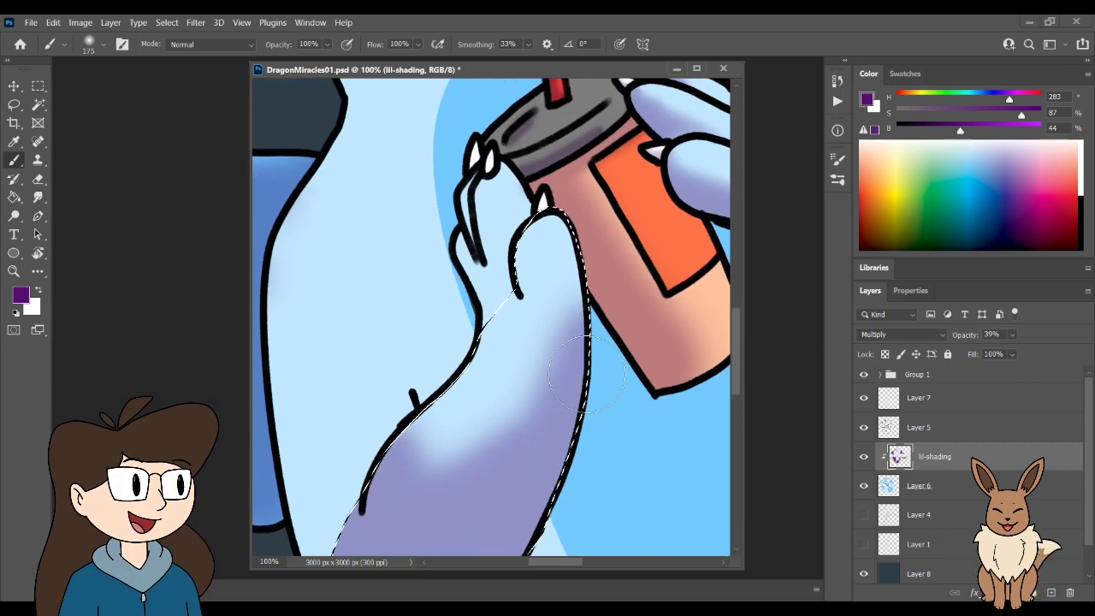
{"action": "scroll", "coordinate": [587, 374], "scroll_direction": "down", "scroll_amount": 3}
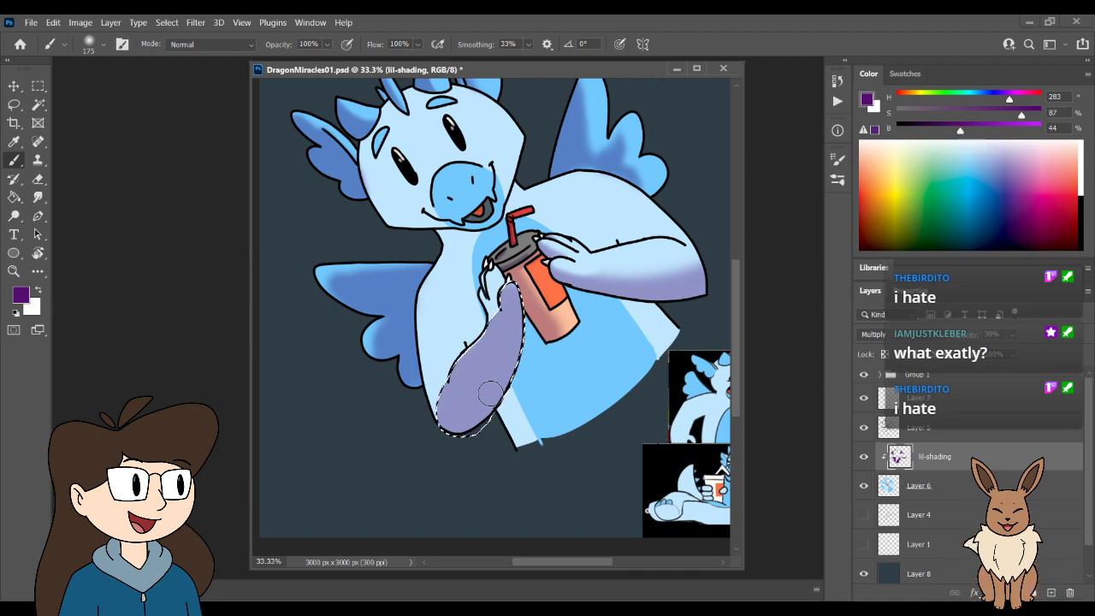
{"action": "key", "text": "ctrl+plus"}
{"action": "key", "text": "ctrl+plus"}
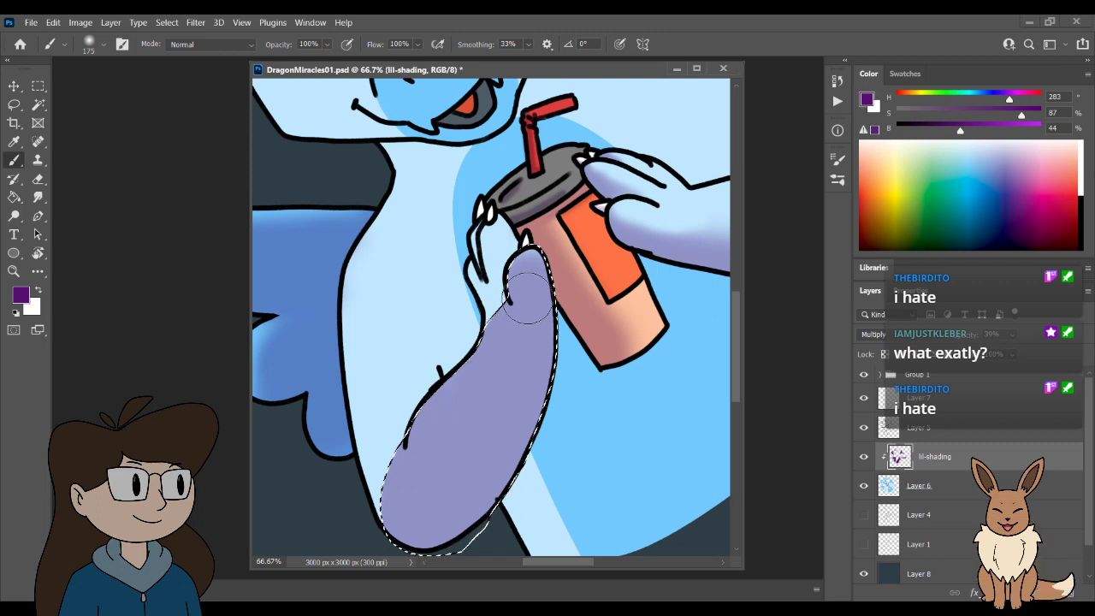
{"action": "key", "text": "l"}
{"action": "key", "text": "ctrl+d"}
- Lasso the fingers, claws and back of the same hand, extend the selection over the thumb, and switch to the Brush tool
{"action": "left_click_drag", "start_coordinate": [523, 218], "coordinate": [535, 248]}
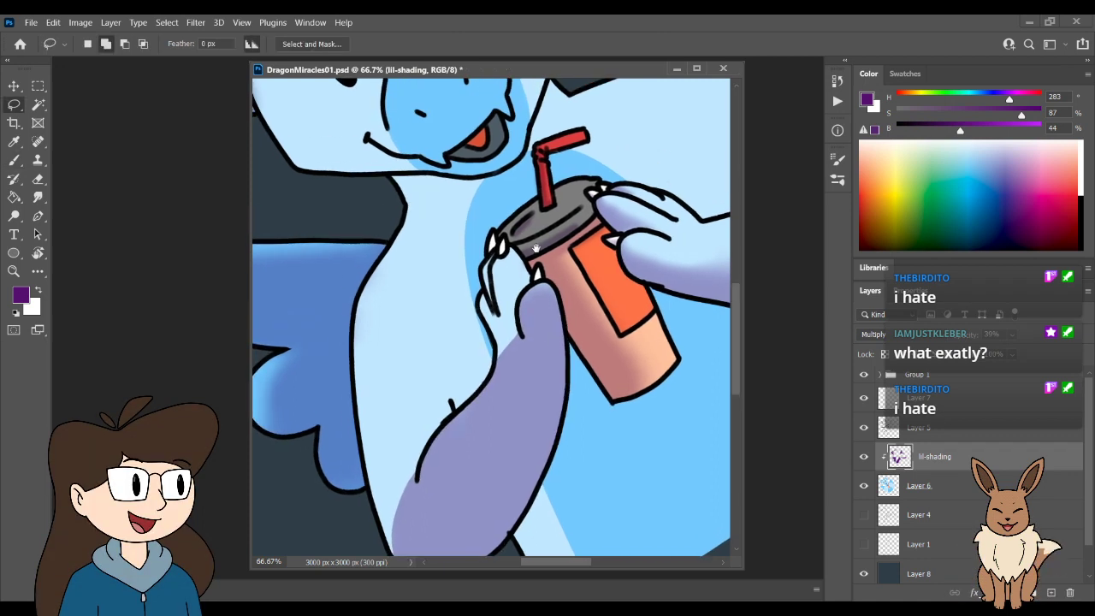
{"action": "scroll", "coordinate": [539, 255], "scroll_direction": "up", "scroll_amount": 2}
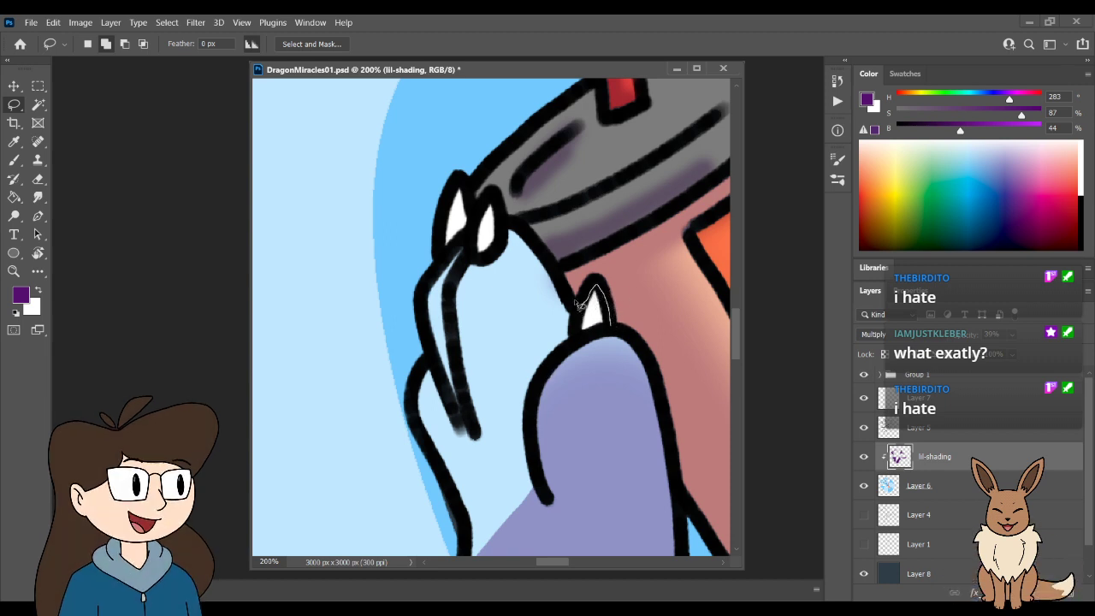
{"action": "mouse_move", "coordinate": [524, 233]}
{"action": "left_mouse_down"}
{"action": "mouse_move", "coordinate": [503, 211]}
{"action": "mouse_move", "coordinate": [485, 219]}
{"action": "left_mouse_up"}
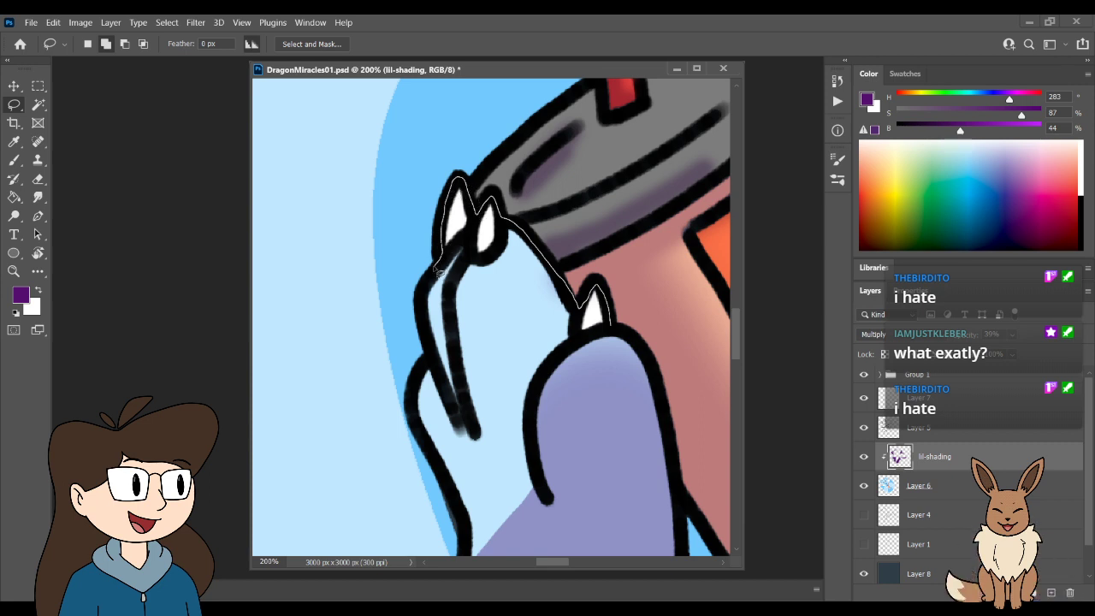
{"action": "mouse_move", "coordinate": [437, 269]}
{"action": "left_mouse_down"}
{"action": "mouse_move", "coordinate": [425, 295]}
{"action": "mouse_move", "coordinate": [432, 364]}
{"action": "left_mouse_up"}
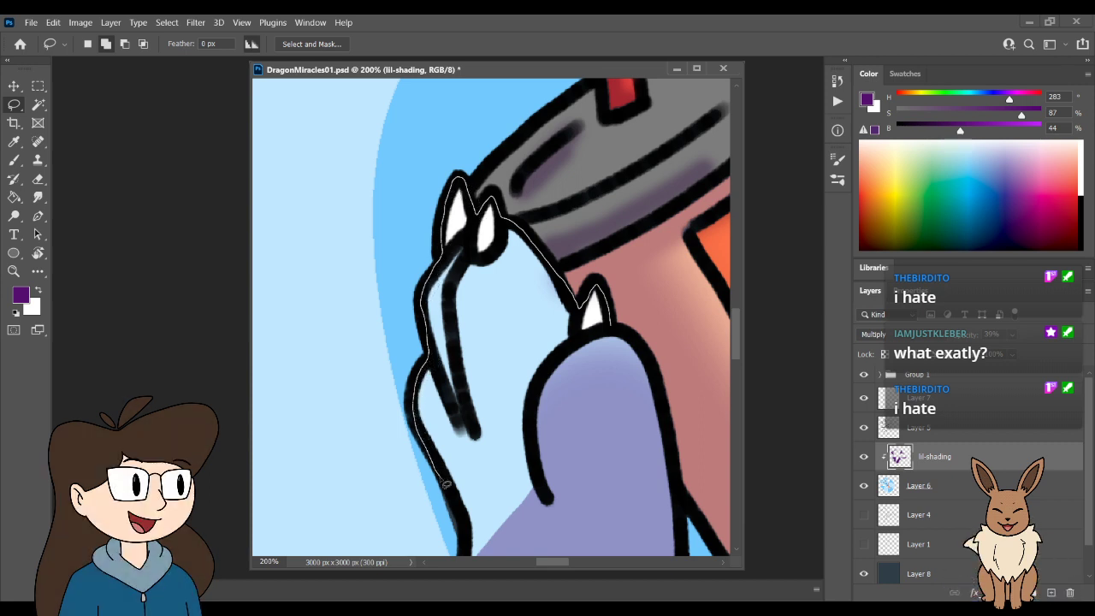
{"action": "mouse_move", "coordinate": [445, 484]}
{"action": "left_mouse_down"}
{"action": "mouse_move", "coordinate": [457, 513]}
{"action": "mouse_move", "coordinate": [532, 514]}
{"action": "mouse_move", "coordinate": [568, 194]}
{"action": "mouse_move", "coordinate": [494, 208]}
{"action": "mouse_move", "coordinate": [496, 235]}
{"action": "mouse_move", "coordinate": [493, 208]}
{"action": "mouse_move", "coordinate": [495, 329]}
{"action": "mouse_move", "coordinate": [575, 347]}
{"action": "mouse_move", "coordinate": [649, 233]}
{"action": "mouse_move", "coordinate": [658, 86]}
{"action": "mouse_move", "coordinate": [665, 283]}
{"action": "mouse_move", "coordinate": [570, 309]}
{"action": "mouse_move", "coordinate": [477, 380]}
{"action": "left_mouse_up"}
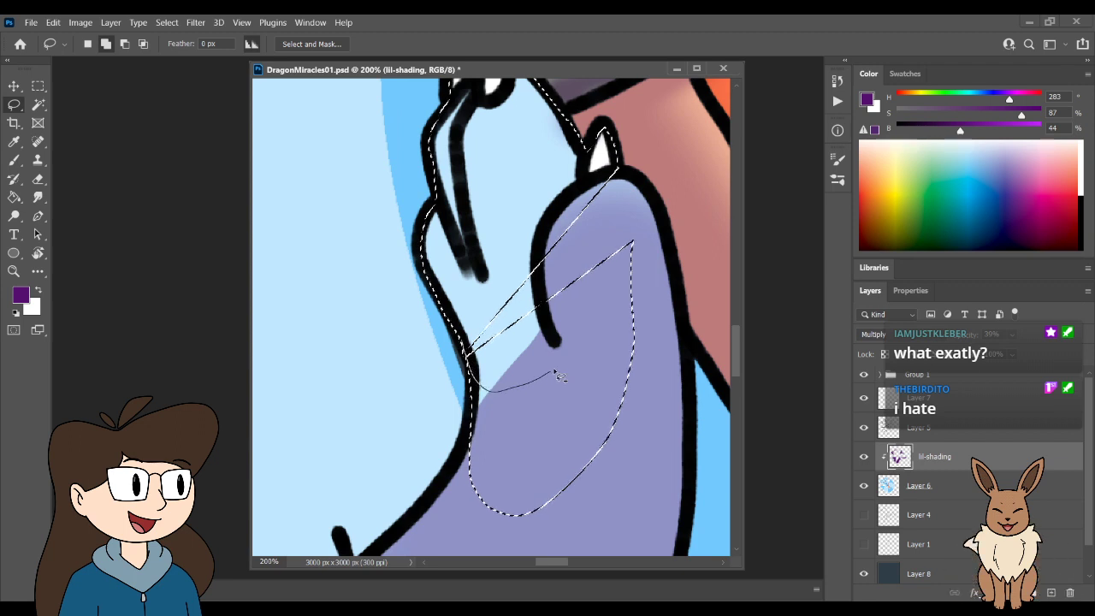
{"action": "mouse_move", "coordinate": [625, 295]}
{"action": "left_mouse_down"}
{"action": "mouse_move", "coordinate": [632, 257]}
{"action": "mouse_move", "coordinate": [618, 171]}
{"action": "left_mouse_up"}
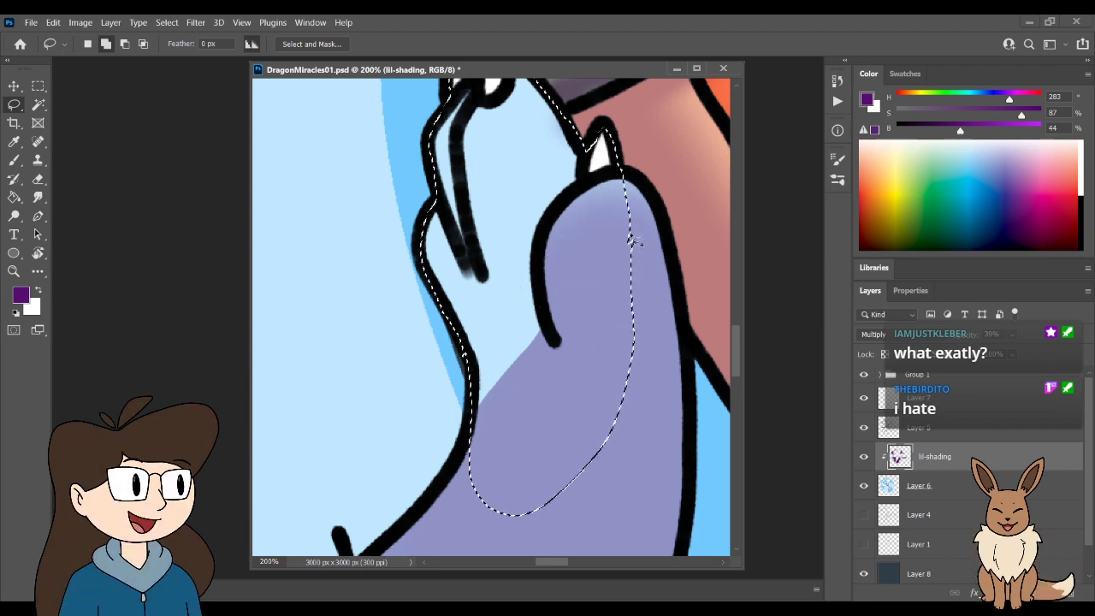
{"action": "key", "text": "b"}
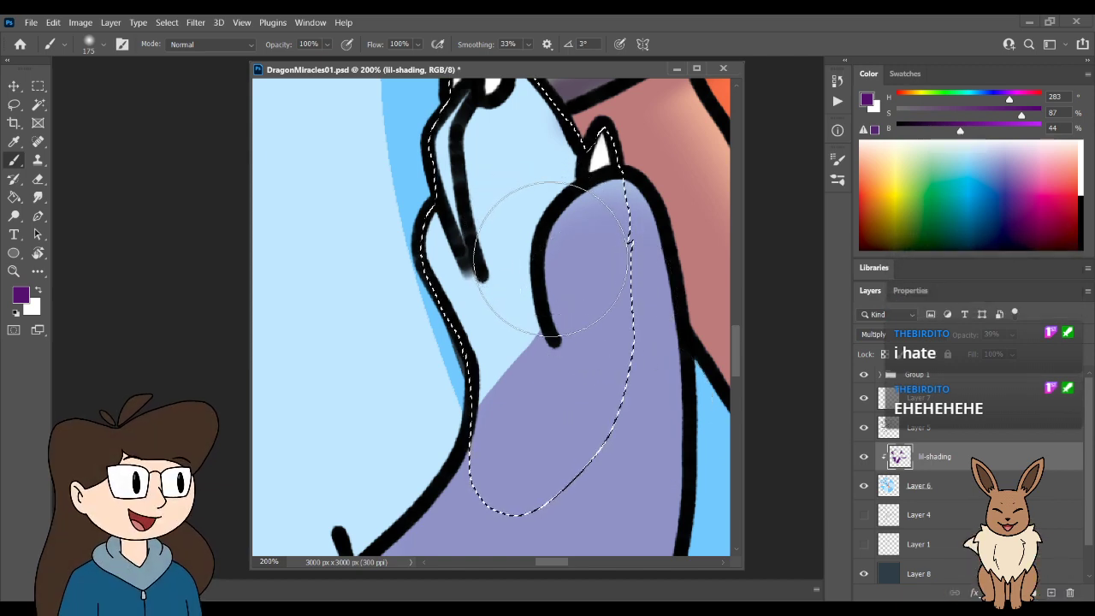
- Paint purple shading over the selected fingers, claws and back of the hand with the 175 soft brush, and deselect
{"action": "key", "text": "ctrl+minus"}
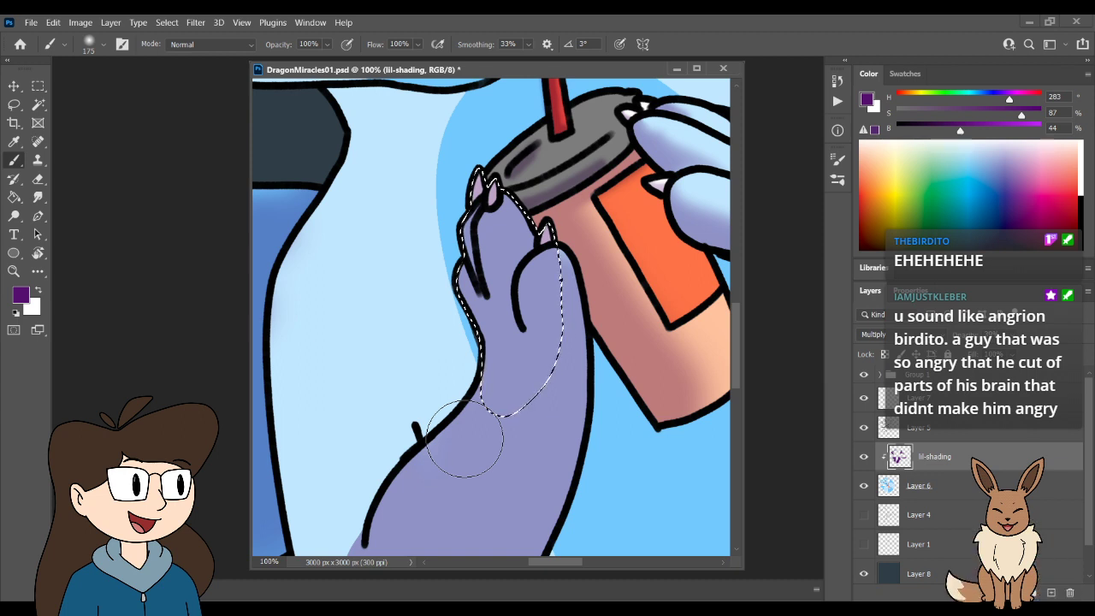
{"action": "key", "text": "l"}
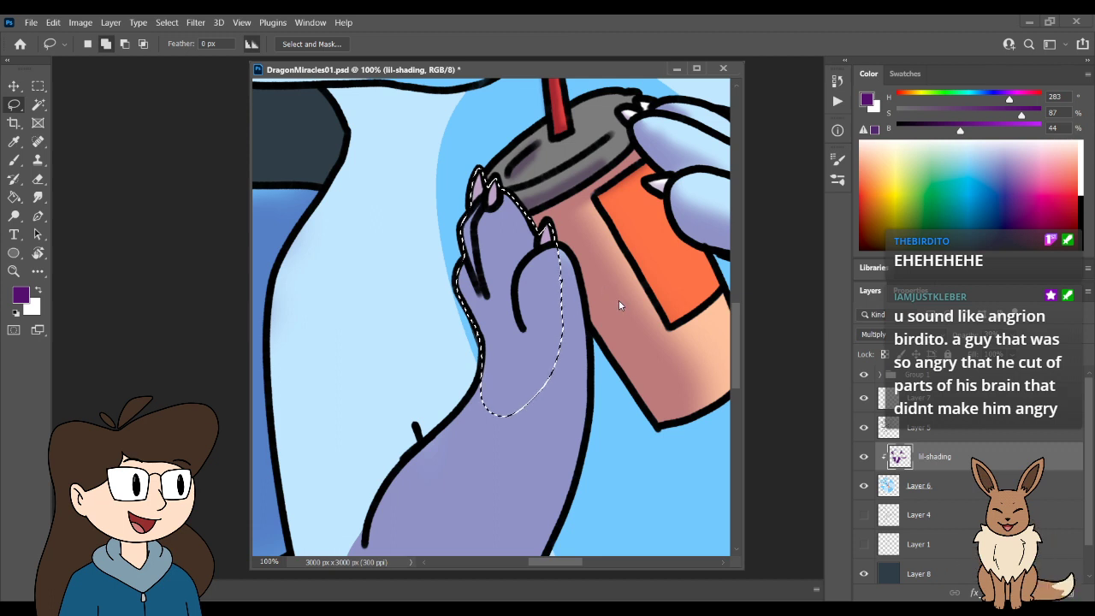
{"action": "key", "text": "ctrl+d"}
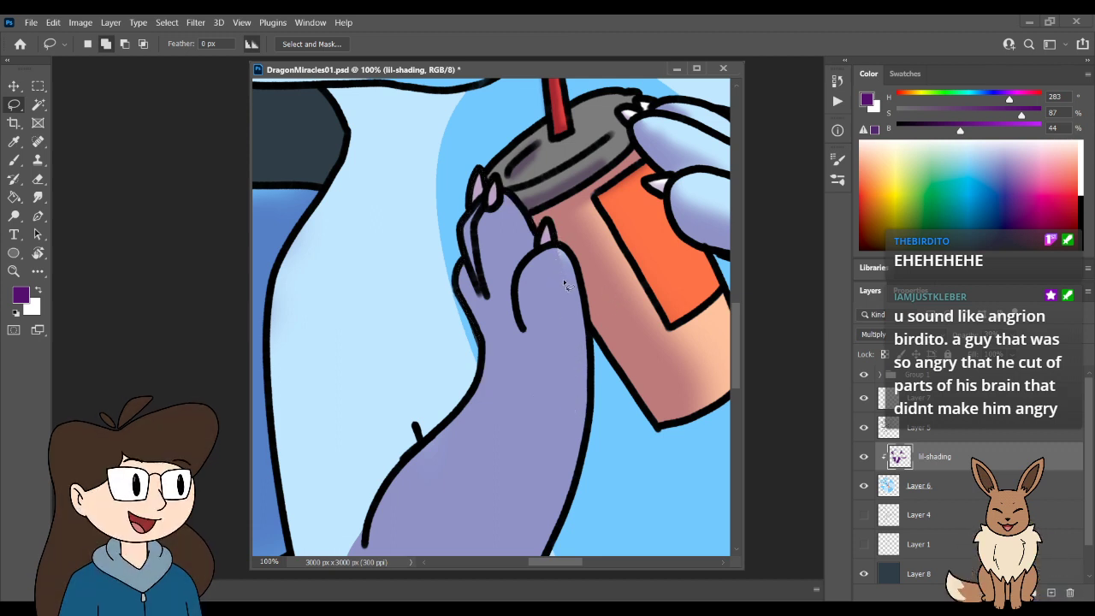
- Undo the accidental fill that wiped the purple shading from the lil-shading layer
{"action": "key", "text": "b"}
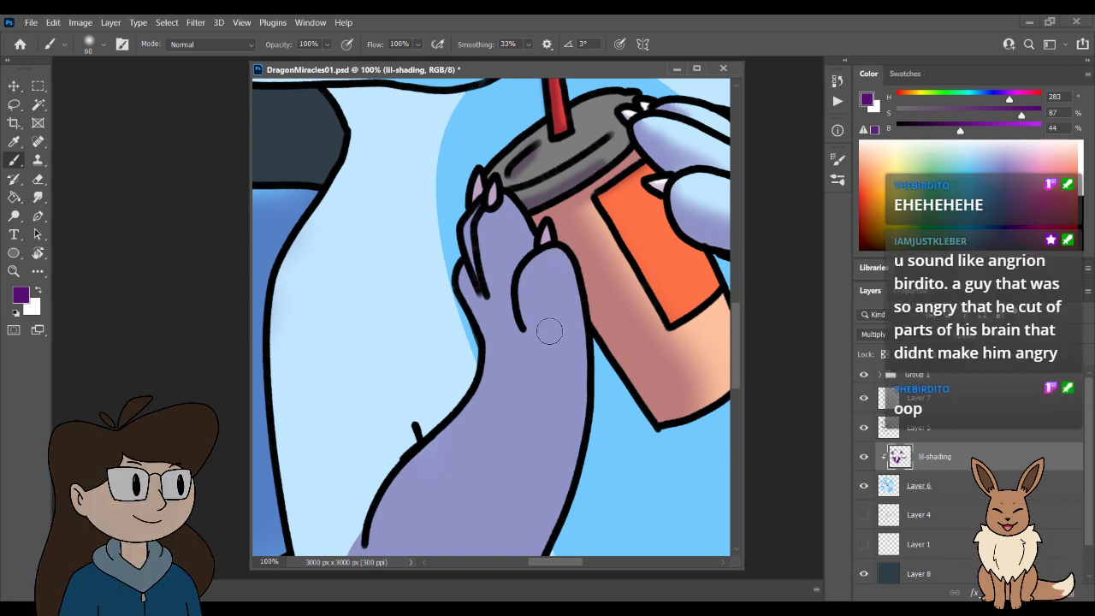
{"action": "scroll", "coordinate": [549, 331], "scroll_direction": "down", "scroll_amount": 1}
{"action": "scroll", "coordinate": [549, 342], "scroll_direction": "down", "scroll_amount": 2}
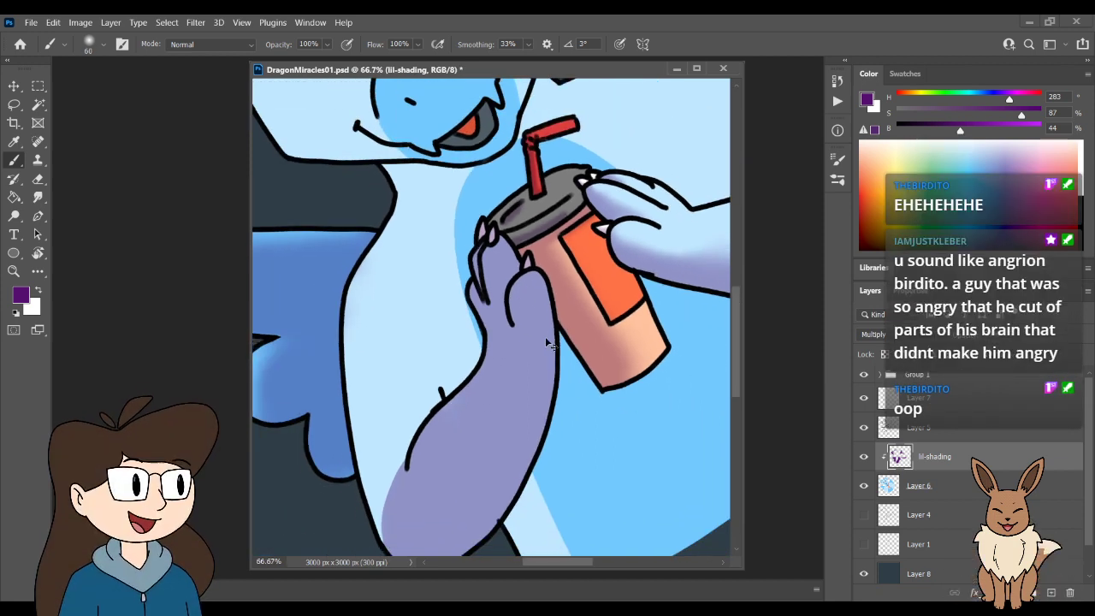
{"action": "scroll", "coordinate": [552, 356], "scroll_direction": "up", "scroll_amount": 2}
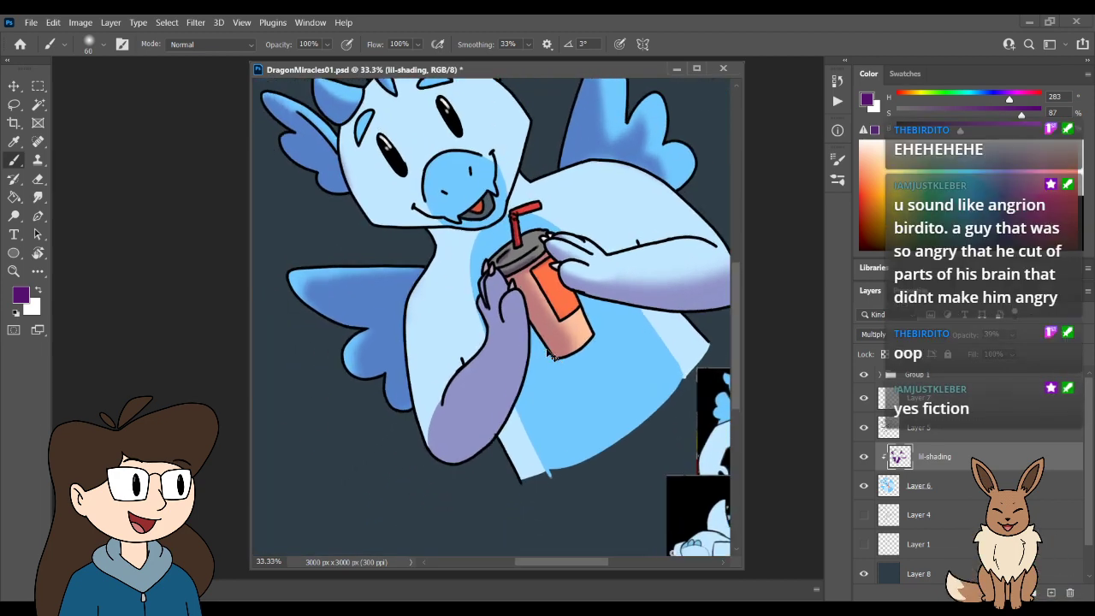
{"action": "scroll", "coordinate": [552, 360], "scroll_direction": "down", "scroll_amount": 1}
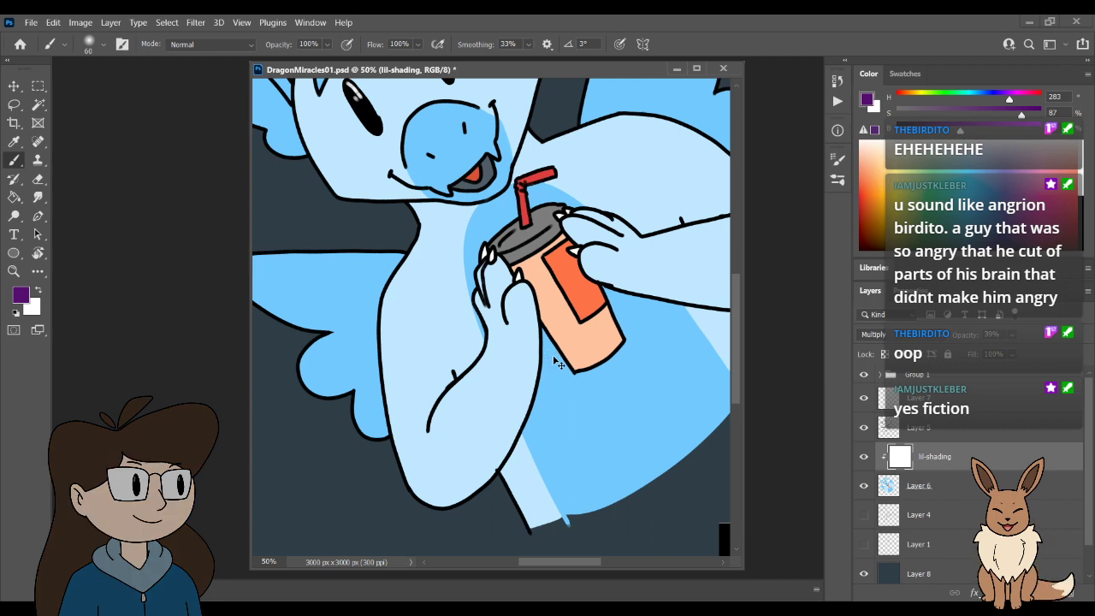
{"action": "key", "text": "ctrl+z"}
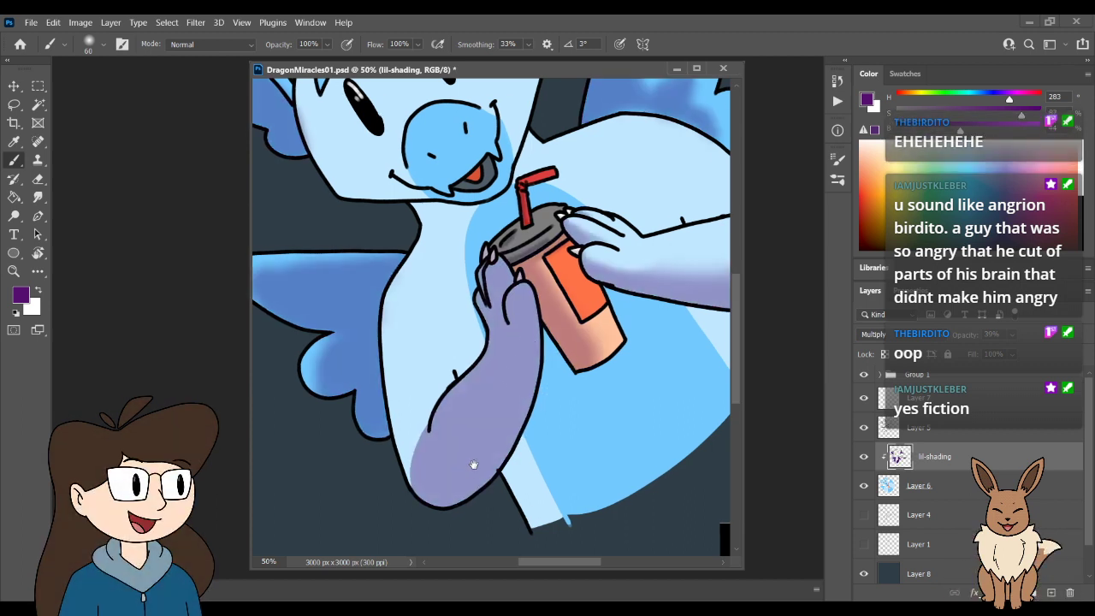
- Paint purple shading down the outer side of the same upper arm to the elbow with the soft brush enlarged to 150
{"action": "scroll", "coordinate": [513, 402], "scroll_direction": "up", "scroll_amount": 1}
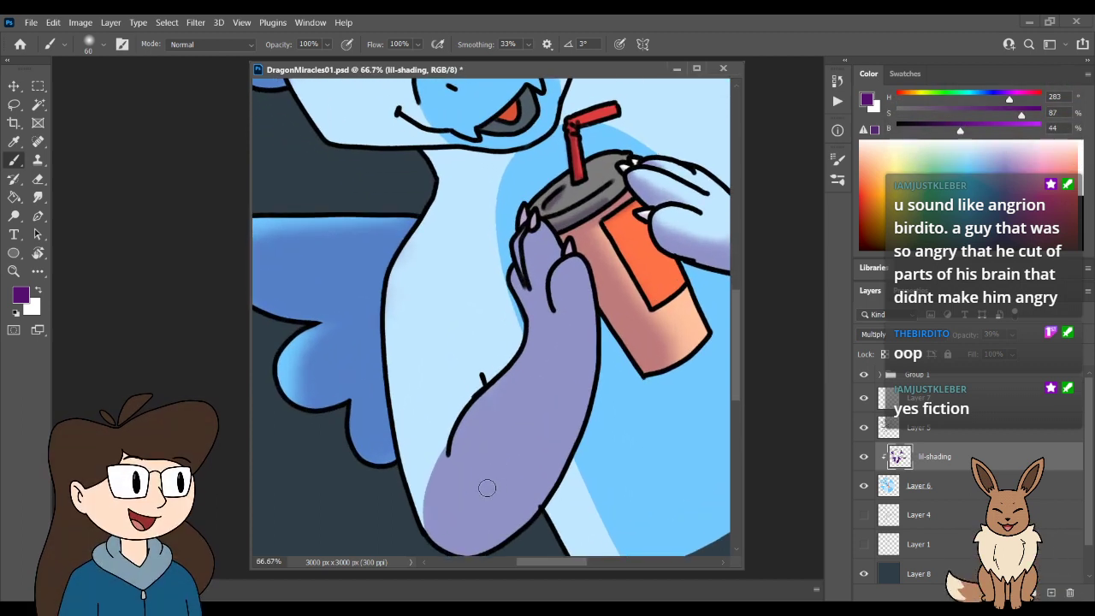
{"action": "key", "text": "e"}
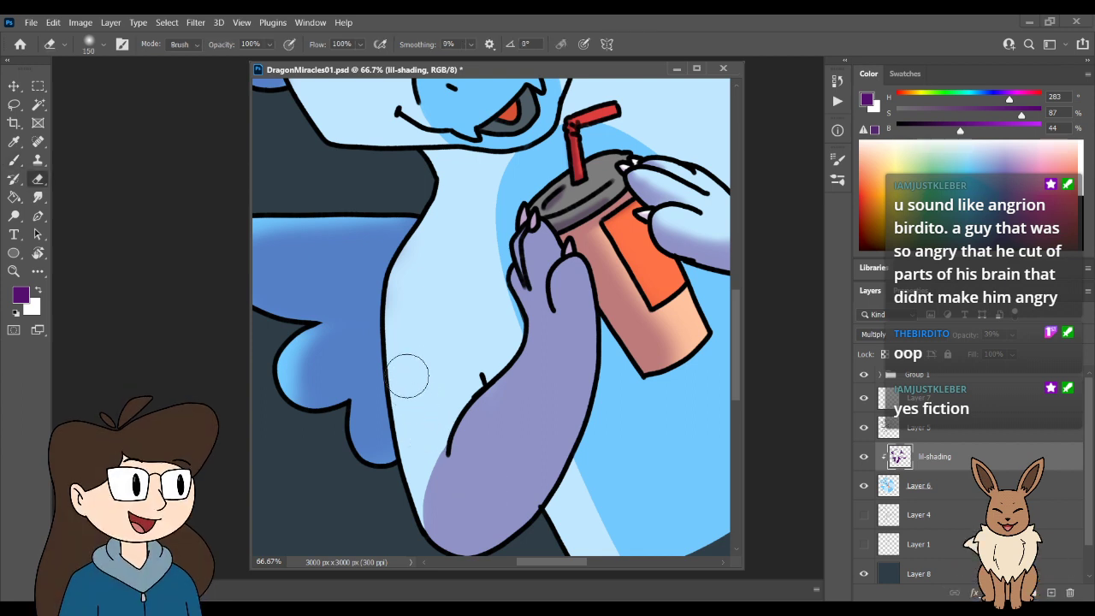
{"action": "key", "text": "b"}
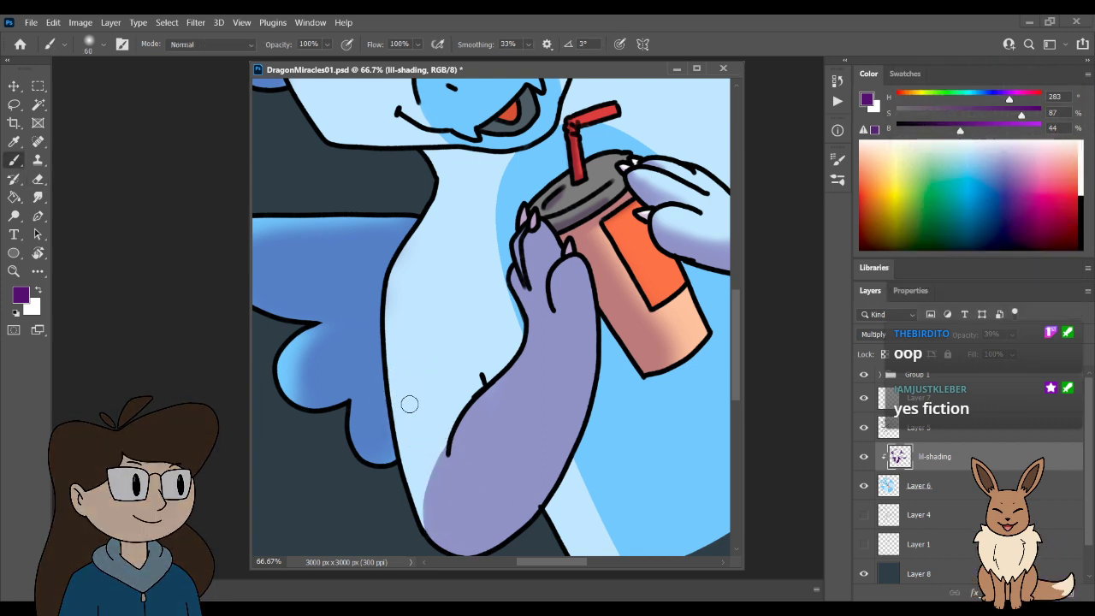
{"action": "key", "text": "bracketright"}
{"action": "key", "text": "bracketright"}
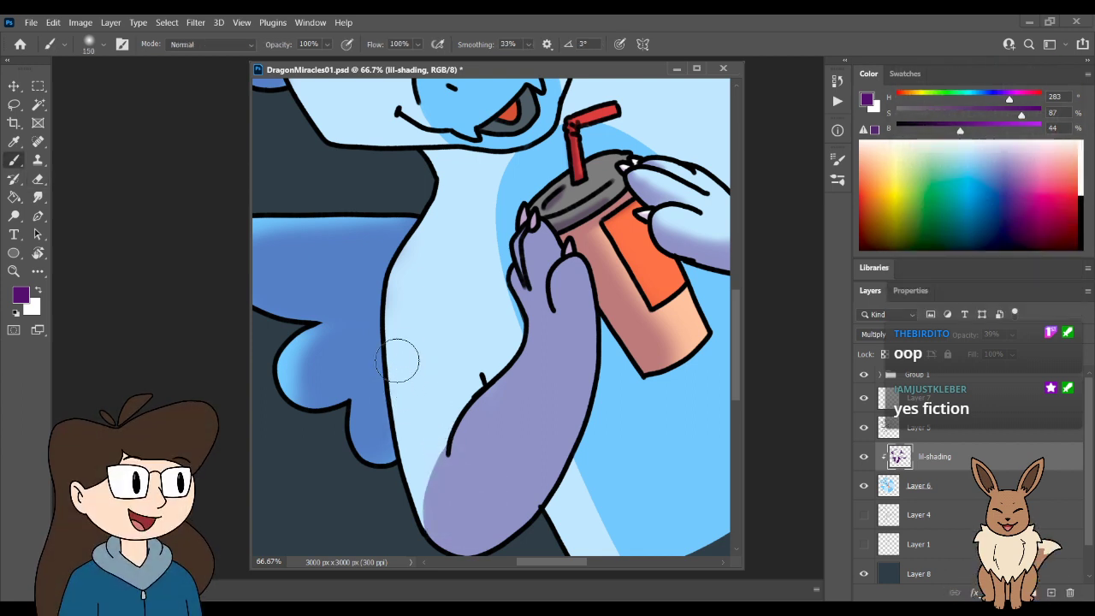
{"action": "mouse_move", "coordinate": [391, 355]}
{"action": "left_mouse_down"}
{"action": "mouse_move", "coordinate": [418, 459]}
{"action": "mouse_move", "coordinate": [473, 522]}
{"action": "mouse_move", "coordinate": [406, 404]}
{"action": "mouse_move", "coordinate": [470, 497]}
{"action": "mouse_move", "coordinate": [394, 353]}
{"action": "mouse_move", "coordinate": [394, 314]}
{"action": "mouse_move", "coordinate": [439, 465]}
{"action": "mouse_move", "coordinate": [392, 294]}
{"action": "left_mouse_up"}
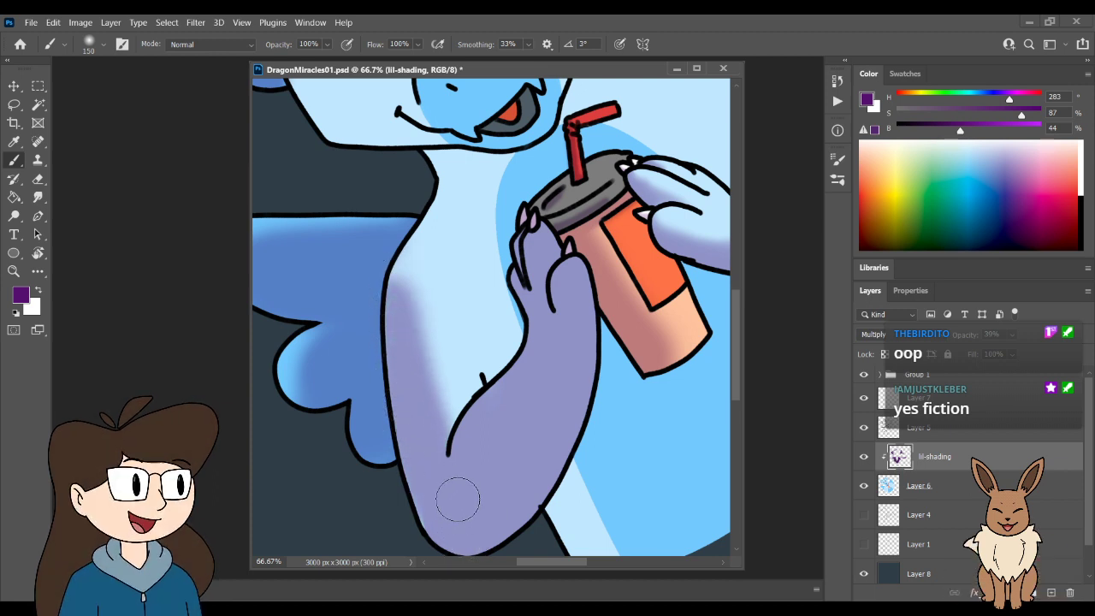
- Erase the inner edge of the upper arm's shading with a soft 150 eraser, leaving a soft band along the outer contour
{"action": "key", "text": "e"}
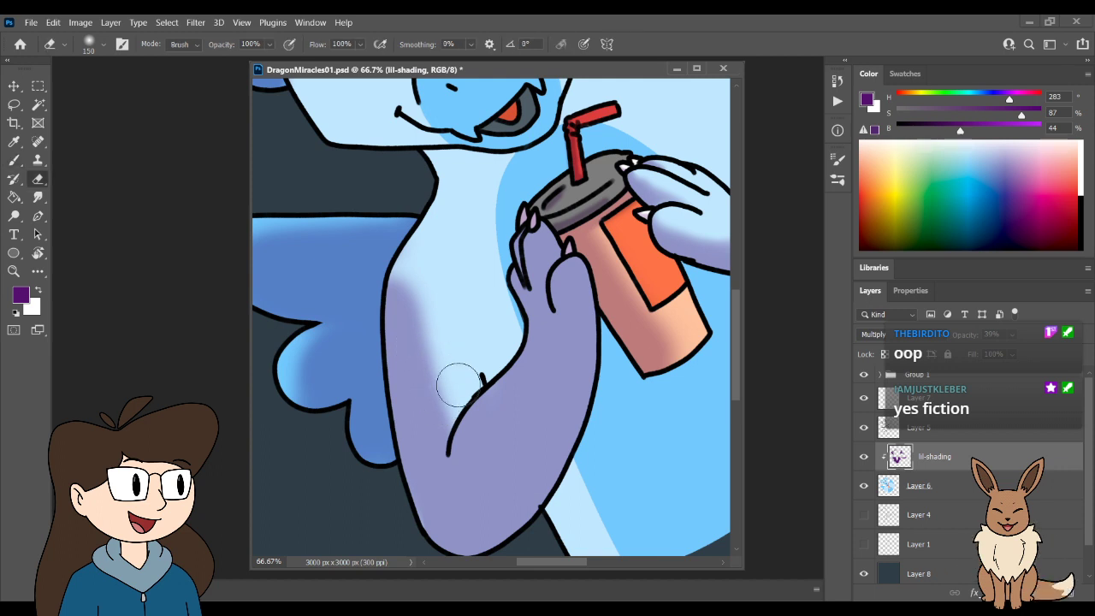
{"action": "mouse_move", "coordinate": [452, 396]}
{"action": "left_mouse_down"}
{"action": "mouse_move", "coordinate": [435, 330]}
{"action": "mouse_move", "coordinate": [449, 395]}
{"action": "mouse_move", "coordinate": [434, 282]}
{"action": "mouse_move", "coordinate": [447, 385]}
{"action": "mouse_move", "coordinate": [444, 255]}
{"action": "left_mouse_up"}
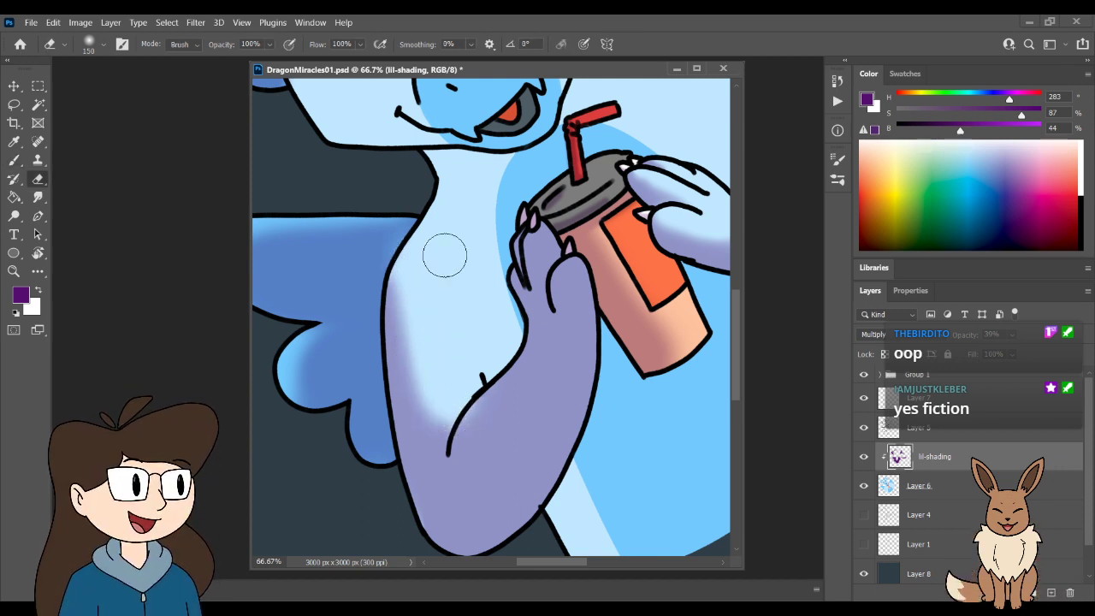
{"action": "left_click_drag", "start_coordinate": [458, 426], "coordinate": [437, 305]}
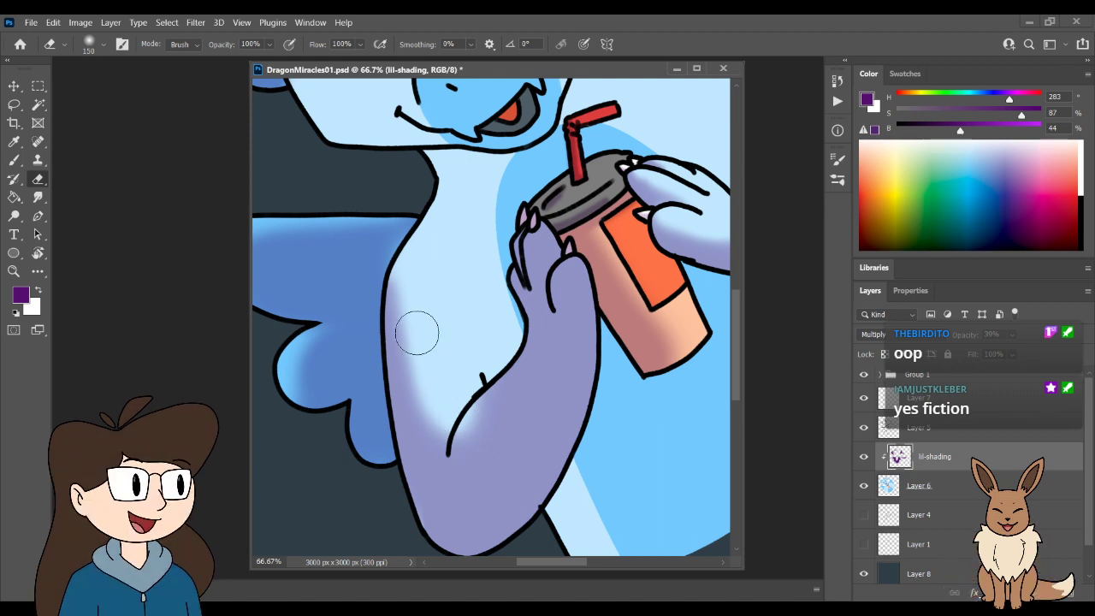
- Erase shading along the forearm's inner line with a soft 80 eraser, and thin the arm shading further at size 175
{"action": "key", "text": "b"}
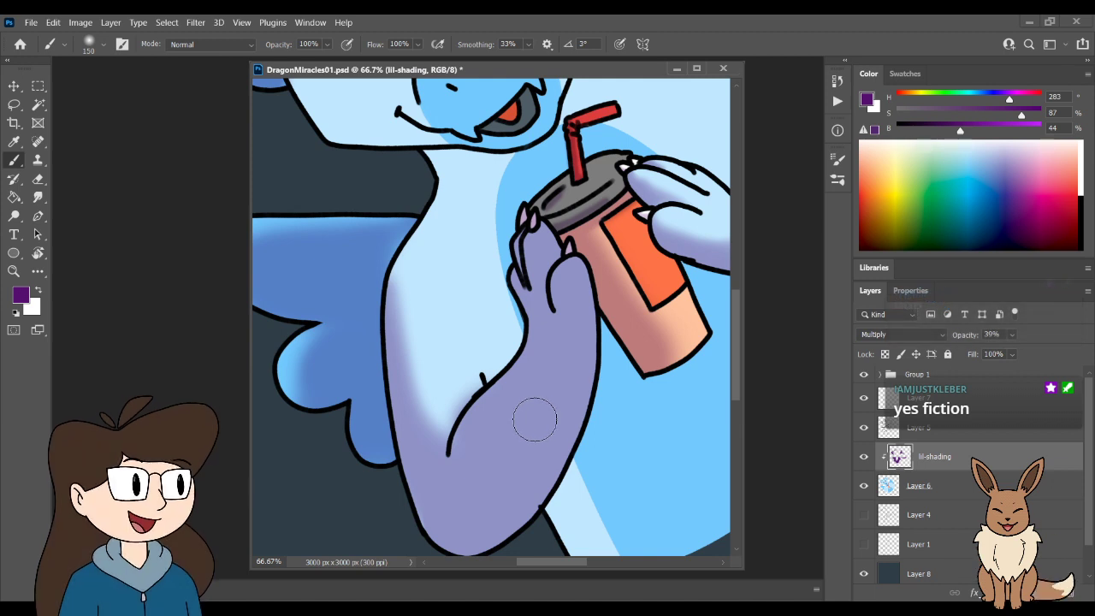
{"action": "key", "text": "e"}
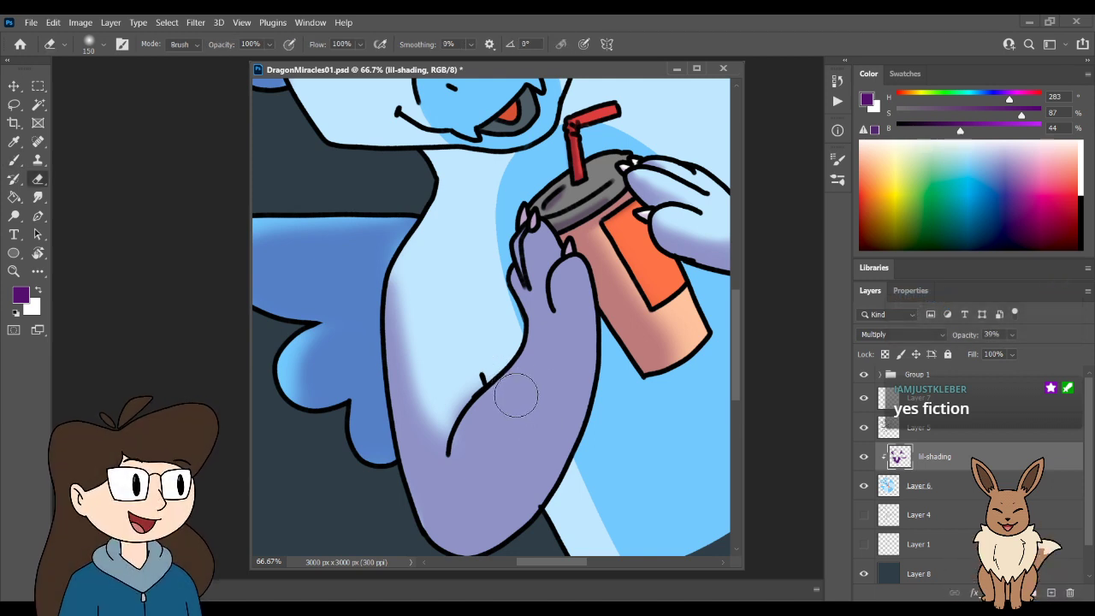
{"action": "key", "text": "bracketleft"}
{"action": "key", "text": "bracketleft"}
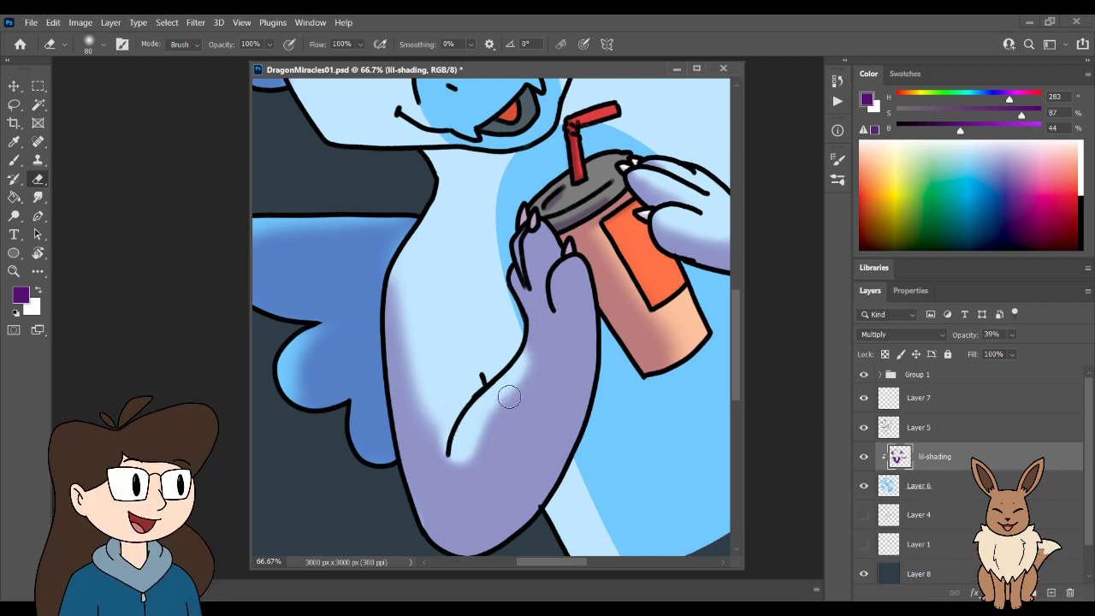
{"action": "left_click_drag", "start_coordinate": [476, 450], "coordinate": [444, 440]}
{"action": "mouse_move", "coordinate": [420, 278]}
{"action": "left_mouse_down"}
{"action": "mouse_move", "coordinate": [461, 440]}
{"action": "mouse_move", "coordinate": [423, 358]}
{"action": "mouse_move", "coordinate": [417, 307]}
{"action": "mouse_move", "coordinate": [449, 454]}
{"action": "mouse_move", "coordinate": [410, 312]}
{"action": "mouse_move", "coordinate": [450, 454]}
{"action": "left_mouse_up"}
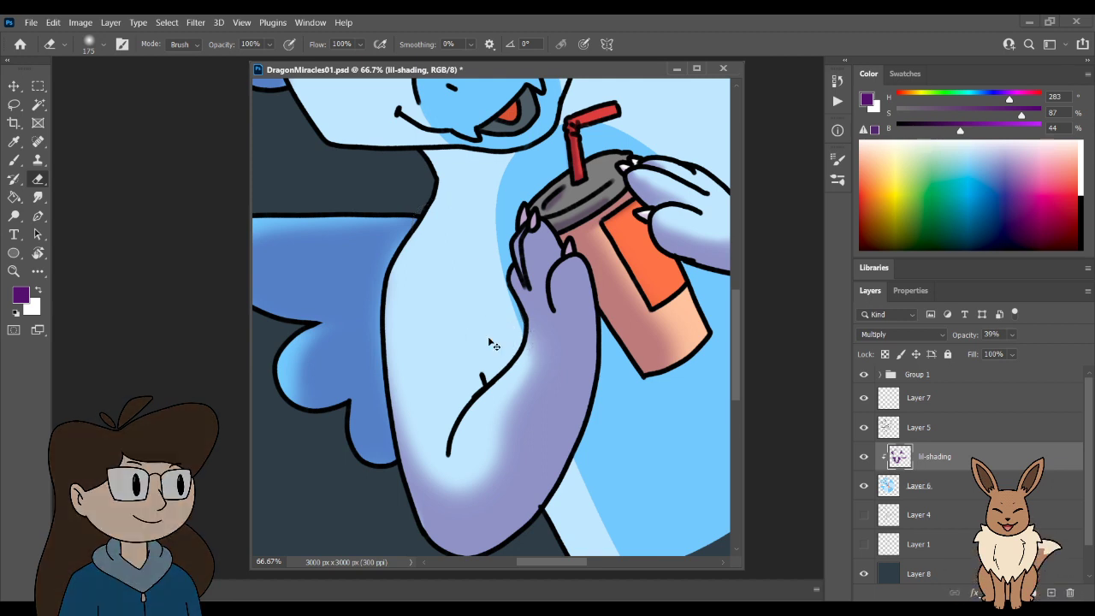
- Save the drawing and erase a little more shading from the inside of the forearm with the 175 eraser
{"action": "scroll", "coordinate": [489, 337], "scroll_direction": "down", "scroll_amount": 2}
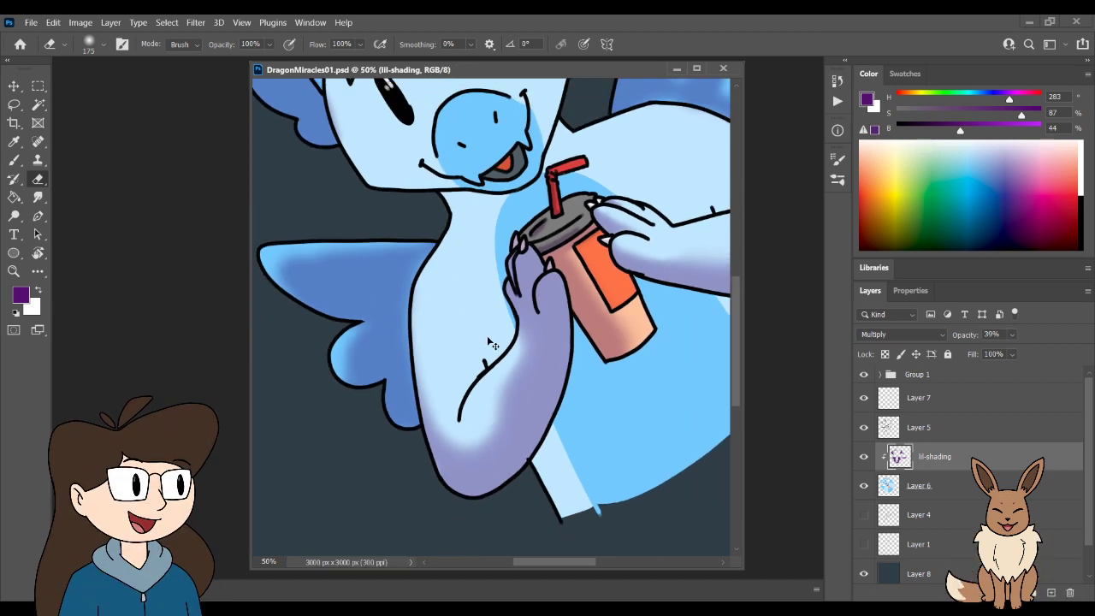
{"action": "left_click_drag", "start_coordinate": [620, 332], "coordinate": [597, 408]}
{"action": "scroll", "coordinate": [597, 408], "scroll_direction": "up", "scroll_amount": 1}
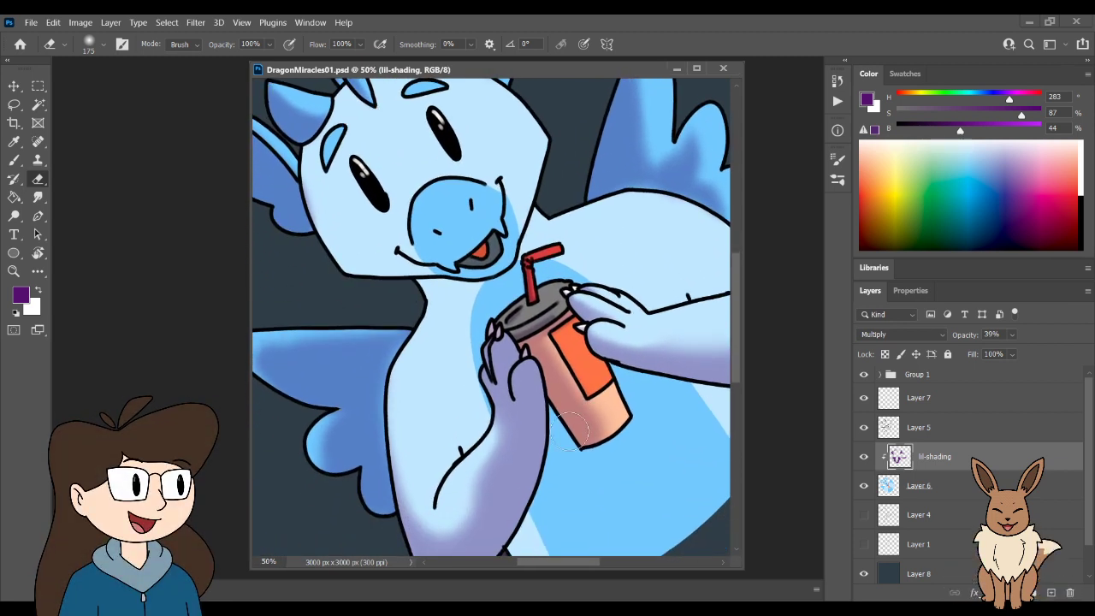
{"action": "mouse_move", "coordinate": [456, 505]}
{"action": "left_mouse_down"}
{"action": "mouse_move", "coordinate": [475, 419]}
{"action": "mouse_move", "coordinate": [464, 486]}
{"action": "left_mouse_up"}
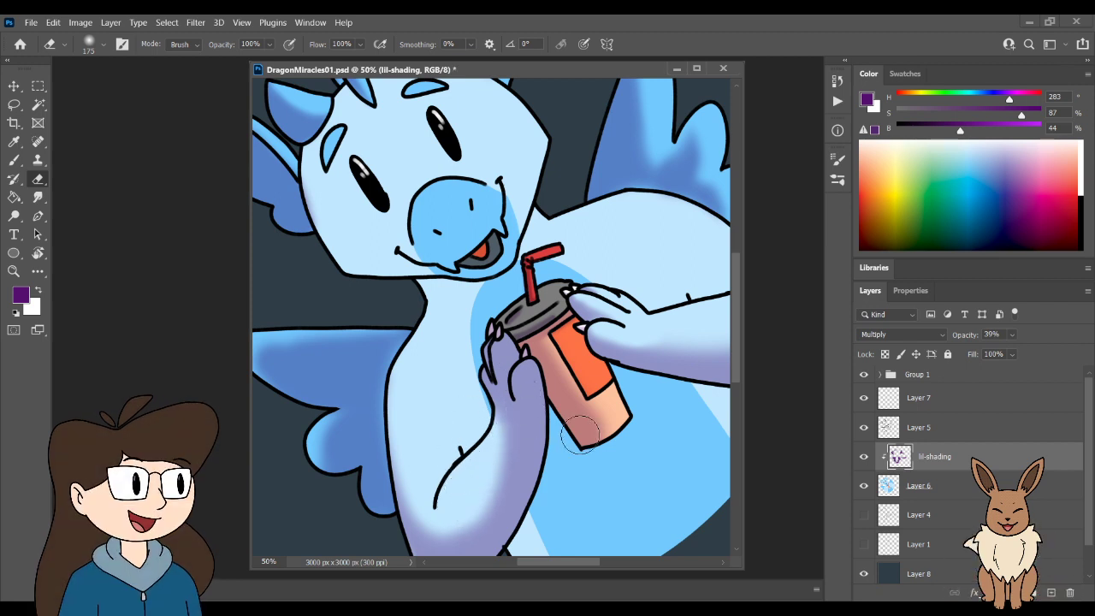
- Erase the purple from the hand's claws and lighten the upper fingers, using a soft eraser reduced to 50 and 35
{"action": "key", "text": "ctrl+plus"}
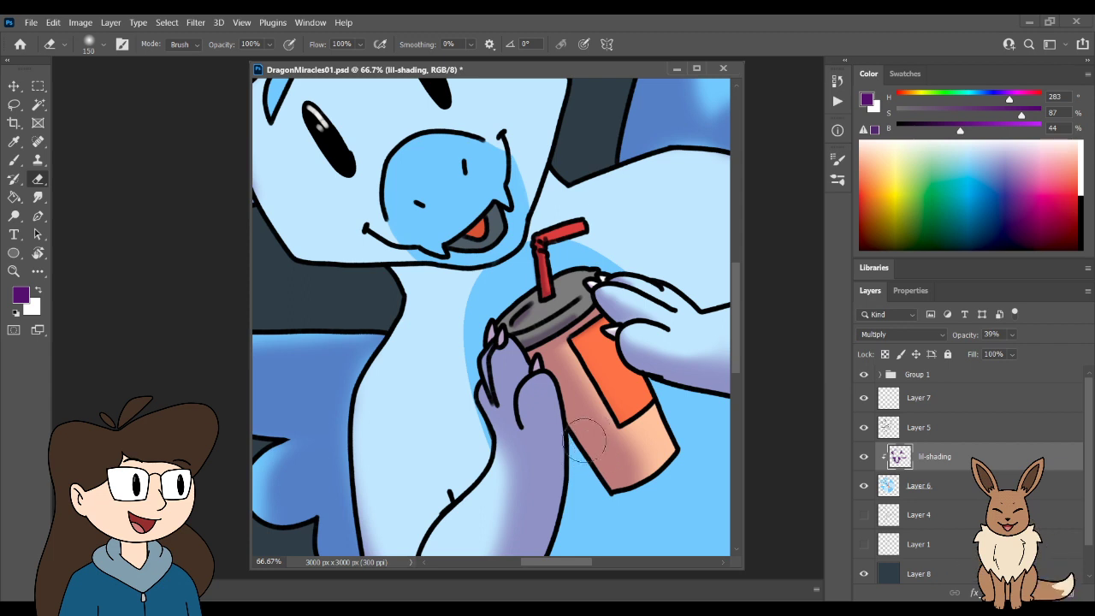
{"action": "key", "text": "ctrl+plus"}
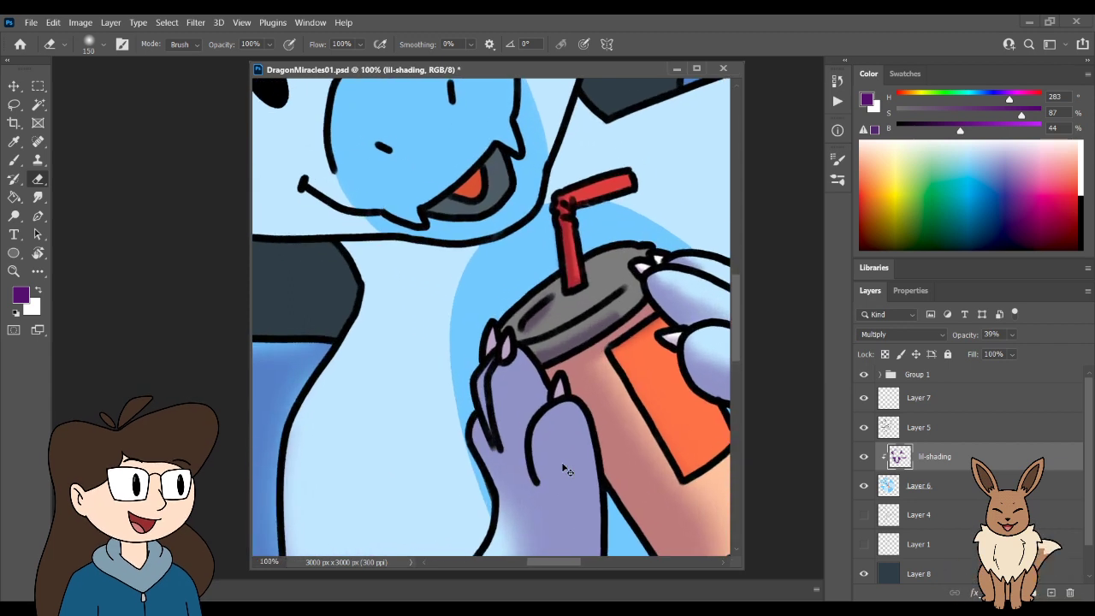
{"action": "mouse_move", "coordinate": [562, 463]}
{"action": "left_mouse_down"}
{"action": "mouse_move", "coordinate": [567, 385]}
{"action": "mouse_move", "coordinate": [562, 403]}
{"action": "left_mouse_up"}
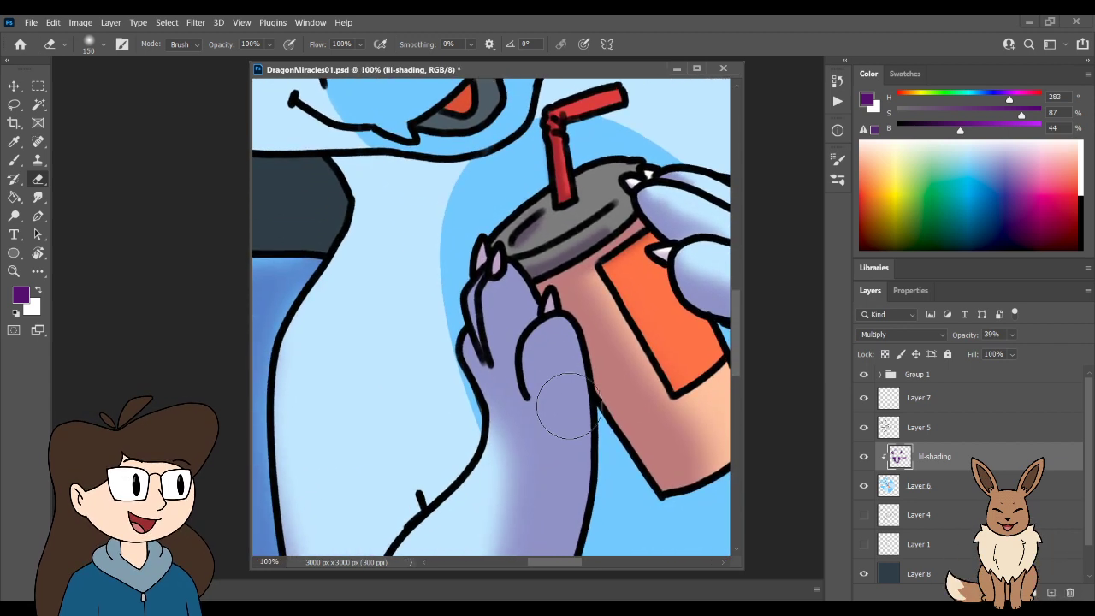
{"action": "key", "text": "bracketleft"}
{"action": "key", "text": "bracketleft"}
{"action": "key", "text": "bracketleft"}
{"action": "key", "text": "bracketleft"}
{"action": "key", "text": "bracketleft"}
{"action": "key", "text": "bracketleft"}
{"action": "key", "text": "bracketleft"}
{"action": "key", "text": "bracketright"}
{"action": "key", "text": "bracketright"}
{"action": "key", "text": "bracketright"}
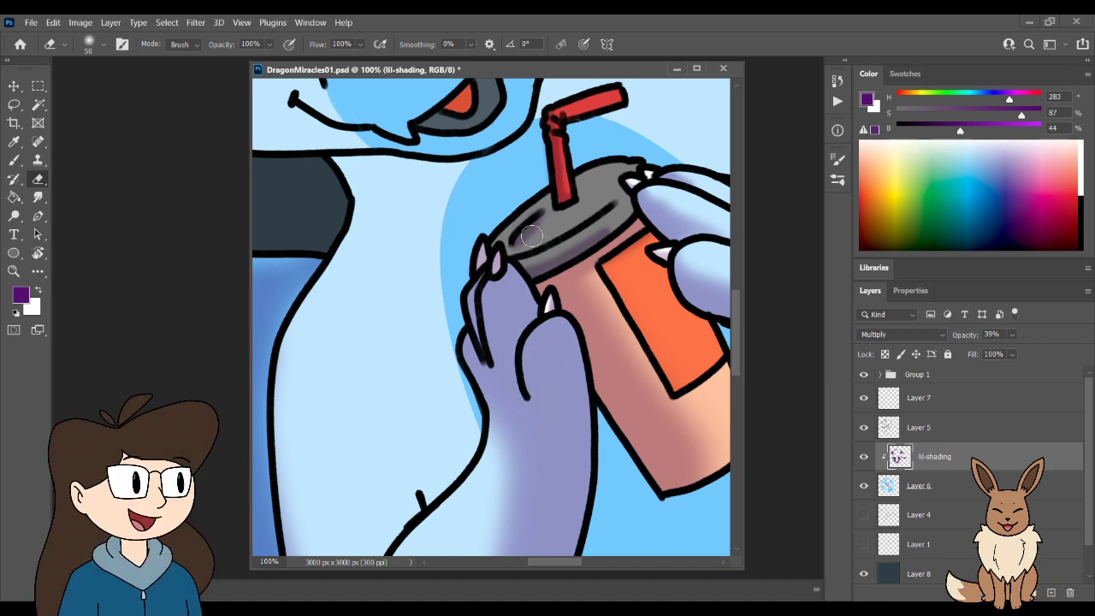
{"action": "key", "text": "bracketleft"}
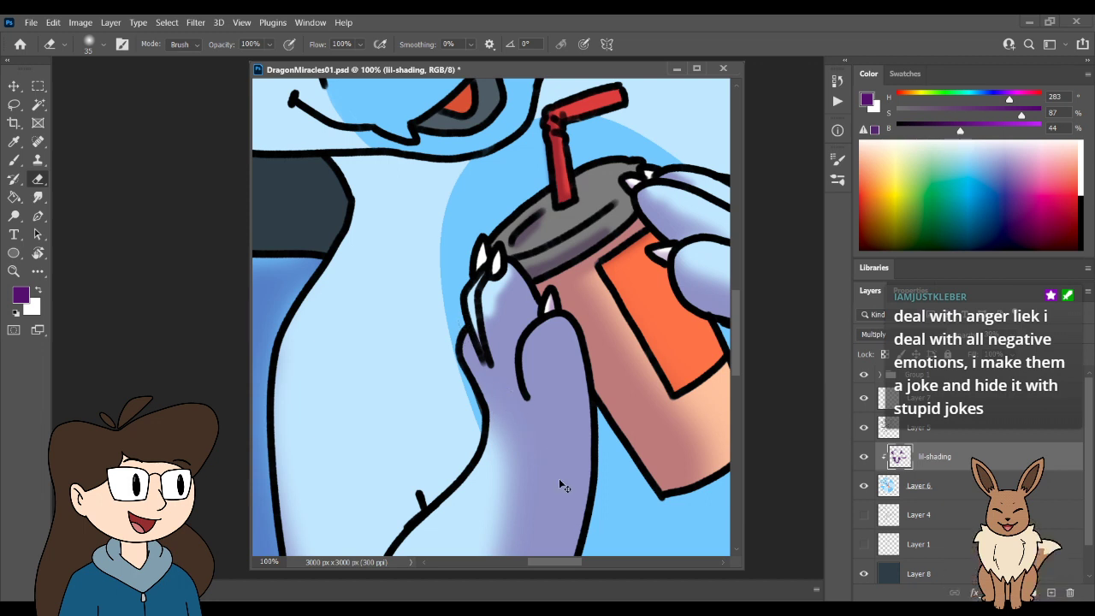
- Paint soft purple shading back over the fingers beside the thumb with the brush reduced to 80
{"action": "key", "text": "ctrl+minus"}
{"action": "key", "text": "ctrl+minus"}
{"action": "key", "text": "ctrl+plus"}
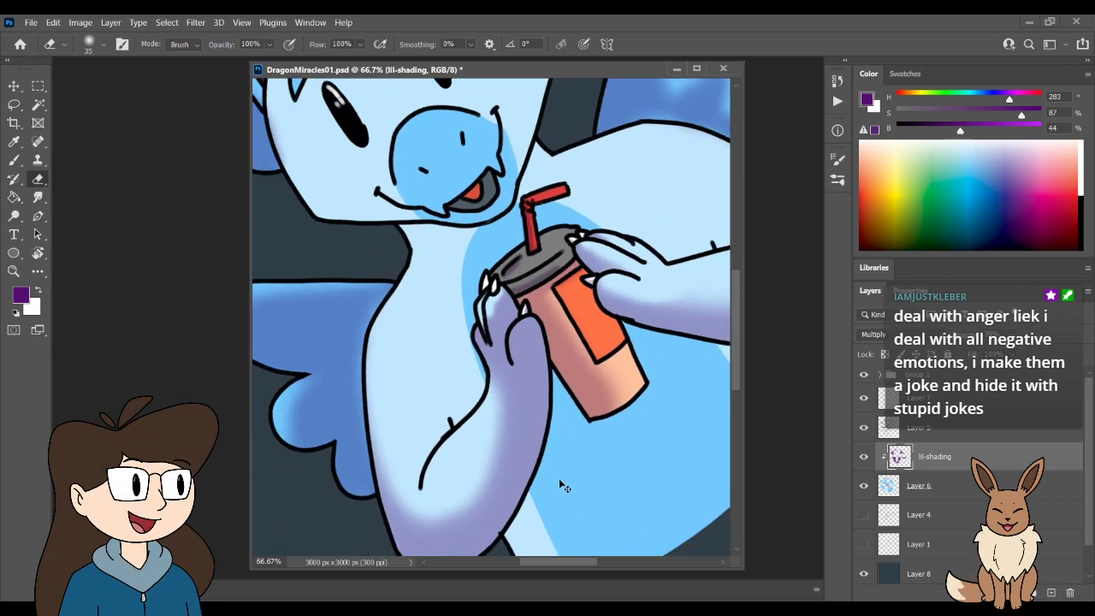
{"action": "key", "text": "ctrl+minus"}
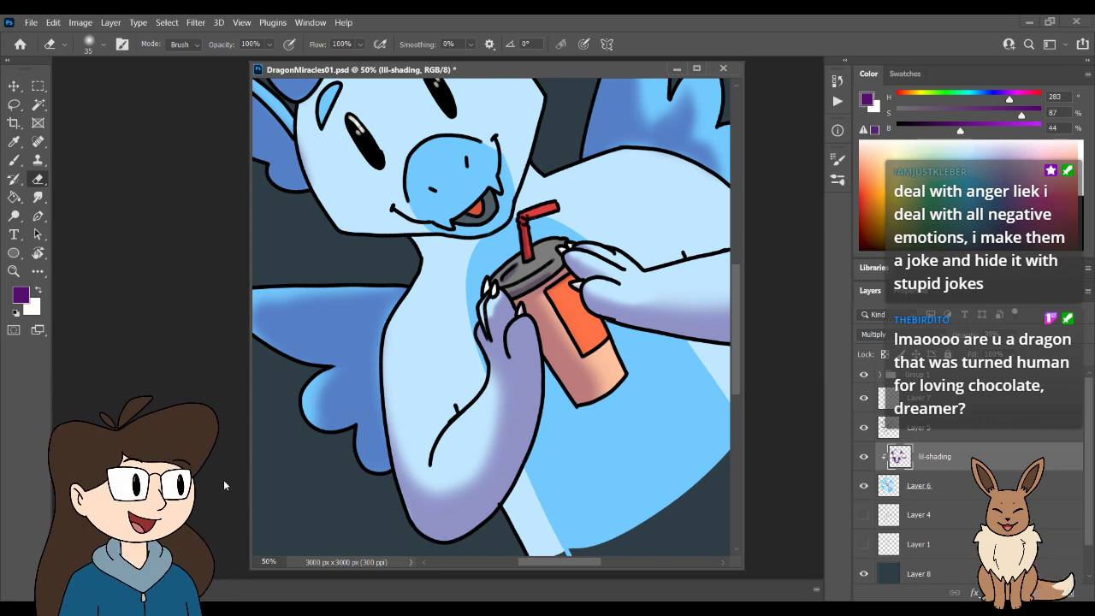
{"action": "scroll", "coordinate": [462, 415], "scroll_direction": "up", "scroll_amount": 1}
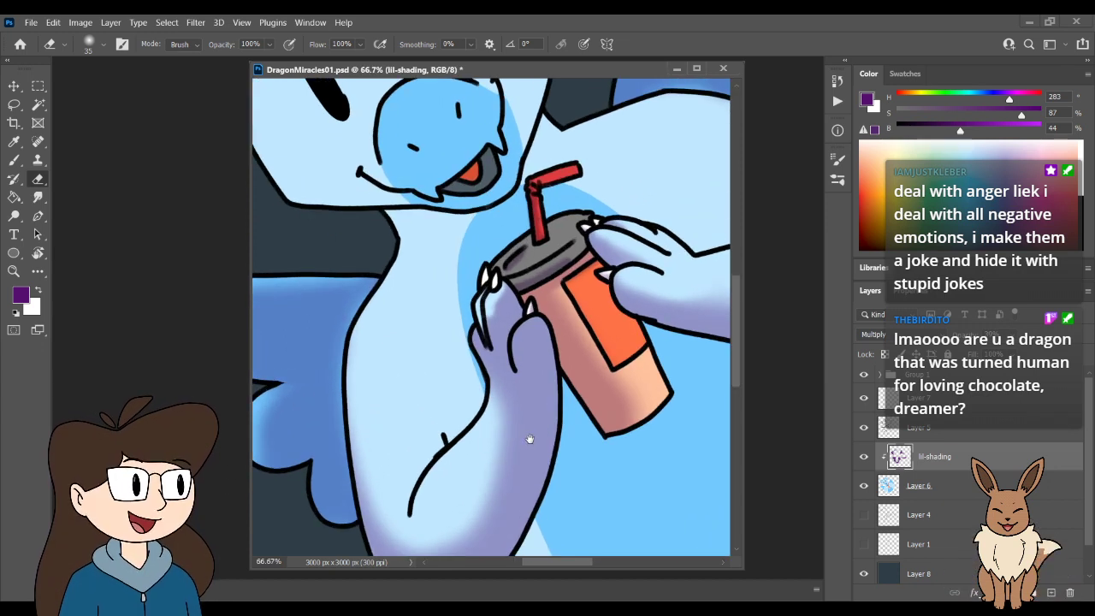
{"action": "mouse_move", "coordinate": [530, 440]}
{"action": "left_mouse_down"}
{"action": "mouse_move", "coordinate": [537, 421]}
{"action": "mouse_move", "coordinate": [556, 434]}
{"action": "left_mouse_up"}
{"action": "key", "text": "b"}
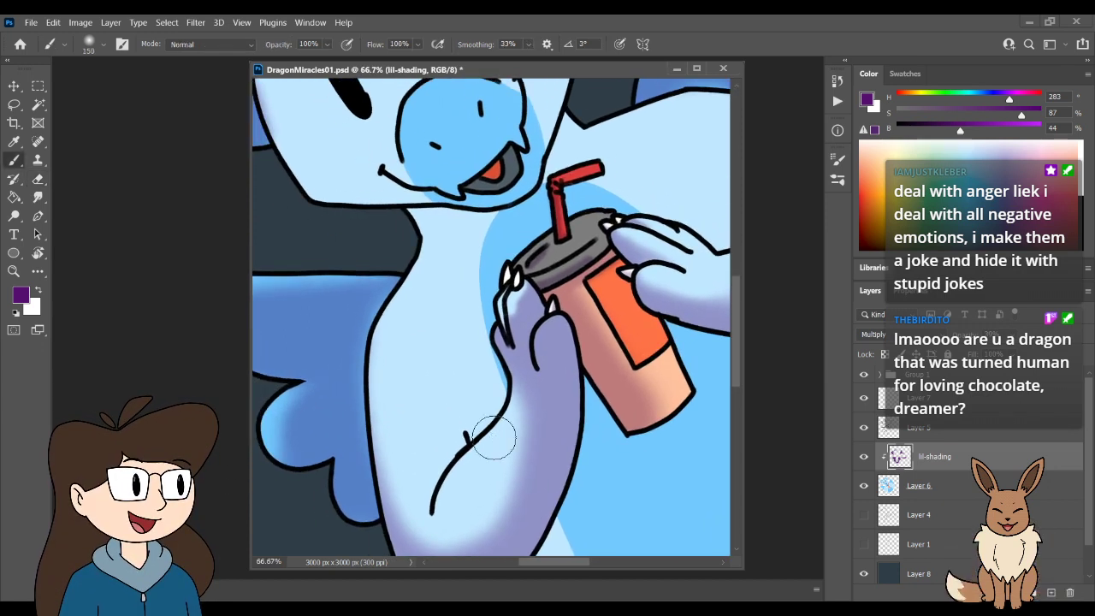
{"action": "key", "text": "bracketleft"}
{"action": "key", "text": "bracketleft"}
{"action": "key", "text": "bracketleft"}
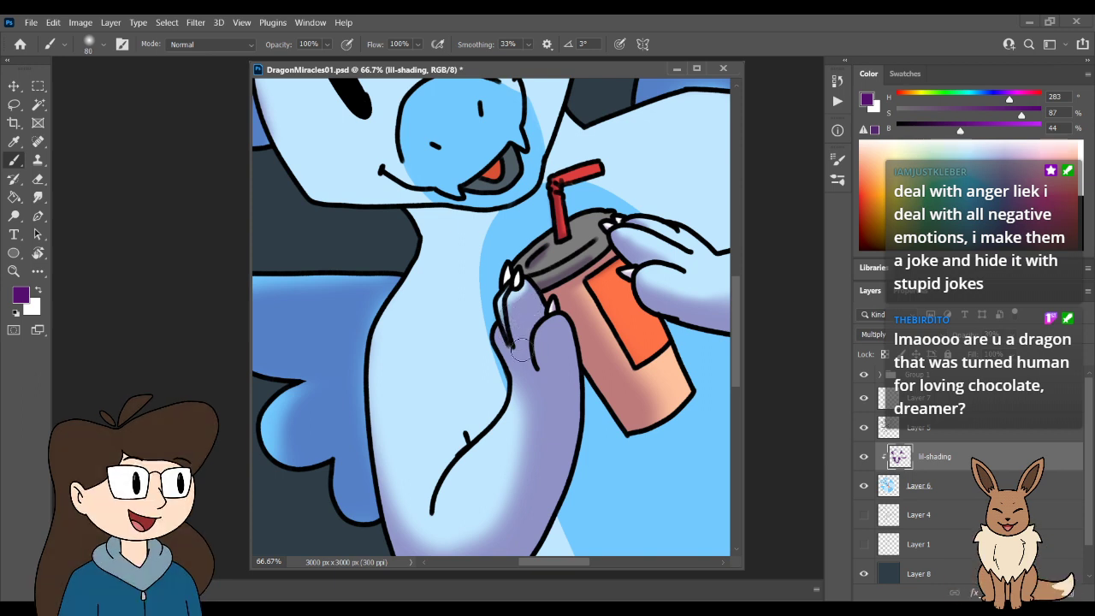
- Paint purple shading over the light side strip below the elbow and the adjoining edge of the belly, enlarging the soft brush to 250
{"action": "left_click_drag", "start_coordinate": [533, 468], "coordinate": [498, 250]}
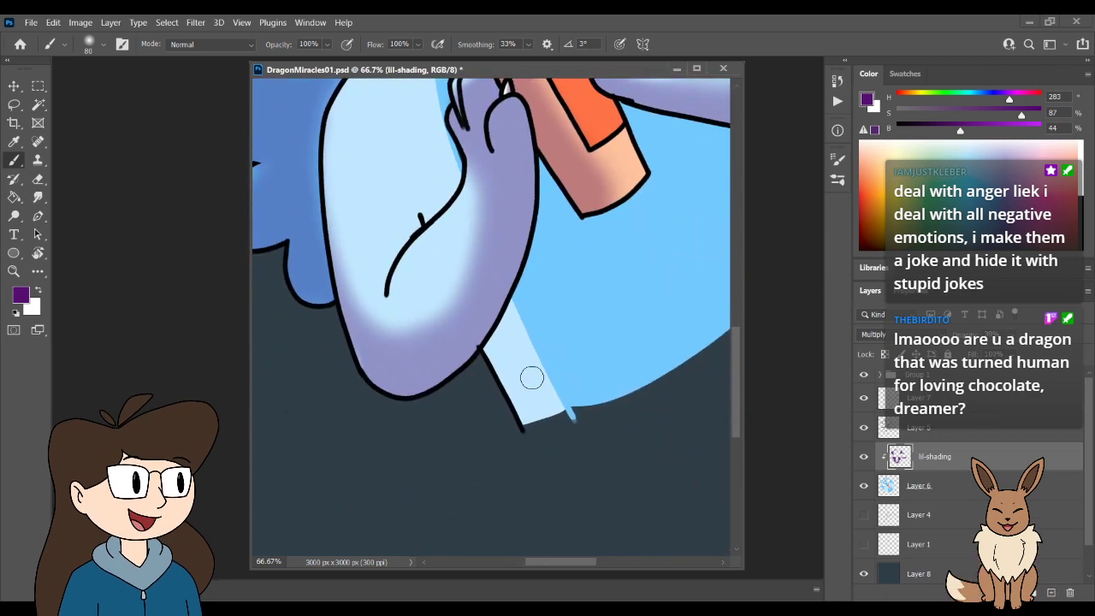
{"action": "key", "text": "bracketright"}
{"action": "mouse_move", "coordinate": [503, 331]}
{"action": "left_mouse_down"}
{"action": "mouse_move", "coordinate": [521, 311]}
{"action": "mouse_move", "coordinate": [533, 328]}
{"action": "mouse_move", "coordinate": [576, 501]}
{"action": "left_mouse_up"}
{"action": "mouse_move", "coordinate": [519, 299]}
{"action": "left_mouse_down"}
{"action": "mouse_move", "coordinate": [651, 497]}
{"action": "mouse_move", "coordinate": [521, 264]}
{"action": "mouse_move", "coordinate": [608, 459]}
{"action": "mouse_move", "coordinate": [552, 359]}
{"action": "mouse_move", "coordinate": [527, 276]}
{"action": "mouse_move", "coordinate": [593, 425]}
{"action": "mouse_move", "coordinate": [545, 261]}
{"action": "mouse_move", "coordinate": [527, 260]}
{"action": "mouse_move", "coordinate": [602, 409]}
{"action": "left_mouse_up"}
{"action": "key", "text": "bracketright"}
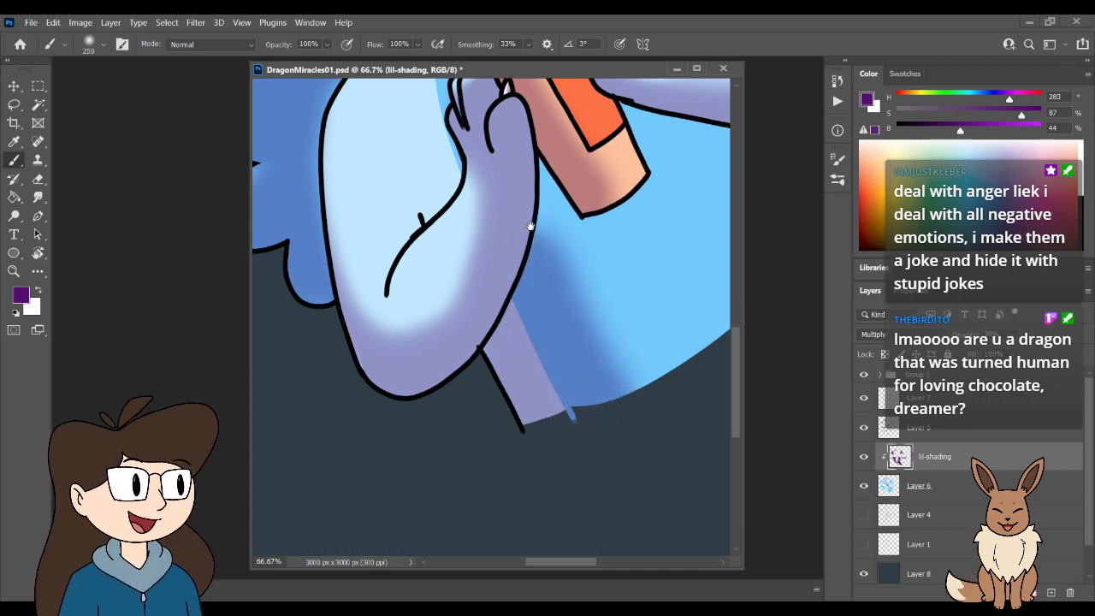
- Widen the purple shading on the belly beside the lower arm, up to the cup's base, with the soft brush at 250
{"action": "mouse_move", "coordinate": [530, 227]}
{"action": "left_mouse_down"}
{"action": "mouse_move", "coordinate": [594, 458]}
{"action": "mouse_move", "coordinate": [600, 447]}
{"action": "mouse_move", "coordinate": [610, 466]}
{"action": "mouse_move", "coordinate": [601, 475]}
{"action": "mouse_move", "coordinate": [604, 448]}
{"action": "mouse_move", "coordinate": [369, 431]}
{"action": "mouse_move", "coordinate": [345, 417]}
{"action": "left_mouse_up"}
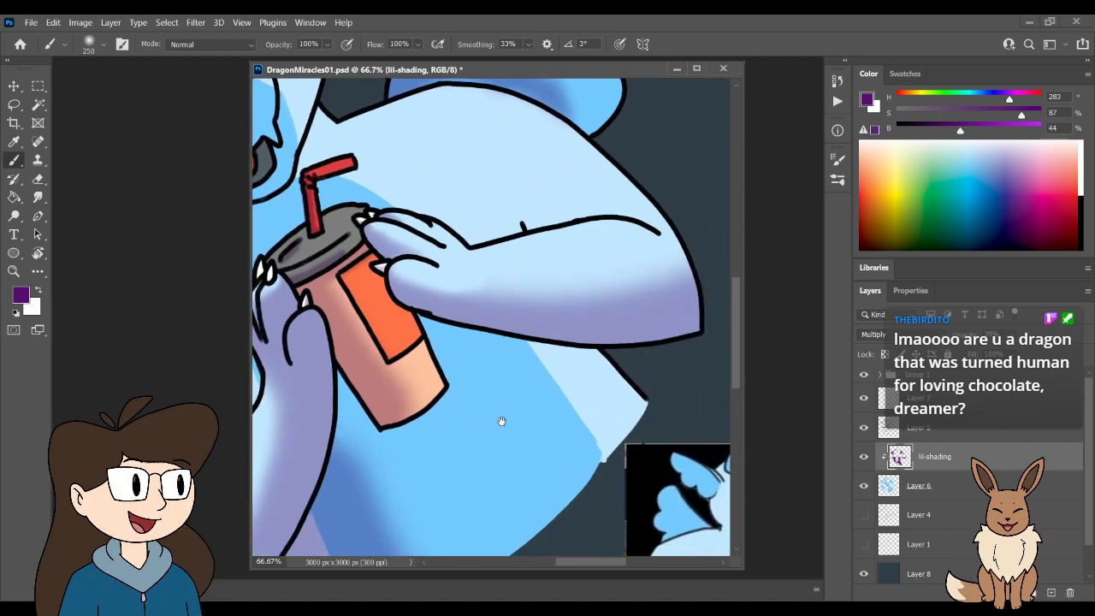
{"action": "scroll", "coordinate": [522, 376], "scroll_direction": "down", "scroll_amount": 5}
{"action": "scroll", "coordinate": [520, 318], "scroll_direction": "left", "scroll_amount": 2}
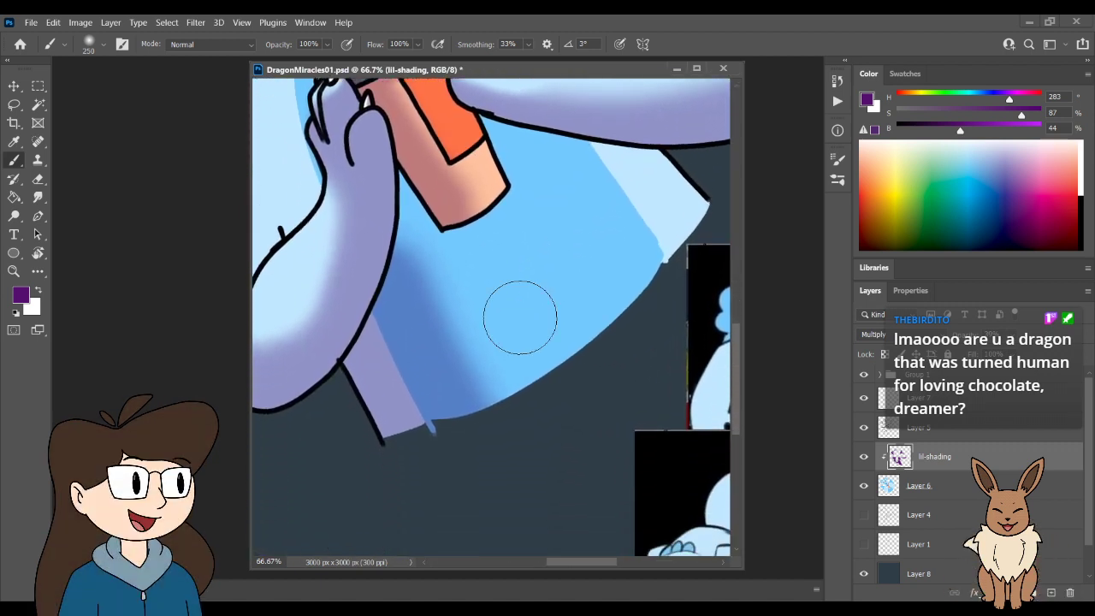
{"action": "mouse_move", "coordinate": [520, 318]}
{"action": "left_mouse_down"}
{"action": "mouse_move", "coordinate": [422, 285]}
{"action": "mouse_move", "coordinate": [394, 258]}
{"action": "mouse_move", "coordinate": [396, 243]}
{"action": "mouse_move", "coordinate": [509, 454]}
{"action": "mouse_move", "coordinate": [429, 306]}
{"action": "mouse_move", "coordinate": [487, 405]}
{"action": "mouse_move", "coordinate": [420, 261]}
{"action": "mouse_move", "coordinate": [422, 287]}
{"action": "left_mouse_up"}
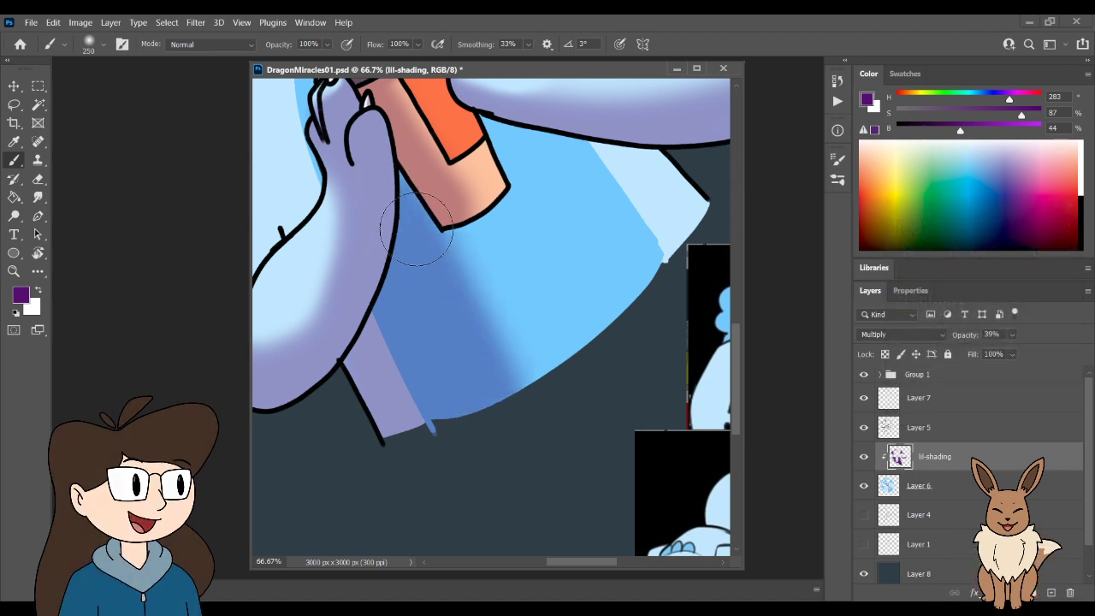
{"action": "mouse_move", "coordinate": [417, 231]}
{"action": "left_mouse_down"}
{"action": "mouse_move", "coordinate": [496, 426]}
{"action": "mouse_move", "coordinate": [434, 249]}
{"action": "mouse_move", "coordinate": [439, 288]}
{"action": "mouse_move", "coordinate": [501, 412]}
{"action": "mouse_move", "coordinate": [482, 360]}
{"action": "mouse_move", "coordinate": [520, 370]}
{"action": "left_mouse_up"}
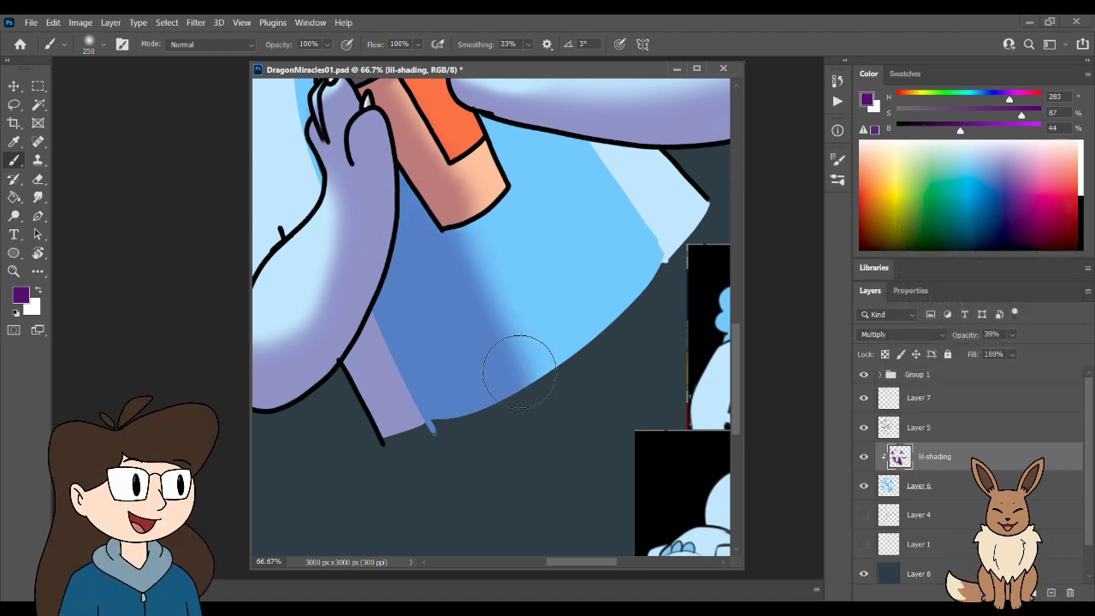
{"action": "key", "text": "e"}
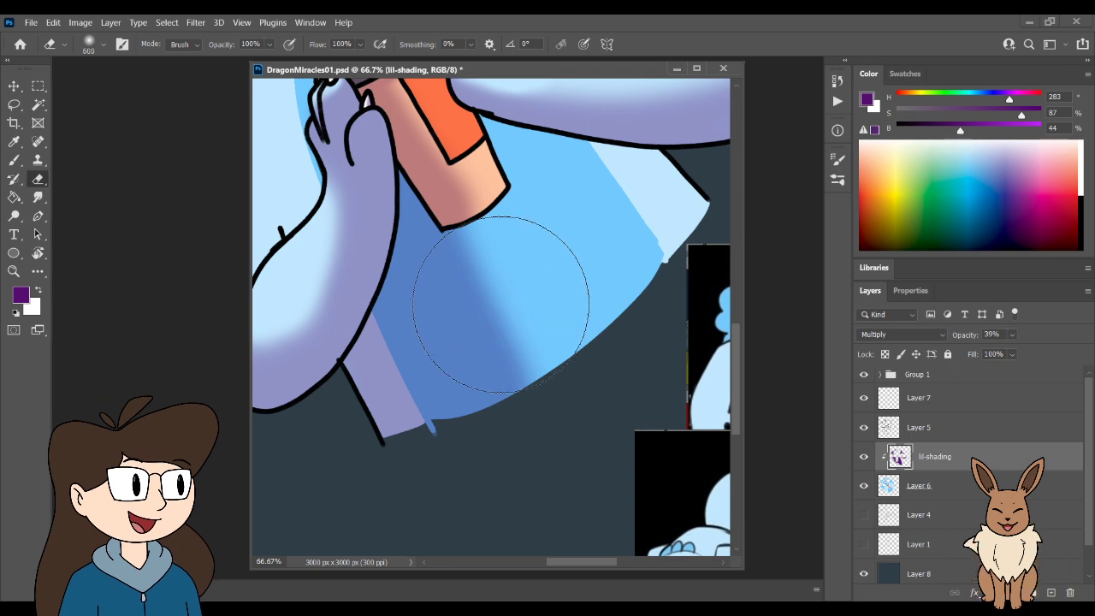
{"action": "key", "text": "bracketleft"}
{"action": "key", "text": "bracketleft"}
{"action": "key", "text": "bracketleft"}
{"action": "mouse_move", "coordinate": [514, 256]}
{"action": "left_mouse_down"}
{"action": "mouse_move", "coordinate": [571, 382]}
{"action": "mouse_move", "coordinate": [505, 255]}
{"action": "left_mouse_up"}
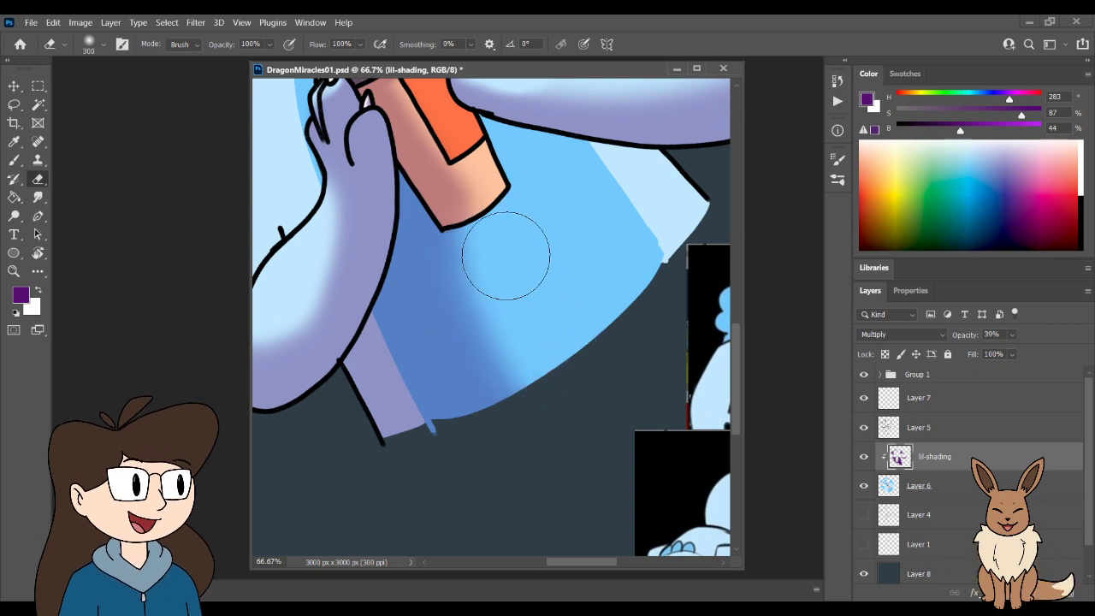
{"action": "key", "text": "ctrl+z"}
{"action": "key", "text": "ctrl+z"}
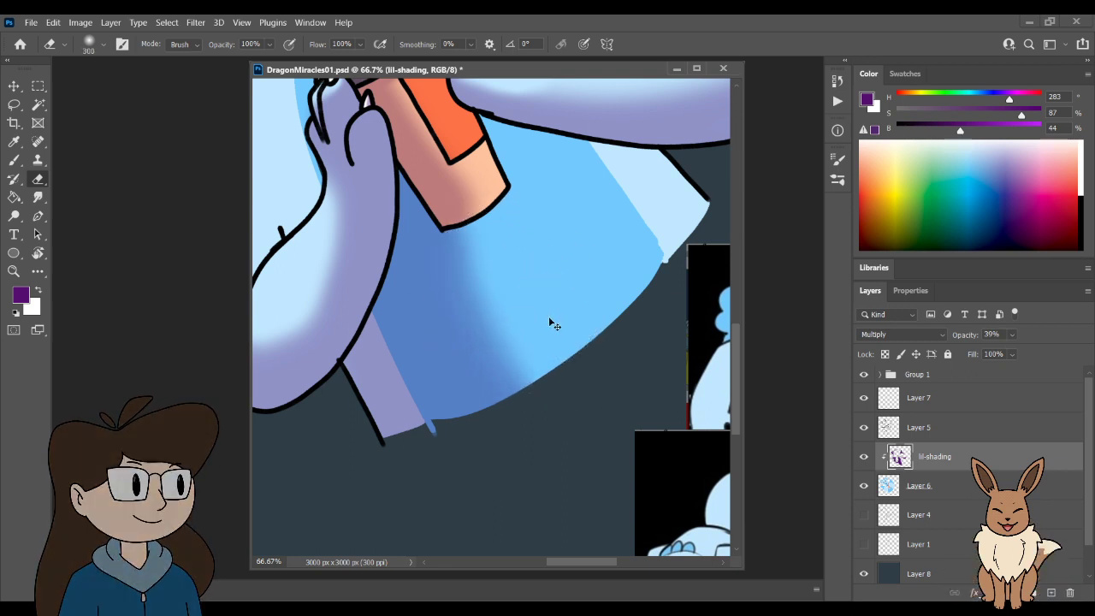
{"action": "key", "text": "ctrl+z"}
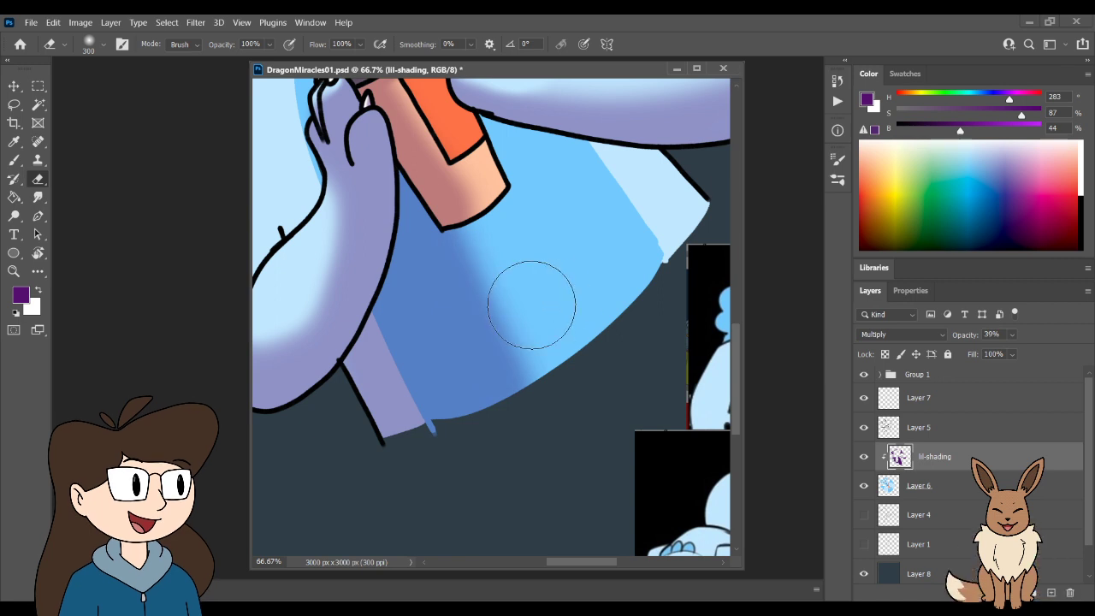
{"action": "key", "text": "ctrl+z"}
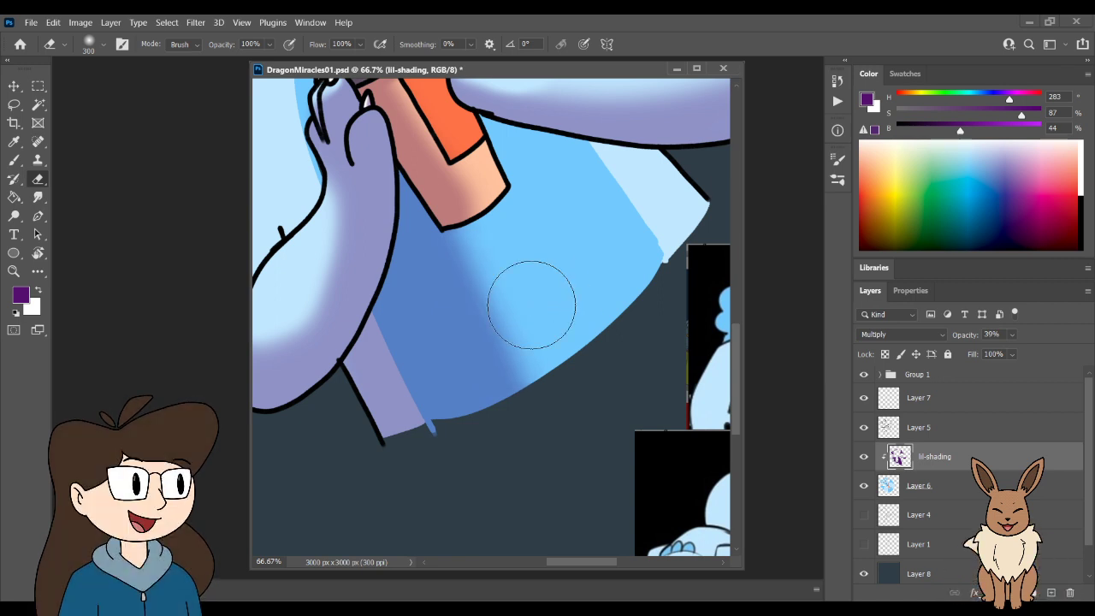
- Trim the outer edge of the belly shading below the cup with a soft eraser at size 175 and 60% opacity
{"action": "key", "text": "bracketleft"}
{"action": "key", "text": "bracketleft"}
{"action": "key", "text": "bracketleft"}
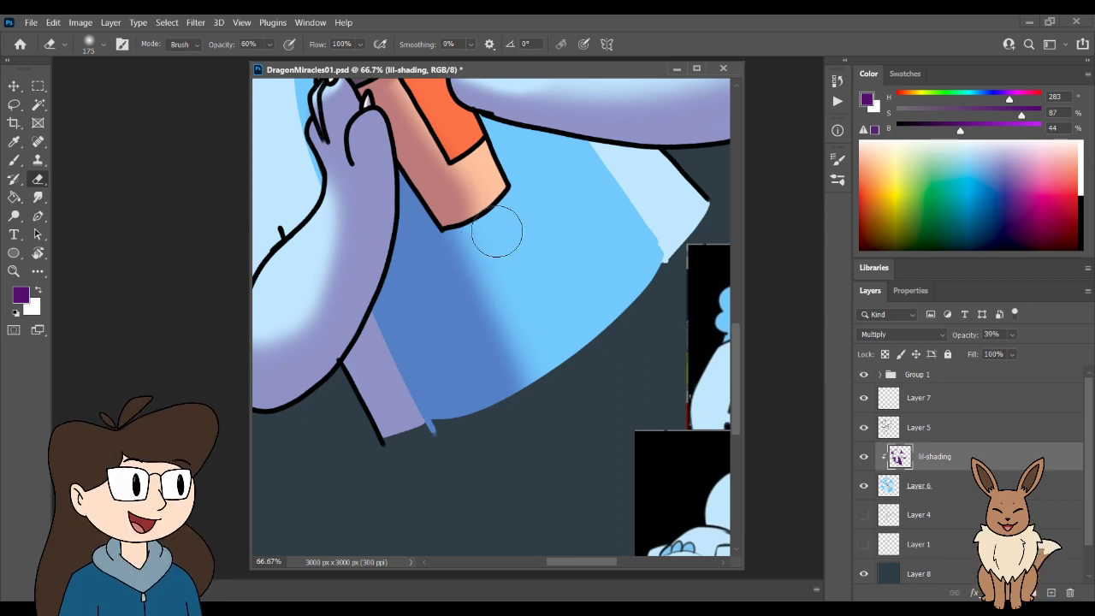
{"action": "mouse_move", "coordinate": [496, 231]}
{"action": "left_mouse_down"}
{"action": "mouse_move", "coordinate": [488, 241]}
{"action": "mouse_move", "coordinate": [479, 244]}
{"action": "mouse_move", "coordinate": [538, 384]}
{"action": "mouse_move", "coordinate": [484, 253]}
{"action": "mouse_move", "coordinate": [528, 366]}
{"action": "mouse_move", "coordinate": [460, 244]}
{"action": "mouse_move", "coordinate": [491, 329]}
{"action": "left_mouse_up"}
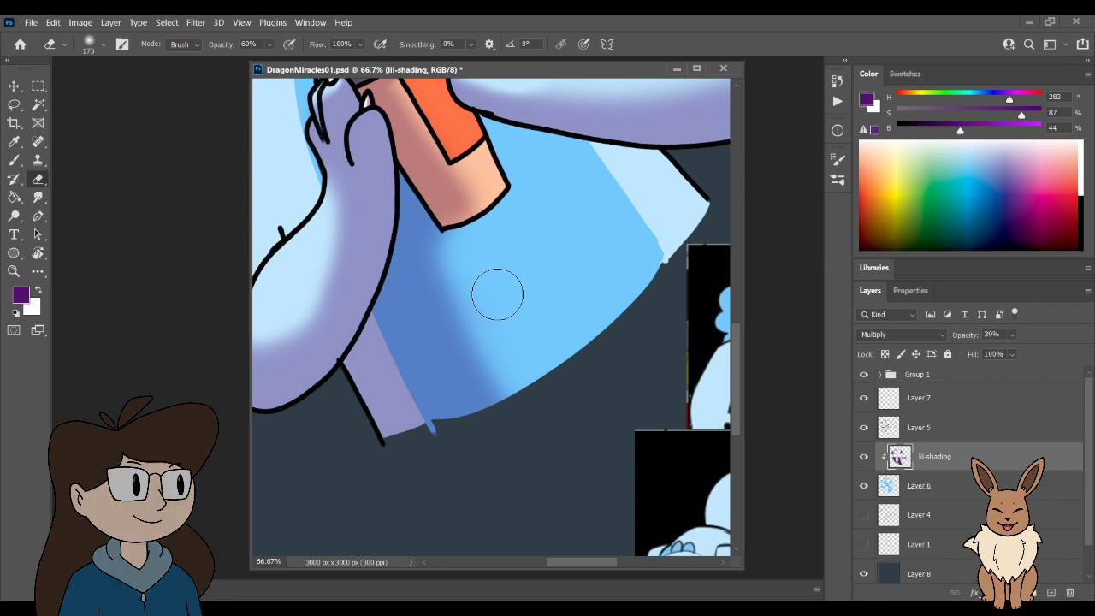
- Paint a shadow on the belly under the cup's base at brush size 70, and soften the adjoining belly shading at size 300
{"action": "key", "text": "b"}
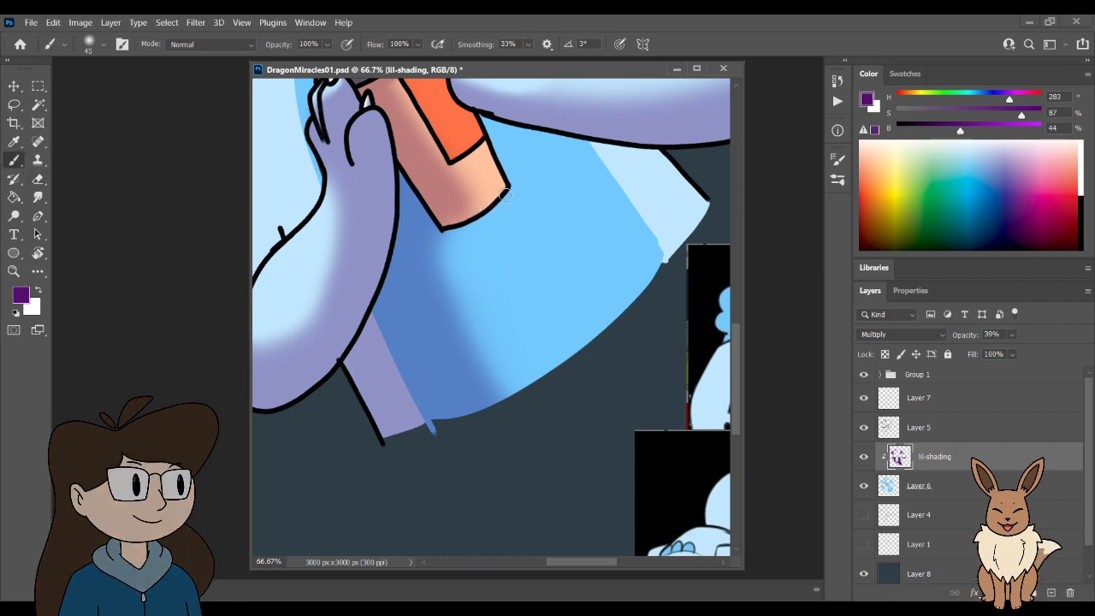
{"action": "left_click_drag", "start_coordinate": [503, 204], "coordinate": [455, 245]}
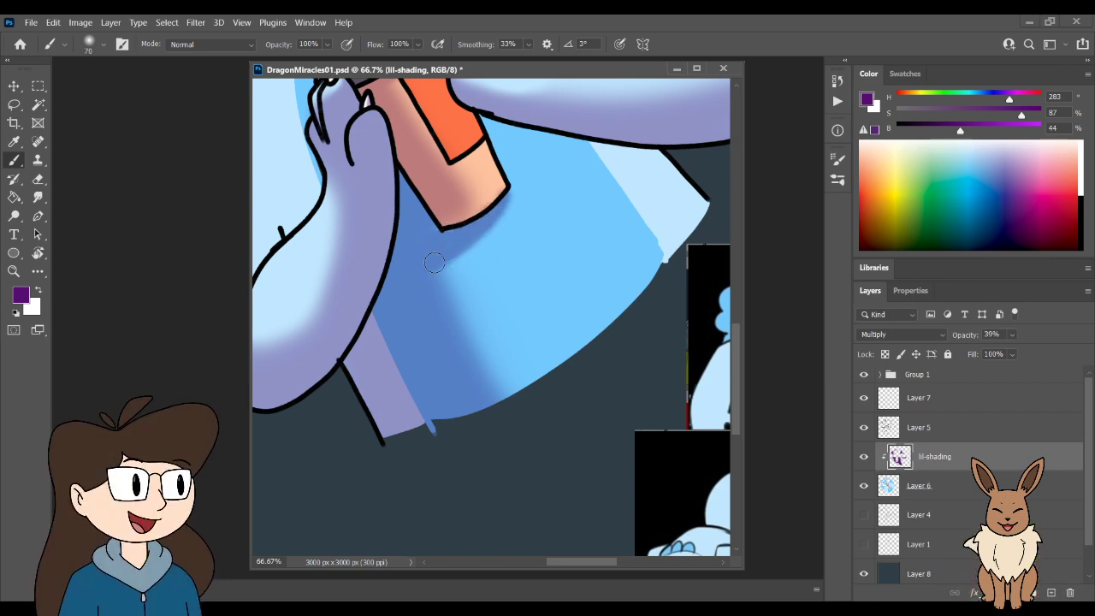
{"action": "mouse_move", "coordinate": [435, 264]}
{"action": "left_mouse_down"}
{"action": "mouse_move", "coordinate": [485, 406]}
{"action": "mouse_move", "coordinate": [438, 297]}
{"action": "mouse_move", "coordinate": [459, 366]}
{"action": "mouse_move", "coordinate": [435, 314]}
{"action": "mouse_move", "coordinate": [449, 244]}
{"action": "left_mouse_up"}
{"action": "key", "text": "bracketright"}
{"action": "key", "text": "bracketright"}
{"action": "key", "text": "bracketright"}
{"action": "key", "text": "bracketright"}
{"action": "key", "text": "bracketright"}
{"action": "key", "text": "bracketright"}
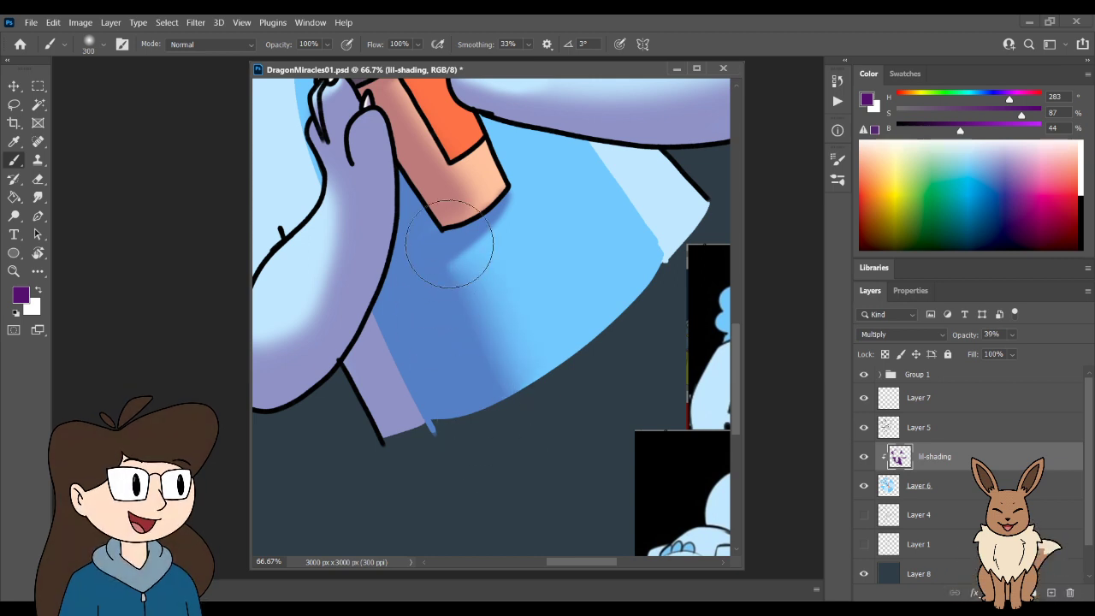
- Paint a thin purple shadow under the raised forearm, across the belly and light side strip, with the soft brush at 90
{"action": "key", "text": "ctrl+minus"}
{"action": "key", "text": "ctrl+minus"}
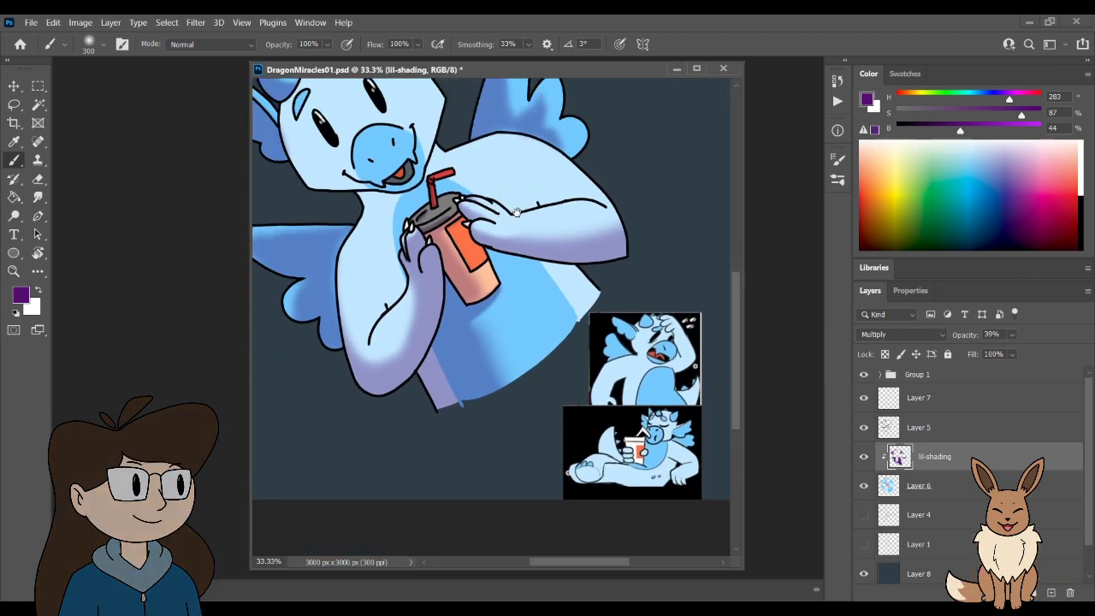
{"action": "left_click_drag", "start_coordinate": [517, 212], "coordinate": [475, 263]}
{"action": "key", "text": "ctrl+plus"}
{"action": "key", "text": "ctrl+plus"}
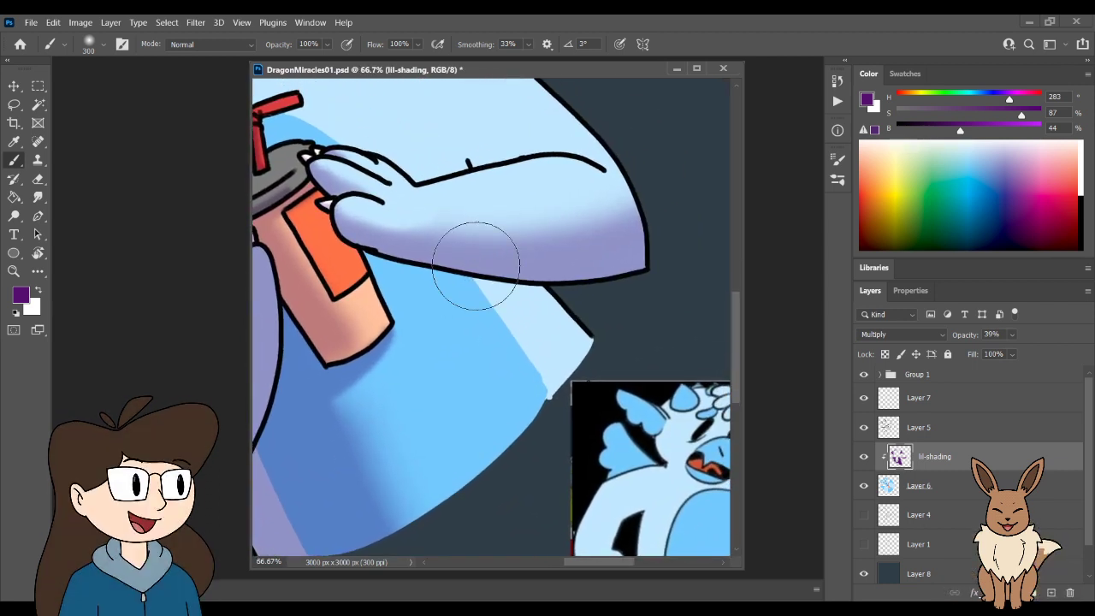
{"action": "key", "text": "bracketleft"}
{"action": "key", "text": "bracketleft"}
{"action": "key", "text": "bracketleft"}
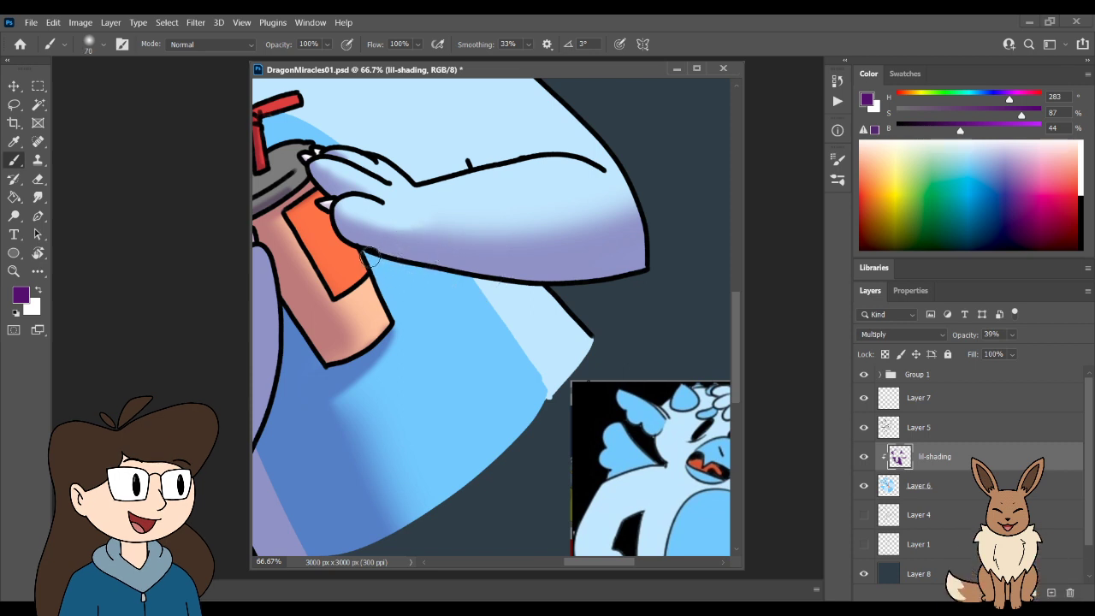
{"action": "mouse_move", "coordinate": [374, 258]}
{"action": "left_mouse_down"}
{"action": "mouse_move", "coordinate": [417, 277]}
{"action": "mouse_move", "coordinate": [383, 262]}
{"action": "left_mouse_up"}
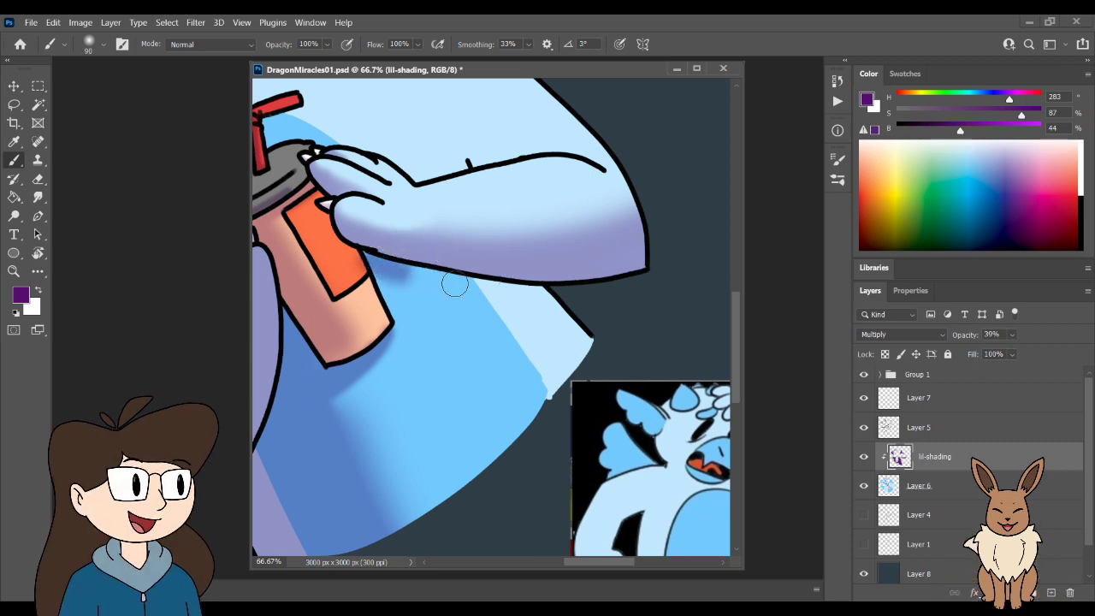
{"action": "key", "text": "ctrl+z"}
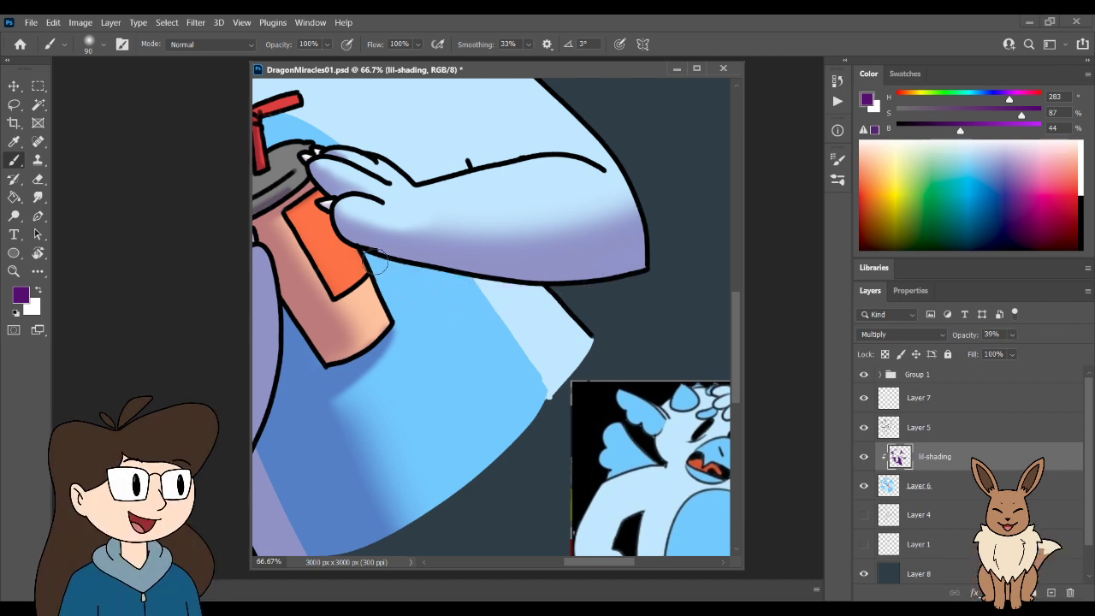
{"action": "left_click_drag", "start_coordinate": [366, 254], "coordinate": [593, 291]}
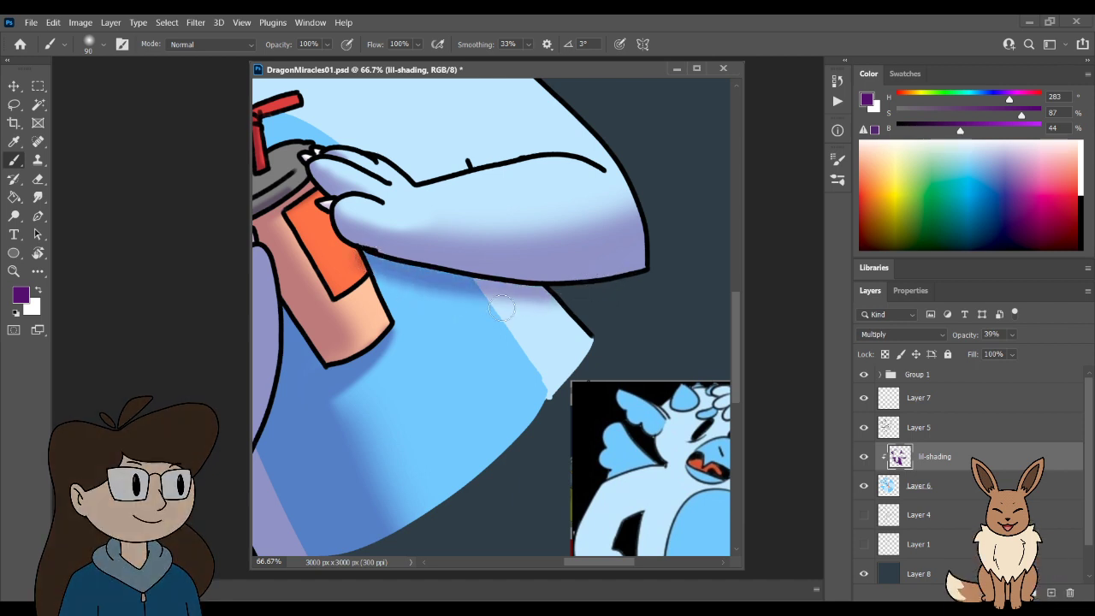
- Thicken the shadow beneath the raised forearm from the cup to the side strip, using brush sizes 100 and 90, and save the drawing
{"action": "key", "text": "bracketright"}
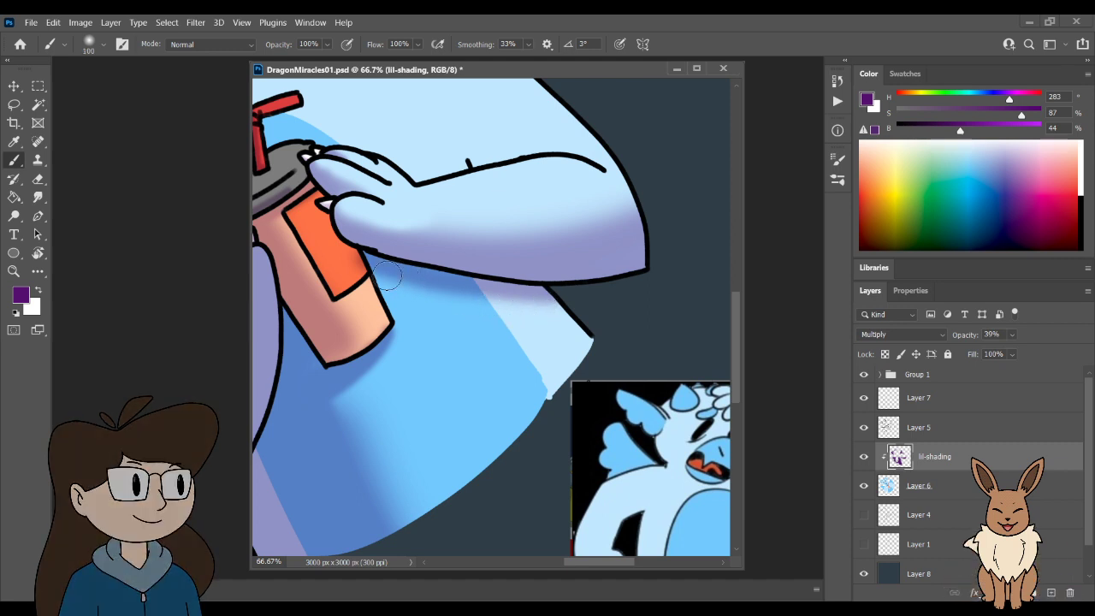
{"action": "mouse_move", "coordinate": [376, 266]}
{"action": "left_mouse_down"}
{"action": "mouse_move", "coordinate": [477, 297]}
{"action": "mouse_move", "coordinate": [607, 292]}
{"action": "mouse_move", "coordinate": [525, 302]}
{"action": "mouse_move", "coordinate": [617, 299]}
{"action": "mouse_move", "coordinate": [385, 268]}
{"action": "left_mouse_up"}
{"action": "key", "text": "bracketleft"}
{"action": "key", "text": "bracketleft"}
{"action": "key", "text": "bracketleft"}
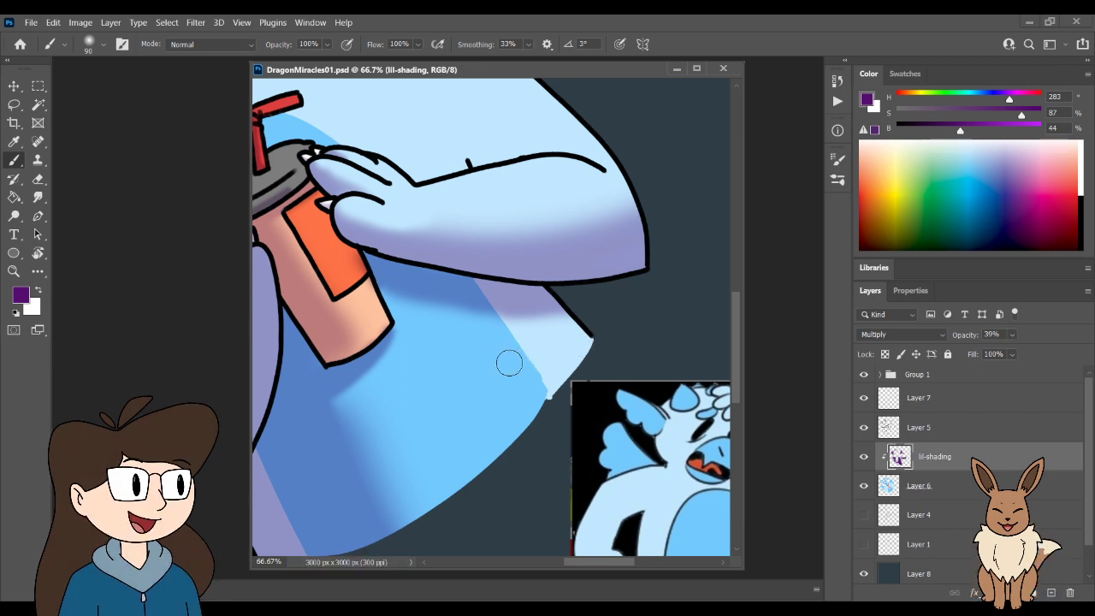
- Check the shading over the whole dragon and up close beneath the raised forearm
{"action": "mouse_move", "coordinate": [432, 329]}
{"action": "left_mouse_down"}
{"action": "mouse_move", "coordinate": [446, 321]}
{"action": "mouse_move", "coordinate": [505, 349]}
{"action": "mouse_move", "coordinate": [540, 404]}
{"action": "left_mouse_up"}
{"action": "key", "text": "ctrl+minus"}
{"action": "key", "text": "ctrl+minus"}
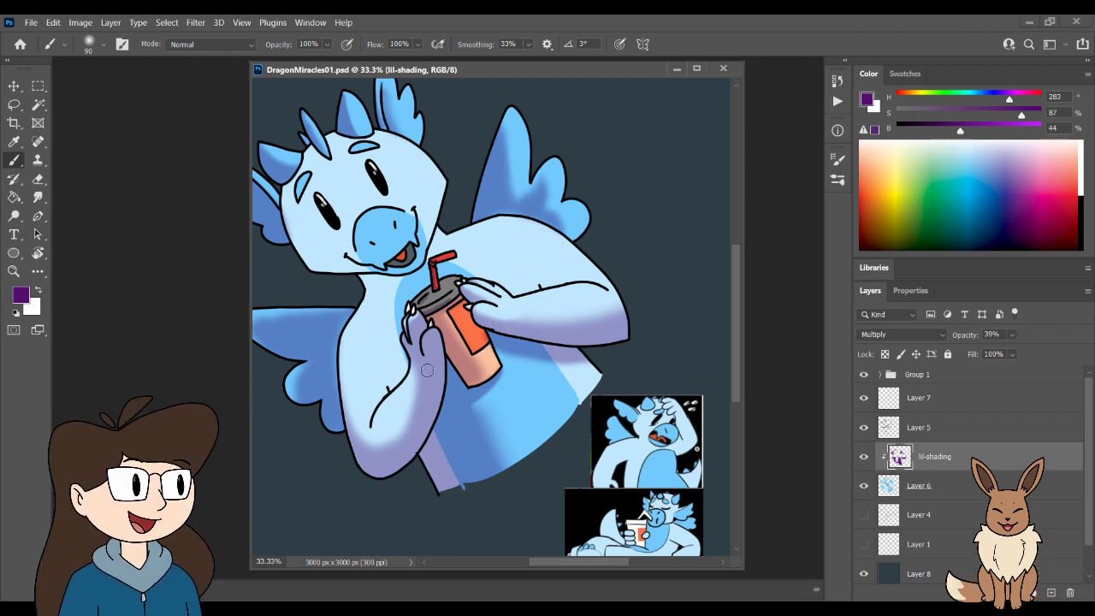
{"action": "left_click_drag", "start_coordinate": [424, 370], "coordinate": [434, 413]}
{"action": "left_click_drag", "start_coordinate": [435, 412], "coordinate": [433, 415]}
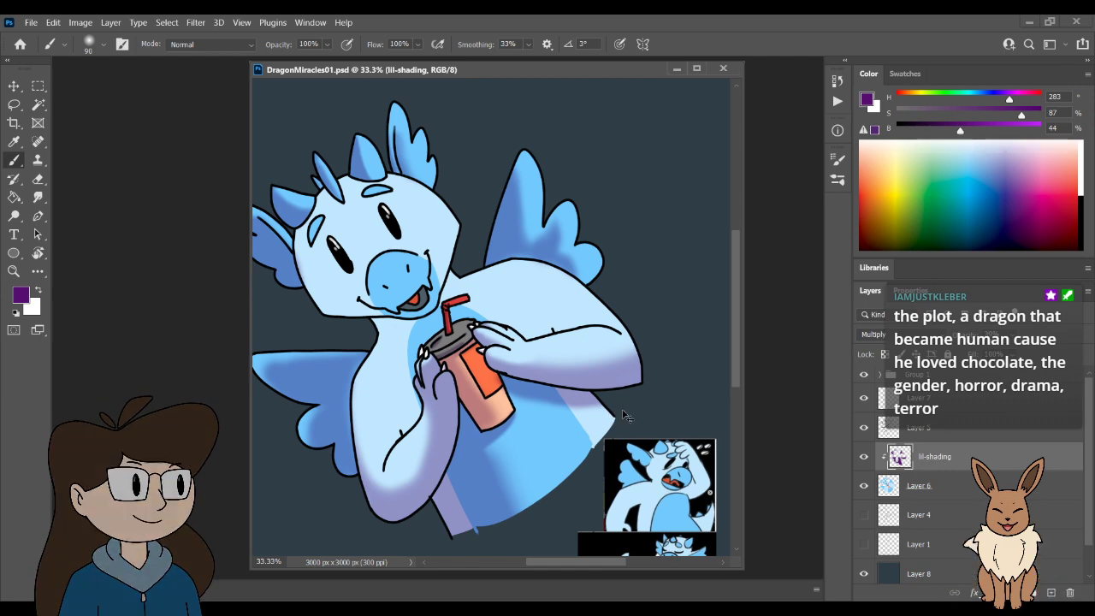
{"action": "scroll", "coordinate": [540, 380], "scroll_direction": "up", "scroll_amount": 1}
{"action": "scroll", "coordinate": [656, 451], "scroll_direction": "up", "scroll_amount": 1}
{"action": "scroll", "coordinate": [464, 171], "scroll_direction": "up", "scroll_amount": 1}
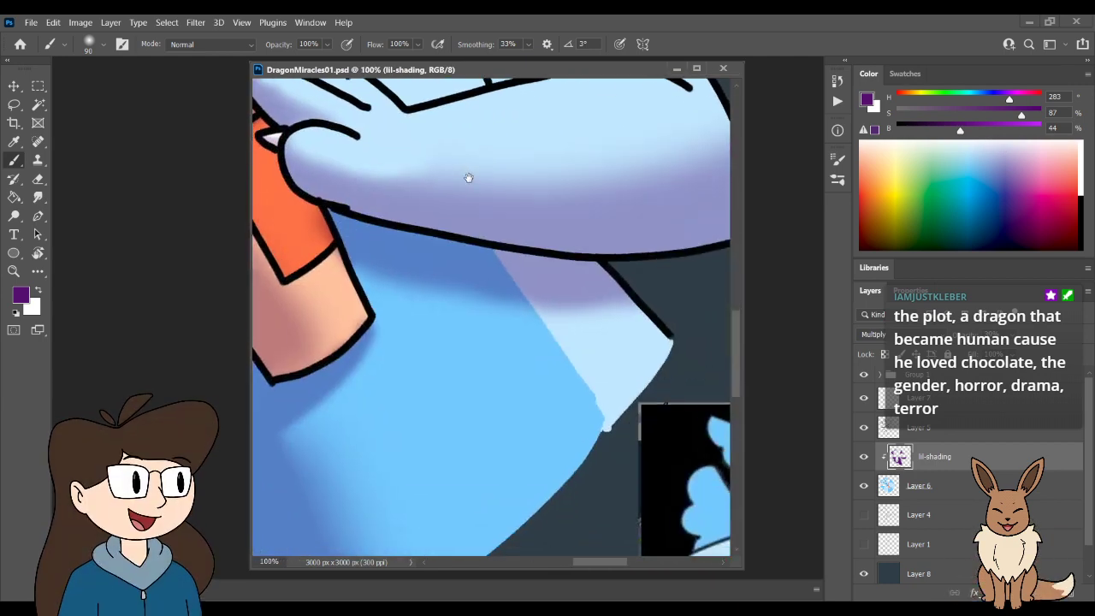
- Fill in the forearm's shadow beside the cup and extend its lower edge across the belly and side strip with a size 50 brush
{"action": "key", "text": "l"}
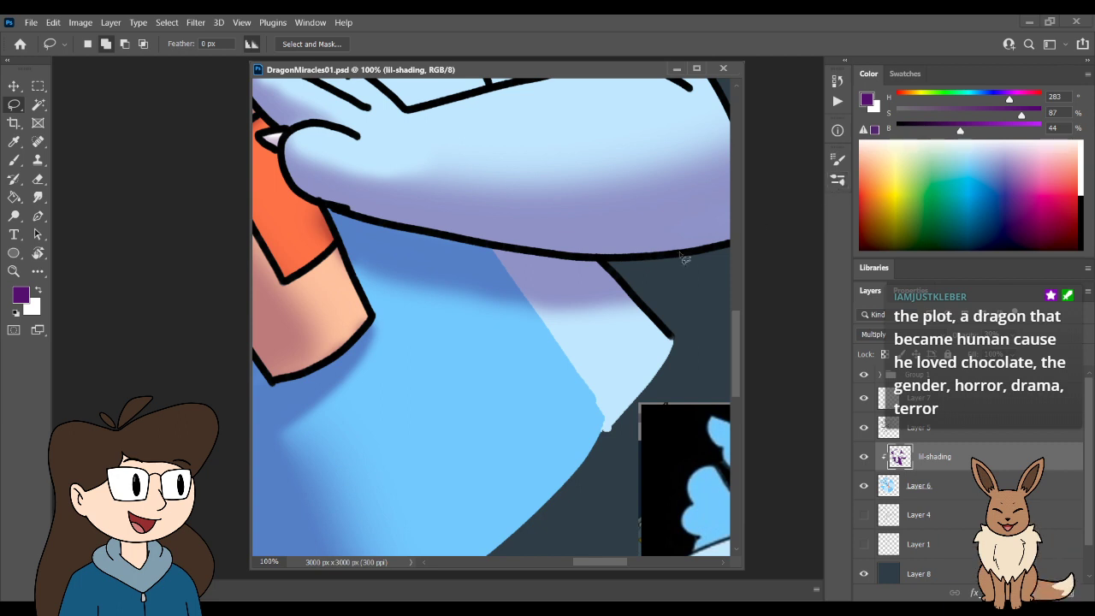
{"action": "key", "text": "b"}
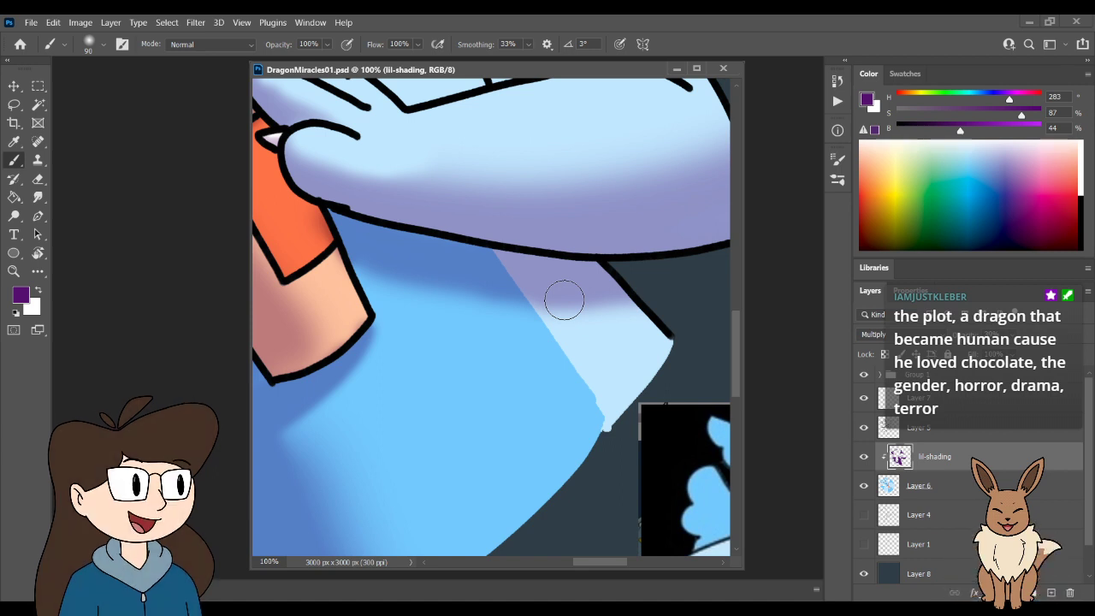
{"action": "key", "text": "bracketleft"}
{"action": "key", "text": "bracketleft"}
{"action": "key", "text": "bracketleft"}
{"action": "key", "text": "bracketleft"}
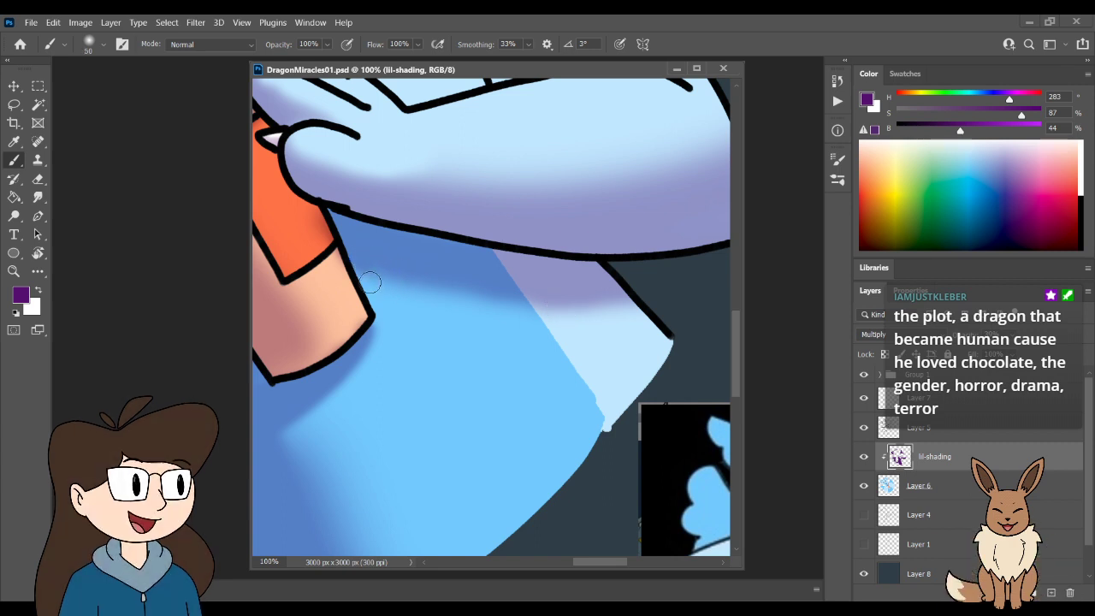
{"action": "left_click_drag", "start_coordinate": [358, 255], "coordinate": [368, 276]}
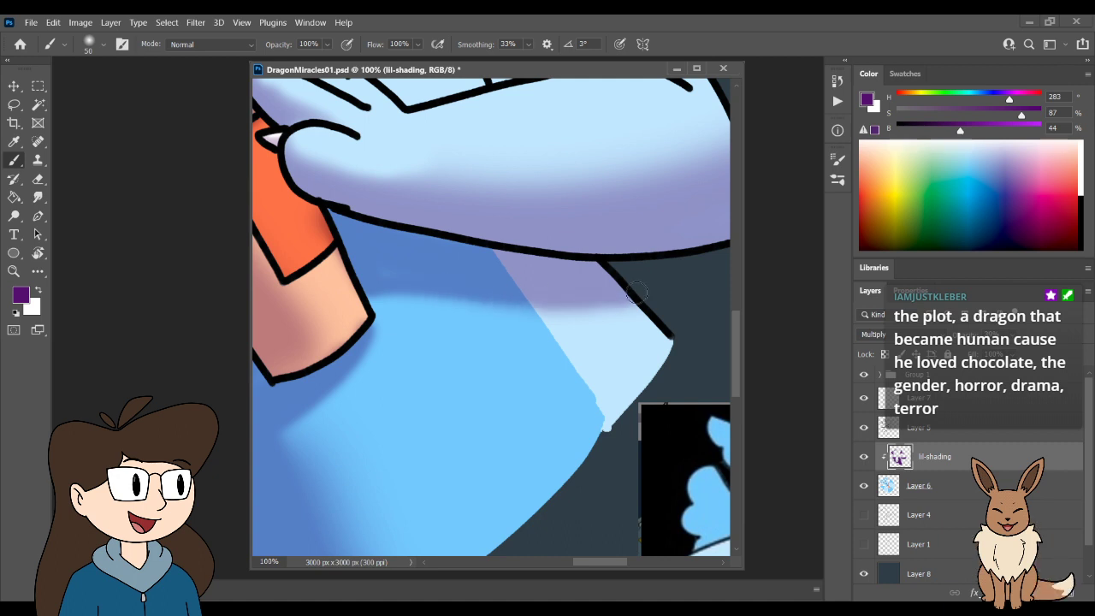
{"action": "left_click_drag", "start_coordinate": [389, 296], "coordinate": [640, 300]}
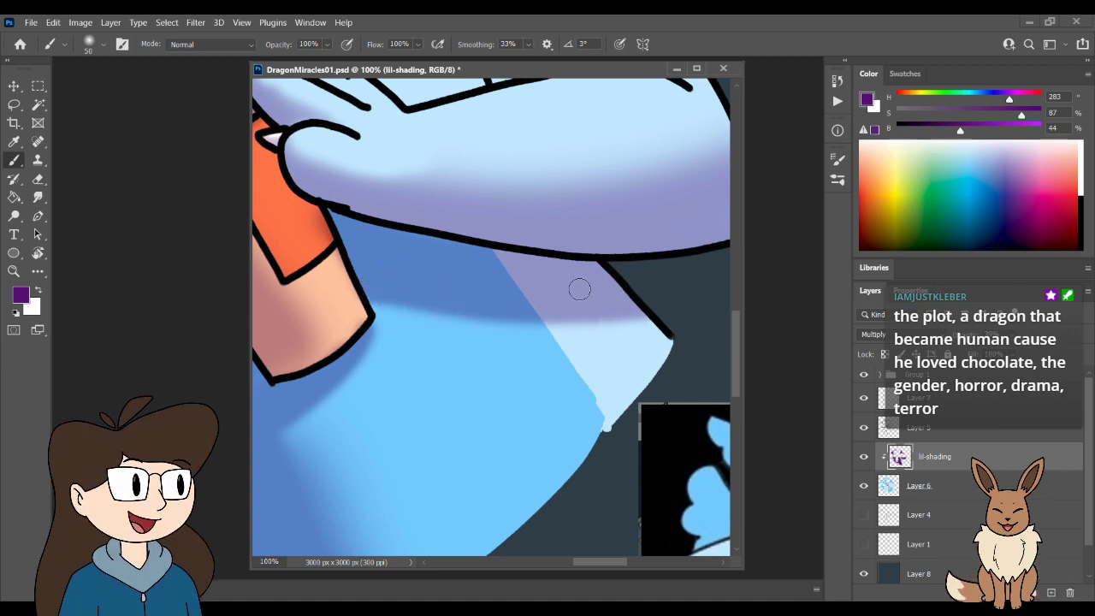
- Softly erase the purple shading on the wing behind the raised arm's shoulder, using the 60% opacity eraser at size 300
{"action": "key", "text": "ctrl+minus"}
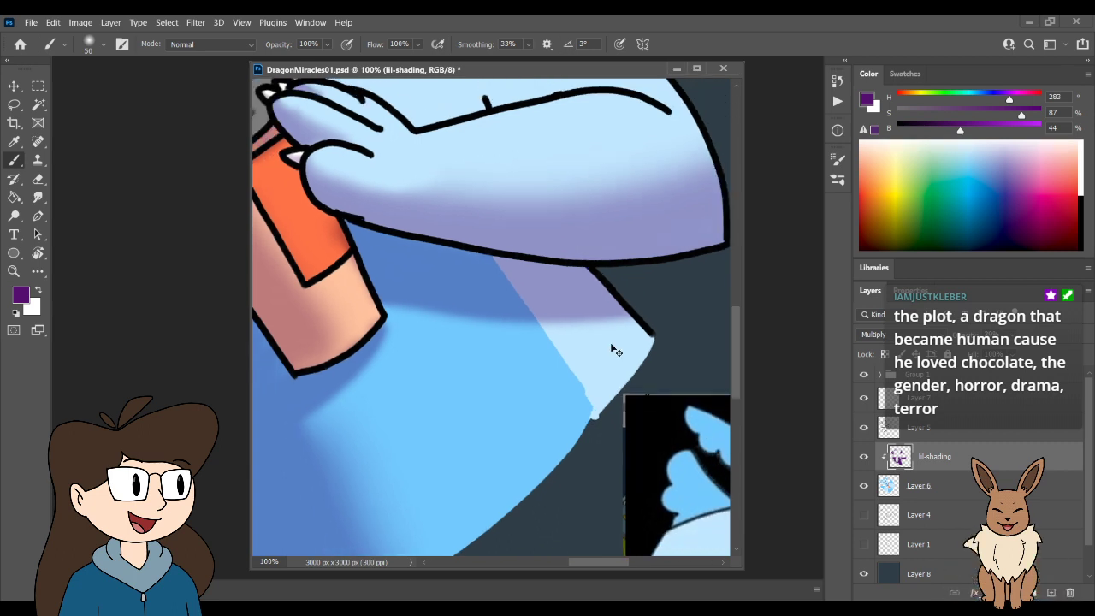
{"action": "key", "text": "ctrl+plus"}
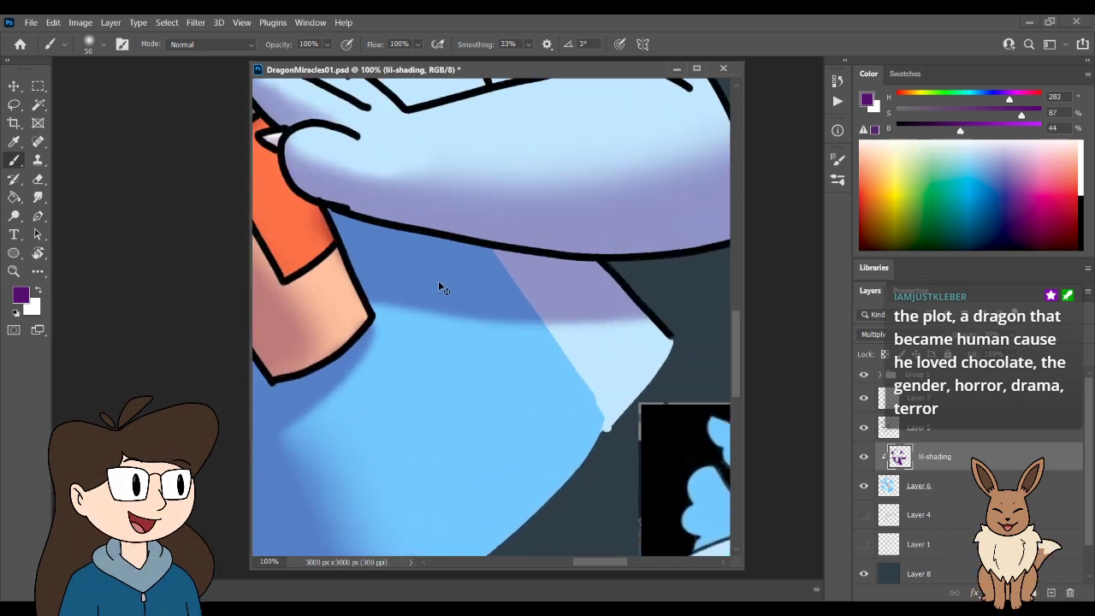
{"action": "key", "text": "ctrl+minus"}
{"action": "key", "text": "ctrl+minus"}
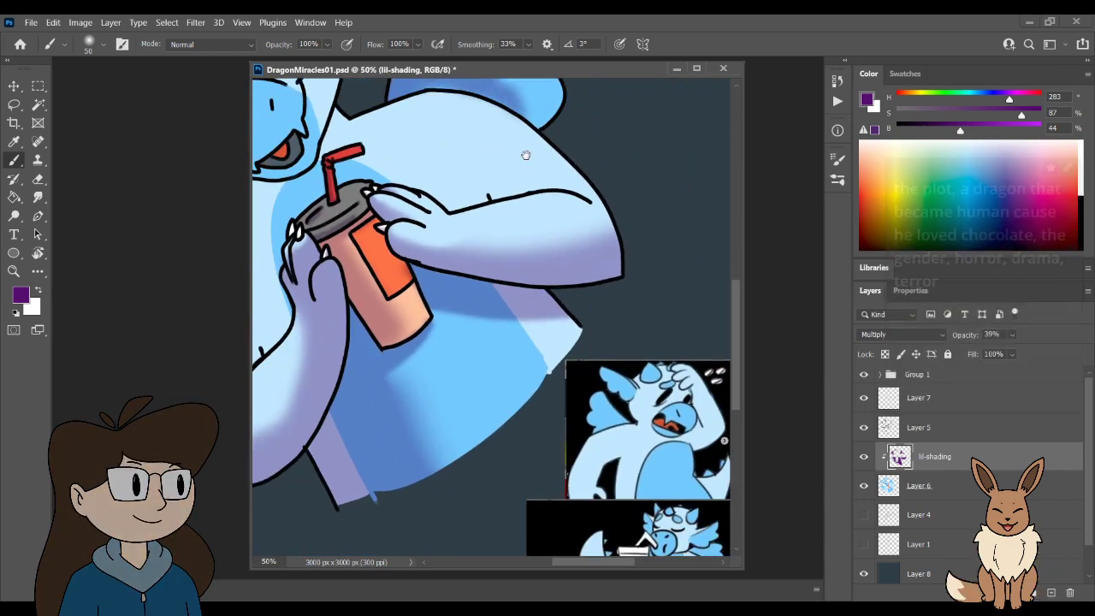
{"action": "left_click_drag", "start_coordinate": [523, 156], "coordinate": [587, 394]}
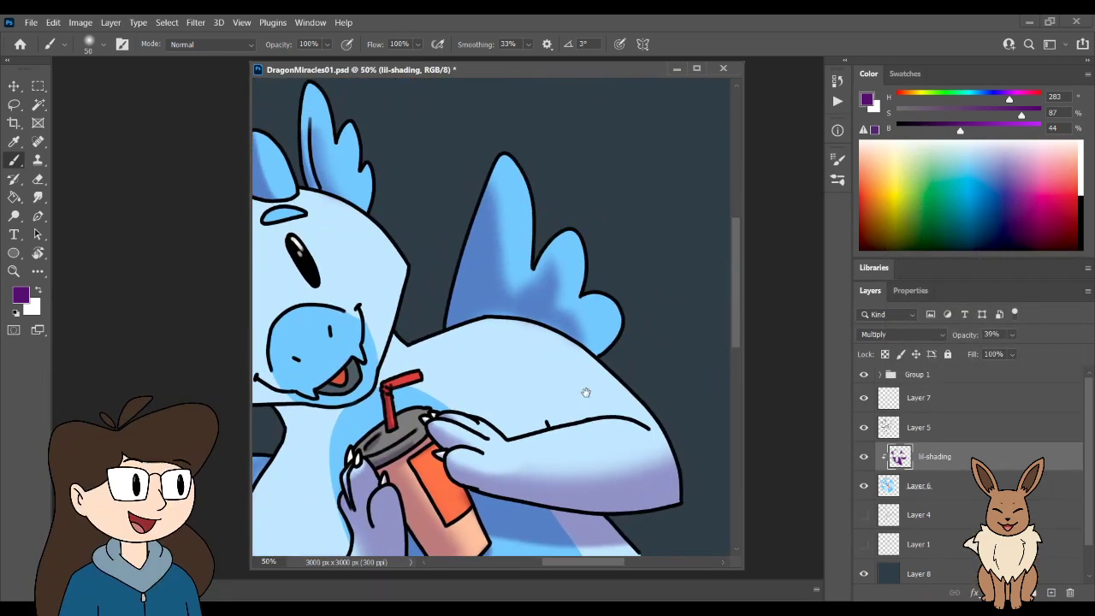
{"action": "key", "text": "e"}
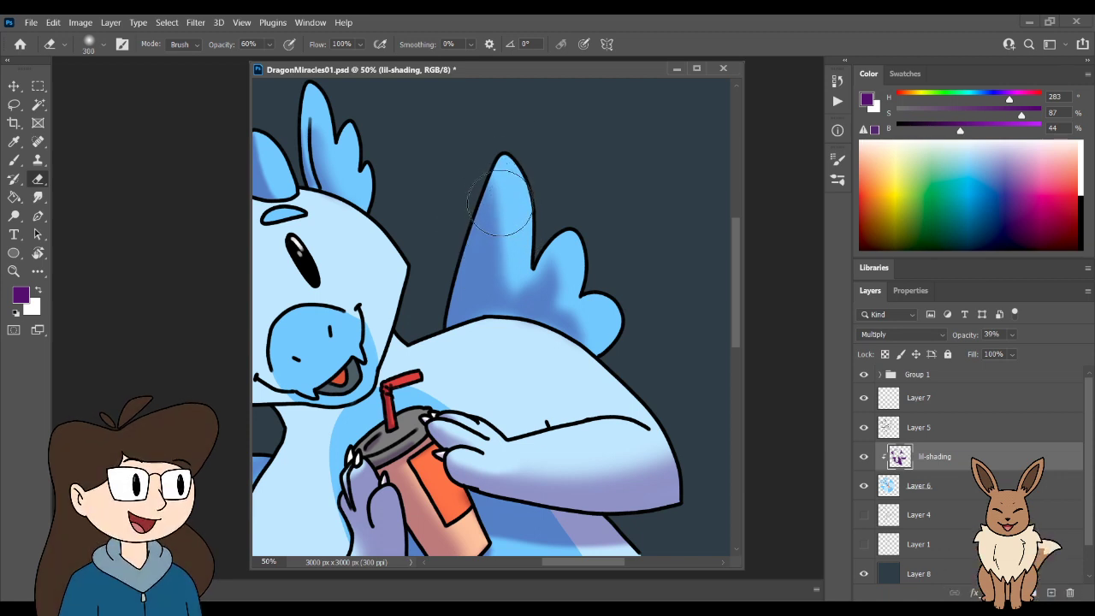
{"action": "mouse_move", "coordinate": [501, 203]}
{"action": "left_mouse_down"}
{"action": "mouse_move", "coordinate": [500, 150]}
{"action": "mouse_move", "coordinate": [466, 288]}
{"action": "mouse_move", "coordinate": [538, 165]}
{"action": "mouse_move", "coordinate": [553, 206]}
{"action": "mouse_move", "coordinate": [574, 179]}
{"action": "mouse_move", "coordinate": [595, 280]}
{"action": "mouse_move", "coordinate": [541, 282]}
{"action": "left_mouse_up"}
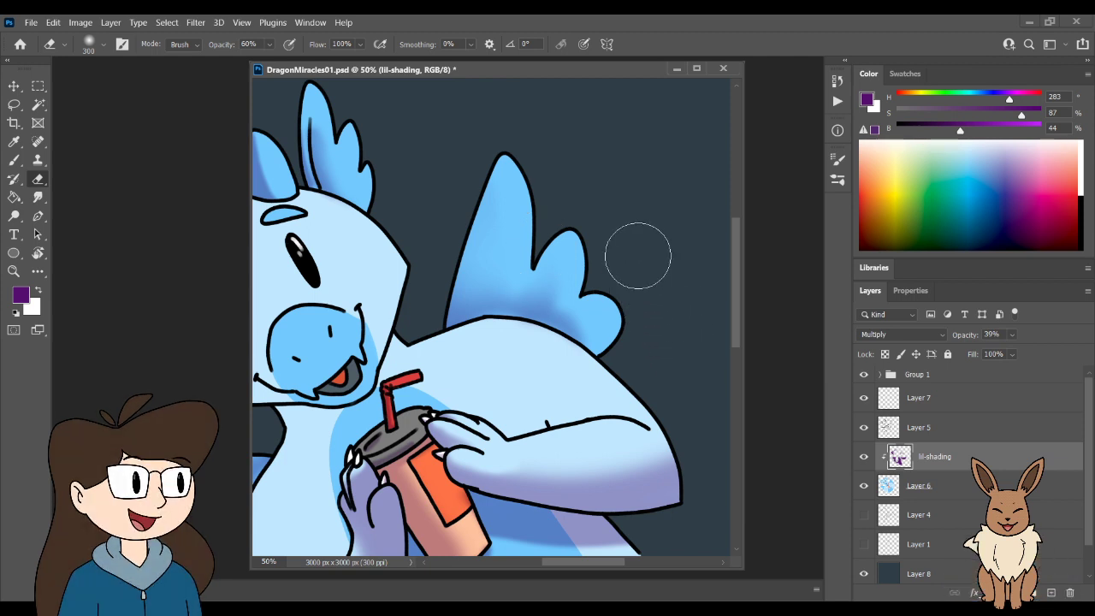
- Lasso the area around that wing, following the shoulder outline closely so the light arm stays outside the selection
{"action": "key", "text": "b"}
{"action": "key", "text": "bracketleft"}
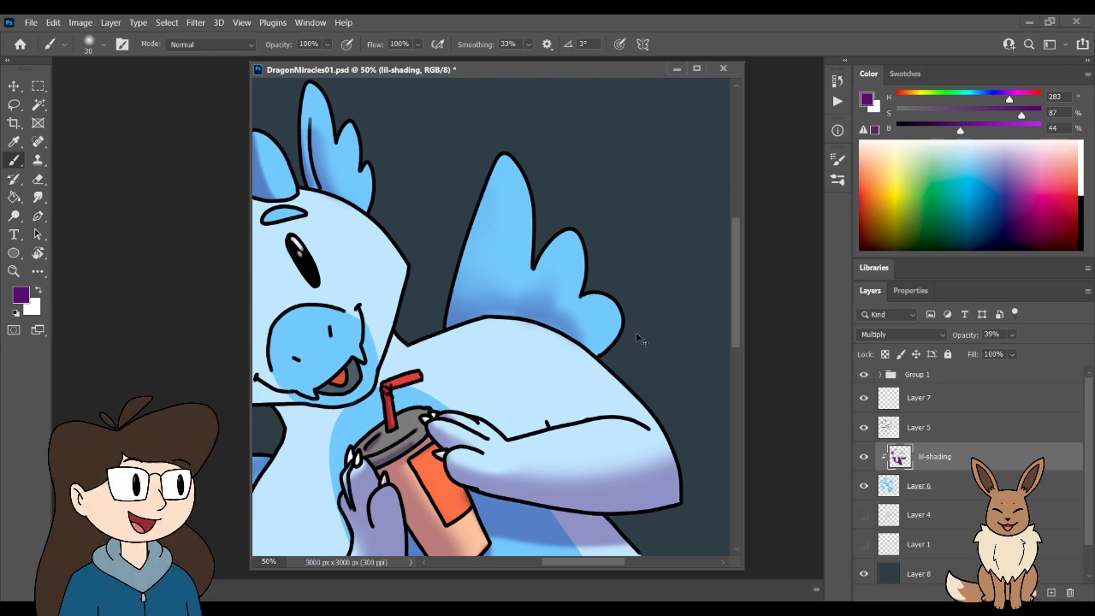
{"action": "key", "text": "l"}
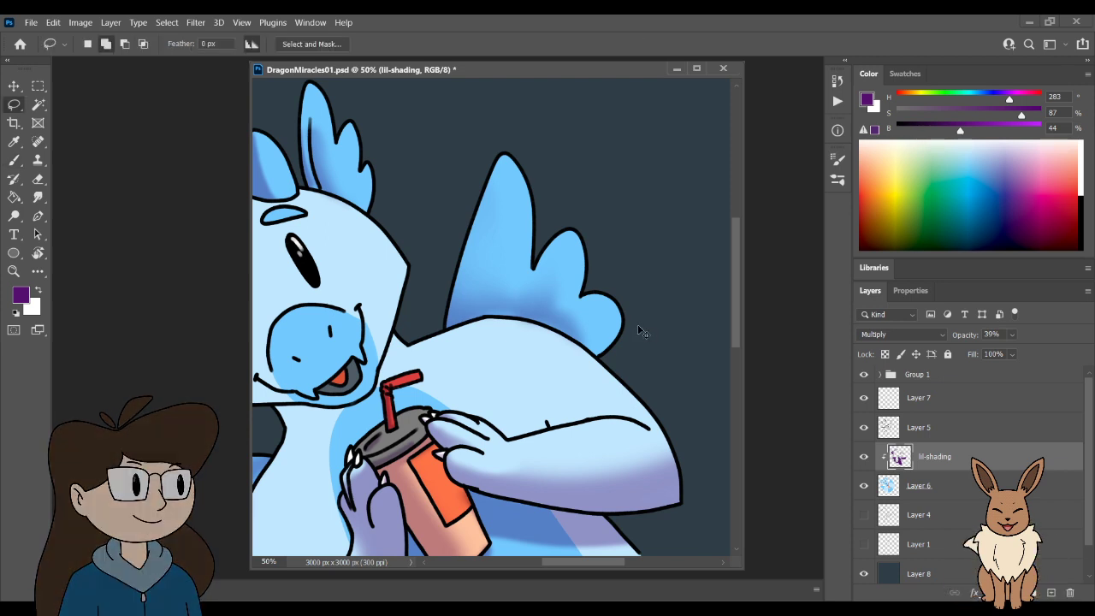
{"action": "scroll", "coordinate": [637, 324], "scroll_direction": "up", "scroll_amount": 2}
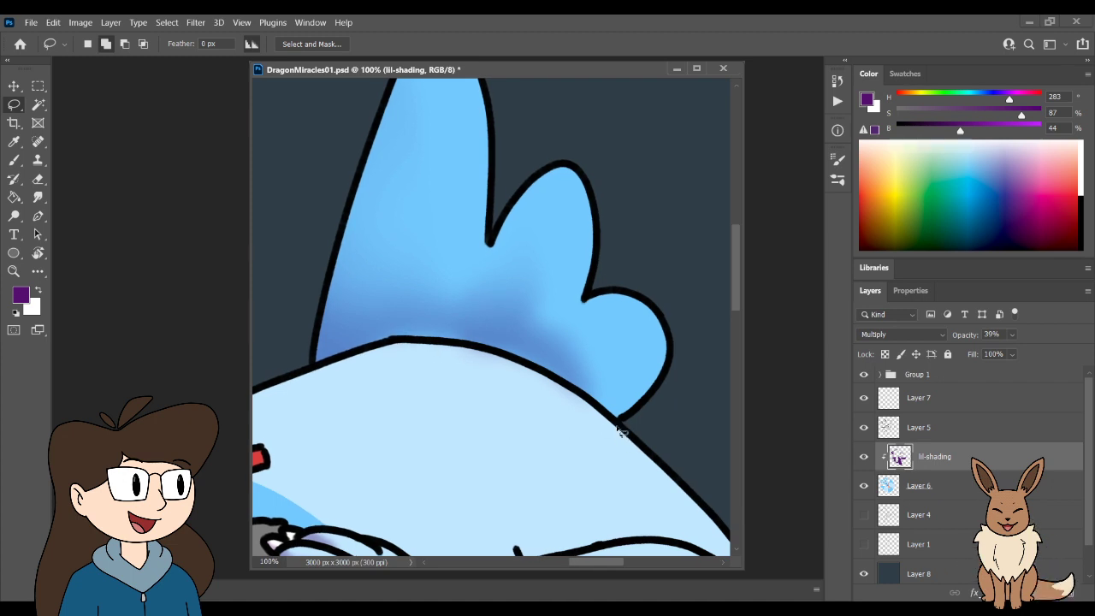
{"action": "mouse_move", "coordinate": [618, 428]}
{"action": "left_mouse_down"}
{"action": "mouse_move", "coordinate": [594, 403]}
{"action": "mouse_move", "coordinate": [490, 358]}
{"action": "left_mouse_up"}
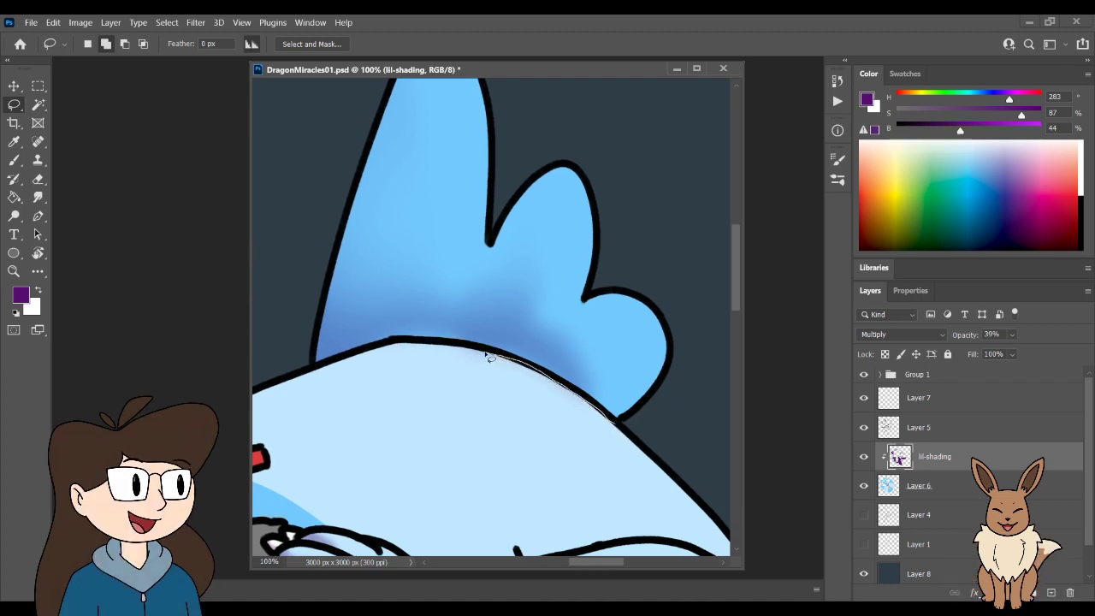
{"action": "mouse_move", "coordinate": [324, 373]}
{"action": "left_mouse_down"}
{"action": "mouse_move", "coordinate": [284, 379]}
{"action": "mouse_move", "coordinate": [277, 285]}
{"action": "left_mouse_up"}
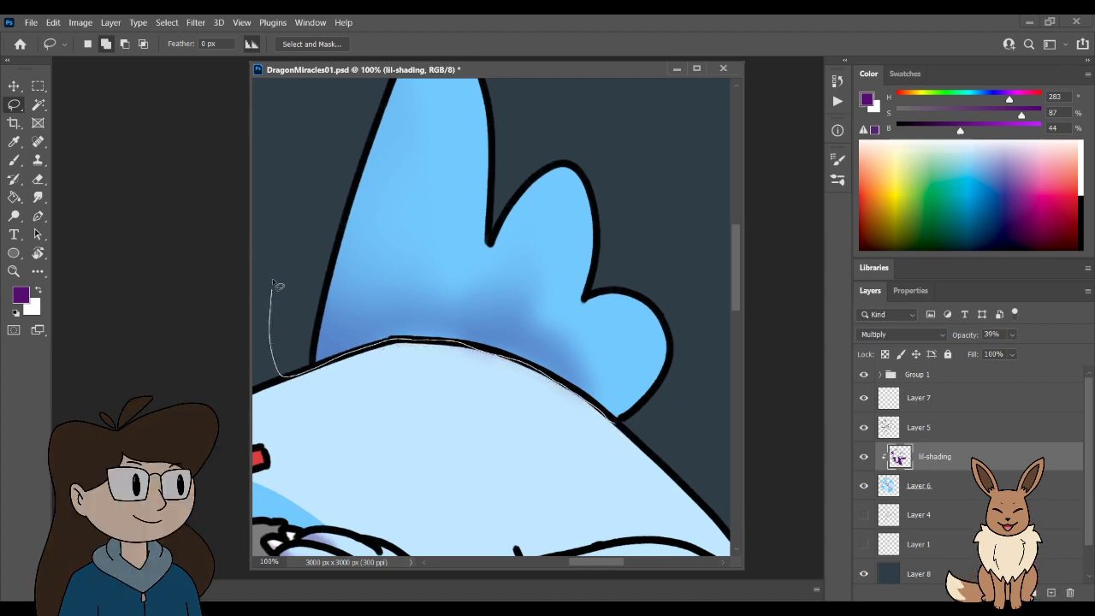
{"action": "left_click_drag", "start_coordinate": [313, 98], "coordinate": [319, 90]}
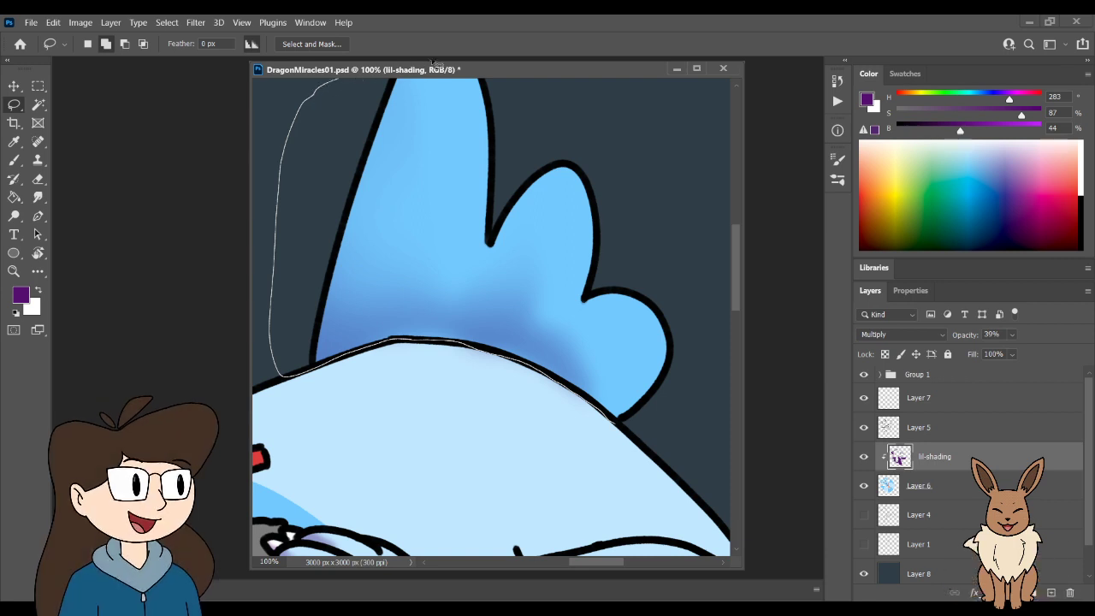
{"action": "mouse_move", "coordinate": [435, 69]}
{"action": "left_mouse_down"}
{"action": "mouse_move", "coordinate": [646, 89]}
{"action": "mouse_move", "coordinate": [683, 139]}
{"action": "mouse_move", "coordinate": [708, 229]}
{"action": "mouse_move", "coordinate": [696, 349]}
{"action": "mouse_move", "coordinate": [670, 407]}
{"action": "mouse_move", "coordinate": [617, 421]}
{"action": "left_mouse_up"}
- Paint a soft purple shadow across the wing's base and up its inner edge inside the selection, using brush sizes 90 to 300
{"action": "key", "text": "b"}
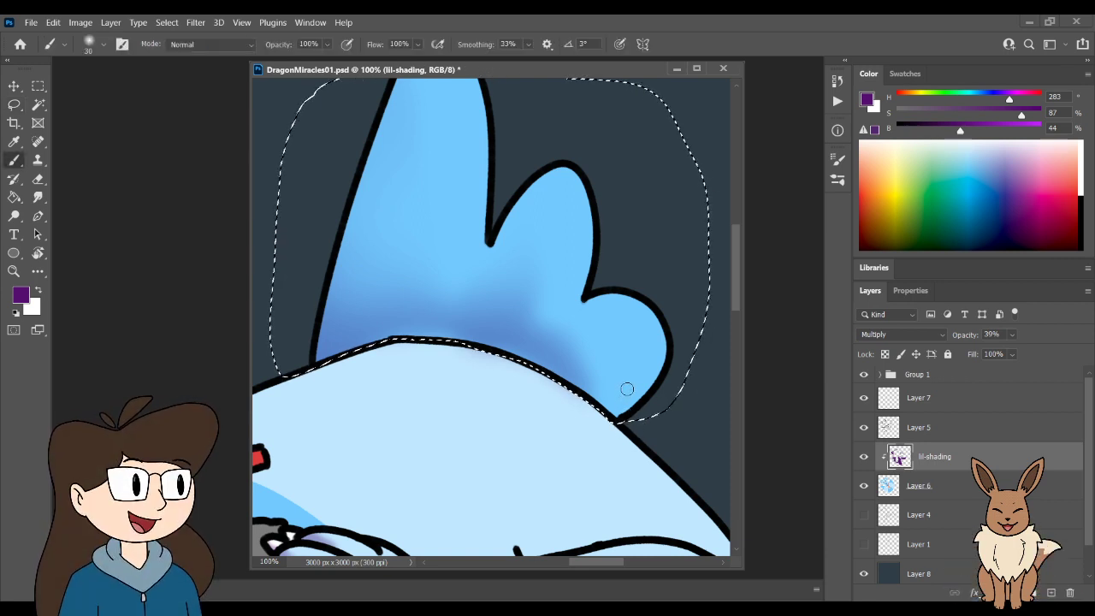
{"action": "key", "text": "bracketright"}
{"action": "key", "text": "bracketright"}
{"action": "key", "text": "bracketright"}
{"action": "key", "text": "bracketright"}
{"action": "key", "text": "bracketright"}
{"action": "key", "text": "bracketright"}
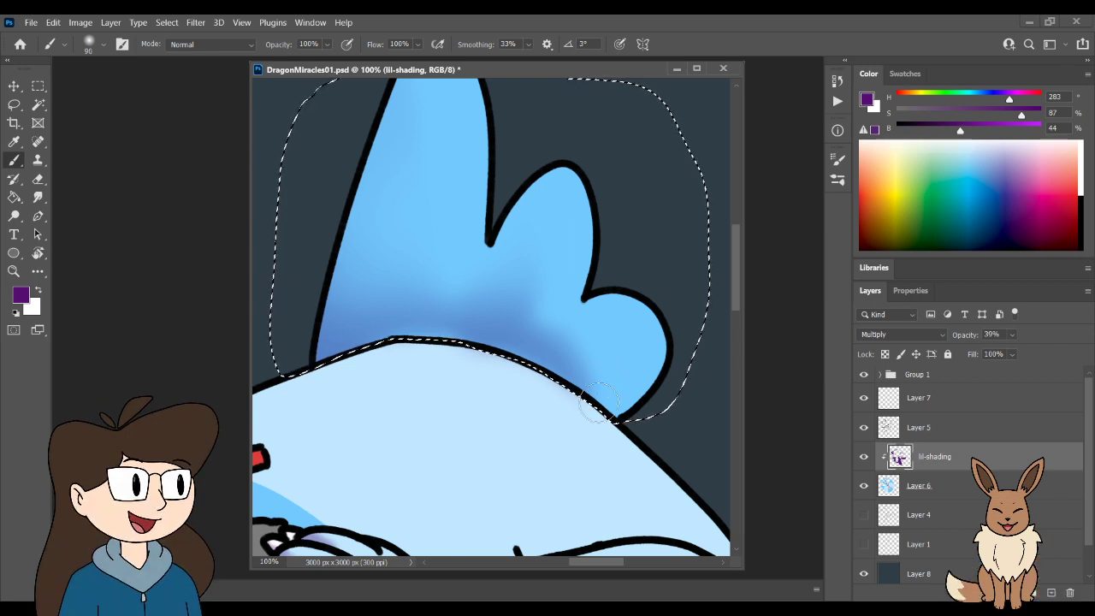
{"action": "mouse_move", "coordinate": [630, 421]}
{"action": "left_mouse_down"}
{"action": "mouse_move", "coordinate": [456, 331]}
{"action": "mouse_move", "coordinate": [312, 408]}
{"action": "mouse_move", "coordinate": [626, 412]}
{"action": "mouse_move", "coordinate": [646, 423]}
{"action": "mouse_move", "coordinate": [624, 419]}
{"action": "mouse_move", "coordinate": [594, 375]}
{"action": "mouse_move", "coordinate": [391, 416]}
{"action": "left_mouse_up"}
{"action": "key", "text": "bracketright"}
{"action": "key", "text": "bracketright"}
{"action": "key", "text": "bracketright"}
{"action": "key", "text": "bracketright"}
{"action": "key", "text": "bracketright"}
{"action": "key", "text": "bracketright"}
{"action": "key", "text": "bracketright"}
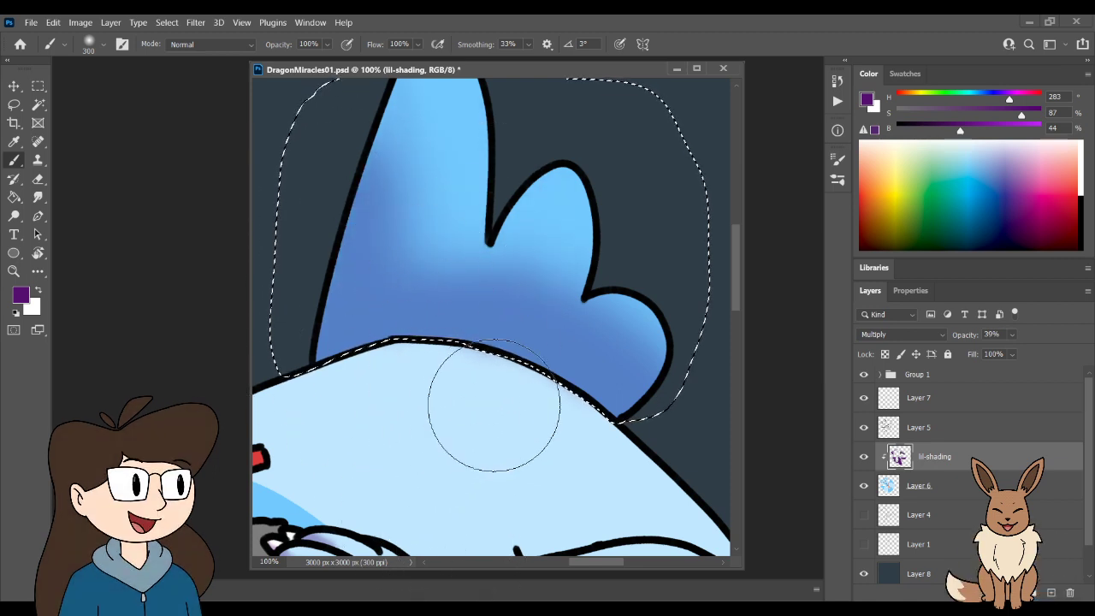
- Check the wing's new shading beside the head and shoulder, and clear the lasso selection
{"action": "key", "text": "ctrl+minus"}
{"action": "key", "text": "ctrl+minus"}
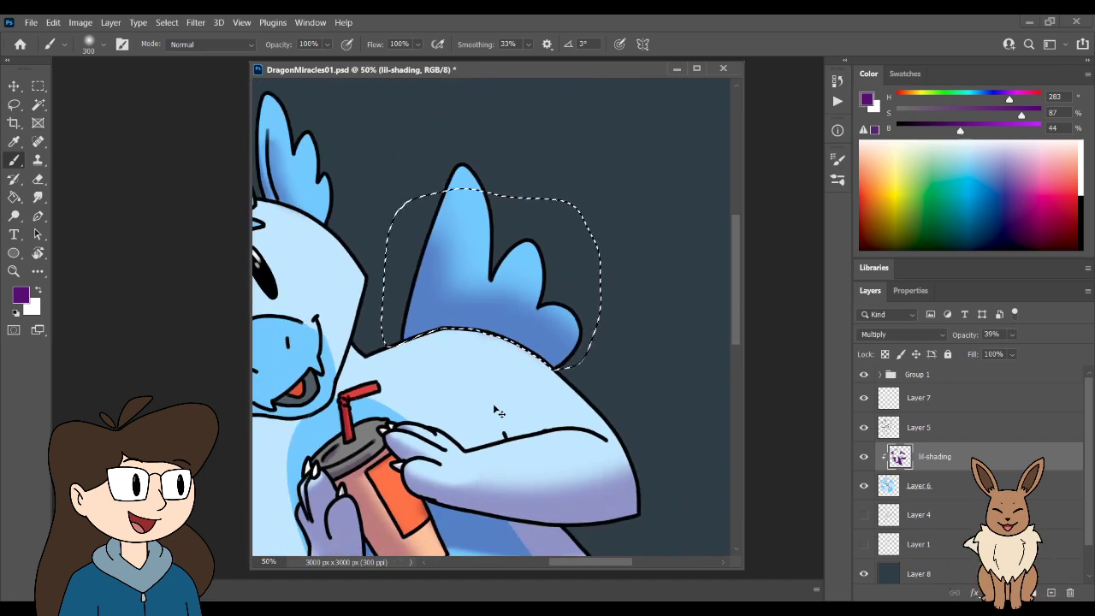
{"action": "key", "text": "ctrl+plus"}
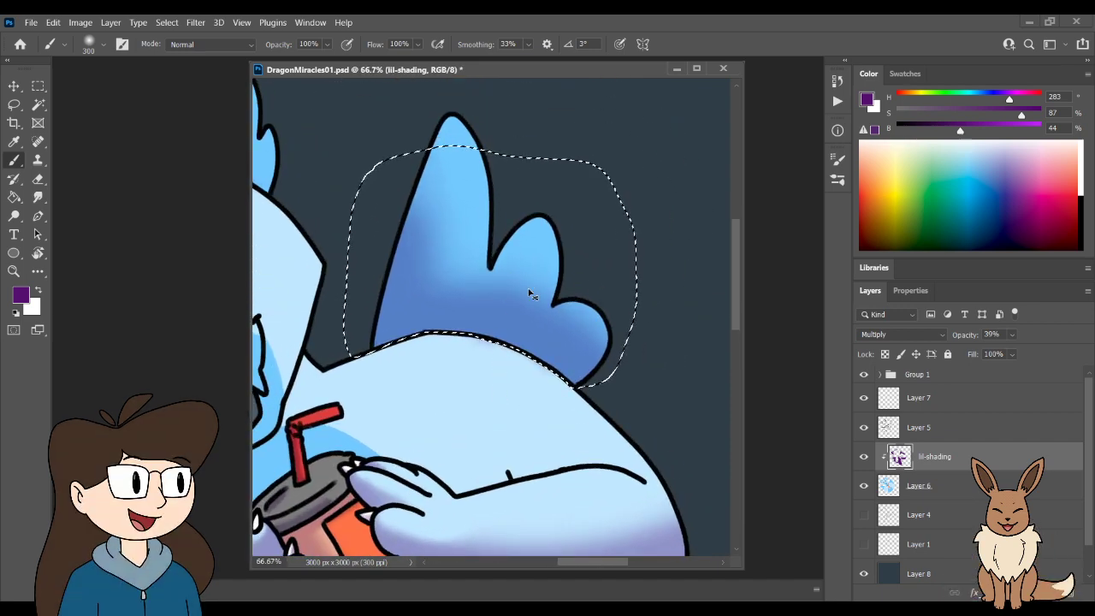
{"action": "key", "text": "l"}
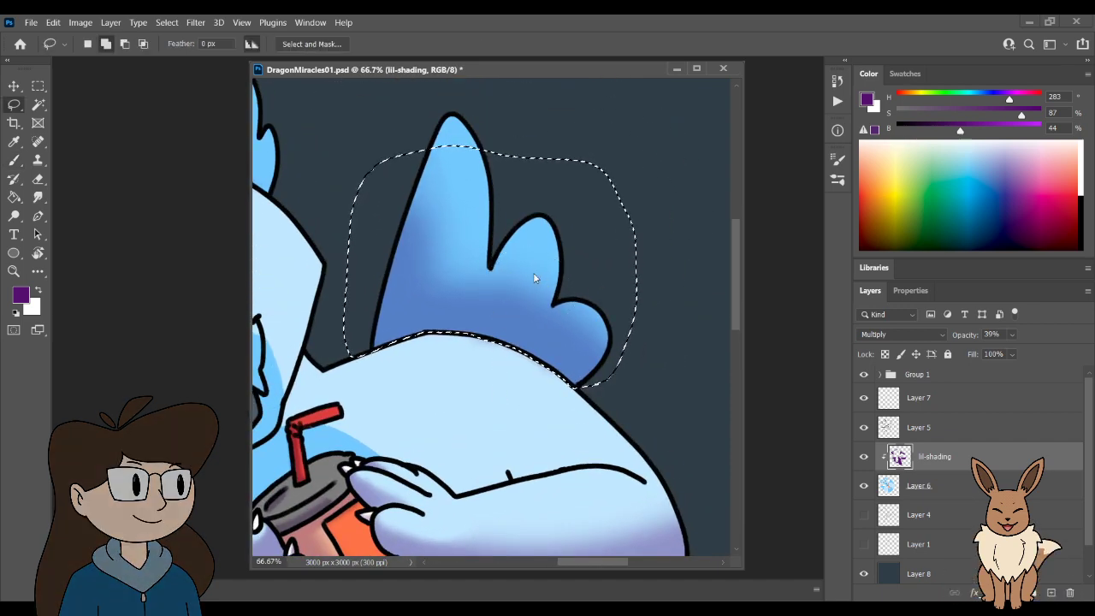
{"action": "key", "text": "ctrl+d"}
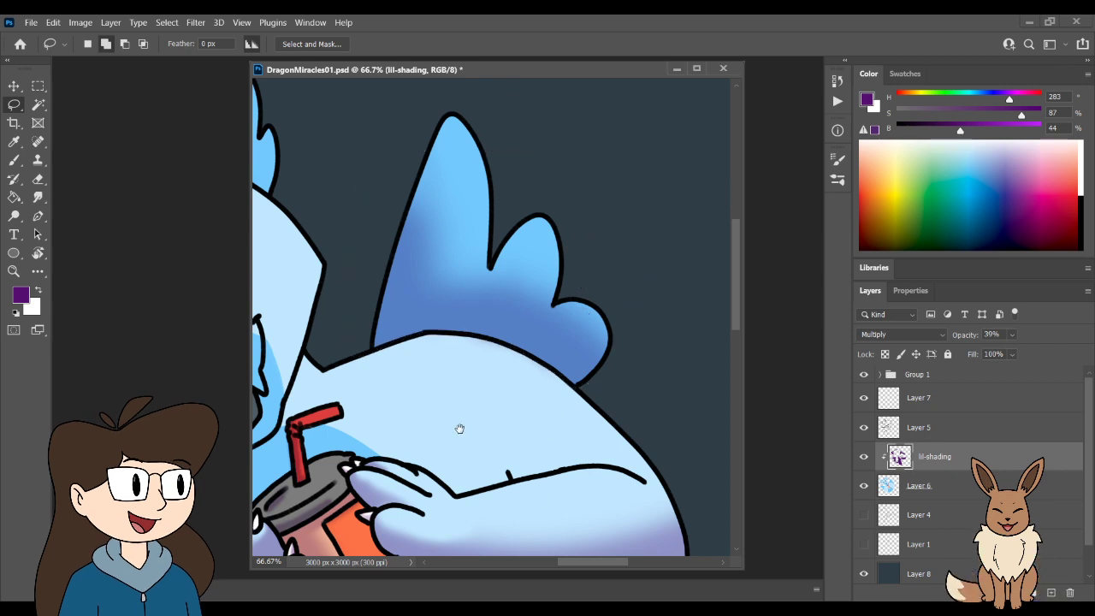
- Paint a small purple shadow beside the short crease mark above the raised forearm, using a soft brush at about size 45
{"action": "left_click_drag", "start_coordinate": [460, 429], "coordinate": [486, 314]}
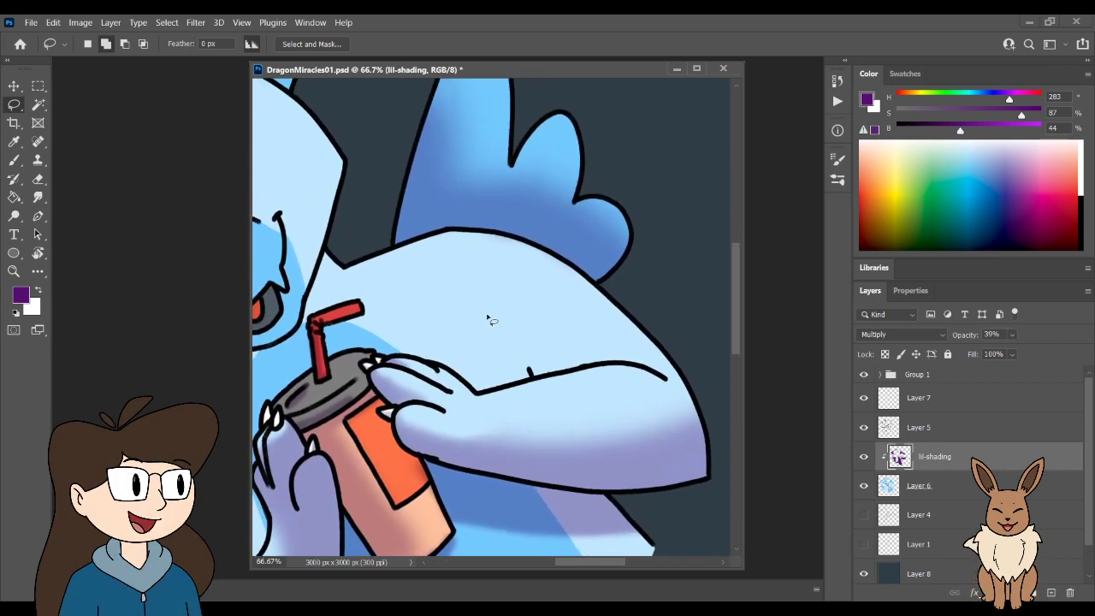
{"action": "scroll", "coordinate": [488, 319], "scroll_direction": "up", "scroll_amount": 1}
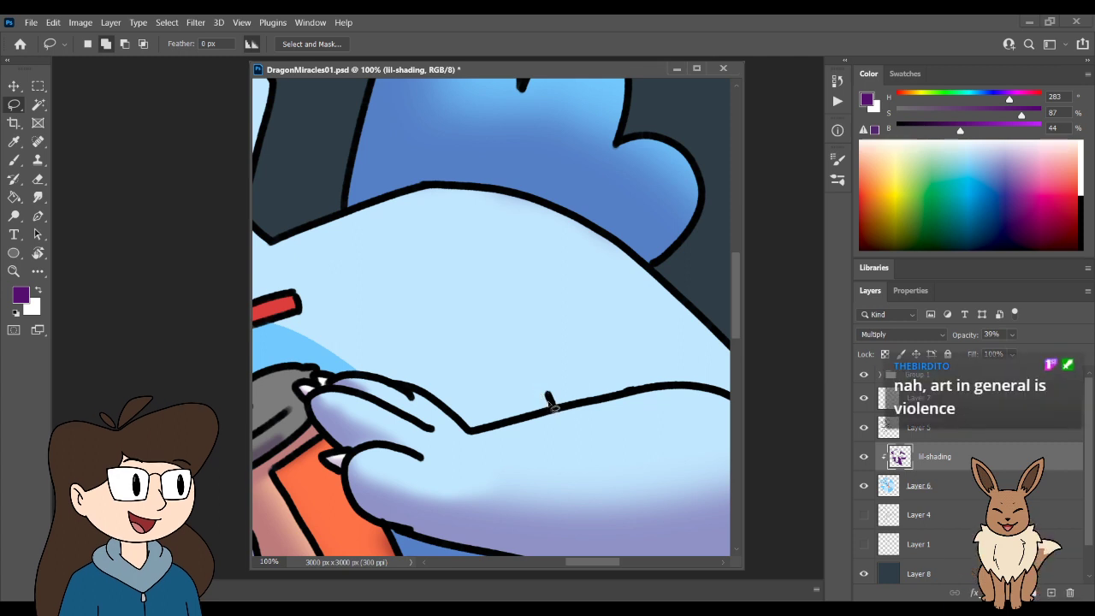
{"action": "key", "text": "b"}
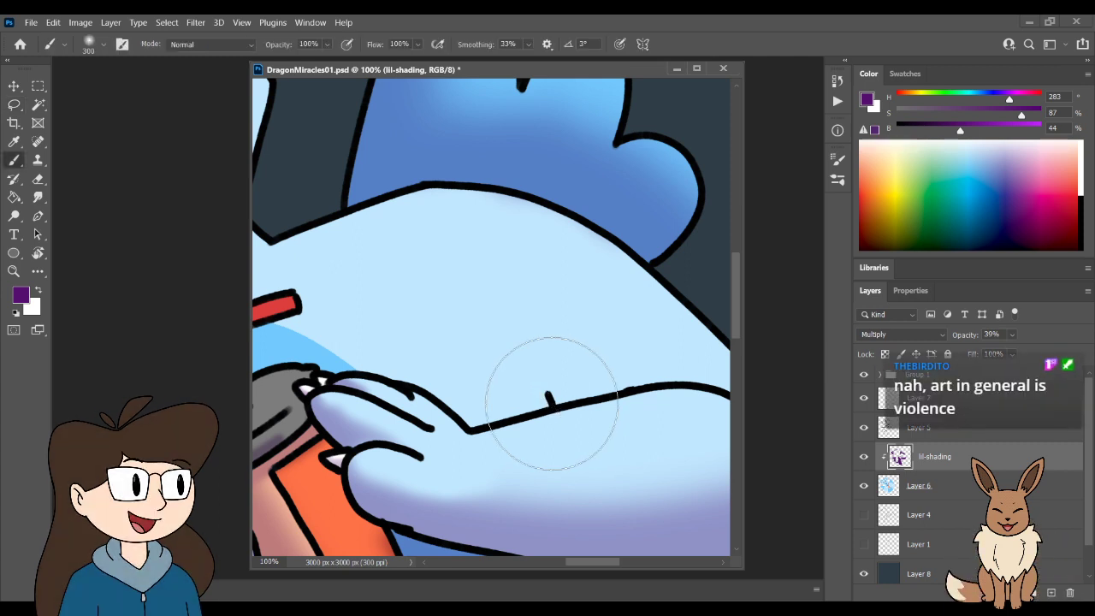
{"action": "key", "text": "bracketleft"}
{"action": "key", "text": "bracketleft"}
{"action": "key", "text": "bracketleft"}
{"action": "key", "text": "bracketleft"}
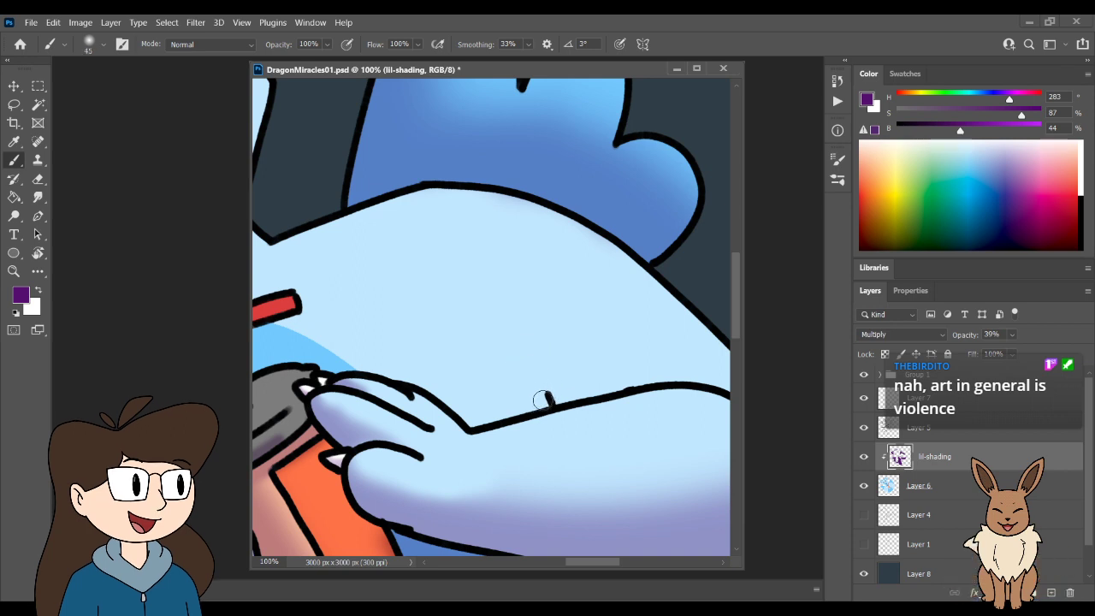
{"action": "left_click_drag", "start_coordinate": [534, 382], "coordinate": [538, 394]}
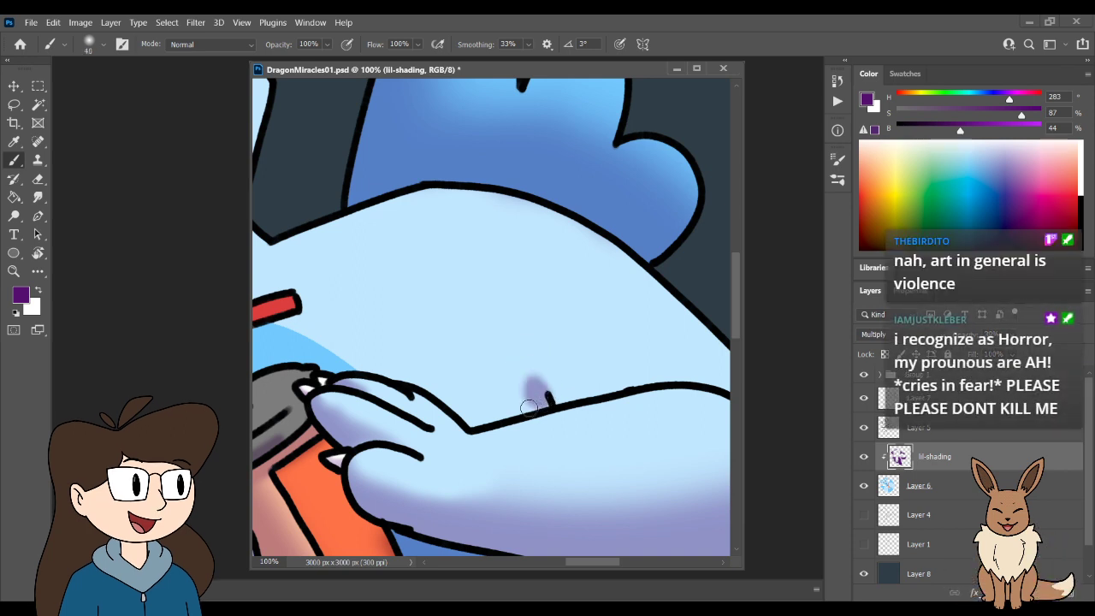
- Fade the crease shadow above the forearm into a faint tint with the 60% opacity eraser at size 90
{"action": "key", "text": "e"}
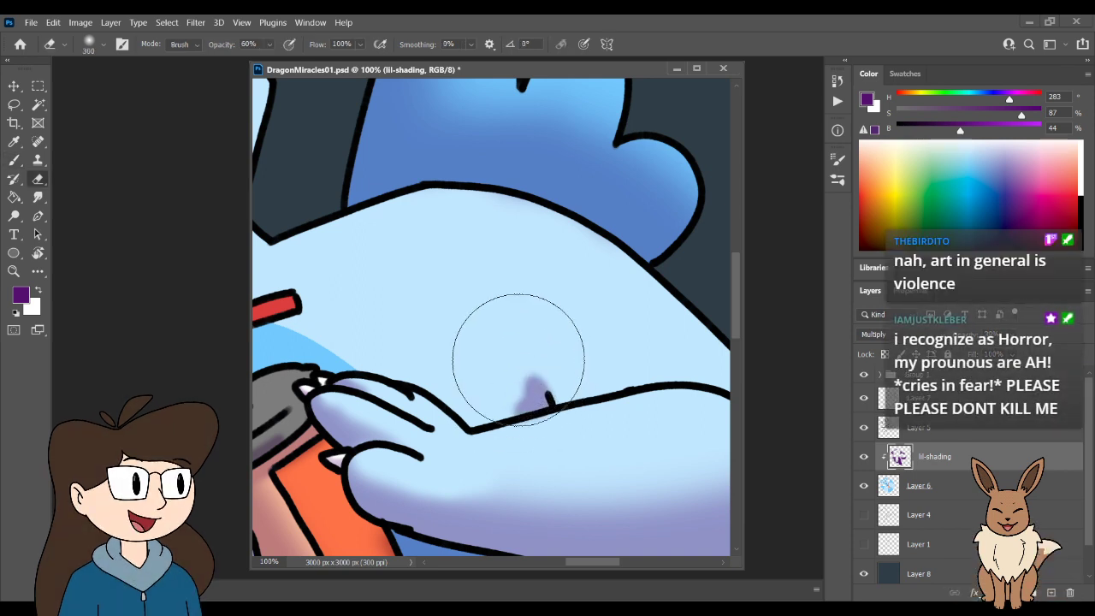
{"action": "key", "text": "bracketleft"}
{"action": "key", "text": "bracketleft"}
{"action": "key", "text": "bracketleft"}
{"action": "key", "text": "bracketleft"}
{"action": "left_click_drag", "start_coordinate": [519, 374], "coordinate": [499, 410]}
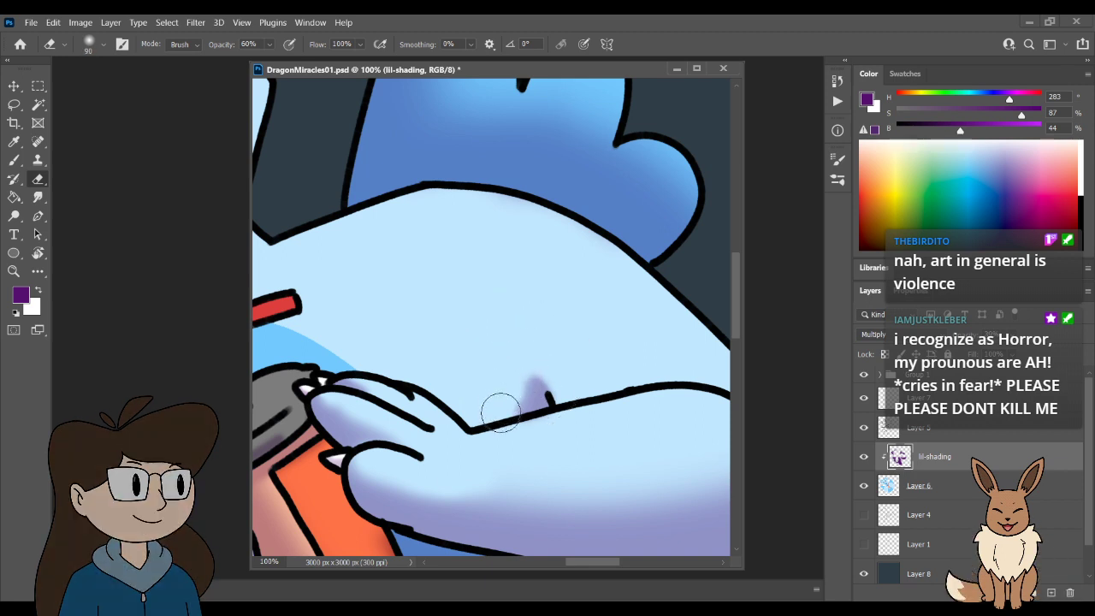
{"action": "left_click_drag", "start_coordinate": [533, 368], "coordinate": [486, 418]}
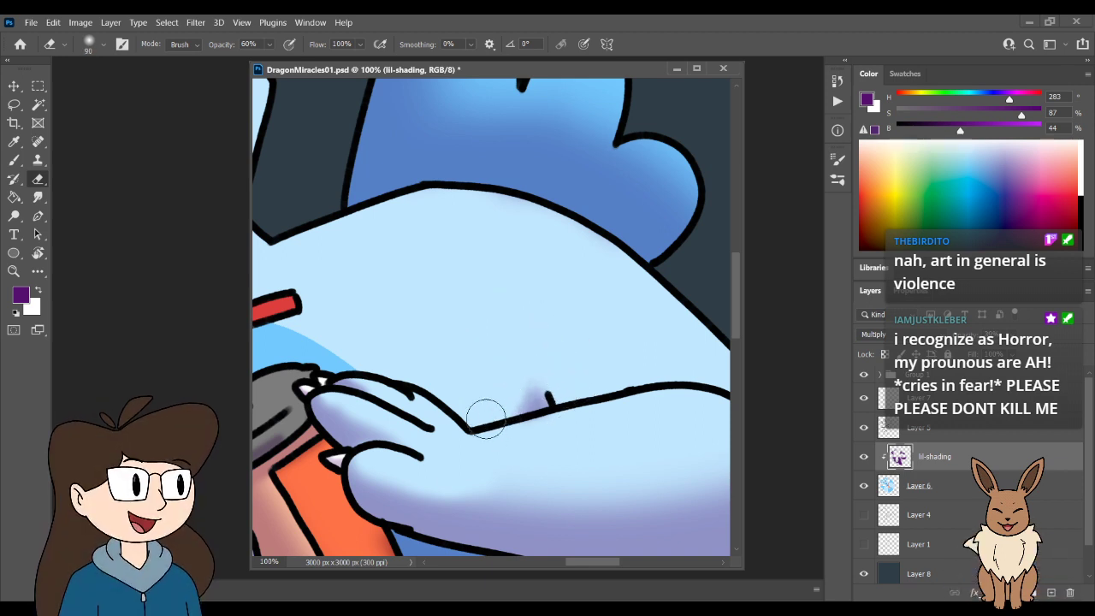
{"action": "key", "text": "h"}
{"action": "left_click", "coordinate": [486, 420]}
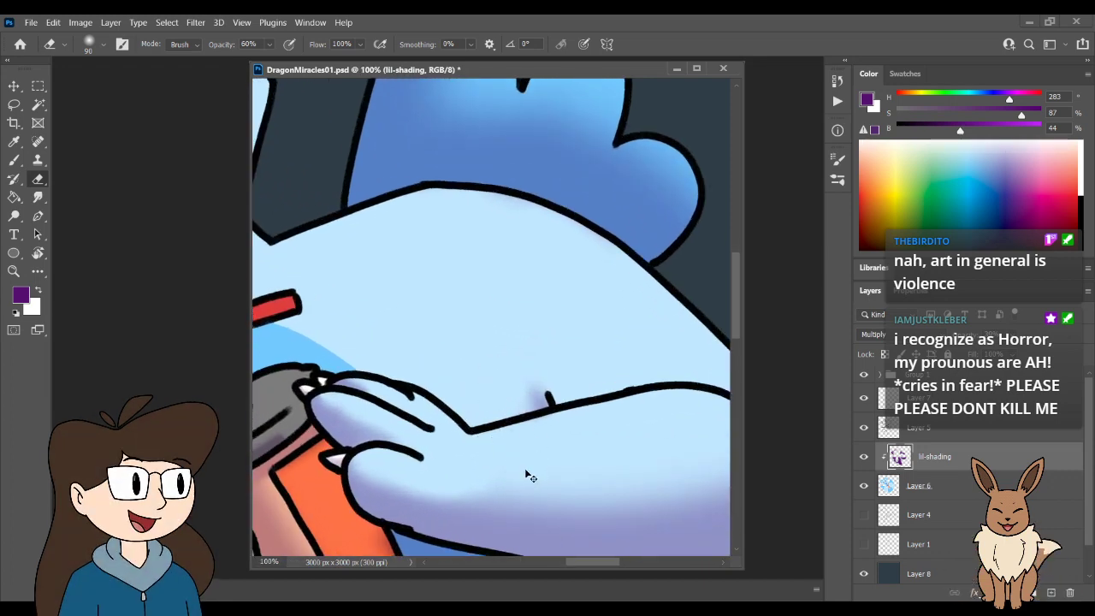
- Examine the shading over the whole dragon and closer around the head, wing and raised arm
{"action": "key", "text": "ctrl+minus"}
{"action": "key", "text": "ctrl+minus"}
{"action": "key", "text": "ctrl+minus"}
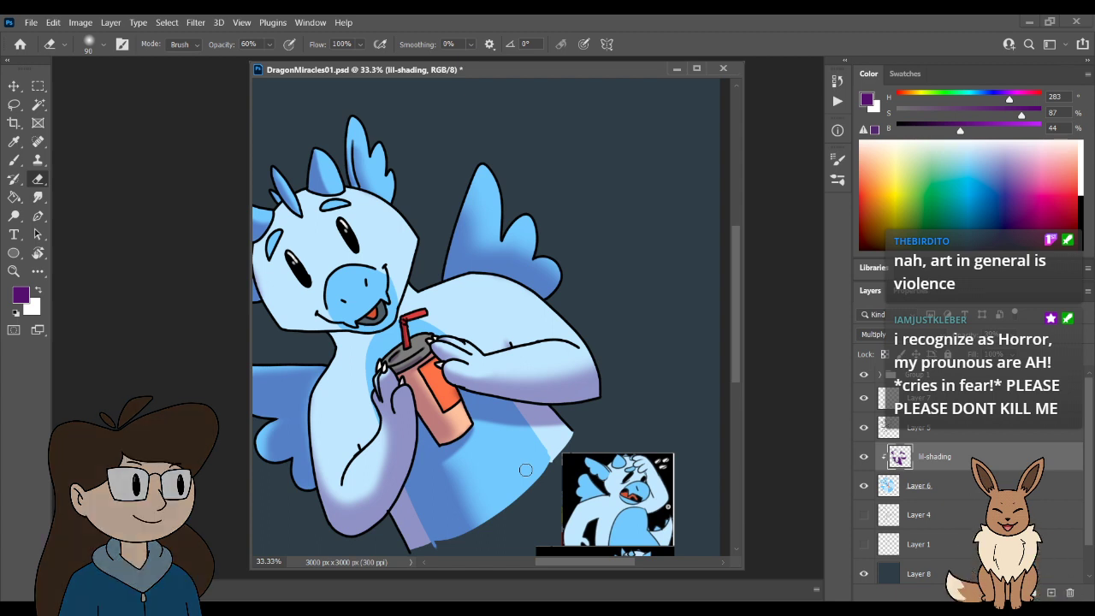
{"action": "left_click_drag", "start_coordinate": [484, 379], "coordinate": [552, 453]}
{"action": "key", "text": "ctrl+plus"}
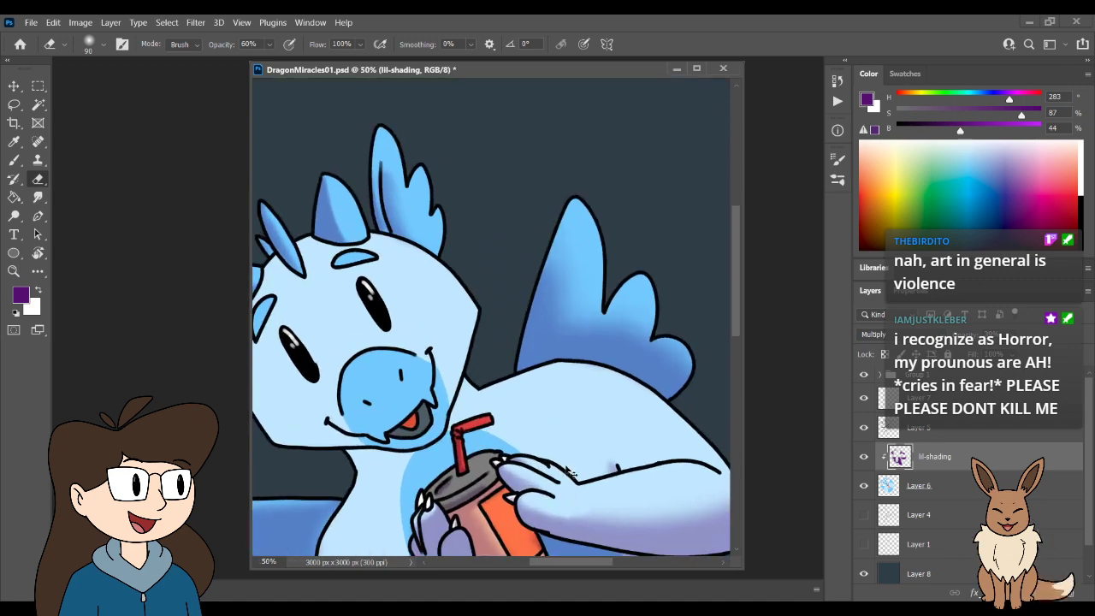
{"action": "key", "text": "ctrl+plus"}
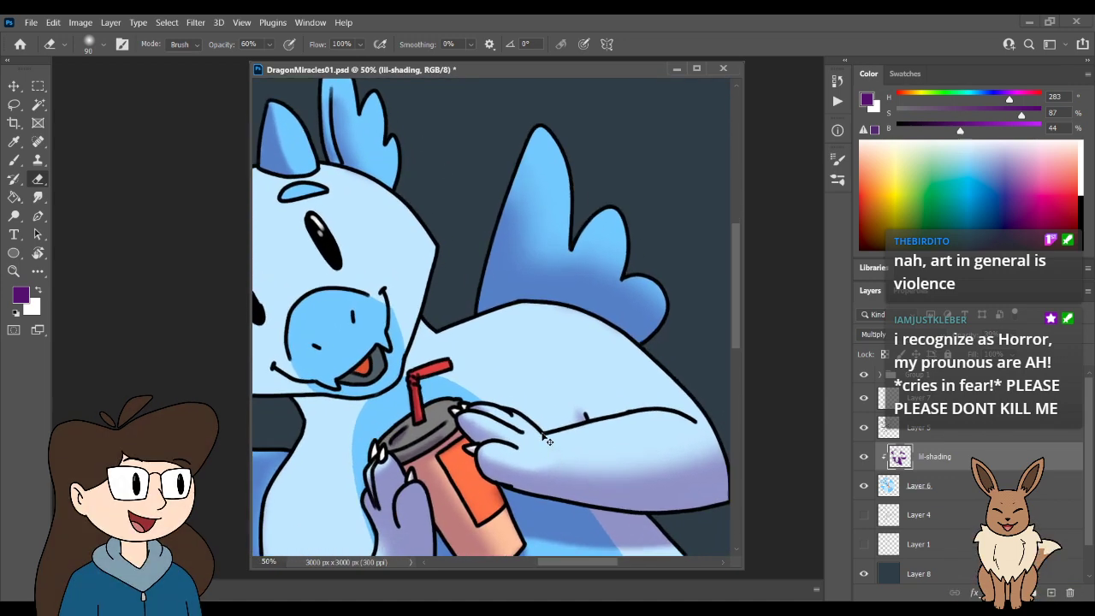
{"action": "left_click_drag", "start_coordinate": [560, 463], "coordinate": [484, 391]}
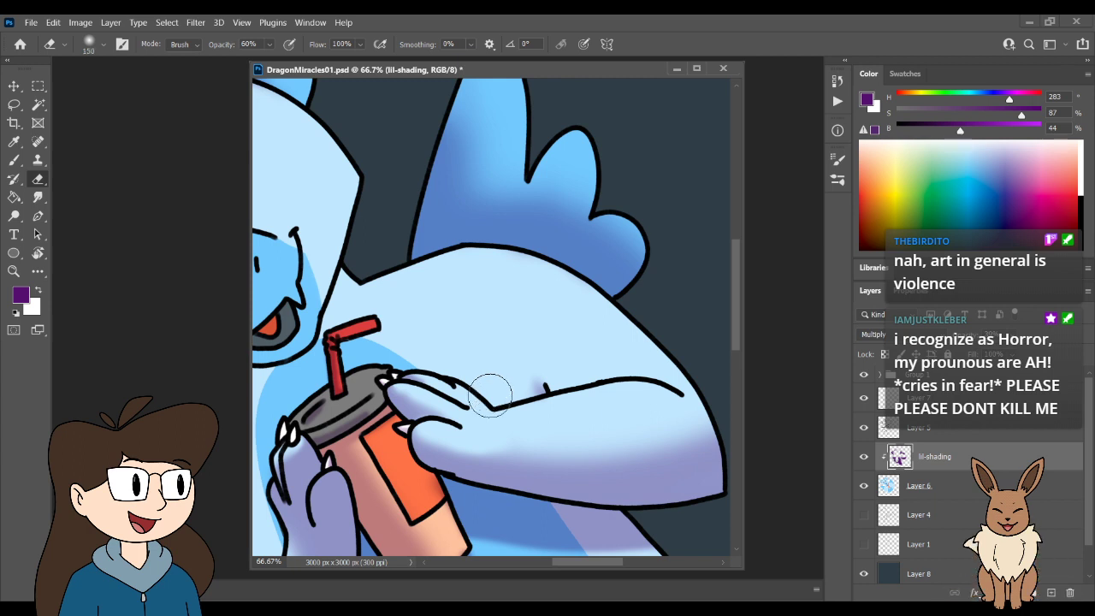
- Soften the purple shading on the raised hand's fingers beside the cup lid with a smaller soft eraser at 60% opacity
{"action": "key", "text": "bracketright"}
{"action": "key", "text": "bracketright"}
{"action": "key", "text": "bracketright"}
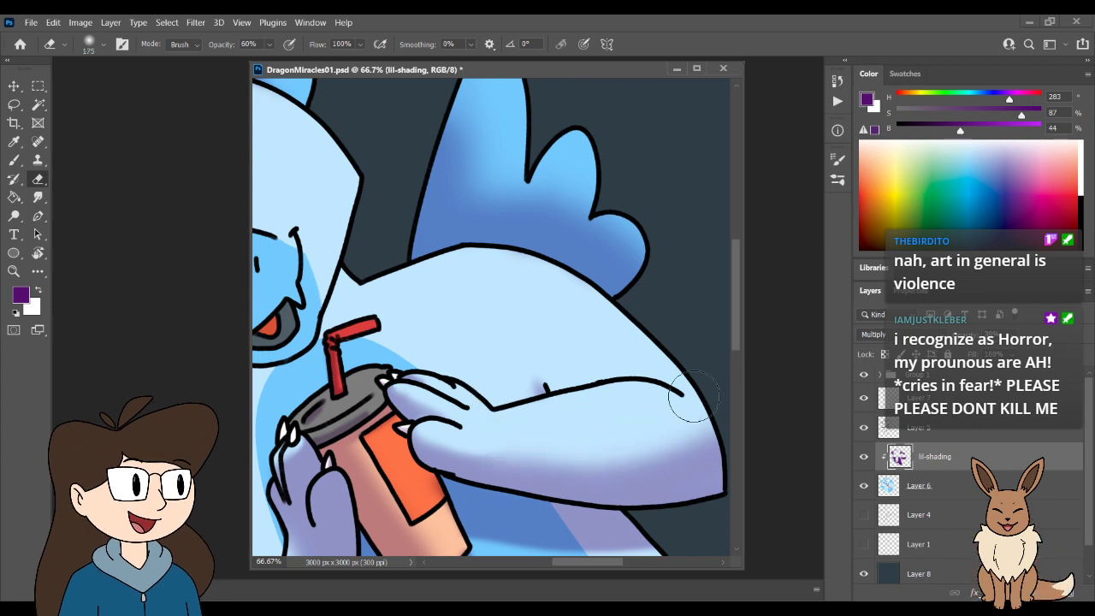
{"action": "key", "text": "bracketleft"}
{"action": "key", "text": "bracketleft"}
{"action": "key", "text": "bracketleft"}
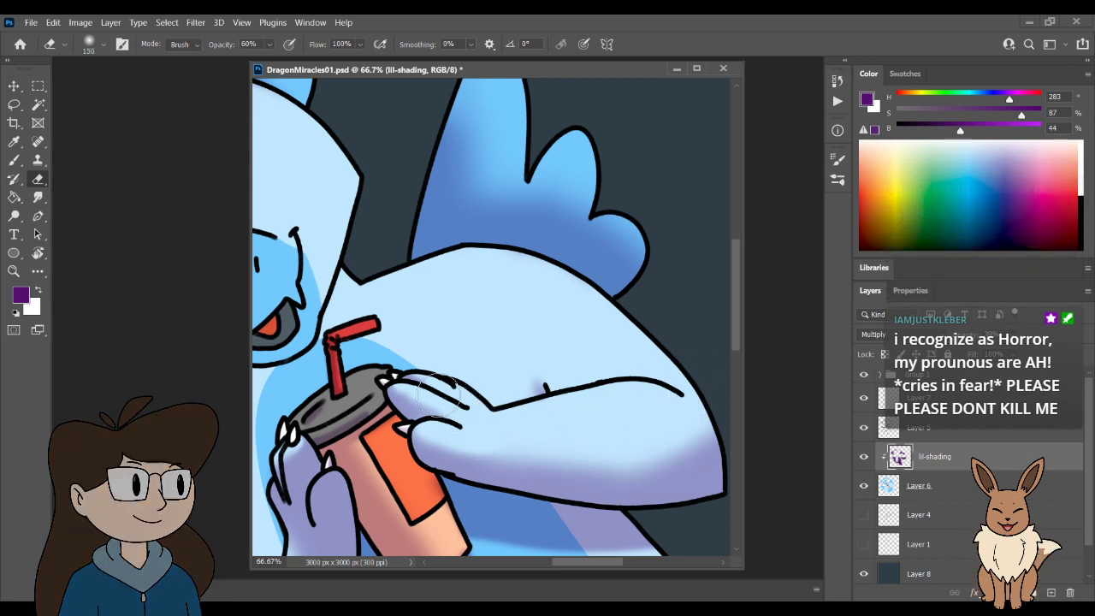
{"action": "left_click_drag", "start_coordinate": [399, 391], "coordinate": [419, 396]}
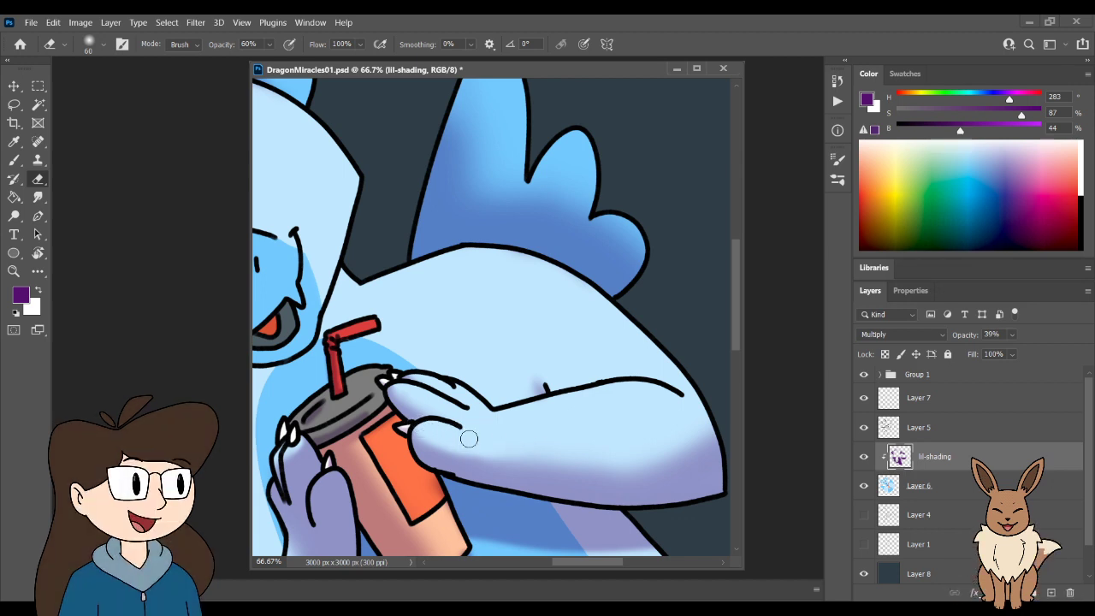
{"action": "left_click_drag", "start_coordinate": [381, 455], "coordinate": [523, 411]}
{"action": "key", "text": "ctrl+plus"}
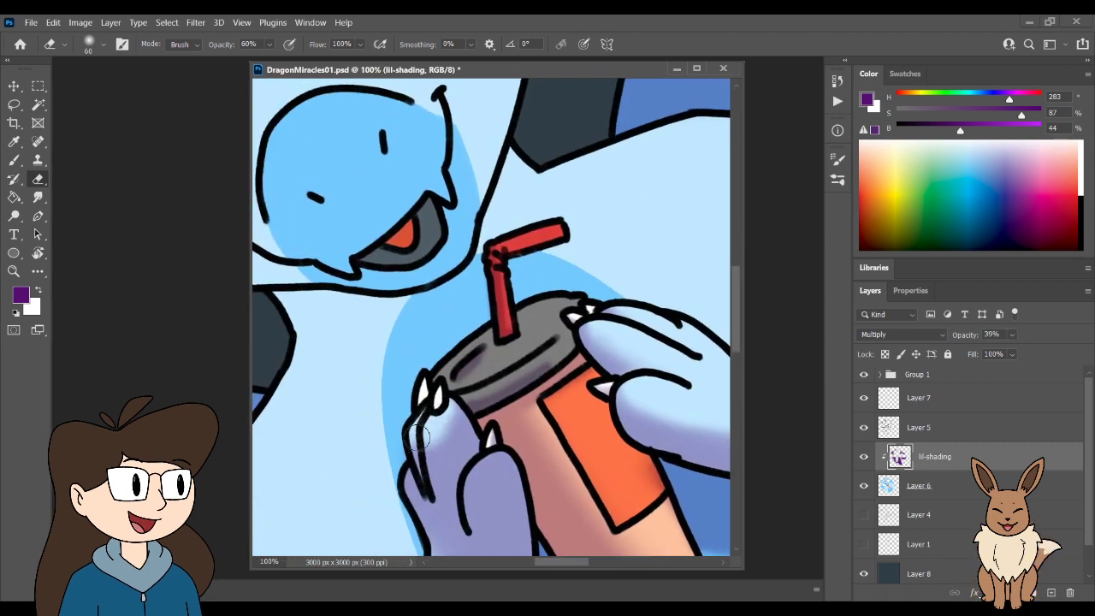
{"action": "key", "text": "b"}
{"action": "left_click", "coordinate": [480, 481], "text": "alt"}
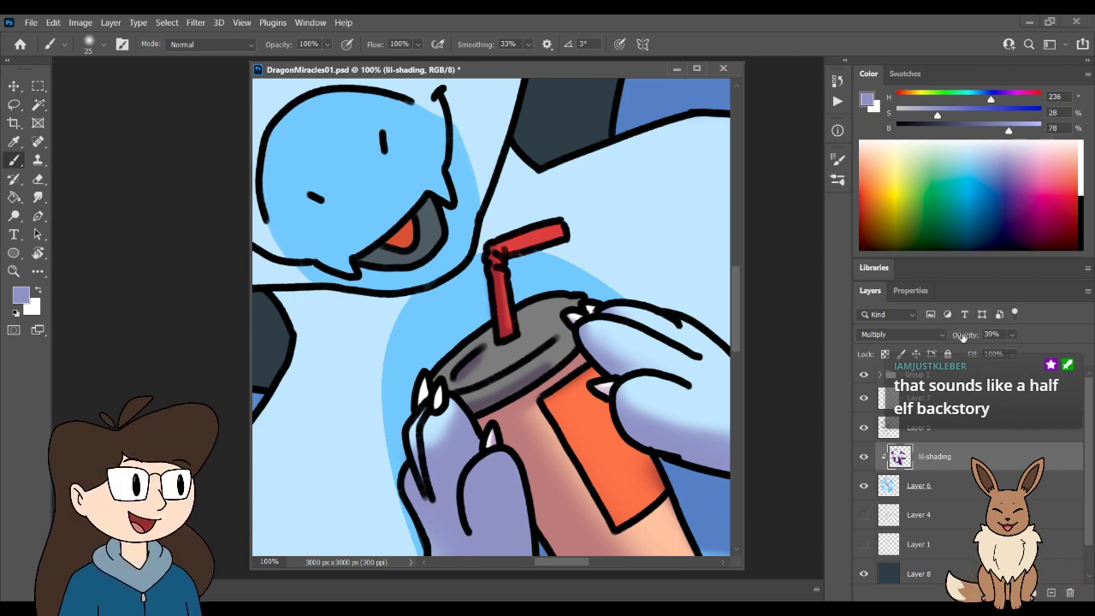
- Set the lil-shading layer to Normal at 100% opacity and sample its pure dark purple from the lower hand
{"action": "left_click_drag", "start_coordinate": [958, 334], "coordinate": [1016, 346]}
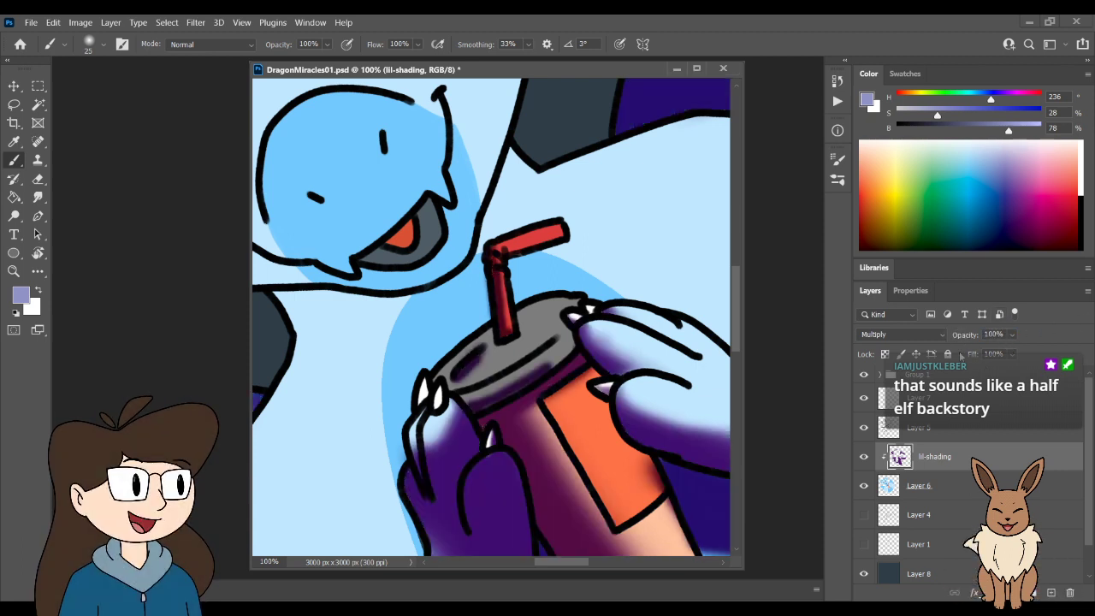
{"action": "scroll", "coordinate": [940, 332], "scroll_direction": "up", "scroll_amount": 3}
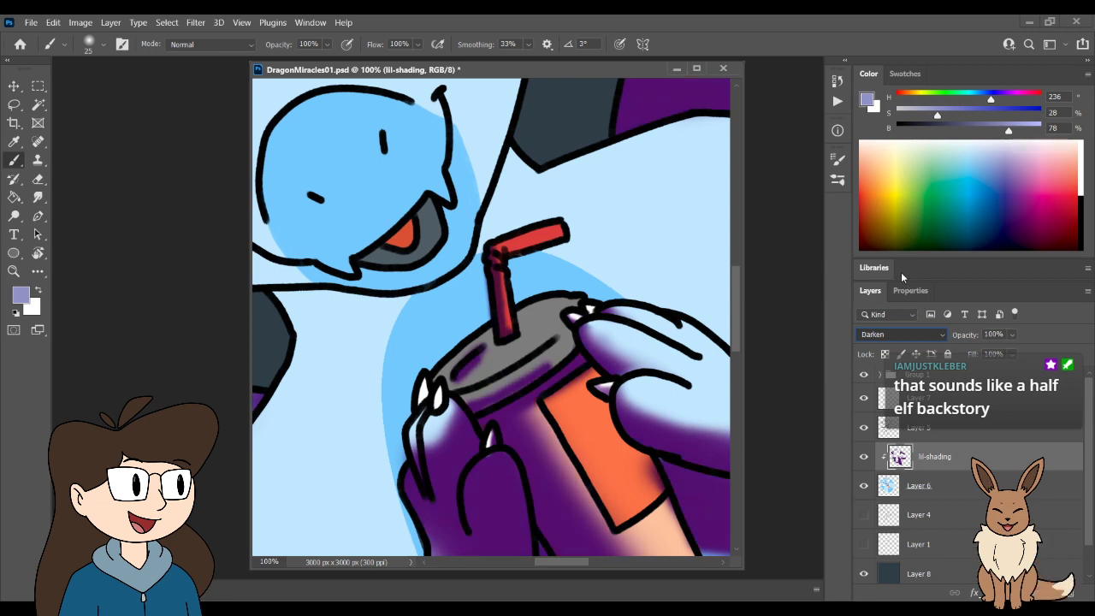
{"action": "key", "text": "Down"}
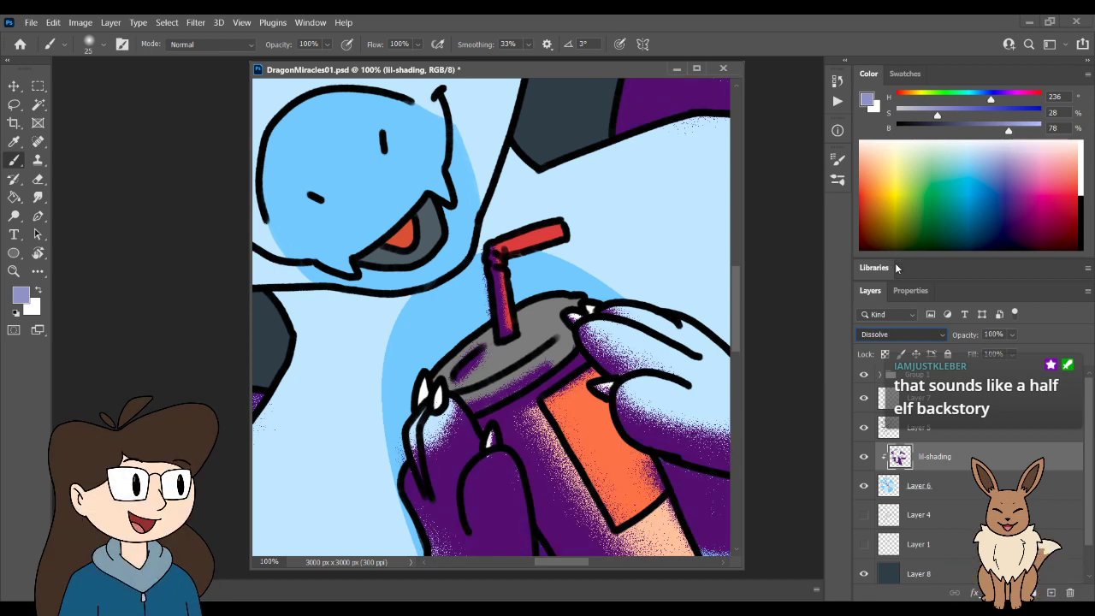
{"action": "key", "text": "Up"}
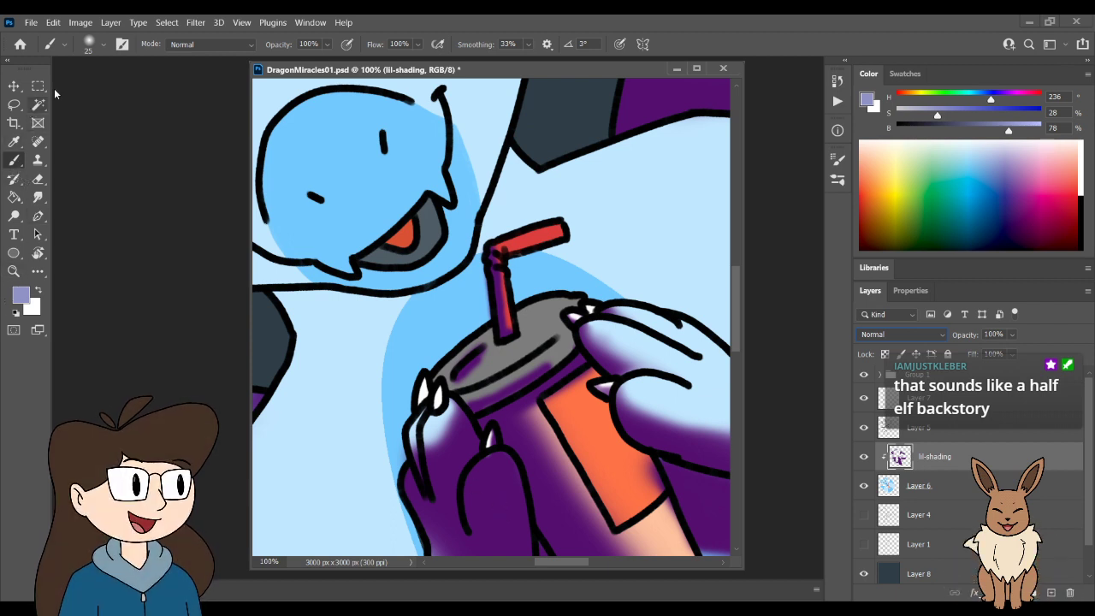
{"action": "key", "text": "i"}
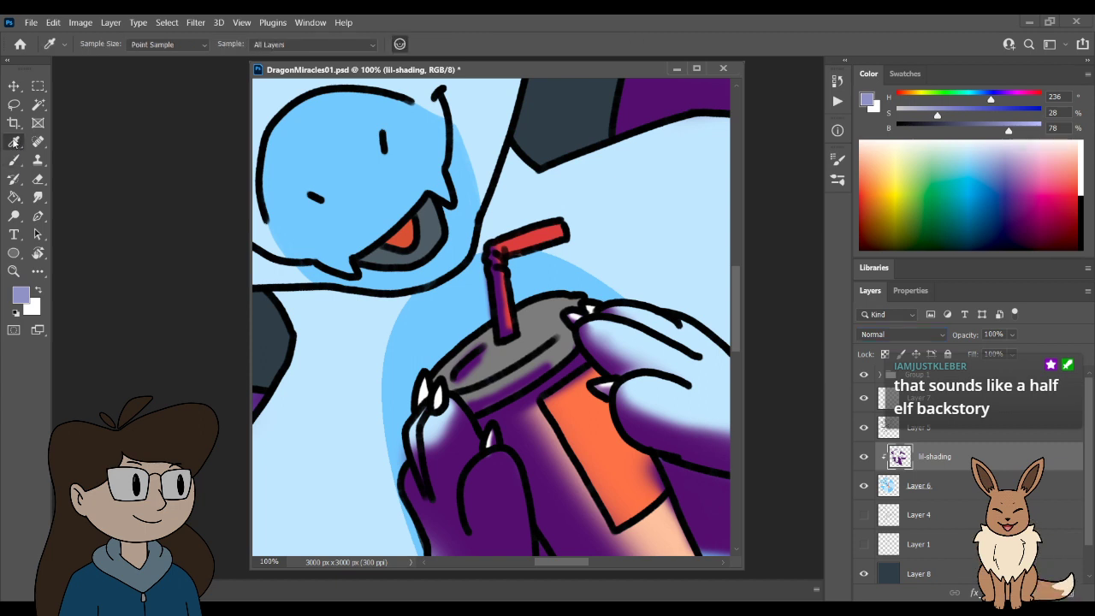
{"action": "left_click", "coordinate": [494, 482]}
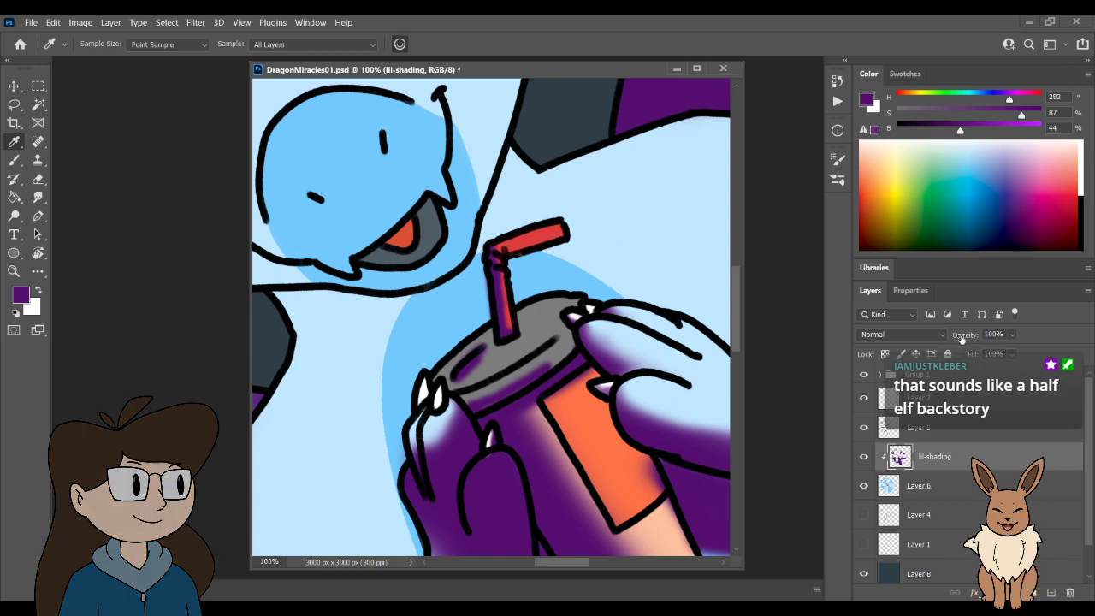
- Set the lil-shading layer's blend mode to Multiply and its opacity to 48%
{"action": "left_click_drag", "start_coordinate": [960, 335], "coordinate": [939, 334]}
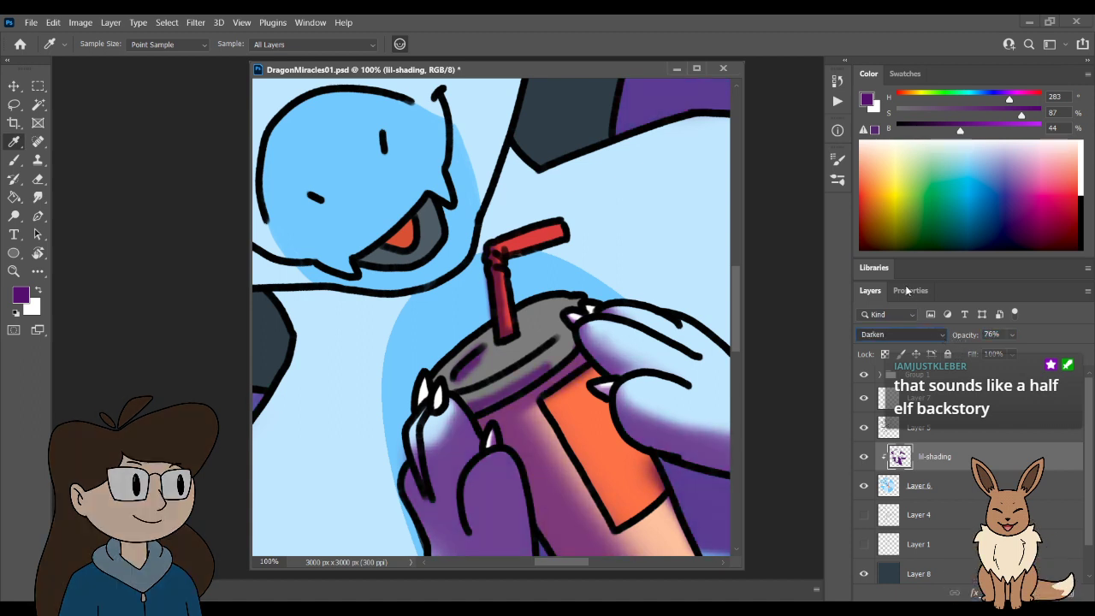
{"action": "key", "text": "shift+alt+m"}
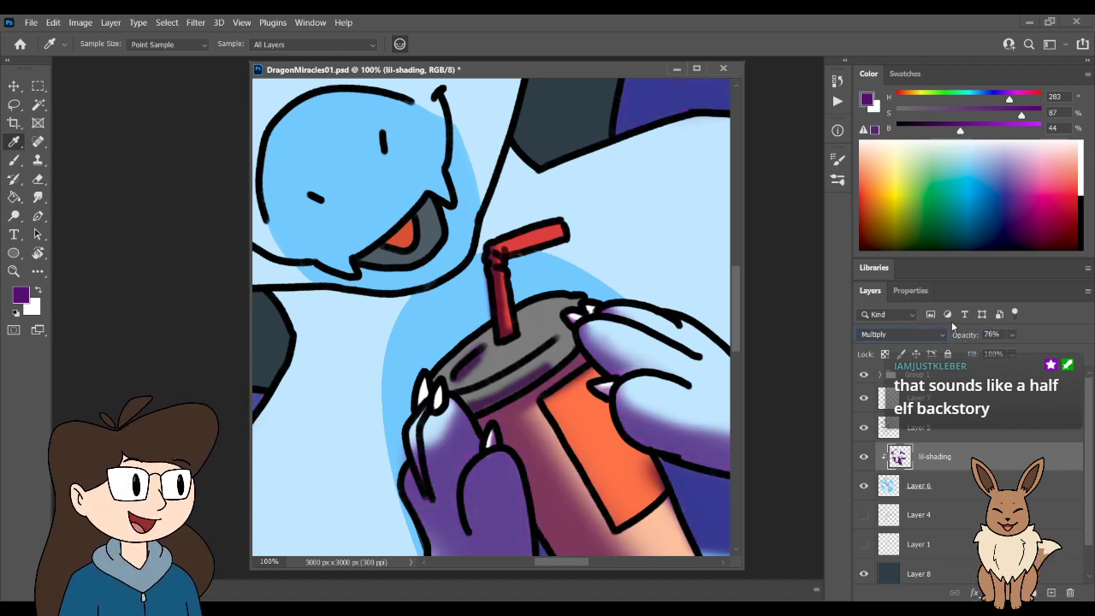
{"action": "left_click_drag", "start_coordinate": [970, 335], "coordinate": [949, 334]}
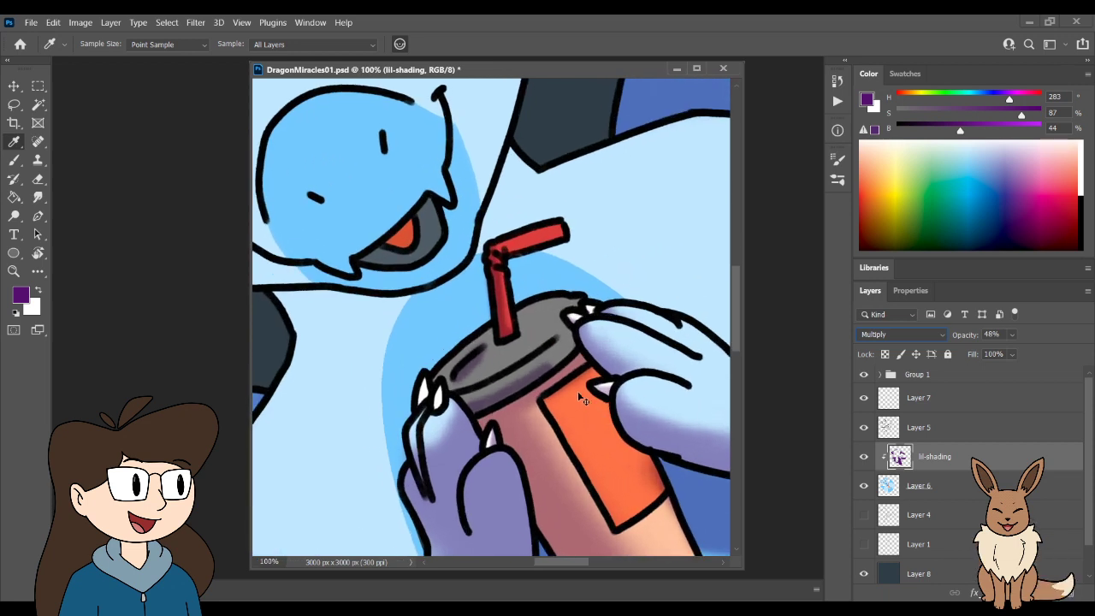
- Examine the shading on the straw and cup lid up close and across the dragon's upper body
{"action": "key", "text": "ctrl+plus"}
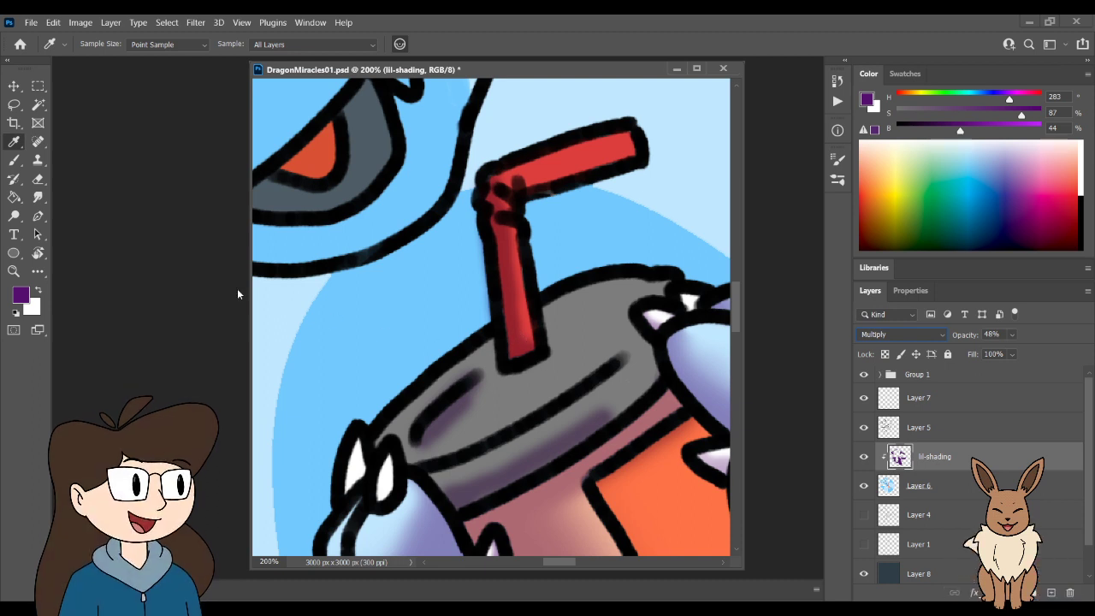
{"action": "left_click", "coordinate": [38, 179]}
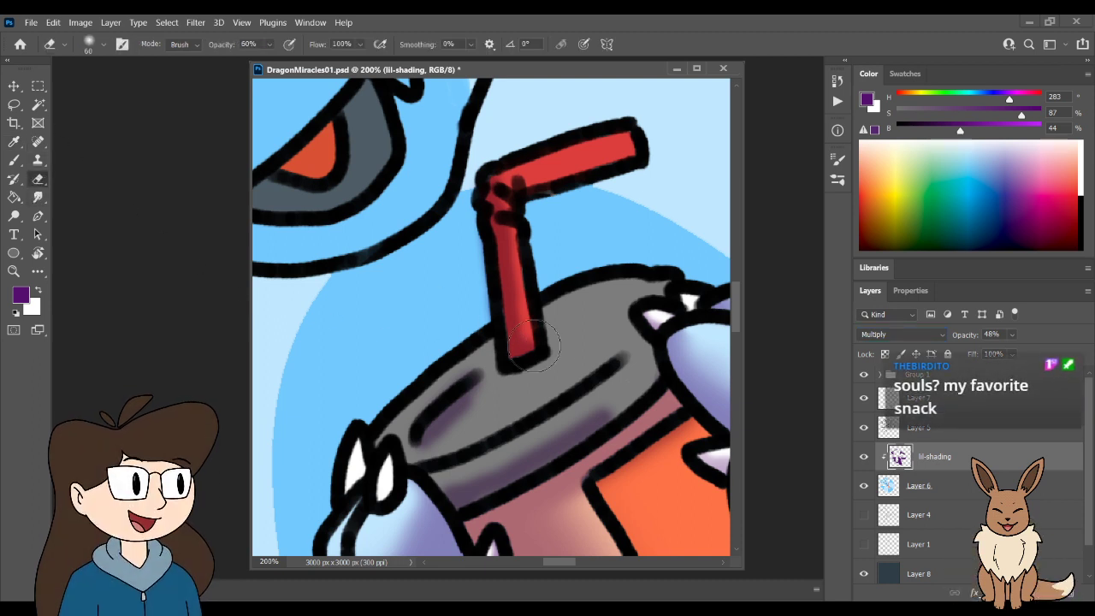
{"action": "key", "text": "bracketleft"}
{"action": "key", "text": "bracketleft"}
{"action": "key", "text": "bracketleft"}
{"action": "key", "text": "bracketleft"}
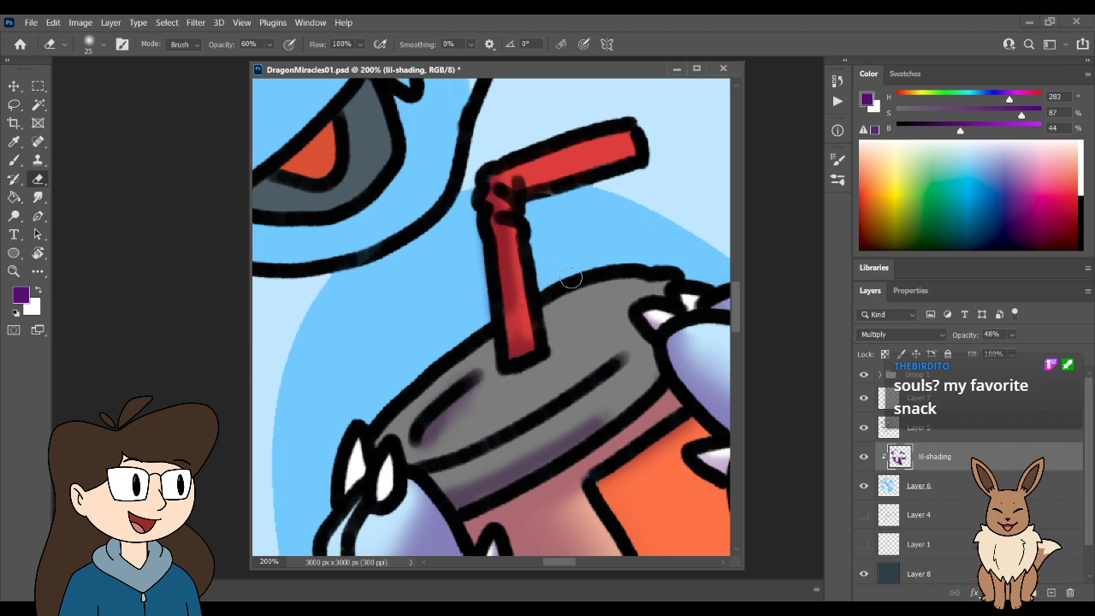
{"action": "key", "text": "b"}
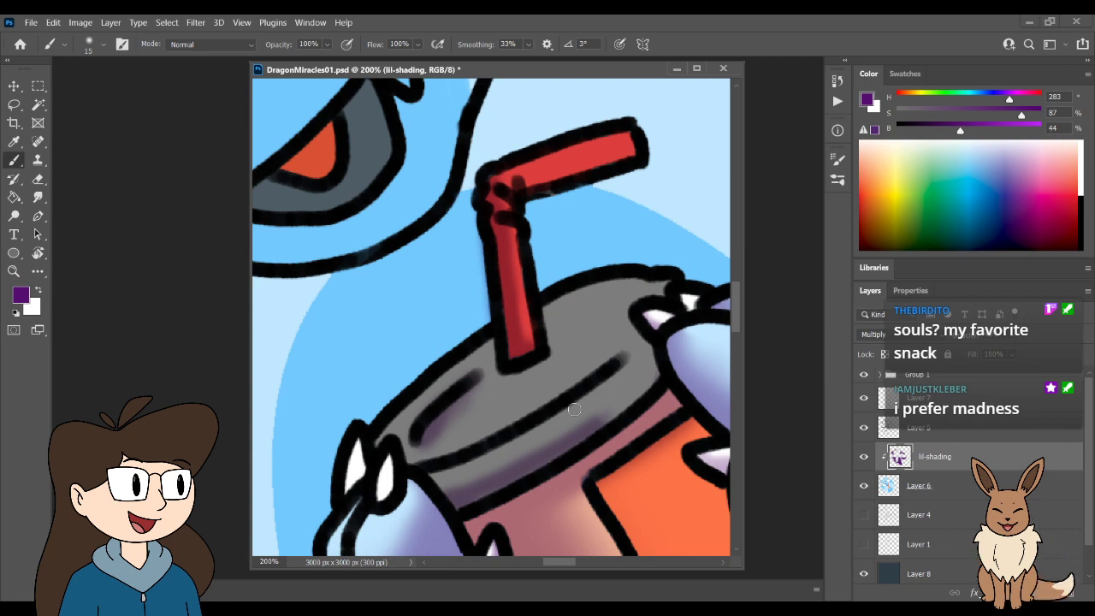
{"action": "key", "text": "ctrl+minus"}
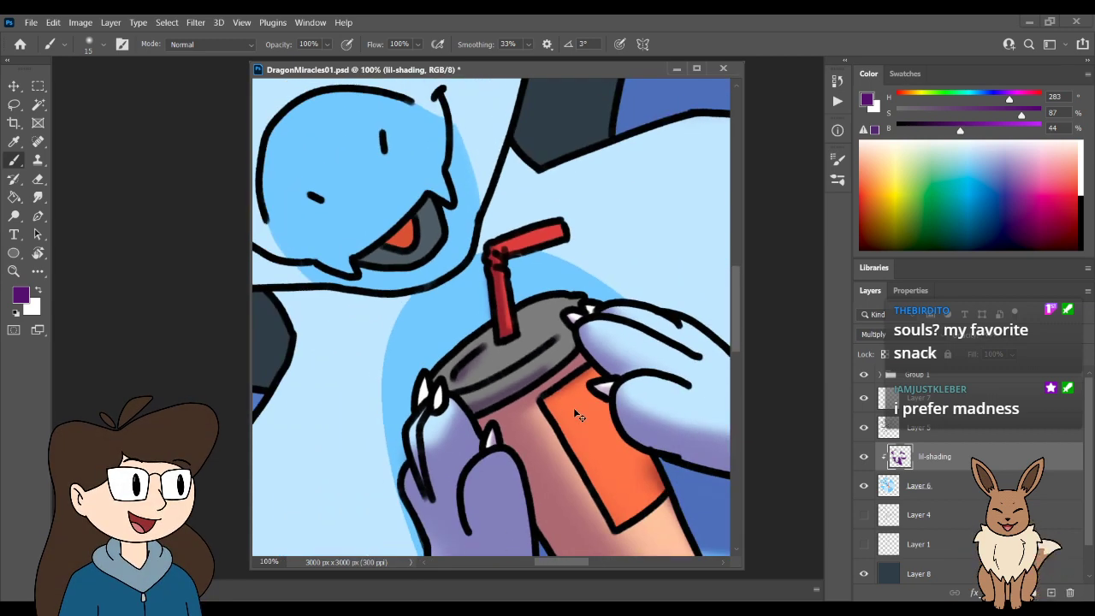
{"action": "key", "text": "ctrl+minus"}
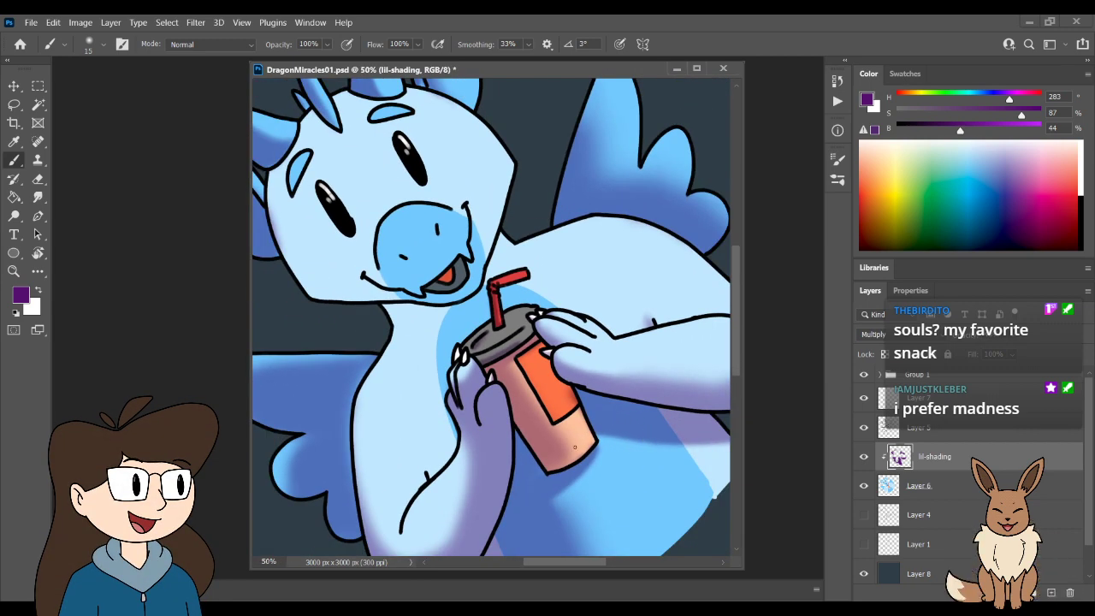
{"action": "left_click_drag", "start_coordinate": [574, 447], "coordinate": [487, 311]}
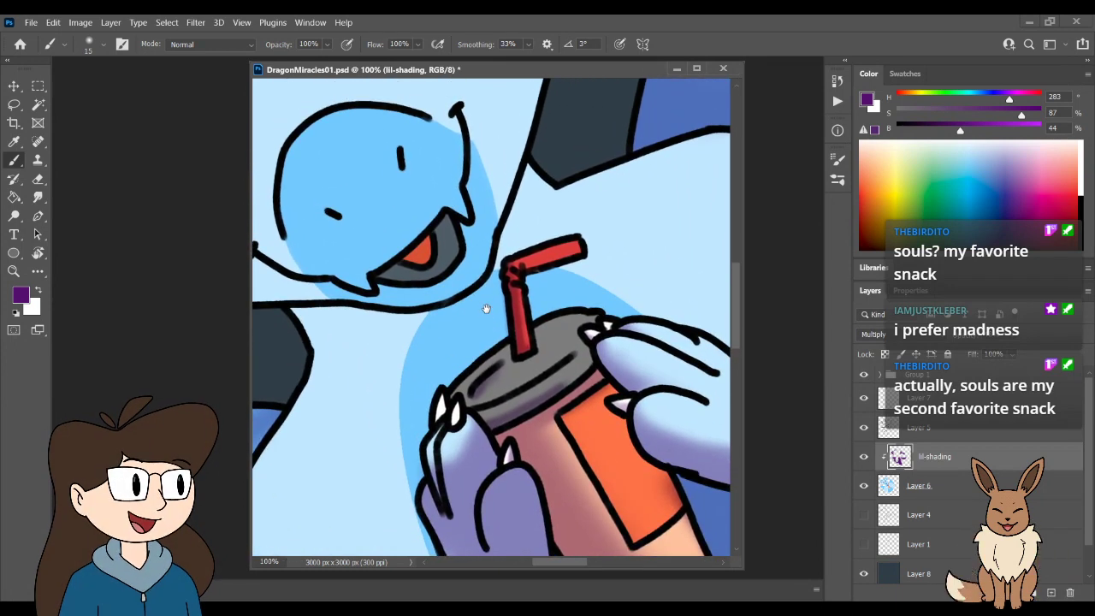
- Select the shoulder, blue belly and neck areas below the head together with the Magic Wand at tolerance 70
{"action": "key", "text": "w"}
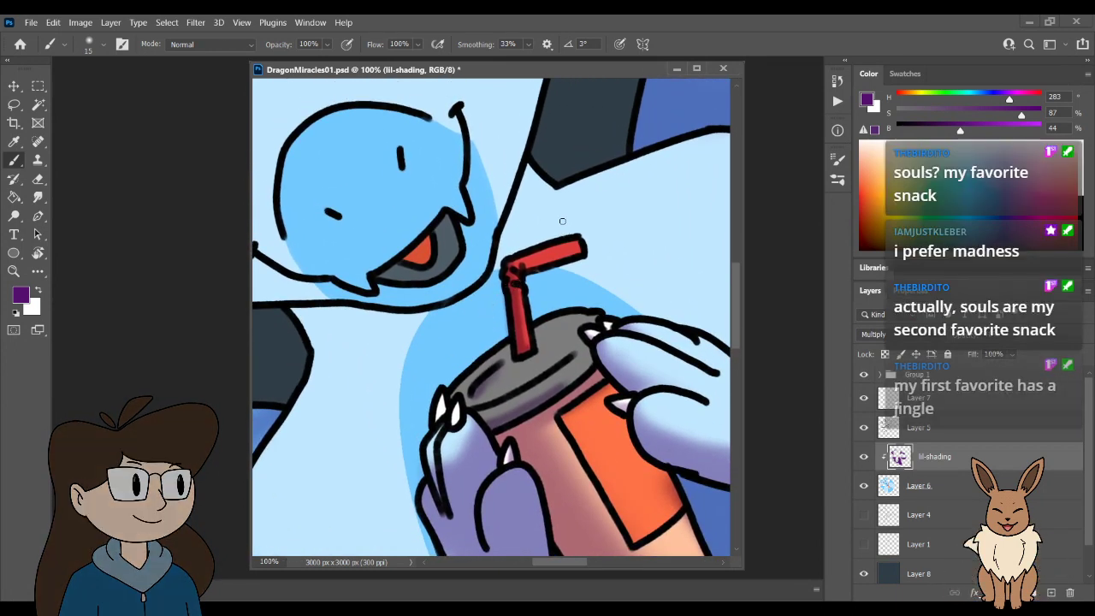
{"action": "left_click", "coordinate": [561, 225]}
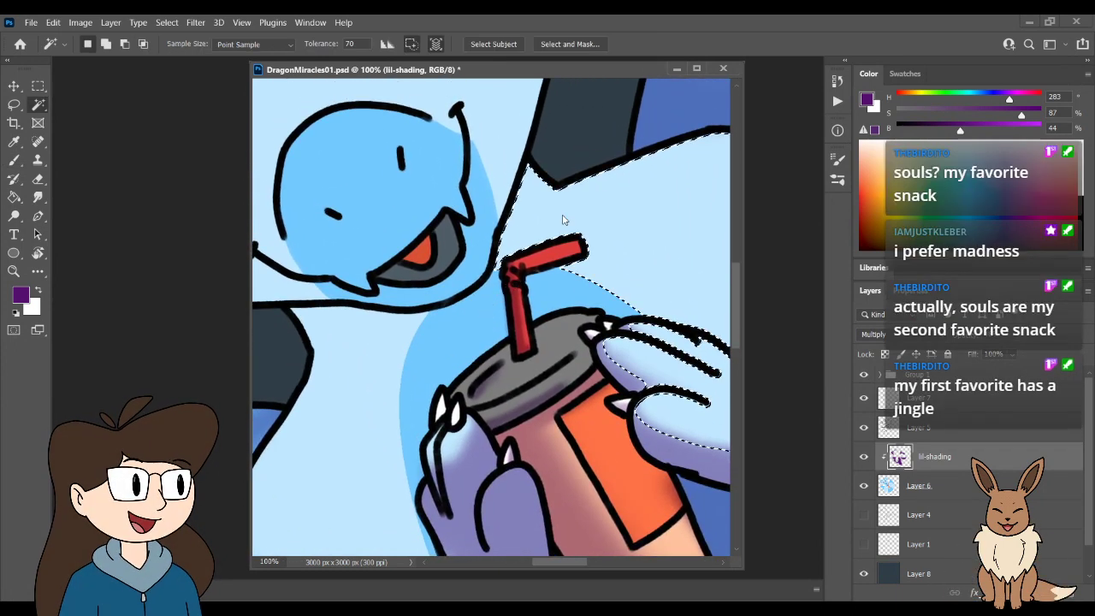
{"action": "left_click", "coordinate": [454, 330], "text": "shift"}
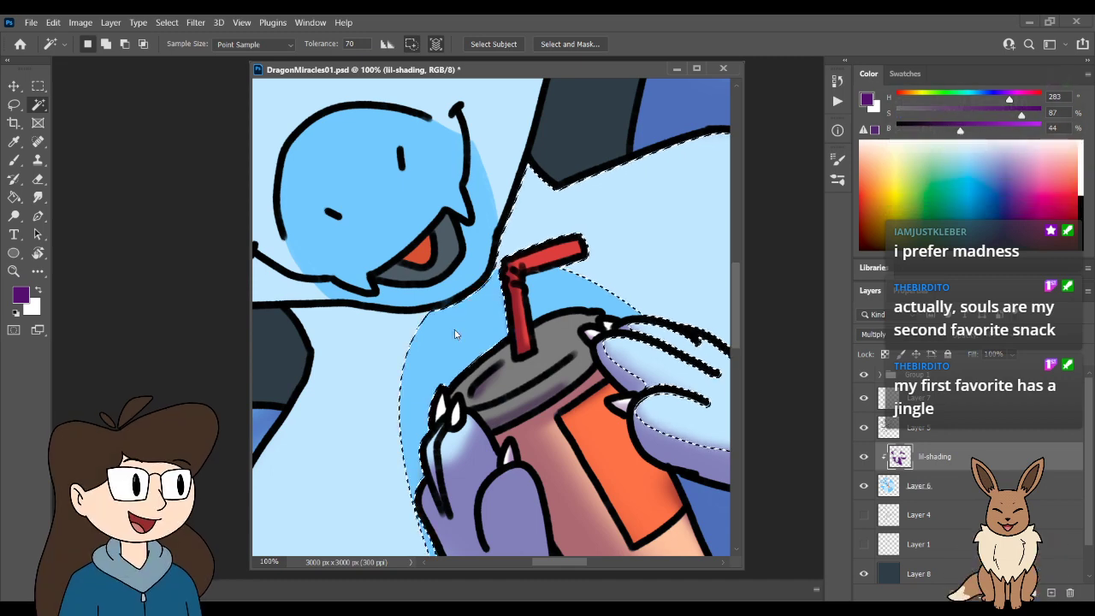
{"action": "left_click", "coordinate": [362, 384], "text": "shift"}
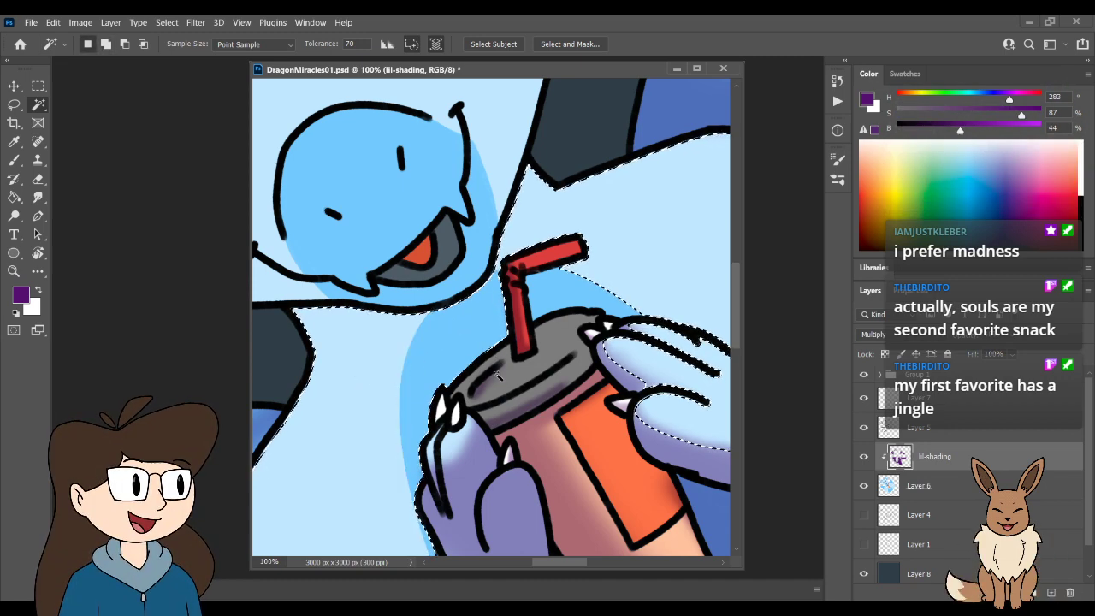
{"action": "key", "text": "b"}
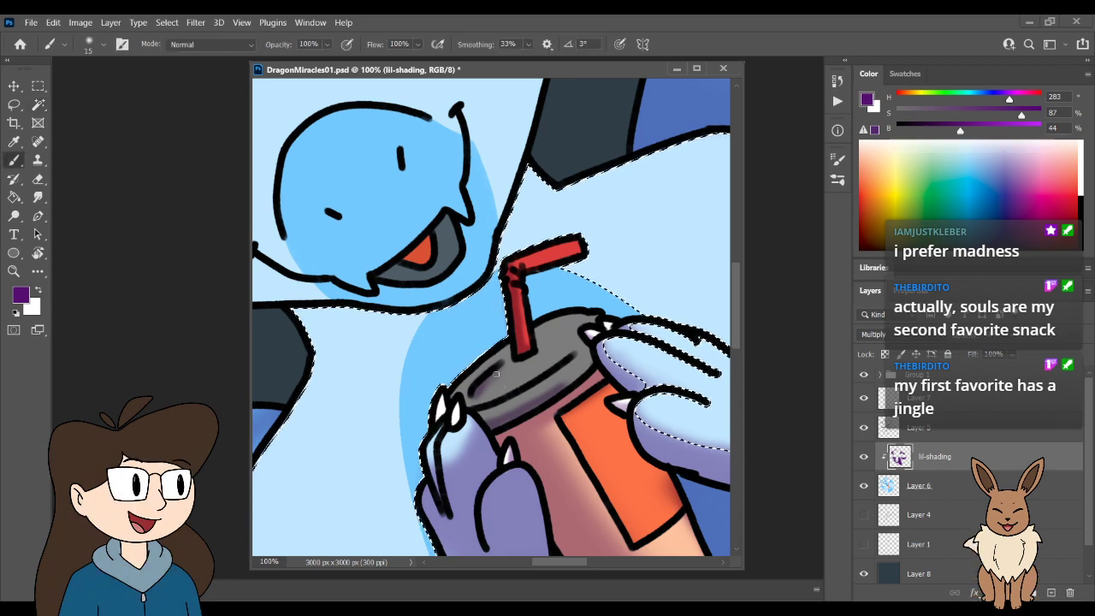
{"action": "key", "text": "ctrl+minus"}
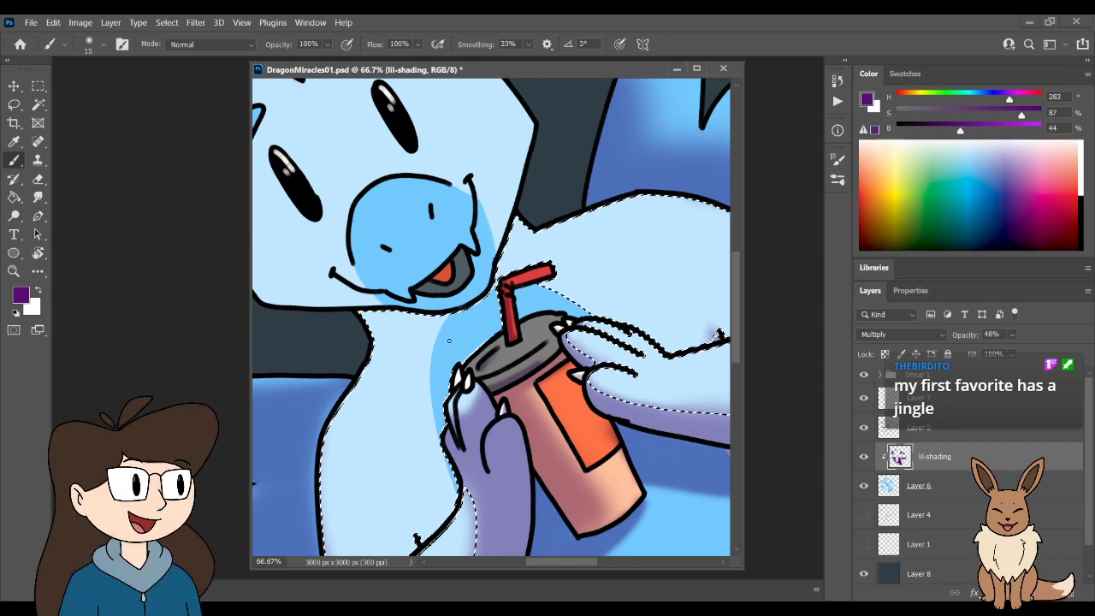
{"action": "key", "text": "bracketright"}
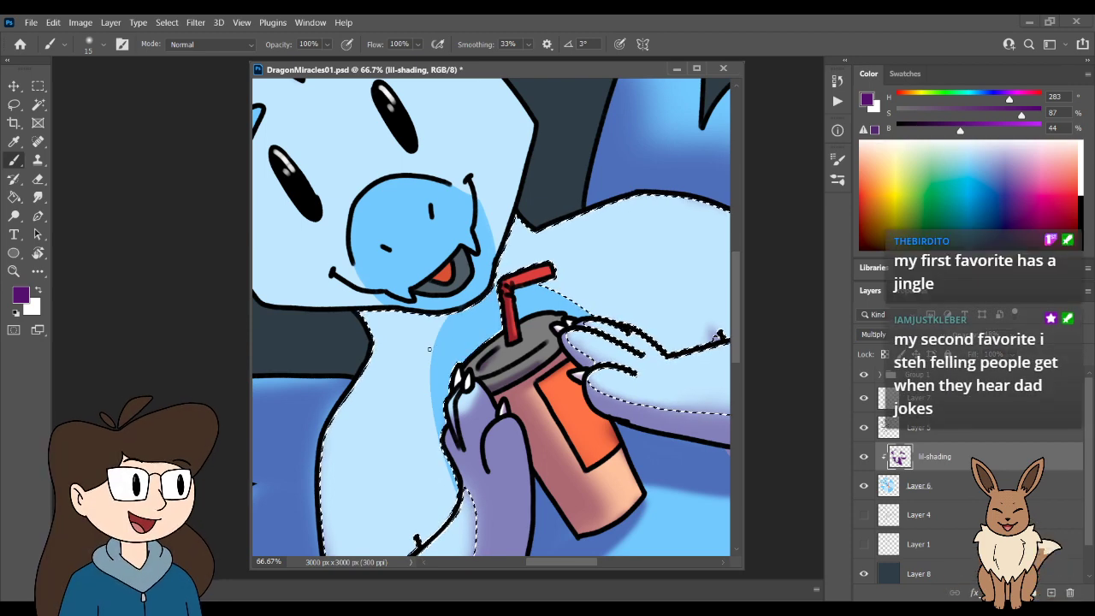
{"action": "key", "text": "bracketright"}
{"action": "key", "text": "bracketright"}
{"action": "key", "text": "bracketright"}
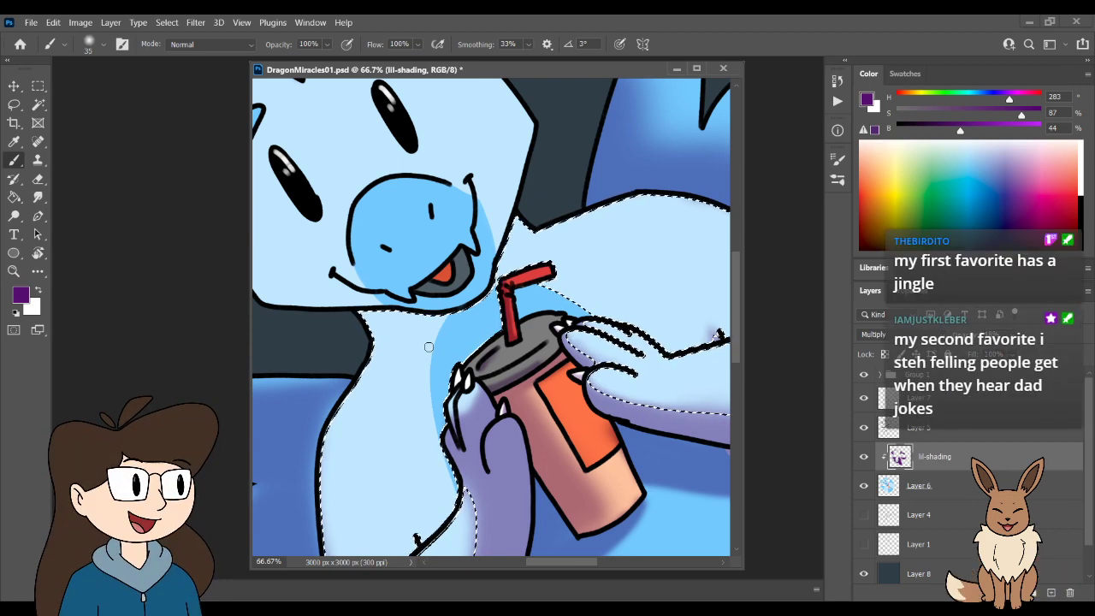
{"action": "key", "text": "bracketright"}
{"action": "key", "text": "bracketright"}
{"action": "key", "text": "bracketright"}
{"action": "key", "text": "bracketright"}
{"action": "key", "text": "bracketright"}
{"action": "key", "text": "bracketright"}
{"action": "key", "text": "bracketright"}
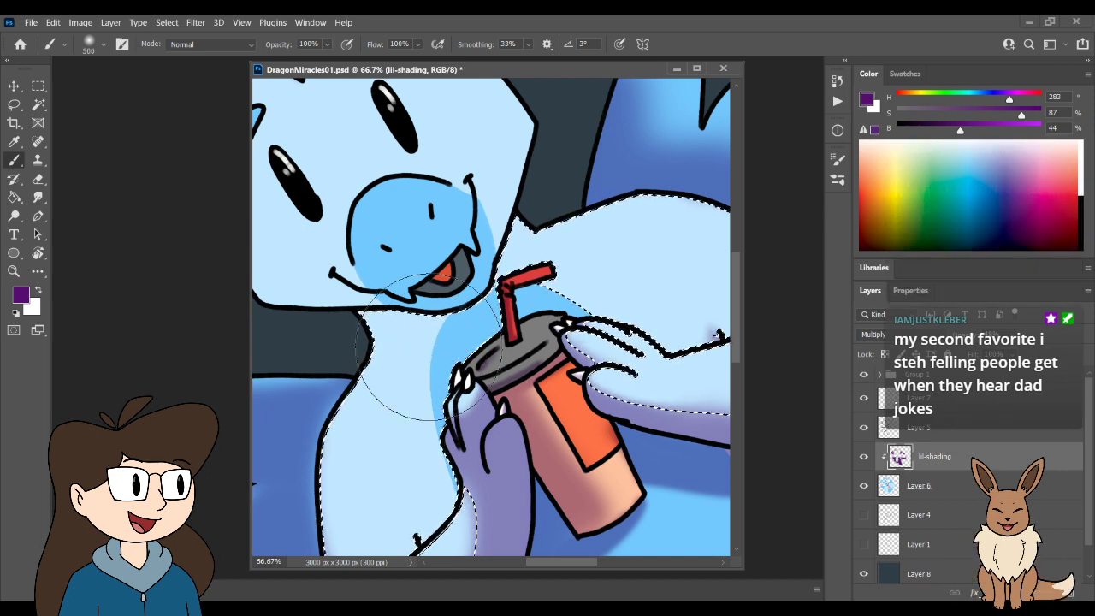
{"action": "key", "text": "bracketright"}
{"action": "key", "text": "bracketright"}
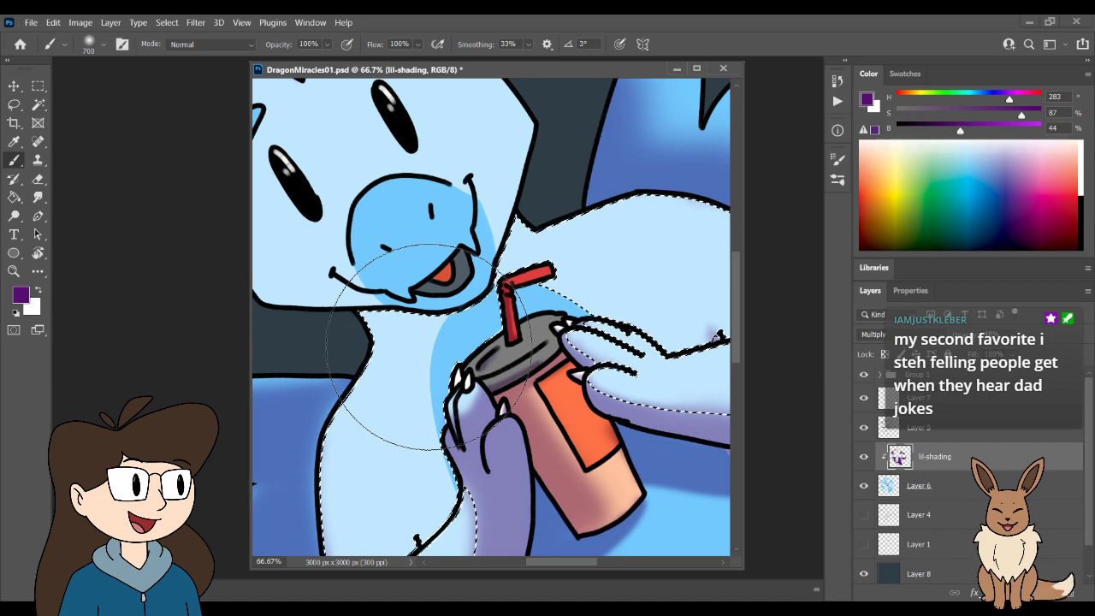
- Paint a curved purple line with a size 30 soft brush from beside the straw across the neck, outlining the head's cast shadow
{"action": "key", "text": "bracketleft"}
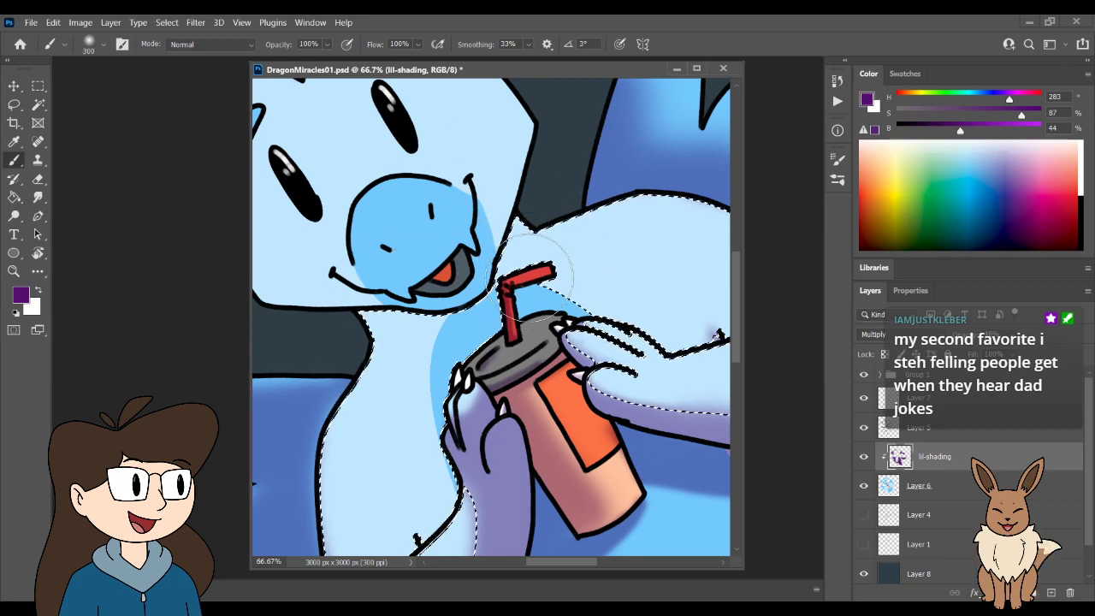
{"action": "key", "text": "bracketleft"}
{"action": "key", "text": "bracketleft"}
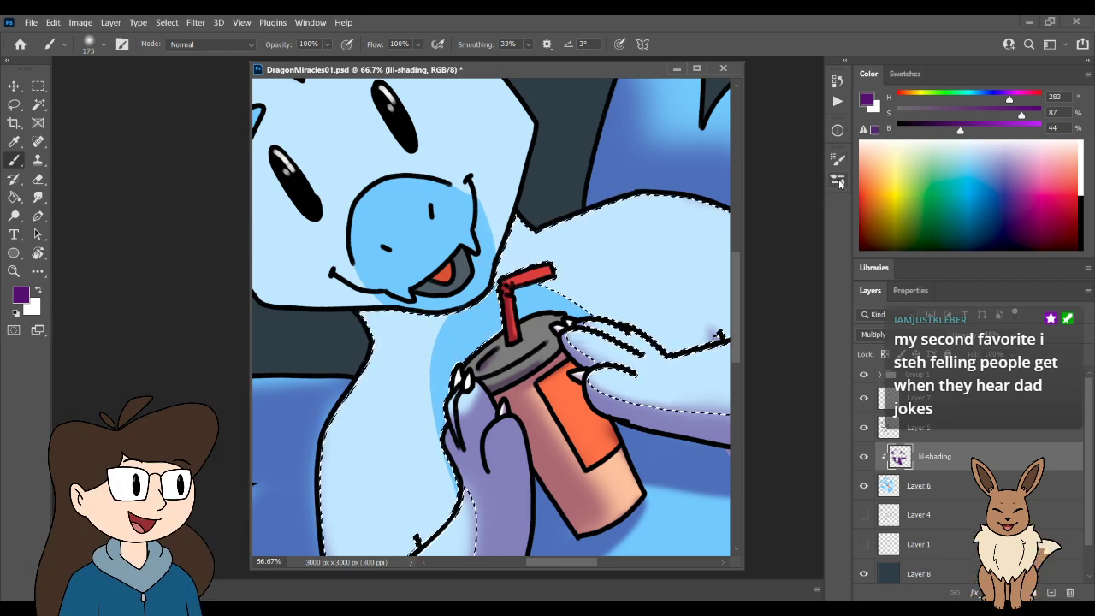
{"action": "key", "text": "bracketleft"}
{"action": "key", "text": "bracketleft"}
{"action": "key", "text": "bracketleft"}
{"action": "key", "text": "bracketleft"}
{"action": "key", "text": "bracketleft"}
{"action": "key", "text": "bracketleft"}
{"action": "key", "text": "bracketleft"}
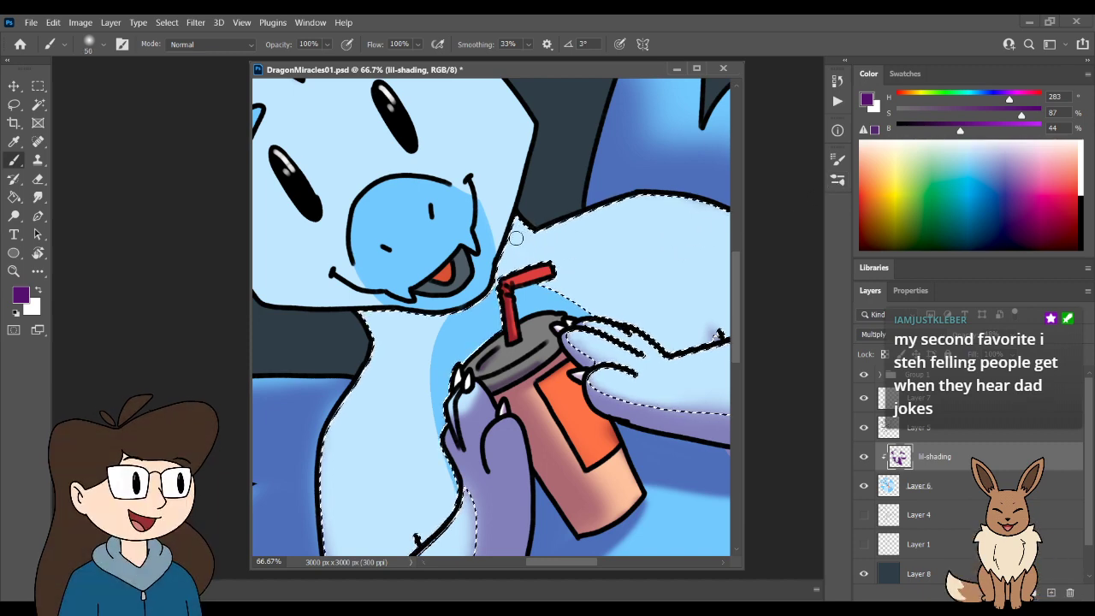
{"action": "key", "text": "bracketleft"}
{"action": "key", "text": "bracketleft"}
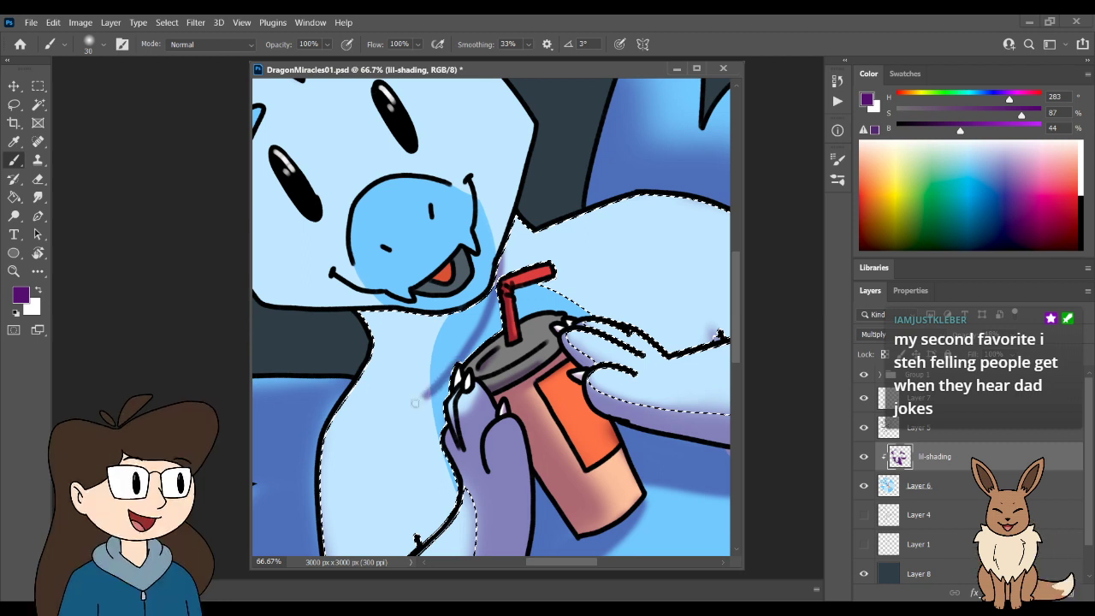
{"action": "left_click_drag", "start_coordinate": [479, 342], "coordinate": [354, 424]}
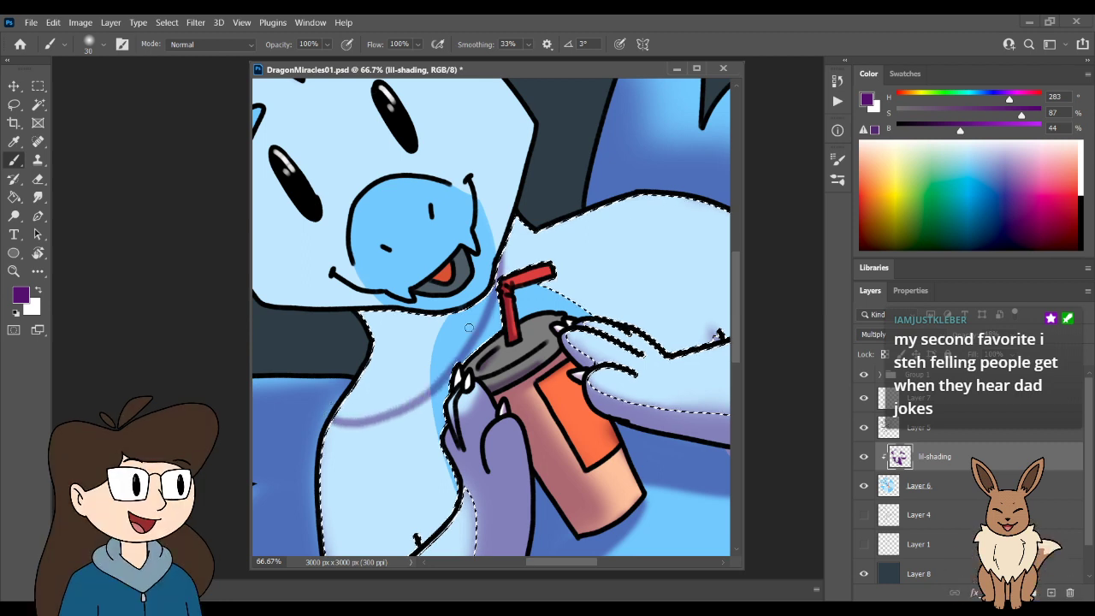
- Fill the neck area between the chin and the curved shadow line with the dark purple
{"action": "key", "text": "g"}
{"action": "left_click", "coordinate": [456, 361]}
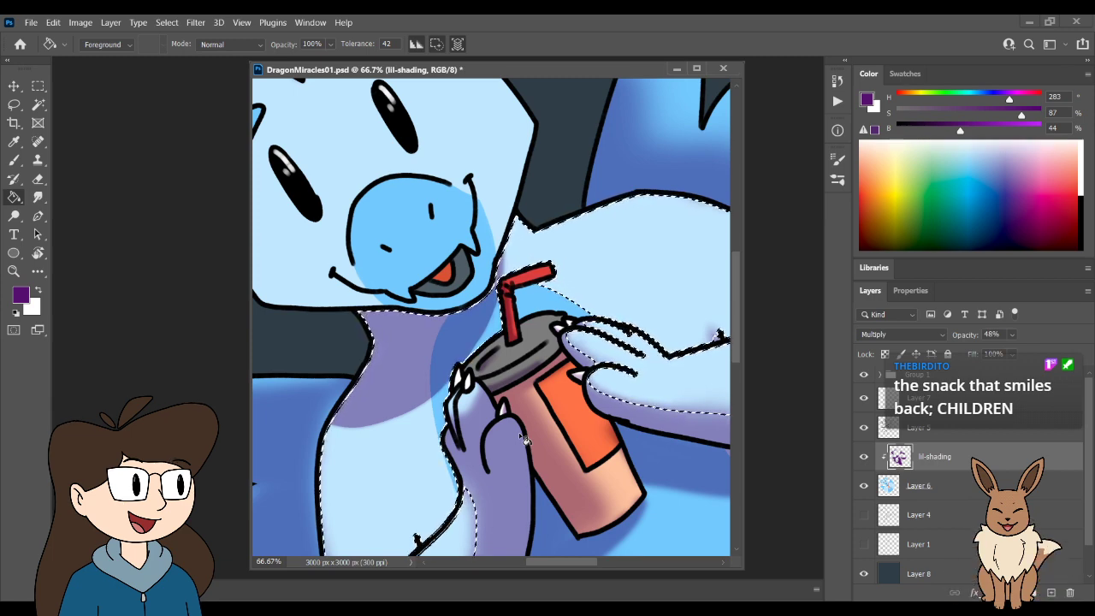
{"action": "key", "text": "b"}
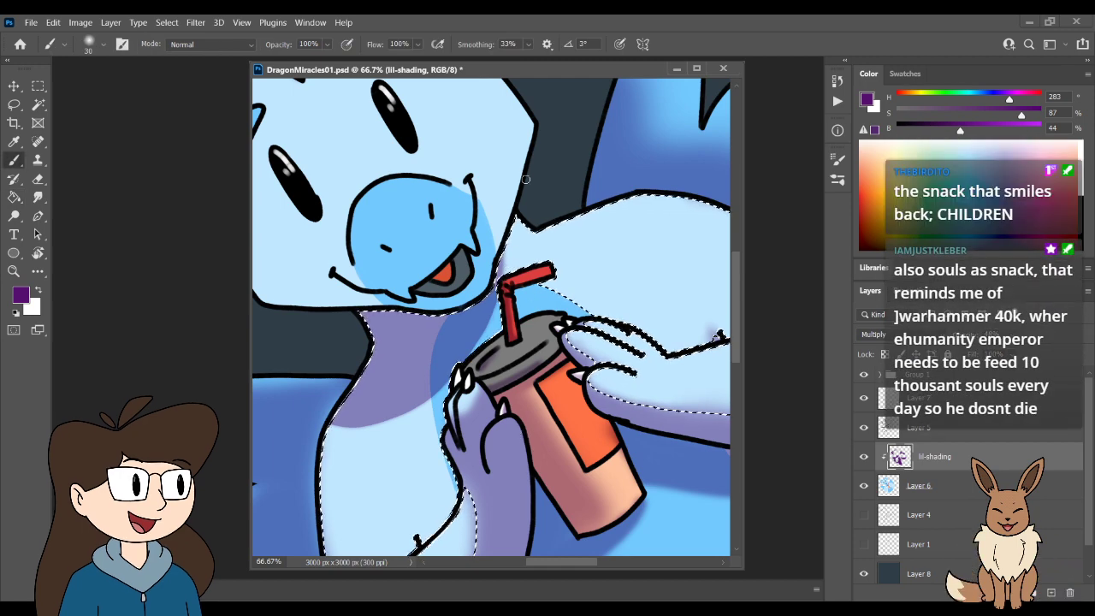
{"action": "key", "text": "w"}
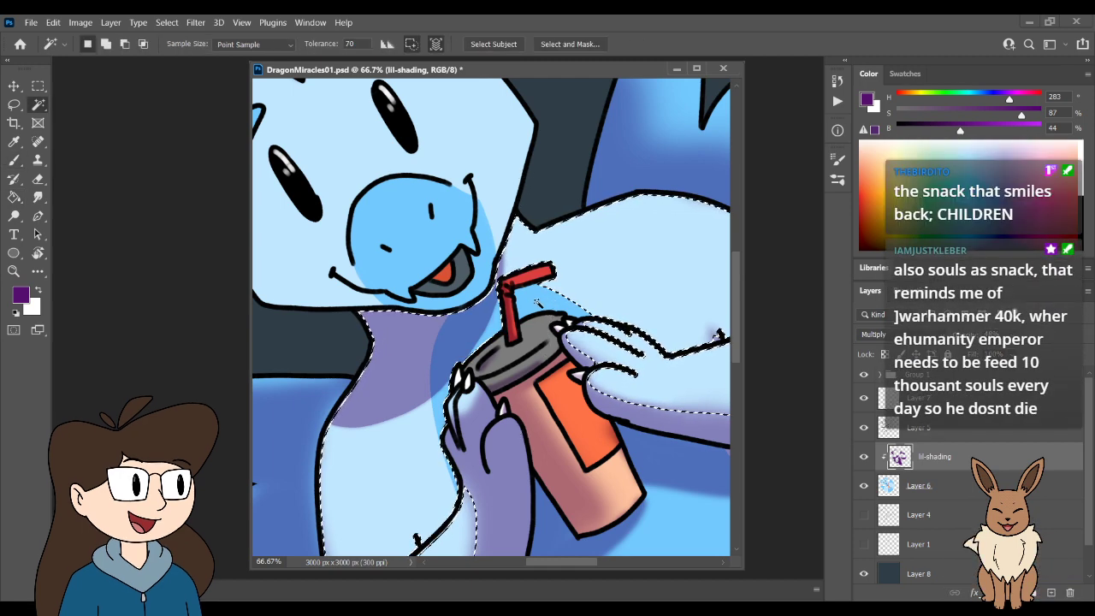
{"action": "left_click", "coordinate": [609, 251], "text": "shift"}
{"action": "left_click", "coordinate": [417, 448]}
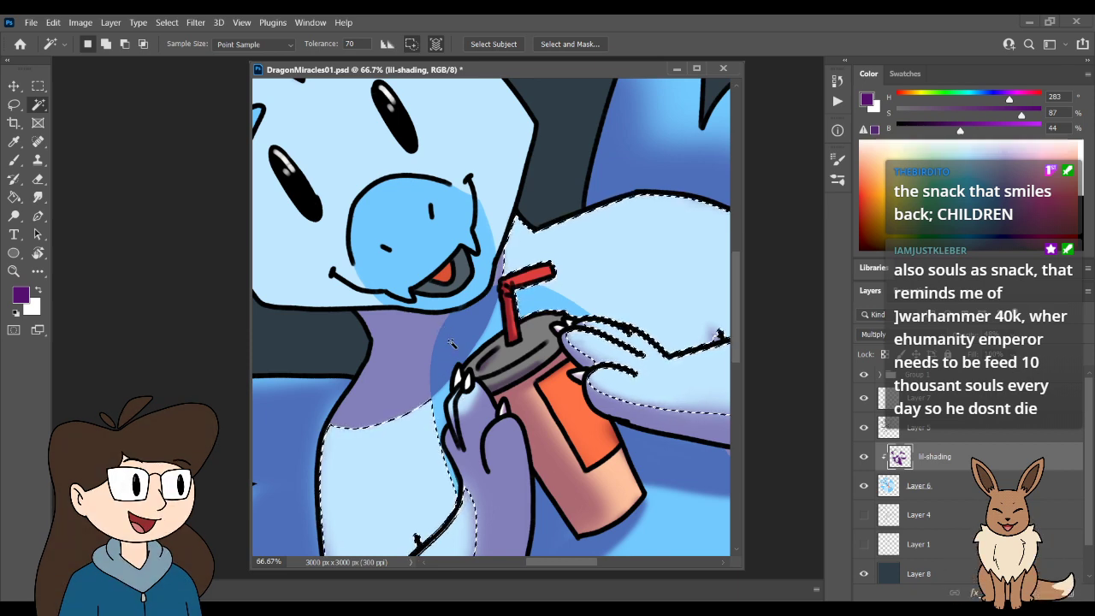
{"action": "key", "text": "l"}
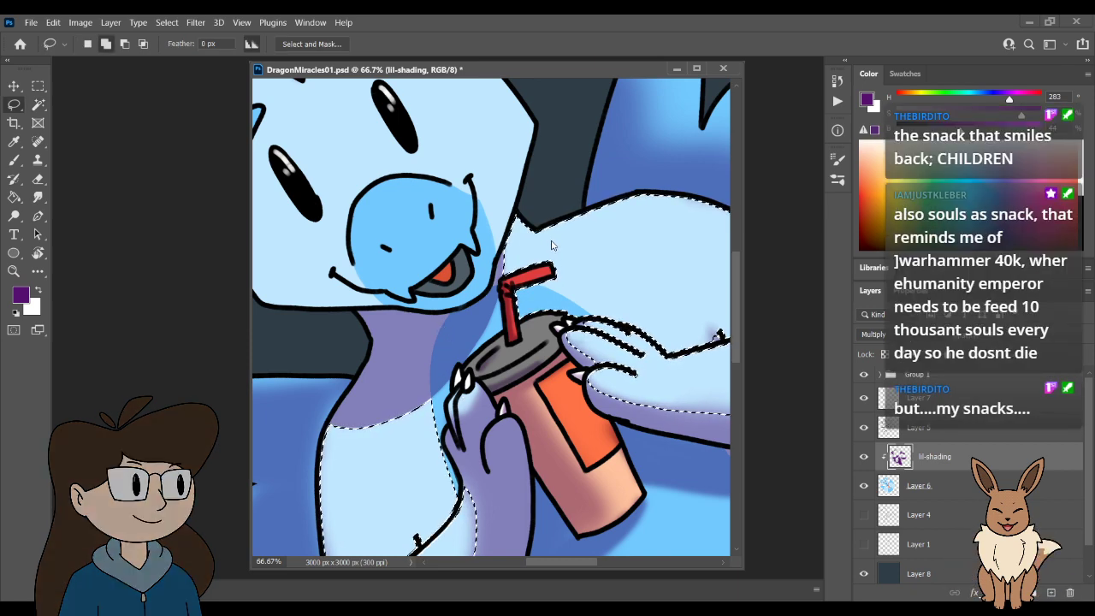
{"action": "left_click", "coordinate": [549, 248]}
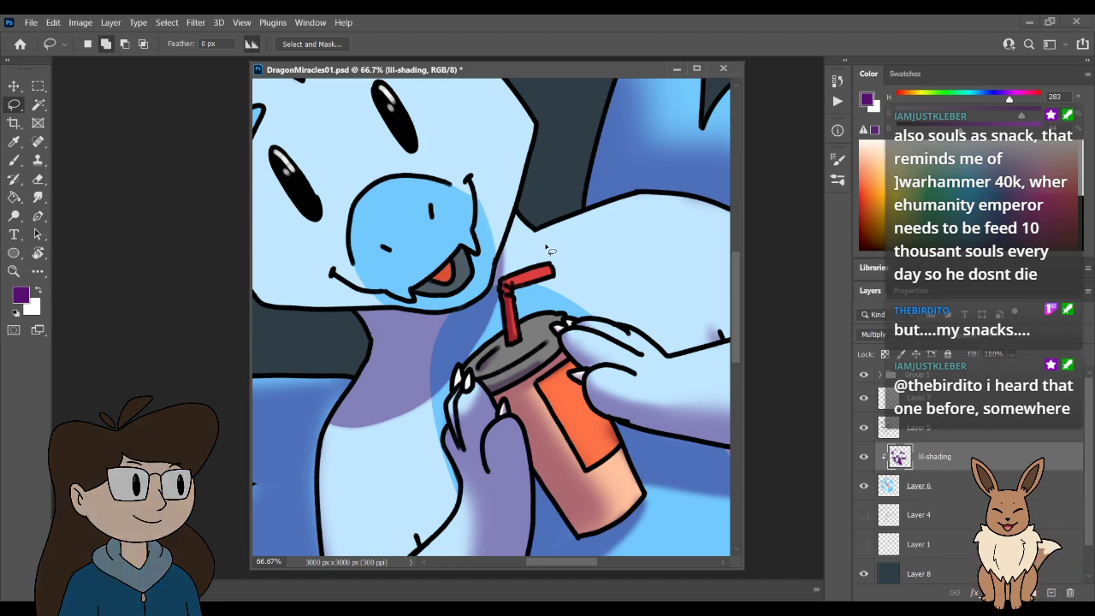
{"action": "key", "text": "e"}
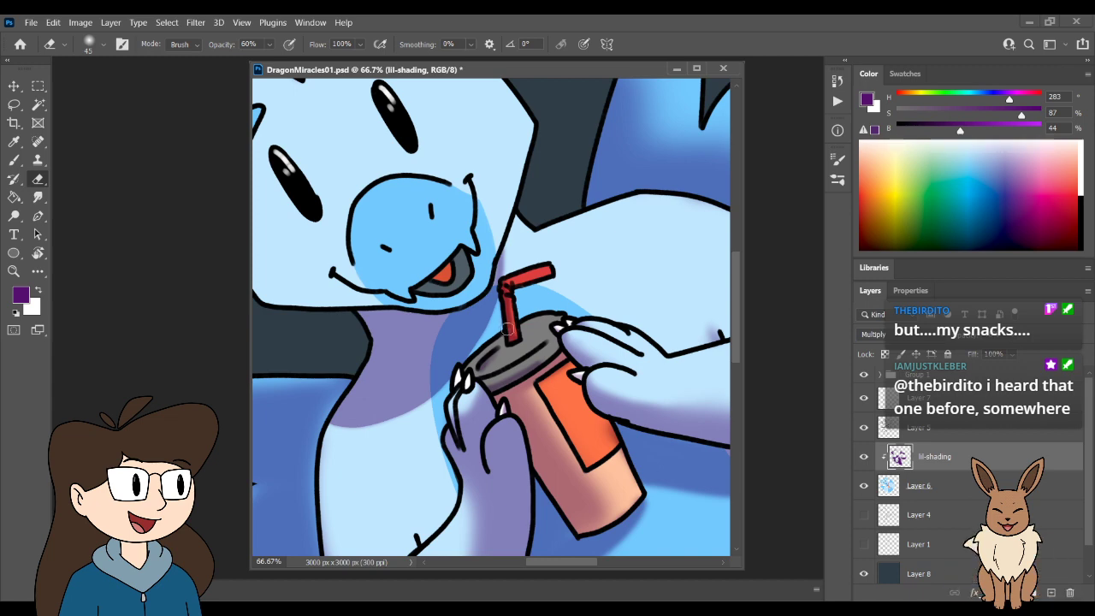
{"action": "key", "text": "ctrl+shift+d"}
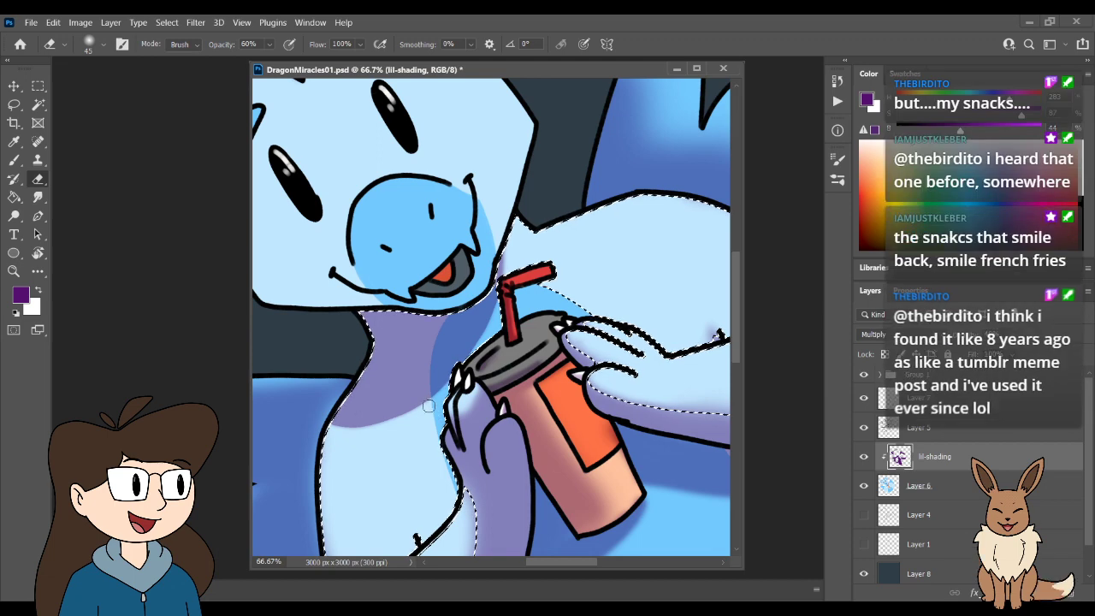
- Extend the lower edge of the head's cast shadow beside the neck outline with a size 15 brush in dark purple
{"action": "key", "text": "bracketright"}
{"action": "key", "text": "bracketright"}
{"action": "key", "text": "bracketright"}
{"action": "key", "text": "bracketright"}
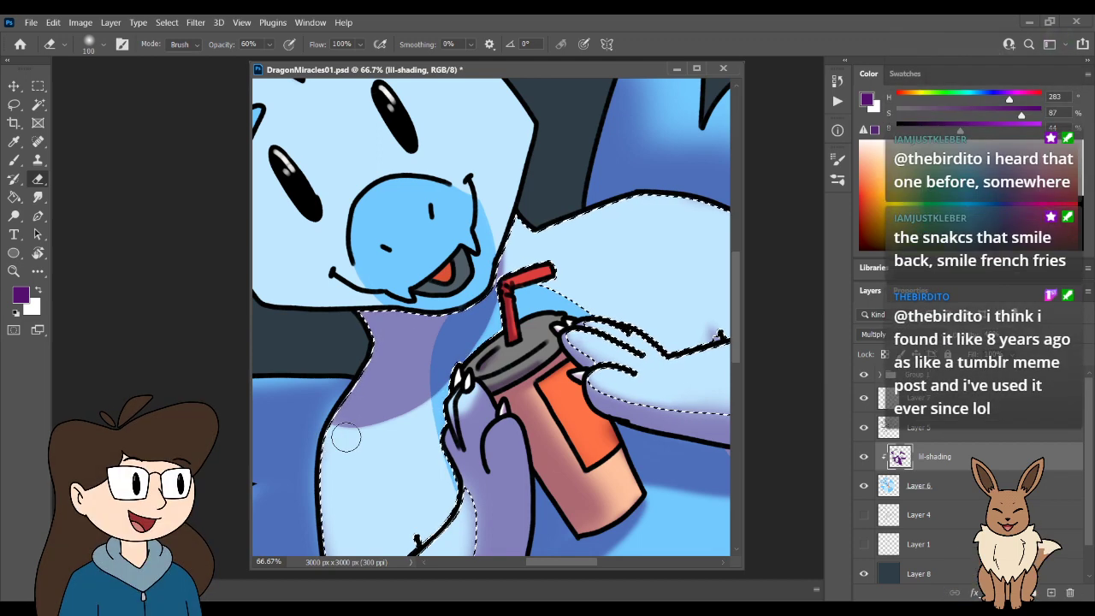
{"action": "key", "text": "bracketright"}
{"action": "key", "text": "bracketright"}
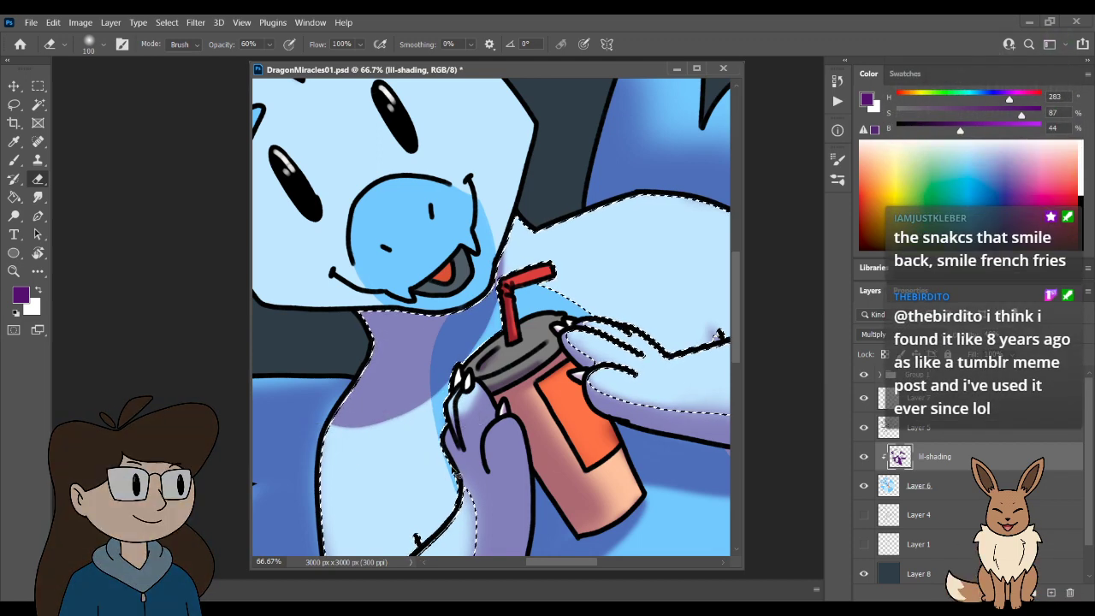
{"action": "key", "text": "b"}
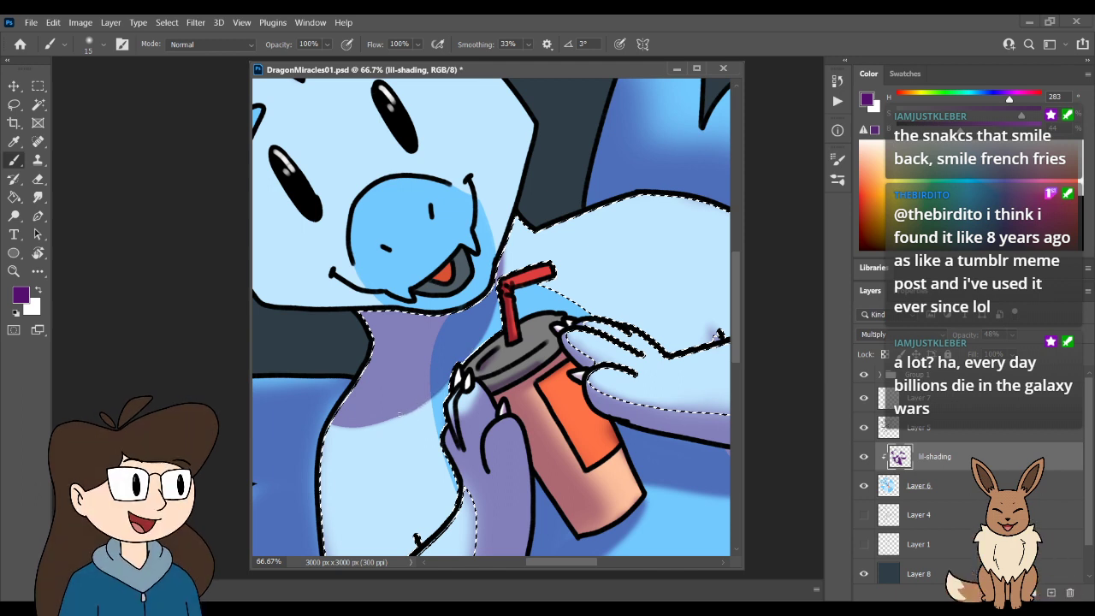
{"action": "left_click_drag", "start_coordinate": [347, 414], "coordinate": [335, 426]}
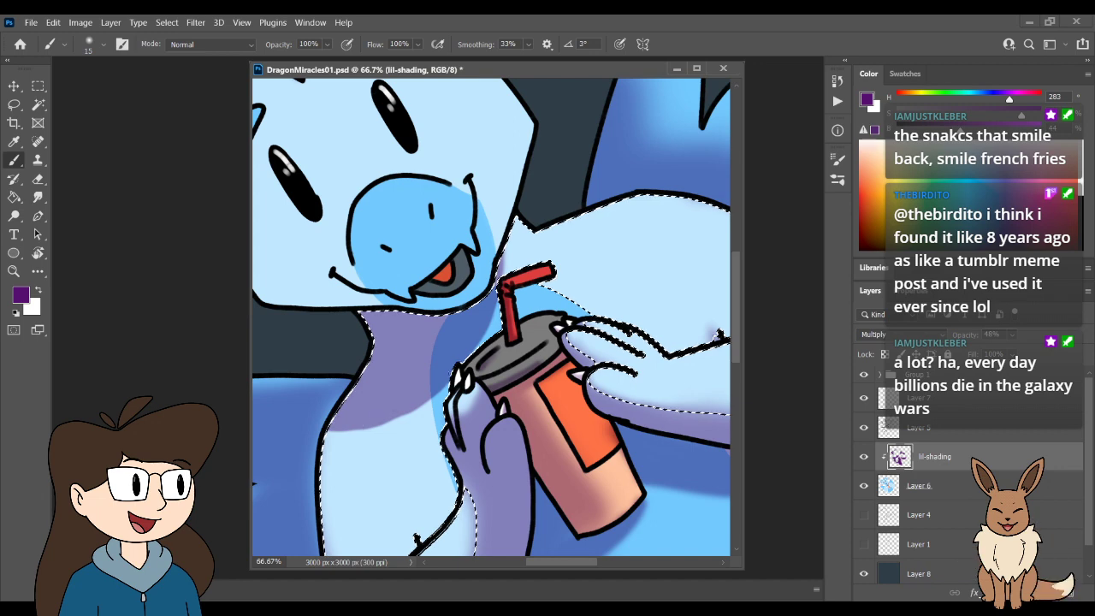
- Trim and soften the cast shadow's edge across the neck and blue belly with a soft eraser at size 60 and 100% opacity
{"action": "key", "text": "ctrl+minus"}
{"action": "key", "text": "ctrl+minus"}
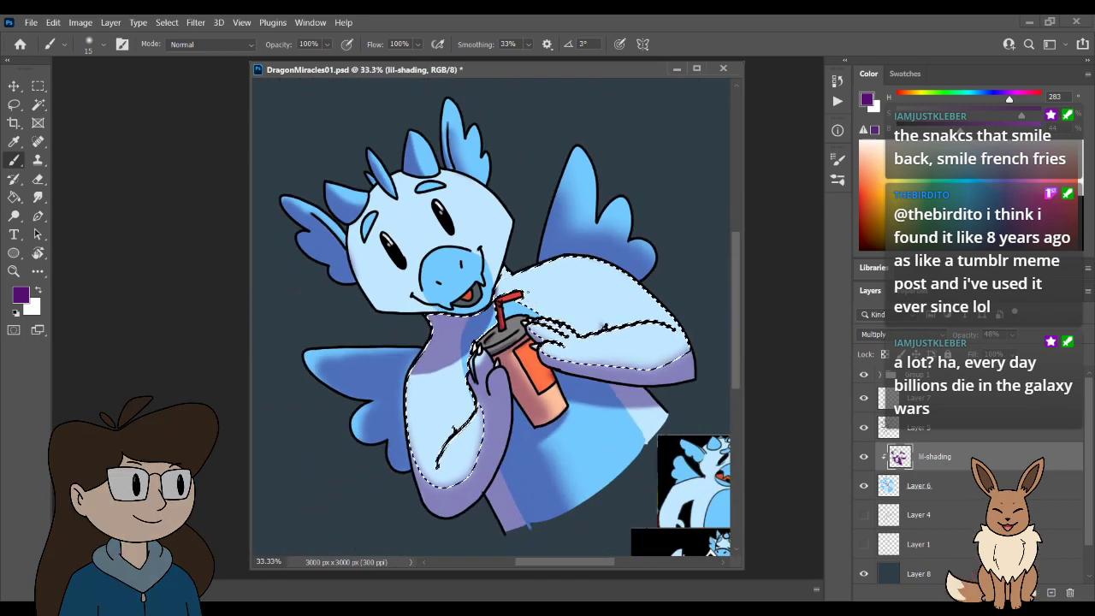
{"action": "key", "text": "ctrl+plus"}
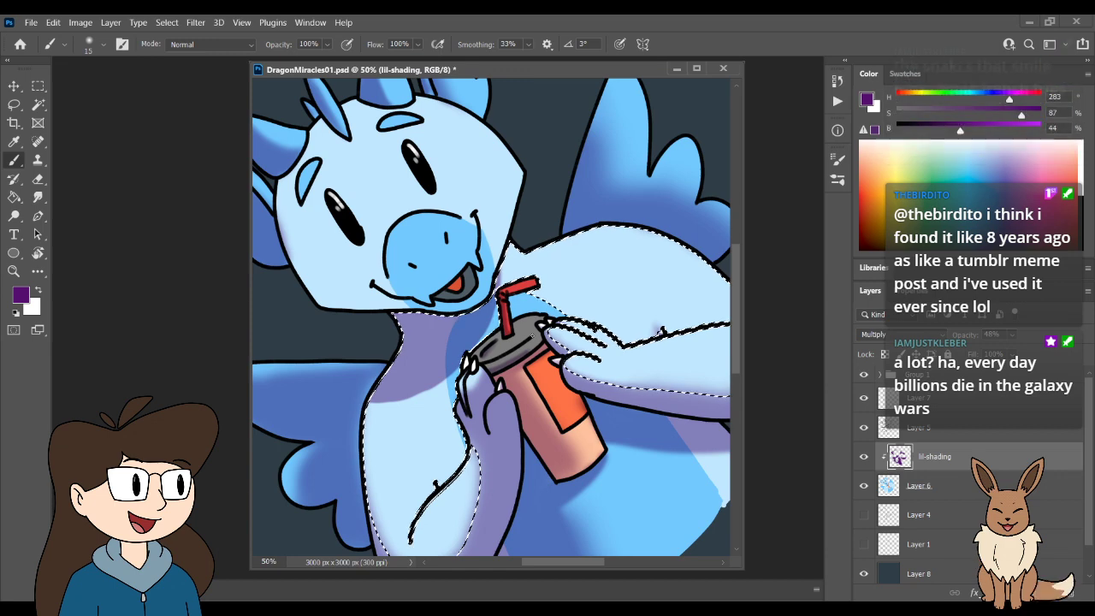
{"action": "key", "text": "ctrl+plus"}
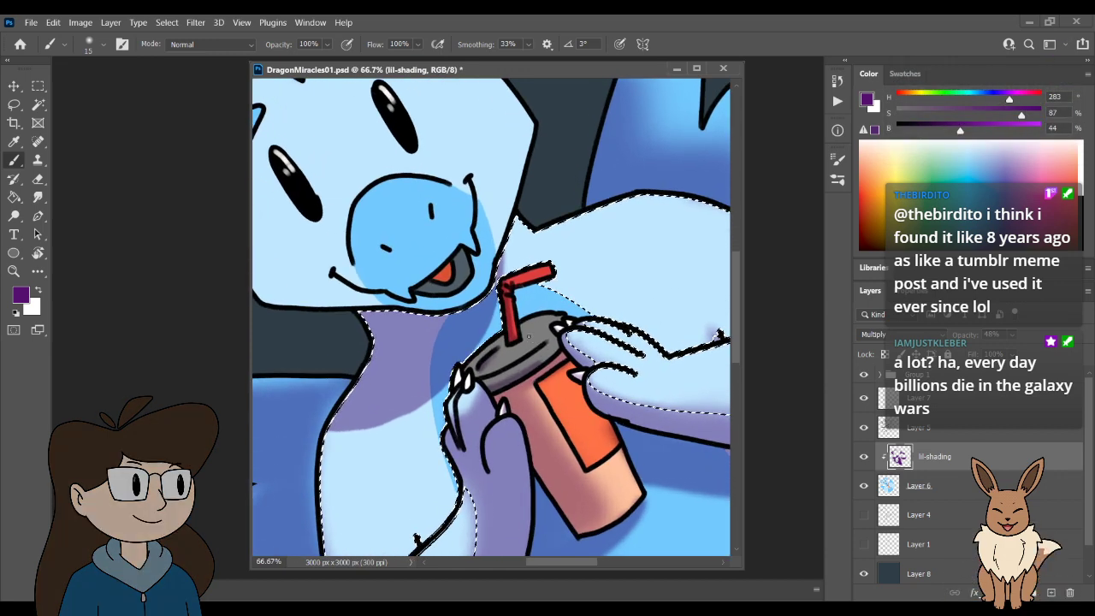
{"action": "key", "text": "e"}
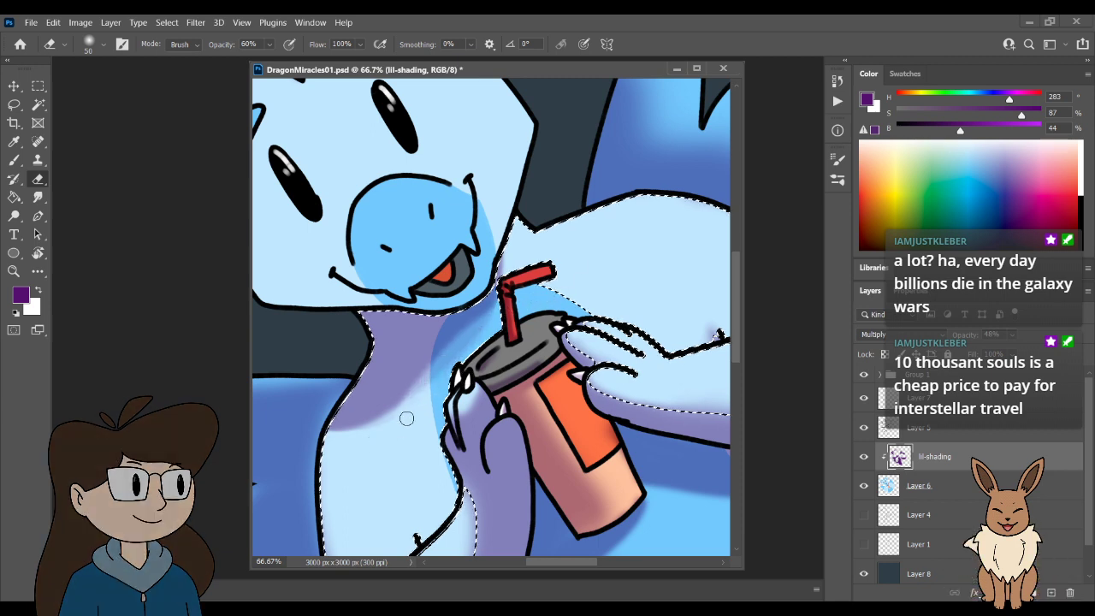
{"action": "key", "text": "bracketright"}
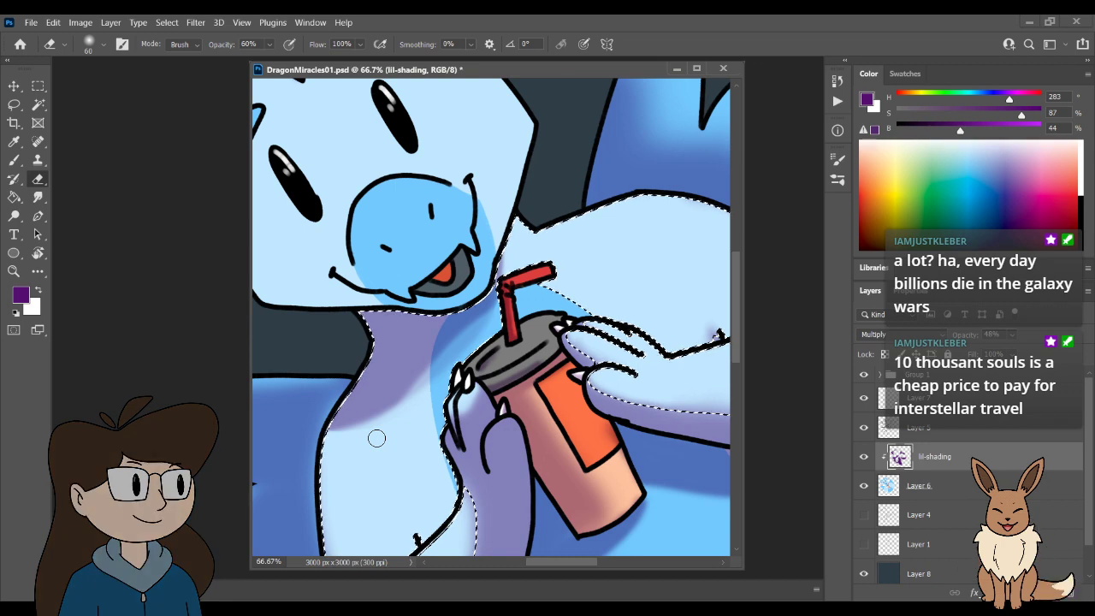
{"action": "key", "text": "h"}
{"action": "left_click", "coordinate": [377, 438]}
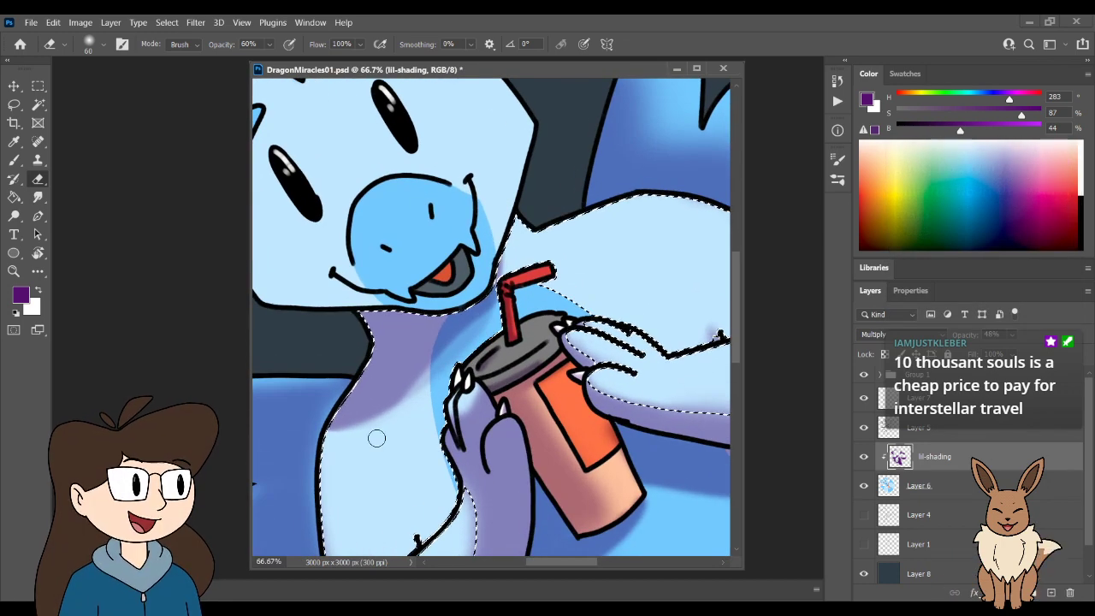
{"action": "key", "text": "h"}
{"action": "left_click", "coordinate": [376, 438]}
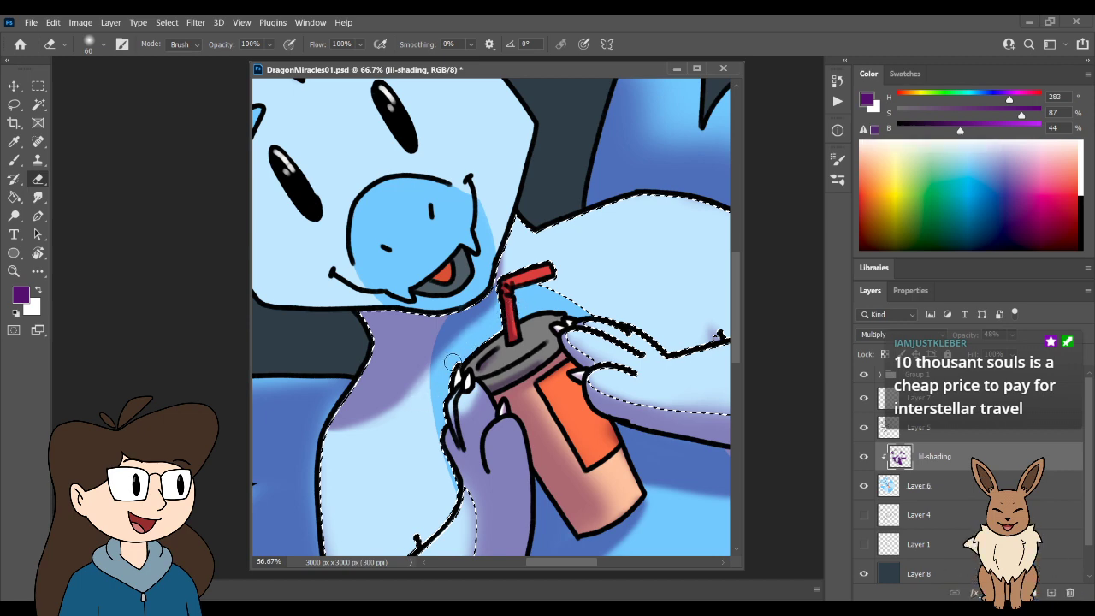
{"action": "key", "text": "h"}
{"action": "left_click", "coordinate": [372, 451]}
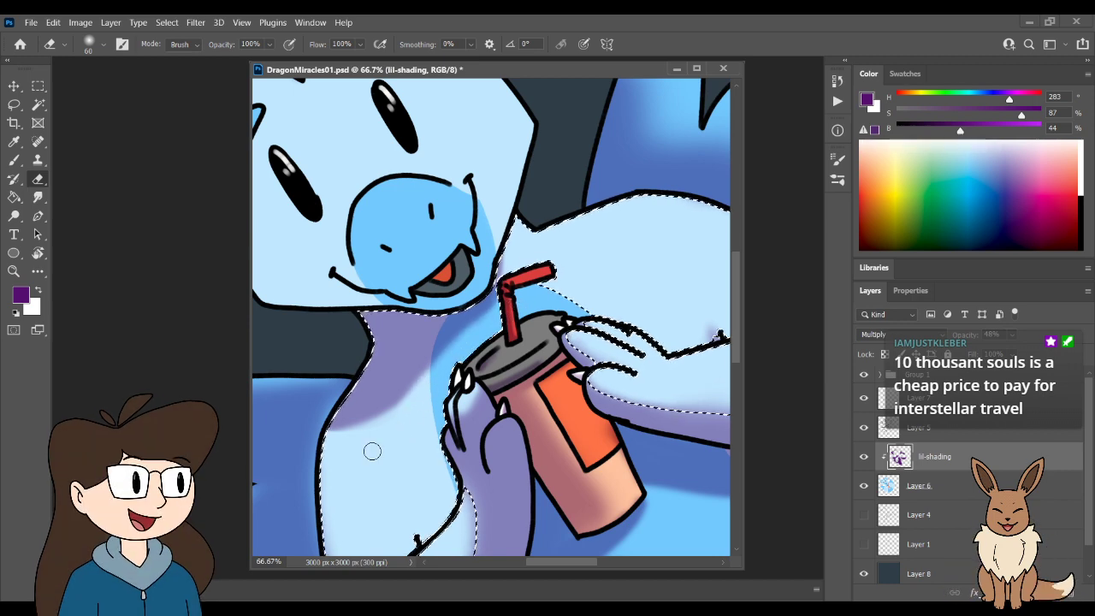
{"action": "key", "text": "h"}
{"action": "left_click", "coordinate": [372, 451]}
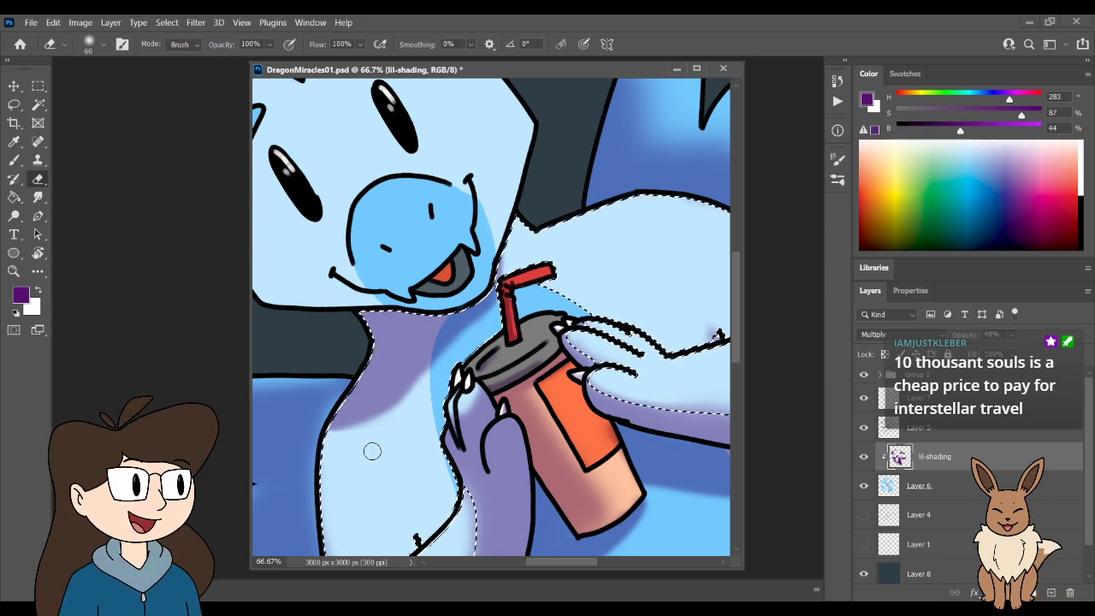
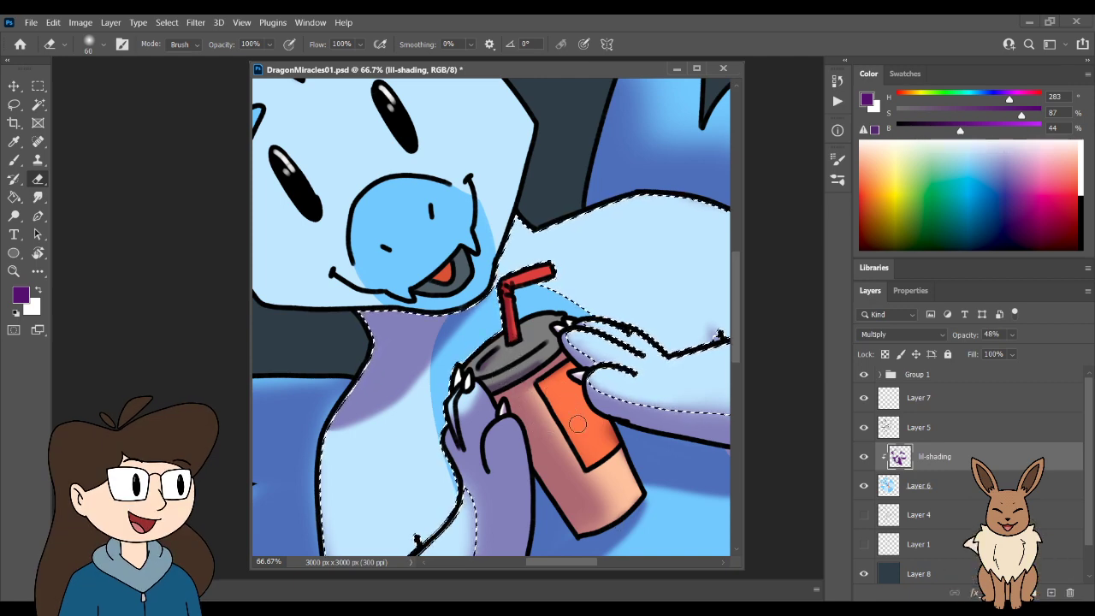
- Select the dragon's face and snout with the Magic Wand at tolerance 70
{"action": "left_click_drag", "start_coordinate": [597, 475], "coordinate": [406, 494]}
{"action": "mouse_move", "coordinate": [321, 338]}
{"action": "left_mouse_down"}
{"action": "mouse_move", "coordinate": [368, 390]}
{"action": "mouse_move", "coordinate": [530, 423]}
{"action": "mouse_move", "coordinate": [616, 483]}
{"action": "left_mouse_up"}
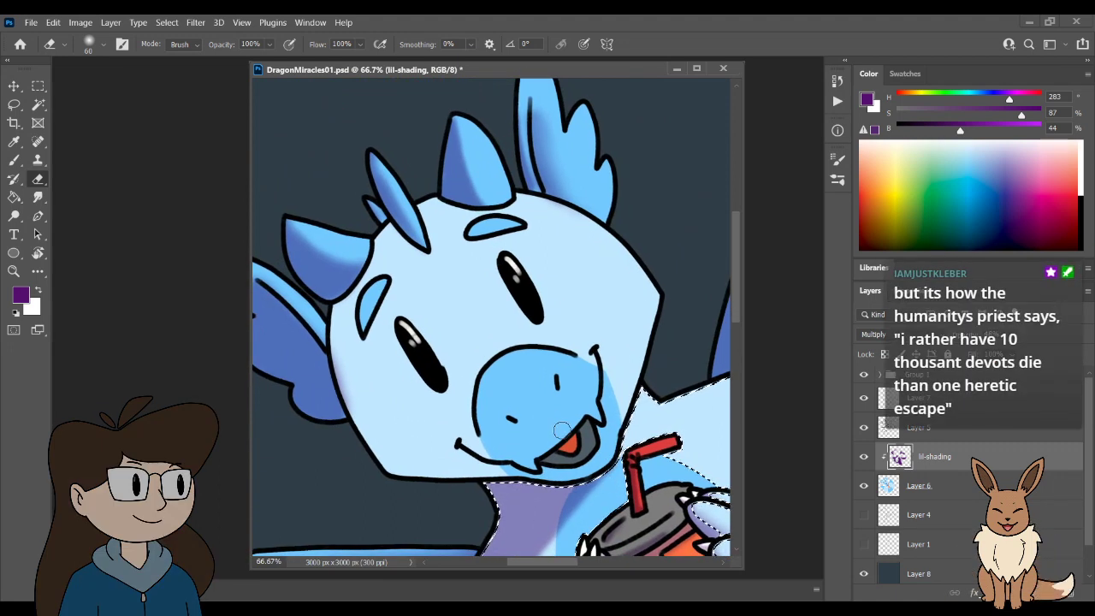
{"action": "key", "text": "w"}
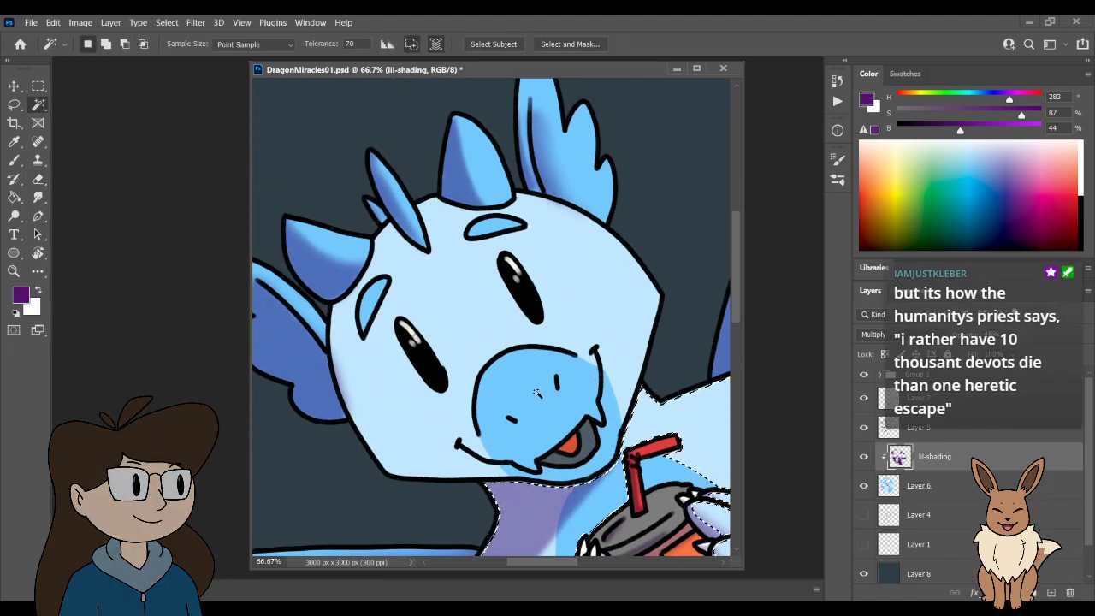
{"action": "left_click", "coordinate": [539, 398]}
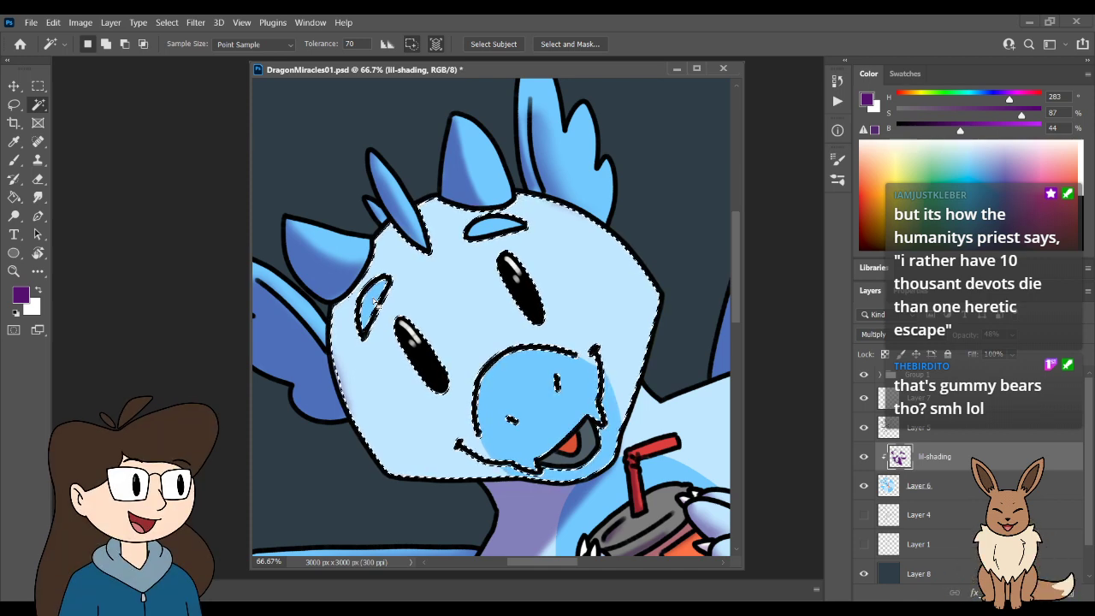
- Shade the left cheek, jaw and underside of the snout in soft dark purple with a size 400 brush
{"action": "key", "text": "b"}
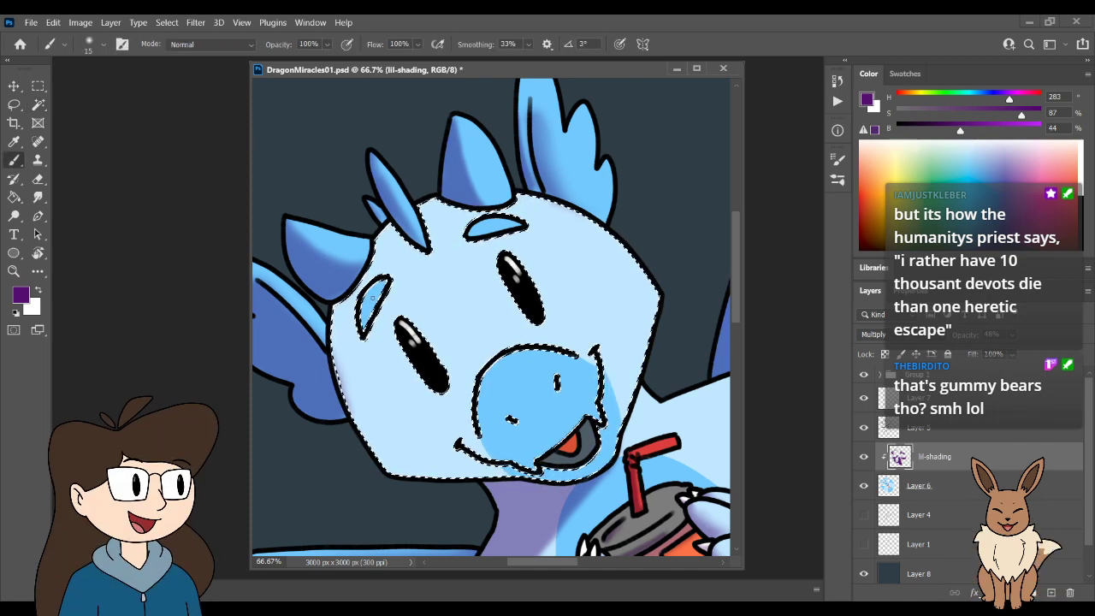
{"action": "key", "text": "bracketright"}
{"action": "key", "text": "bracketright"}
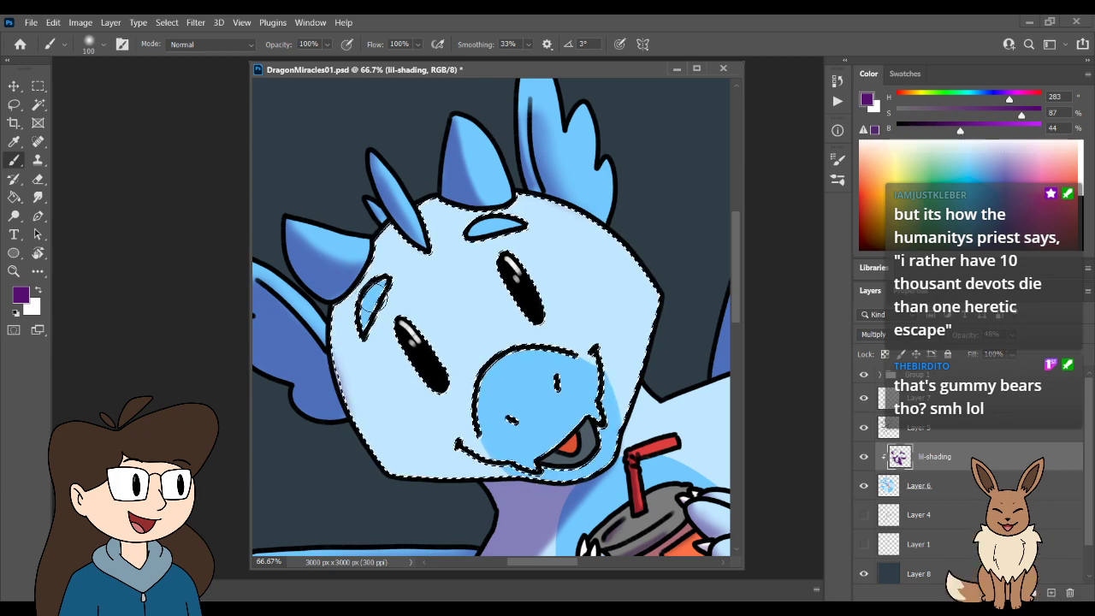
{"action": "scroll", "coordinate": [565, 368], "scroll_direction": "down", "scroll_amount": 3}
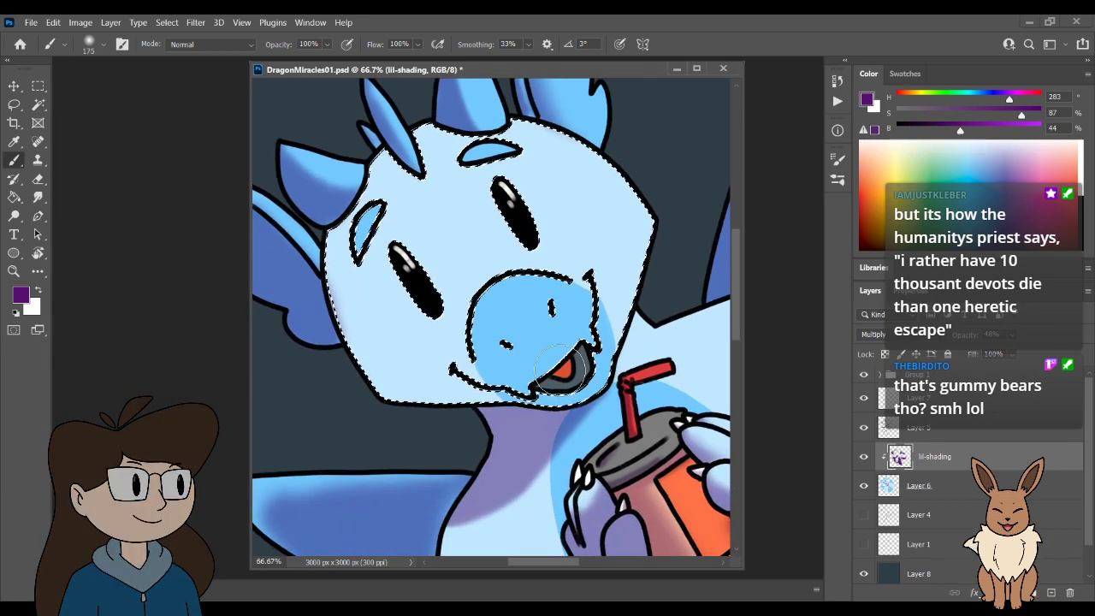
{"action": "key", "text": "ctrl+minus"}
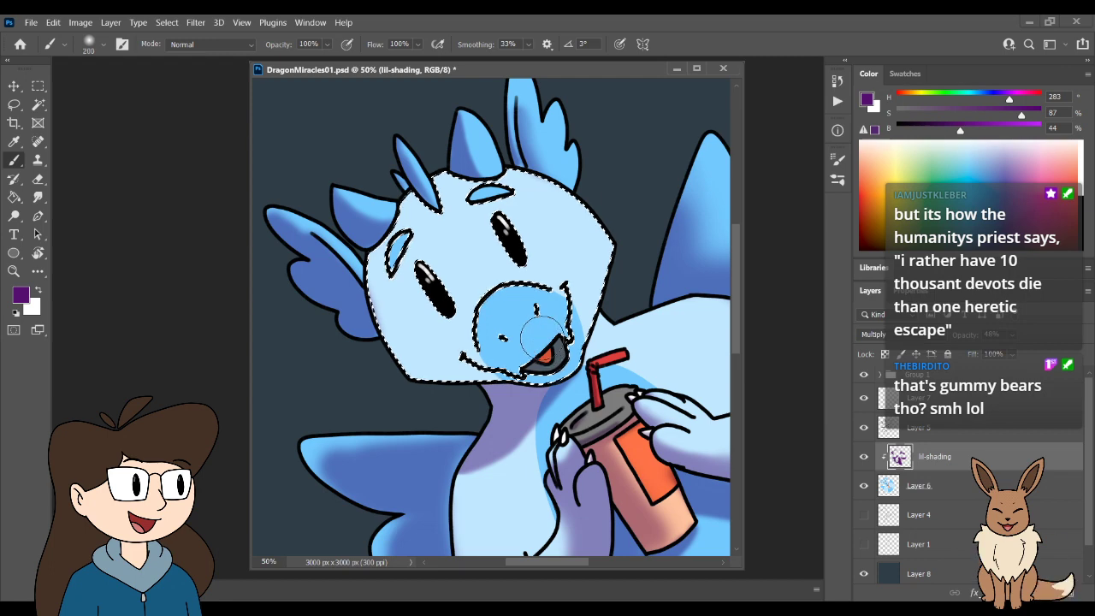
{"action": "left_click_drag", "start_coordinate": [376, 272], "coordinate": [392, 360]}
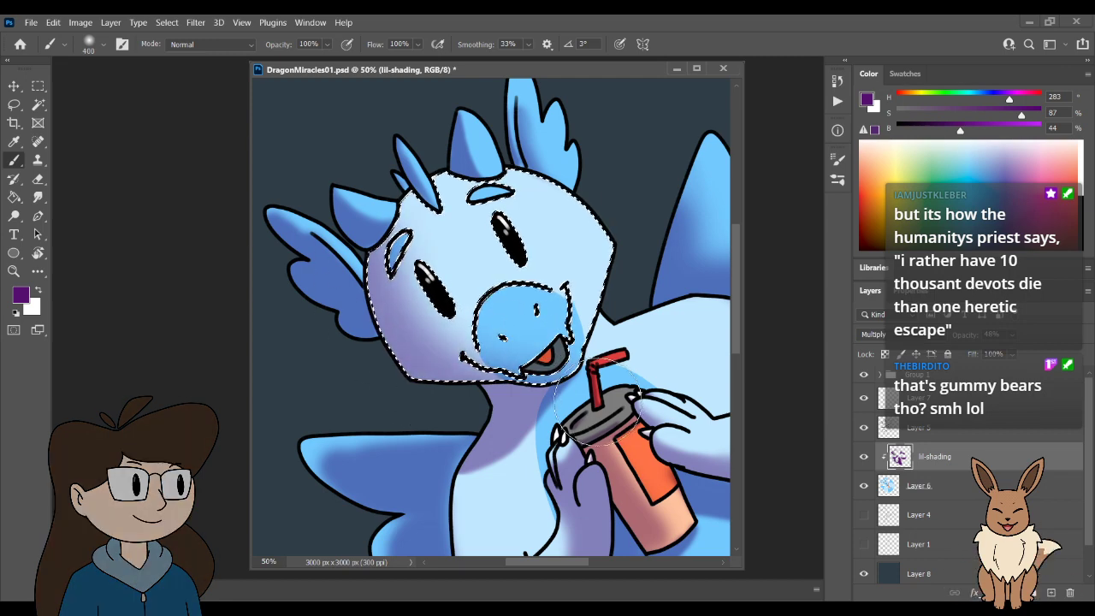
{"action": "key", "text": "ctrl+z"}
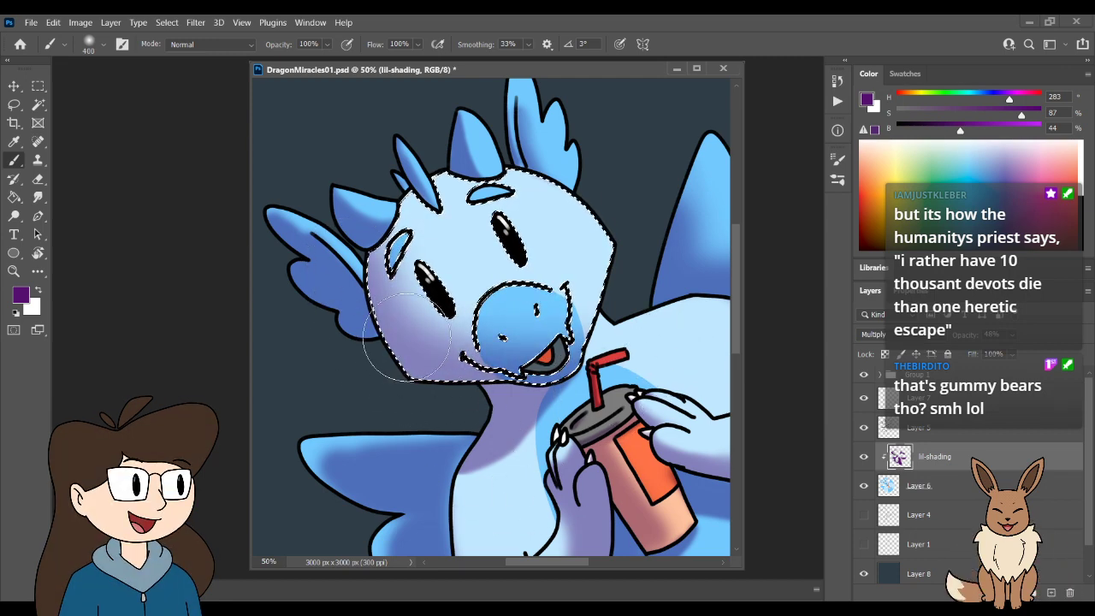
{"action": "left_click_drag", "start_coordinate": [318, 183], "coordinate": [539, 412]}
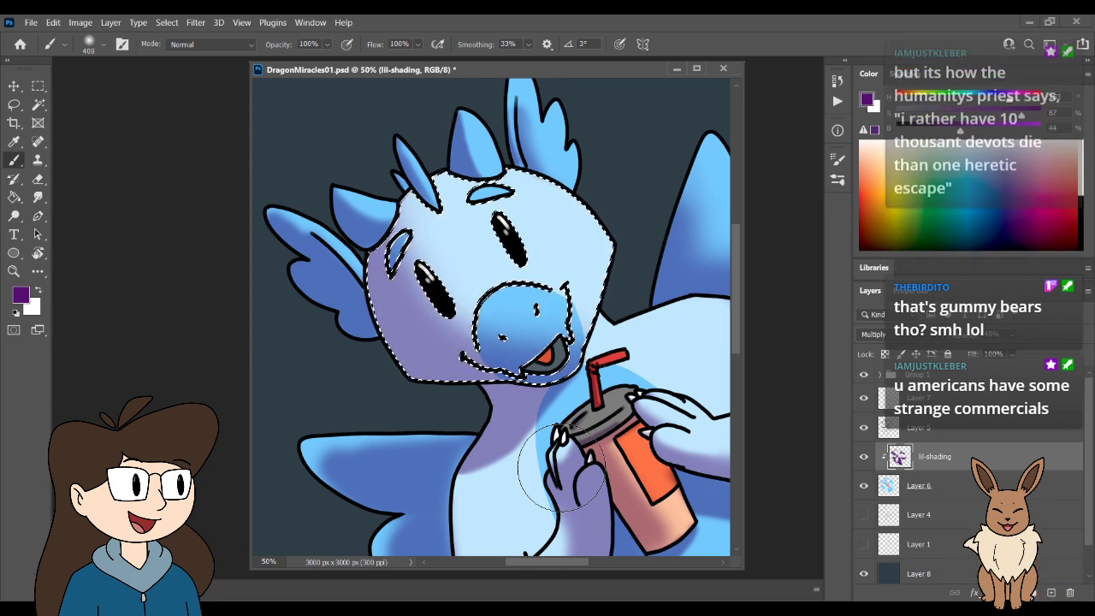
- Select the snout and lower jaw with the Magic Wand at tolerance 70, hiding the lil-shading layer only while selecting
{"action": "scroll", "coordinate": [561, 466], "scroll_direction": "down", "scroll_amount": 1}
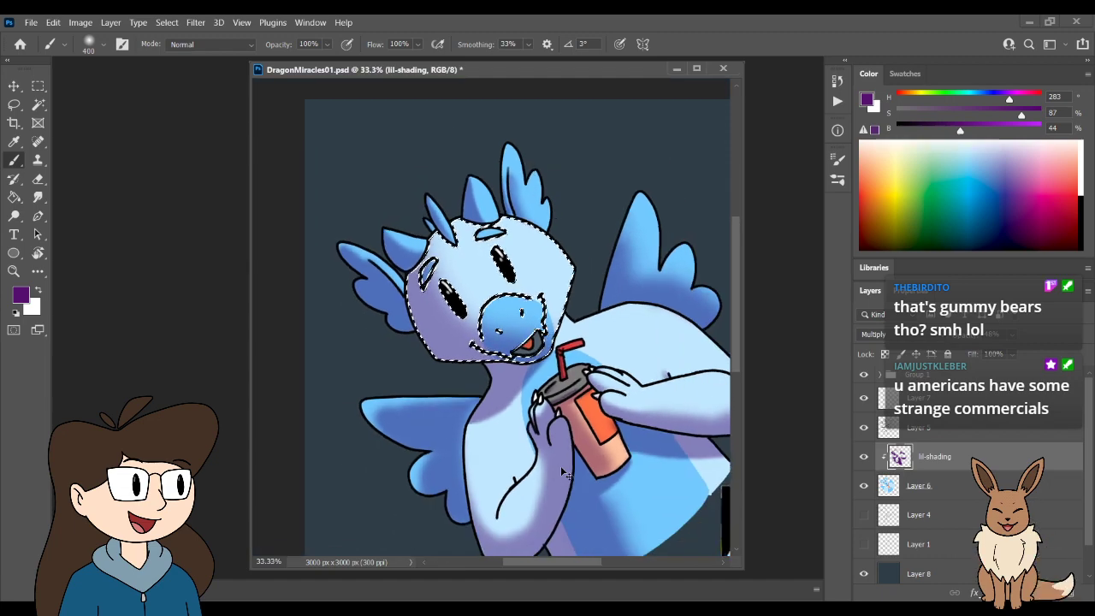
{"action": "scroll", "coordinate": [560, 466], "scroll_direction": "up", "scroll_amount": 2}
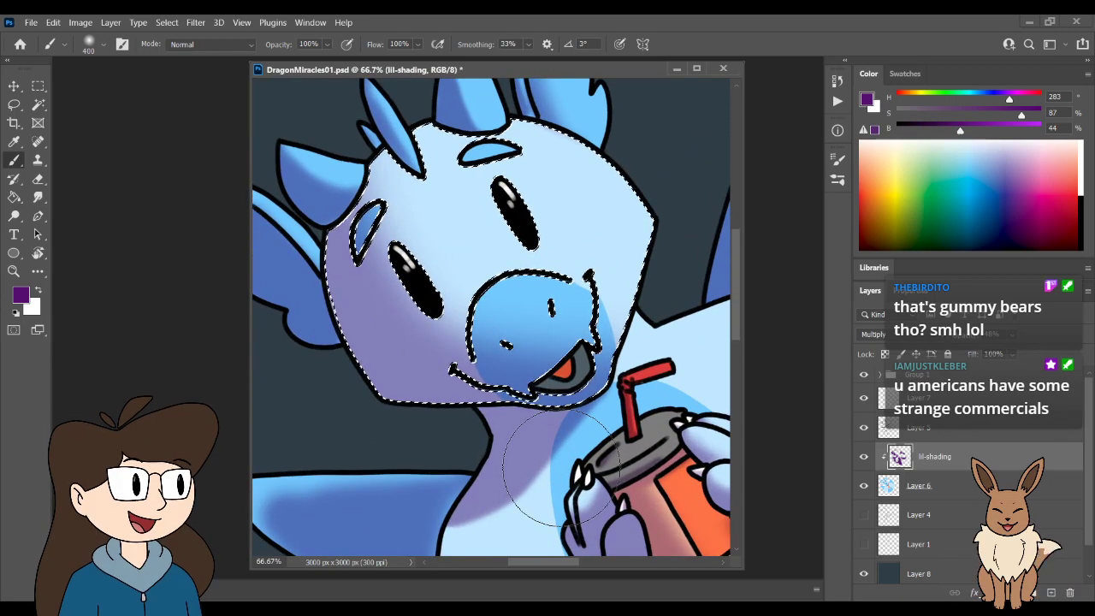
{"action": "key", "text": "w"}
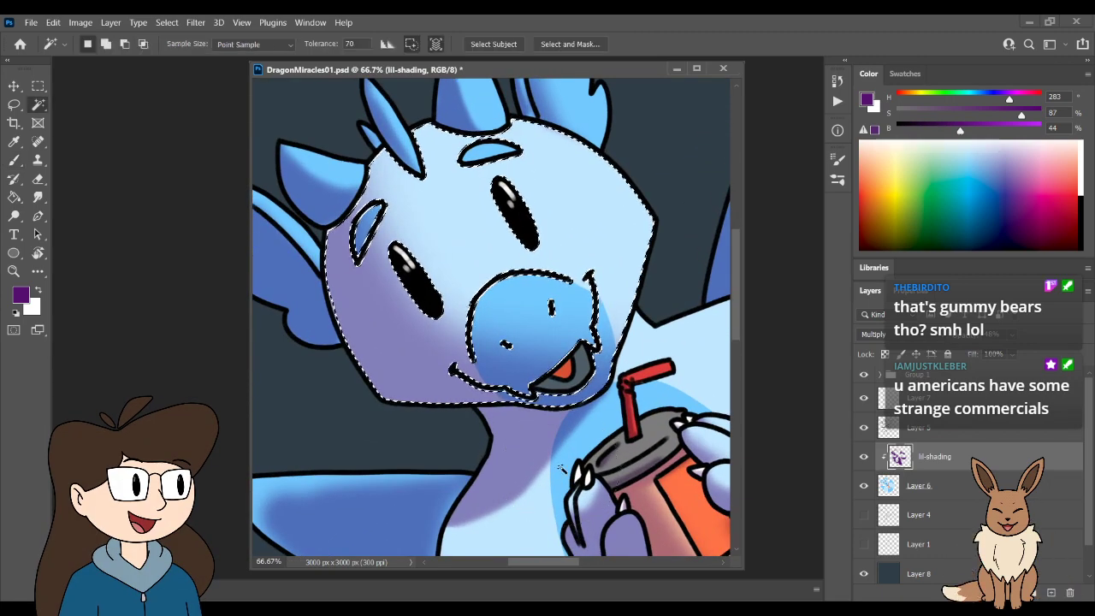
{"action": "left_click", "coordinate": [684, 193]}
{"action": "left_click", "coordinate": [527, 376]}
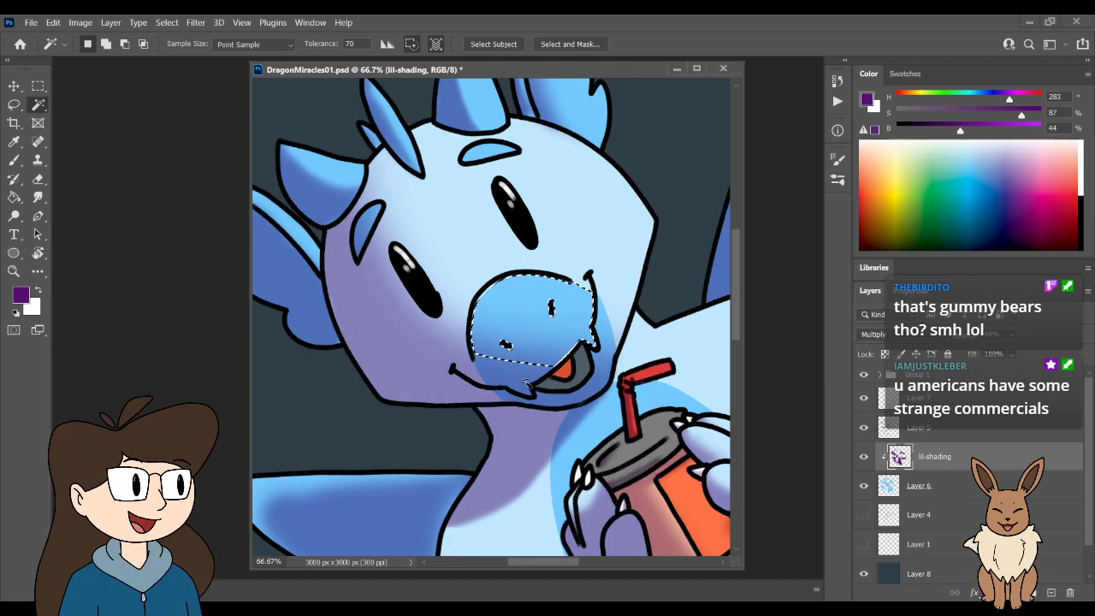
{"action": "key", "text": "ctrl+comma"}
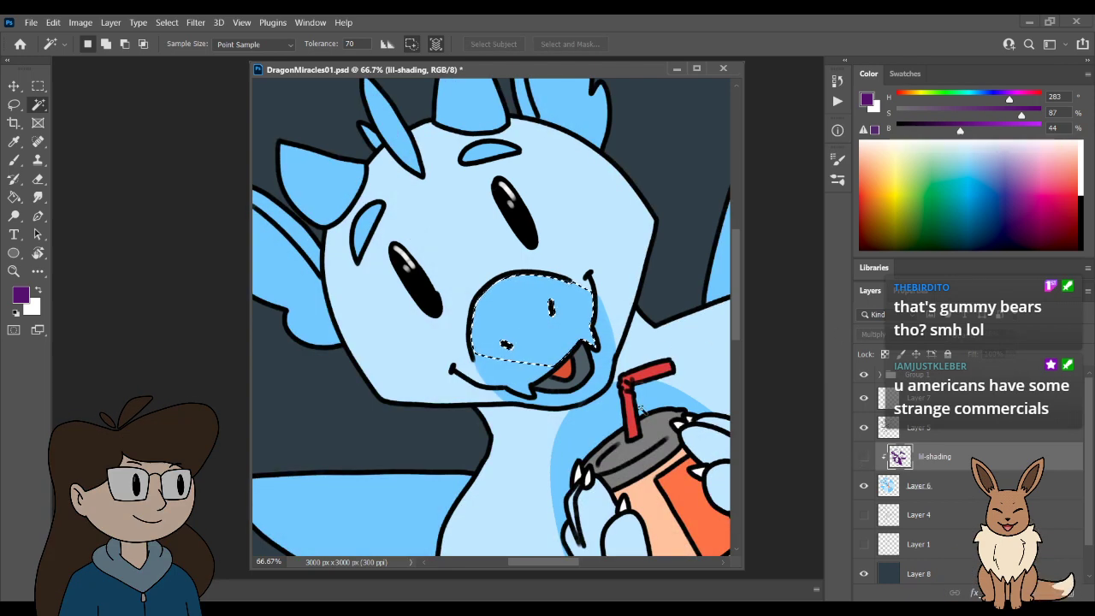
{"action": "key", "text": "ctrl+z"}
{"action": "left_click", "coordinate": [559, 331]}
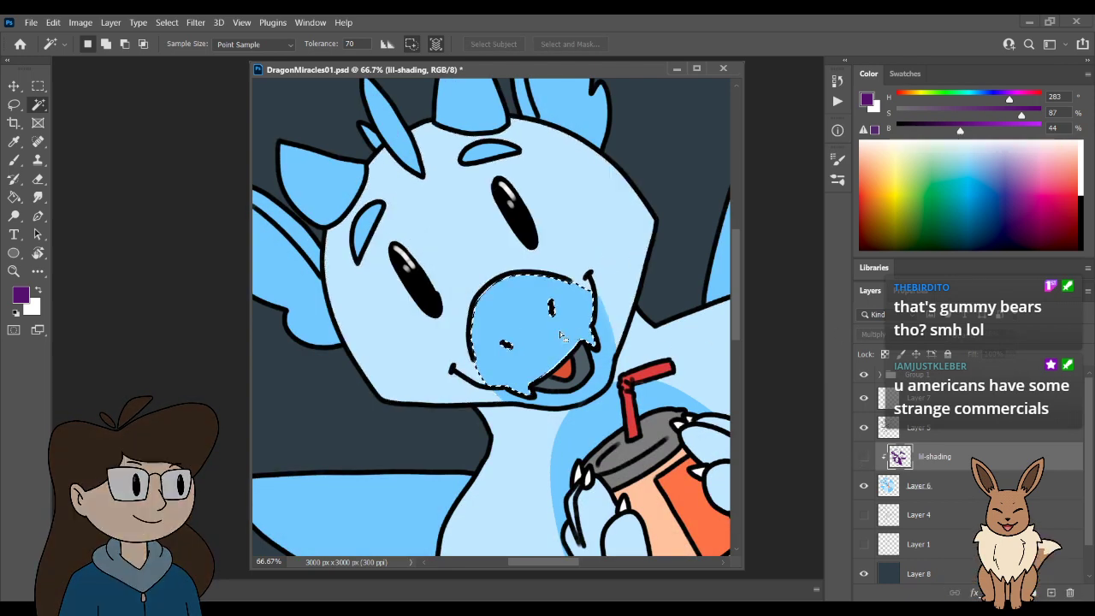
{"action": "left_click", "coordinate": [582, 398], "text": "shift"}
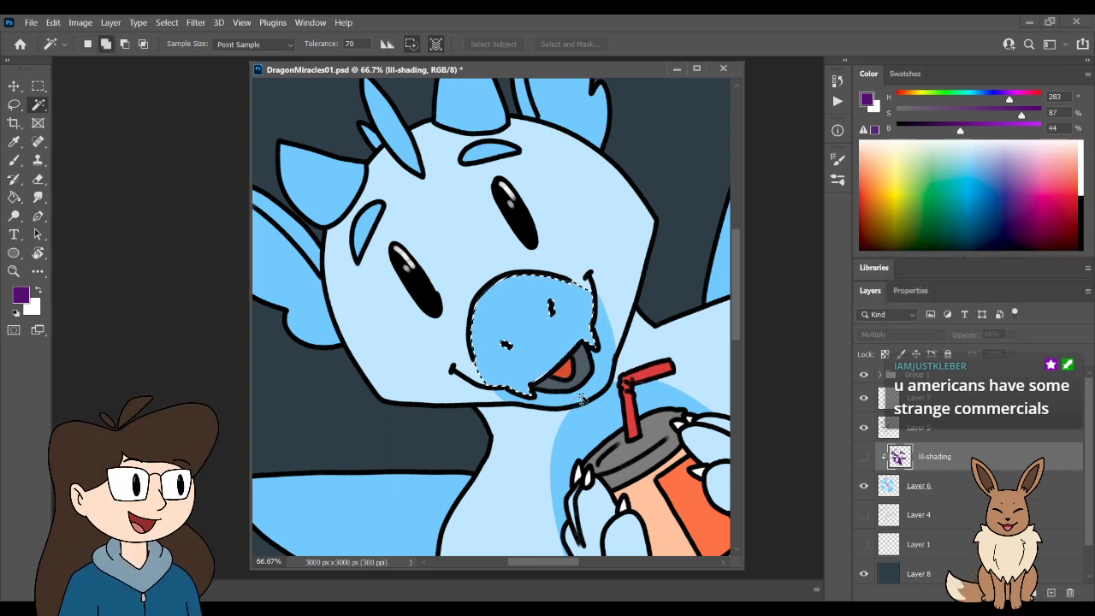
{"action": "left_click", "coordinate": [599, 377], "text": "shift"}
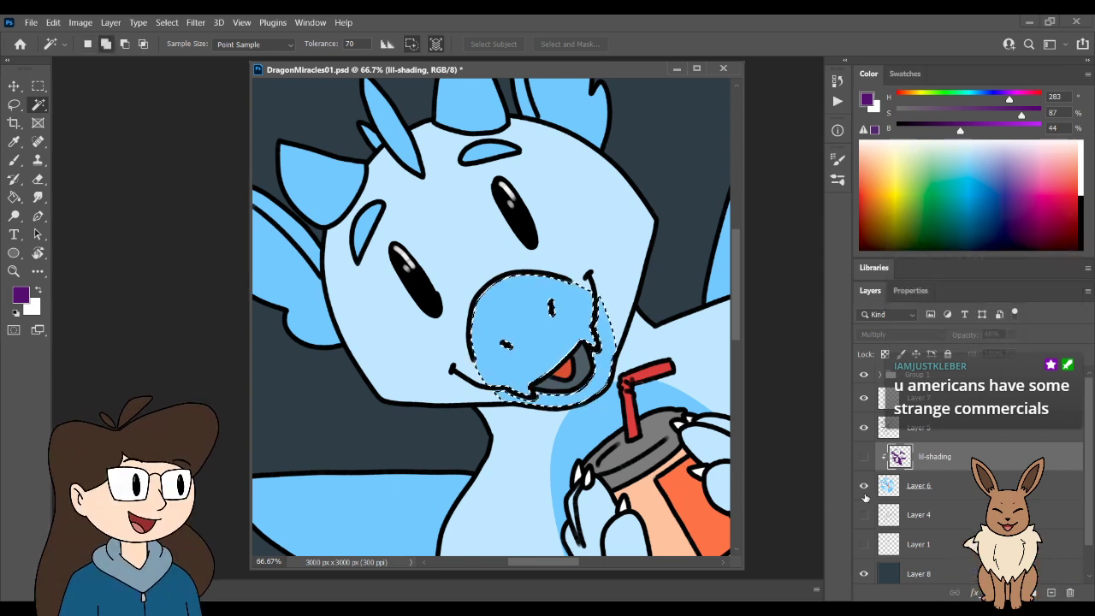
{"action": "left_click", "coordinate": [863, 456]}
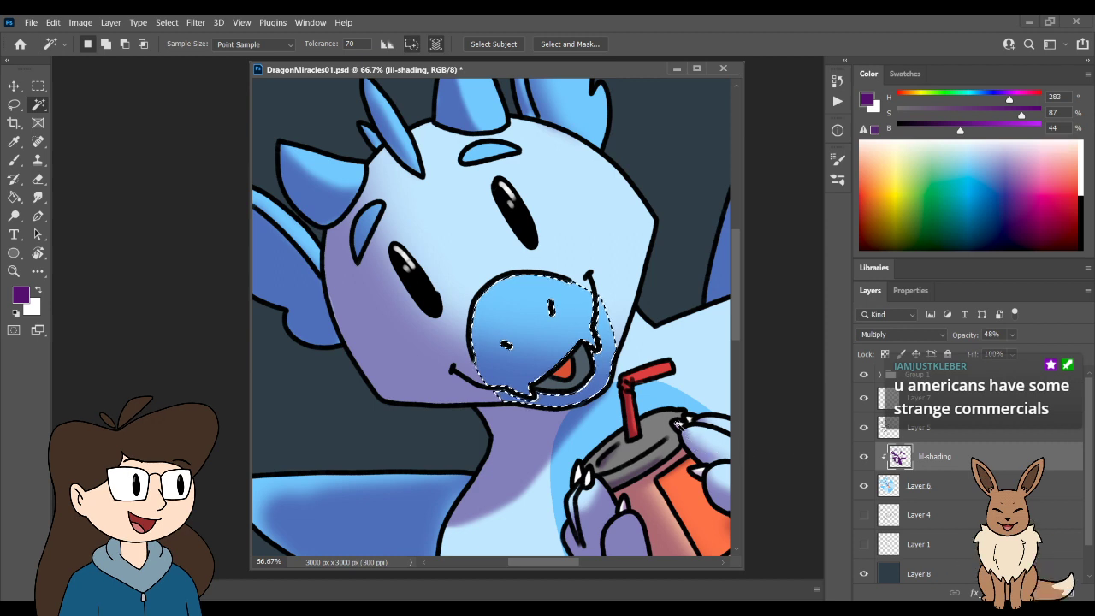
- Shade the left side of the snout and the lower jaw in dark purple with a soft size 200 brush
{"action": "key", "text": "b"}
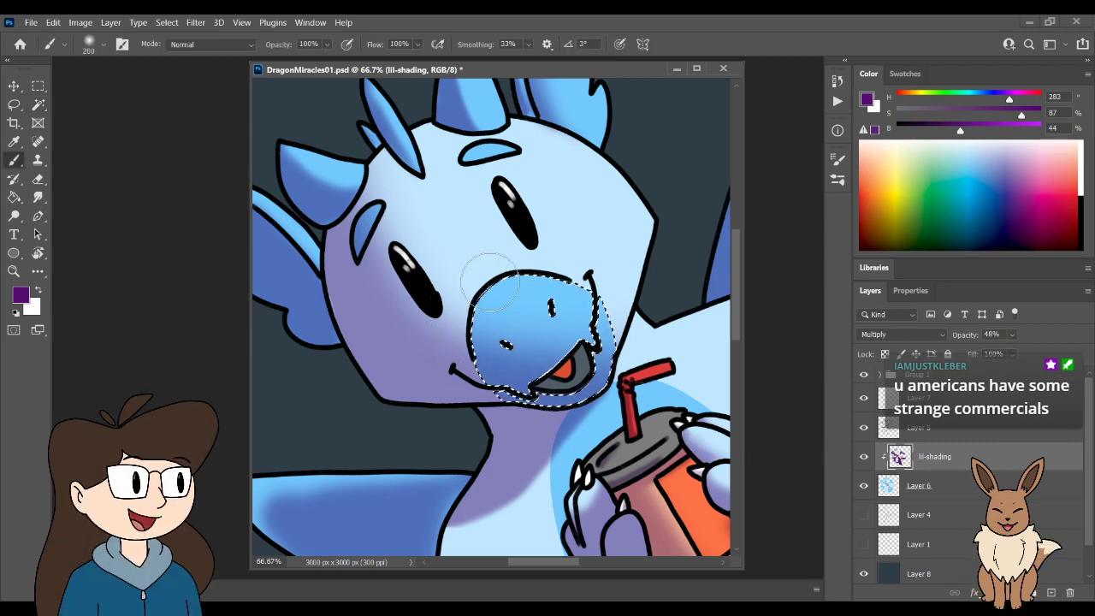
{"action": "mouse_move", "coordinate": [490, 282]}
{"action": "left_mouse_down"}
{"action": "mouse_move", "coordinate": [492, 351]}
{"action": "mouse_move", "coordinate": [495, 244]}
{"action": "mouse_move", "coordinate": [491, 359]}
{"action": "mouse_move", "coordinate": [548, 342]}
{"action": "mouse_move", "coordinate": [514, 299]}
{"action": "mouse_move", "coordinate": [556, 368]}
{"action": "left_mouse_up"}
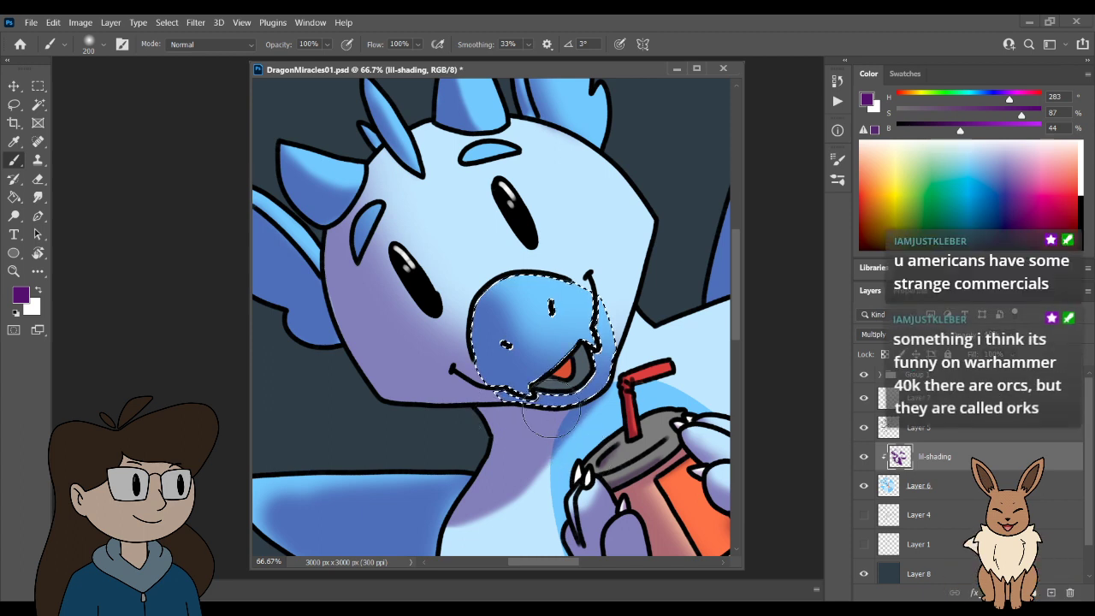
{"action": "mouse_move", "coordinate": [552, 418]}
{"action": "left_mouse_down"}
{"action": "mouse_move", "coordinate": [547, 360]}
{"action": "mouse_move", "coordinate": [530, 342]}
{"action": "mouse_move", "coordinate": [579, 413]}
{"action": "left_mouse_up"}
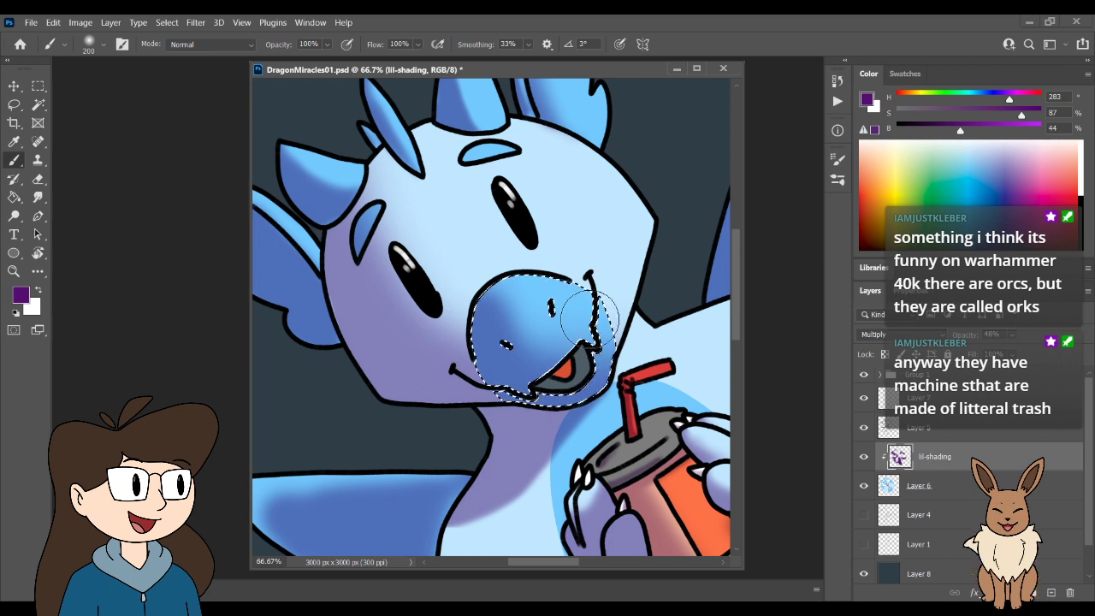
- Enlarge the soft eraser to size 100 and clear the snout and jaw selection
{"action": "key", "text": "e"}
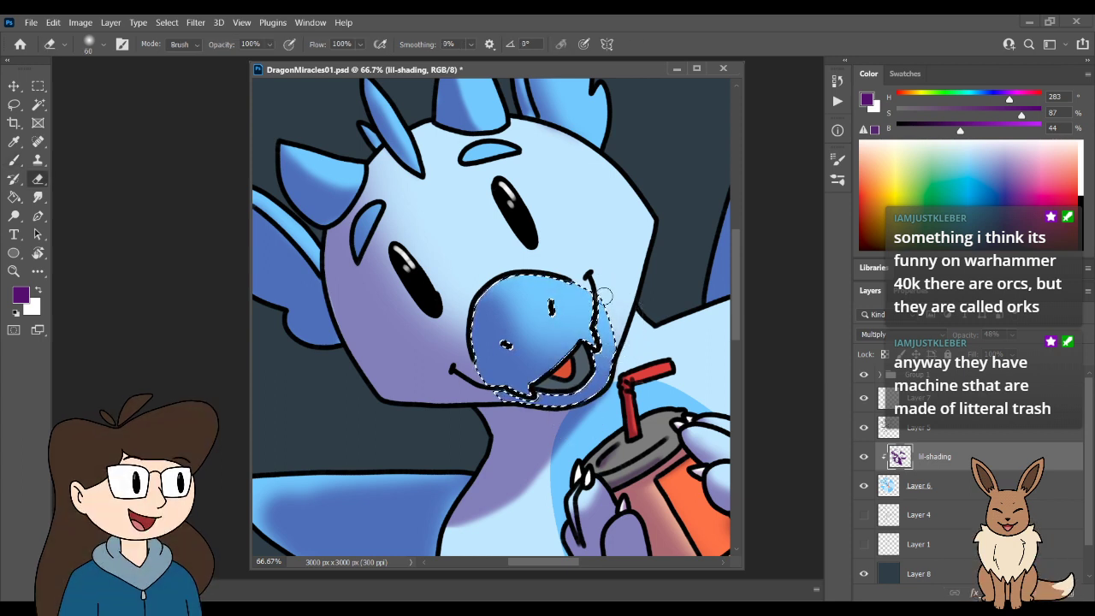
{"action": "key", "text": "bracketright"}
{"action": "key", "text": "bracketright"}
{"action": "key", "text": "bracketright"}
{"action": "key", "text": "bracketright"}
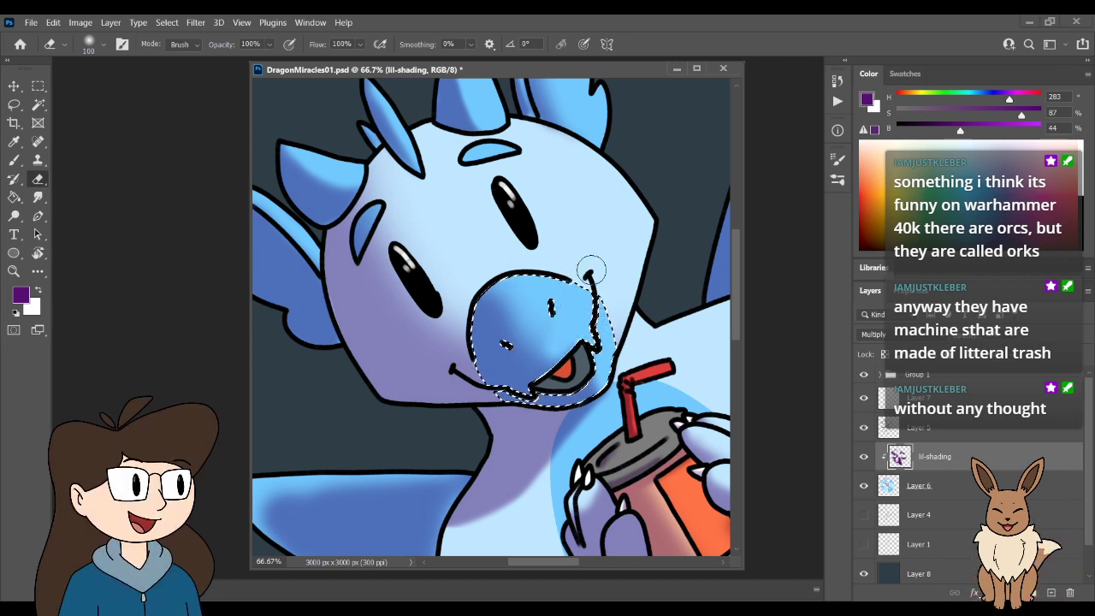
{"action": "key", "text": "l"}
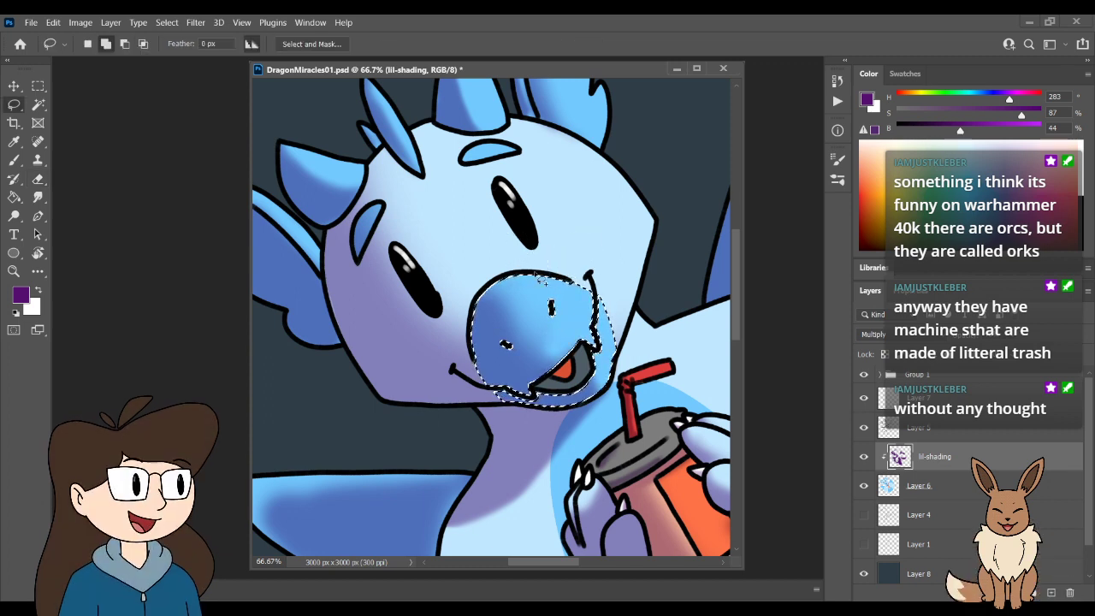
{"action": "left_click", "coordinate": [567, 395]}
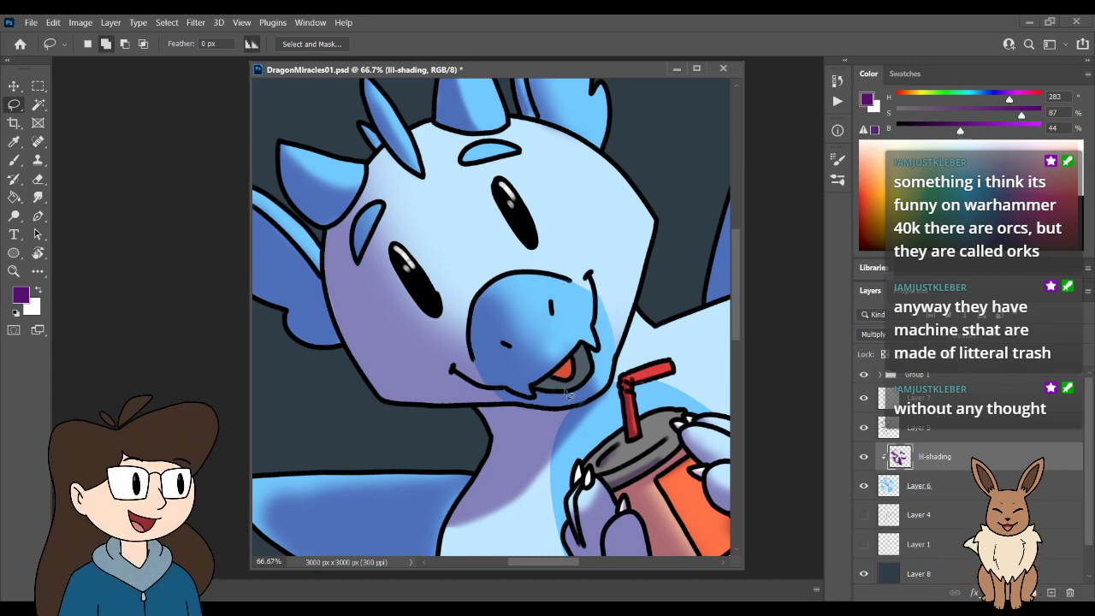
- Outline the inside of the open mouth with the Lasso and shade it dark purple with a size 200 brush
{"action": "key", "text": "ctrl+plus"}
{"action": "key", "text": "ctrl+plus"}
{"action": "left_click_drag", "start_coordinate": [631, 465], "coordinate": [483, 298]}
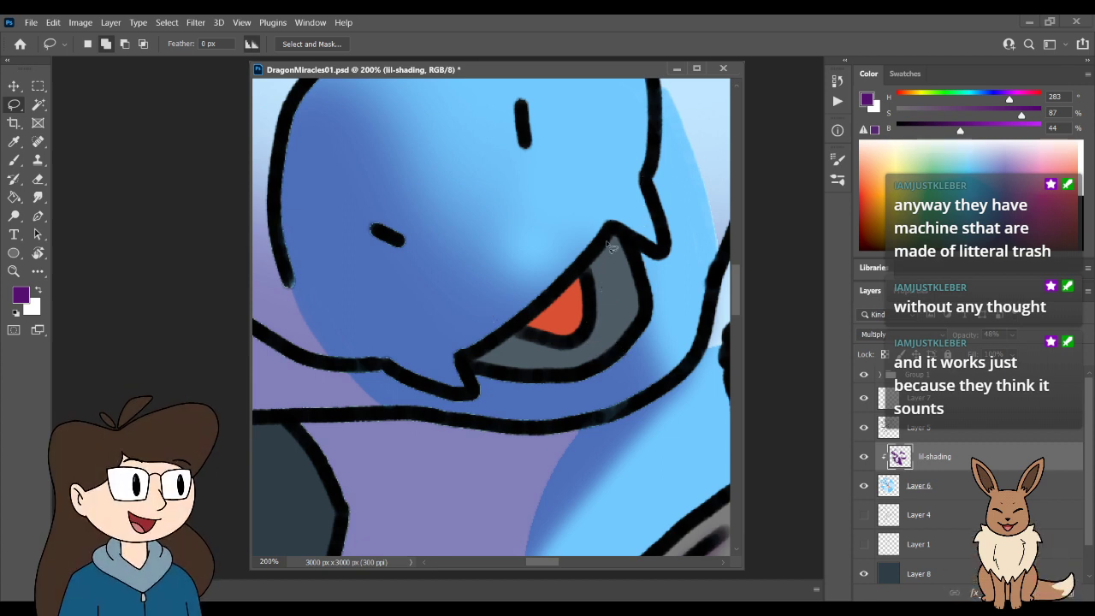
{"action": "mouse_move", "coordinate": [556, 295]}
{"action": "left_mouse_down"}
{"action": "mouse_move", "coordinate": [470, 363]}
{"action": "mouse_move", "coordinate": [564, 379]}
{"action": "mouse_move", "coordinate": [626, 352]}
{"action": "mouse_move", "coordinate": [649, 316]}
{"action": "mouse_move", "coordinate": [646, 278]}
{"action": "mouse_move", "coordinate": [630, 242]}
{"action": "mouse_move", "coordinate": [610, 236]}
{"action": "left_mouse_up"}
{"action": "key", "text": "b"}
{"action": "mouse_move", "coordinate": [505, 305]}
{"action": "left_mouse_down"}
{"action": "mouse_move", "coordinate": [476, 331]}
{"action": "mouse_move", "coordinate": [554, 409]}
{"action": "left_mouse_up"}
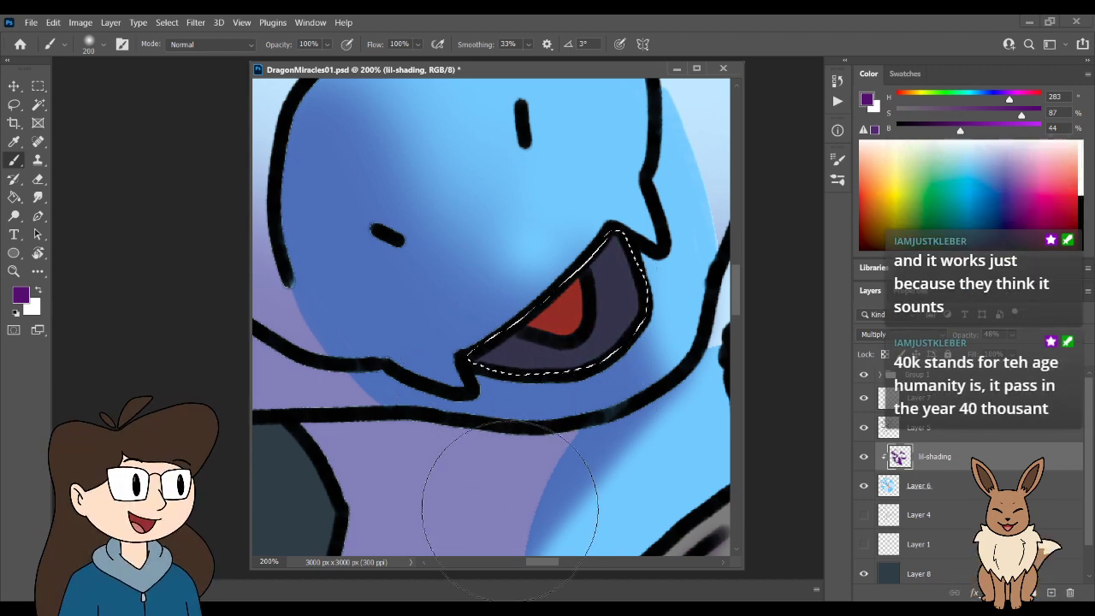
{"action": "key", "text": "ctrl+minus"}
{"action": "key", "text": "ctrl+minus"}
{"action": "key", "text": "l"}
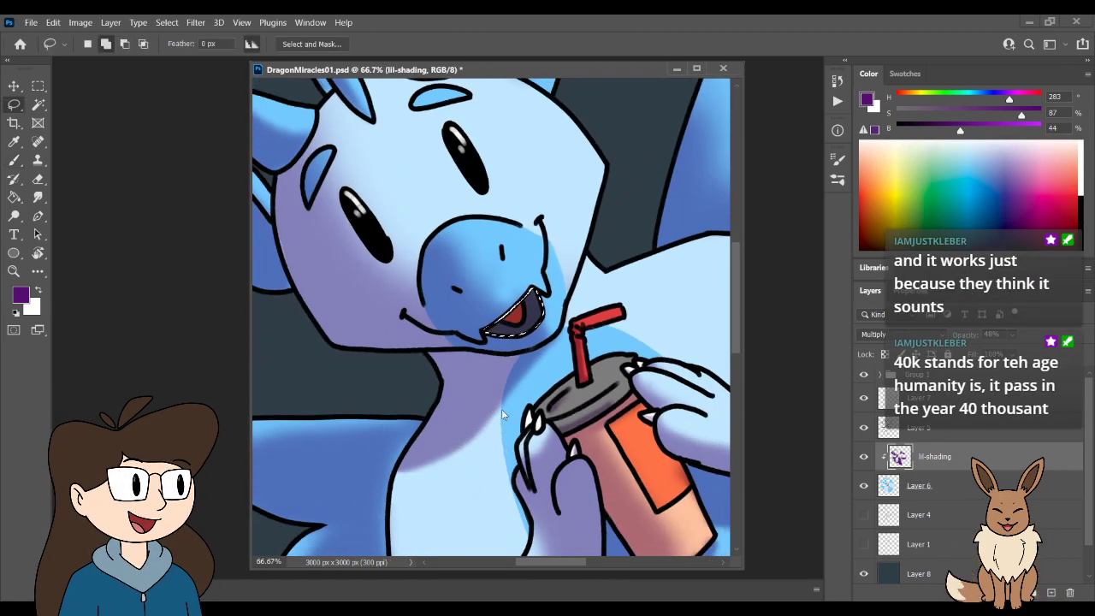
- Examine the shading on the face, body and cup, both close up and across the whole drawing
{"action": "key", "text": "ctrl+minus"}
{"action": "key", "text": "ctrl+minus"}
{"action": "key", "text": "ctrl+minus"}
{"action": "key", "text": "ctrl+minus"}
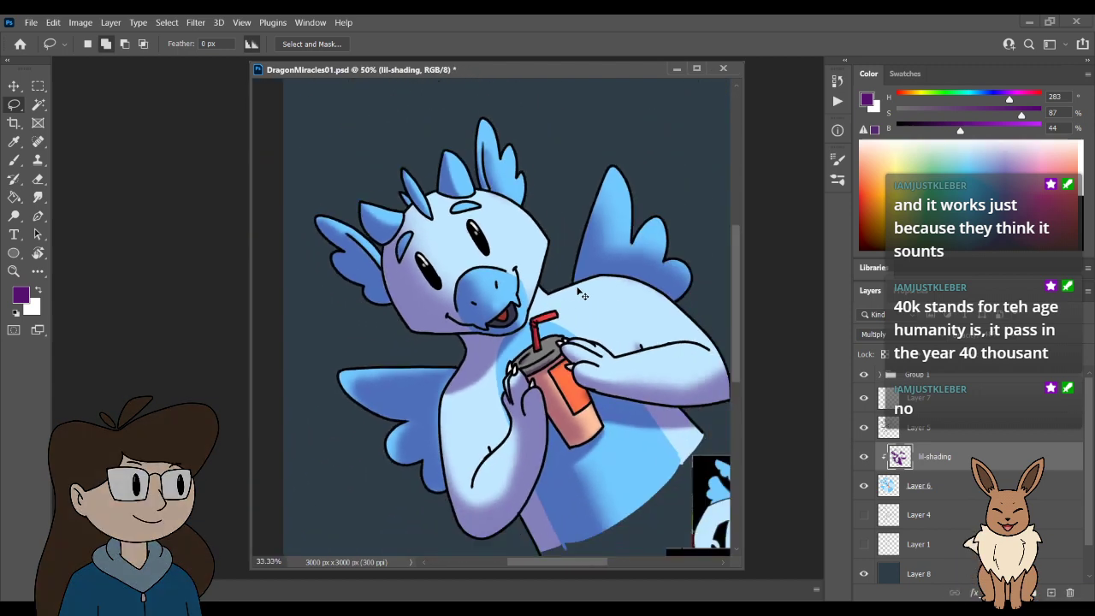
{"action": "key", "text": "ctrl+plus"}
{"action": "key", "text": "ctrl+plus"}
{"action": "key", "text": "ctrl+plus"}
{"action": "key", "text": "ctrl+plus"}
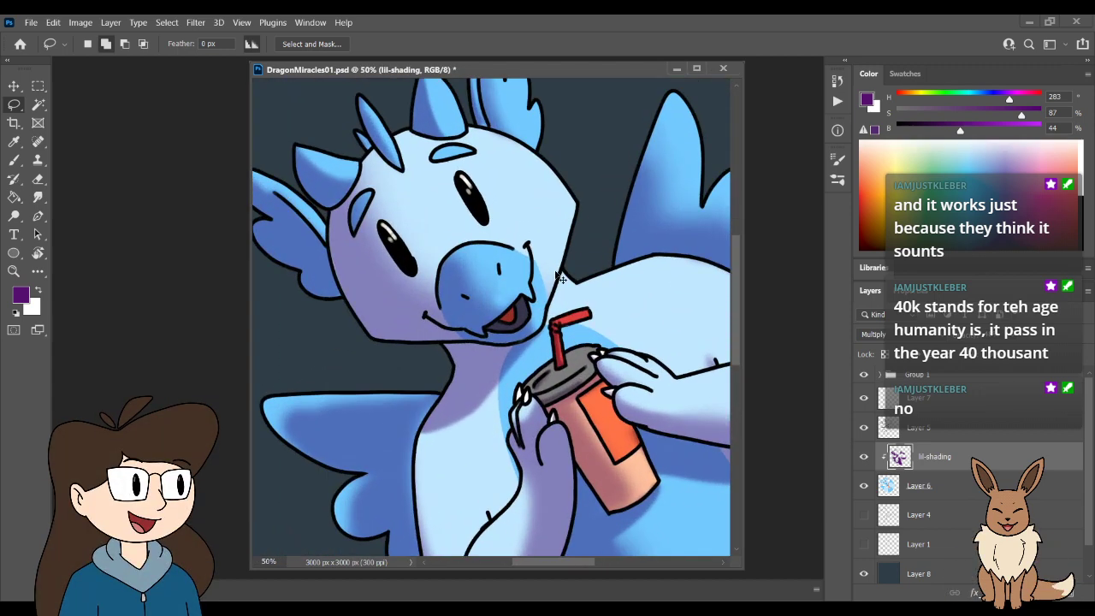
{"action": "key", "text": "e"}
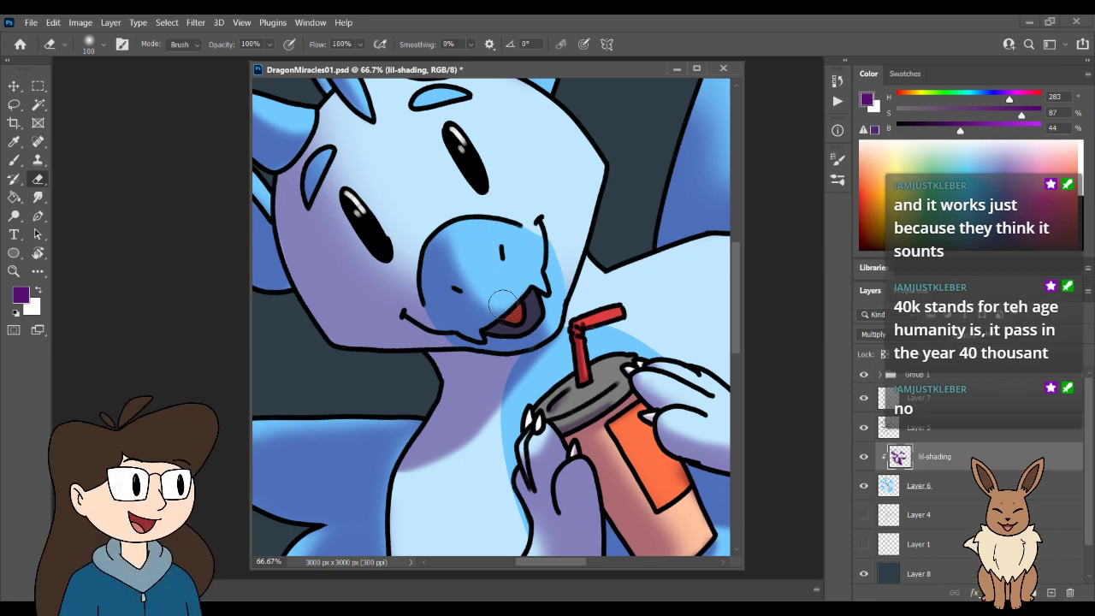
{"action": "key", "text": "ctrl+minus"}
{"action": "key", "text": "ctrl+minus"}
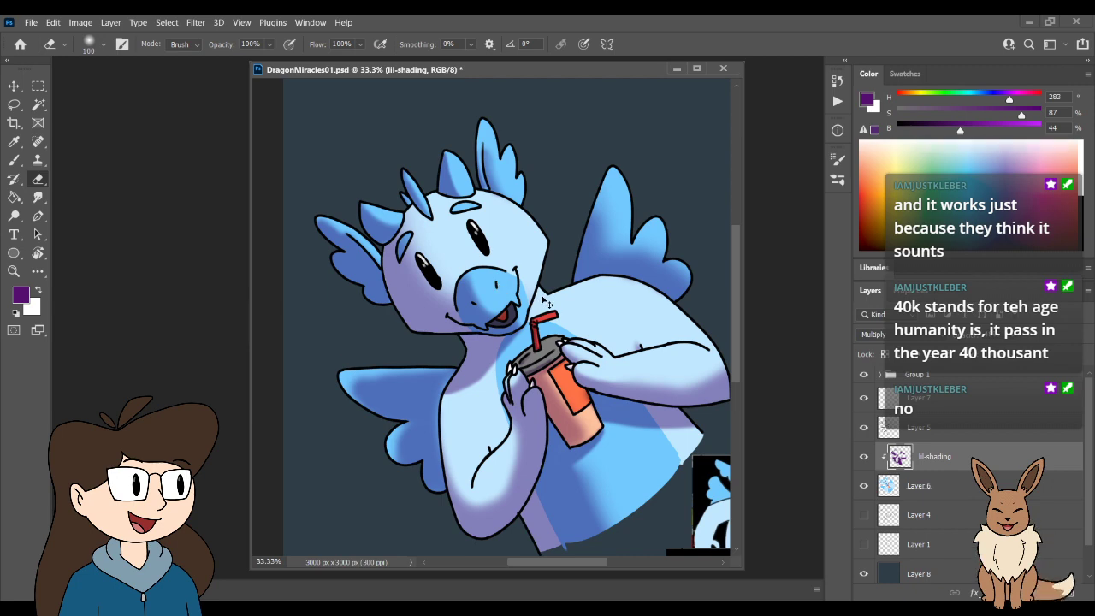
- Lasso a cast shadow below the top horn on the forehead, fill it with dark purple using a size 200 brush, and deselect
{"action": "scroll", "coordinate": [513, 274], "scroll_direction": "up", "scroll_amount": 2}
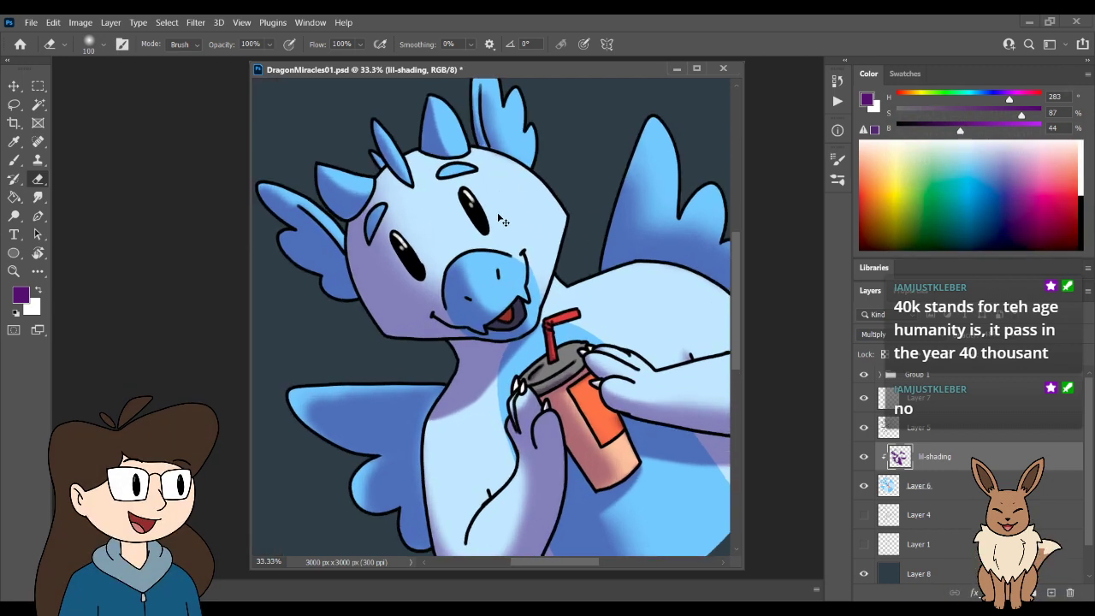
{"action": "scroll", "coordinate": [503, 221], "scroll_direction": "up", "scroll_amount": 2}
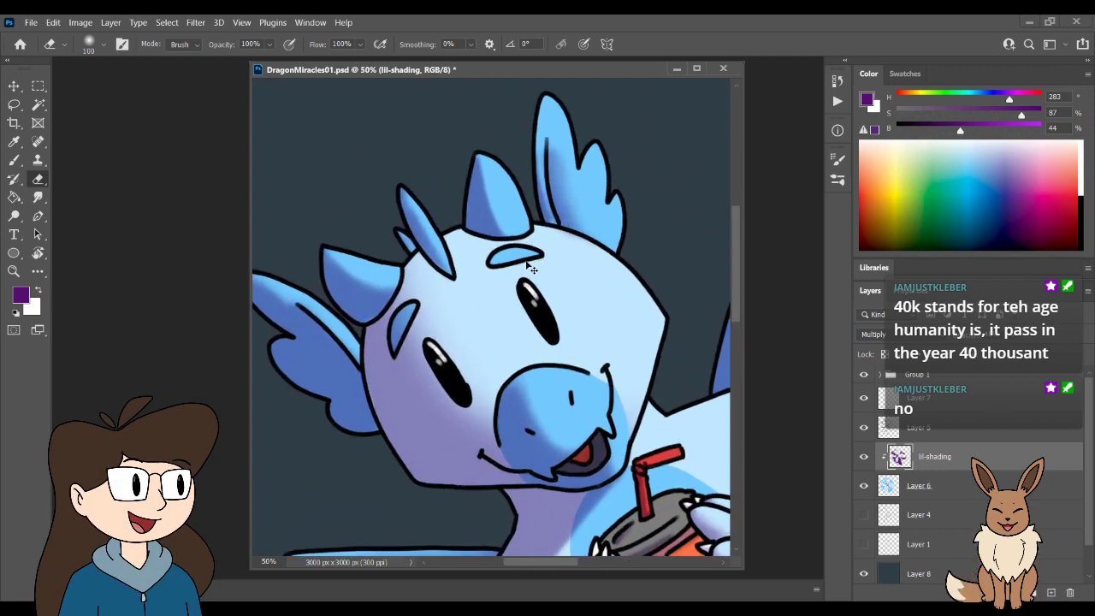
{"action": "scroll", "coordinate": [530, 268], "scroll_direction": "up", "scroll_amount": 2}
{"action": "scroll", "coordinate": [530, 268], "scroll_direction": "up", "scroll_amount": 2}
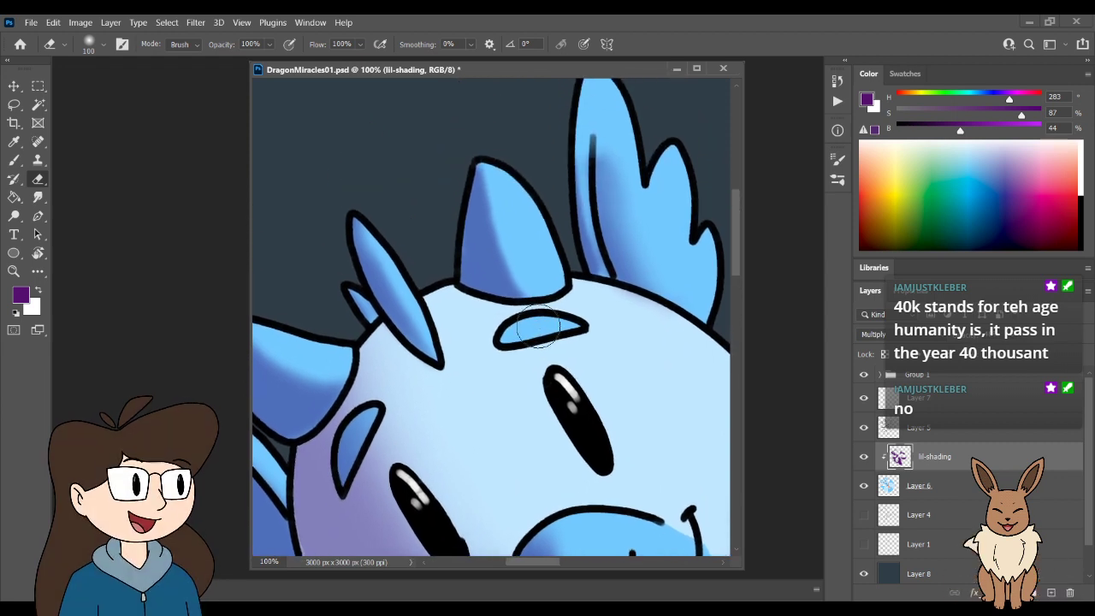
{"action": "key", "text": "l"}
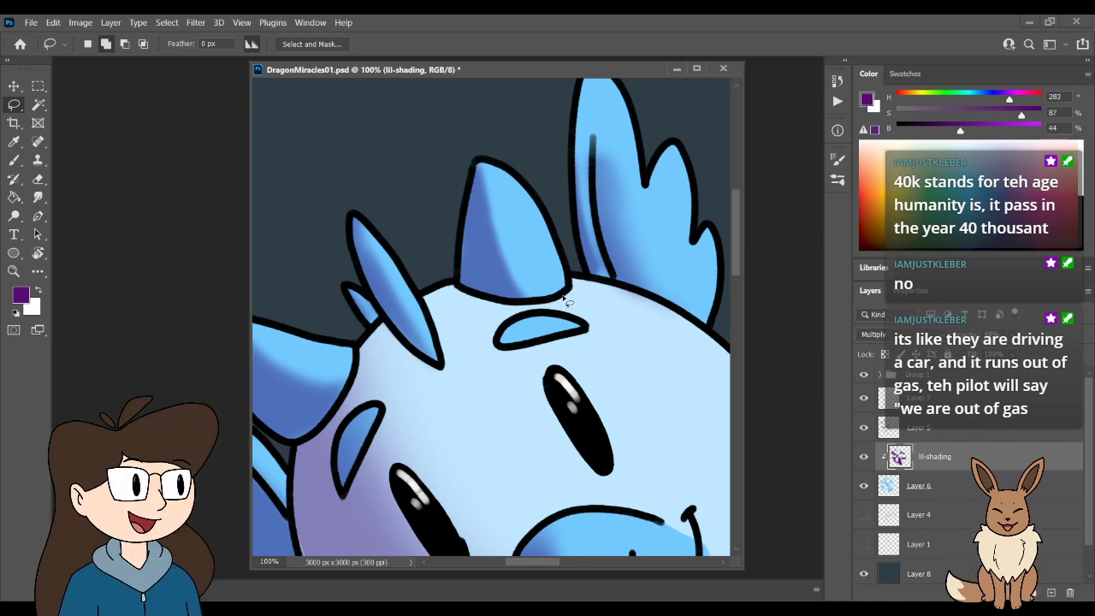
{"action": "mouse_move", "coordinate": [561, 298]}
{"action": "left_mouse_down"}
{"action": "mouse_move", "coordinate": [442, 341]}
{"action": "mouse_move", "coordinate": [422, 289]}
{"action": "mouse_move", "coordinate": [438, 277]}
{"action": "mouse_move", "coordinate": [532, 308]}
{"action": "mouse_move", "coordinate": [557, 302]}
{"action": "mouse_move", "coordinate": [547, 289]}
{"action": "mouse_move", "coordinate": [481, 354]}
{"action": "mouse_move", "coordinate": [428, 299]}
{"action": "left_mouse_up"}
{"action": "key", "text": "b"}
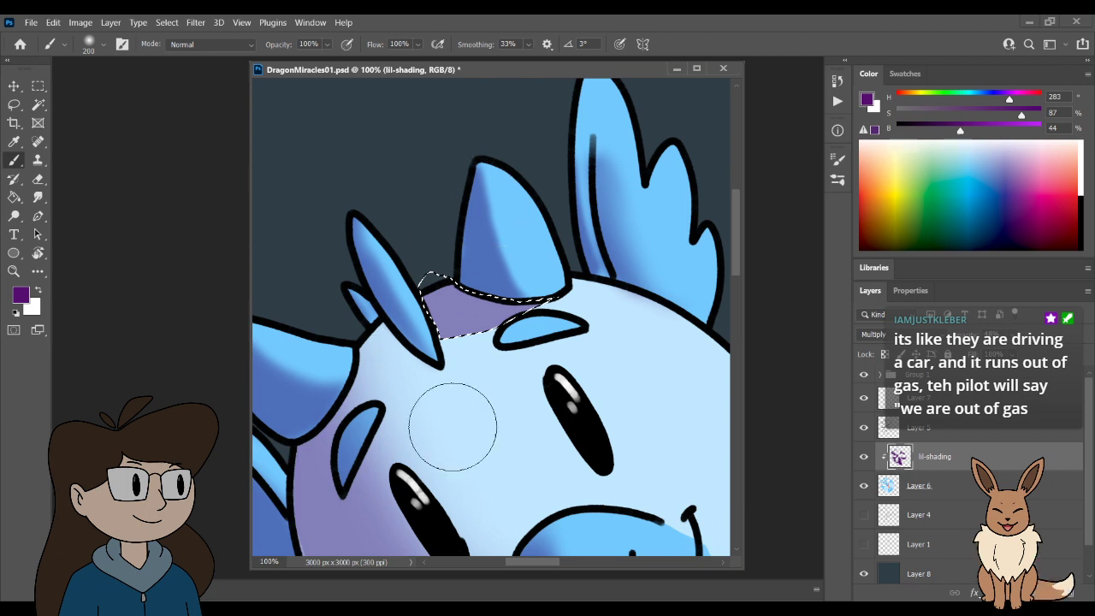
{"action": "key", "text": "l"}
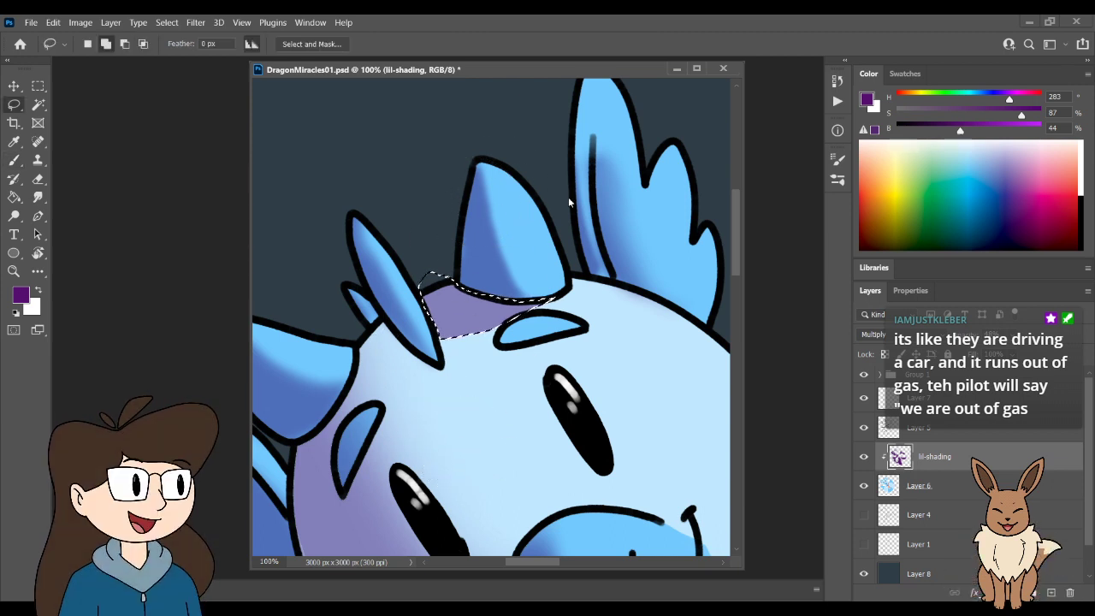
{"action": "key", "text": "ctrl+d"}
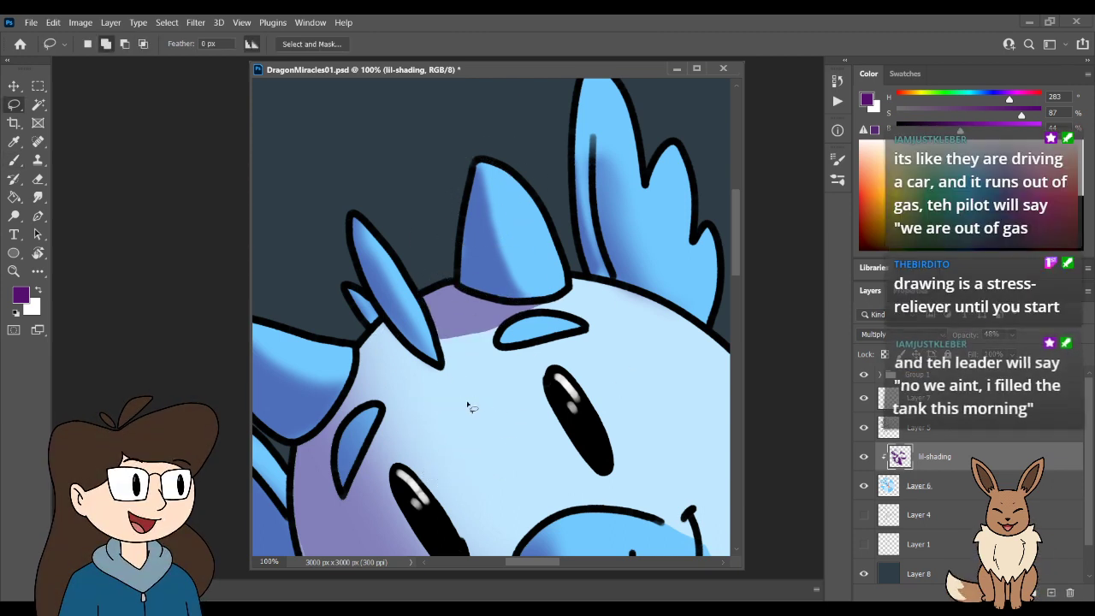
- Lasso a cast shadow between the narrow spike, left horn and left eyebrow, fill it with dark purple at brush size 200, and deselect
{"action": "left_click_drag", "start_coordinate": [428, 381], "coordinate": [467, 352]}
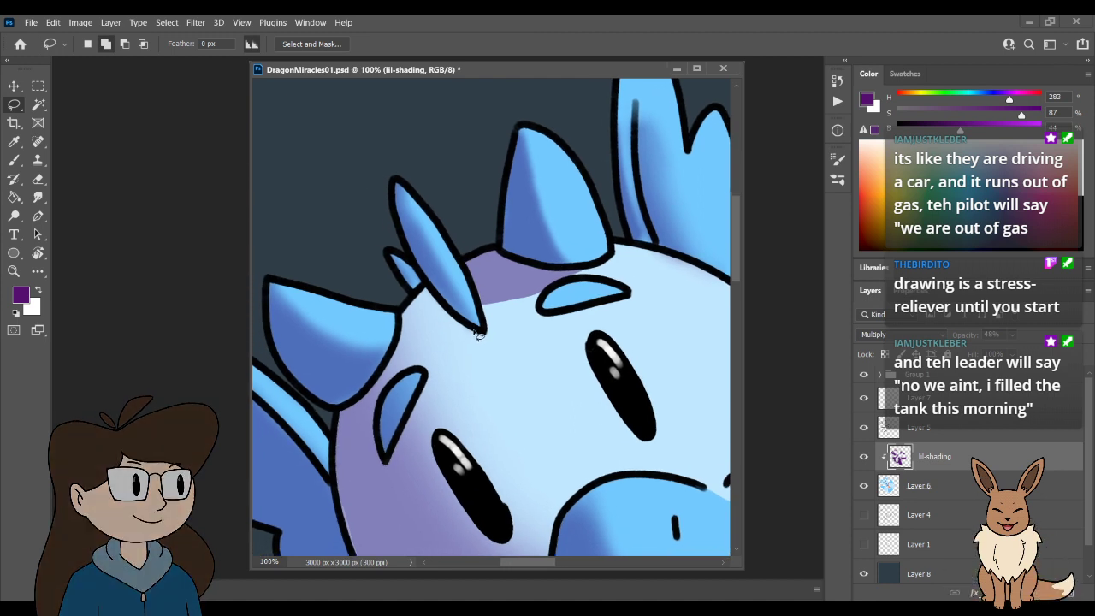
{"action": "mouse_move", "coordinate": [414, 382]}
{"action": "left_mouse_down"}
{"action": "mouse_move", "coordinate": [378, 388]}
{"action": "mouse_move", "coordinate": [388, 361]}
{"action": "left_mouse_up"}
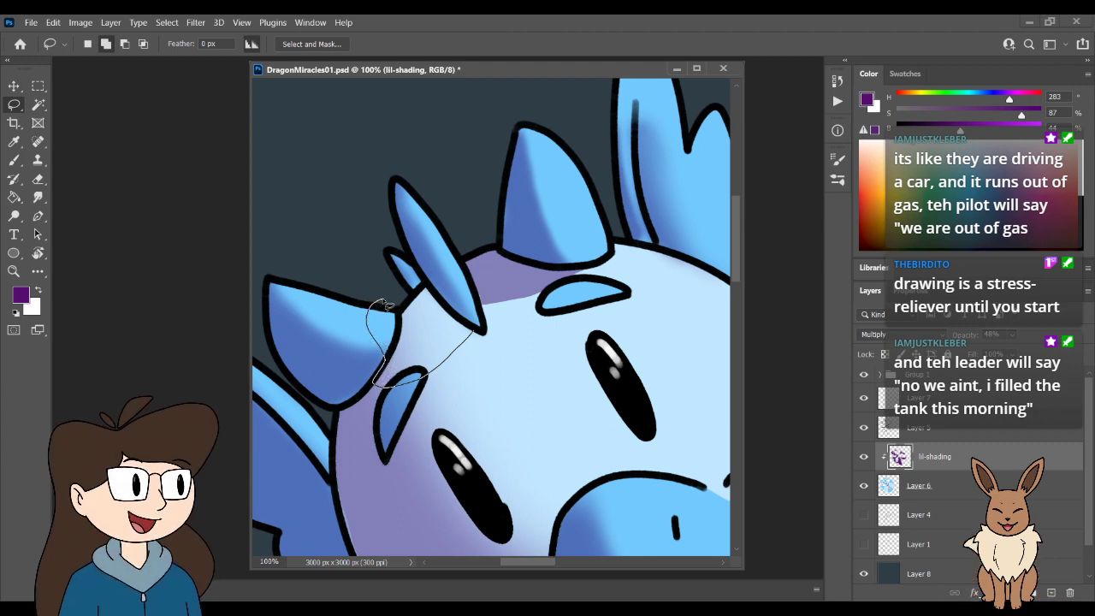
{"action": "mouse_move", "coordinate": [409, 301]}
{"action": "left_mouse_down"}
{"action": "mouse_move", "coordinate": [483, 334]}
{"action": "mouse_move", "coordinate": [454, 303]}
{"action": "mouse_move", "coordinate": [444, 259]}
{"action": "mouse_move", "coordinate": [387, 367]}
{"action": "left_mouse_up"}
{"action": "key", "text": "b"}
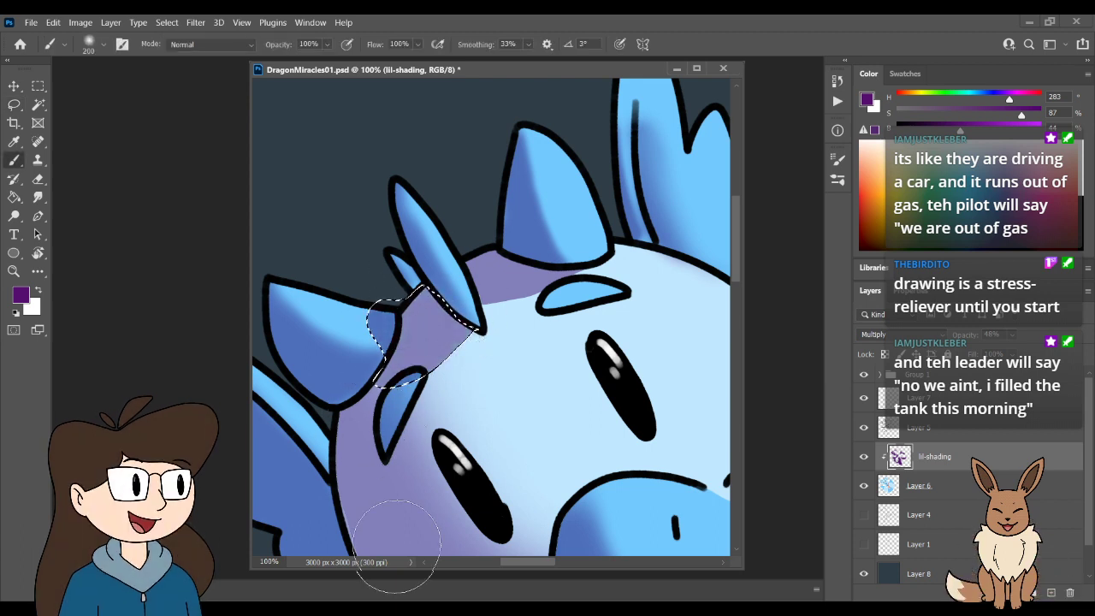
{"action": "key", "text": "l"}
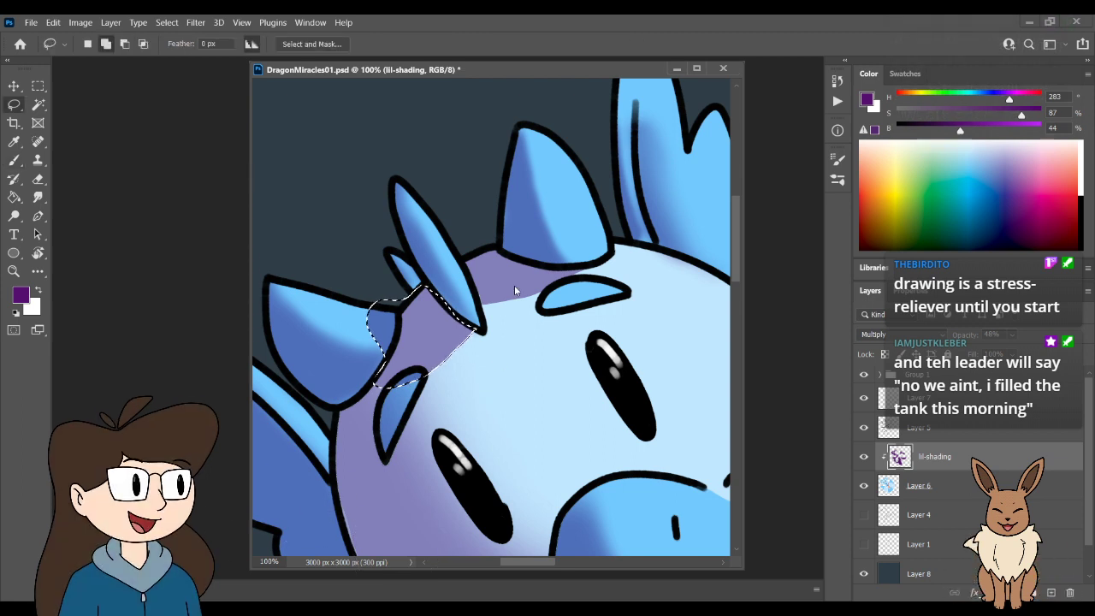
{"action": "key", "text": "ctrl+d"}
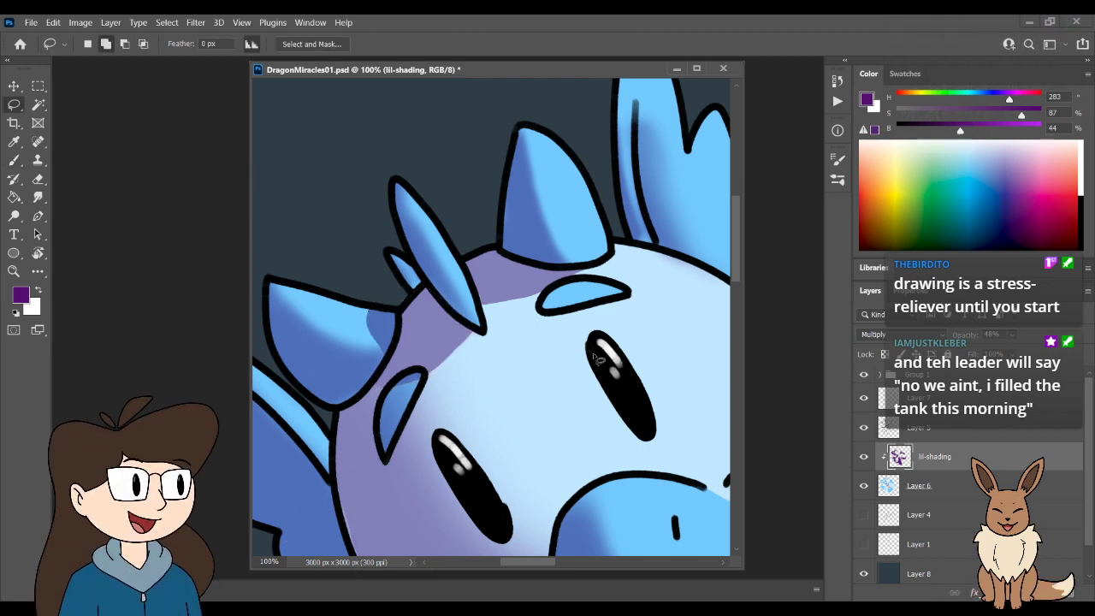
- Lasso a shadow across the lower neck and shoulder beside the left wing, fill it with dark purple at brush size 200, and deselect
{"action": "key", "text": "ctrl+minus"}
{"action": "key", "text": "ctrl+minus"}
{"action": "key", "text": "ctrl+minus"}
{"action": "key", "text": "ctrl+minus"}
{"action": "key", "text": "ctrl+minus"}
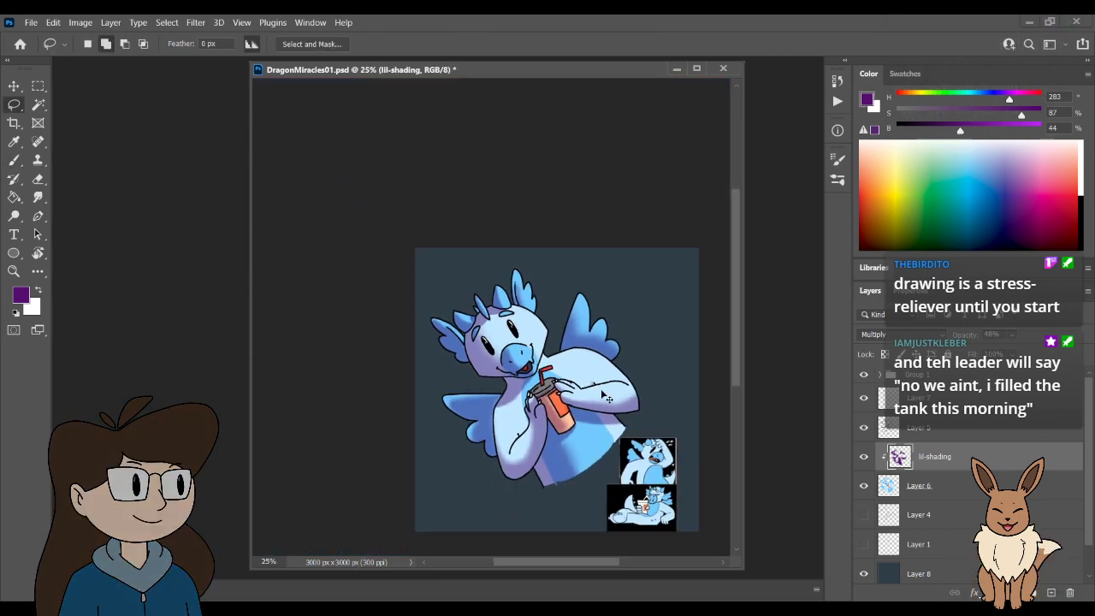
{"action": "key", "text": "ctrl+plus"}
{"action": "key", "text": "ctrl+plus"}
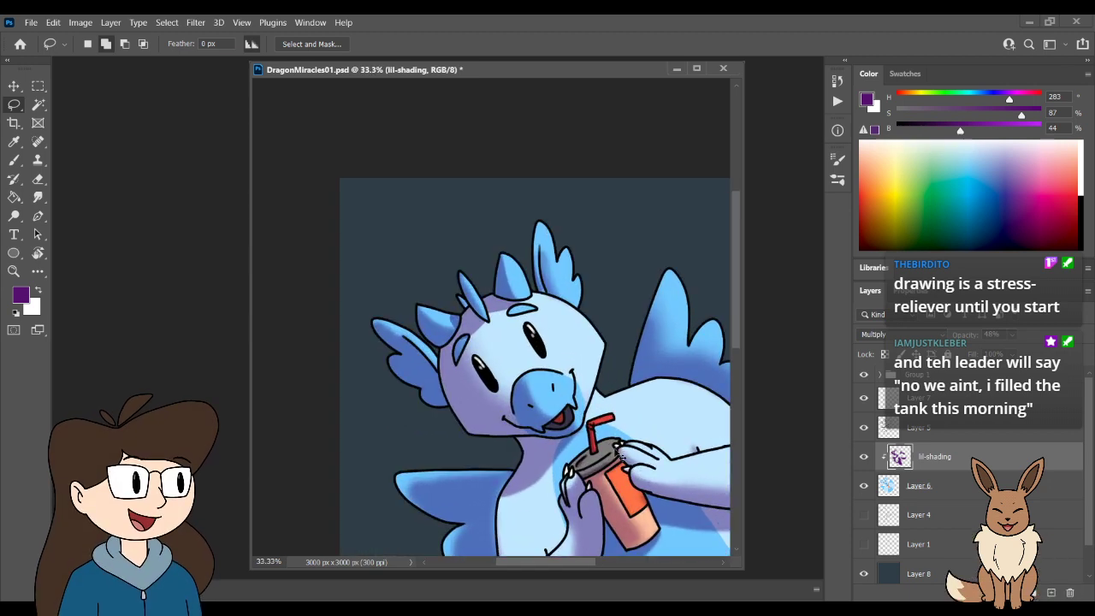
{"action": "key", "text": "ctrl+plus"}
{"action": "left_click_drag", "start_coordinate": [597, 488], "coordinate": [598, 410]}
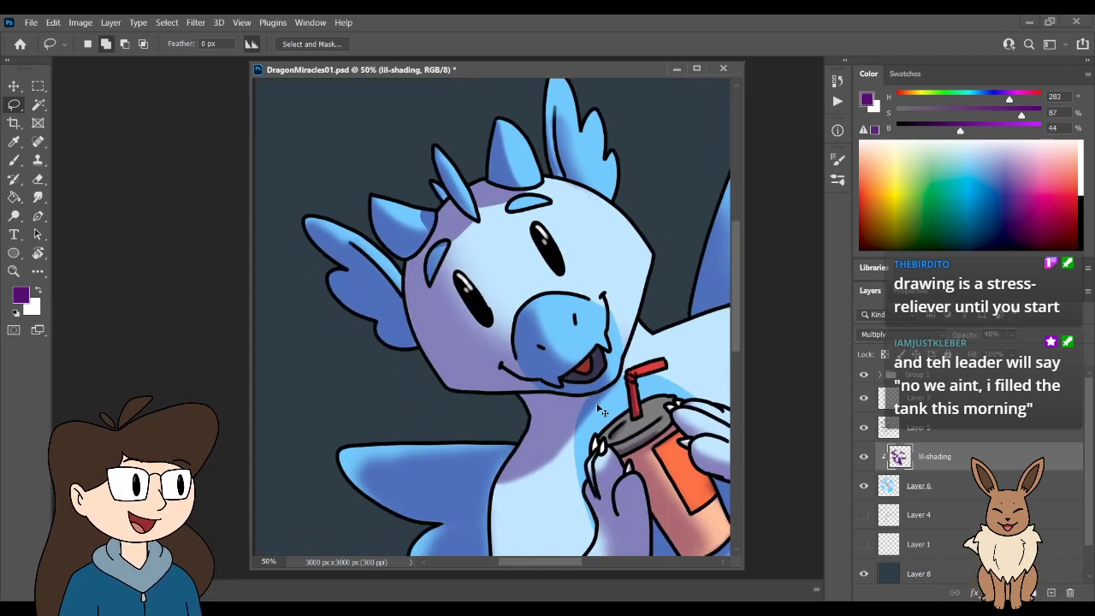
{"action": "key", "text": "ctrl+plus"}
{"action": "key", "text": "ctrl+plus"}
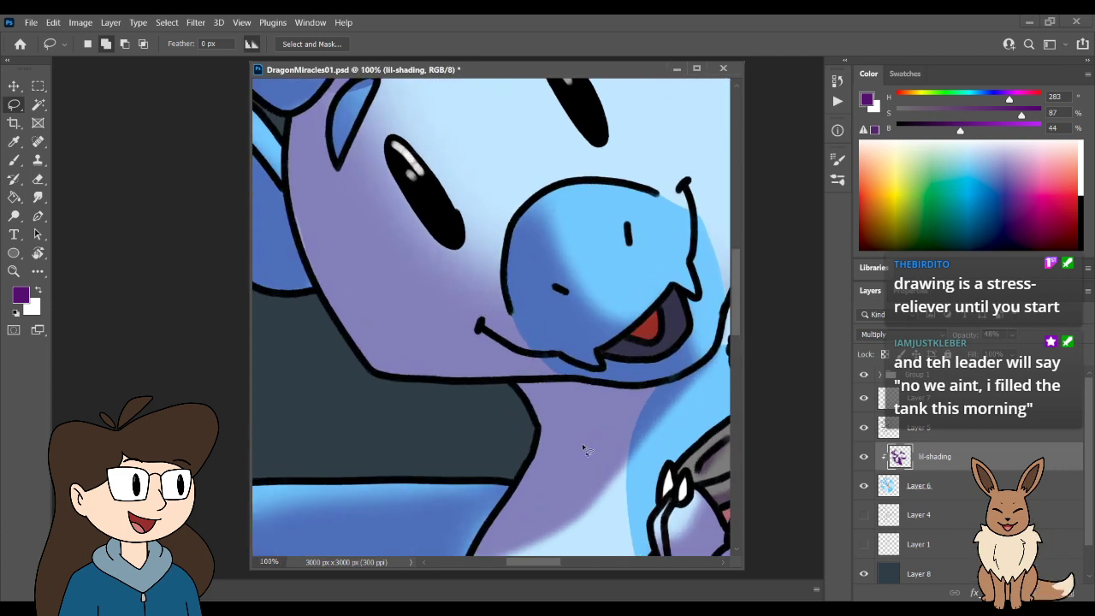
{"action": "left_click_drag", "start_coordinate": [575, 414], "coordinate": [533, 296]}
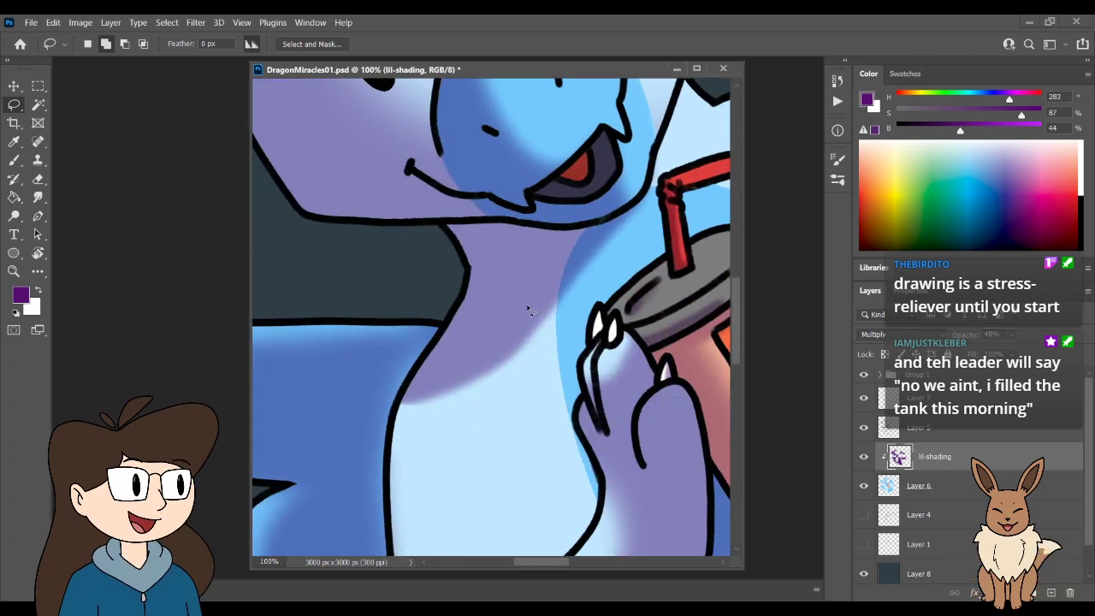
{"action": "mouse_move", "coordinate": [511, 367]}
{"action": "left_mouse_down"}
{"action": "mouse_move", "coordinate": [490, 412]}
{"action": "mouse_move", "coordinate": [433, 446]}
{"action": "mouse_move", "coordinate": [421, 364]}
{"action": "mouse_move", "coordinate": [505, 301]}
{"action": "mouse_move", "coordinate": [516, 317]}
{"action": "mouse_move", "coordinate": [477, 502]}
{"action": "left_mouse_up"}
{"action": "key", "text": "b"}
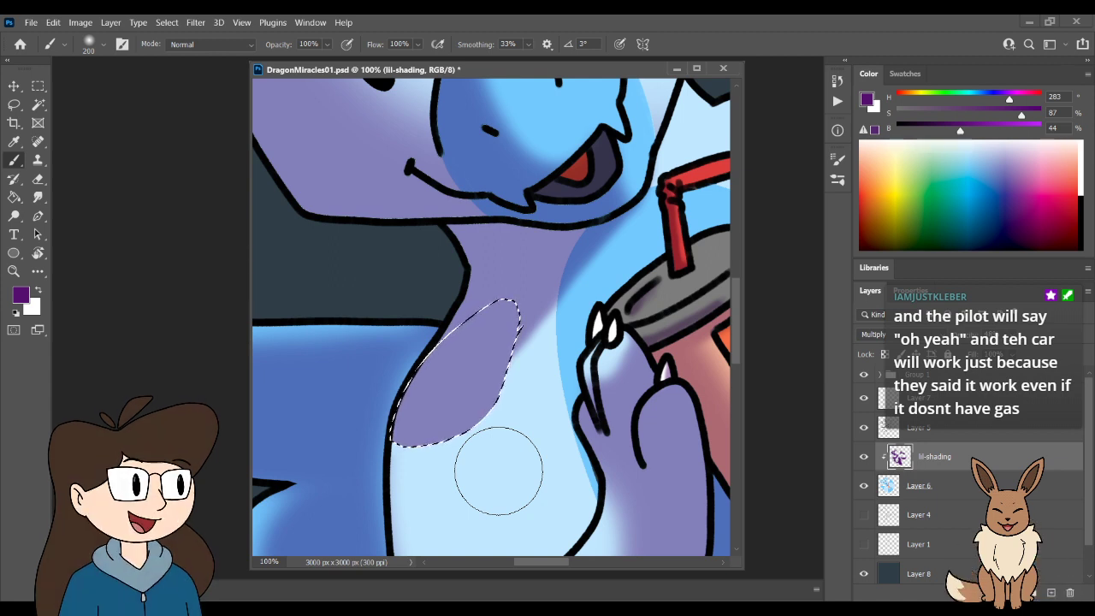
{"action": "key", "text": "l"}
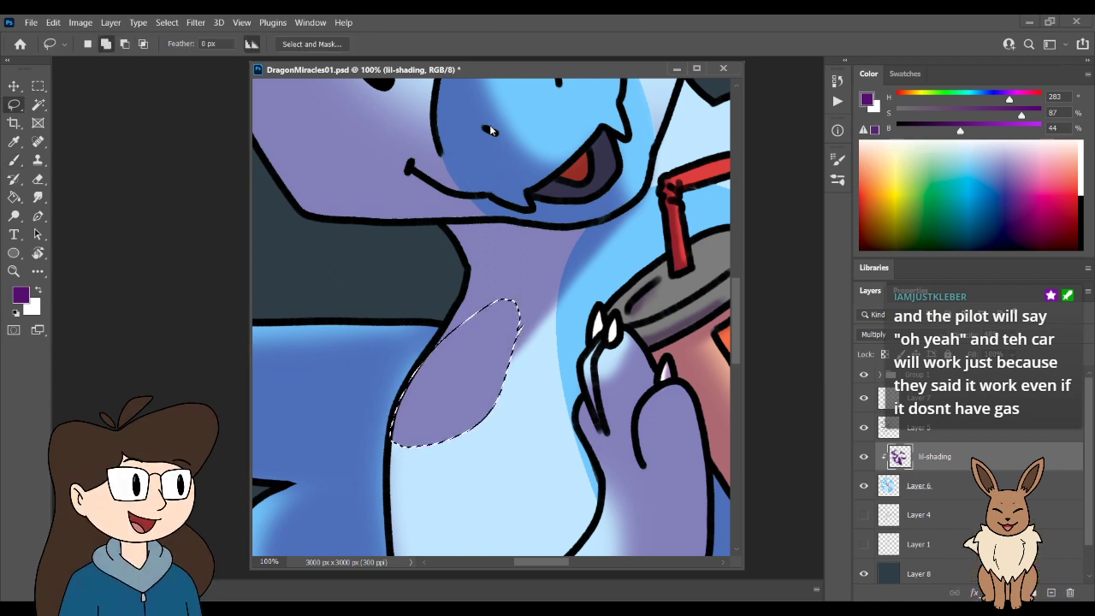
{"action": "key", "text": "ctrl+d"}
- Lasso the unshaded strip below the left paw's fingers, fill it with dark purple at brush size 200, and deselect
{"action": "scroll", "coordinate": [440, 322], "scroll_direction": "down", "scroll_amount": 3}
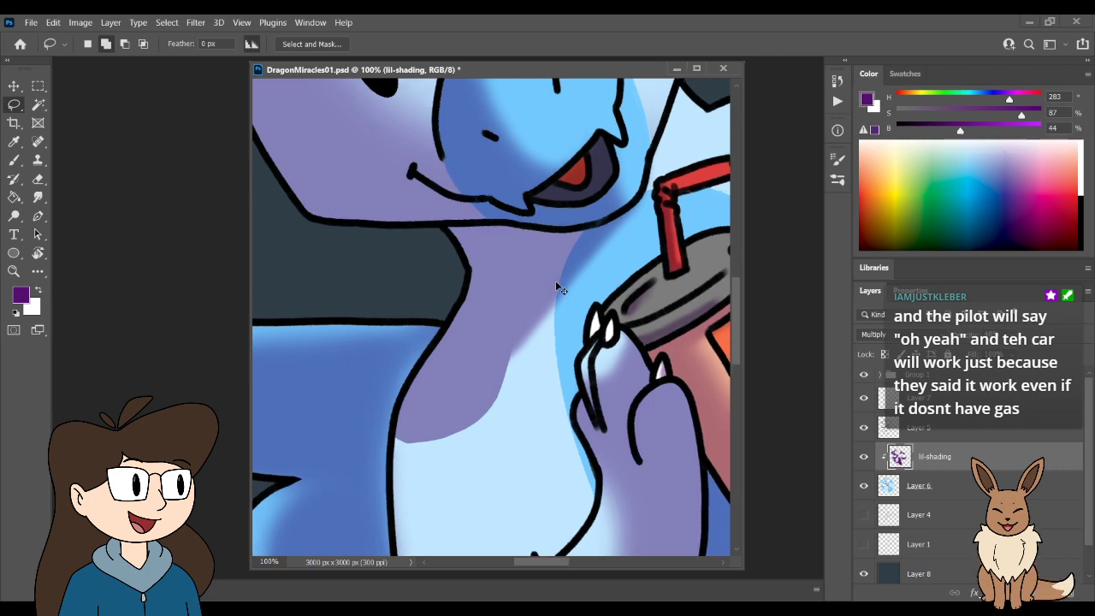
{"action": "scroll", "coordinate": [547, 331], "scroll_direction": "down", "scroll_amount": 1}
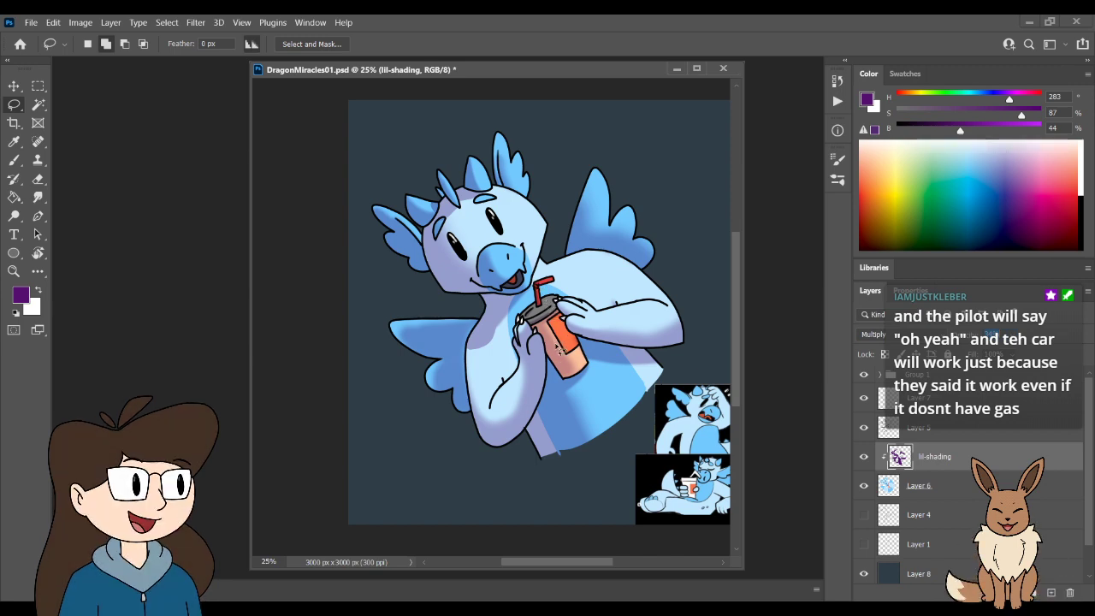
{"action": "scroll", "coordinate": [564, 340], "scroll_direction": "down", "scroll_amount": 2}
{"action": "scroll", "coordinate": [566, 340], "scroll_direction": "up", "scroll_amount": 3}
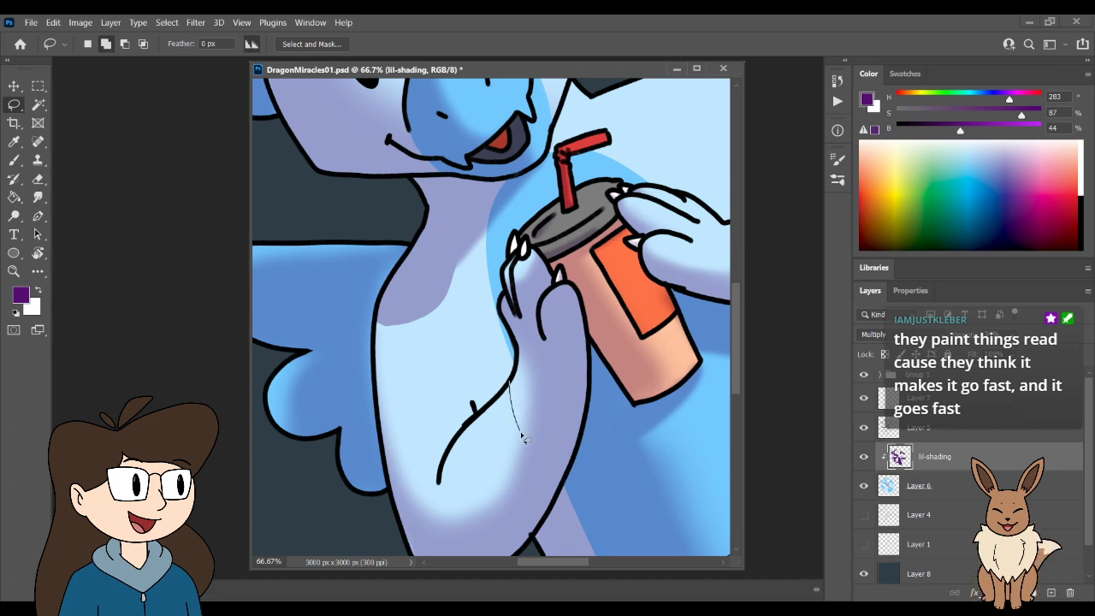
{"action": "mouse_move", "coordinate": [522, 436]}
{"action": "left_mouse_down"}
{"action": "mouse_move", "coordinate": [546, 433]}
{"action": "mouse_move", "coordinate": [547, 368]}
{"action": "mouse_move", "coordinate": [525, 342]}
{"action": "left_mouse_up"}
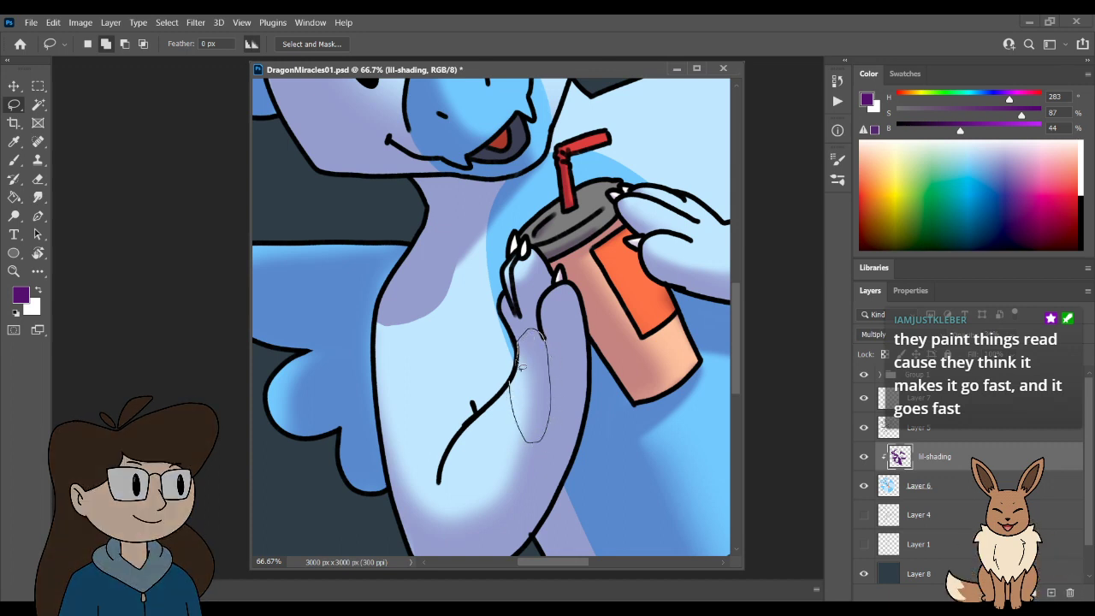
{"action": "key", "text": "b"}
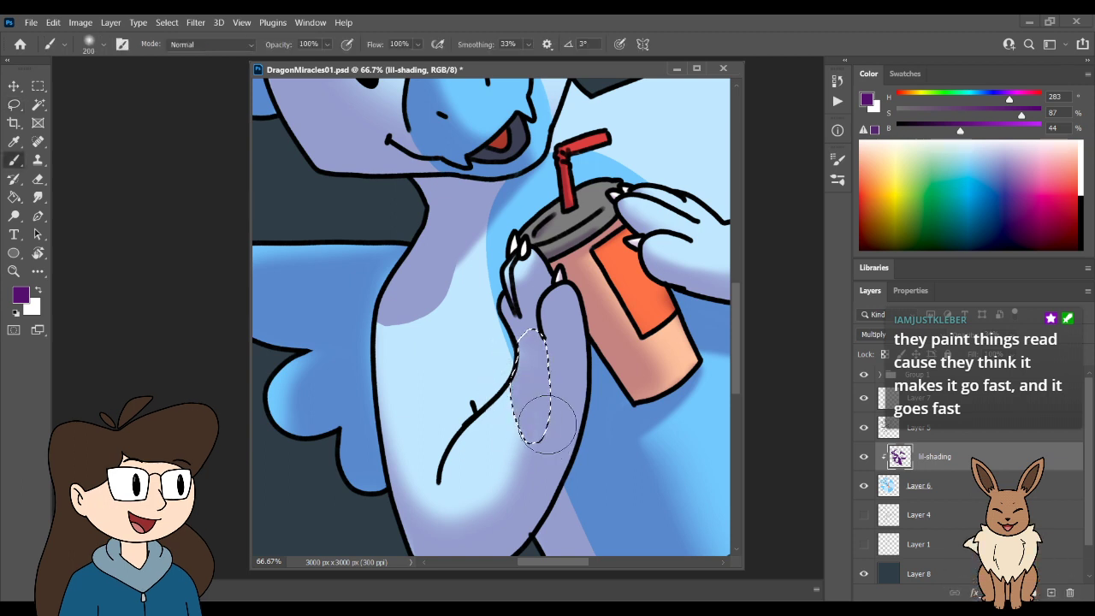
{"action": "key", "text": "l"}
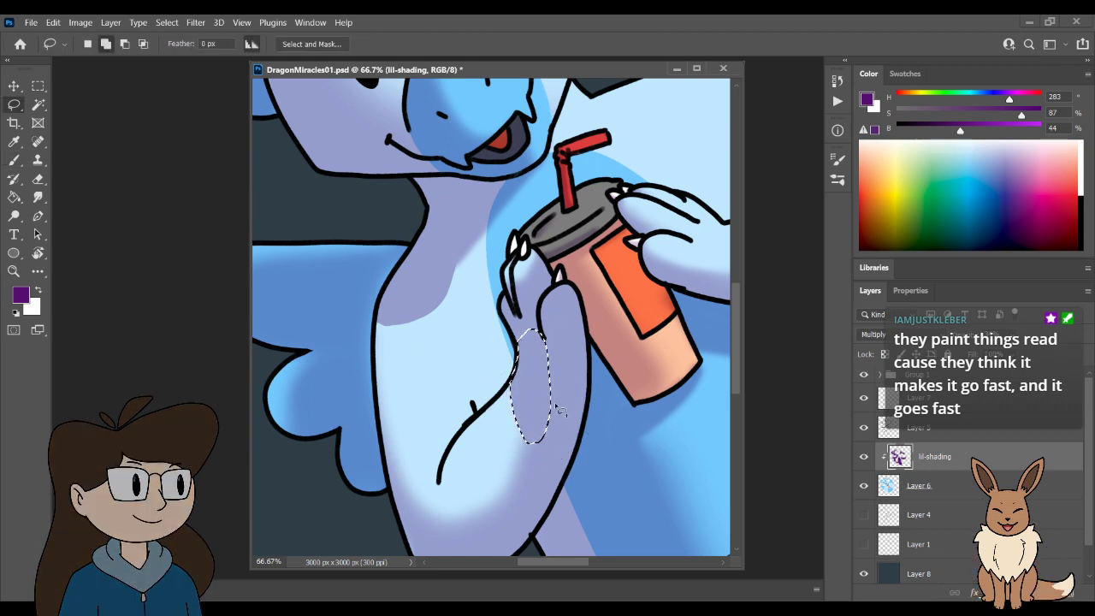
{"action": "key", "text": "ctrl+d"}
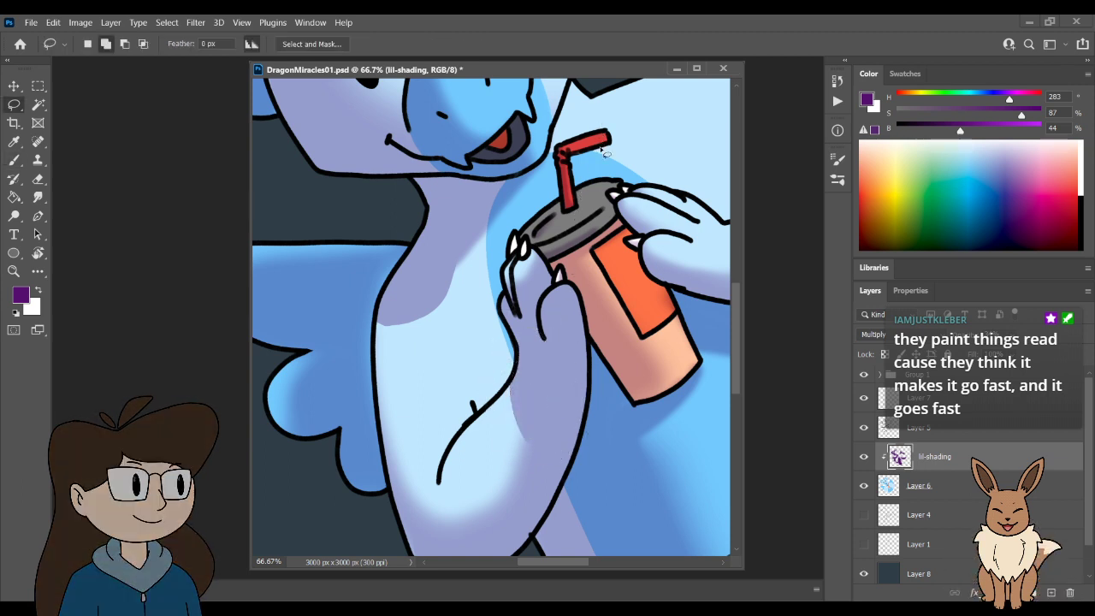
- Save the drawing after viewing the whole shaded dragon
{"action": "key", "text": "ctrl+minus"}
{"action": "key", "text": "ctrl+minus"}
{"action": "key", "text": "ctrl+minus"}
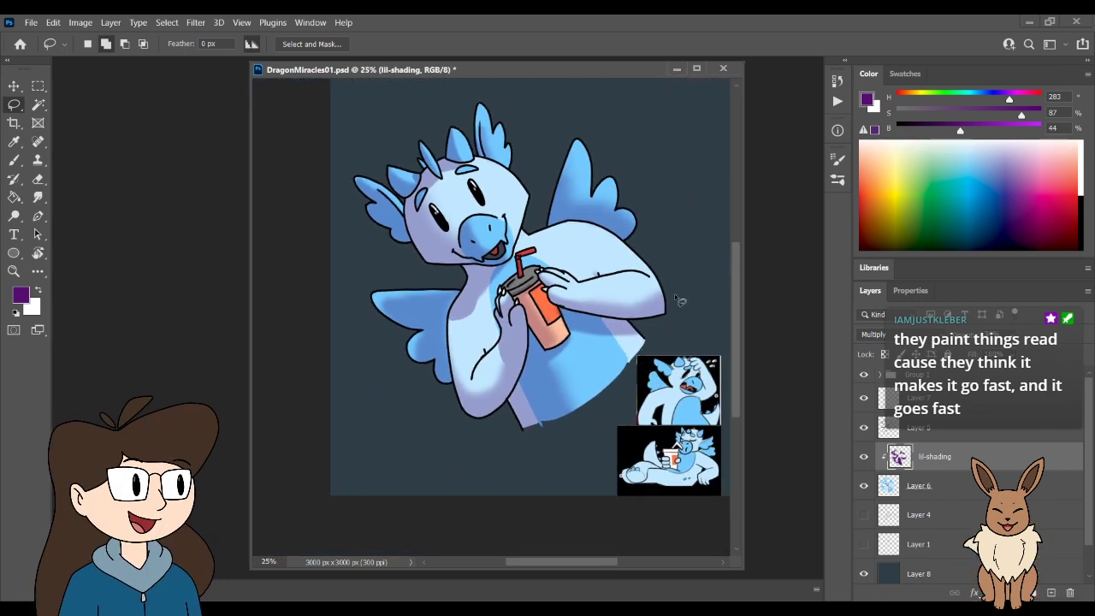
{"action": "left_click_drag", "start_coordinate": [675, 287], "coordinate": [612, 326]}
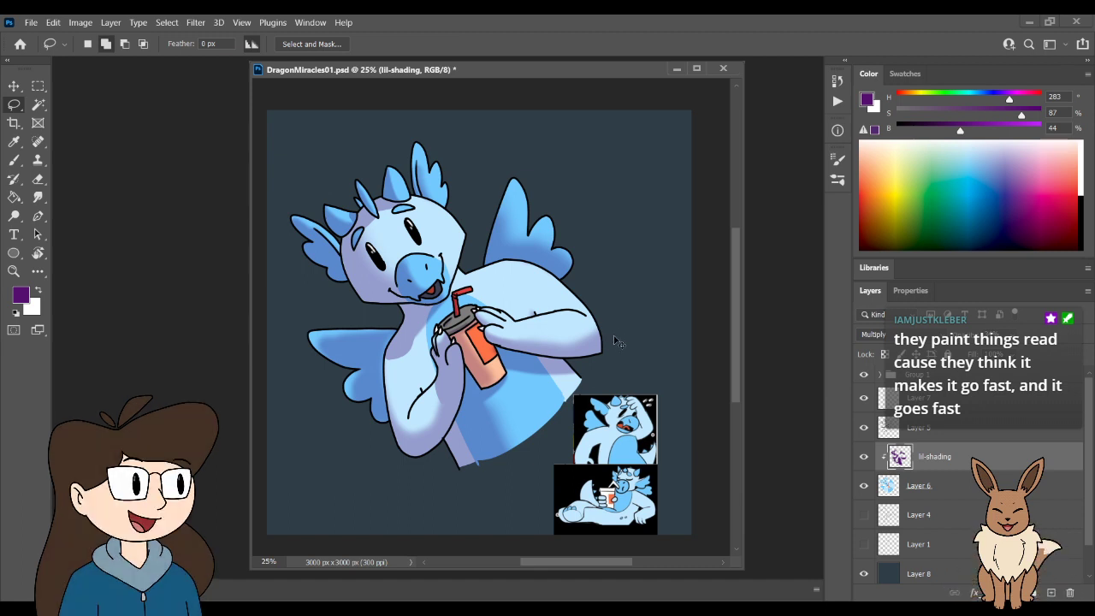
{"action": "key", "text": "ctrl+s"}
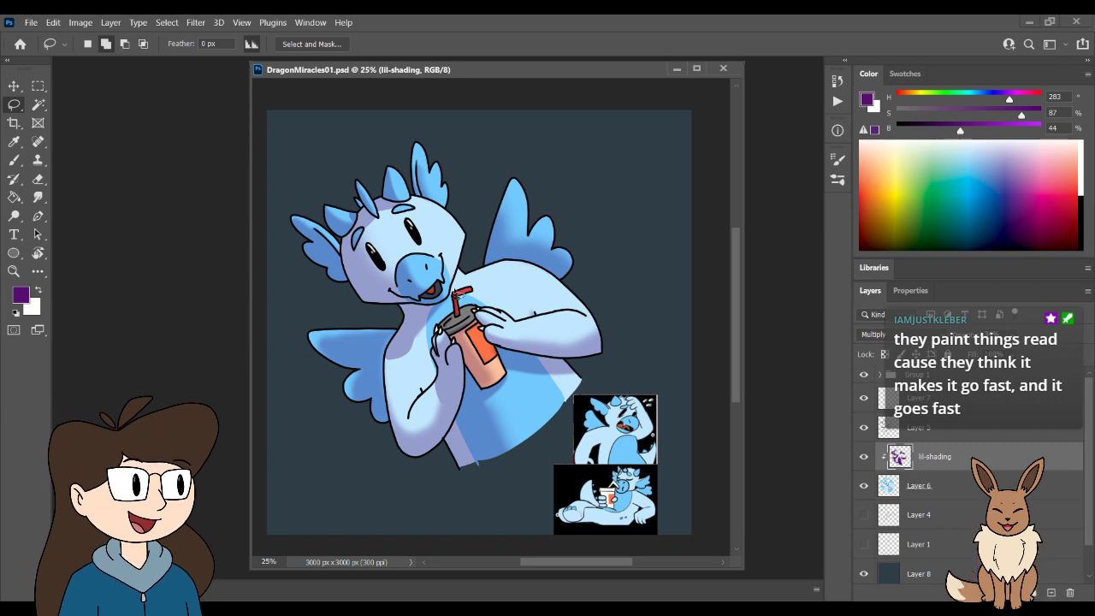
- Add a new layer above lil-shading and make it a clipping mask on the dragon's base layer
{"action": "left_click_drag", "start_coordinate": [460, 292], "coordinate": [506, 396]}
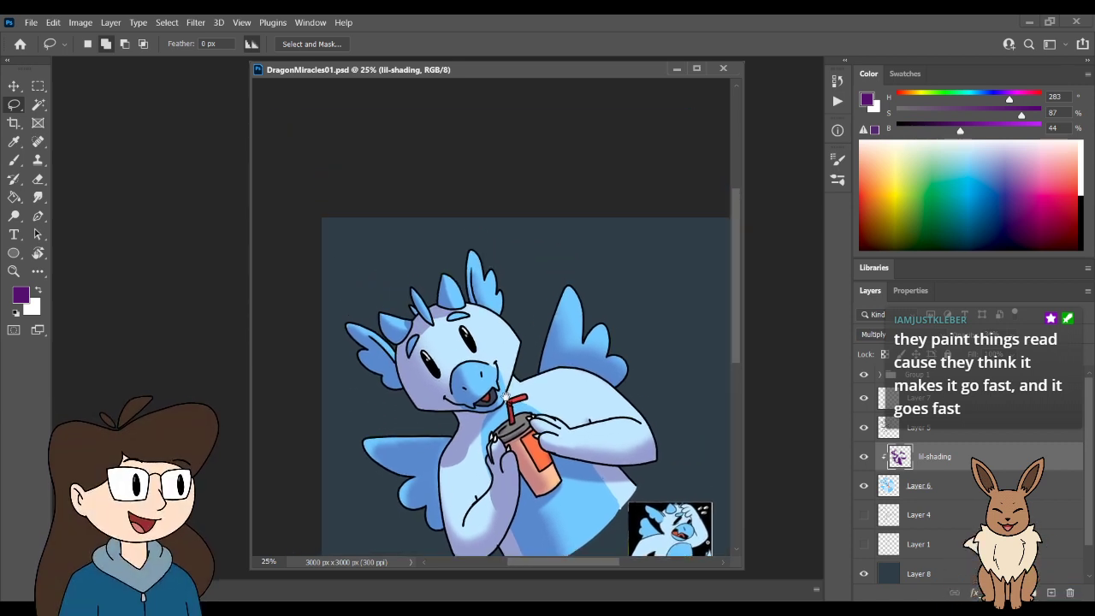
{"action": "left_click_drag", "start_coordinate": [514, 439], "coordinate": [538, 415]}
{"action": "left_click_drag", "start_coordinate": [538, 389], "coordinate": [467, 347]}
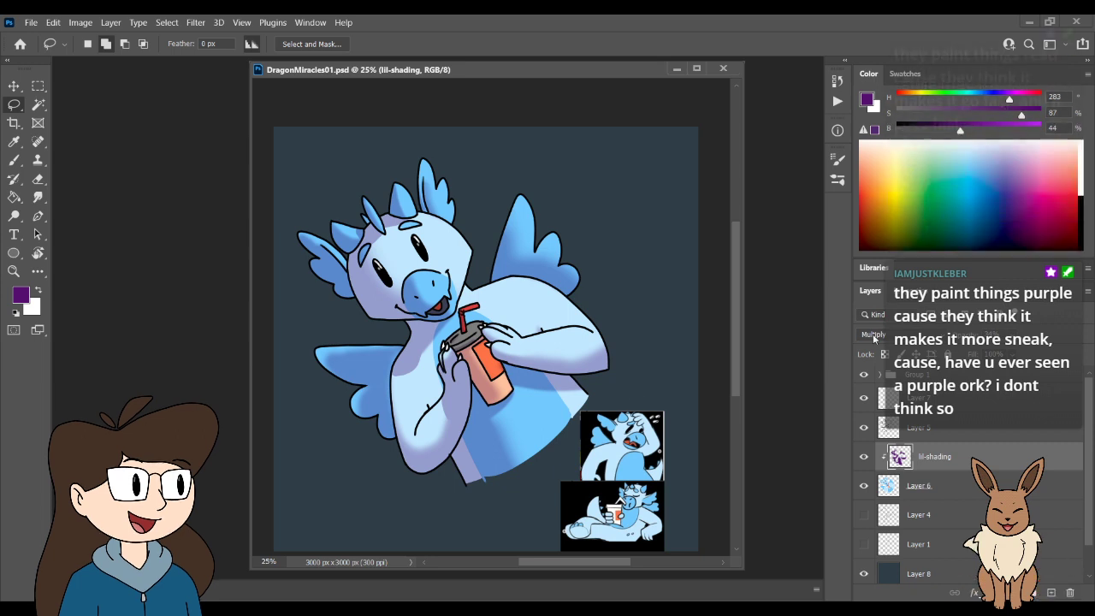
{"action": "left_click", "coordinate": [1052, 593]}
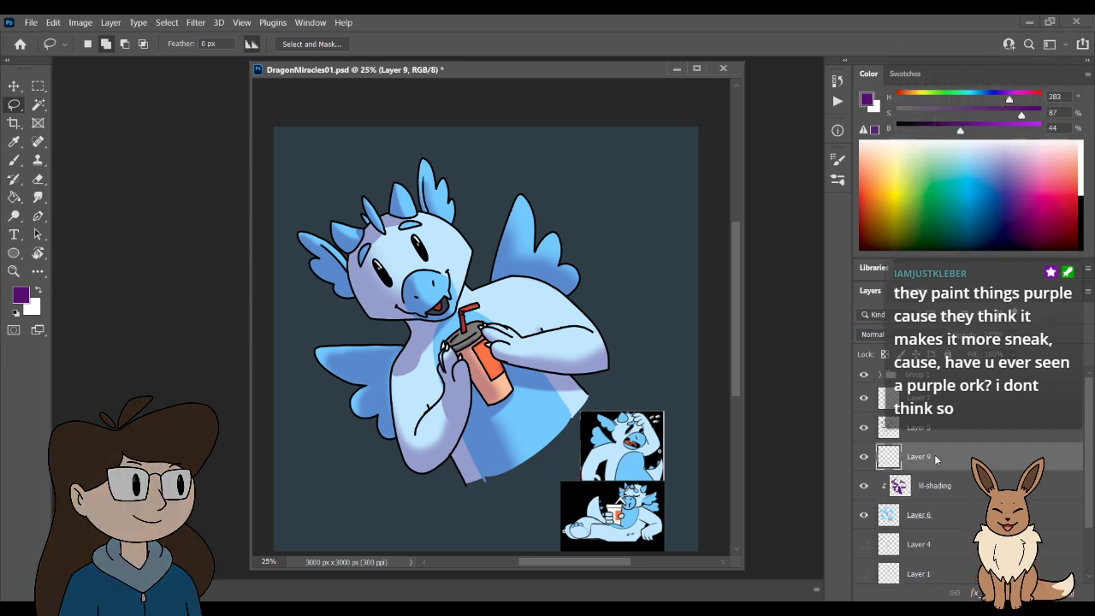
{"action": "key", "text": "ctrl+alt+g"}
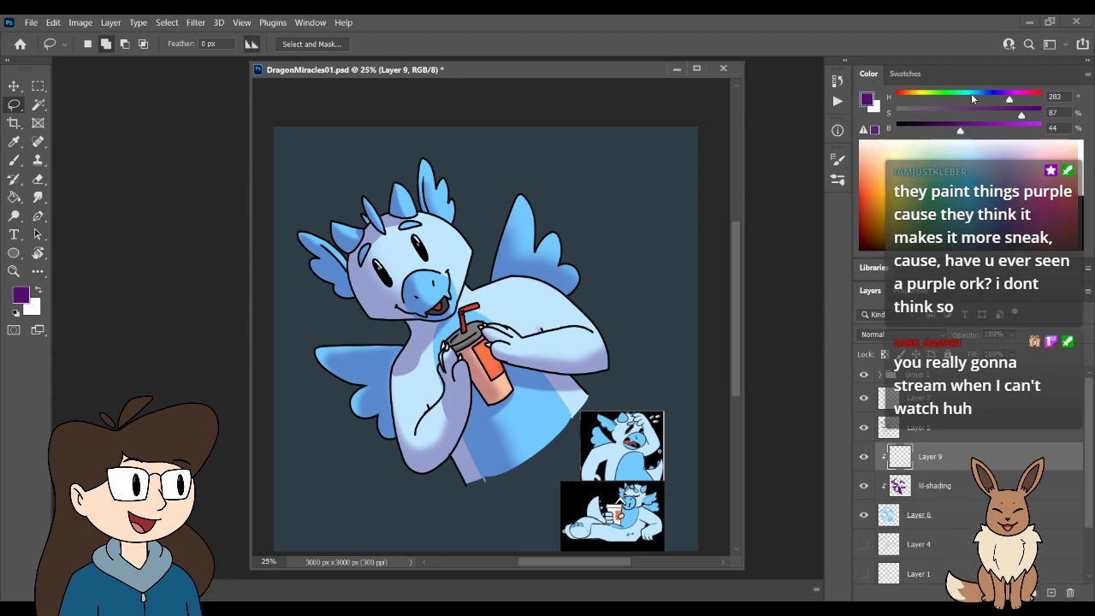
- Set the foreground colour to a pale yellow-green with hue 83, saturation 31 and brightness 93
{"action": "left_click", "coordinate": [944, 91]}
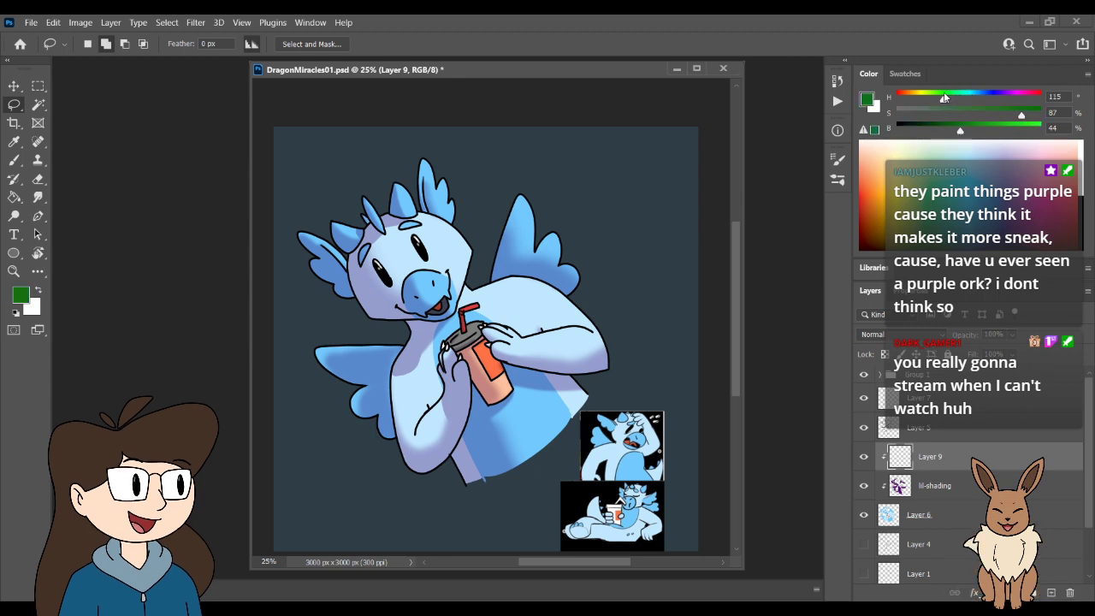
{"action": "left_click", "coordinate": [944, 92]}
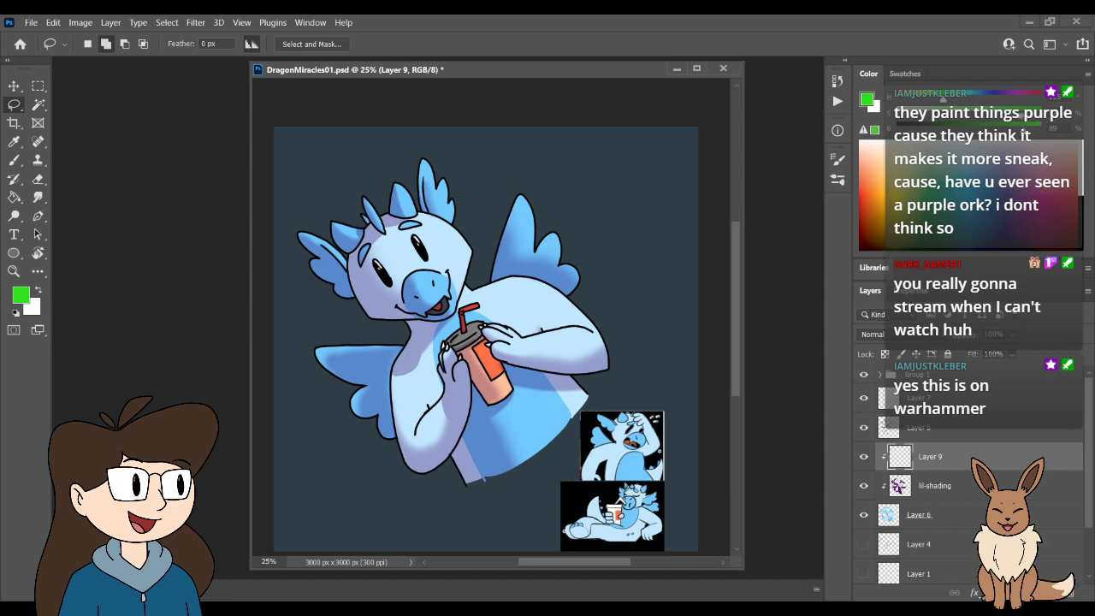
{"action": "left_click", "coordinate": [944, 92]}
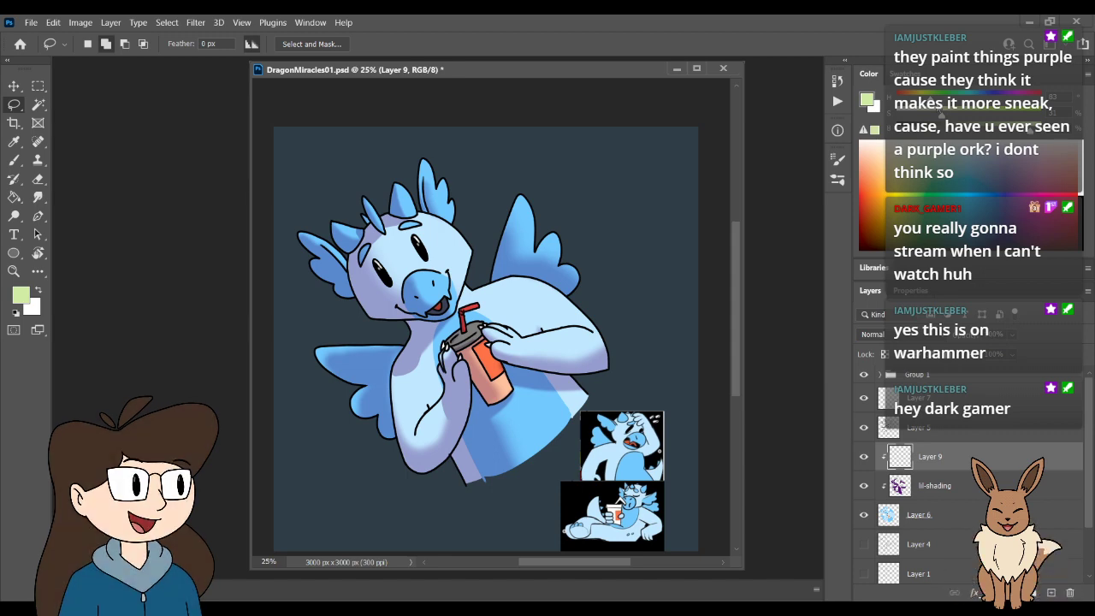
{"action": "key", "text": "ctrl+plus"}
{"action": "key", "text": "ctrl+plus"}
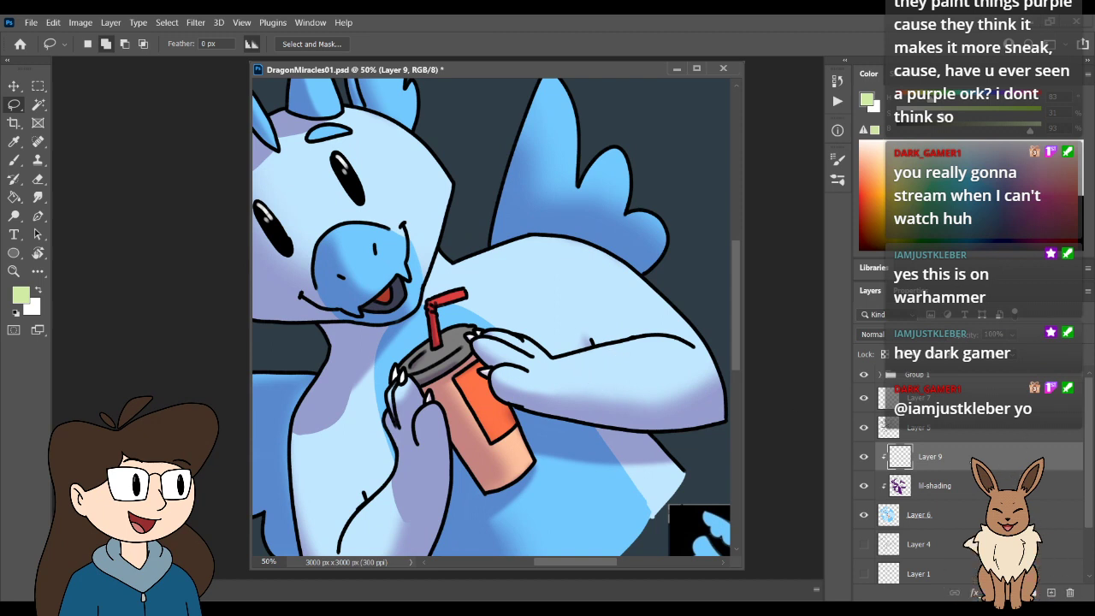
{"action": "double_click", "coordinate": [930, 457]}
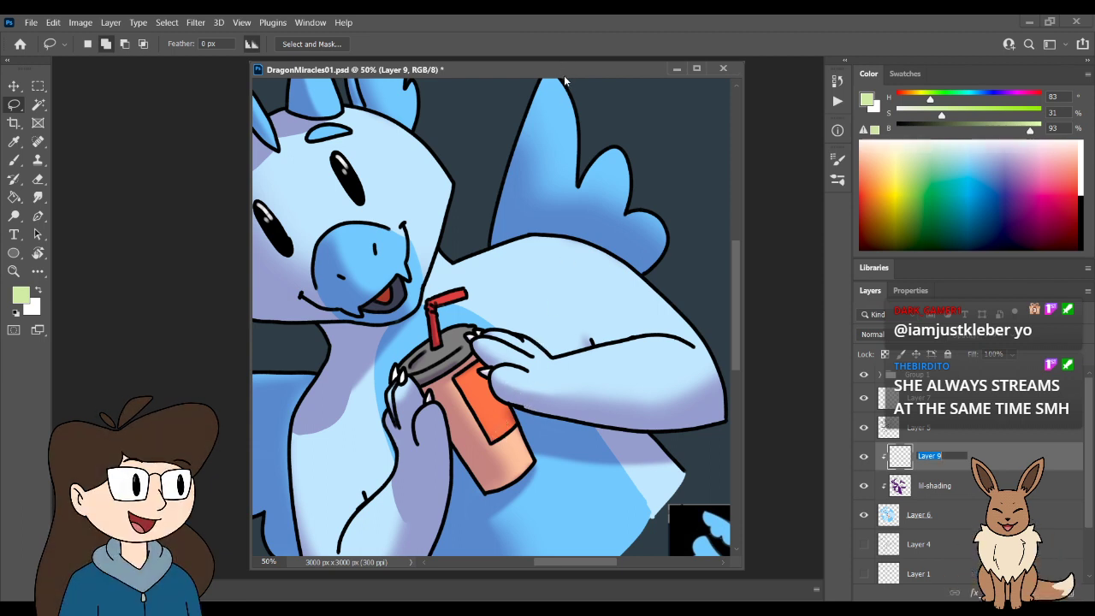
- Hide the lil-shading layer and select the shoulder and right arm with the Magic Wand at tolerance 70
{"action": "scroll", "coordinate": [613, 213], "scroll_direction": "down", "scroll_amount": 2}
{"action": "scroll", "coordinate": [650, 310], "scroll_direction": "up", "scroll_amount": 1}
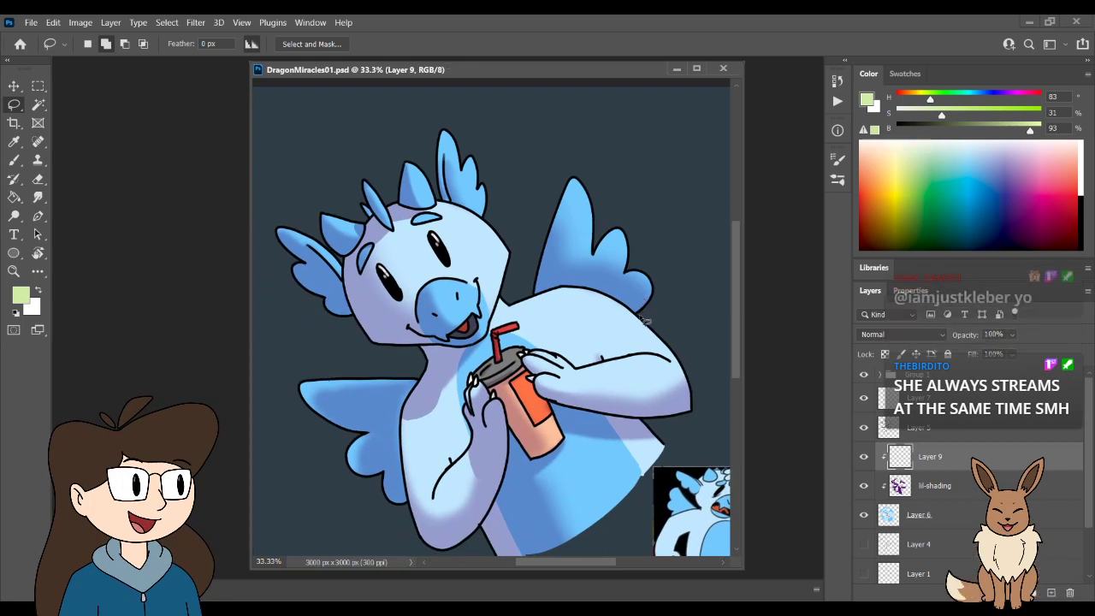
{"action": "key", "text": "w"}
{"action": "left_click", "coordinate": [864, 486]}
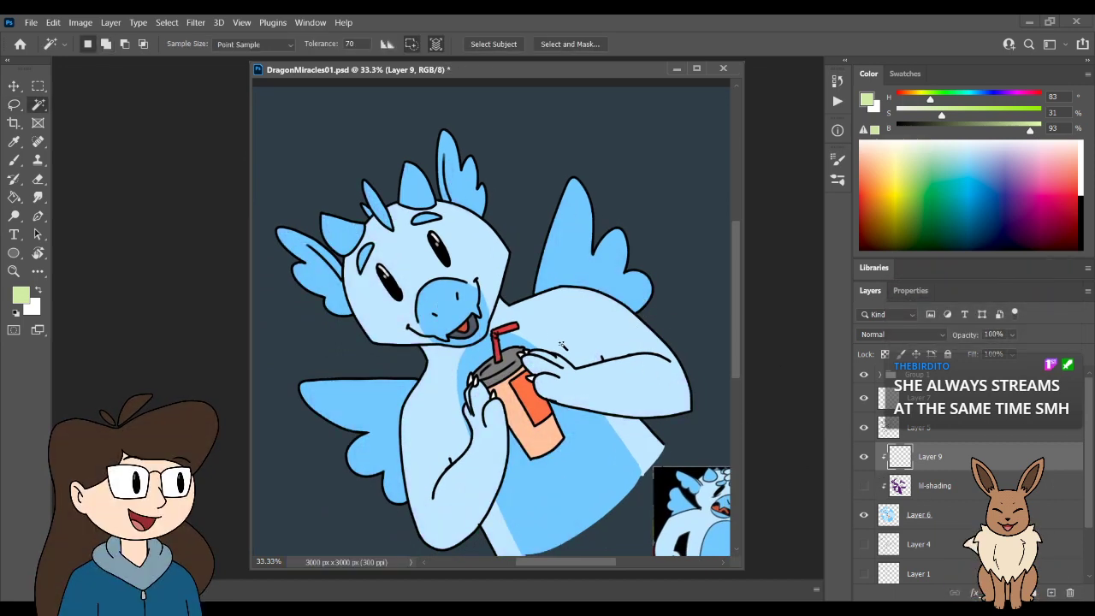
{"action": "left_click", "coordinate": [578, 311]}
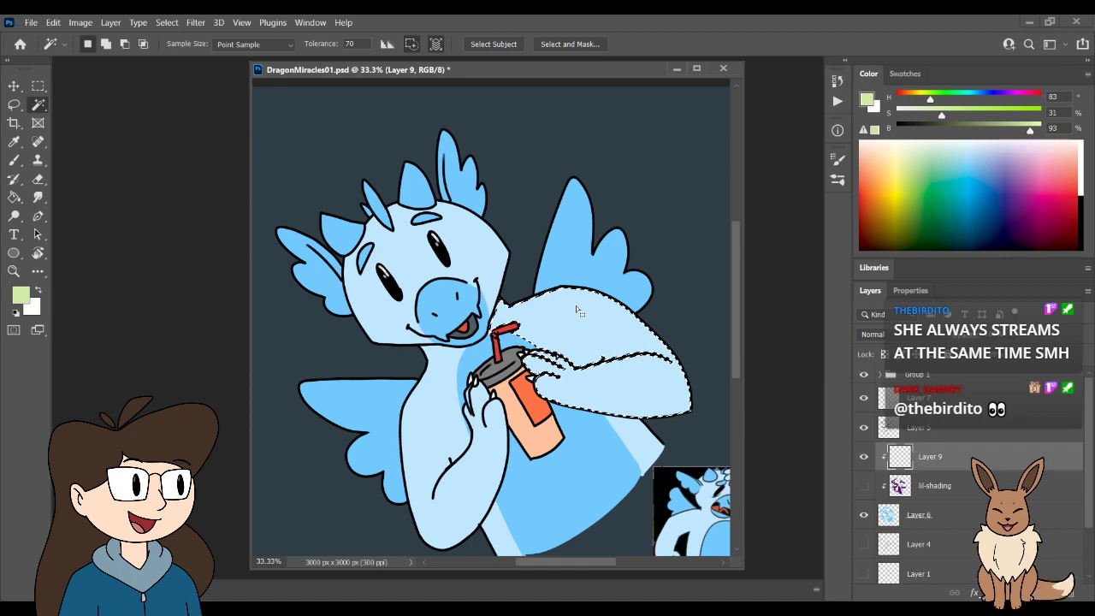
{"action": "scroll", "coordinate": [579, 310], "scroll_direction": "up", "scroll_amount": 2}
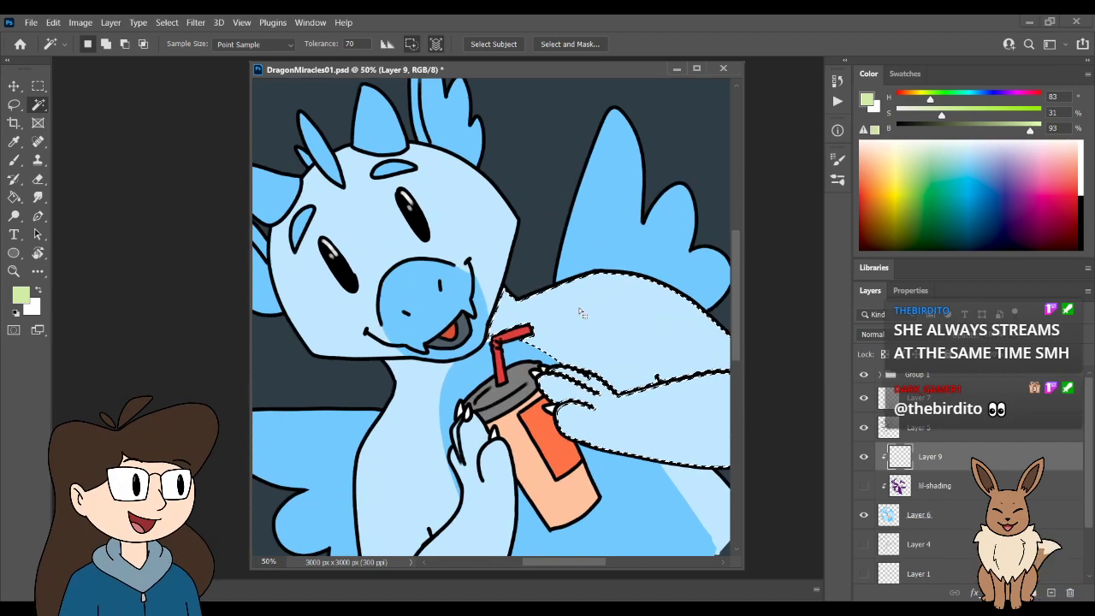
{"action": "scroll", "coordinate": [485, 325], "scroll_direction": "down", "scroll_amount": 1}
- Set the new layer's blend mode to Screen and brush a soft highlight along the shoulder's upper edge at size 200
{"action": "key", "text": "b"}
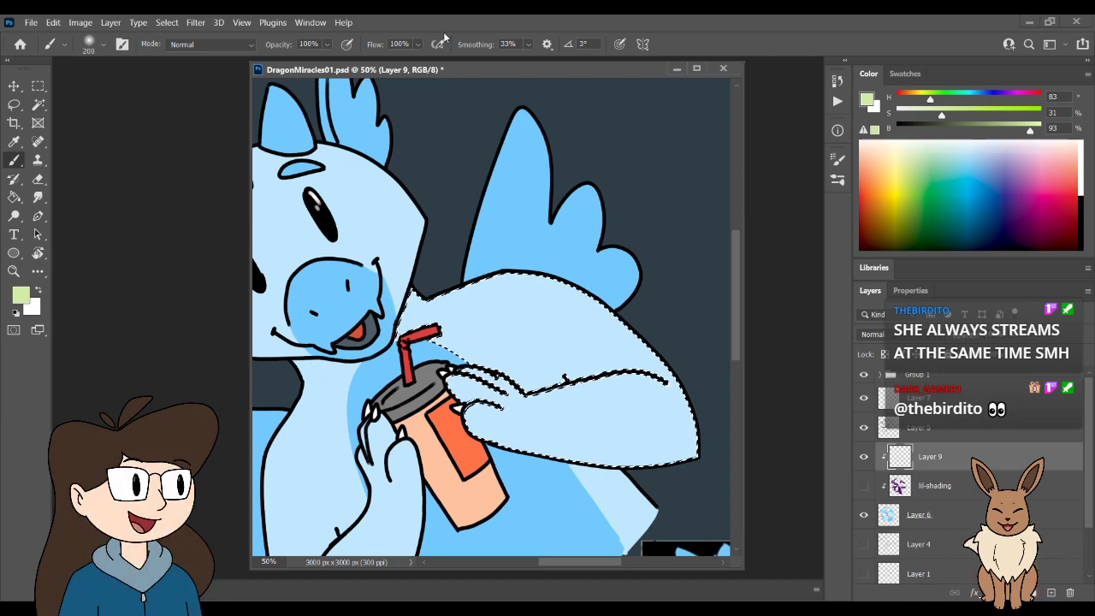
{"action": "key", "text": "shift+alt+b"}
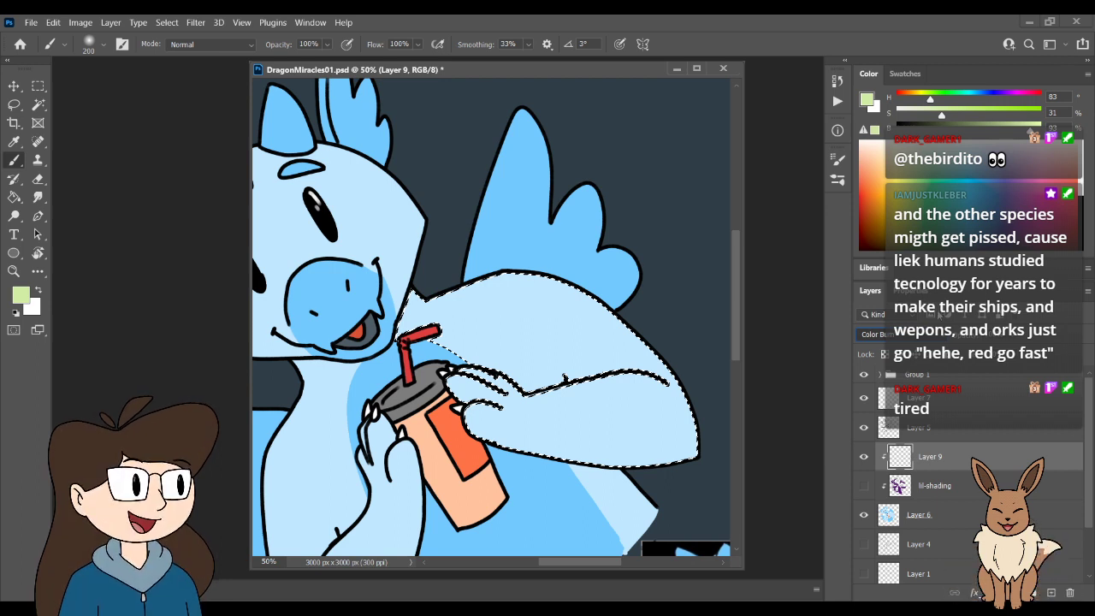
{"action": "key", "text": "Down"}
{"action": "key", "text": "Down"}
{"action": "key", "text": "Down"}
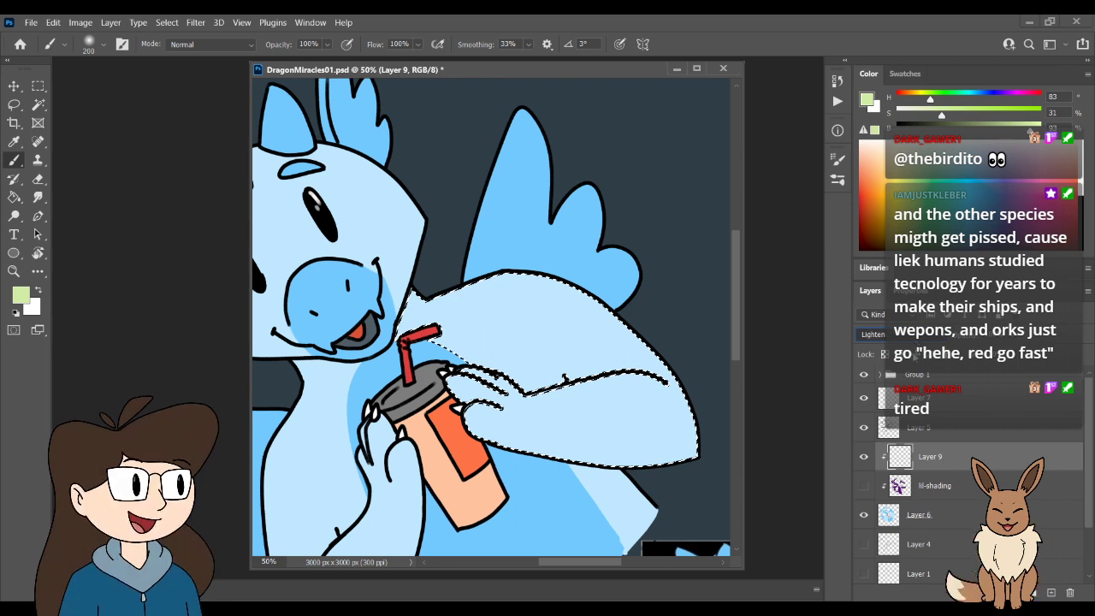
{"action": "key", "text": "Down"}
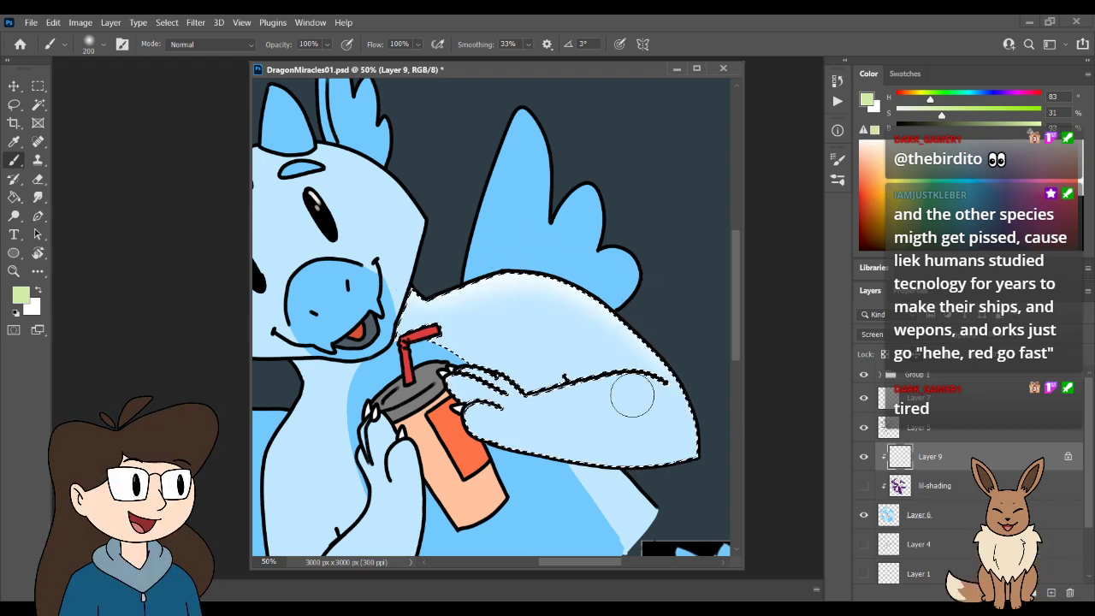
{"action": "key", "text": "bracketleft"}
{"action": "key", "text": "bracketleft"}
{"action": "key", "text": "bracketleft"}
{"action": "key", "text": "bracketleft"}
{"action": "key", "text": "bracketleft"}
{"action": "key", "text": "bracketleft"}
{"action": "key", "text": "bracketleft"}
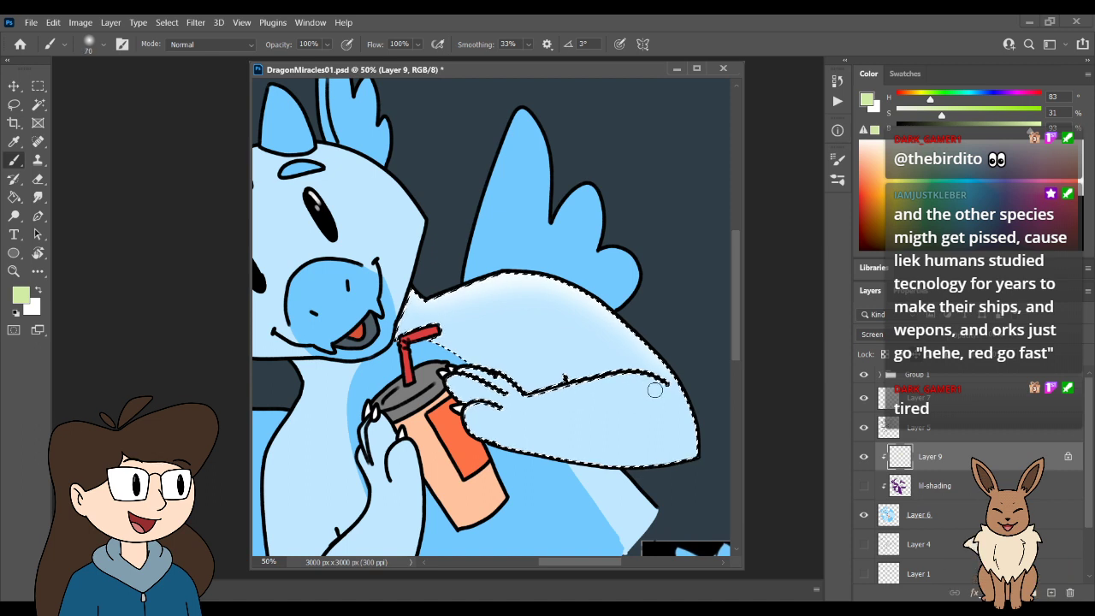
{"action": "key", "text": "l"}
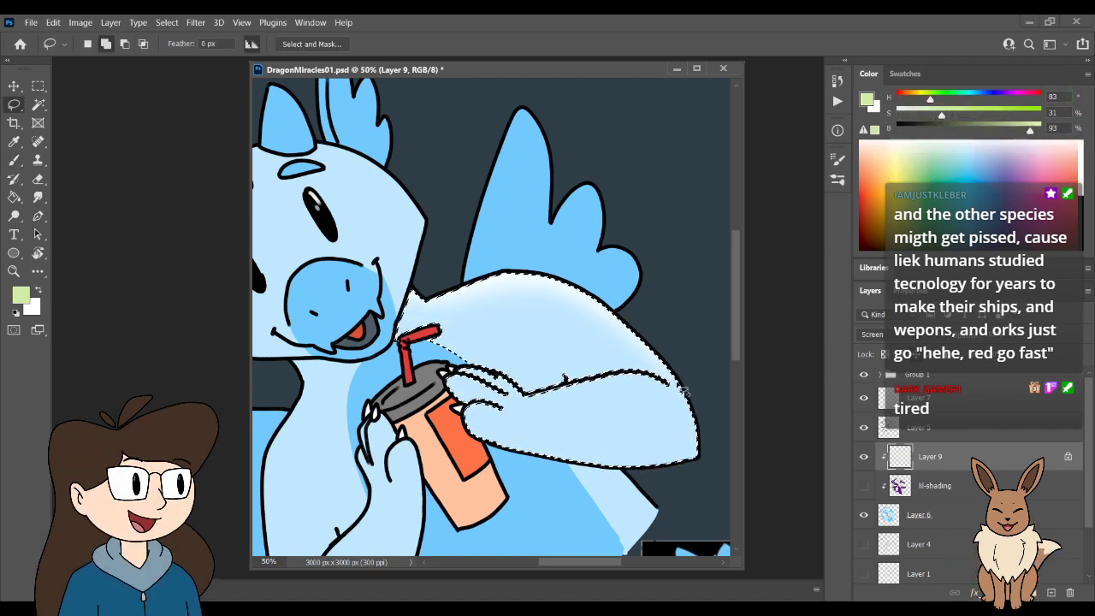
{"action": "key", "text": "shift"}
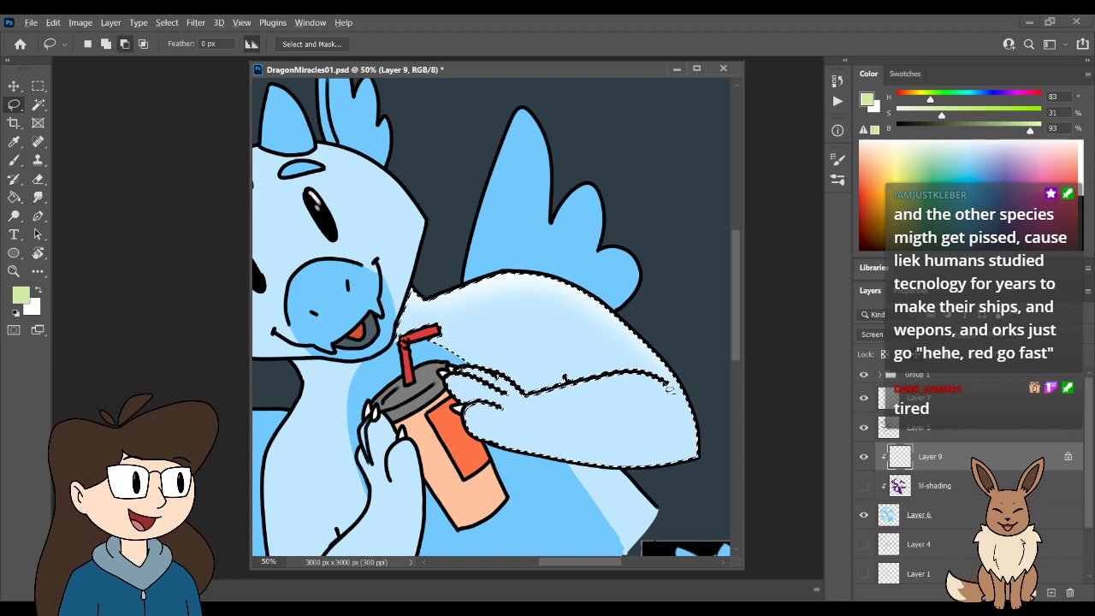
{"action": "mouse_move", "coordinate": [670, 389]}
{"action": "left_mouse_down"}
{"action": "mouse_move", "coordinate": [695, 366]}
{"action": "mouse_move", "coordinate": [695, 349]}
{"action": "mouse_move", "coordinate": [582, 281]}
{"action": "mouse_move", "coordinate": [504, 264]}
{"action": "mouse_move", "coordinate": [432, 291]}
{"action": "mouse_move", "coordinate": [432, 346]}
{"action": "mouse_move", "coordinate": [498, 377]}
{"action": "left_mouse_up"}
{"action": "mouse_move", "coordinate": [565, 376]}
{"action": "left_mouse_down"}
{"action": "mouse_move", "coordinate": [575, 392]}
{"action": "mouse_move", "coordinate": [600, 380]}
{"action": "mouse_move", "coordinate": [676, 381]}
{"action": "left_mouse_up"}
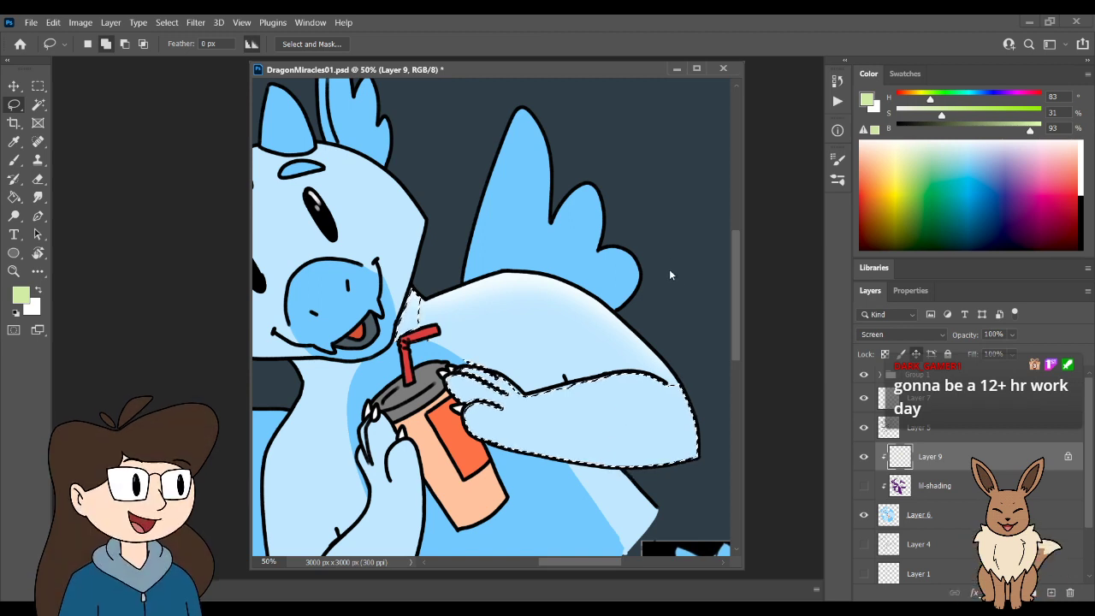
- Clear the current selection and lasso the forearm and topmost finger, following the forearm's upper outline closely
{"action": "key", "text": "ctrl+d"}
{"action": "key", "text": "ctrl+plus"}
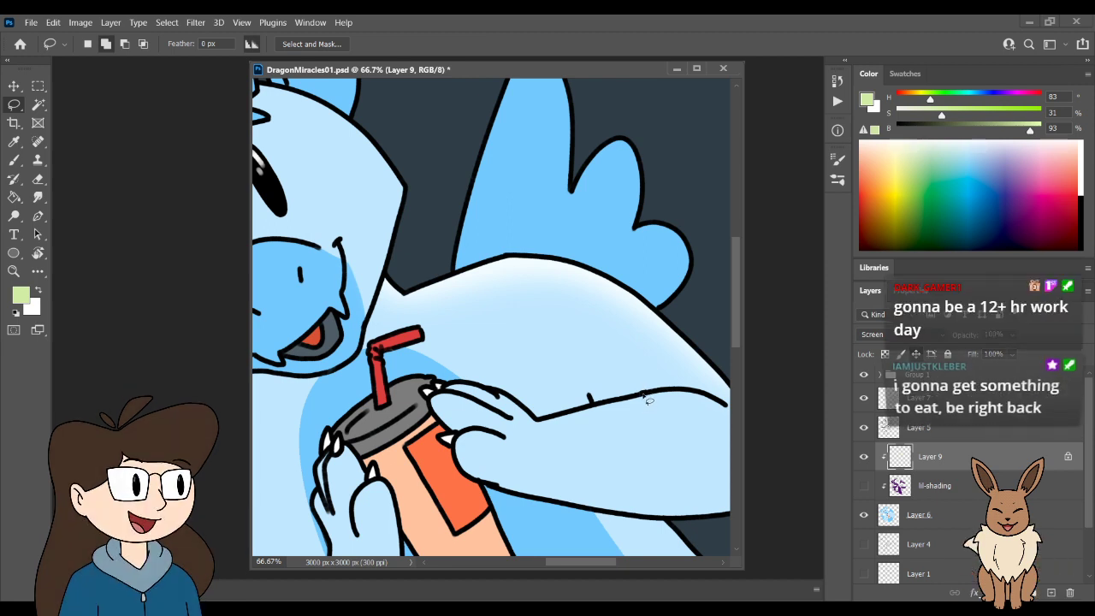
{"action": "left_click_drag", "start_coordinate": [650, 440], "coordinate": [565, 395]}
{"action": "key", "text": "b"}
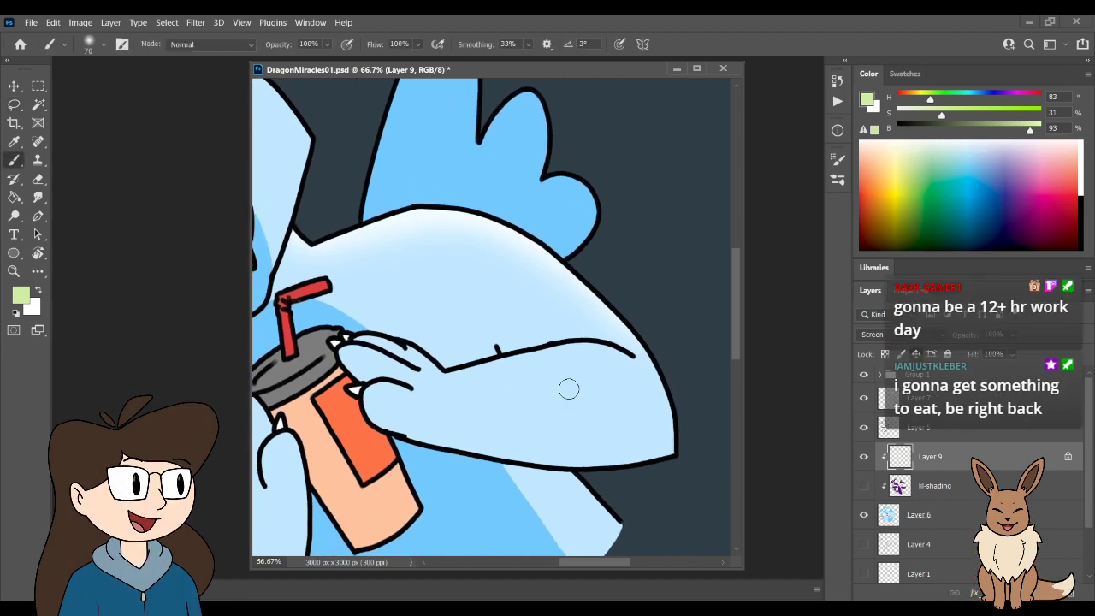
{"action": "key", "text": "l"}
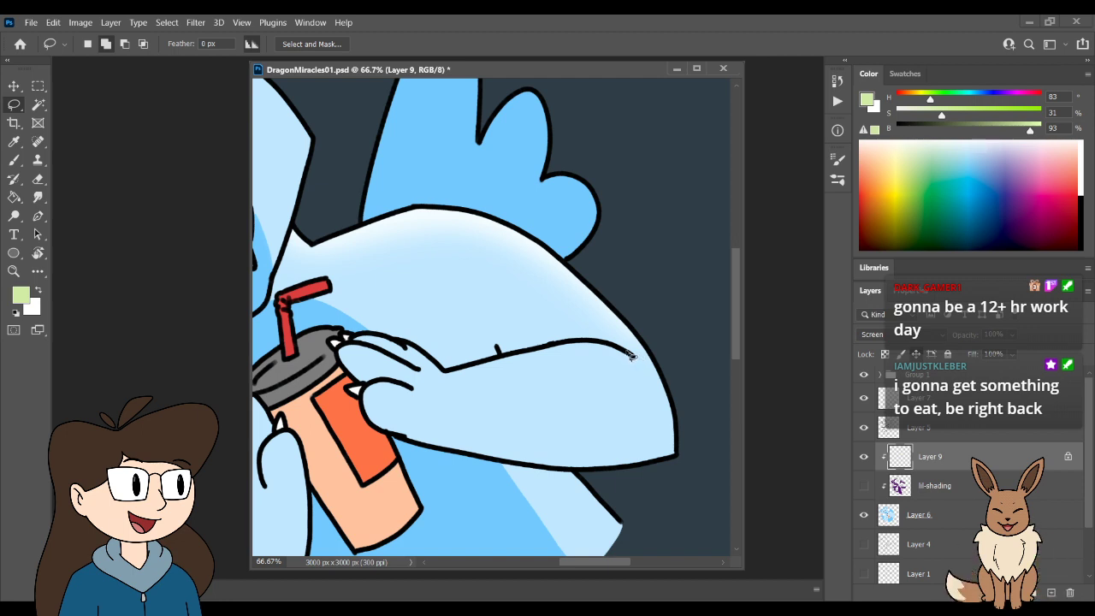
{"action": "mouse_move", "coordinate": [630, 355]}
{"action": "left_mouse_down"}
{"action": "mouse_move", "coordinate": [546, 346]}
{"action": "mouse_move", "coordinate": [463, 374]}
{"action": "left_mouse_up"}
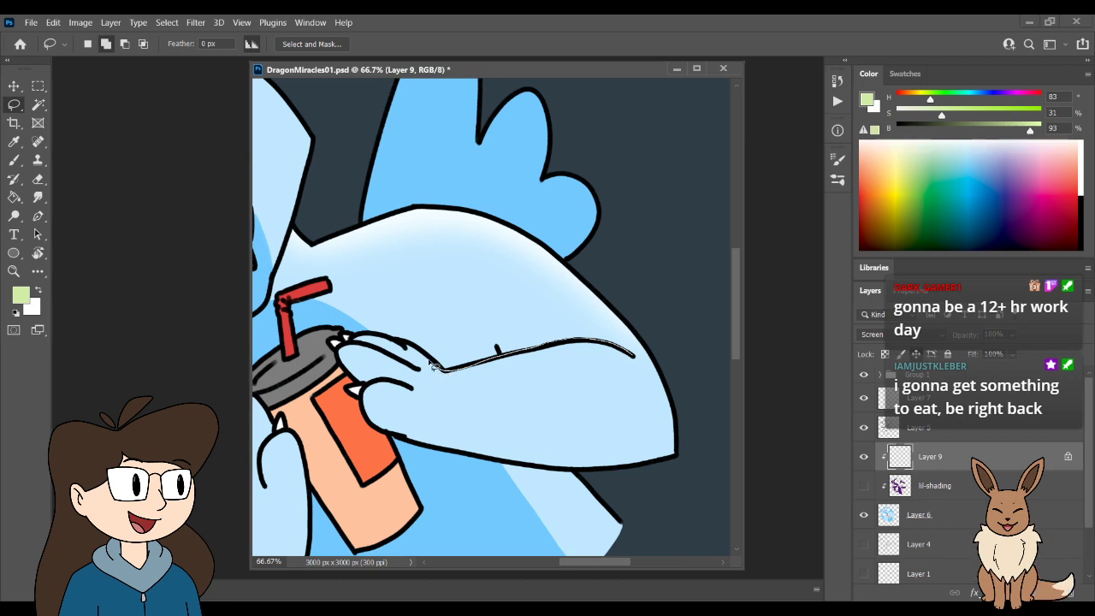
{"action": "left_click_drag", "start_coordinate": [403, 342], "coordinate": [358, 343]}
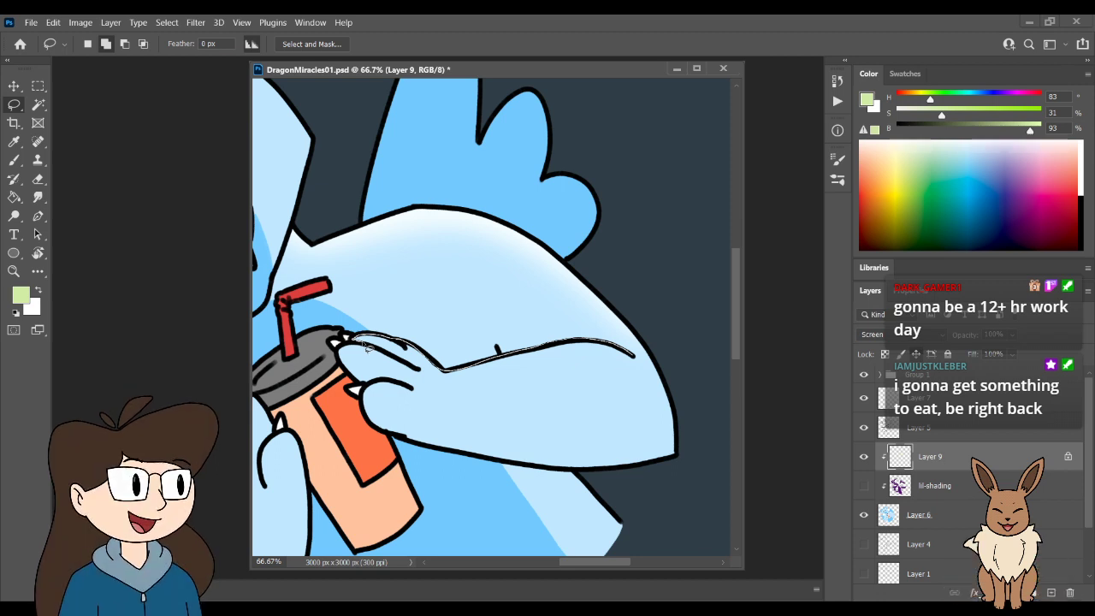
{"action": "mouse_move", "coordinate": [386, 357]}
{"action": "left_mouse_down"}
{"action": "mouse_move", "coordinate": [467, 442]}
{"action": "mouse_move", "coordinate": [528, 483]}
{"action": "mouse_move", "coordinate": [581, 488]}
{"action": "mouse_move", "coordinate": [636, 485]}
{"action": "mouse_move", "coordinate": [692, 452]}
{"action": "mouse_move", "coordinate": [691, 400]}
{"action": "mouse_move", "coordinate": [648, 356]}
{"action": "left_mouse_up"}
- Brush a soft highlight along the forearm's upper edge and topmost finger, enlarging the brush to 175, and deselect
{"action": "key", "text": "b"}
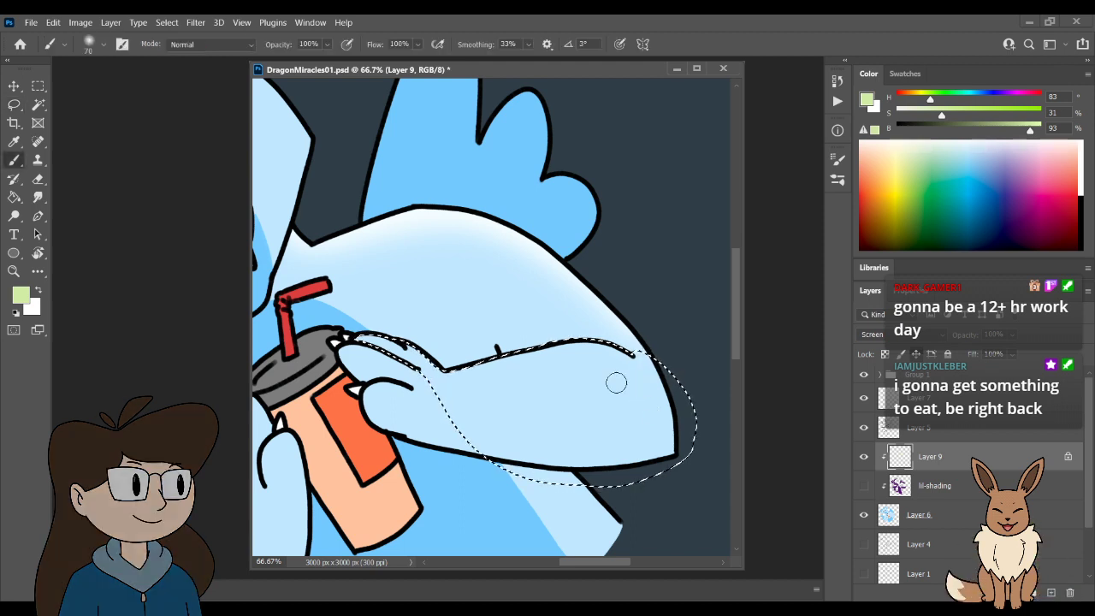
{"action": "key", "text": "bracketright"}
{"action": "key", "text": "bracketright"}
{"action": "key", "text": "bracketright"}
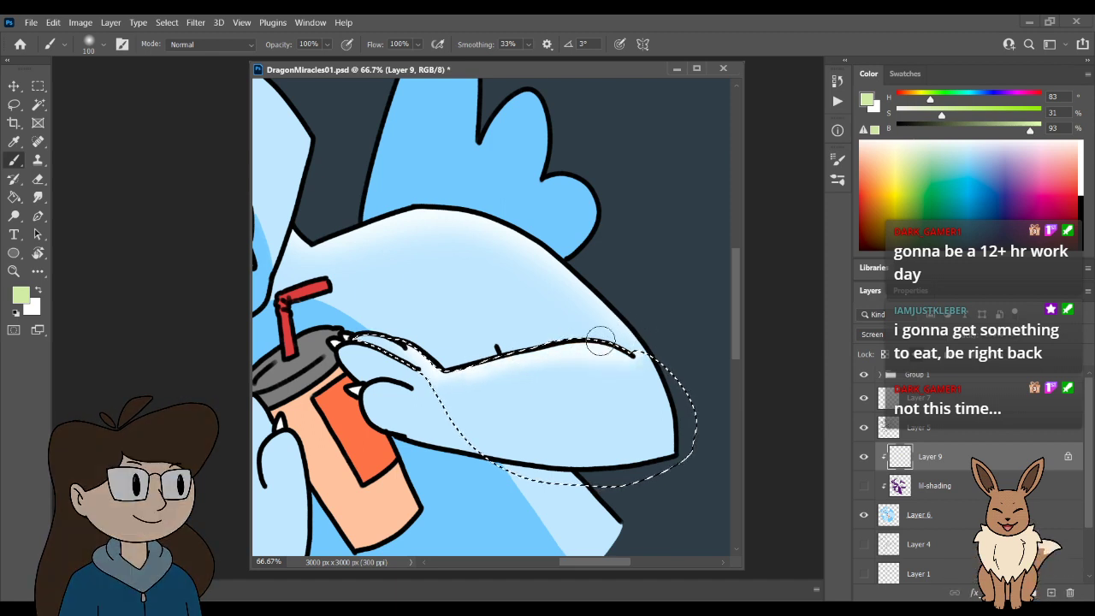
{"action": "key", "text": "bracketright"}
{"action": "key", "text": "bracketright"}
{"action": "key", "text": "bracketright"}
{"action": "mouse_move", "coordinate": [468, 376]}
{"action": "left_mouse_down"}
{"action": "mouse_move", "coordinate": [607, 350]}
{"action": "mouse_move", "coordinate": [571, 334]}
{"action": "left_mouse_up"}
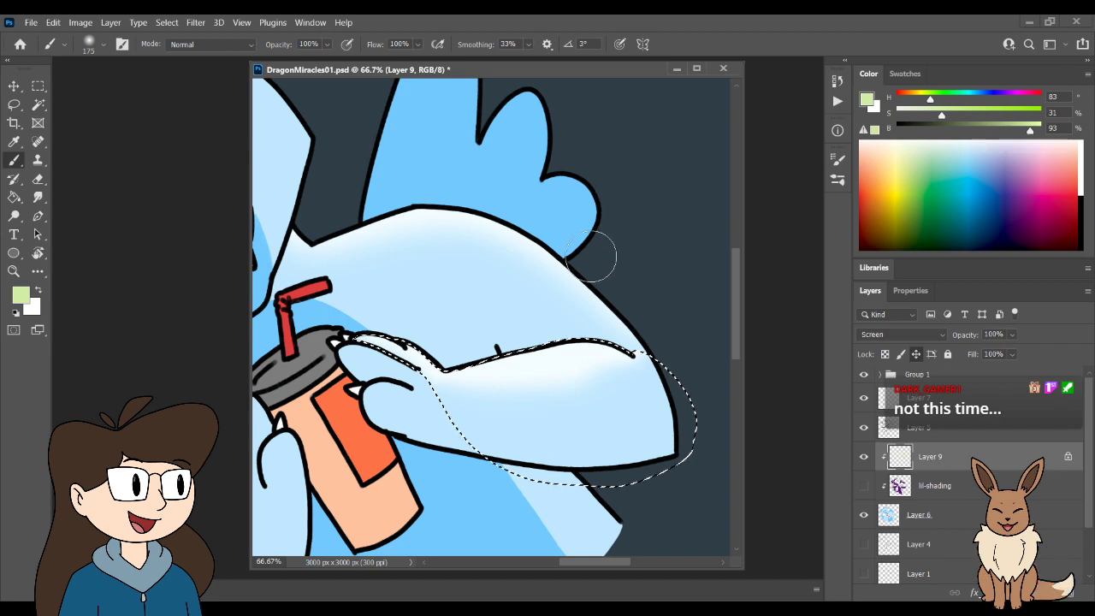
{"action": "key", "text": "l"}
{"action": "key", "text": "ctrl+d"}
- Lasso the second finger of the hand resting on the cup lid, tracing along its outlines
{"action": "key", "text": "e"}
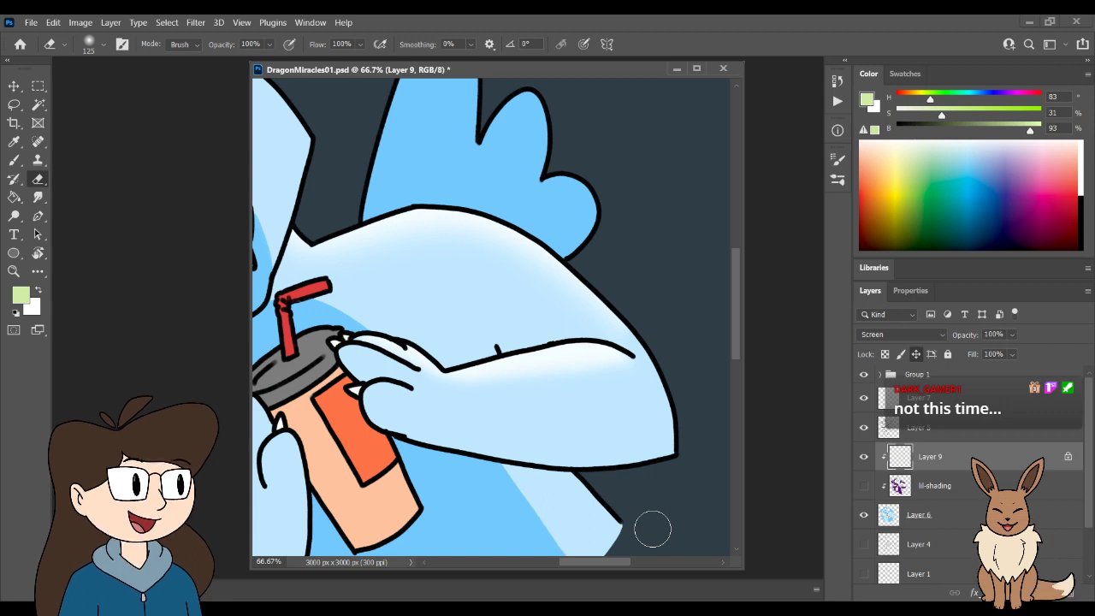
{"action": "key", "text": "ctrl+plus"}
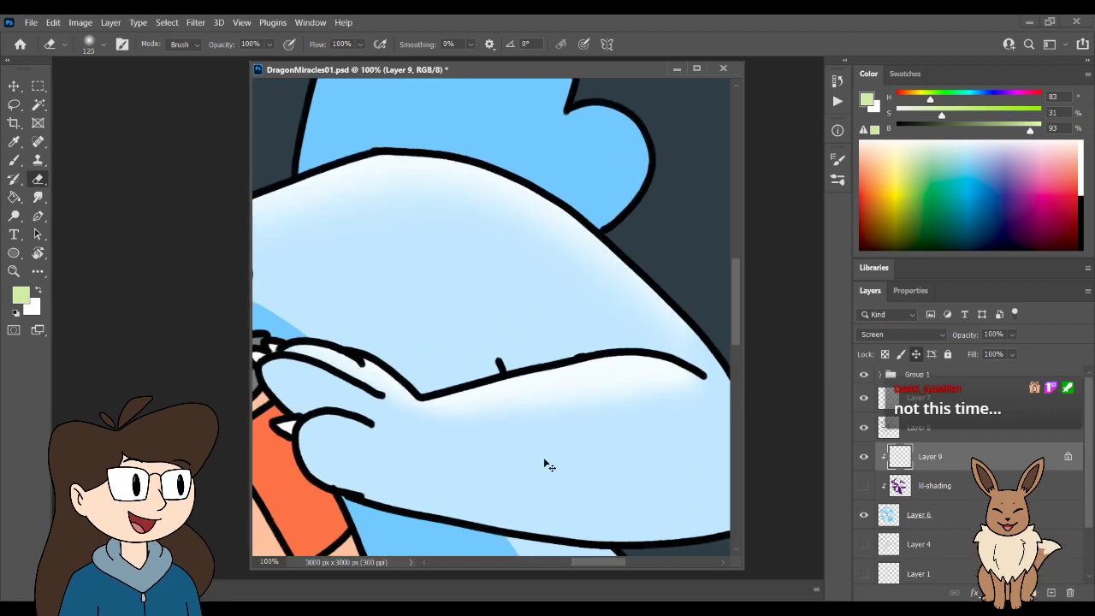
{"action": "left_click_drag", "start_coordinate": [537, 465], "coordinate": [624, 439]}
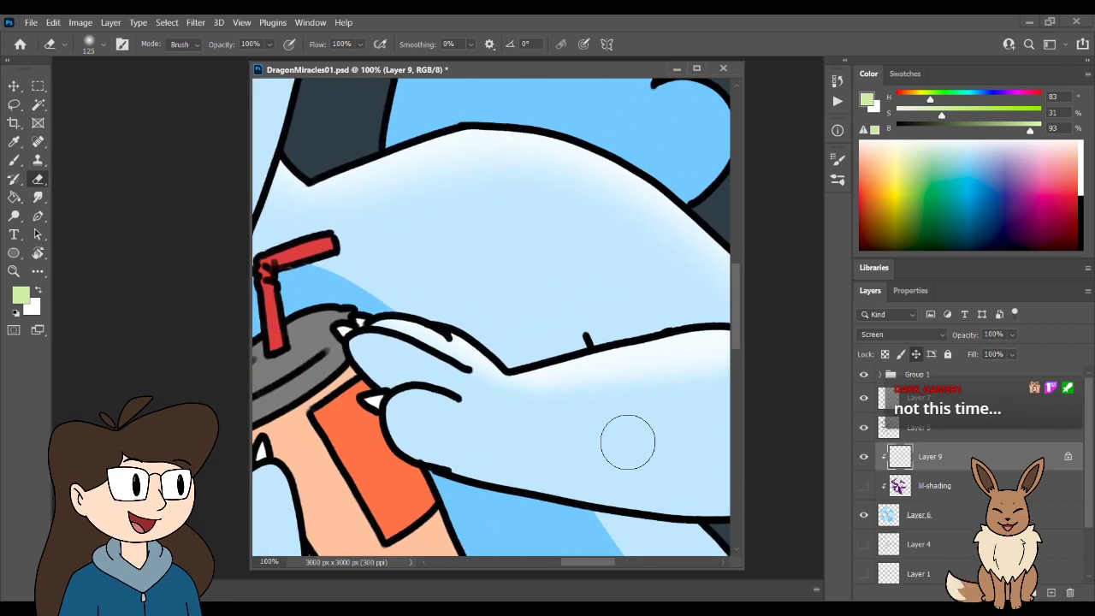
{"action": "key", "text": "ctrl+plus"}
{"action": "left_click_drag", "start_coordinate": [514, 442], "coordinate": [585, 369]}
{"action": "key", "text": "l"}
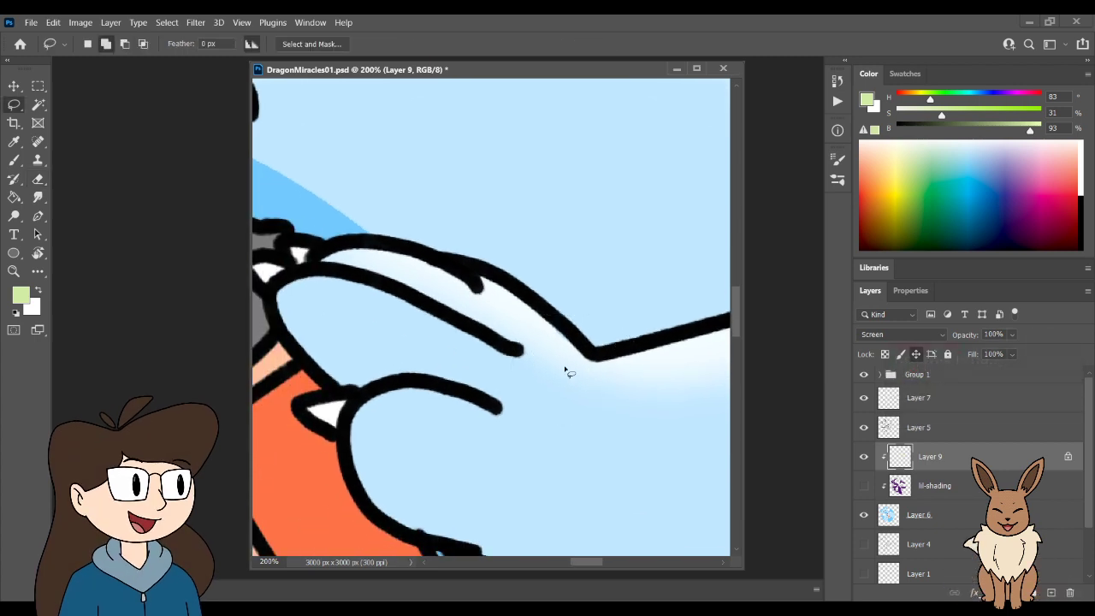
{"action": "scroll", "coordinate": [571, 382], "scroll_direction": "left", "scroll_amount": 3}
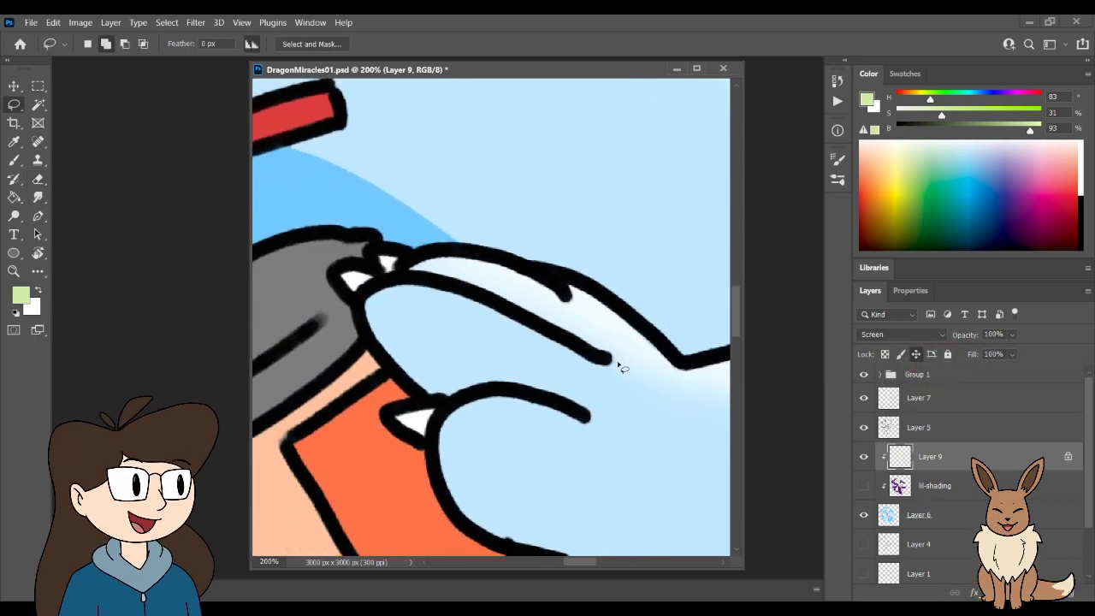
{"action": "mouse_move", "coordinate": [503, 309]}
{"action": "left_mouse_down"}
{"action": "mouse_move", "coordinate": [407, 280]}
{"action": "mouse_move", "coordinate": [366, 303]}
{"action": "mouse_move", "coordinate": [375, 339]}
{"action": "mouse_move", "coordinate": [419, 393]}
{"action": "mouse_move", "coordinate": [457, 408]}
{"action": "mouse_move", "coordinate": [538, 401]}
{"action": "left_mouse_up"}
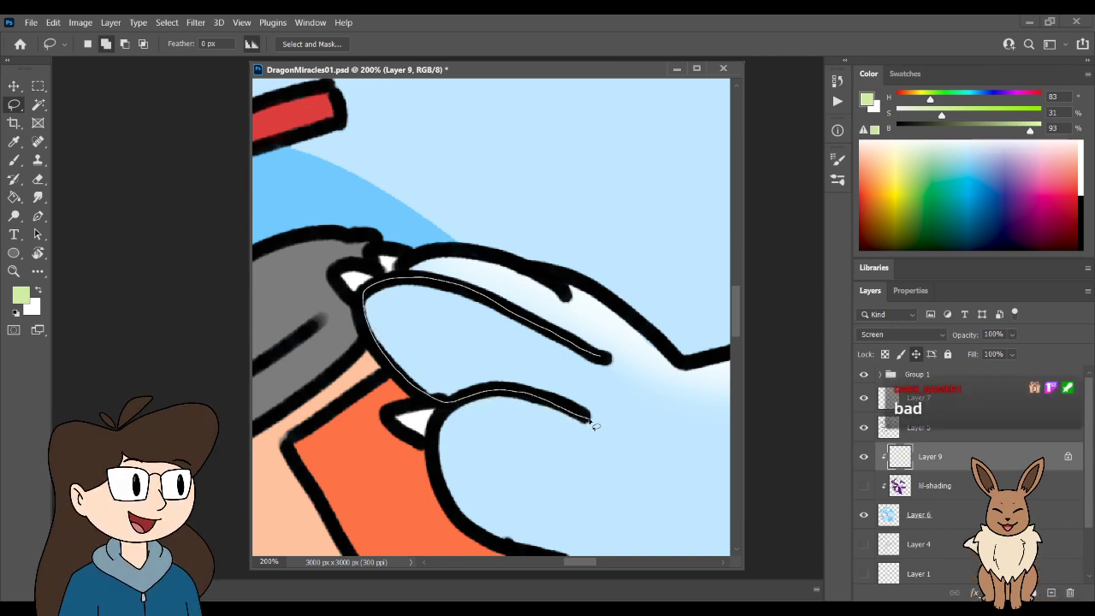
{"action": "mouse_move", "coordinate": [594, 425]}
{"action": "left_mouse_down"}
{"action": "mouse_move", "coordinate": [627, 413]}
{"action": "mouse_move", "coordinate": [612, 357]}
{"action": "left_mouse_up"}
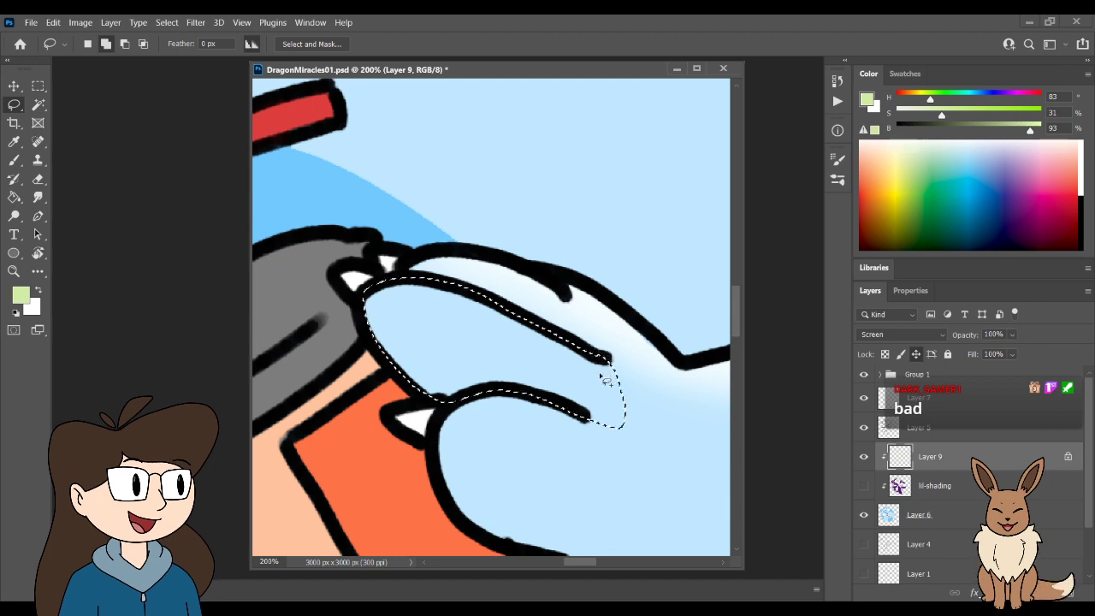
- Brush a soft highlight along the second finger's upper edge at size 150 and clear the selection
{"action": "key", "text": "b"}
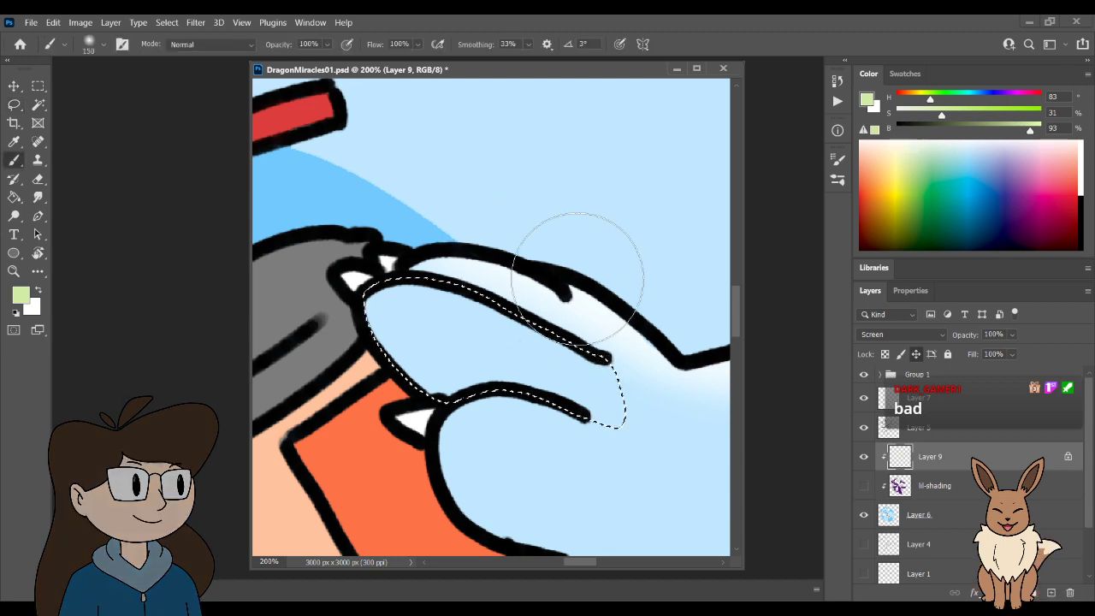
{"action": "key", "text": "bracketleft"}
{"action": "mouse_move", "coordinate": [594, 215]}
{"action": "left_mouse_down"}
{"action": "mouse_move", "coordinate": [605, 386]}
{"action": "mouse_move", "coordinate": [596, 359]}
{"action": "left_mouse_up"}
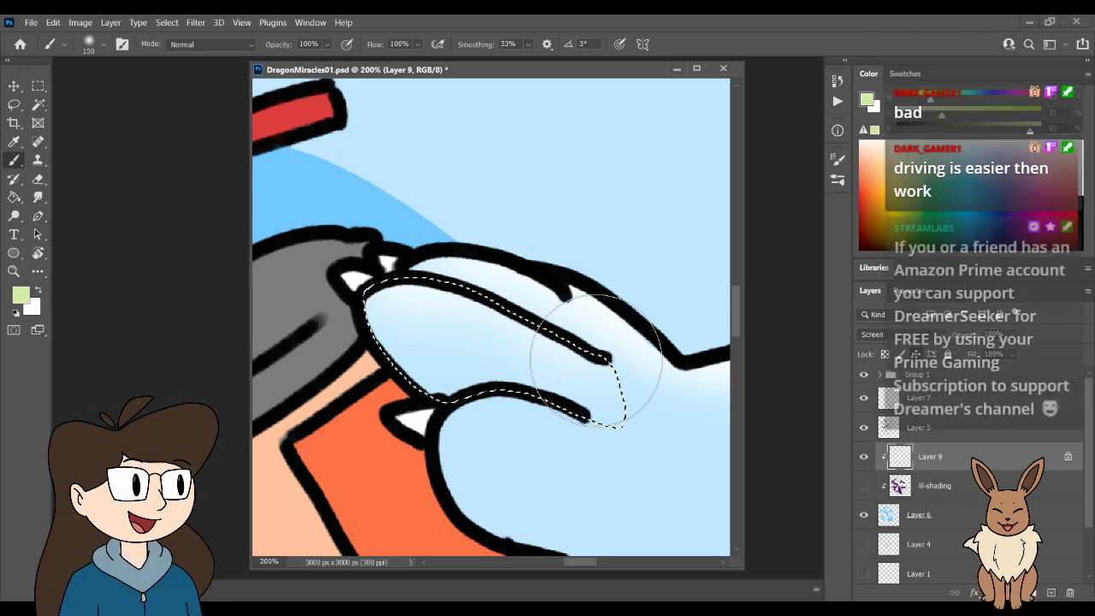
{"action": "key", "text": "l"}
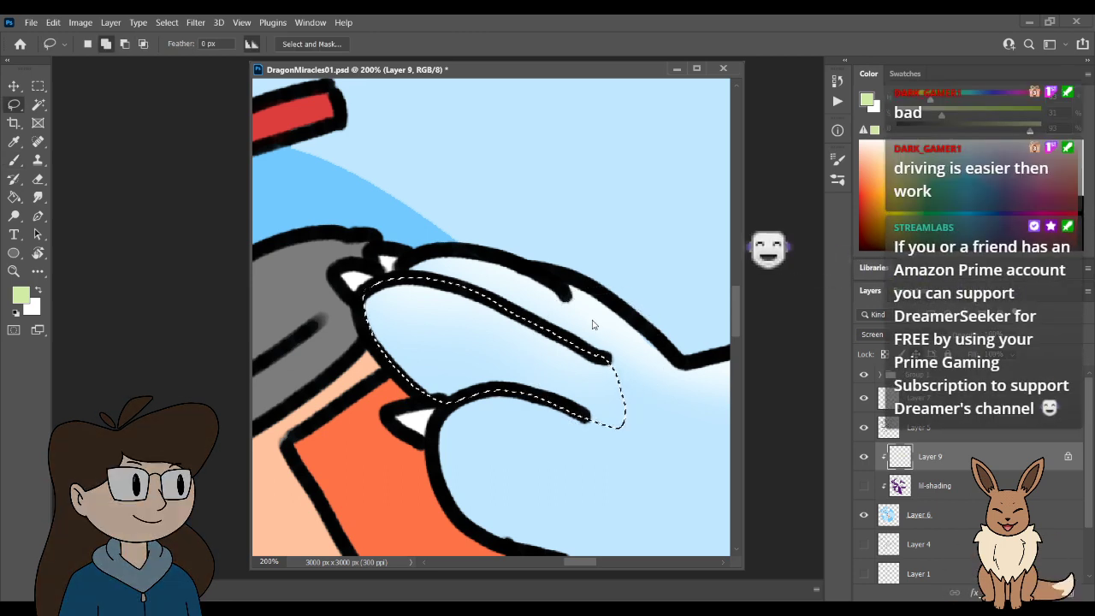
{"action": "key", "text": "ctrl+d"}
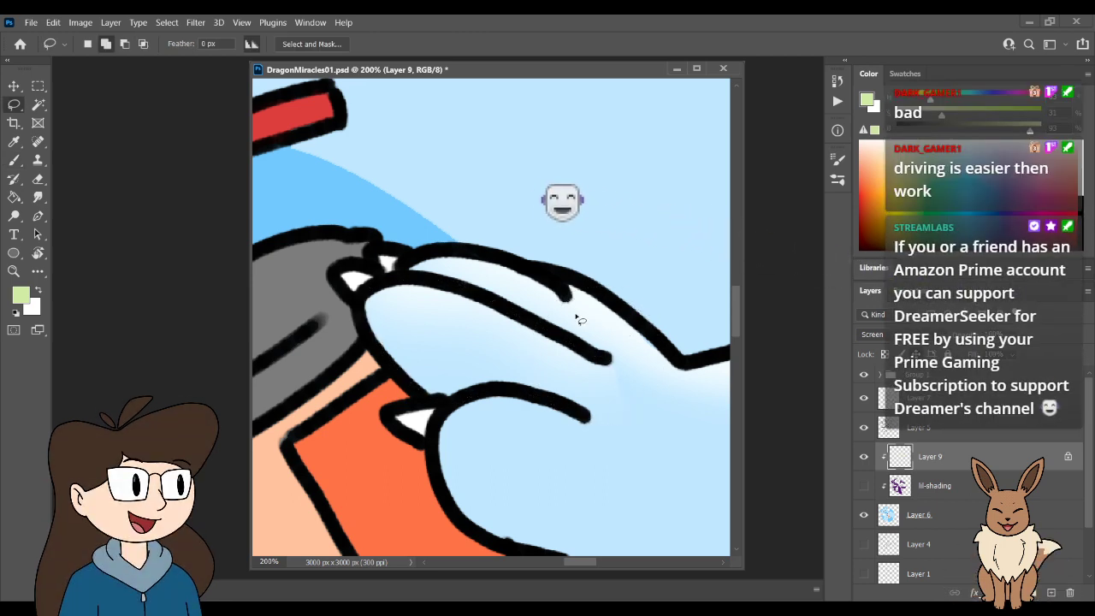
- Erase the excess highlight on the topmost finger and back of the hand with the eraser at sizes 20 to 30
{"action": "key", "text": "e"}
{"action": "key", "text": "bracketleft"}
{"action": "key", "text": "bracketleft"}
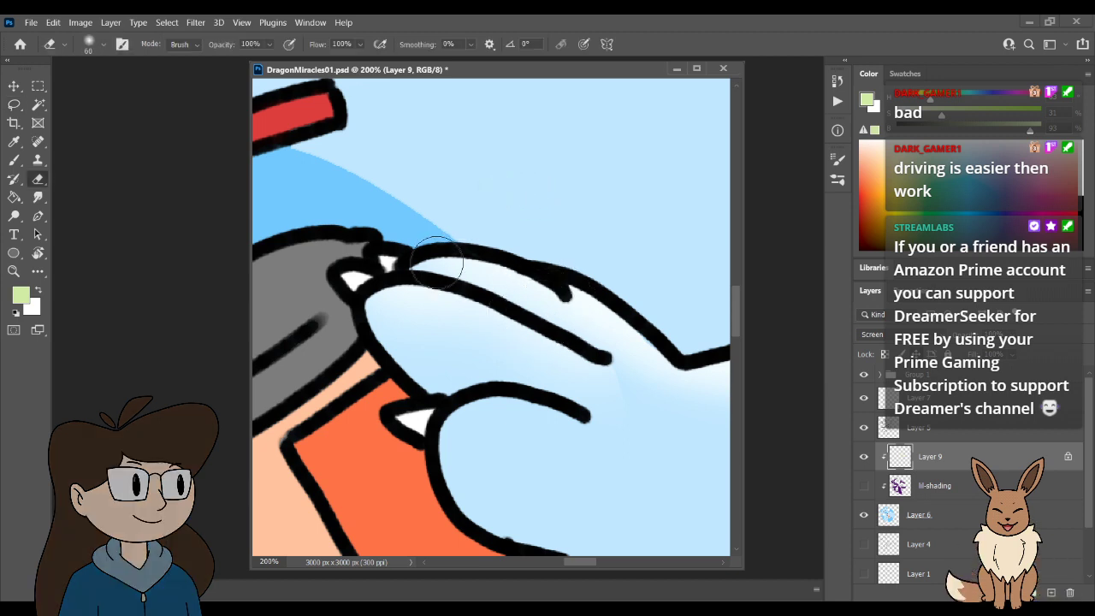
{"action": "key", "text": "bracketleft"}
{"action": "key", "text": "bracketleft"}
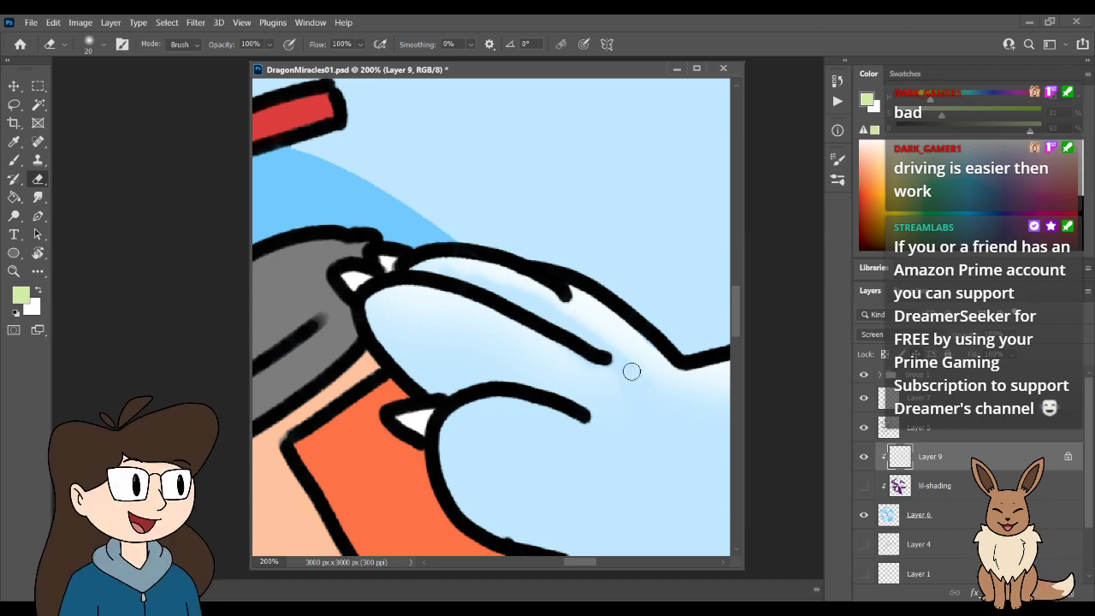
{"action": "key", "text": "bracketright"}
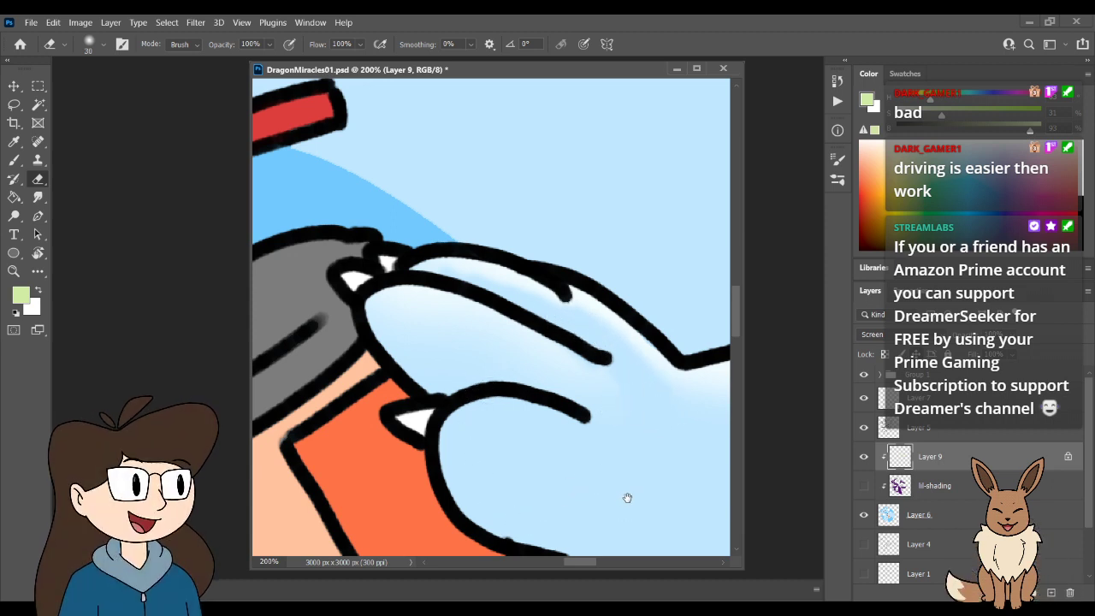
- Lasso the upper part of the lowest finger, brush a soft highlight along its top at size 150, and deselect
{"action": "left_click_drag", "start_coordinate": [628, 498], "coordinate": [623, 428]}
{"action": "key", "text": "l"}
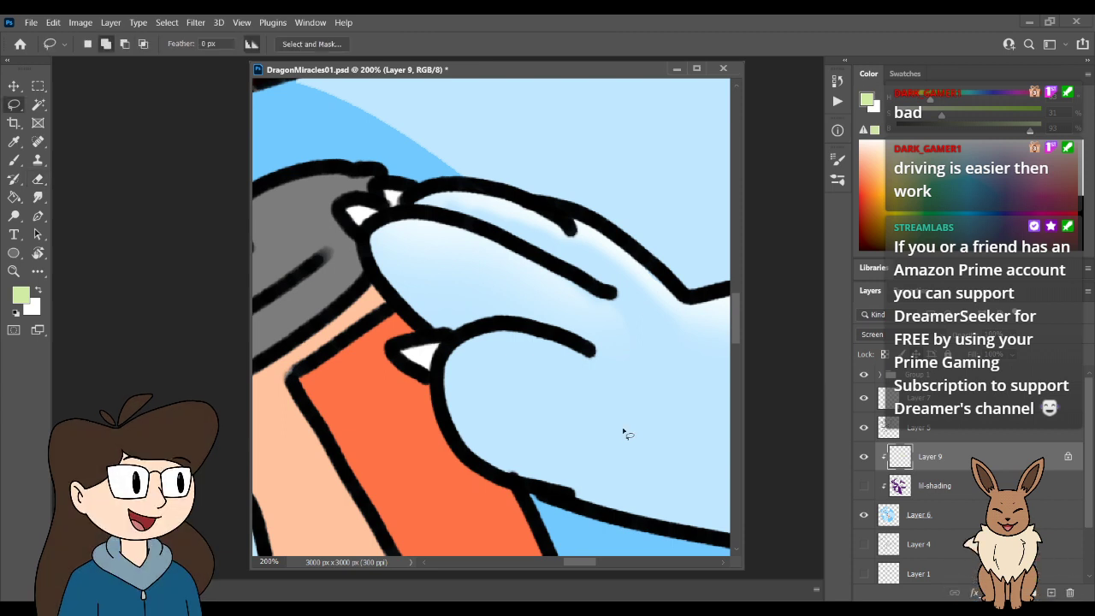
{"action": "mouse_move", "coordinate": [588, 348]}
{"action": "left_mouse_down"}
{"action": "mouse_move", "coordinate": [464, 334]}
{"action": "mouse_move", "coordinate": [445, 385]}
{"action": "mouse_move", "coordinate": [453, 409]}
{"action": "mouse_move", "coordinate": [565, 401]}
{"action": "left_mouse_up"}
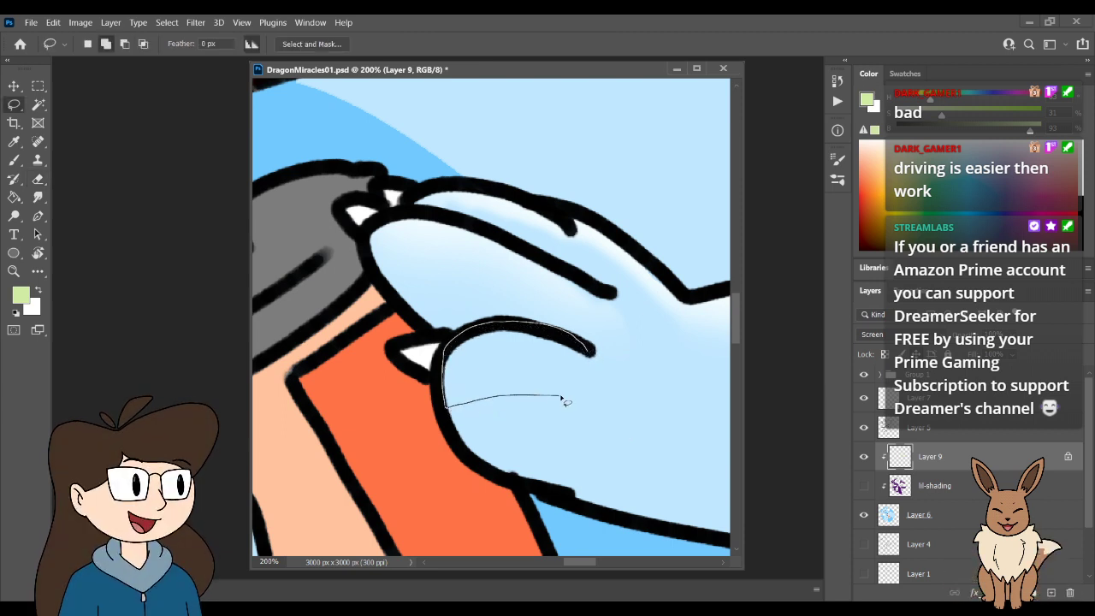
{"action": "left_click_drag", "start_coordinate": [592, 352], "coordinate": [594, 349]}
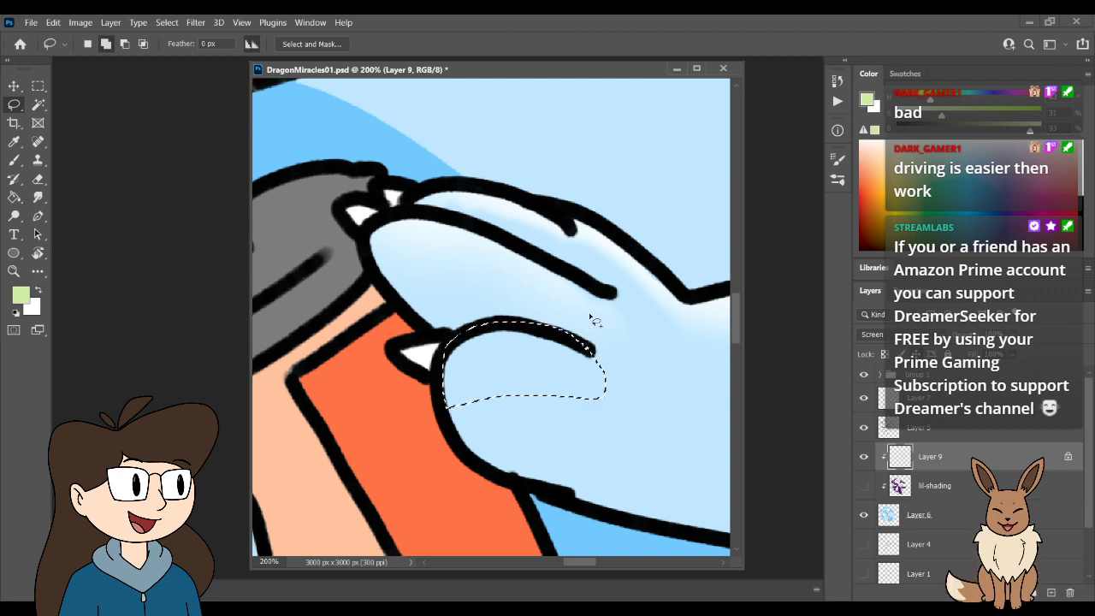
{"action": "key", "text": "b"}
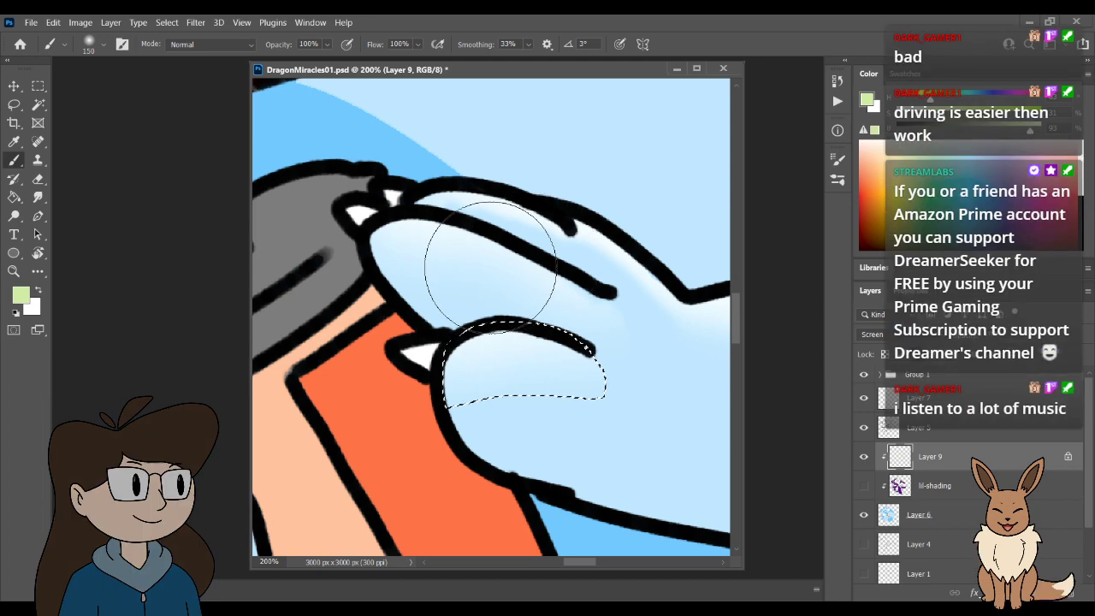
{"action": "key", "text": "l"}
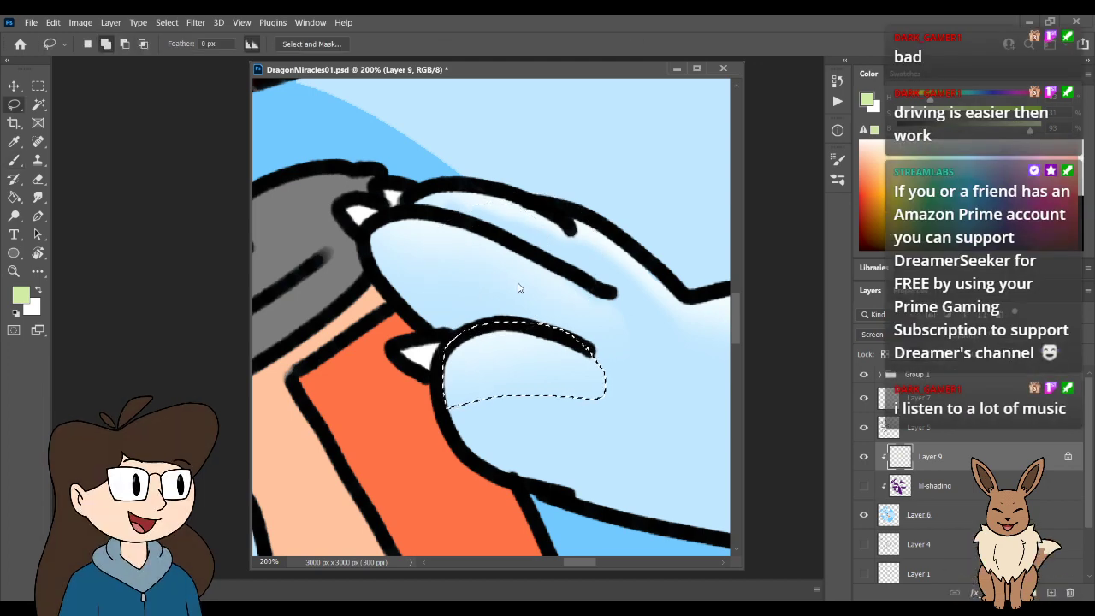
{"action": "left_click", "coordinate": [516, 289]}
- Show the lil-shading layer again and lower the opacity of the Screen highlight layer to 63%
{"action": "scroll", "coordinate": [525, 291], "scroll_direction": "down", "scroll_amount": 6}
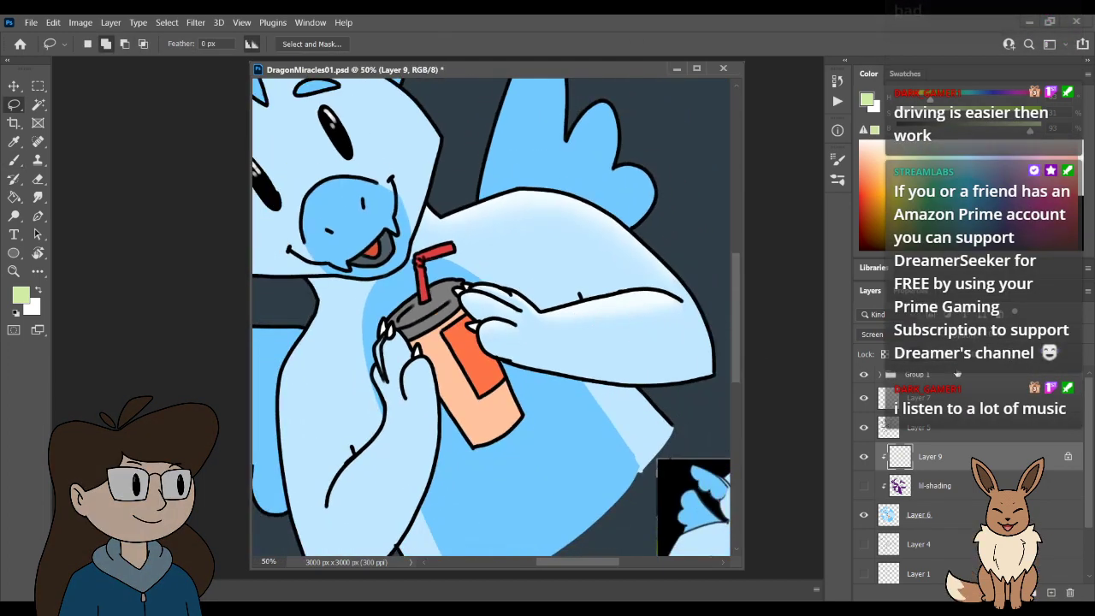
{"action": "left_click", "coordinate": [864, 486]}
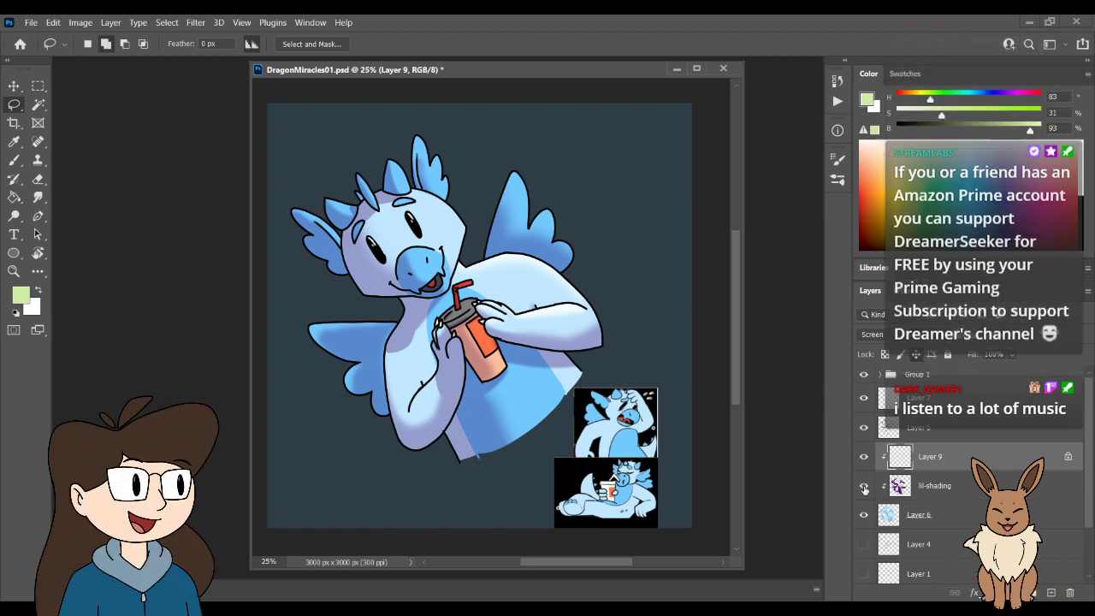
{"action": "left_click", "coordinate": [864, 486]}
{"action": "left_click", "coordinate": [864, 486]}
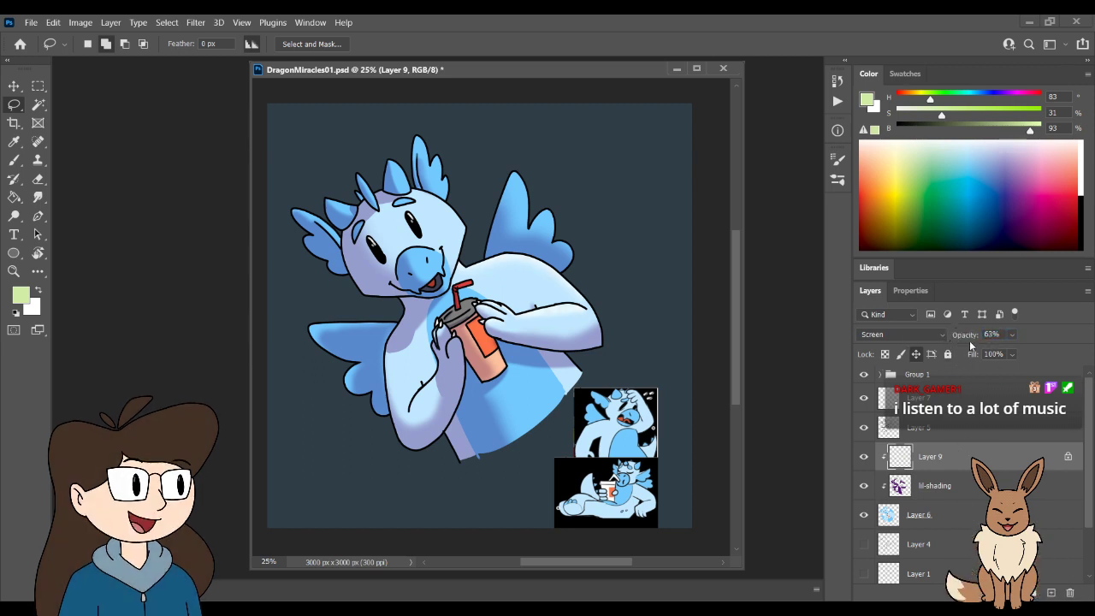
{"action": "key", "text": "ctrl+plus"}
{"action": "key", "text": "ctrl+plus"}
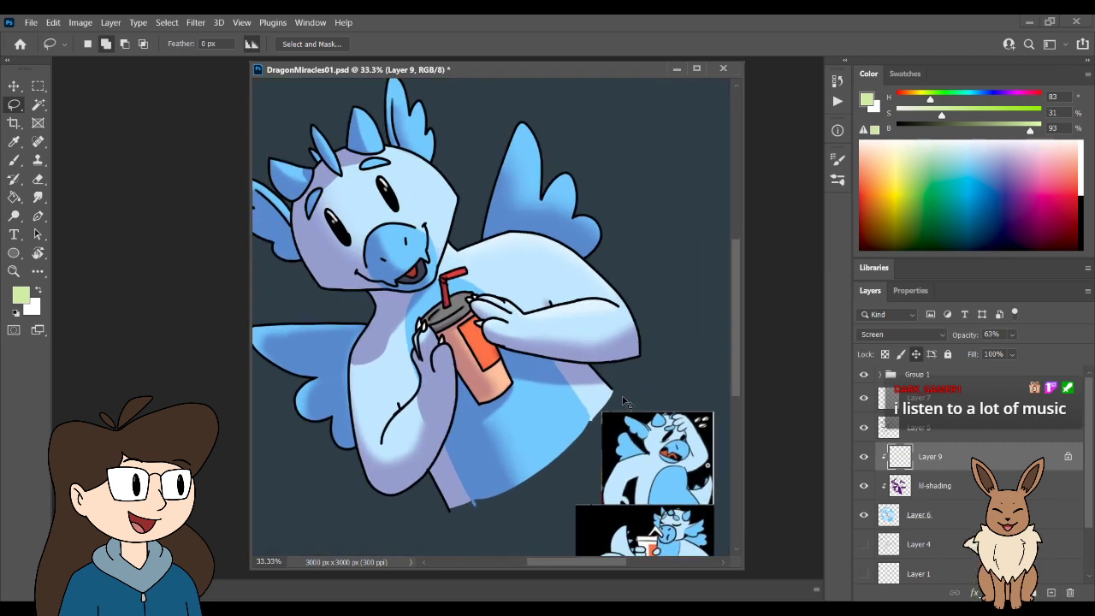
- Hide the lil-shading layer and select the blue area of the wing behind the dragon's shoulder with the Magic Wand at tolerance 70
{"action": "key", "text": "e"}
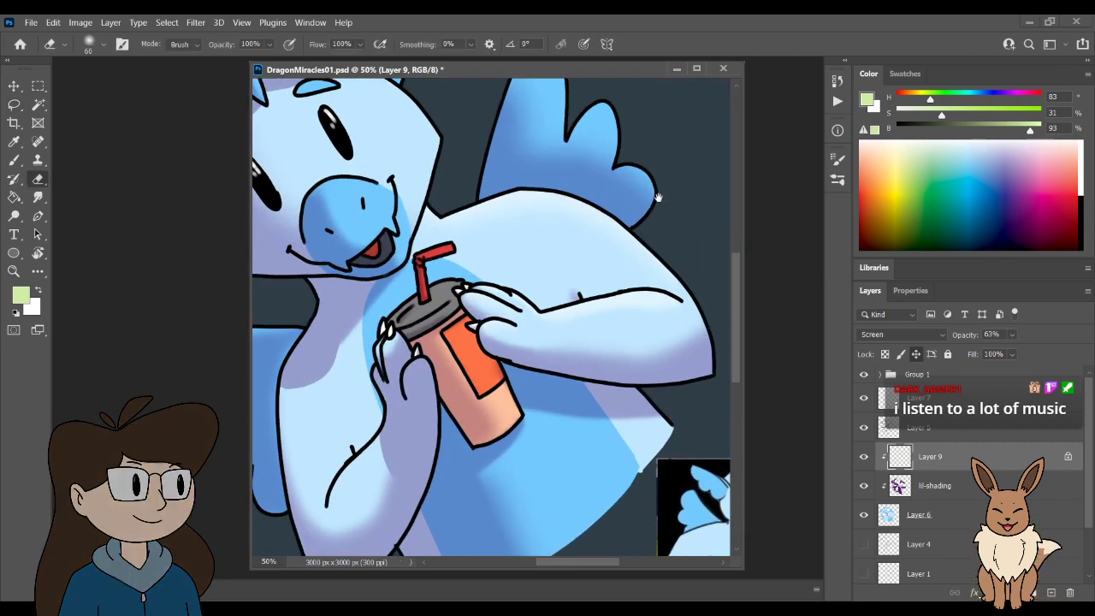
{"action": "scroll", "coordinate": [660, 325], "scroll_direction": "up", "scroll_amount": 4}
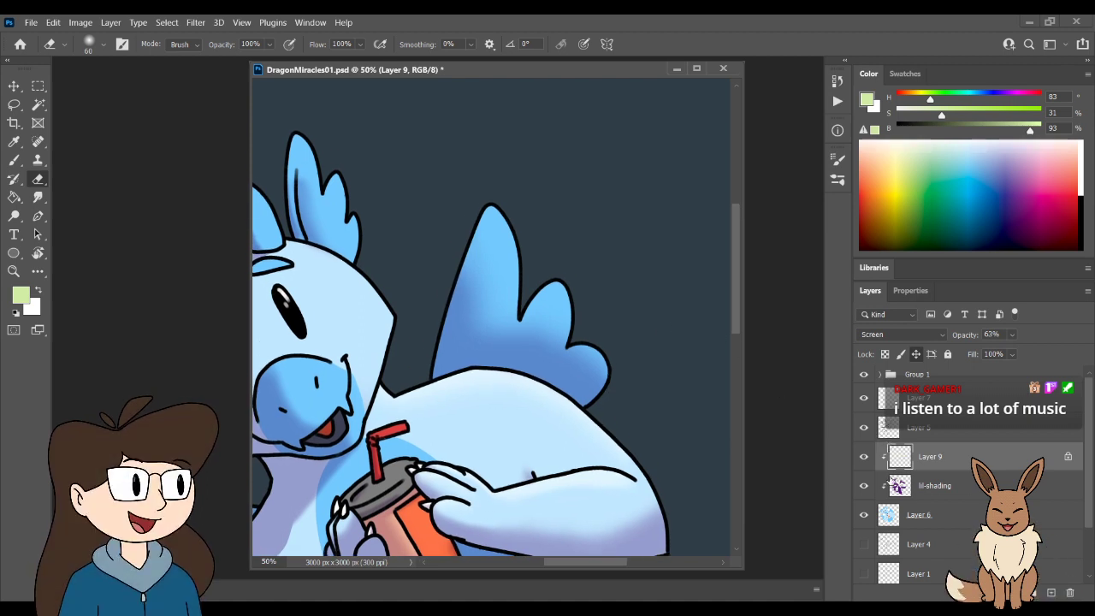
{"action": "left_click", "coordinate": [863, 486]}
{"action": "key", "text": "w"}
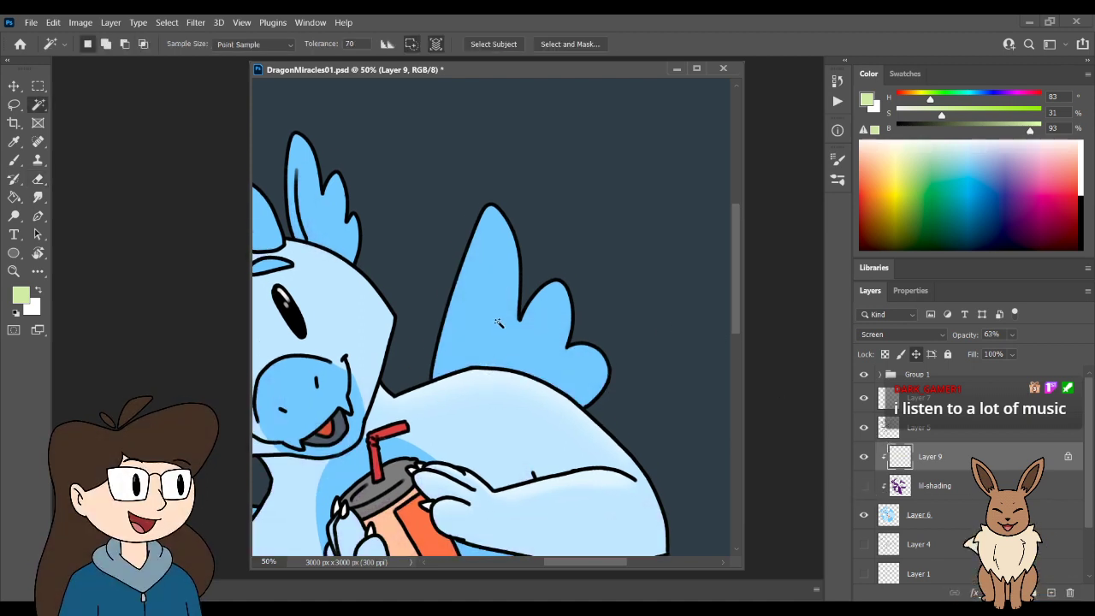
{"action": "left_click", "coordinate": [498, 322]}
- Brush soft highlights along the selected wing's upper feather edges at size 150 and trim the excess with the eraser at sizes 100 to 150
{"action": "key", "text": "b"}
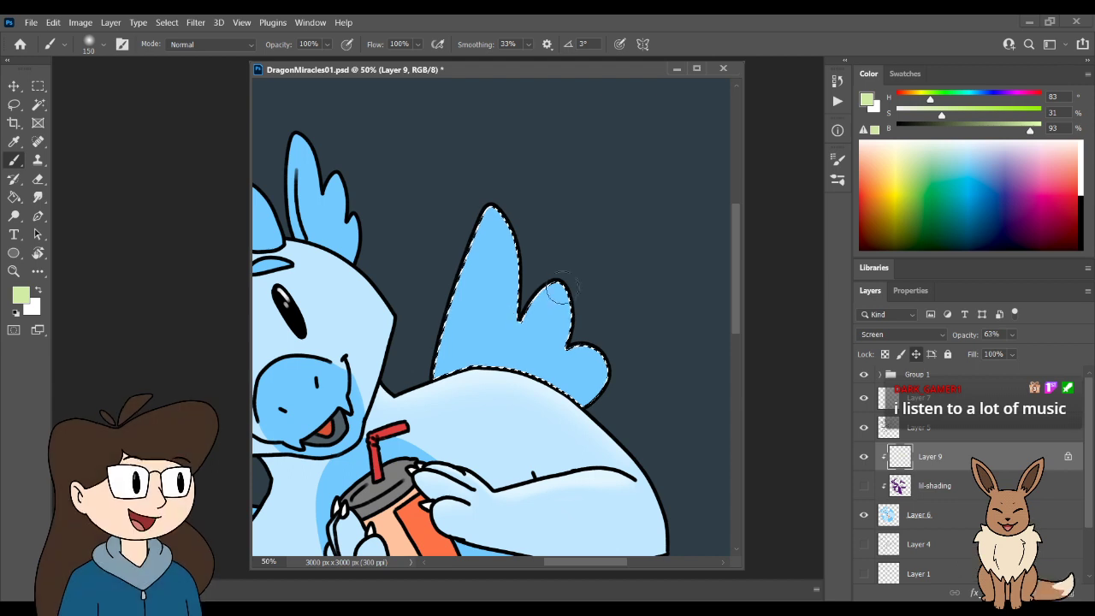
{"action": "mouse_move", "coordinate": [465, 227]}
{"action": "left_mouse_down"}
{"action": "mouse_move", "coordinate": [458, 266]}
{"action": "mouse_move", "coordinate": [534, 167]}
{"action": "mouse_move", "coordinate": [469, 234]}
{"action": "left_mouse_up"}
{"action": "key", "text": "ctrl+z"}
{"action": "key", "text": "ctrl+z"}
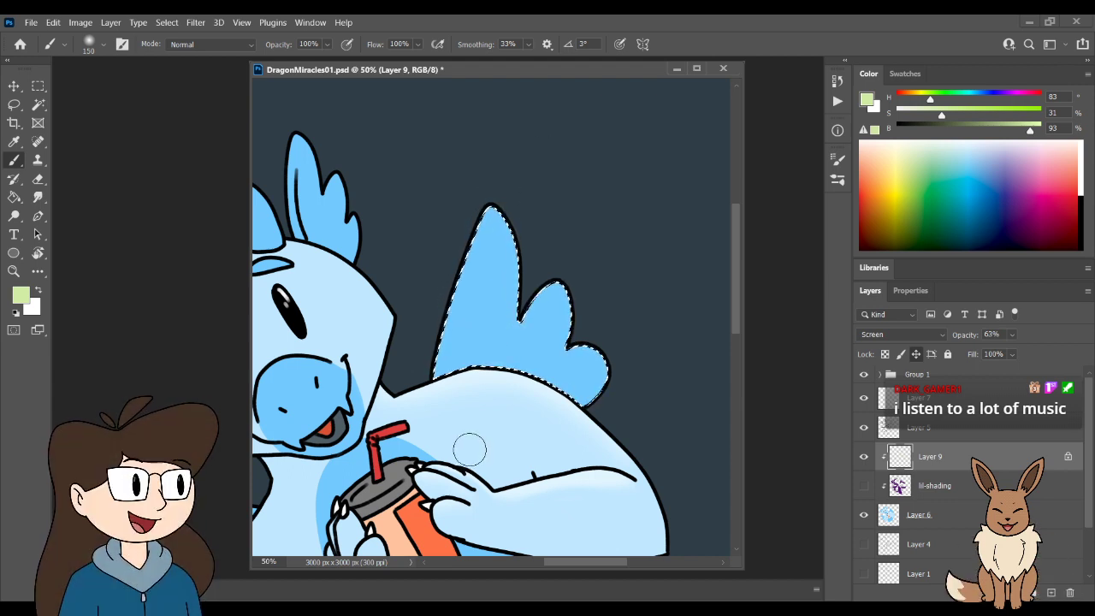
{"action": "mouse_move", "coordinate": [470, 445]}
{"action": "left_mouse_down"}
{"action": "mouse_move", "coordinate": [469, 252]}
{"action": "mouse_move", "coordinate": [451, 284]}
{"action": "mouse_move", "coordinate": [486, 229]}
{"action": "left_mouse_up"}
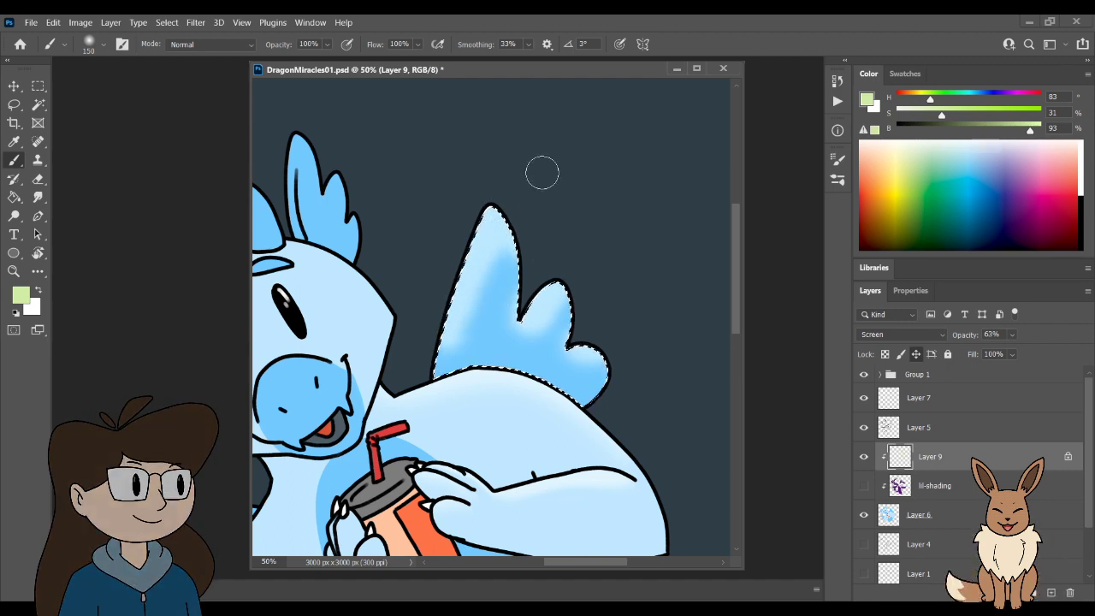
{"action": "key", "text": "e"}
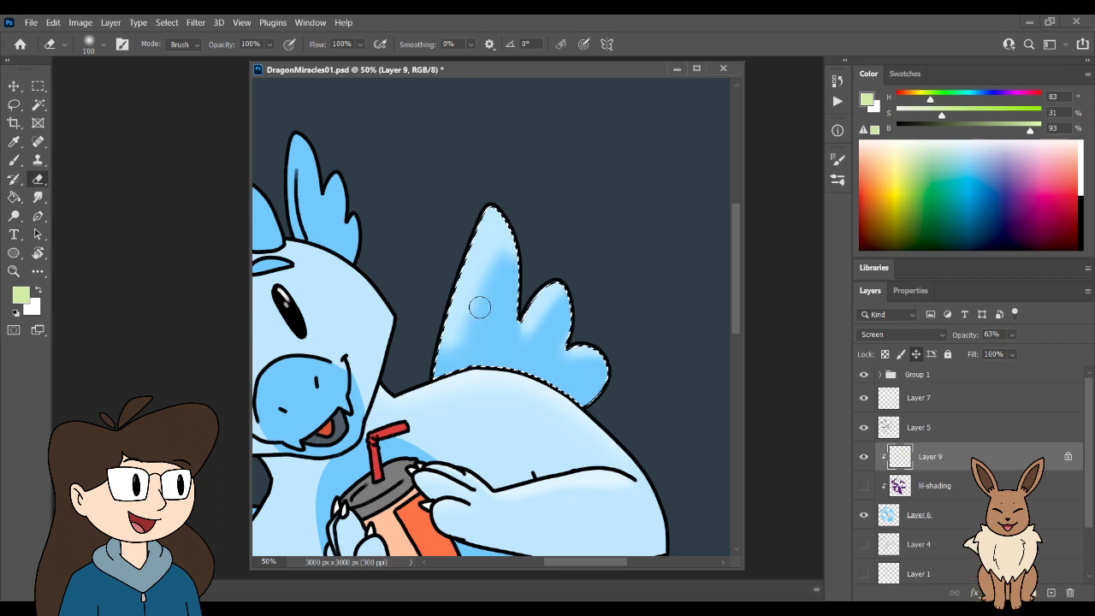
{"action": "mouse_move", "coordinate": [511, 265]}
{"action": "left_mouse_down"}
{"action": "mouse_move", "coordinate": [486, 353]}
{"action": "mouse_move", "coordinate": [505, 266]}
{"action": "mouse_move", "coordinate": [448, 419]}
{"action": "mouse_move", "coordinate": [488, 317]}
{"action": "left_mouse_up"}
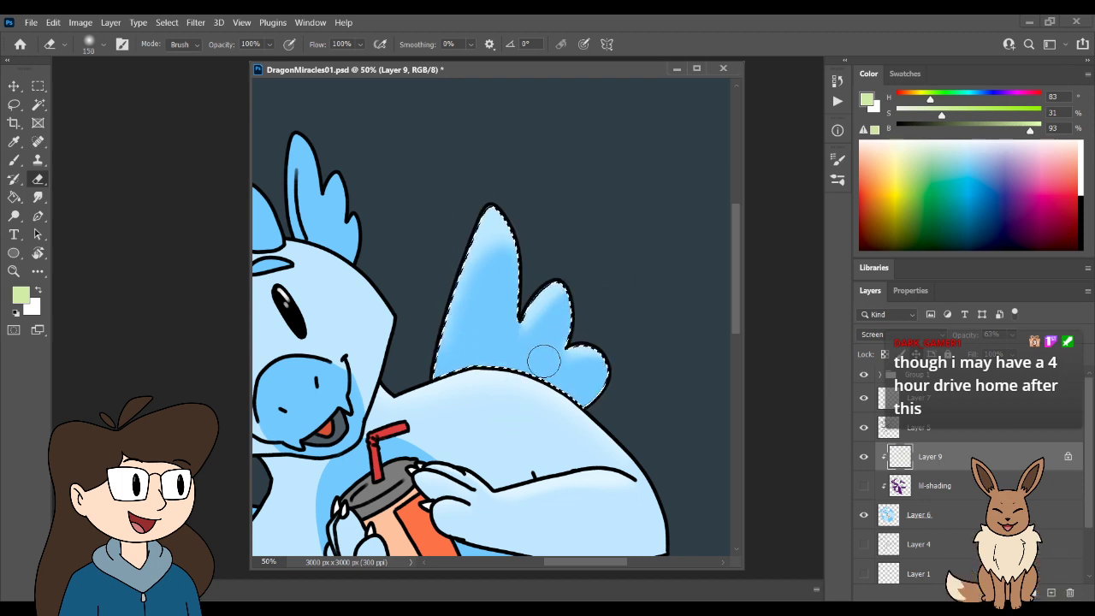
- Clear the wing selection, select the dragon's light-blue face and brush a soft 175 px highlight along its upper right edge
{"action": "key", "text": "l"}
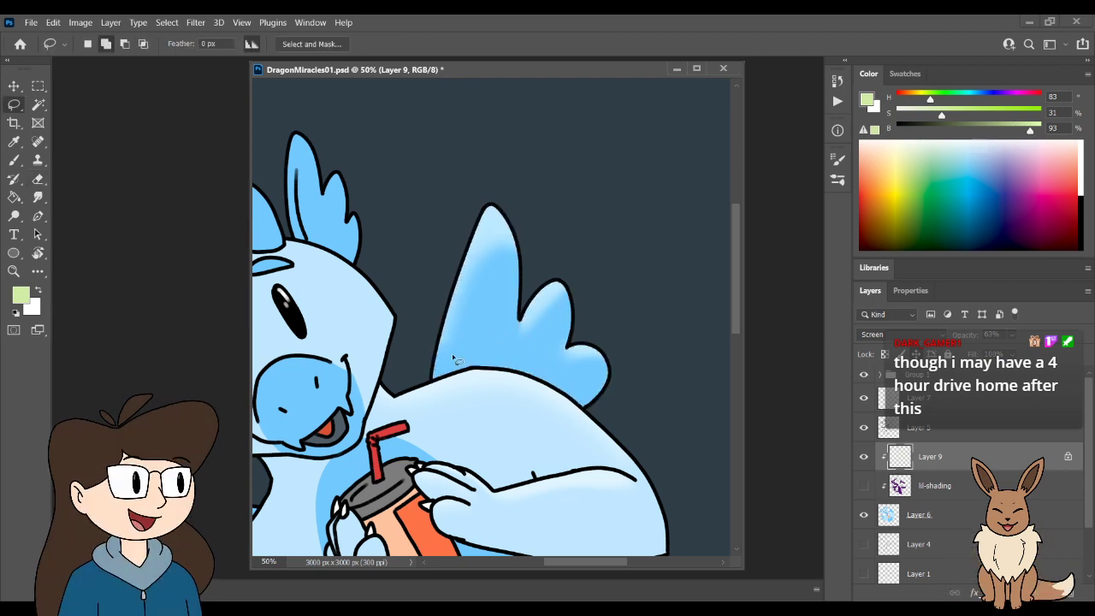
{"action": "key", "text": "ctrl+d"}
{"action": "mouse_move", "coordinate": [375, 367]}
{"action": "left_mouse_down"}
{"action": "mouse_move", "coordinate": [469, 322]}
{"action": "mouse_move", "coordinate": [576, 374]}
{"action": "left_mouse_up"}
{"action": "key", "text": "w"}
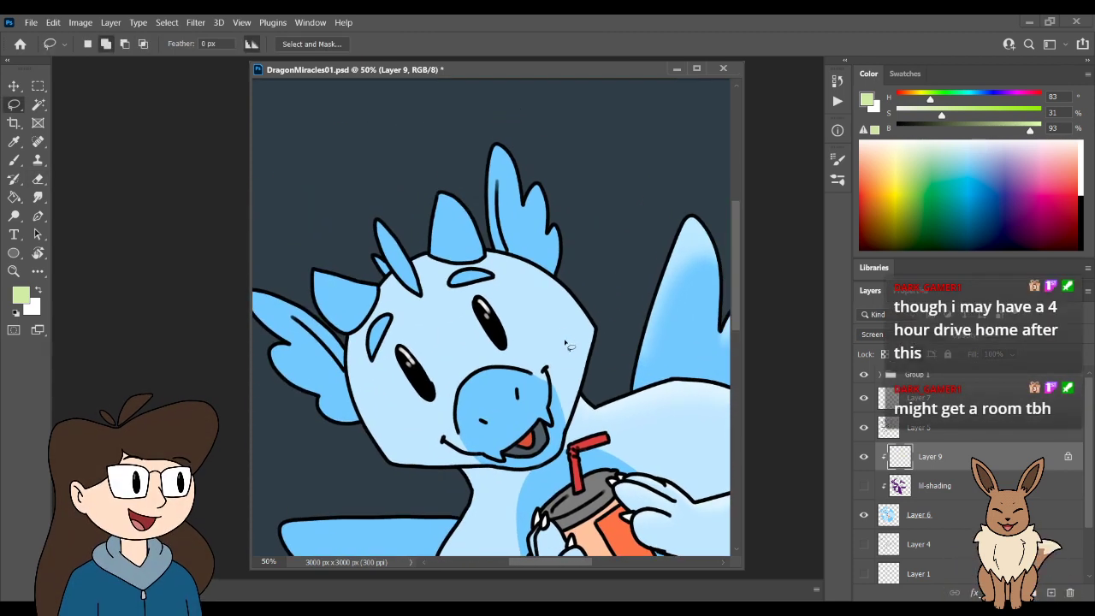
{"action": "left_click", "coordinate": [562, 333]}
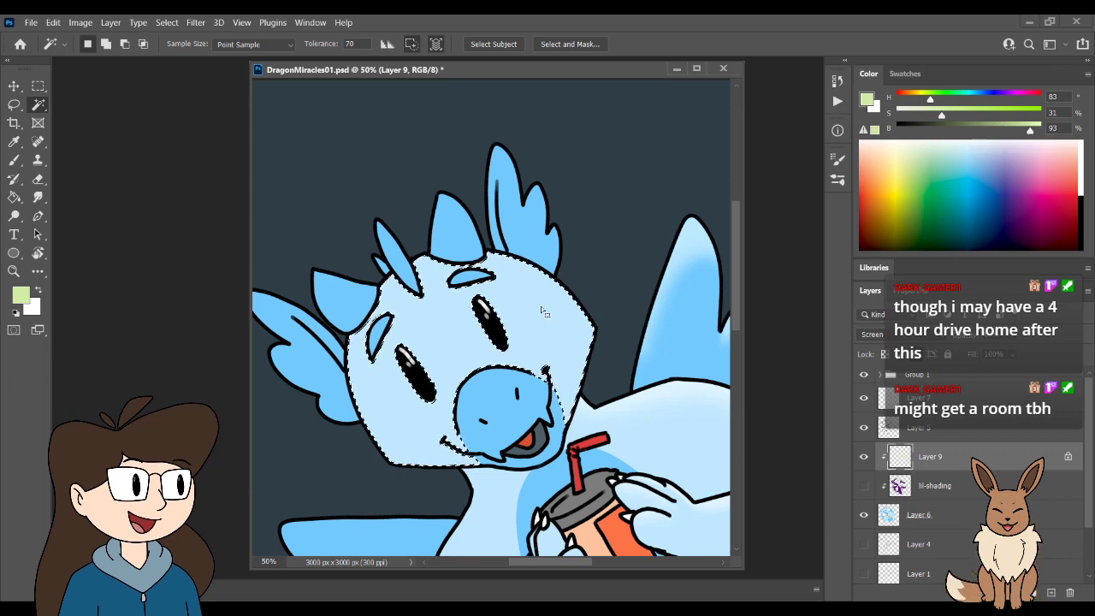
{"action": "key", "text": "b"}
{"action": "key", "text": "bracketright"}
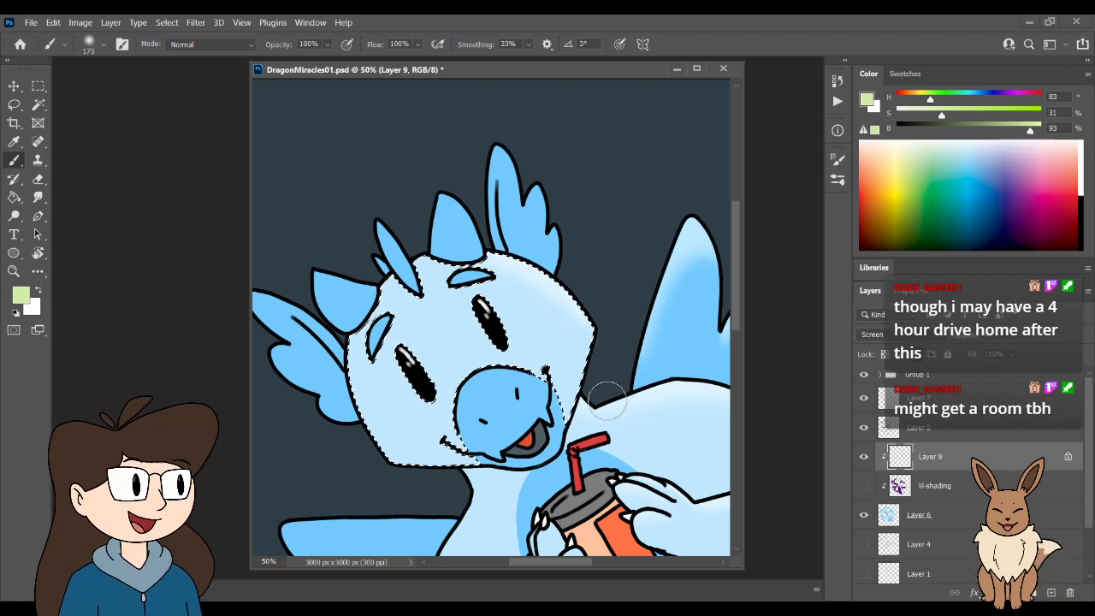
- Select the darker blue muzzle and chin, and brush a soft highlight across the top of the muzzle
{"action": "key", "text": "w"}
{"action": "left_click", "coordinate": [505, 393]}
{"action": "left_click", "coordinate": [556, 441], "text": "shift"}
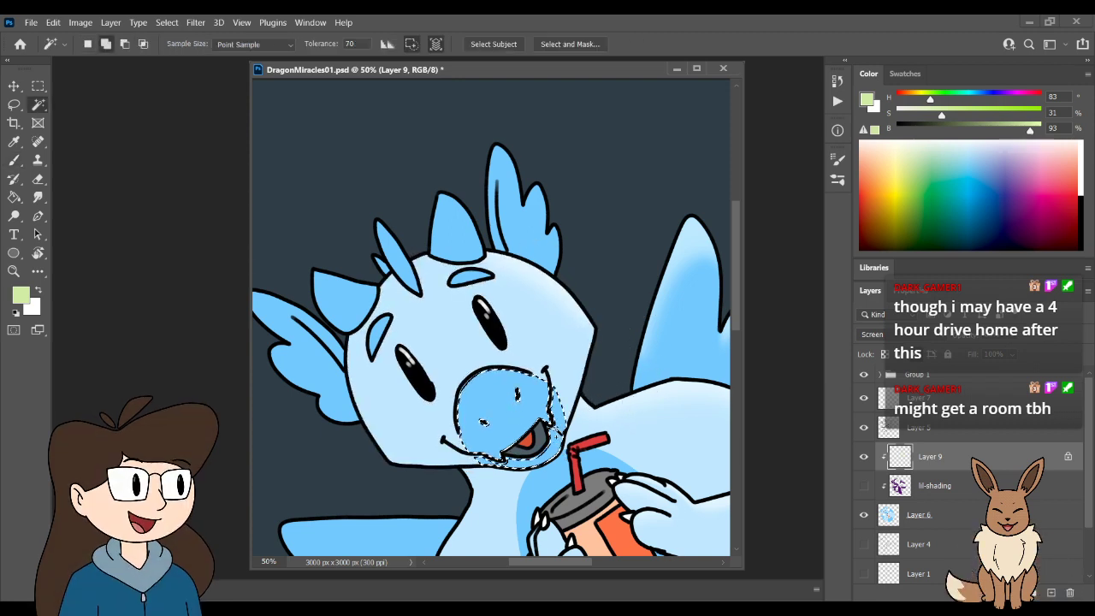
{"action": "key", "text": "b"}
{"action": "mouse_move", "coordinate": [548, 402]}
{"action": "left_mouse_down"}
{"action": "mouse_move", "coordinate": [513, 364]}
{"action": "mouse_move", "coordinate": [479, 361]}
{"action": "mouse_move", "coordinate": [562, 374]}
{"action": "mouse_move", "coordinate": [524, 359]}
{"action": "left_mouse_up"}
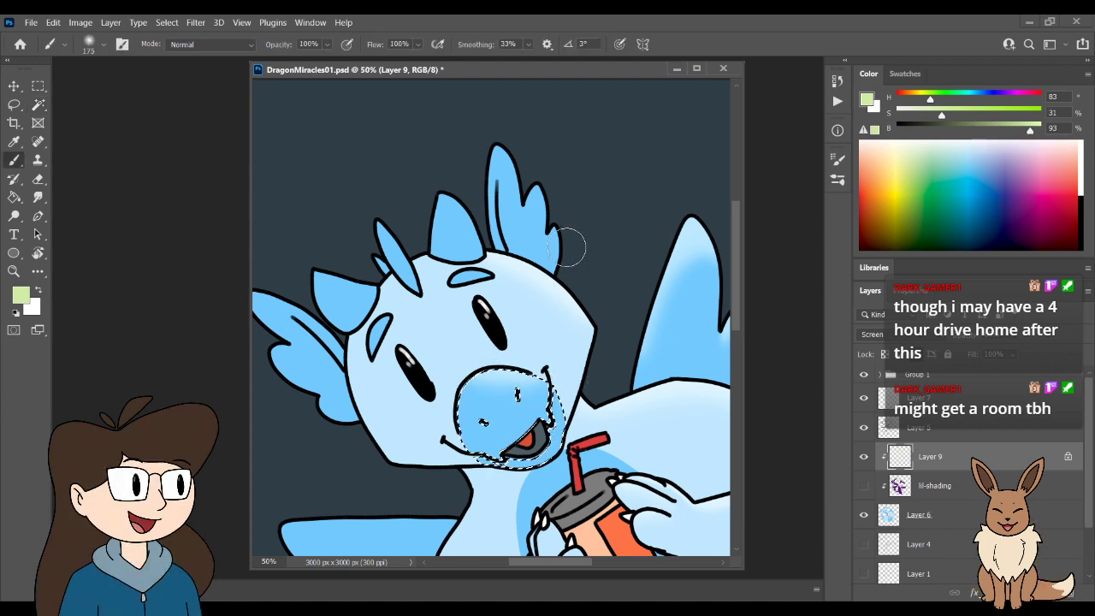
- Select the feathered ear on the right of the head and brush soft highlights onto its tips and outer edge
{"action": "key", "text": "w"}
{"action": "left_click", "coordinate": [512, 210]}
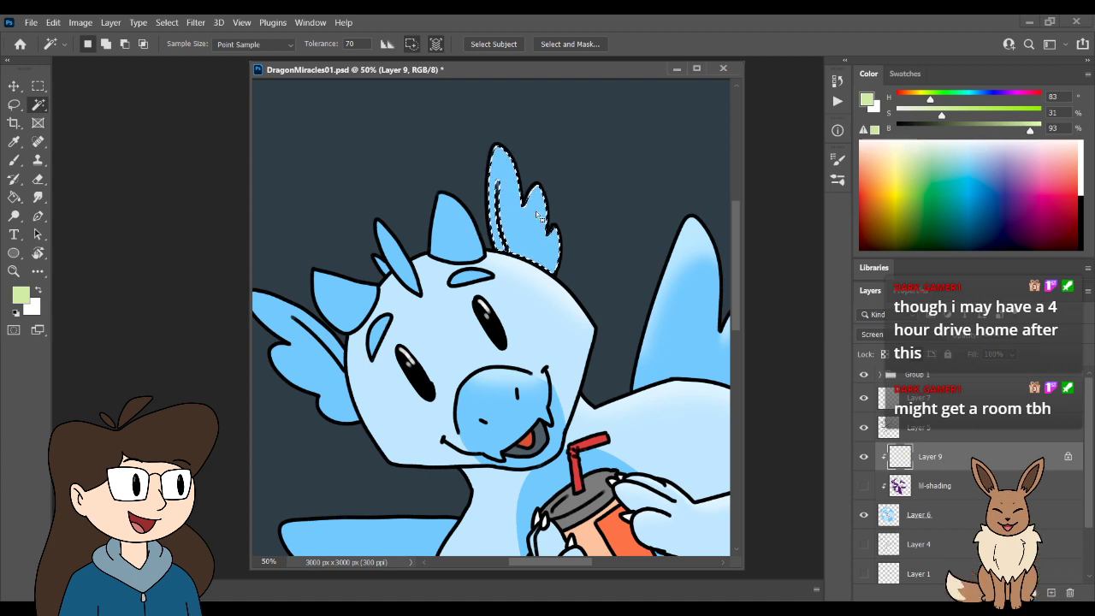
{"action": "key", "text": "b"}
{"action": "mouse_move", "coordinate": [538, 216]}
{"action": "left_mouse_down"}
{"action": "mouse_move", "coordinate": [502, 137]}
{"action": "mouse_move", "coordinate": [531, 189]}
{"action": "mouse_move", "coordinate": [568, 218]}
{"action": "mouse_move", "coordinate": [577, 263]}
{"action": "mouse_move", "coordinate": [556, 213]}
{"action": "left_mouse_up"}
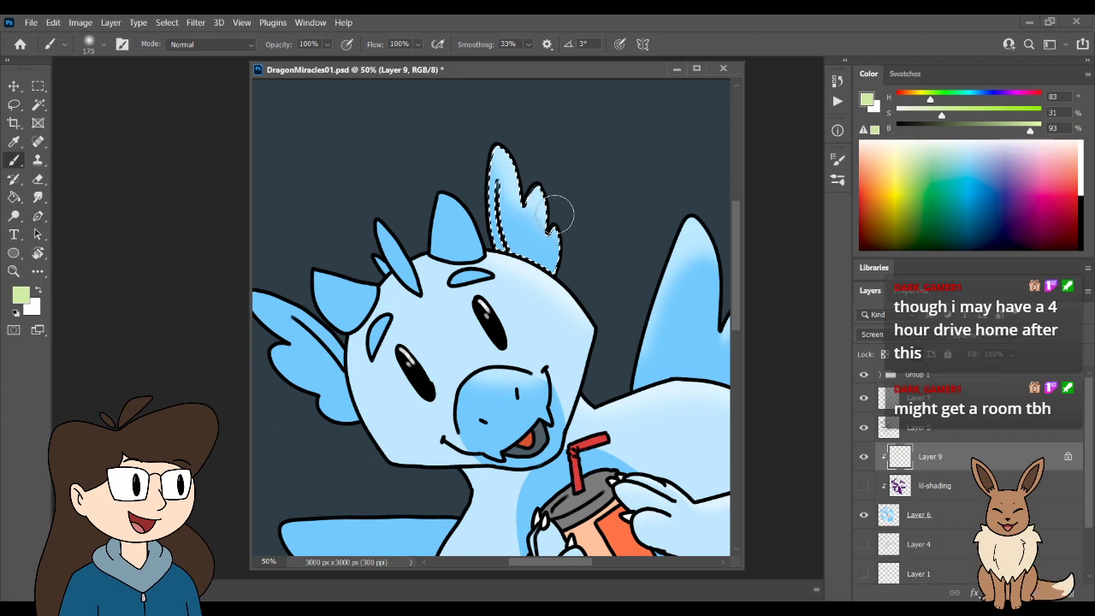
- Select the spike beside the right ear, brush a highlight along its right side and soften it with the Eraser
{"action": "key", "text": "w"}
{"action": "left_click", "coordinate": [470, 251]}
{"action": "key", "text": "b"}
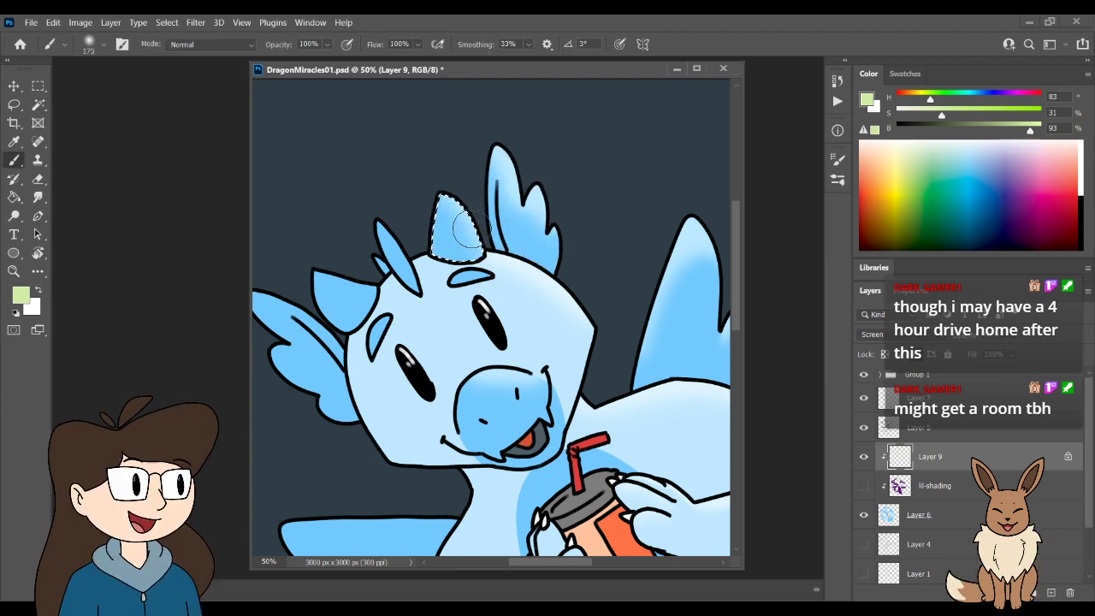
{"action": "key", "text": "e"}
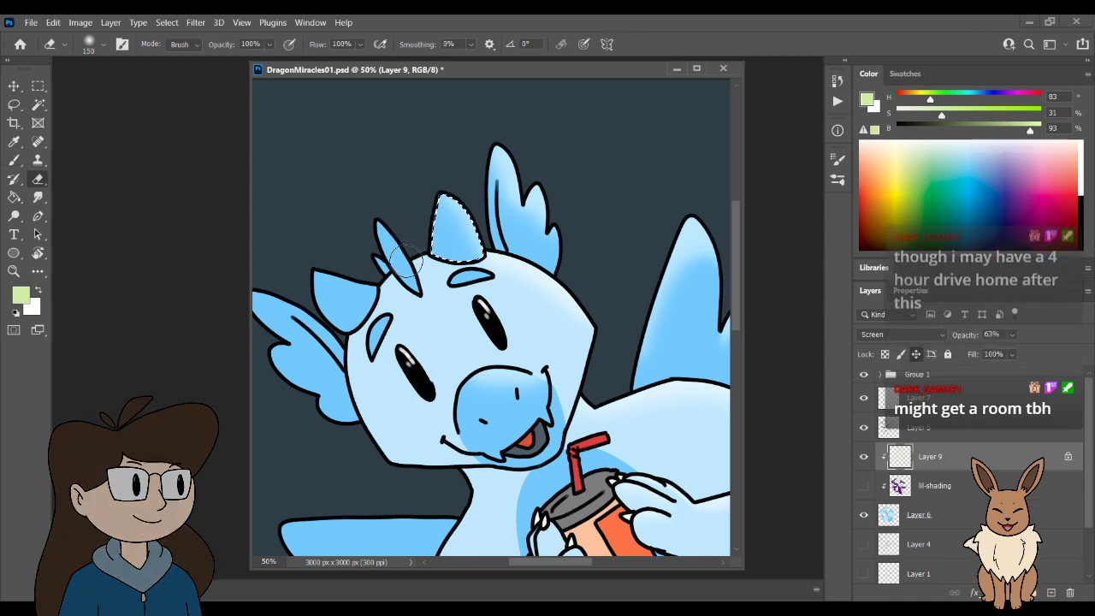
- Select the narrow middle horn and the spike near the left ear in turn, brushing a soft highlight onto each
{"action": "key", "text": "w"}
{"action": "left_click", "coordinate": [410, 257]}
{"action": "key", "text": "b"}
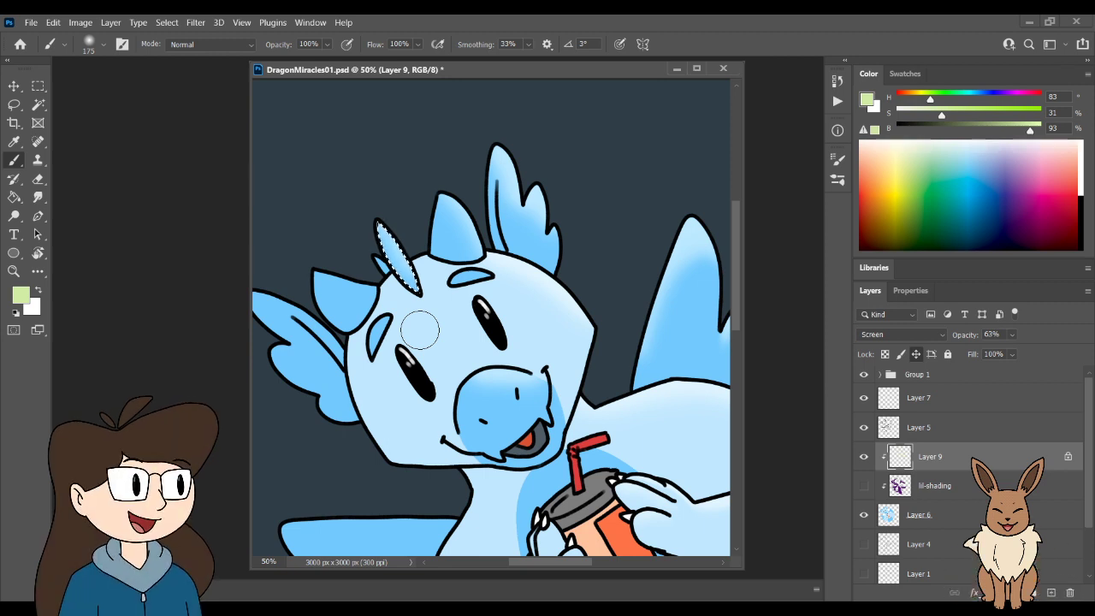
{"action": "key", "text": "w"}
{"action": "key", "text": "b"}
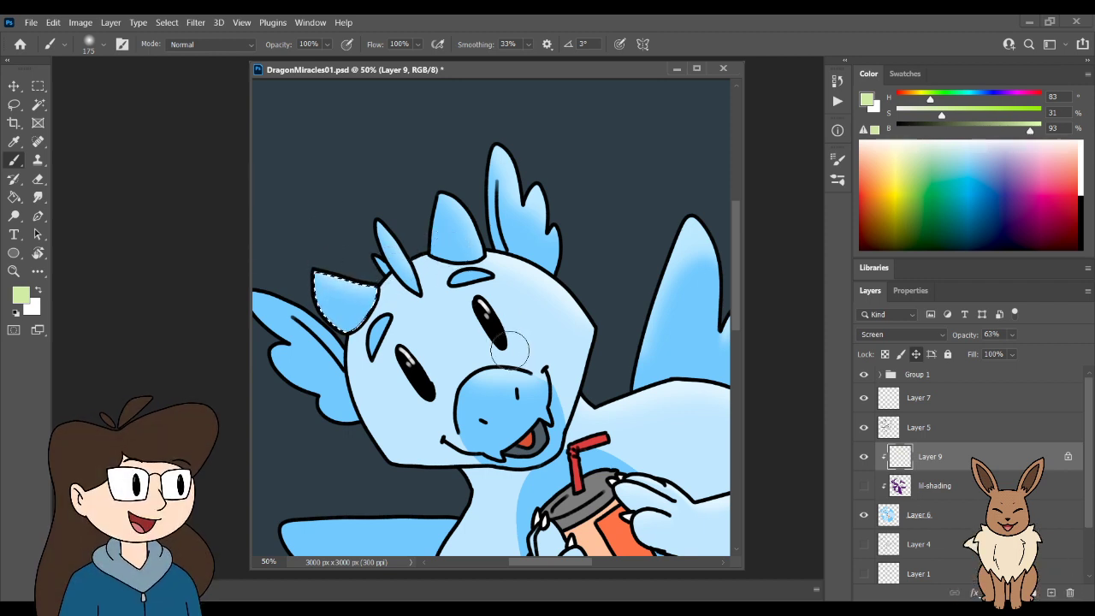
- Lasso the muzzle area beside the right mouth corner, brush a soft highlight along its edge and clear the selection
{"action": "left_click_drag", "start_coordinate": [566, 378], "coordinate": [522, 377]}
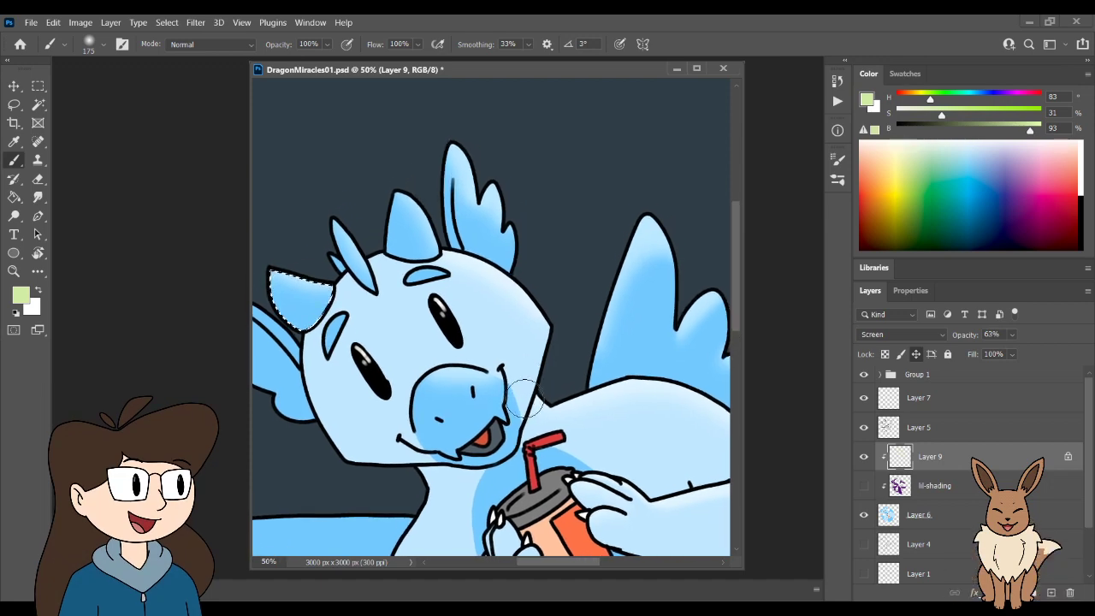
{"action": "key", "text": "ctrl+plus"}
{"action": "key", "text": "ctrl+plus"}
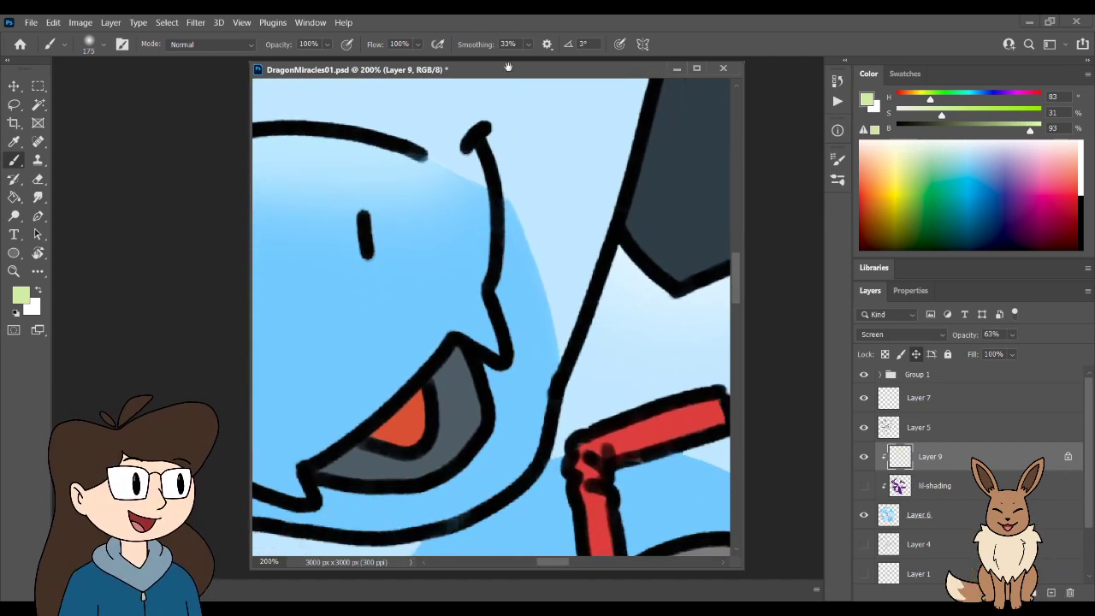
{"action": "scroll", "coordinate": [523, 85], "scroll_direction": "up", "scroll_amount": 3}
{"action": "key", "text": "l"}
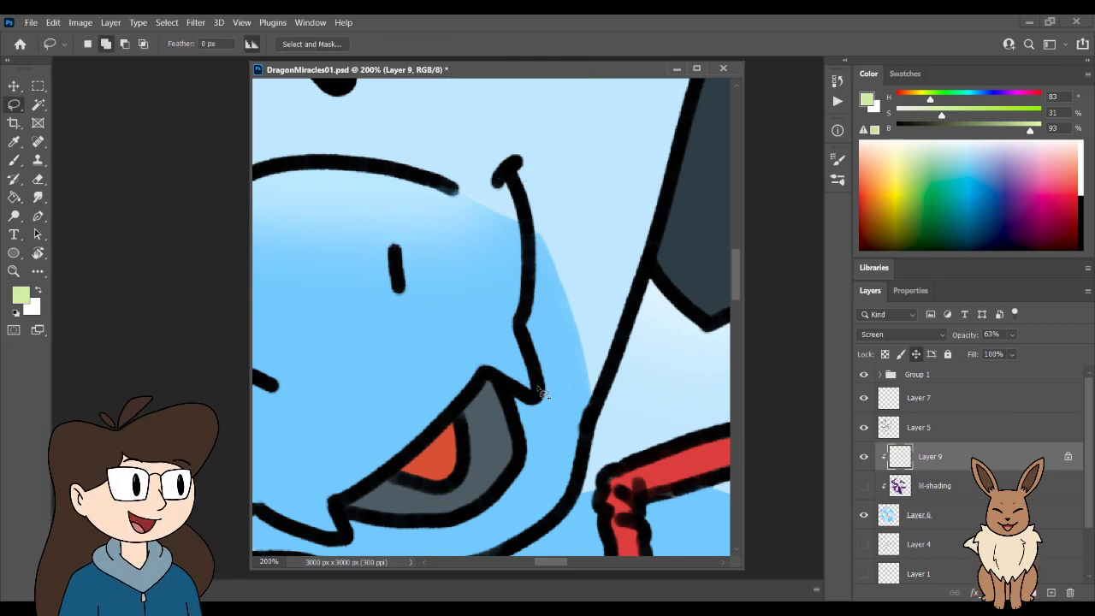
{"action": "mouse_move", "coordinate": [538, 370]}
{"action": "left_mouse_down"}
{"action": "mouse_move", "coordinate": [540, 394]}
{"action": "mouse_move", "coordinate": [519, 324]}
{"action": "mouse_move", "coordinate": [428, 325]}
{"action": "left_mouse_up"}
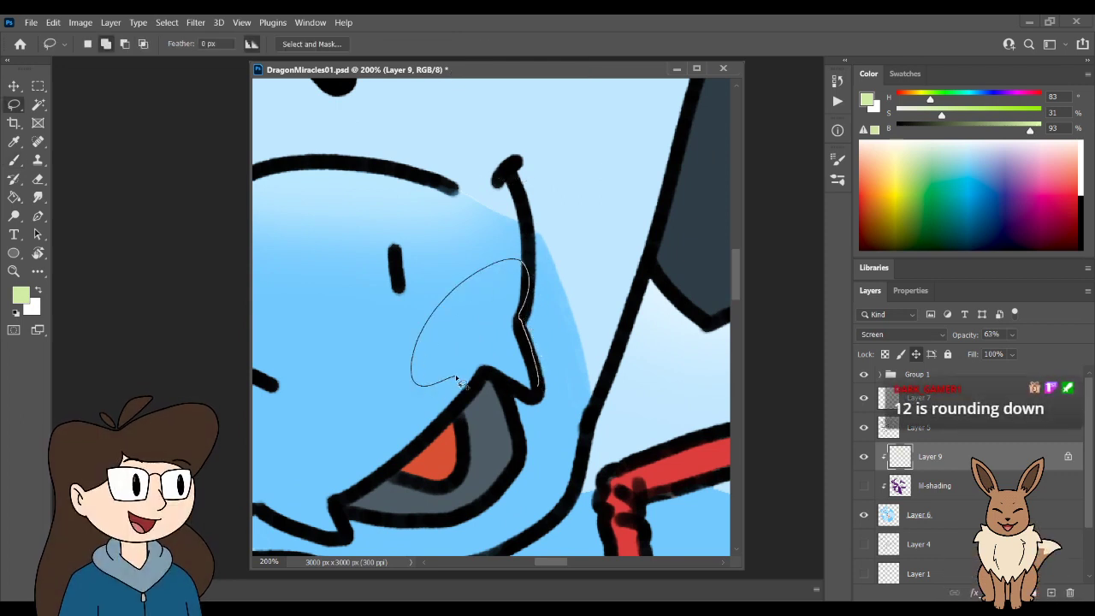
{"action": "left_click_drag", "start_coordinate": [456, 379], "coordinate": [537, 399]}
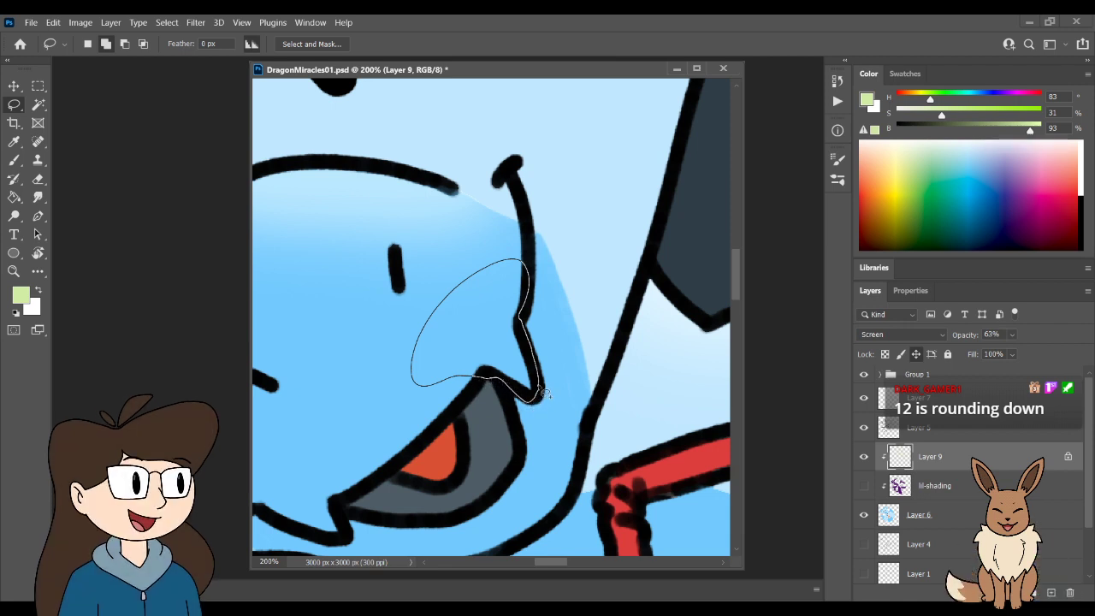
{"action": "key", "text": "b"}
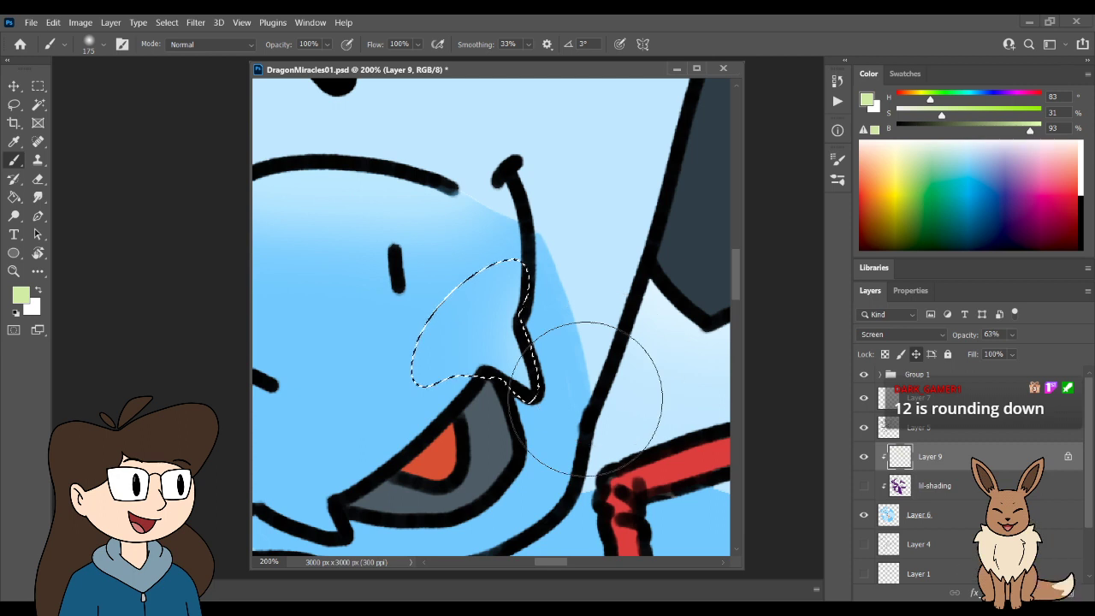
{"action": "key", "text": "ctrl+minus"}
{"action": "key", "text": "ctrl+minus"}
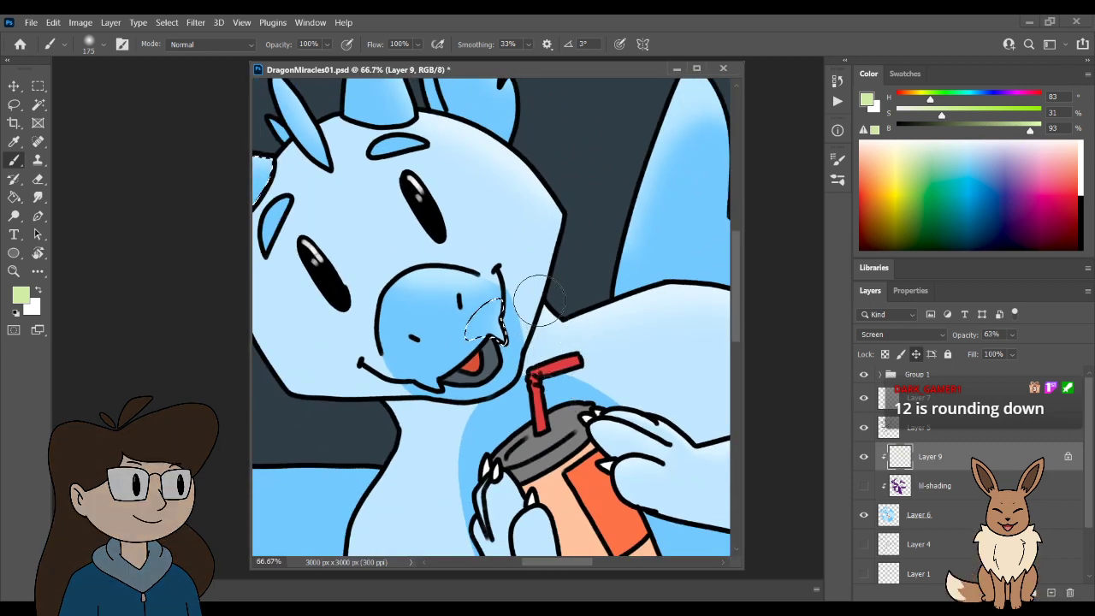
{"action": "key", "text": "l"}
{"action": "key", "text": "ctrl+d"}
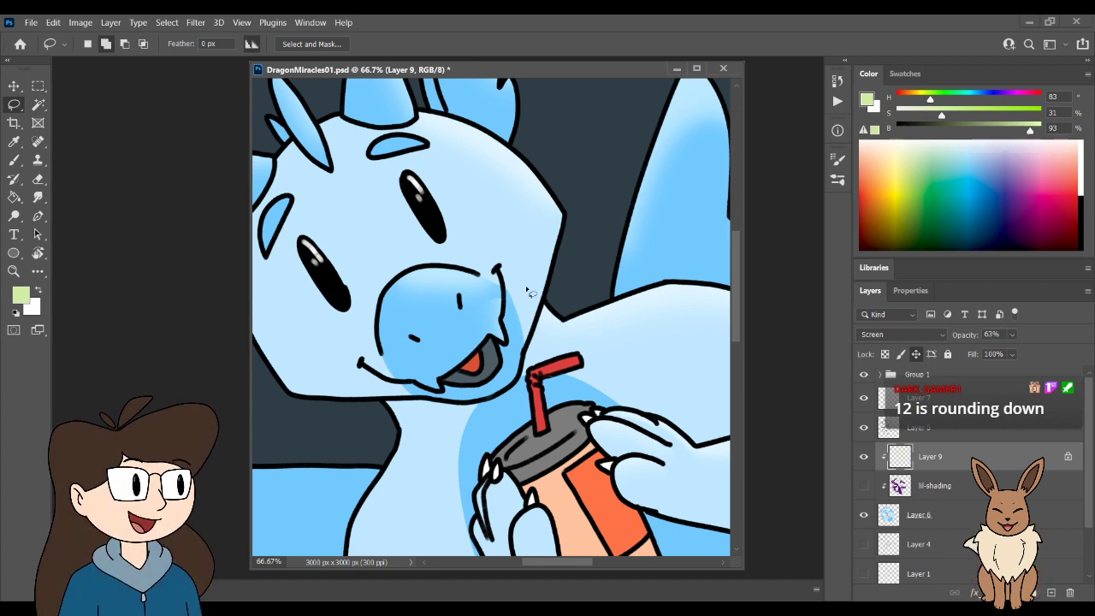
- Build a selection covering the red straw and the body areas surrounding it
{"action": "key", "text": "ctrl+minus"}
{"action": "key", "text": "ctrl+minus"}
{"action": "key", "text": "ctrl+minus"}
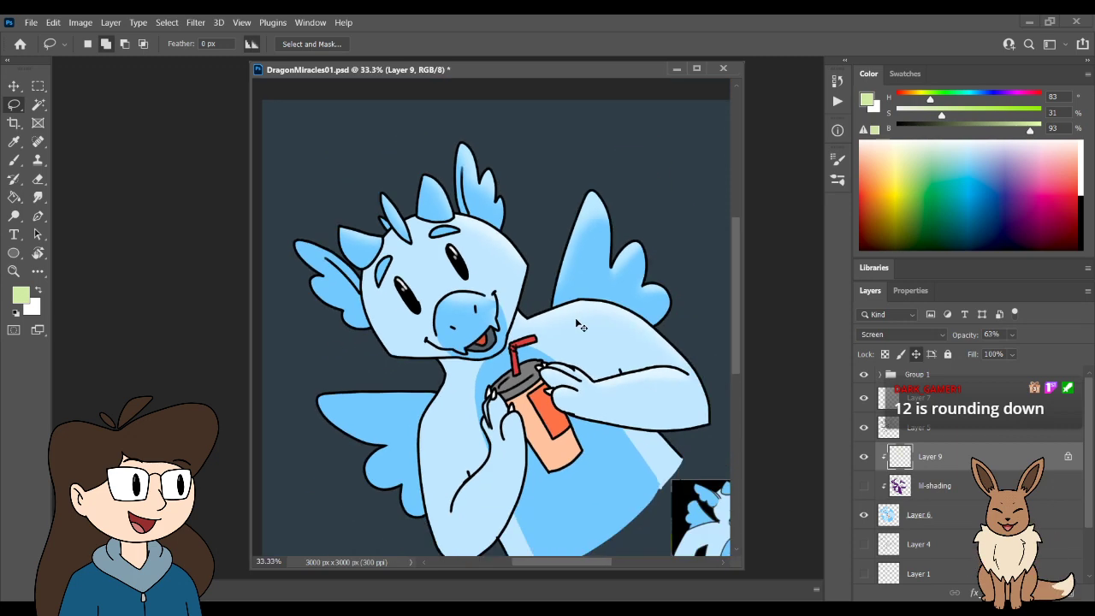
{"action": "key", "text": "ctrl+plus"}
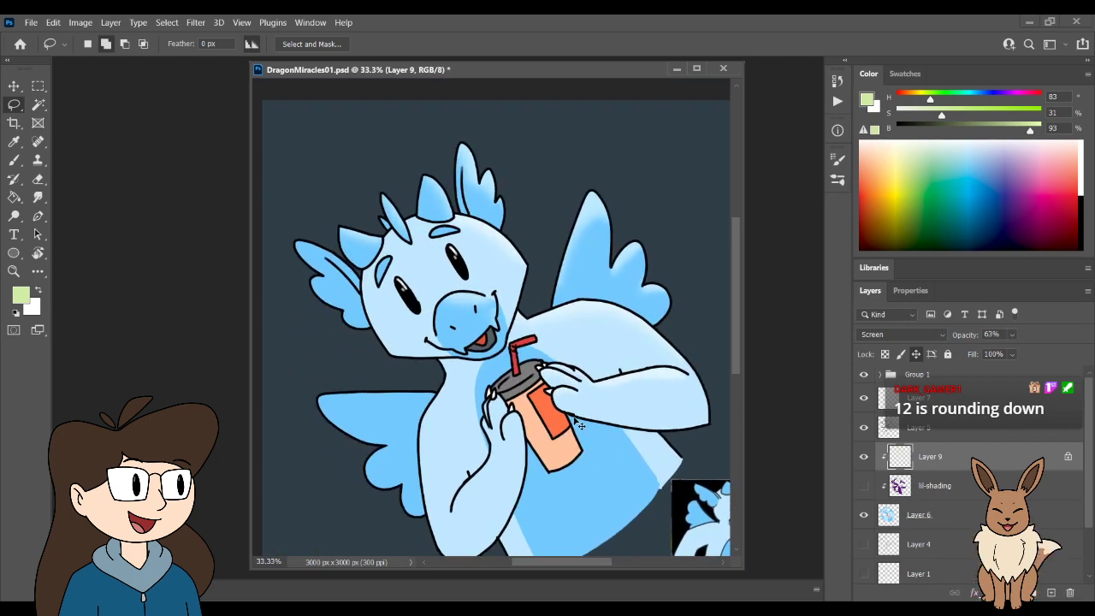
{"action": "scroll", "coordinate": [580, 425], "scroll_direction": "up", "scroll_amount": 3}
{"action": "left_click_drag", "start_coordinate": [584, 428], "coordinate": [527, 286]}
{"action": "key", "text": "w"}
{"action": "left_click", "coordinate": [529, 255]}
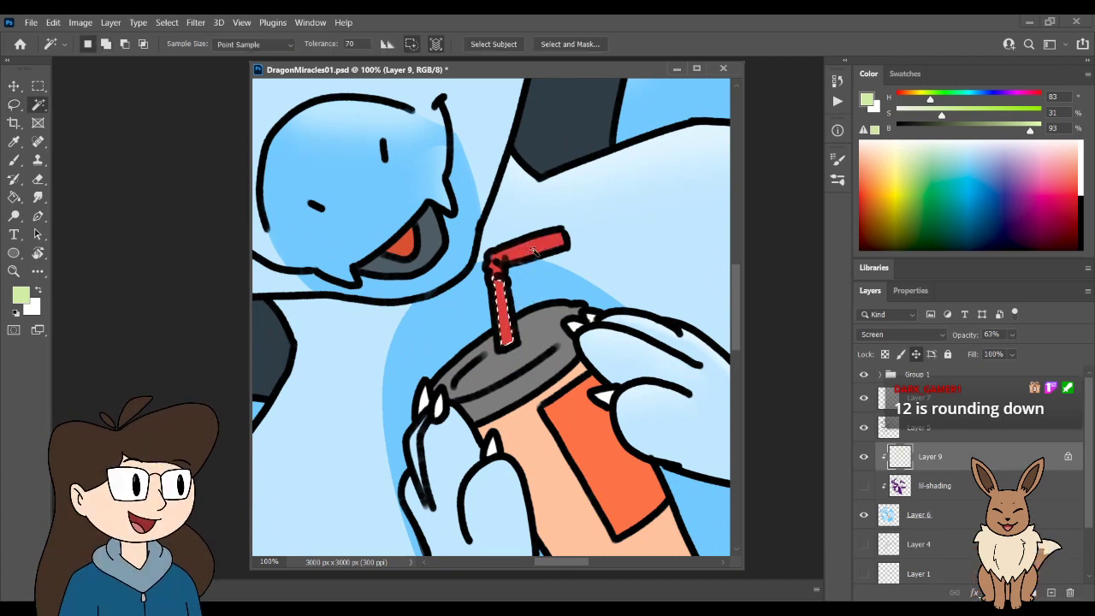
{"action": "left_click", "coordinate": [555, 288]}
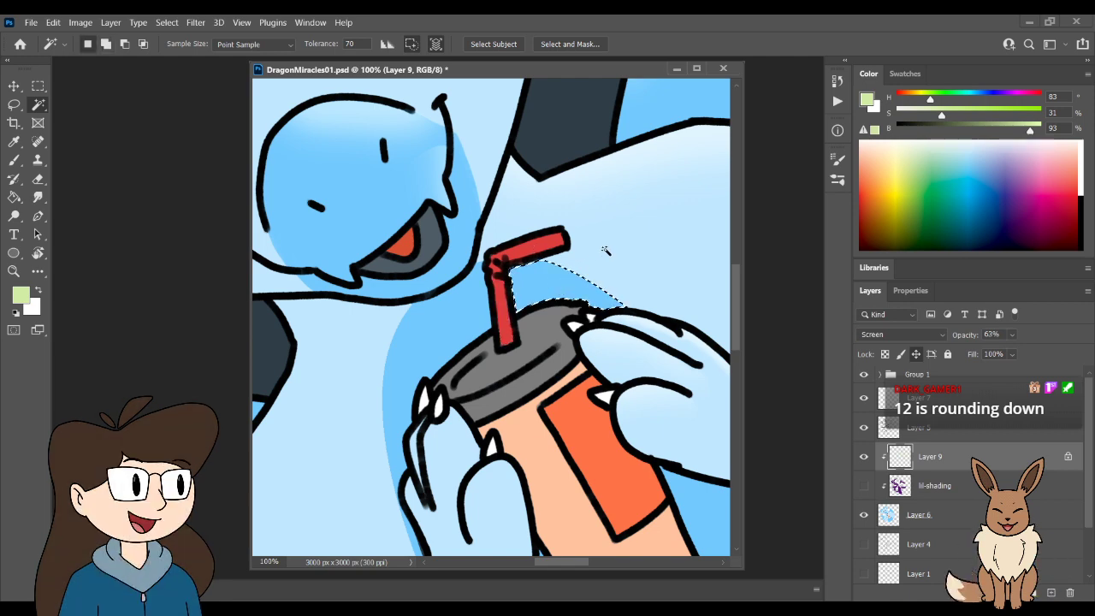
{"action": "left_click", "coordinate": [479, 299], "text": "shift"}
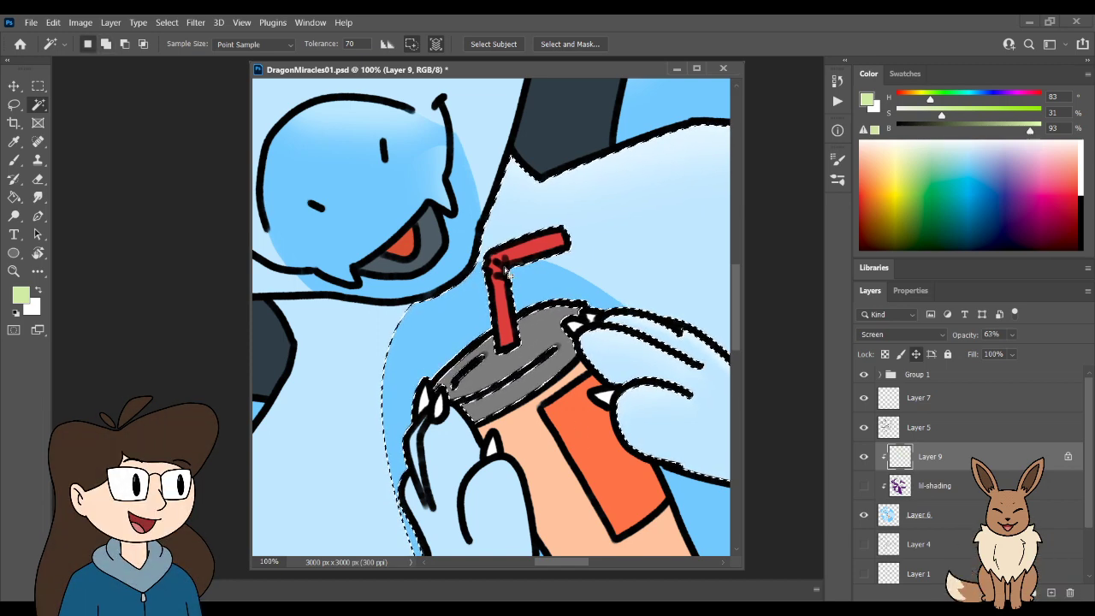
- Brush a highlight along the straw's bent upper section at 90 px, soften it with the Eraser and clear the selection
{"action": "key", "text": "b"}
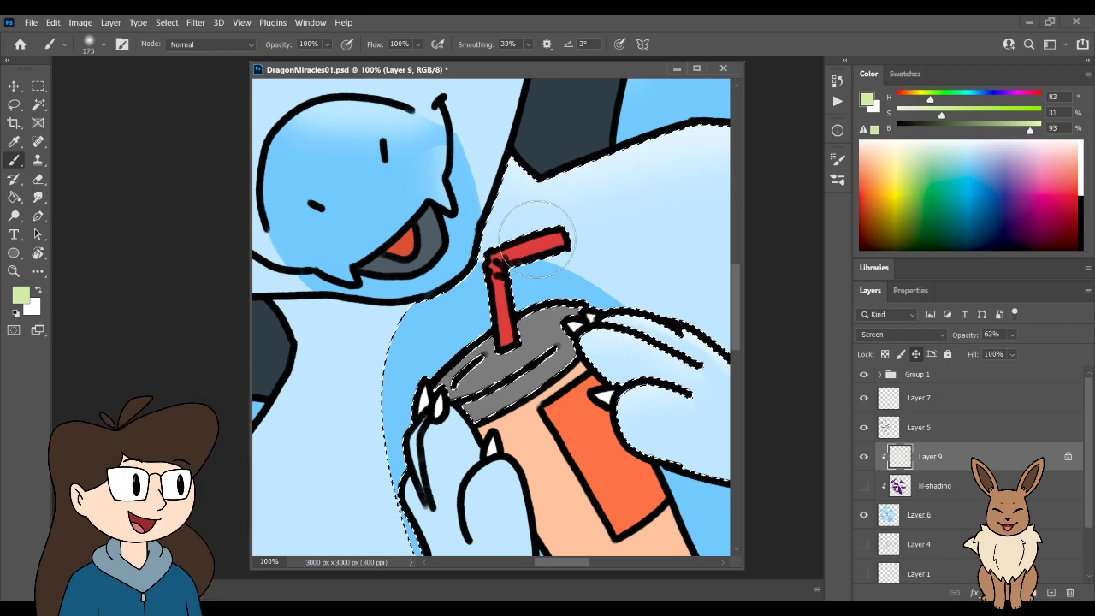
{"action": "key", "text": "bracketleft"}
{"action": "key", "text": "bracketleft"}
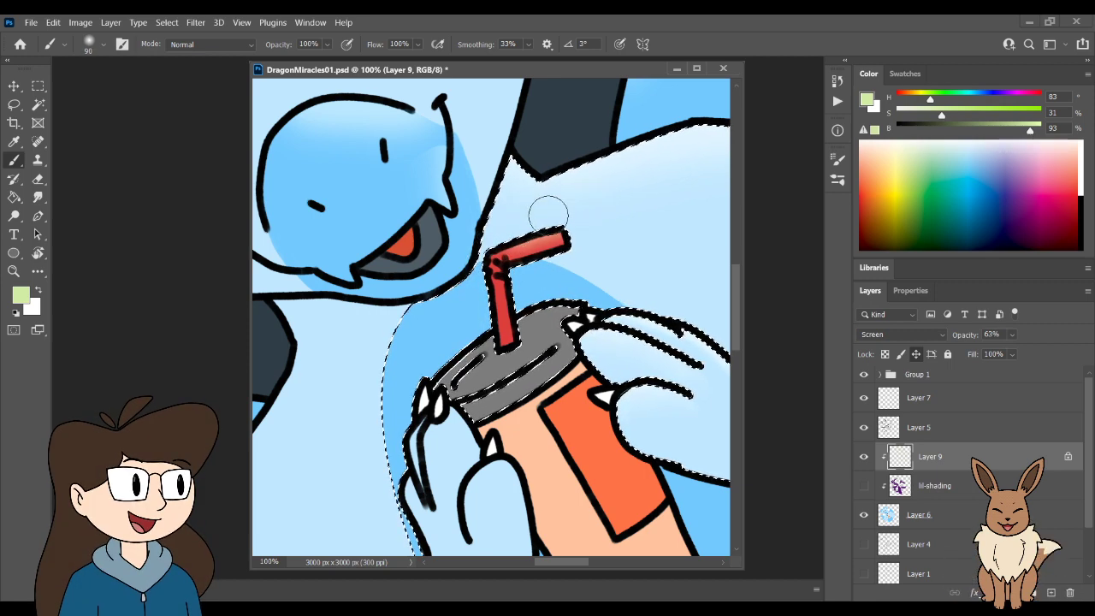
{"action": "left_click_drag", "start_coordinate": [492, 257], "coordinate": [561, 241]}
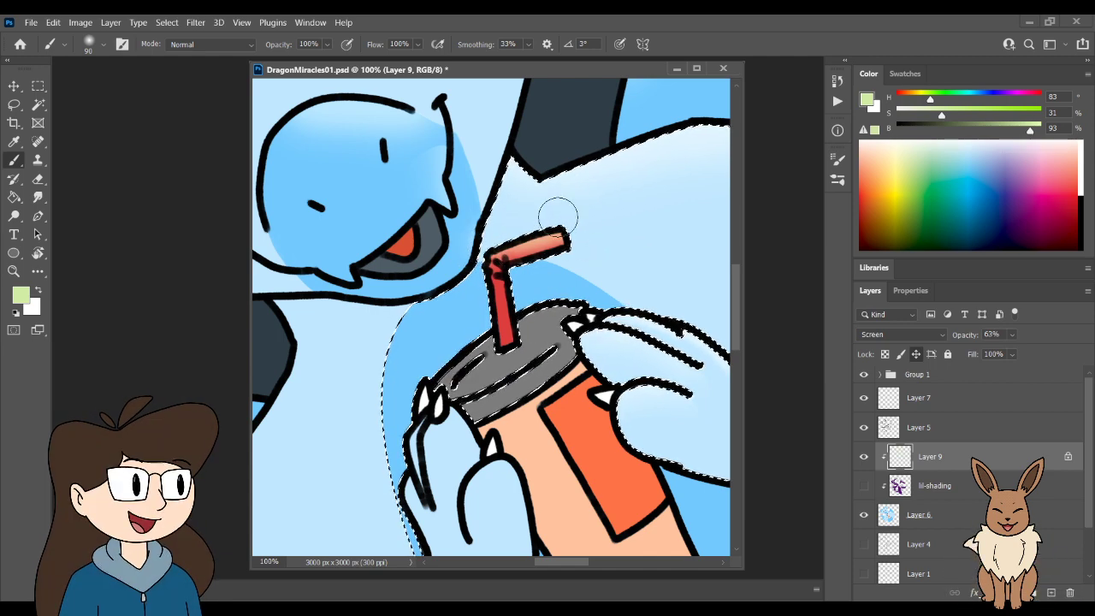
{"action": "key", "text": "e"}
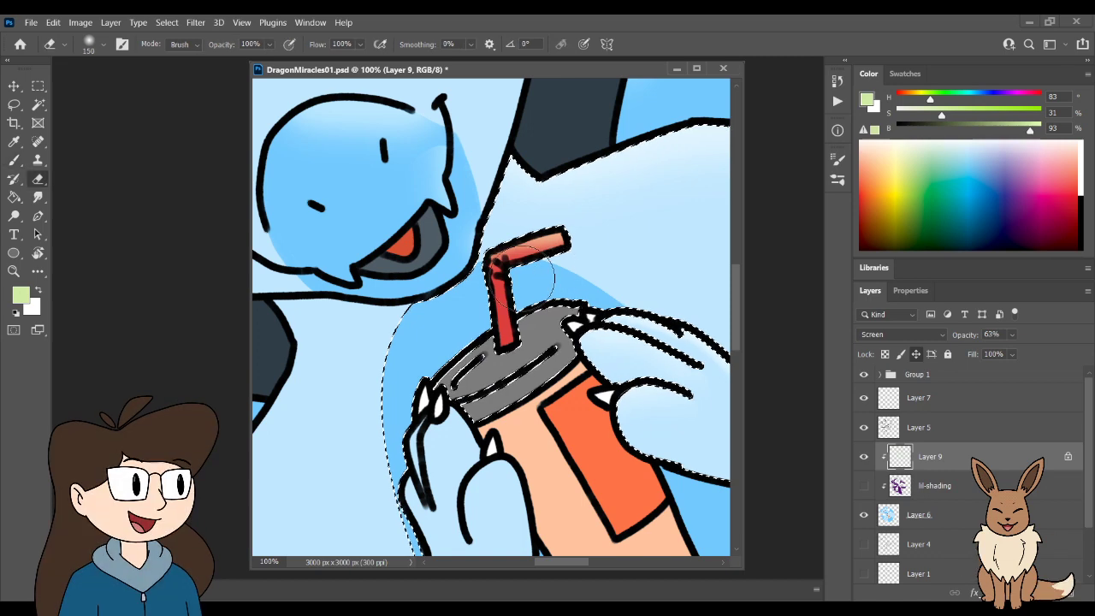
{"action": "mouse_move", "coordinate": [566, 284]}
{"action": "left_mouse_down"}
{"action": "mouse_move", "coordinate": [514, 342]}
{"action": "mouse_move", "coordinate": [535, 329]}
{"action": "mouse_move", "coordinate": [505, 346]}
{"action": "mouse_move", "coordinate": [539, 324]}
{"action": "mouse_move", "coordinate": [514, 359]}
{"action": "mouse_move", "coordinate": [541, 318]}
{"action": "left_mouse_up"}
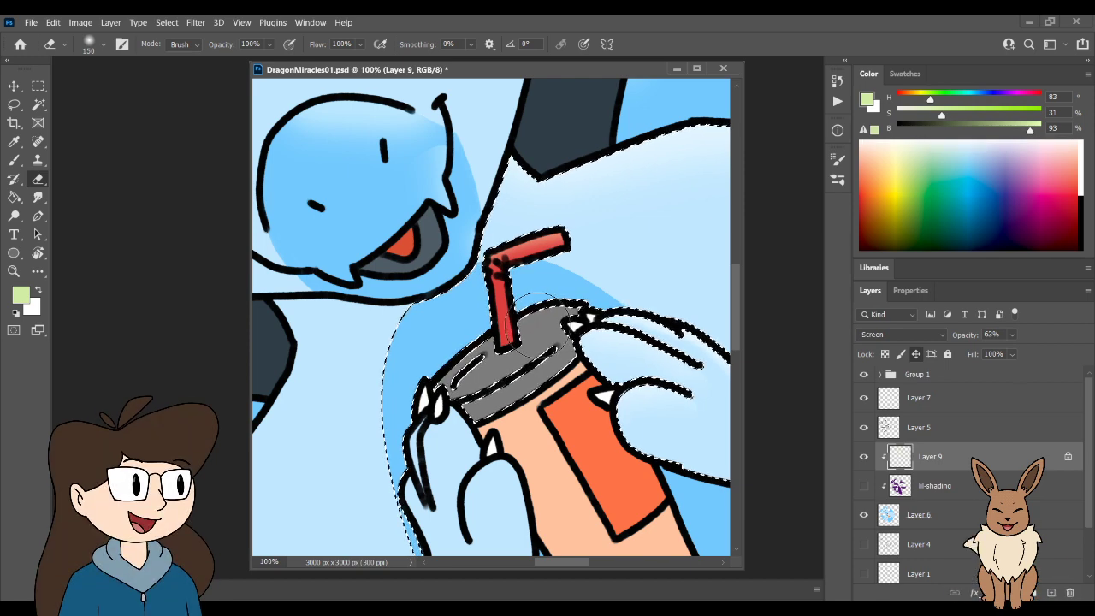
{"action": "key", "text": "w"}
{"action": "key", "text": "ctrl+d"}
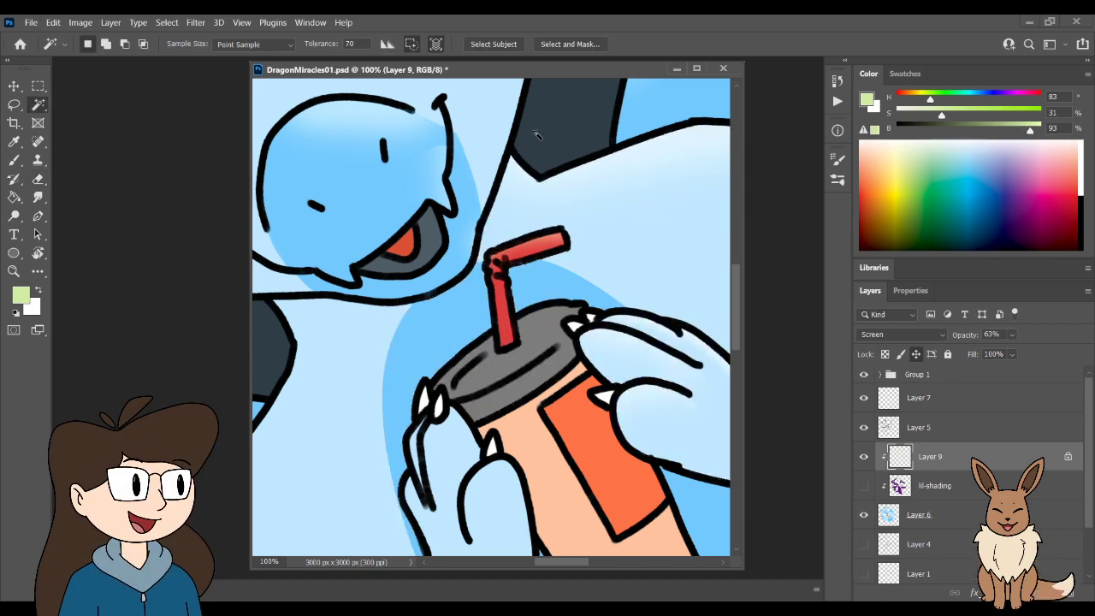
- Select the cup's gray lid and brush a soft highlight along its upper edge at 125 px on both sides of the straw
{"action": "left_click", "coordinate": [533, 363]}
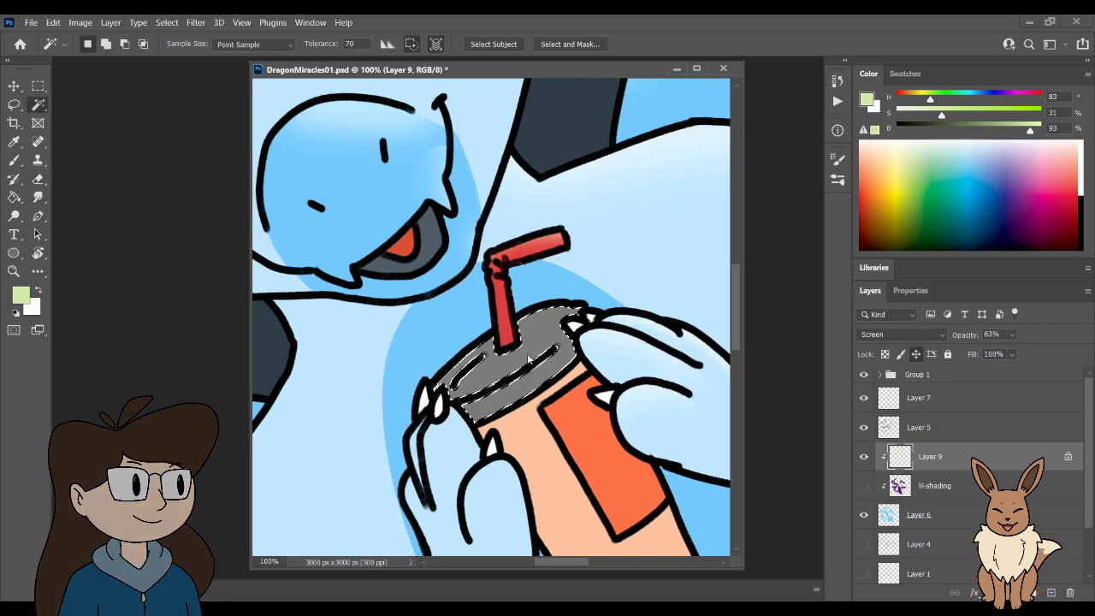
{"action": "key", "text": "ctrl+plus"}
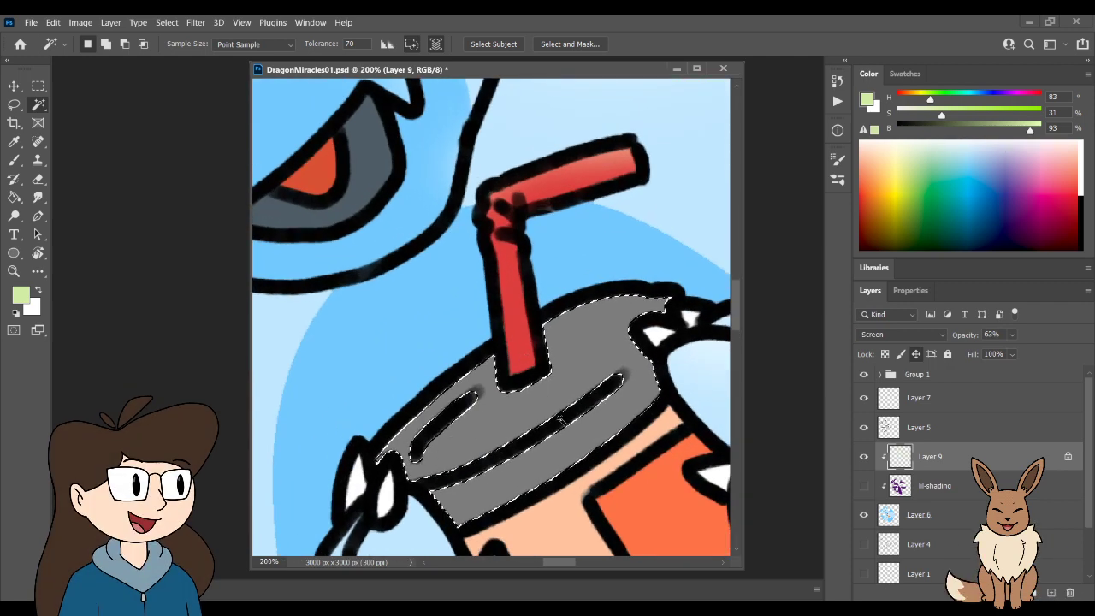
{"action": "left_click_drag", "start_coordinate": [560, 418], "coordinate": [501, 342]}
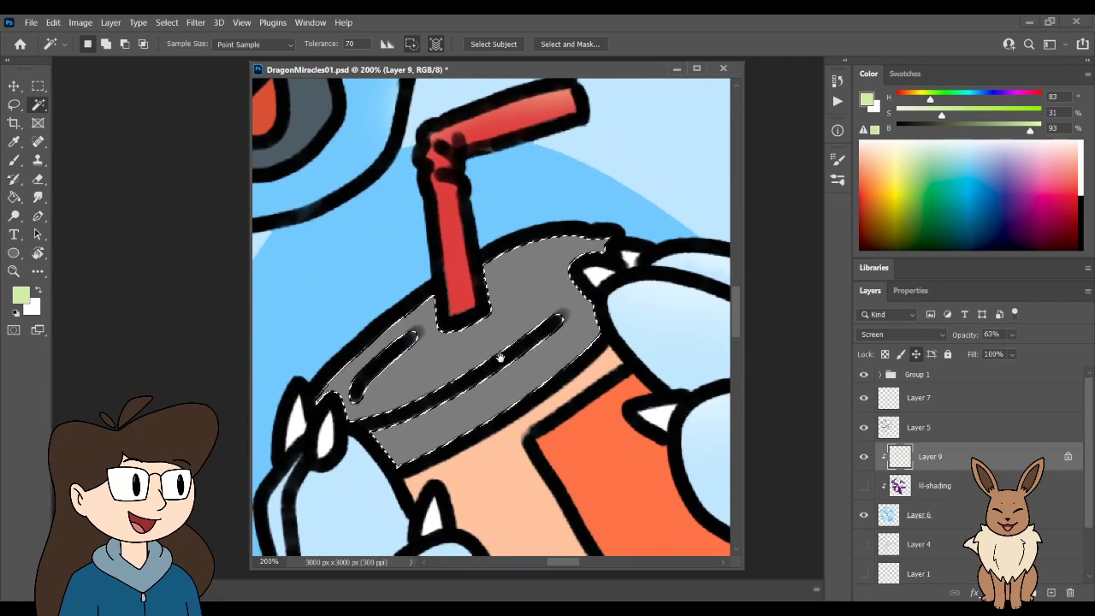
{"action": "key", "text": "b"}
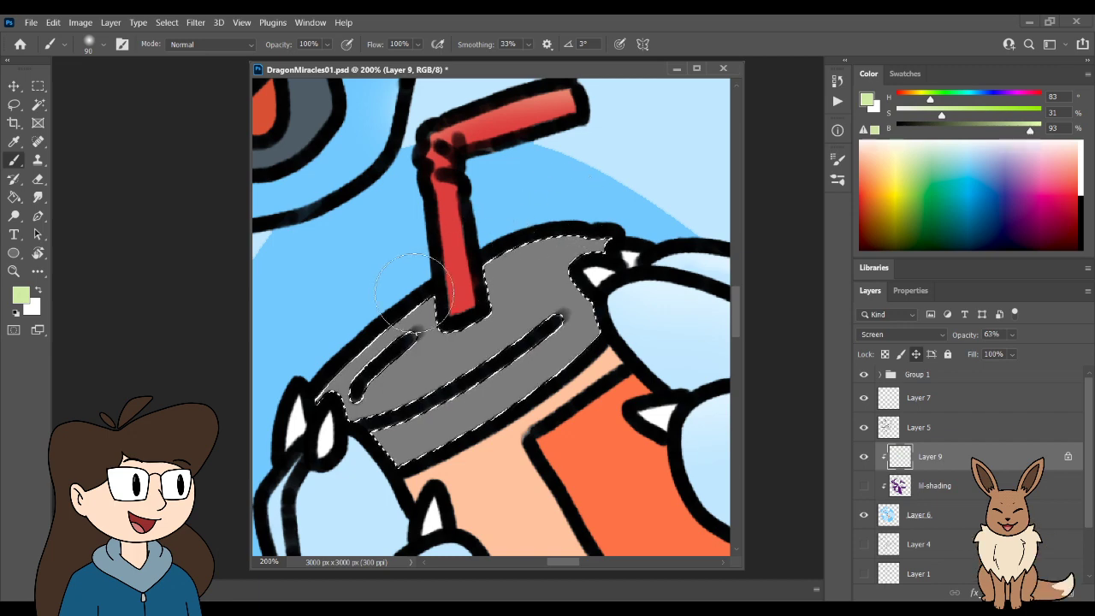
{"action": "left_click_drag", "start_coordinate": [538, 229], "coordinate": [647, 199]}
{"action": "key", "text": "ctrl+z"}
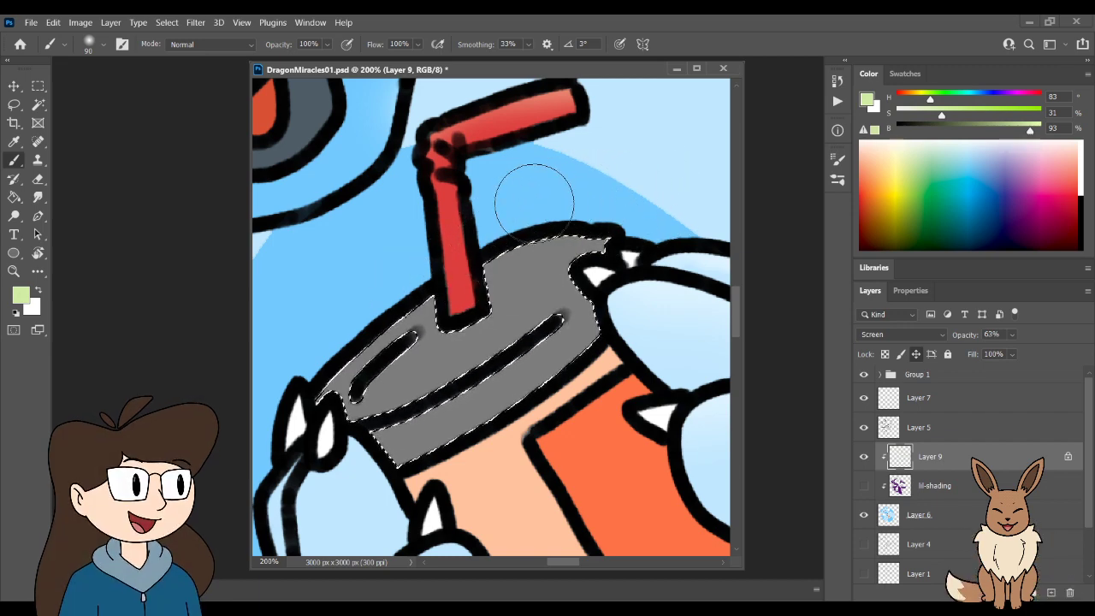
{"action": "key", "text": "bracketright"}
{"action": "key", "text": "bracketright"}
{"action": "left_click_drag", "start_coordinate": [642, 166], "coordinate": [440, 253]}
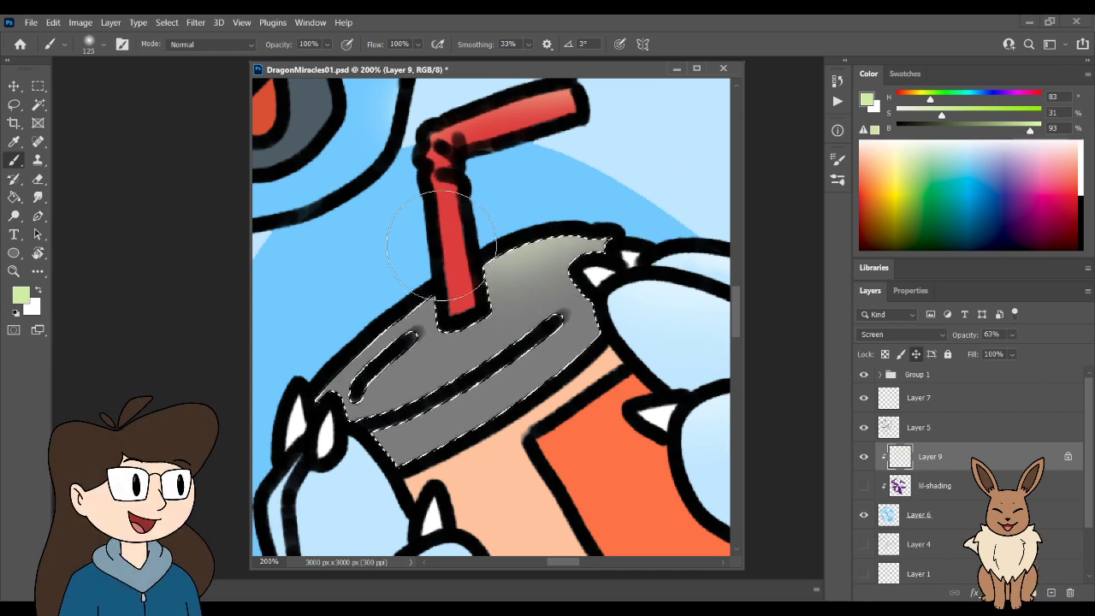
{"action": "left_click_drag", "start_coordinate": [522, 227], "coordinate": [360, 321]}
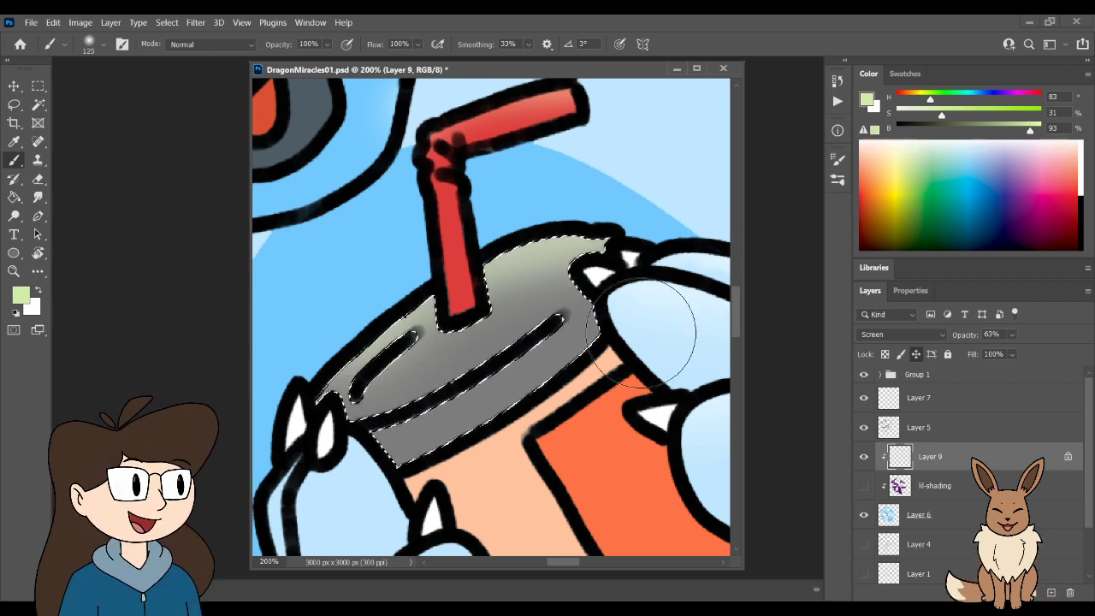
- Erase the lower part of the lid highlight, keeping a thin light band along the lid's upper rim
{"action": "key", "text": "e"}
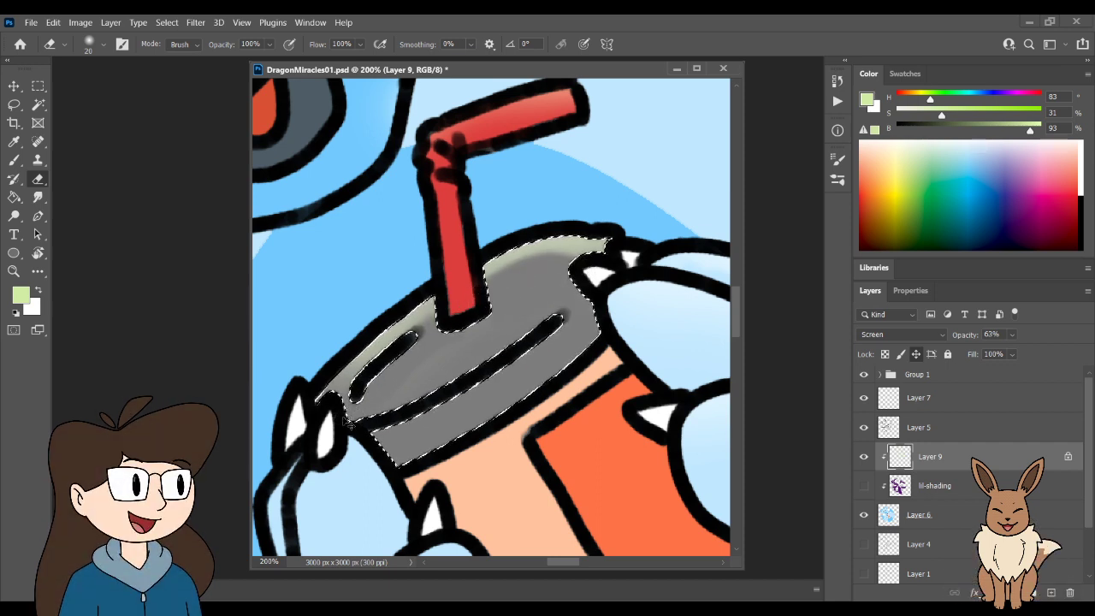
{"action": "key", "text": "ctrl+minus"}
{"action": "key", "text": "ctrl+minus"}
{"action": "key", "text": "ctrl+minus"}
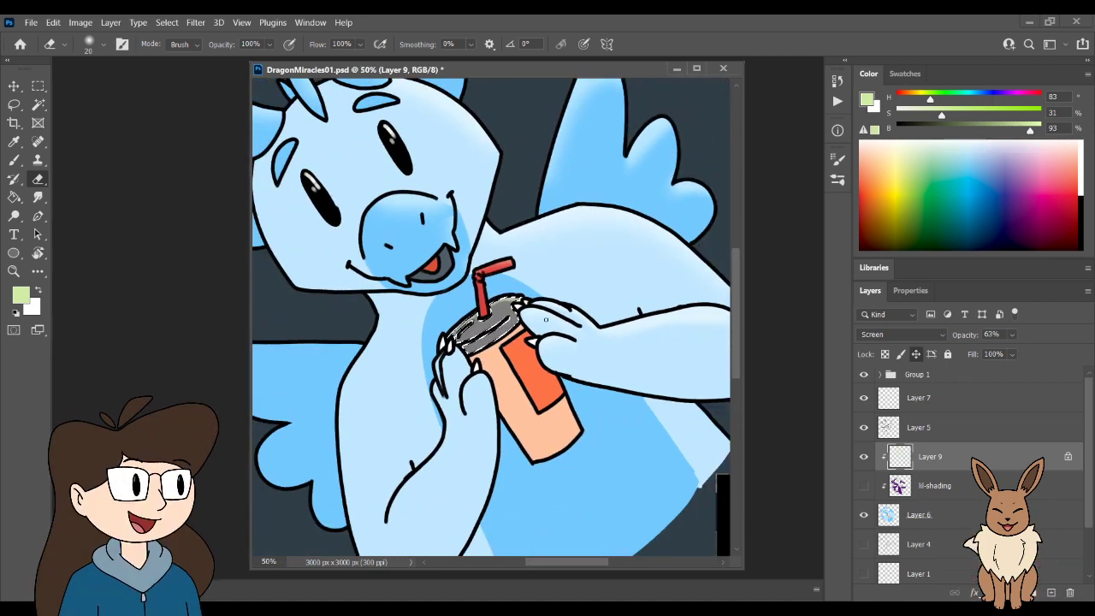
- Show the lil-shading layer and clear the lid selection to check the highlights together with the shading
{"action": "key", "text": "w"}
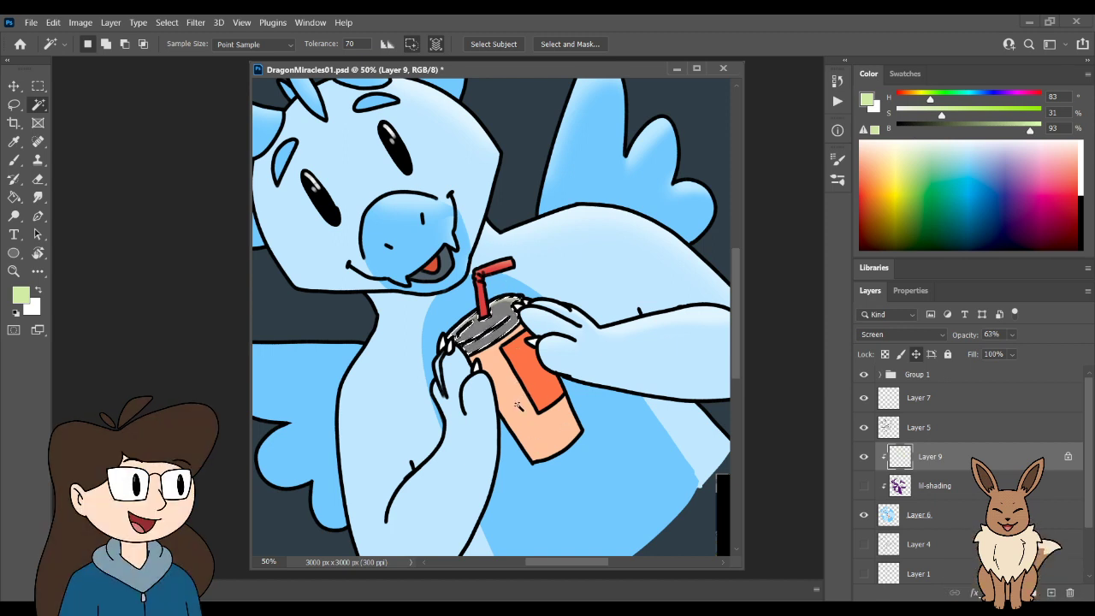
{"action": "left_click", "coordinate": [864, 485]}
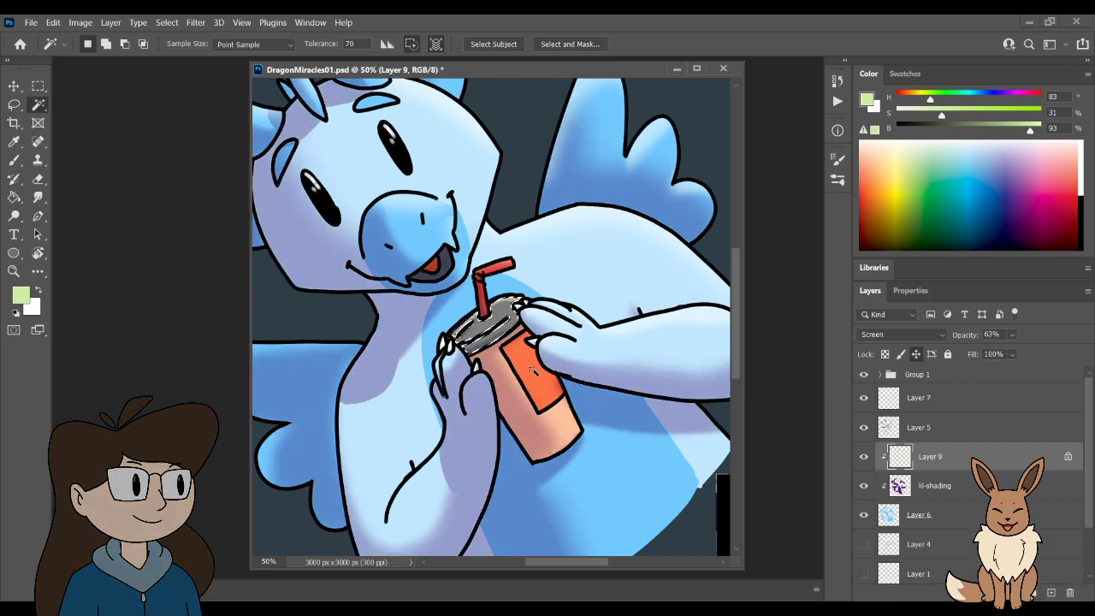
{"action": "key", "text": "ctrl+minus"}
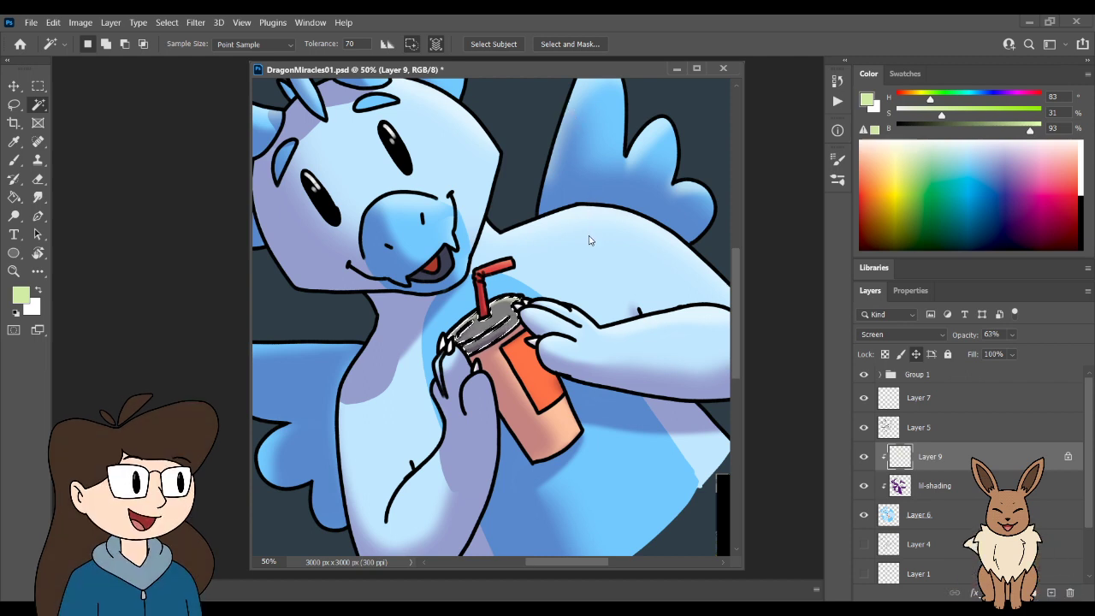
{"action": "key", "text": "ctrl+minus"}
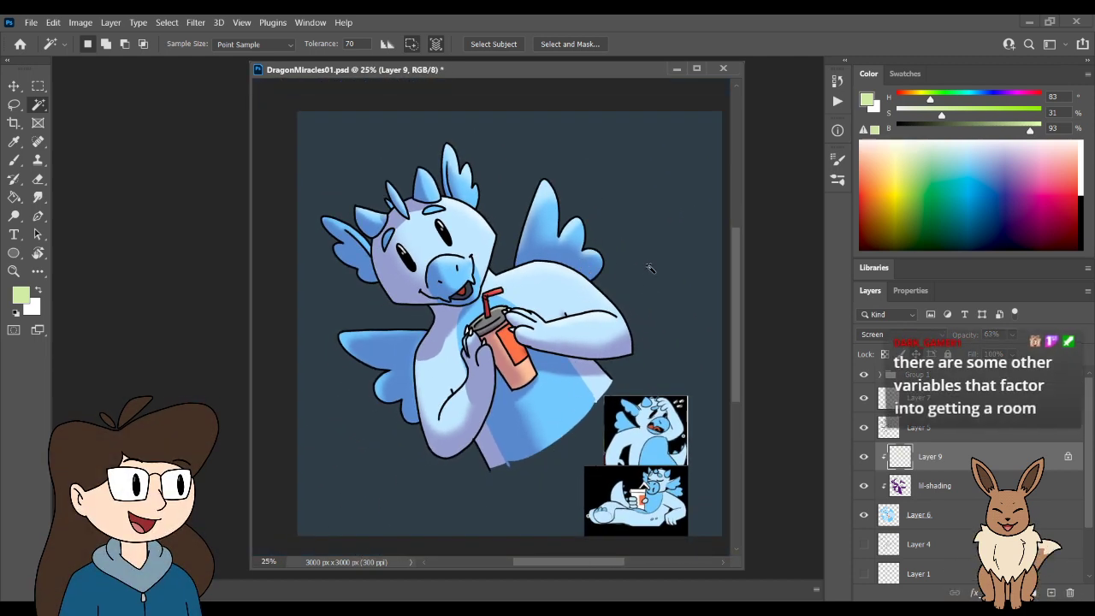
{"action": "key", "text": "ctrl+plus"}
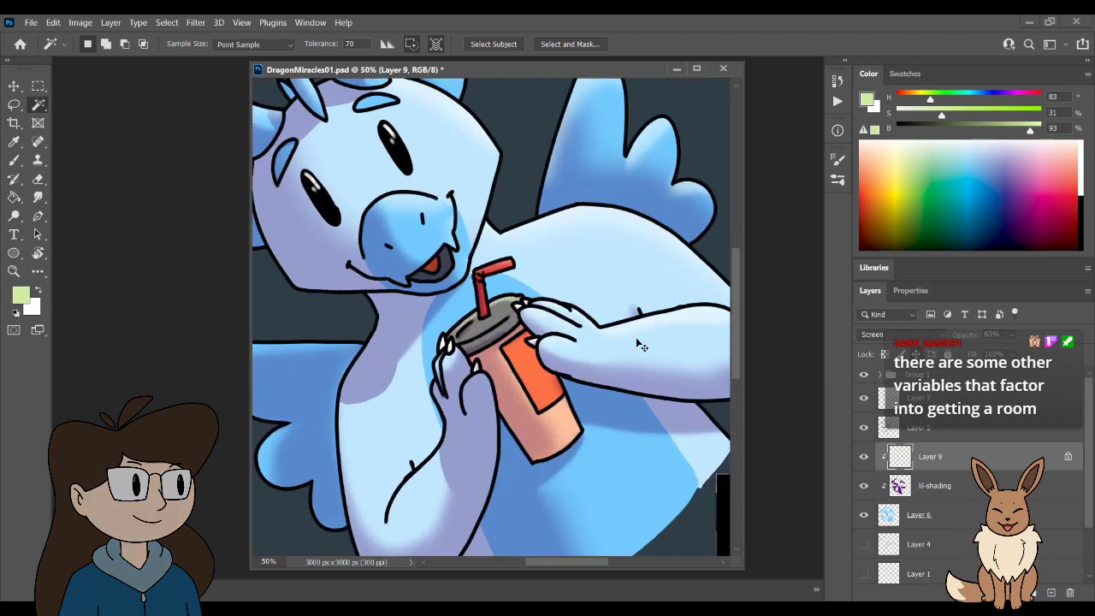
{"action": "key", "text": "ctrl+plus"}
- Reduce the highlight along the muzzle's upper edge with the Eraser at 90 px
{"action": "key", "text": "e"}
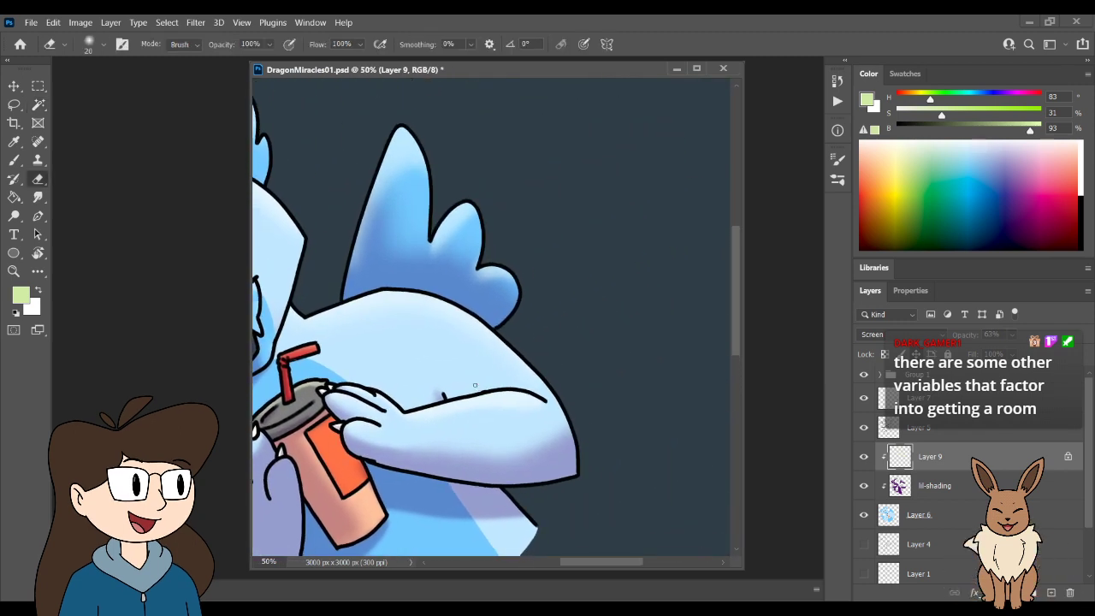
{"action": "key", "text": "bracketright"}
{"action": "key", "text": "bracketright"}
{"action": "key", "text": "bracketright"}
{"action": "key", "text": "bracketright"}
{"action": "key", "text": "bracketright"}
{"action": "key", "text": "bracketright"}
{"action": "key", "text": "bracketright"}
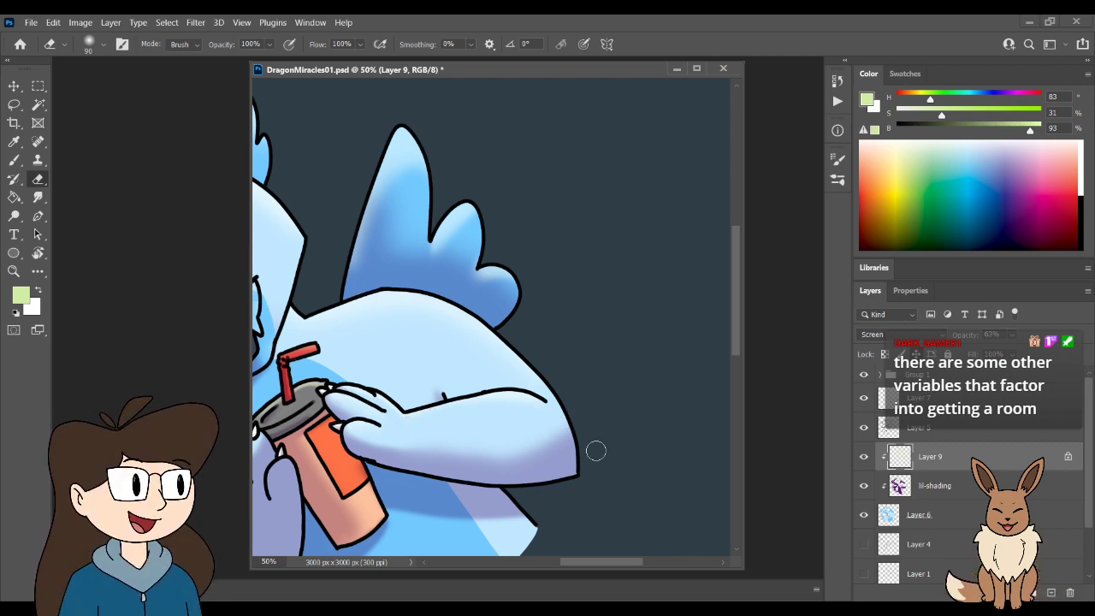
{"action": "key", "text": "ctrl+minus"}
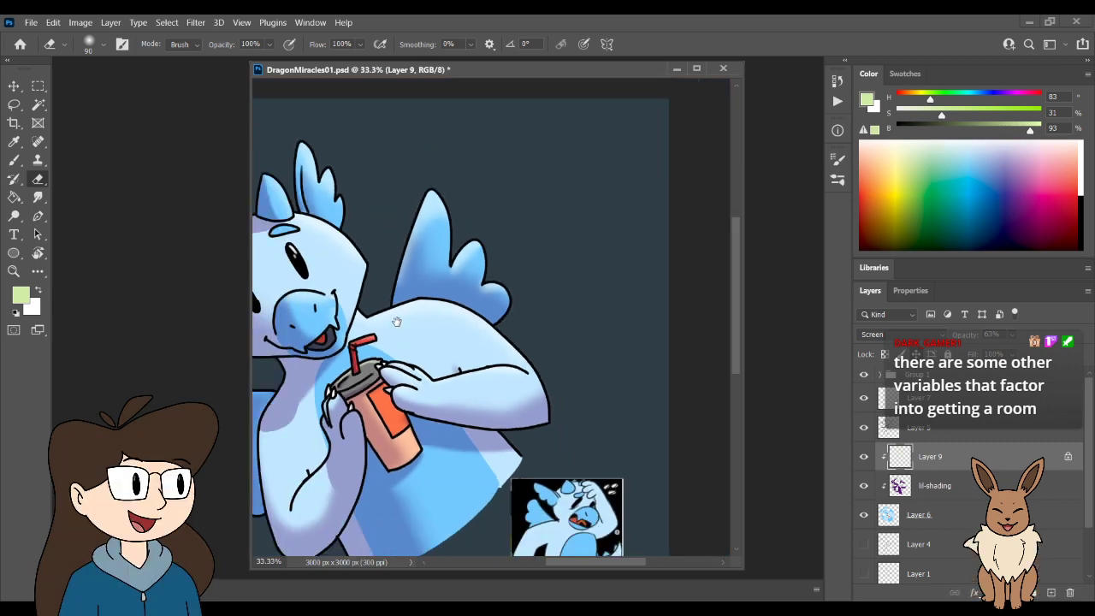
{"action": "scroll", "coordinate": [491, 344], "scroll_direction": "up", "scroll_amount": 2}
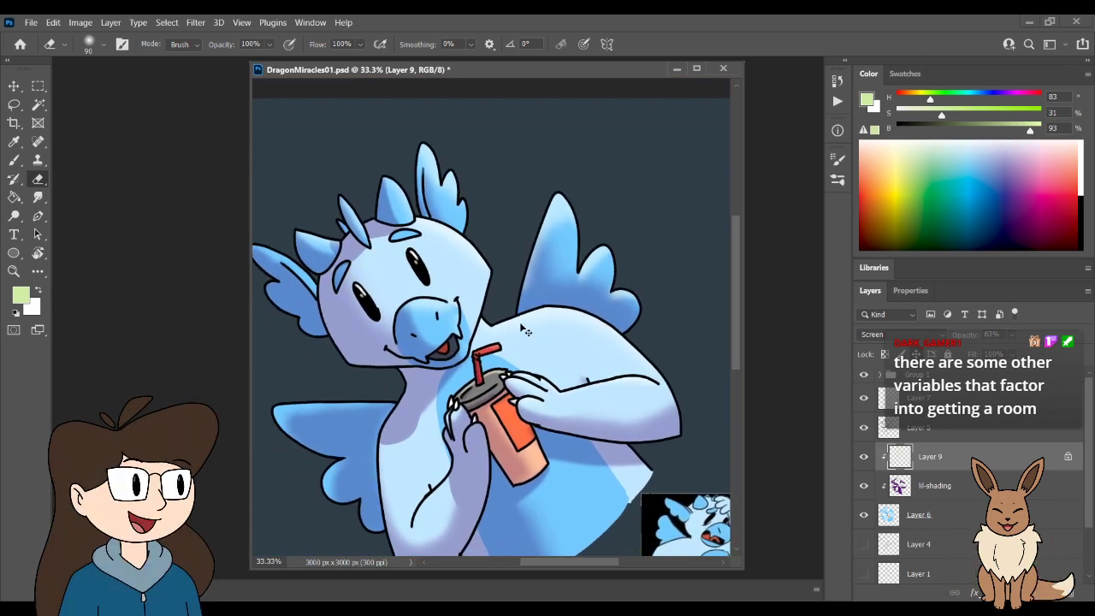
{"action": "key", "text": "ctrl+plus"}
{"action": "key", "text": "ctrl+plus"}
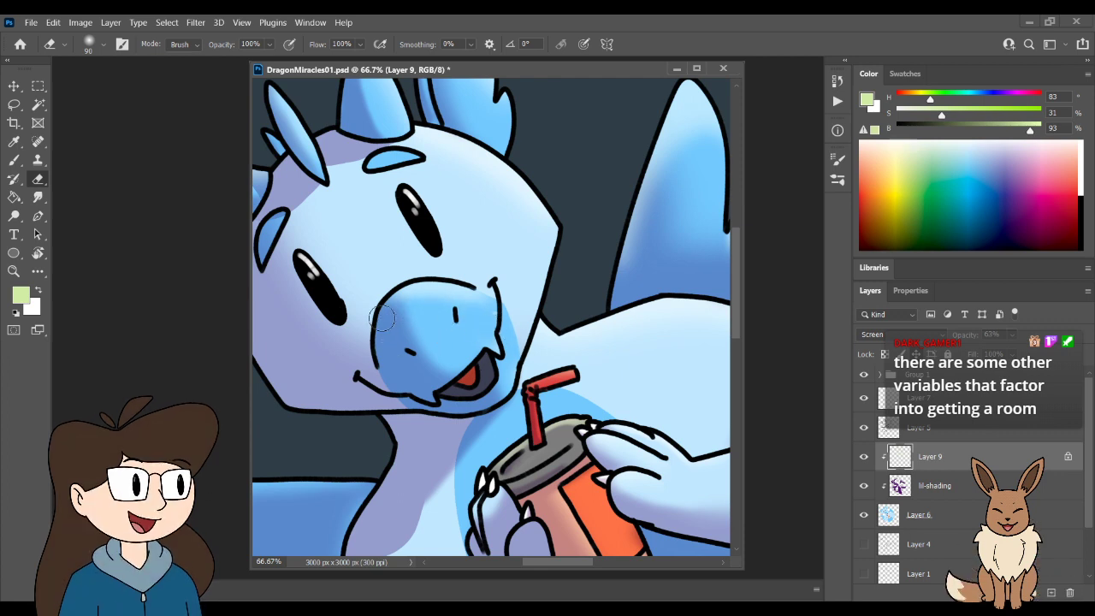
{"action": "left_click_drag", "start_coordinate": [395, 297], "coordinate": [463, 299]}
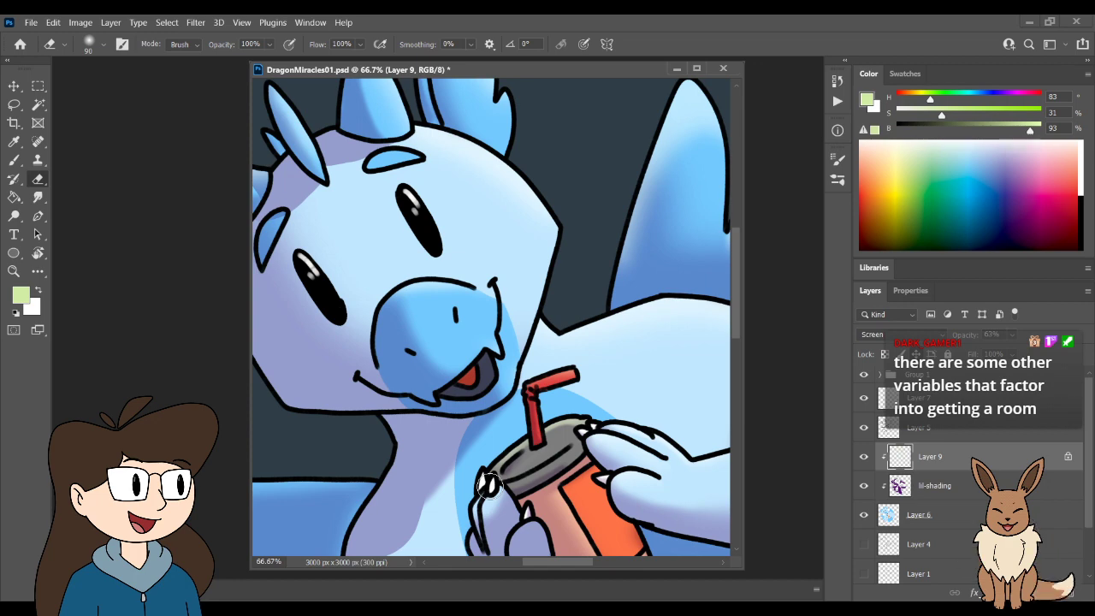
- Examine how the highlights and shading work together across the whole dragon, its head and its horns
{"action": "key", "text": "ctrl+minus"}
{"action": "key", "text": "ctrl+minus"}
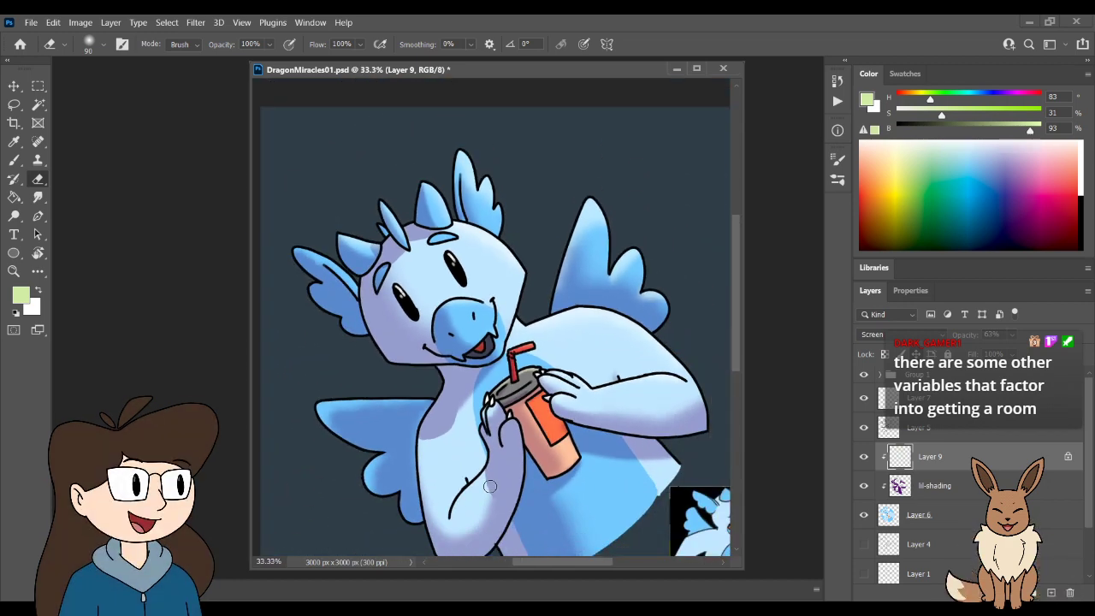
{"action": "key", "text": "ctrl+plus"}
{"action": "key", "text": "ctrl+plus"}
{"action": "left_click_drag", "start_coordinate": [410, 197], "coordinate": [572, 414]}
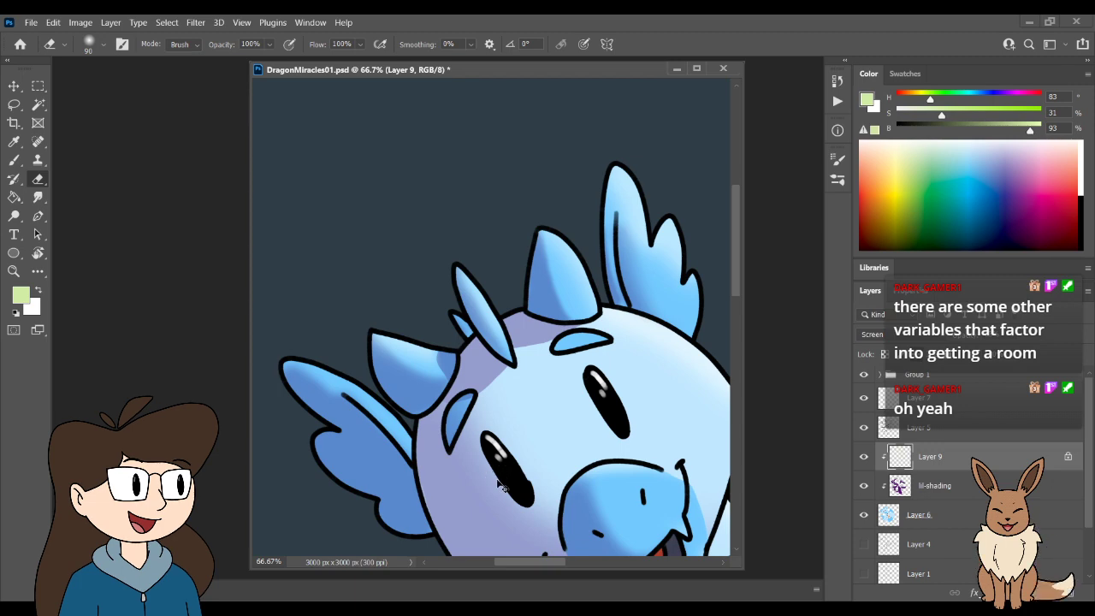
{"action": "scroll", "coordinate": [499, 484], "scroll_direction": "down", "scroll_amount": 3}
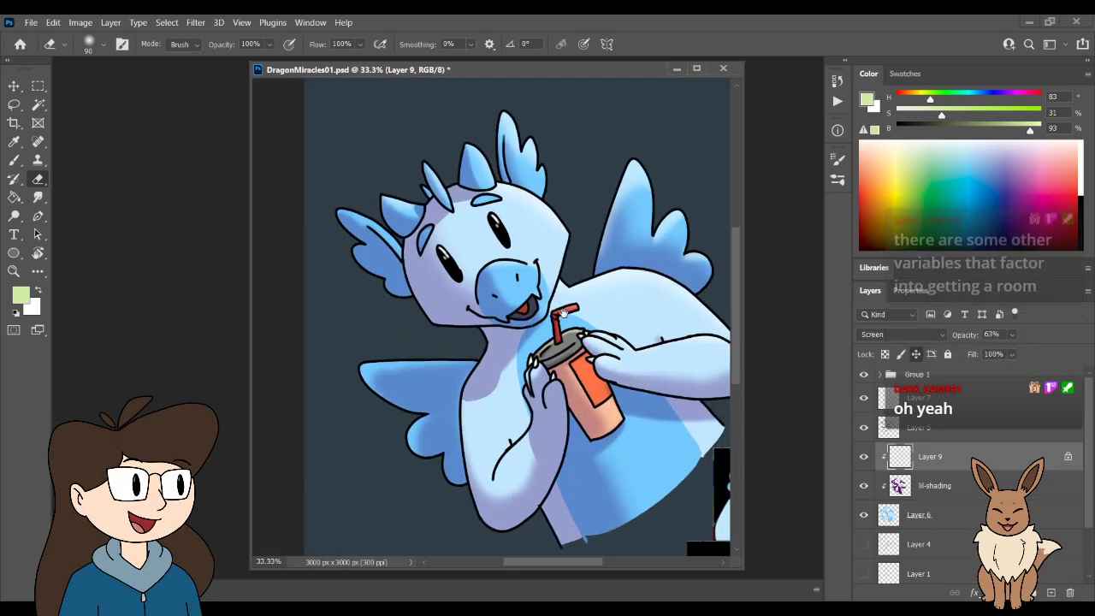
{"action": "left_click_drag", "start_coordinate": [577, 195], "coordinate": [577, 248]}
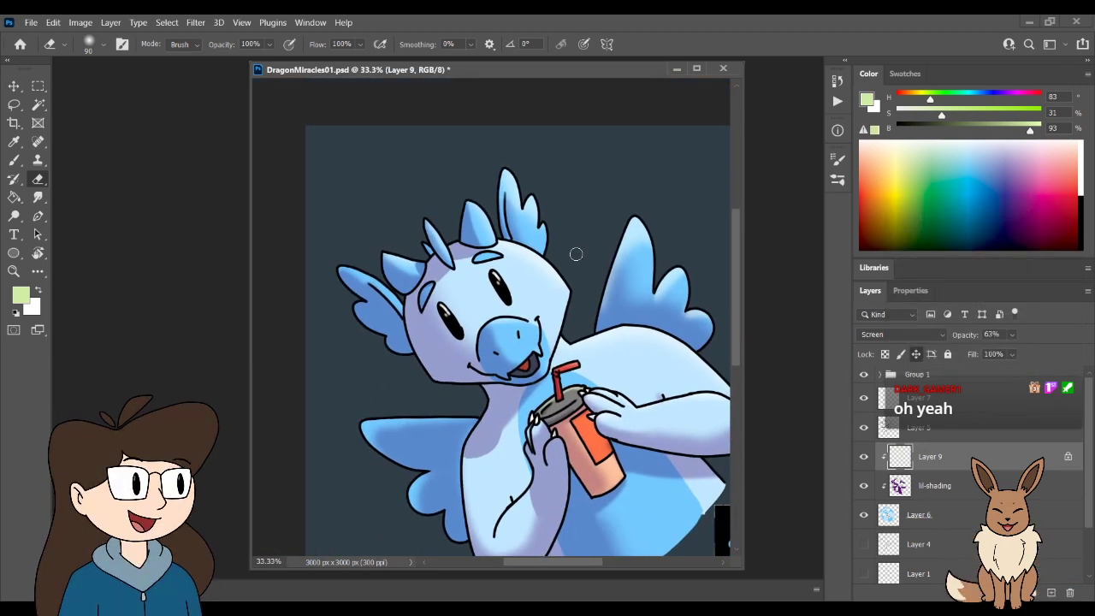
{"action": "scroll", "coordinate": [572, 263], "scroll_direction": "up", "scroll_amount": 1}
{"action": "mouse_move", "coordinate": [611, 293]}
{"action": "left_mouse_down"}
{"action": "mouse_move", "coordinate": [707, 436]}
{"action": "mouse_move", "coordinate": [572, 498]}
{"action": "mouse_move", "coordinate": [599, 402]}
{"action": "mouse_move", "coordinate": [726, 375]}
{"action": "mouse_move", "coordinate": [708, 379]}
{"action": "left_mouse_up"}
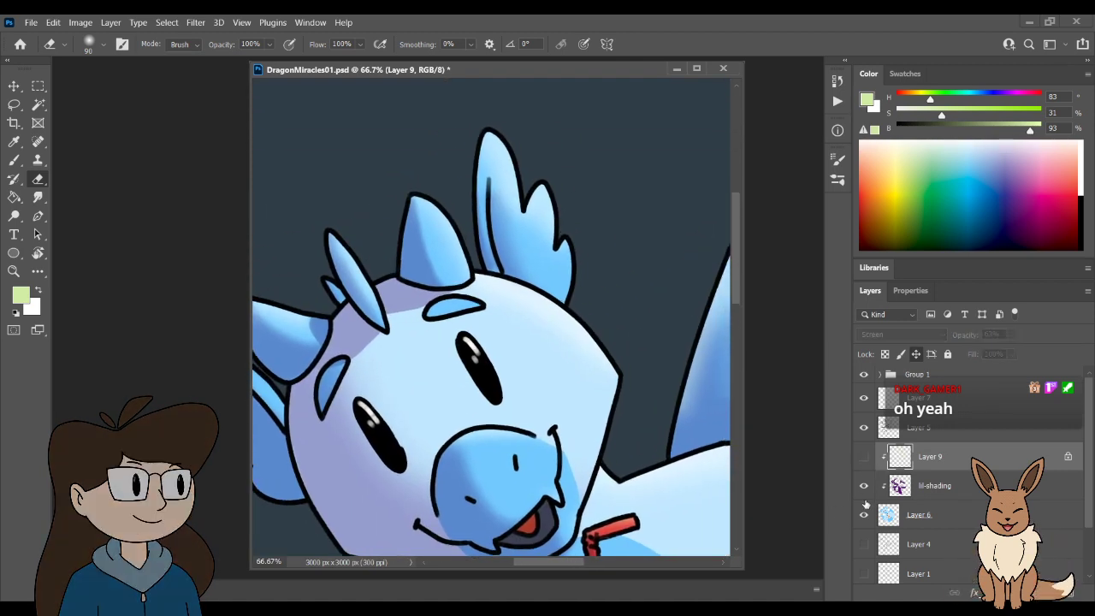
- Select the dragon's light blue face with the Magic Wand, leaving lil-shading hidden and Layer 9 visible
{"action": "left_click", "coordinate": [865, 456]}
{"action": "left_click", "coordinate": [864, 485]}
{"action": "key", "text": "w"}
{"action": "left_click", "coordinate": [449, 403]}
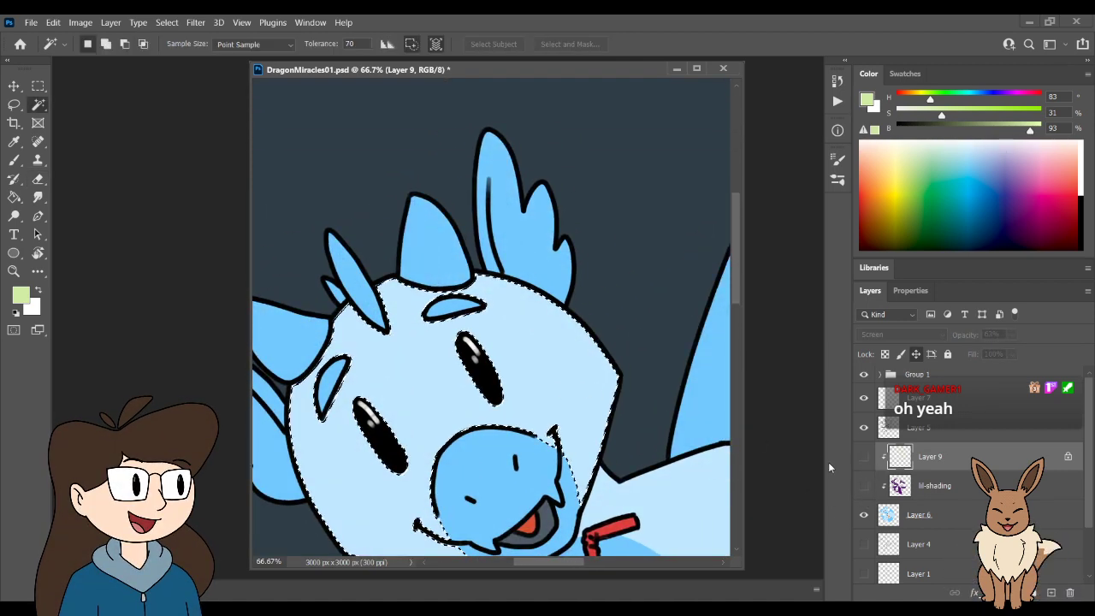
{"action": "left_click", "coordinate": [863, 457]}
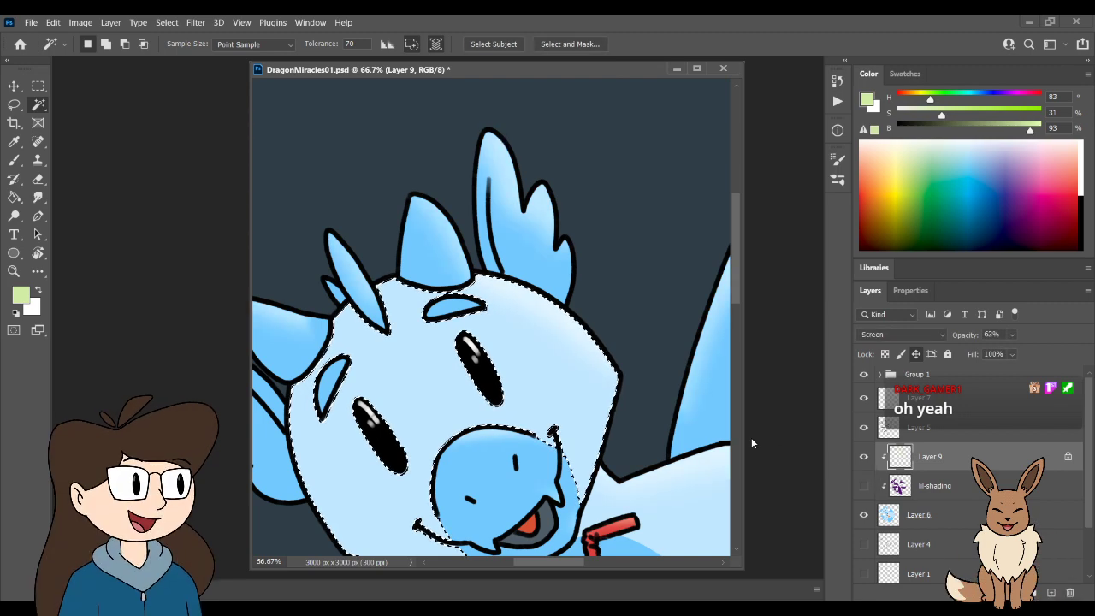
- Brush a broad soft highlight from the forehead down to the cheek nearest the raised wing at 300 px and clear the selection
{"action": "key", "text": "b"}
{"action": "key", "text": "bracketright"}
{"action": "key", "text": "bracketright"}
{"action": "key", "text": "bracketright"}
{"action": "key", "text": "bracketright"}
{"action": "key", "text": "bracketright"}
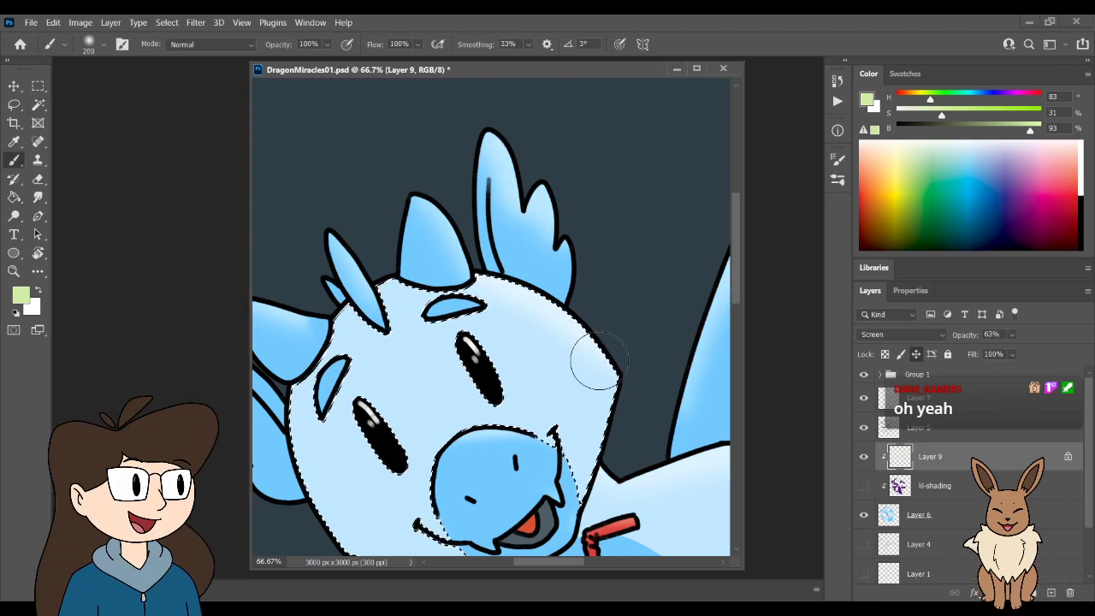
{"action": "left_click_drag", "start_coordinate": [548, 317], "coordinate": [635, 402]}
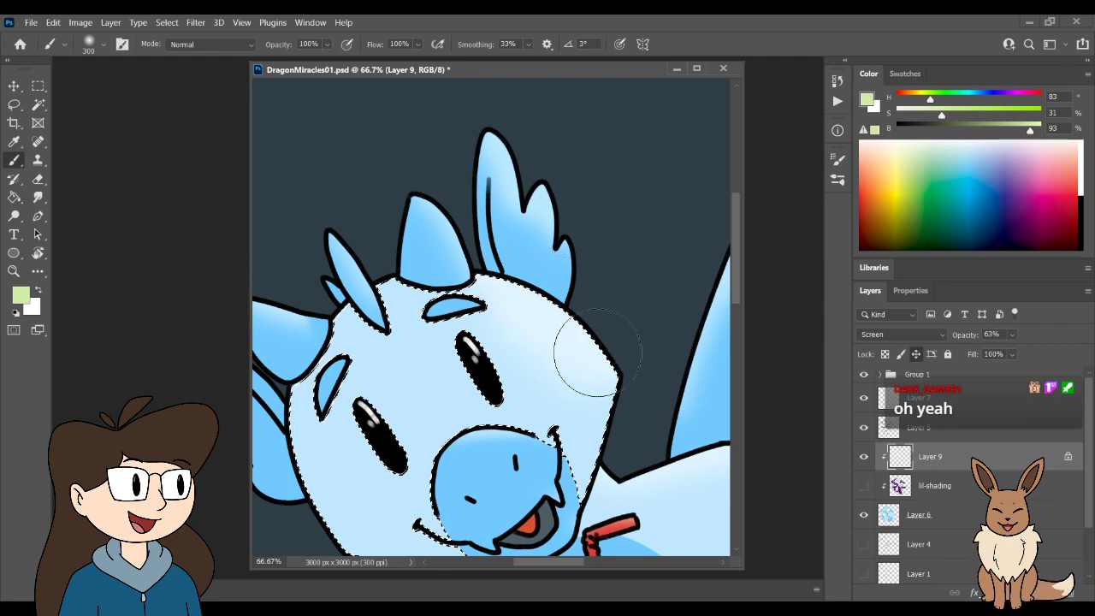
{"action": "left_click_drag", "start_coordinate": [597, 350], "coordinate": [552, 291]}
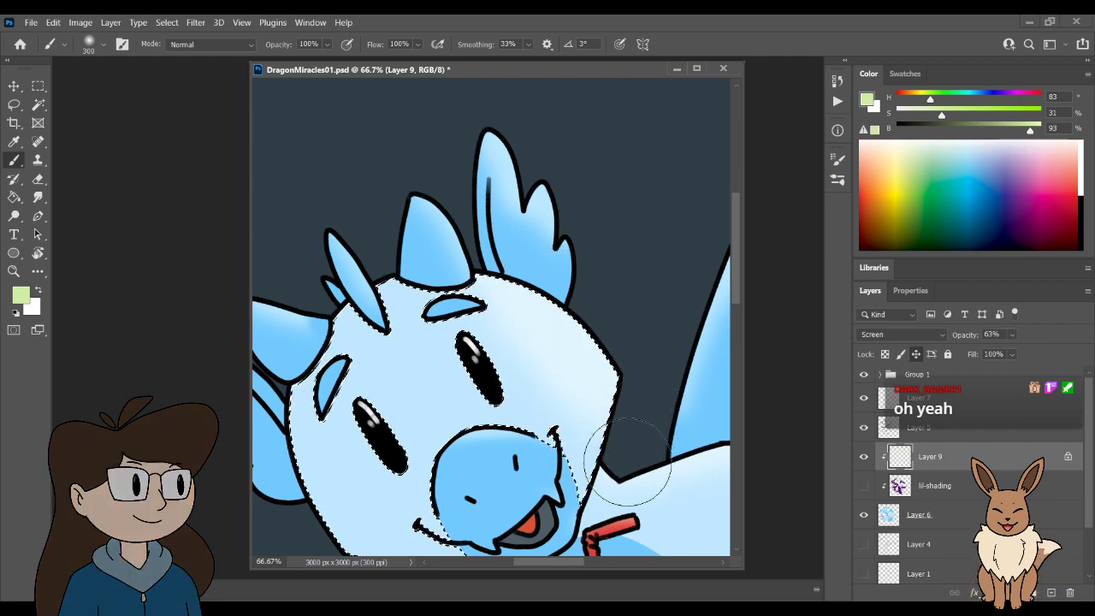
{"action": "key", "text": "l"}
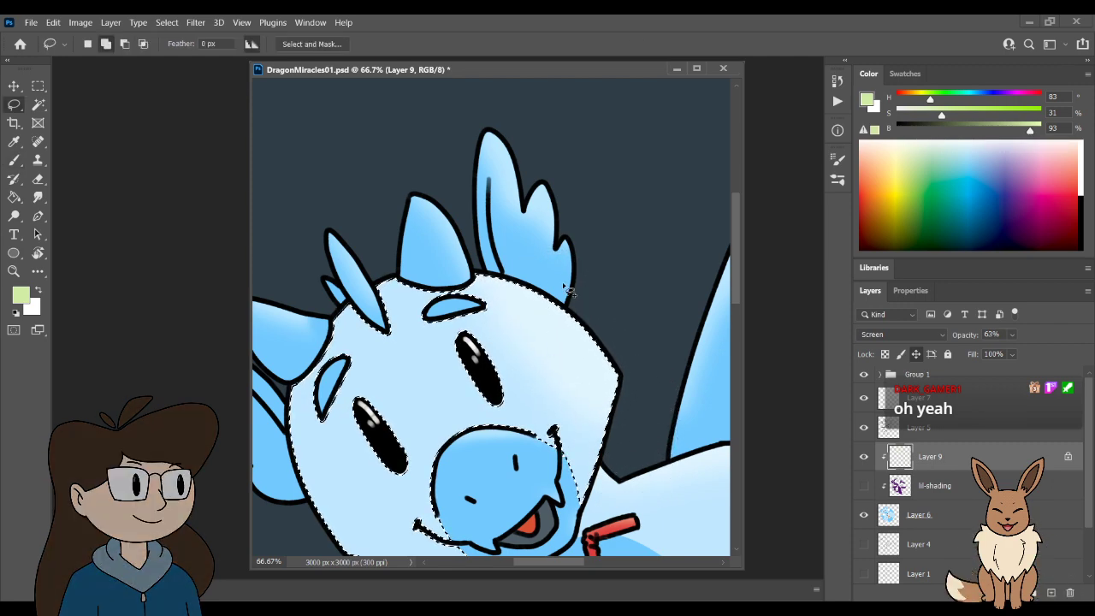
{"action": "left_click", "coordinate": [576, 291]}
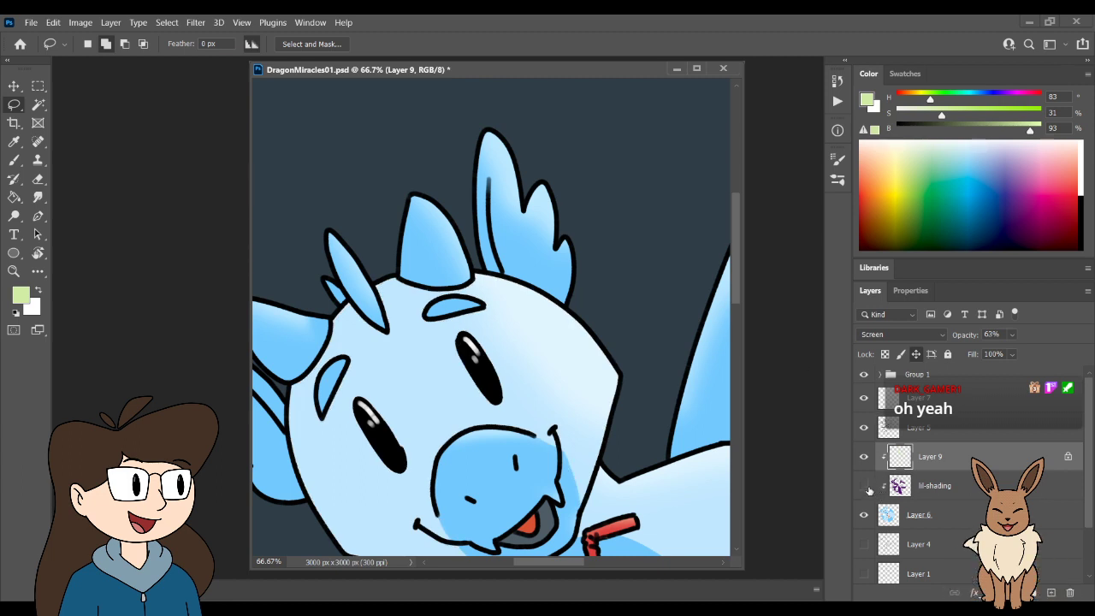
- Show the lil-shading layer, hide Layer 9 and make lil-shading the active layer
{"action": "left_click", "coordinate": [865, 486]}
{"action": "scroll", "coordinate": [512, 306], "scroll_direction": "down", "scroll_amount": 3}
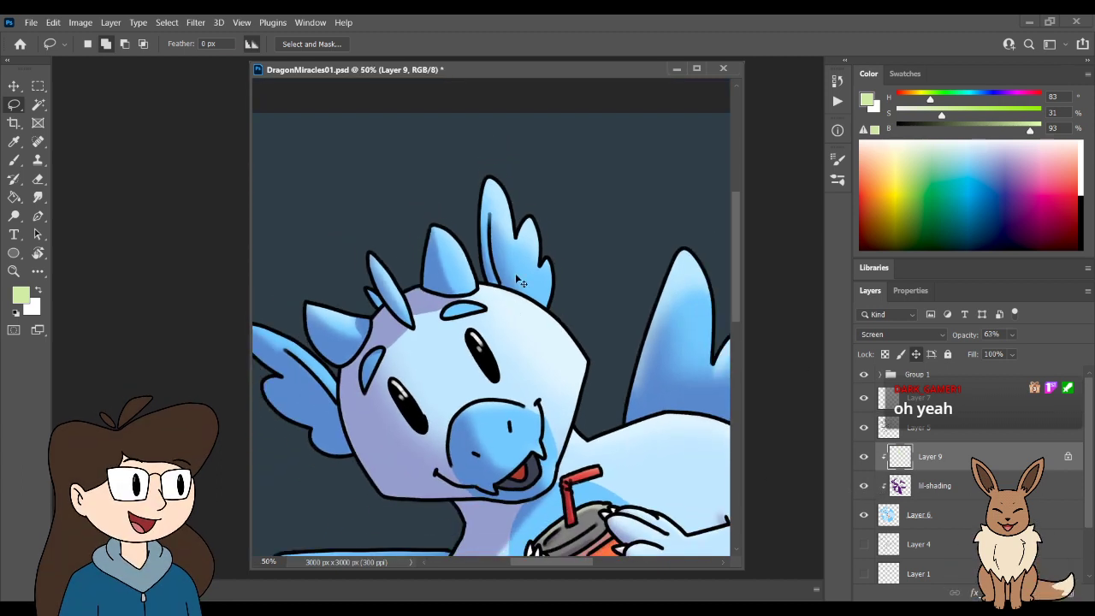
{"action": "left_click_drag", "start_coordinate": [655, 496], "coordinate": [639, 427]}
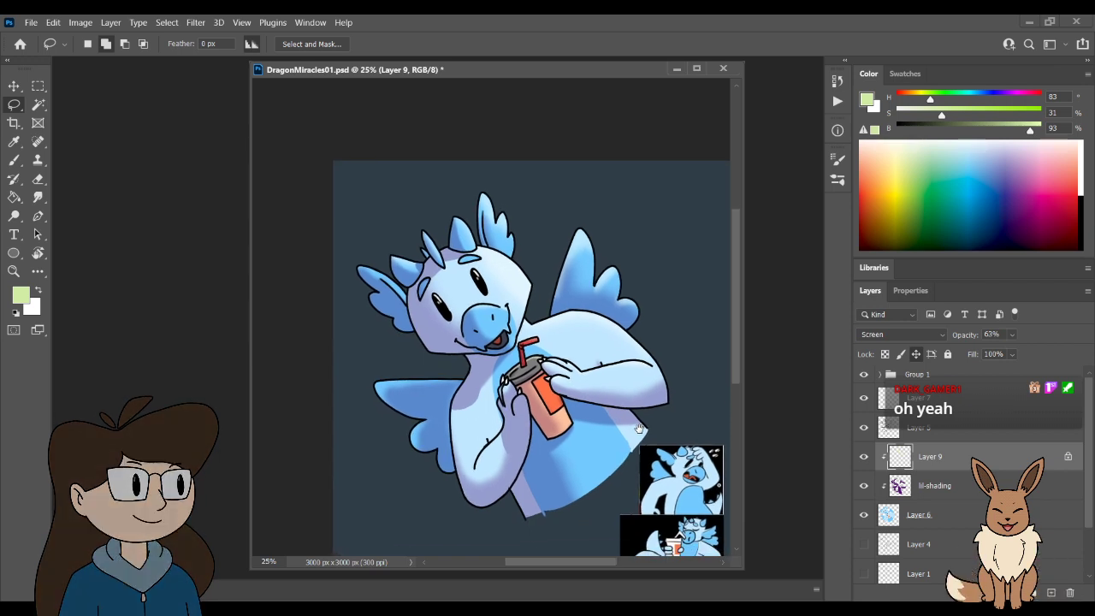
{"action": "left_click", "coordinate": [863, 456]}
{"action": "left_click", "coordinate": [934, 486]}
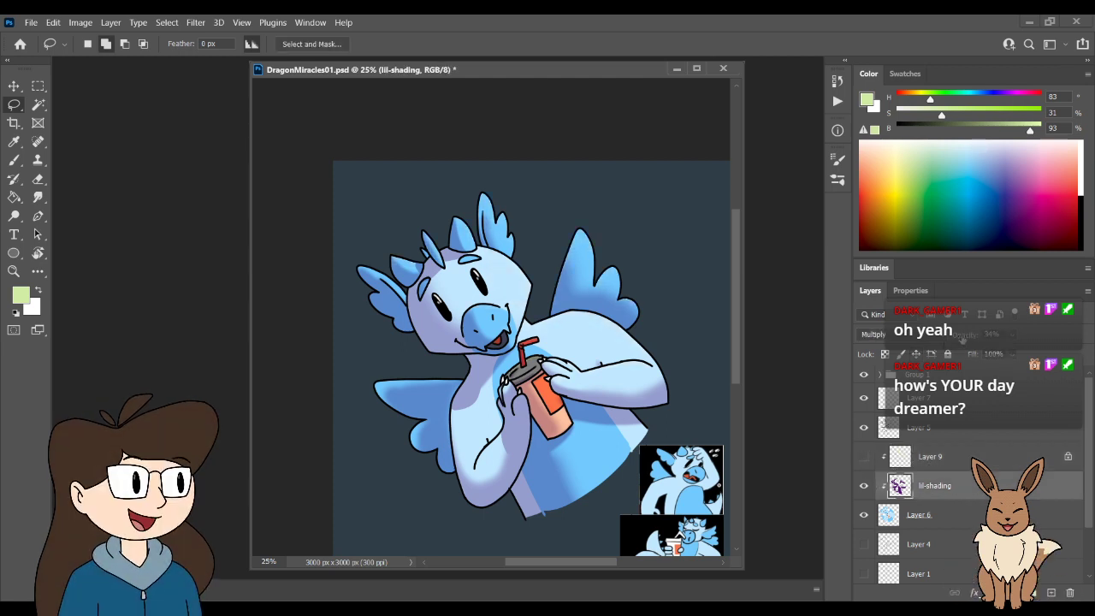
- Set the lil-shading layer to Normal blend mode at 100% opacity and sample its purple as the painting colour
{"action": "key", "text": "shift+alt+n"}
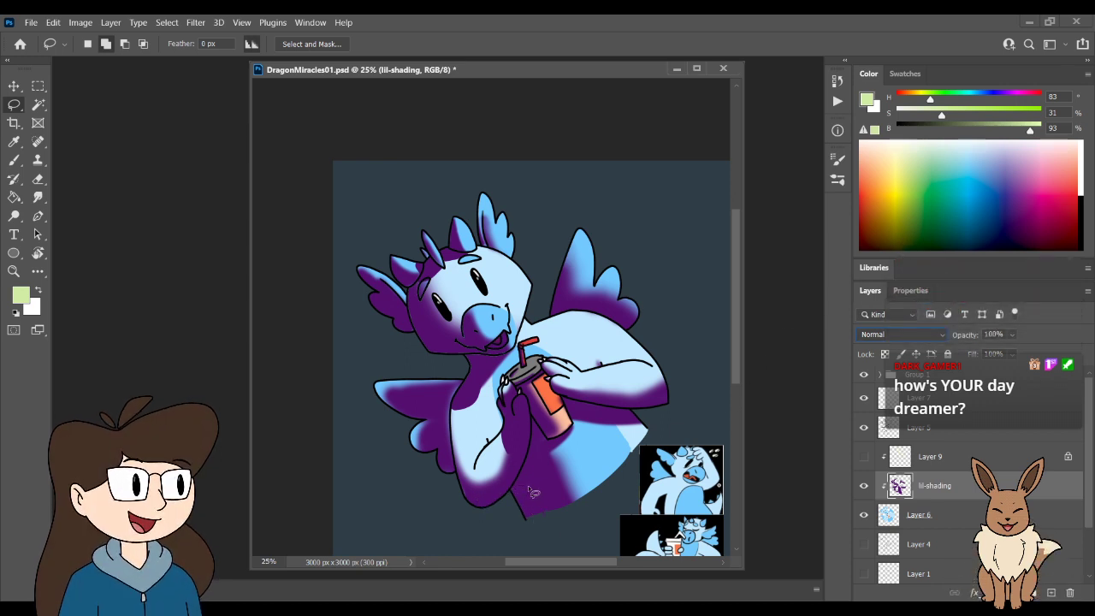
{"action": "left_click", "coordinate": [13, 142]}
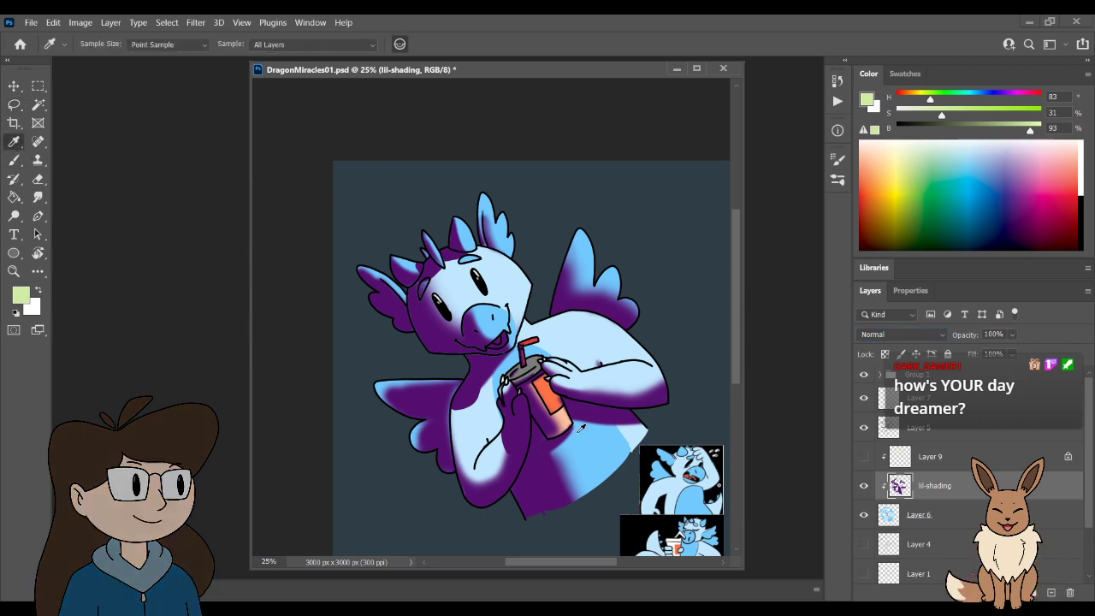
{"action": "left_click", "coordinate": [539, 477]}
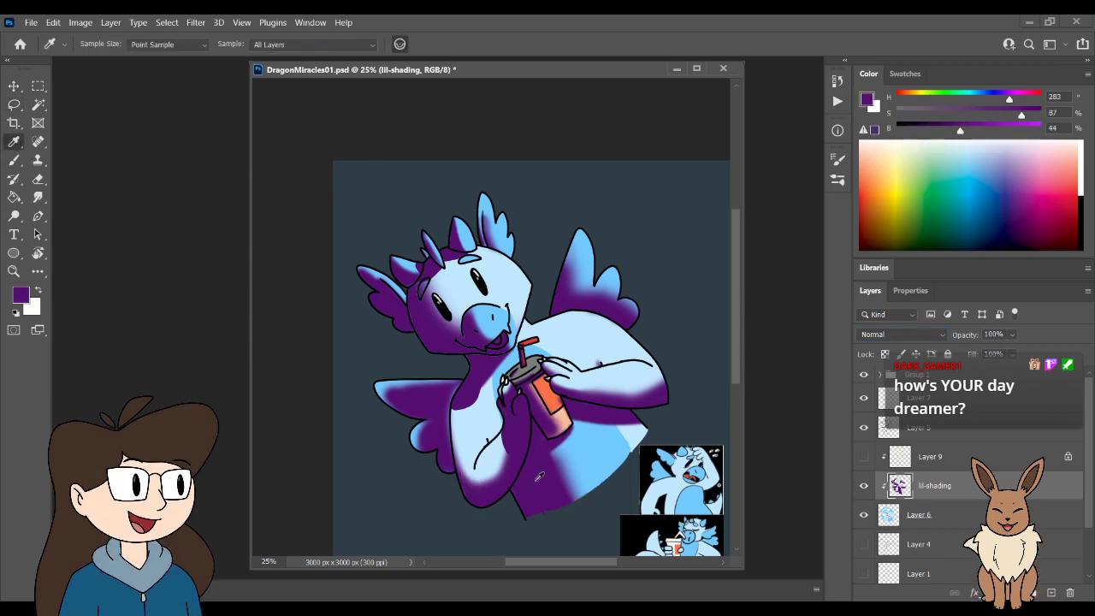
- Touch up the purple shading on the lower part of the drink cup with the 80 px brush and the 60 px eraser
{"action": "key", "text": "b"}
{"action": "key", "text": "ctrl+plus"}
{"action": "key", "text": "ctrl+plus"}
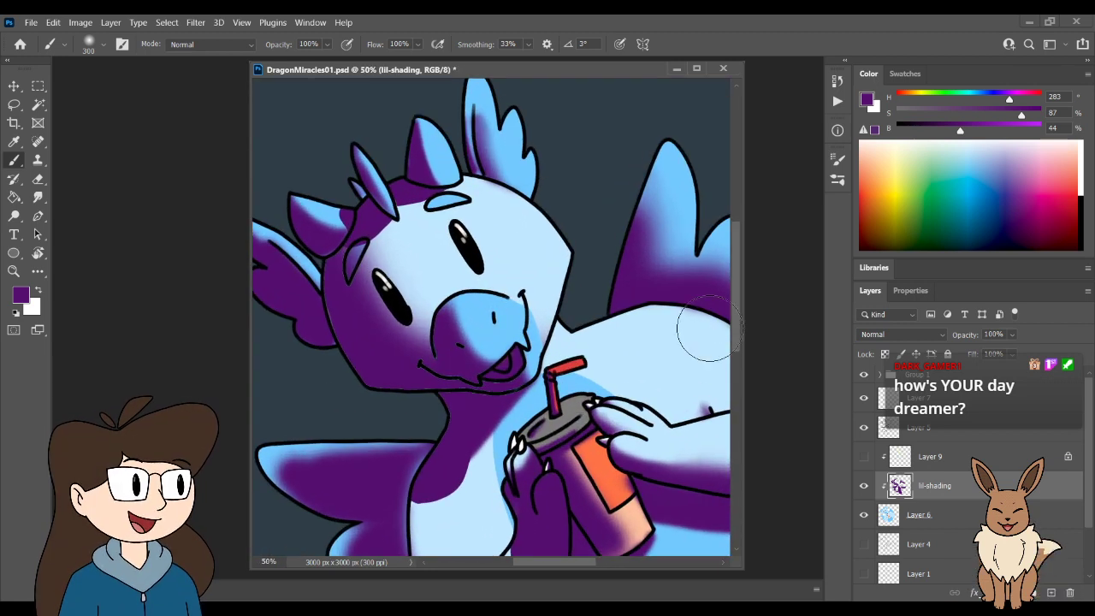
{"action": "left_click_drag", "start_coordinate": [613, 505], "coordinate": [544, 286]}
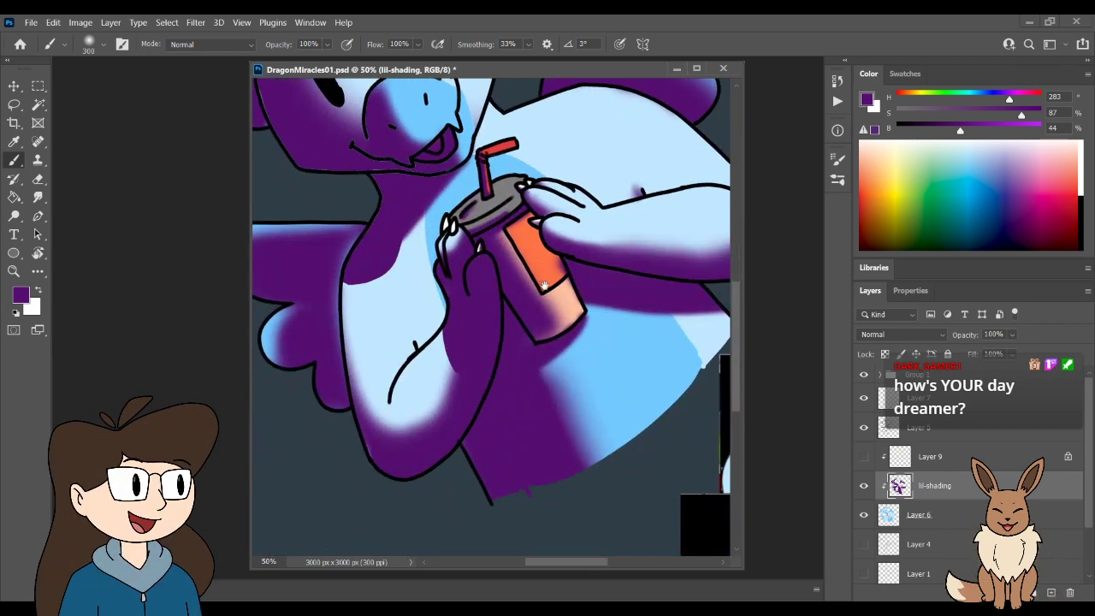
{"action": "key", "text": "ctrl+plus"}
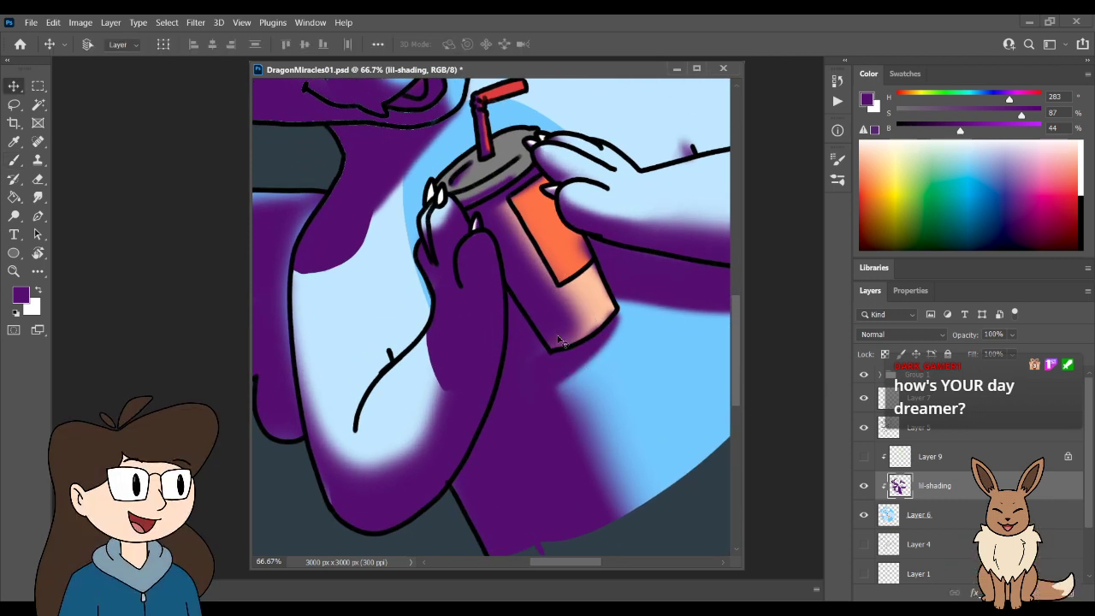
{"action": "key", "text": "b"}
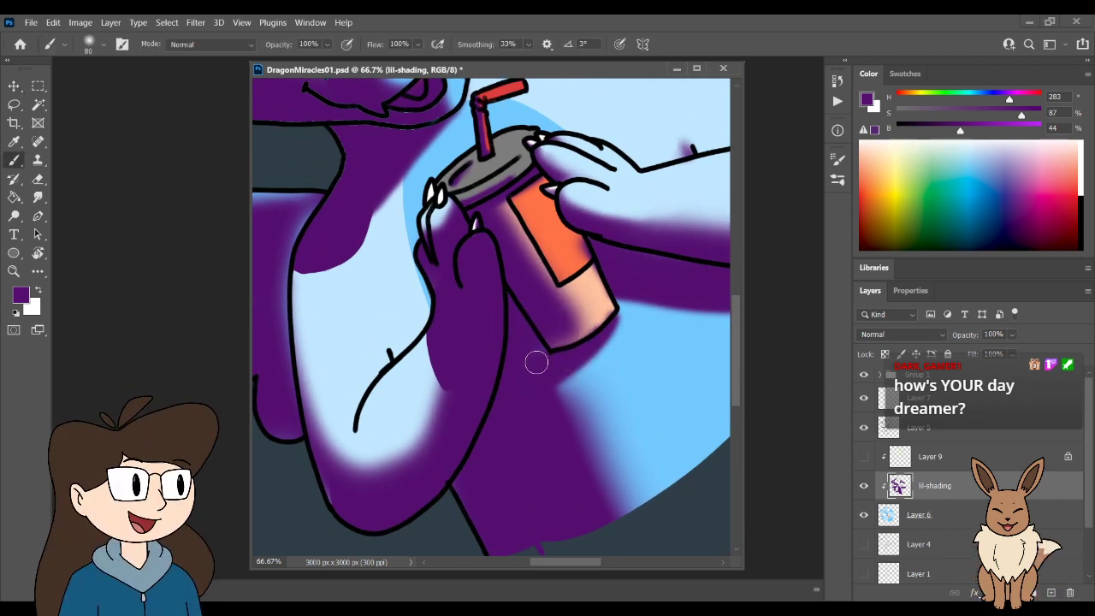
{"action": "key", "text": "bracketleft"}
{"action": "key", "text": "bracketleft"}
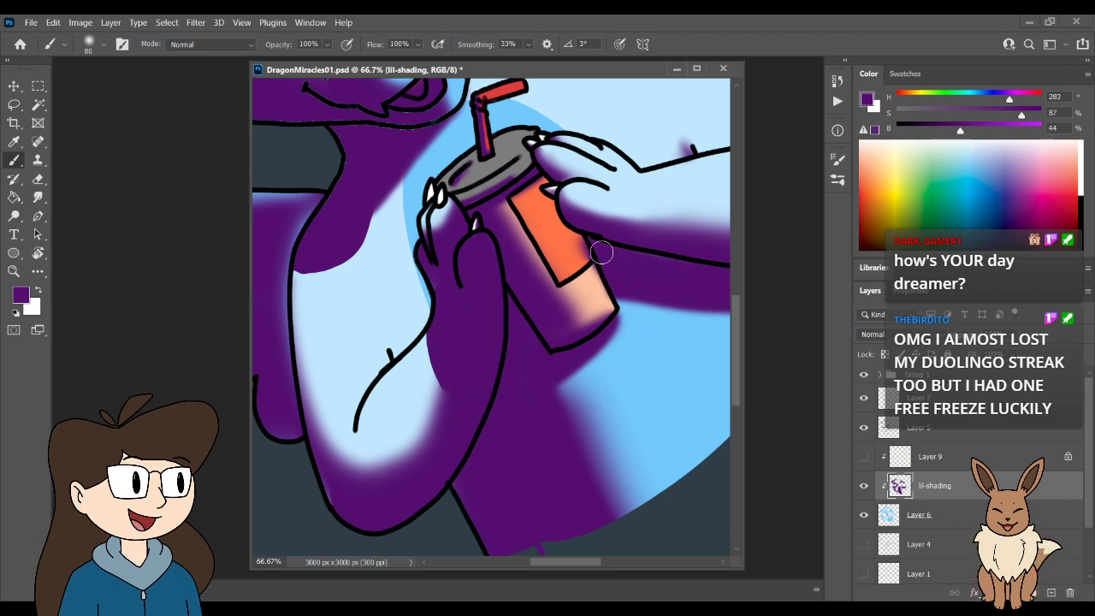
{"action": "key", "text": "e"}
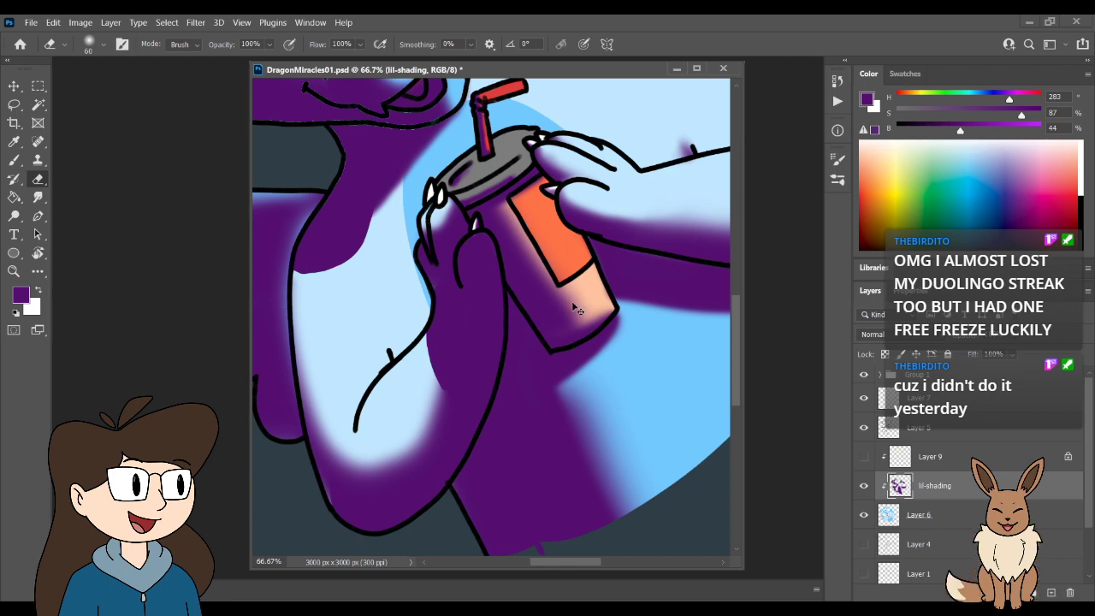
- Refine the edge of the purple shadow on the neck under the dragon's chin with the eraser and the 80 px brush
{"action": "key", "text": "ctrl+minus"}
{"action": "key", "text": "ctrl+minus"}
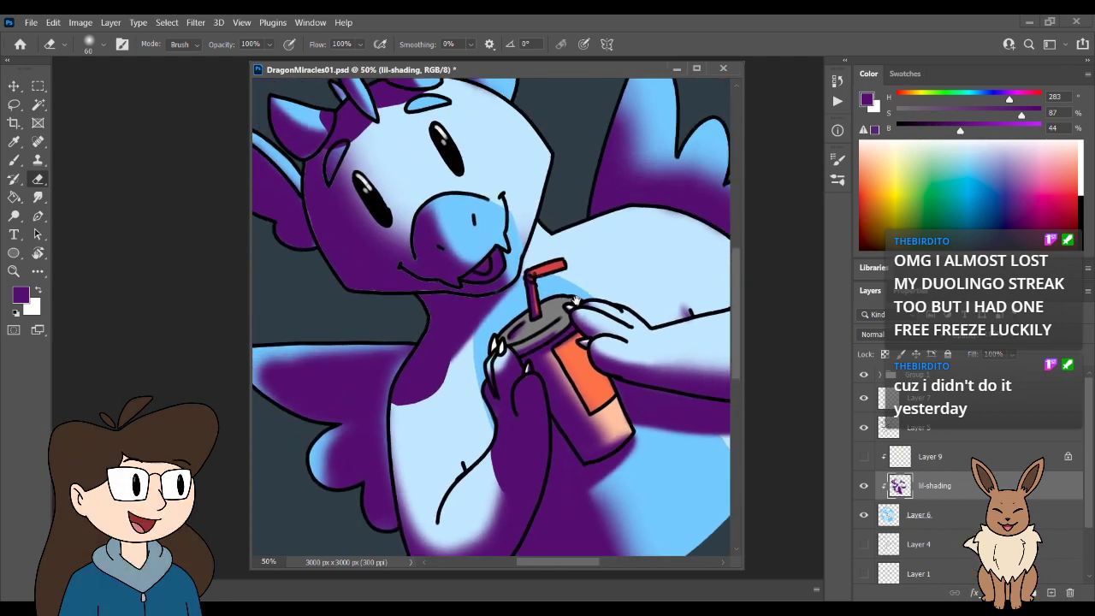
{"action": "key", "text": "ctrl+plus"}
{"action": "key", "text": "ctrl+plus"}
{"action": "key", "text": "ctrl+plus"}
{"action": "left_click_drag", "start_coordinate": [448, 309], "coordinate": [505, 323]}
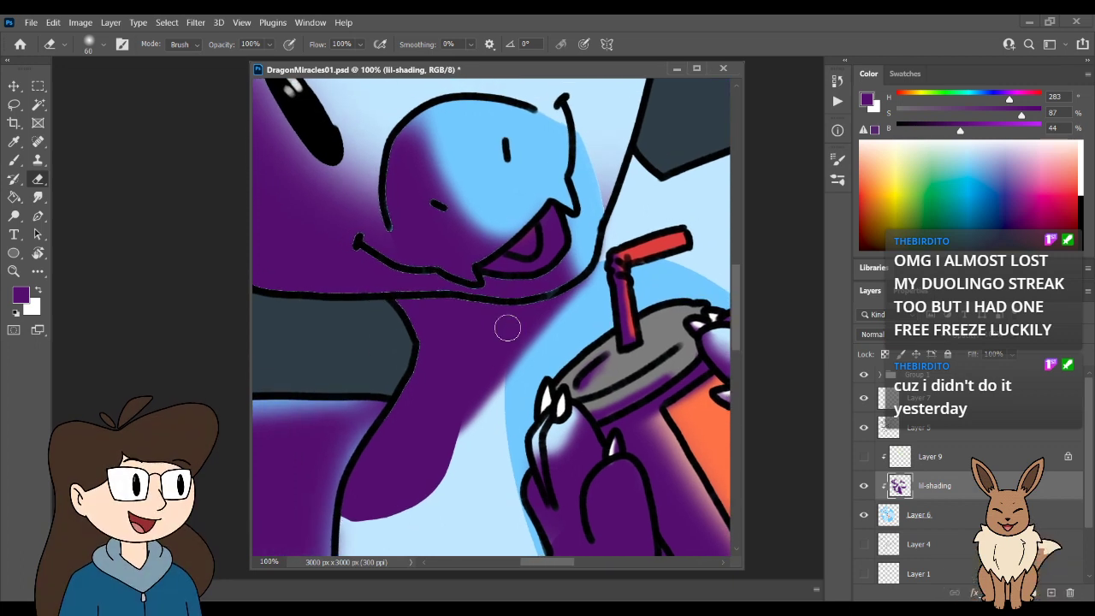
{"action": "key", "text": "b"}
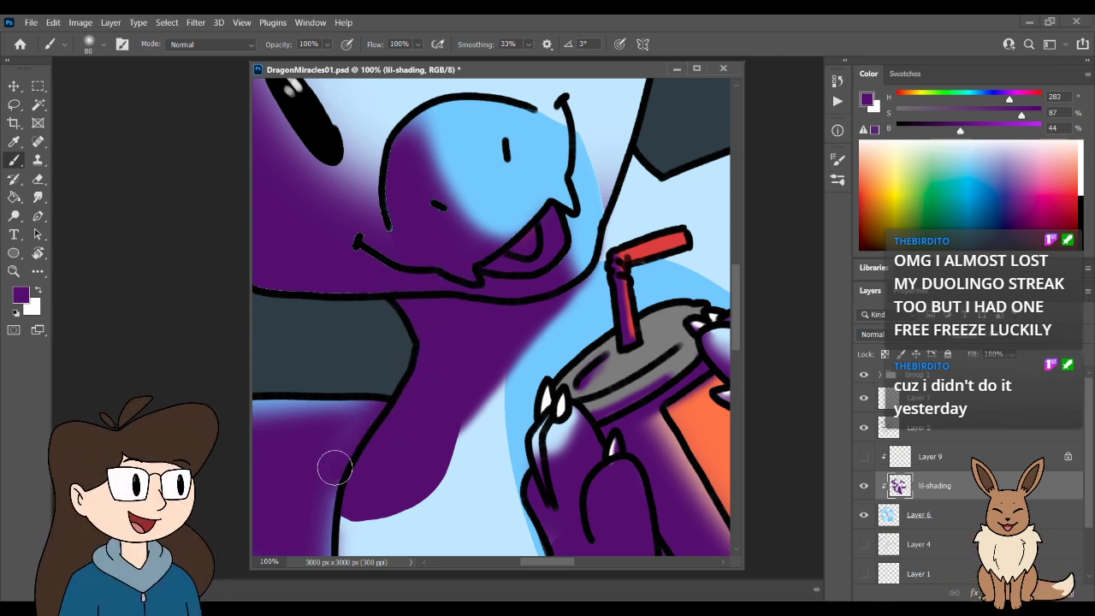
- Fill the gaps in the purple shading along the outer outline of the dragon's bent arm beside the lower wing
{"action": "left_click_drag", "start_coordinate": [374, 408], "coordinate": [462, 278]}
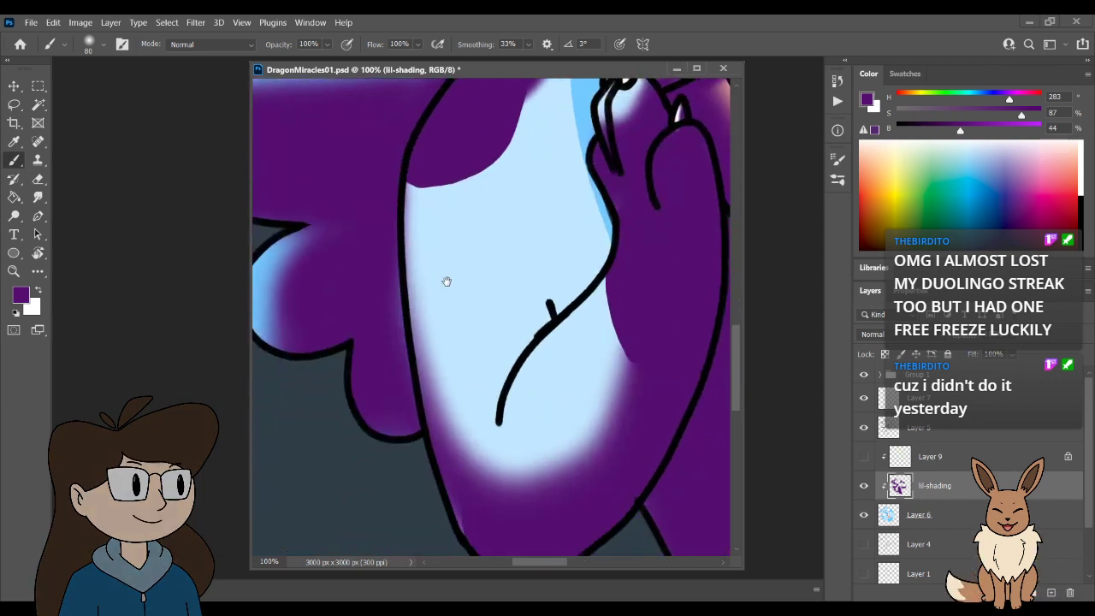
{"action": "left_click_drag", "start_coordinate": [398, 416], "coordinate": [447, 283]}
{"action": "key", "text": "e"}
{"action": "key", "text": "b"}
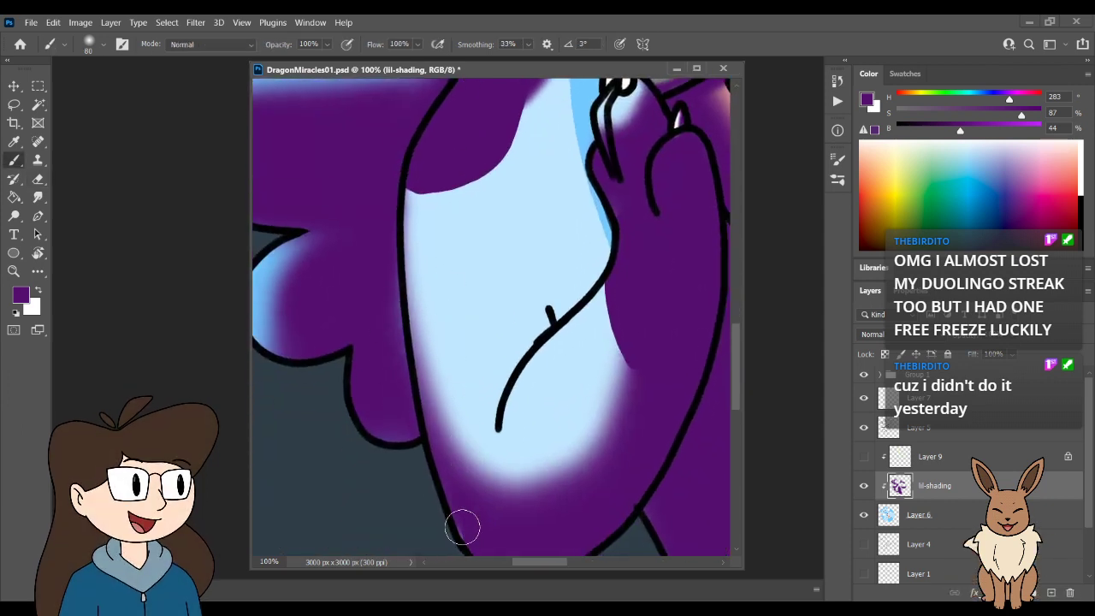
- Fill the gaps in the purple shading along the muzzle, jaw and shaded side of the face with brush sizes from 40 to 80 px
{"action": "mouse_move", "coordinate": [451, 404]}
{"action": "left_mouse_down"}
{"action": "mouse_move", "coordinate": [503, 425]}
{"action": "mouse_move", "coordinate": [593, 598]}
{"action": "left_mouse_up"}
{"action": "left_click_drag", "start_coordinate": [623, 460], "coordinate": [607, 422]}
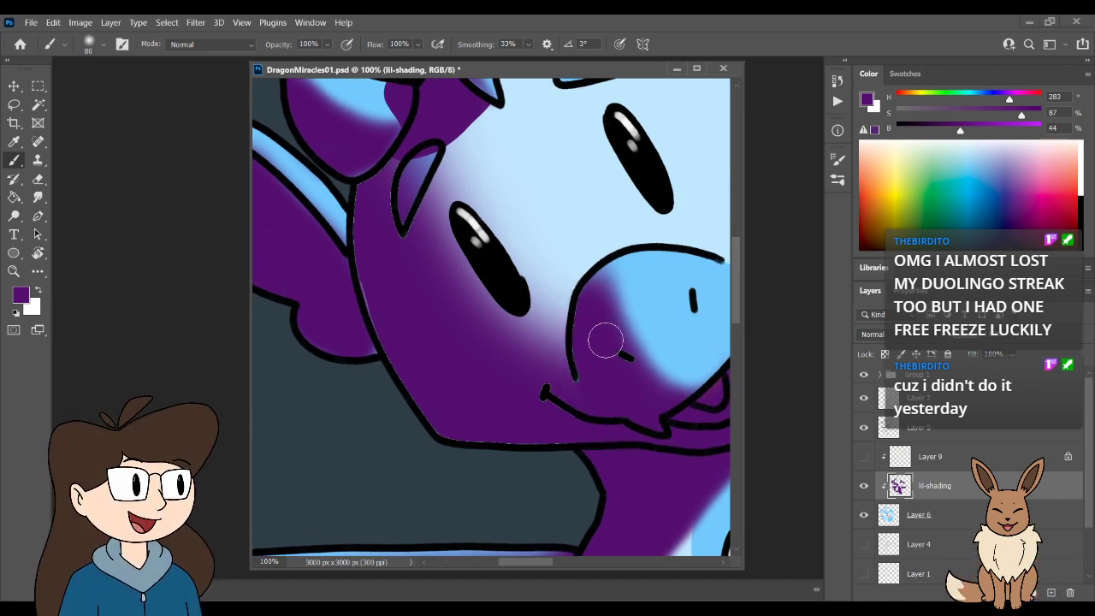
{"action": "key", "text": "bracketleft"}
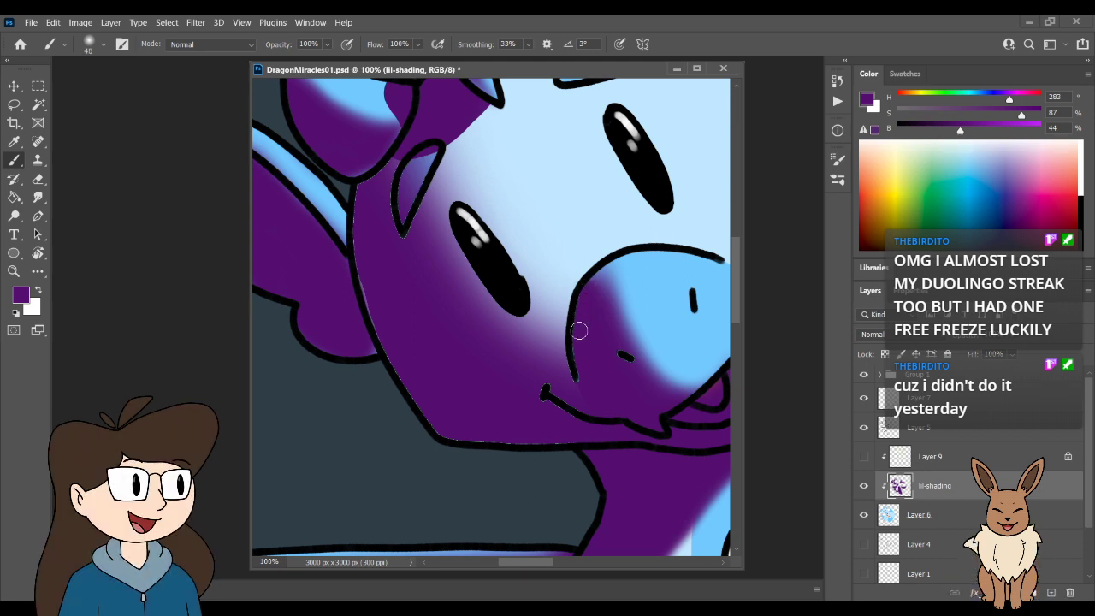
{"action": "key", "text": "bracketright"}
{"action": "key", "text": "bracketright"}
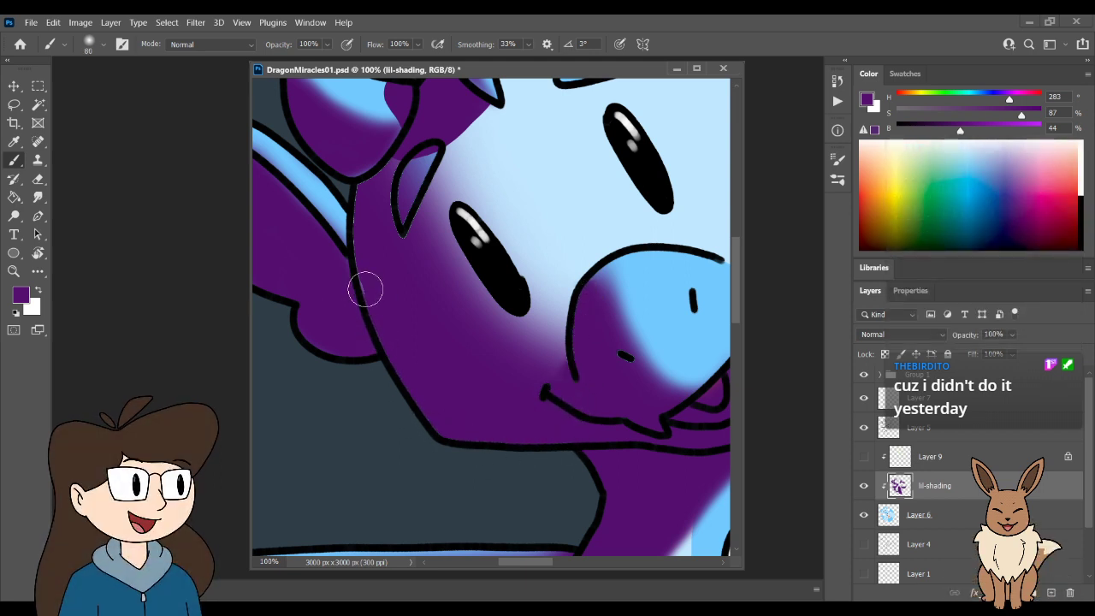
{"action": "key", "text": "bracketright"}
{"action": "key", "text": "bracketleft"}
{"action": "key", "text": "bracketleft"}
{"action": "key", "text": "bracketleft"}
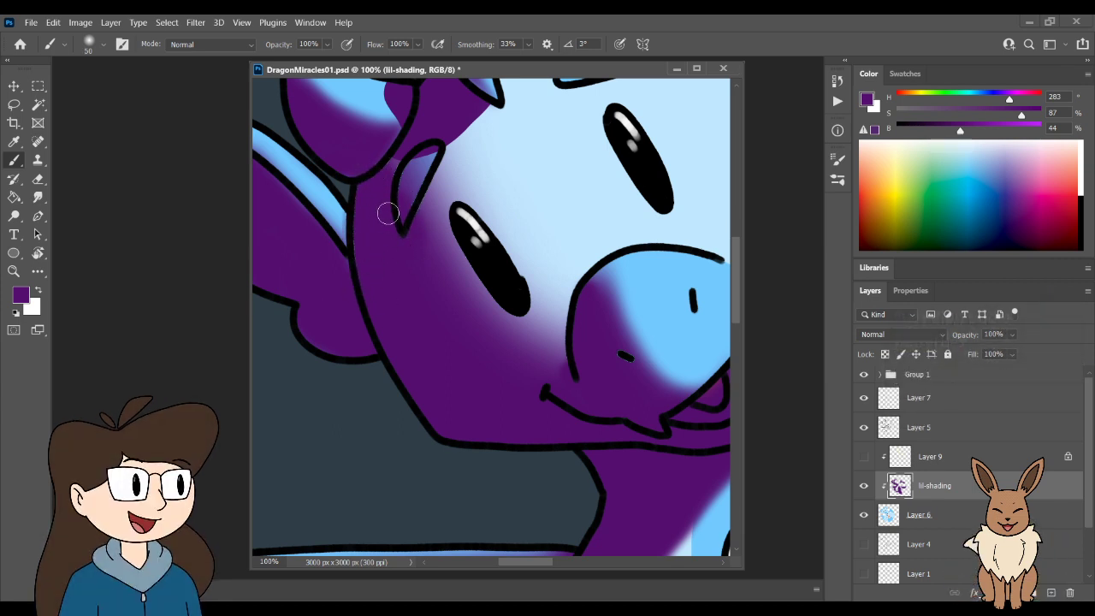
- Show Layer 9, set its blend mode to Screen and compare the dragon with the highlights hidden and shown
{"action": "key", "text": "ctrl+minus"}
{"action": "key", "text": "ctrl+minus"}
{"action": "key", "text": "ctrl+minus"}
{"action": "key", "text": "ctrl+minus"}
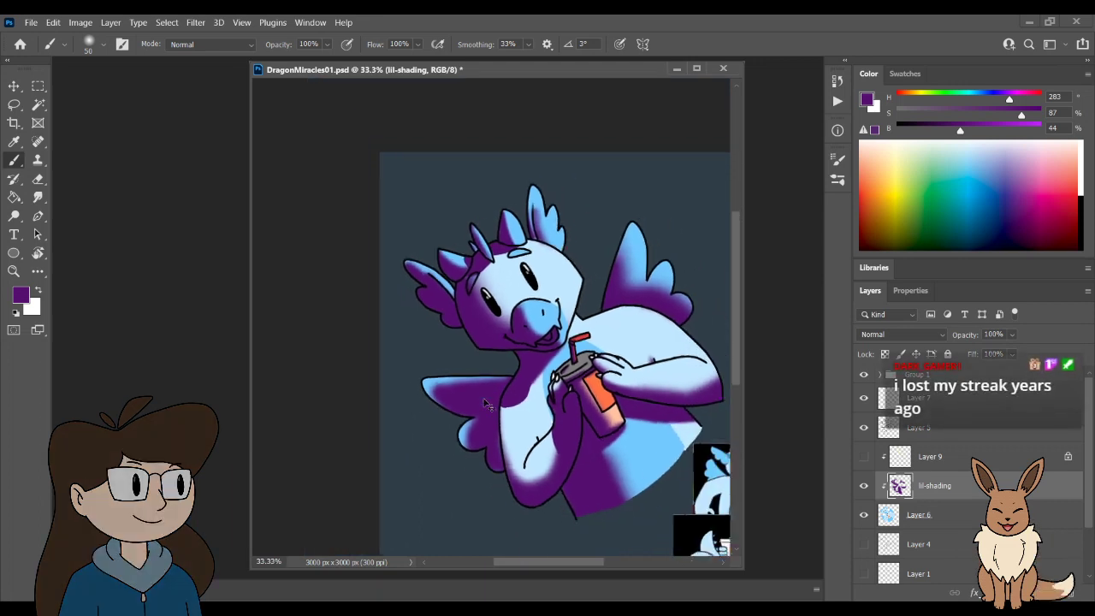
{"action": "left_click_drag", "start_coordinate": [630, 454], "coordinate": [587, 448]}
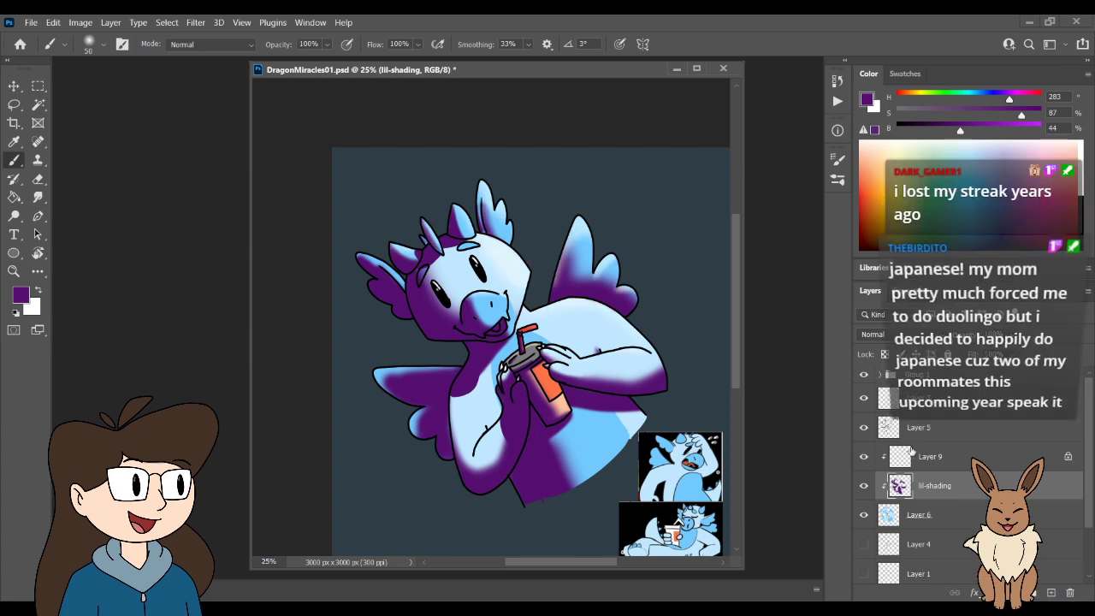
{"action": "left_click", "coordinate": [930, 456]}
{"action": "scroll", "coordinate": [882, 334], "scroll_direction": "up", "scroll_amount": 8}
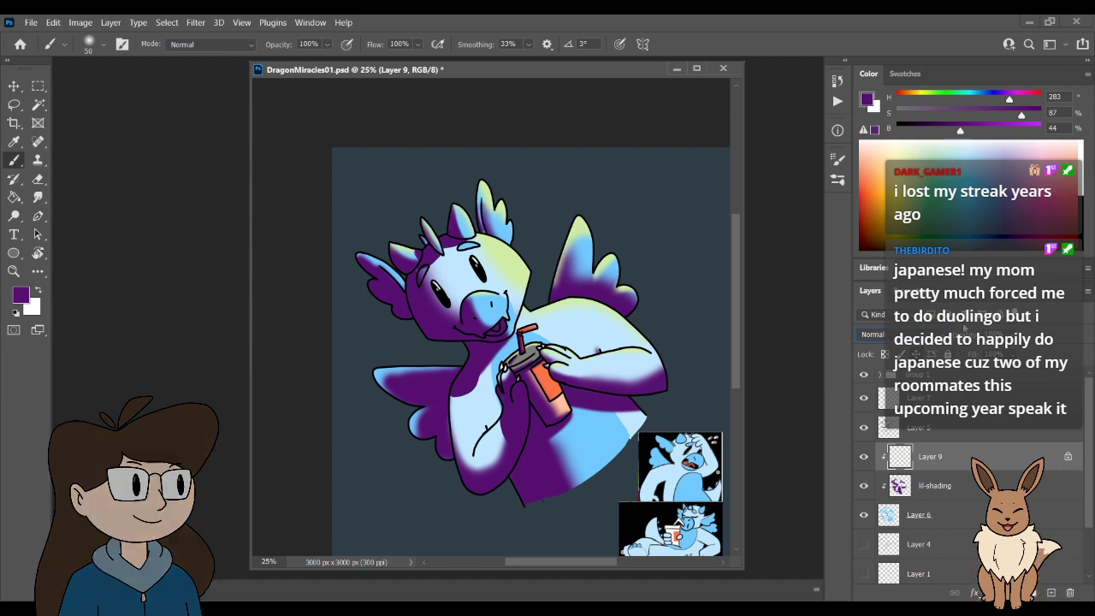
{"action": "key", "text": "shift+alt+s"}
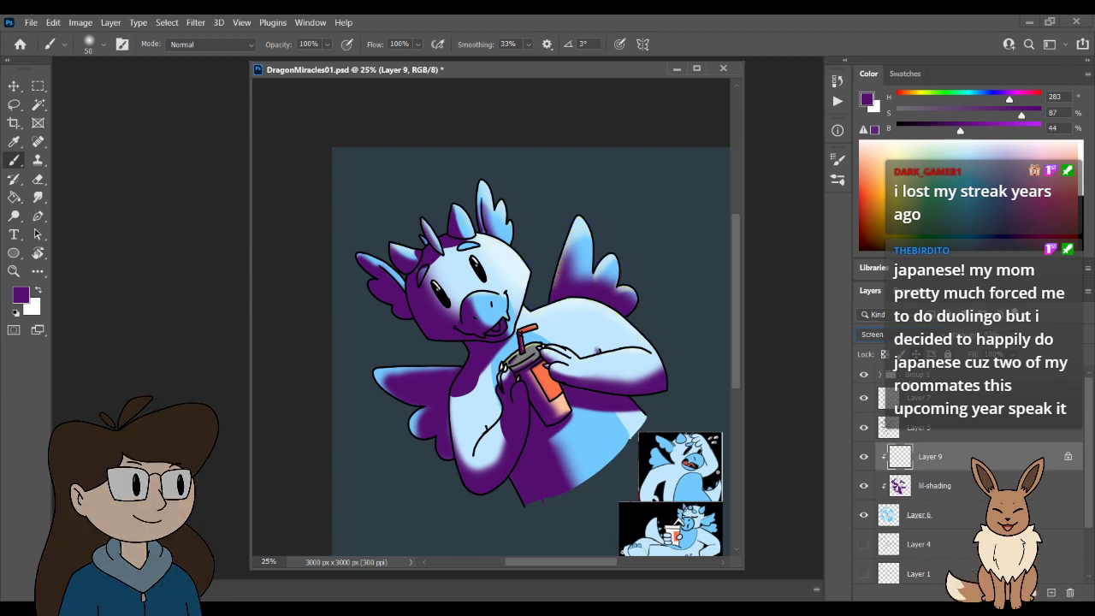
{"action": "key", "text": "ctrl+comma"}
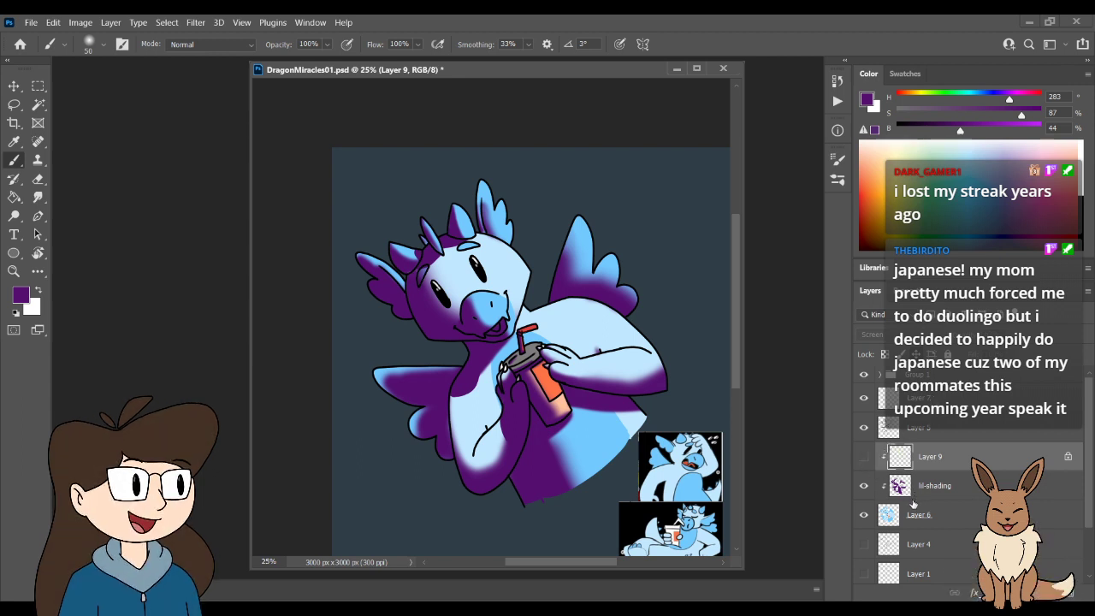
{"action": "key", "text": "ctrl+comma"}
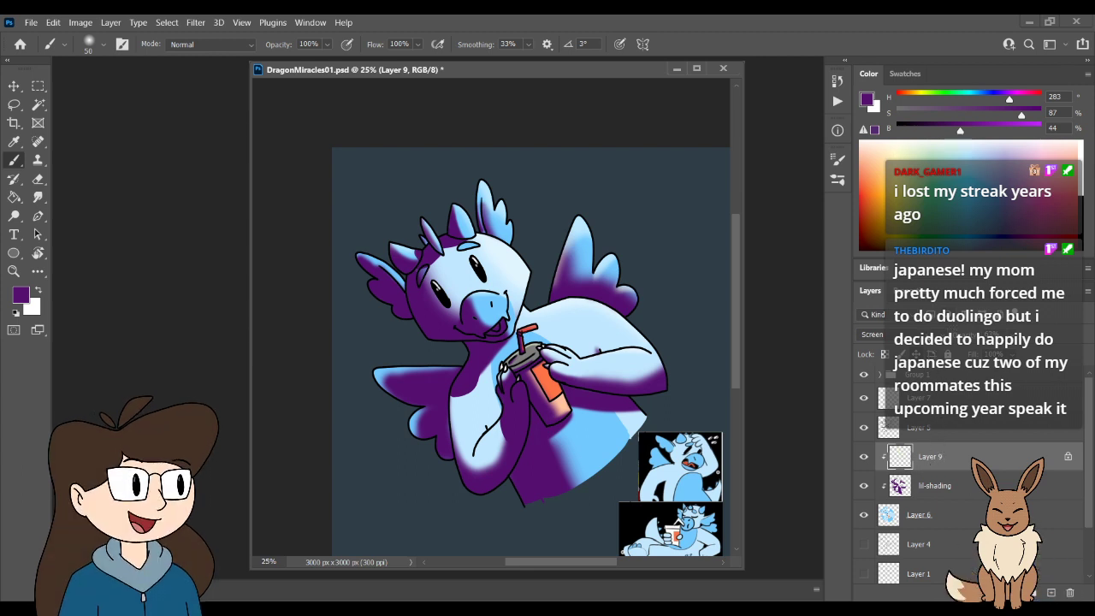
- Set the lil-shading layer to Multiply blend mode at 41% opacity and save the file
{"action": "left_click", "coordinate": [961, 492]}
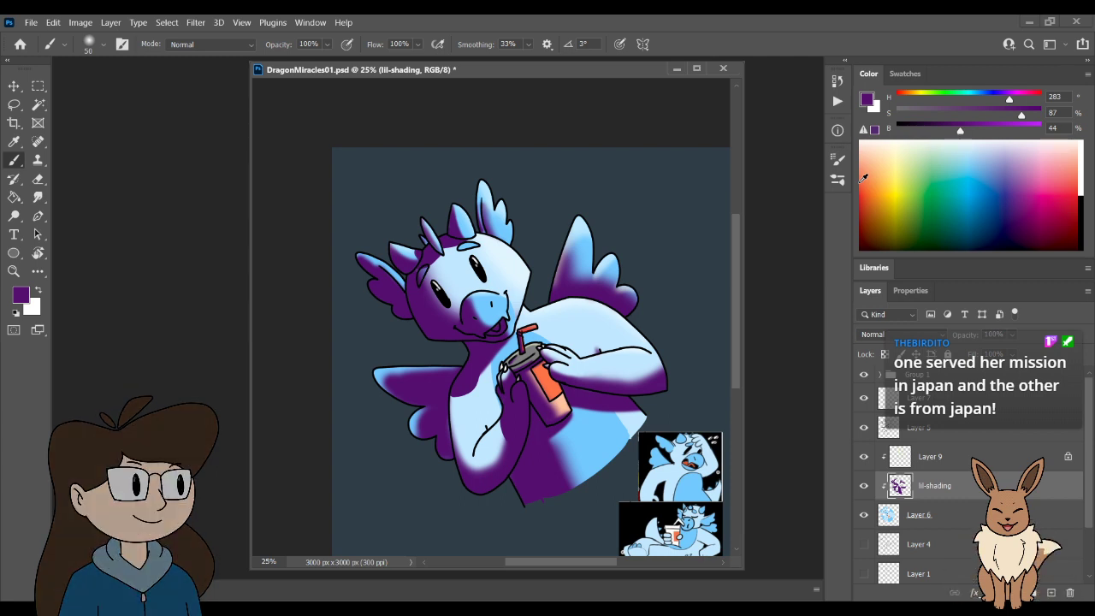
{"action": "key", "text": "ctrl+plus"}
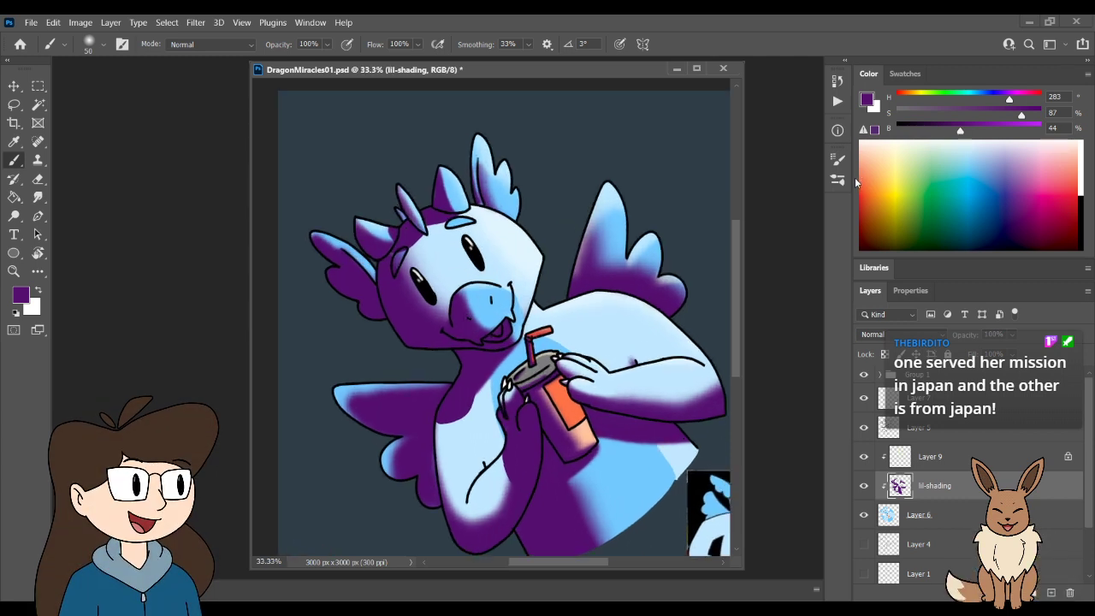
{"action": "scroll", "coordinate": [724, 409], "scroll_direction": "right", "scroll_amount": 2}
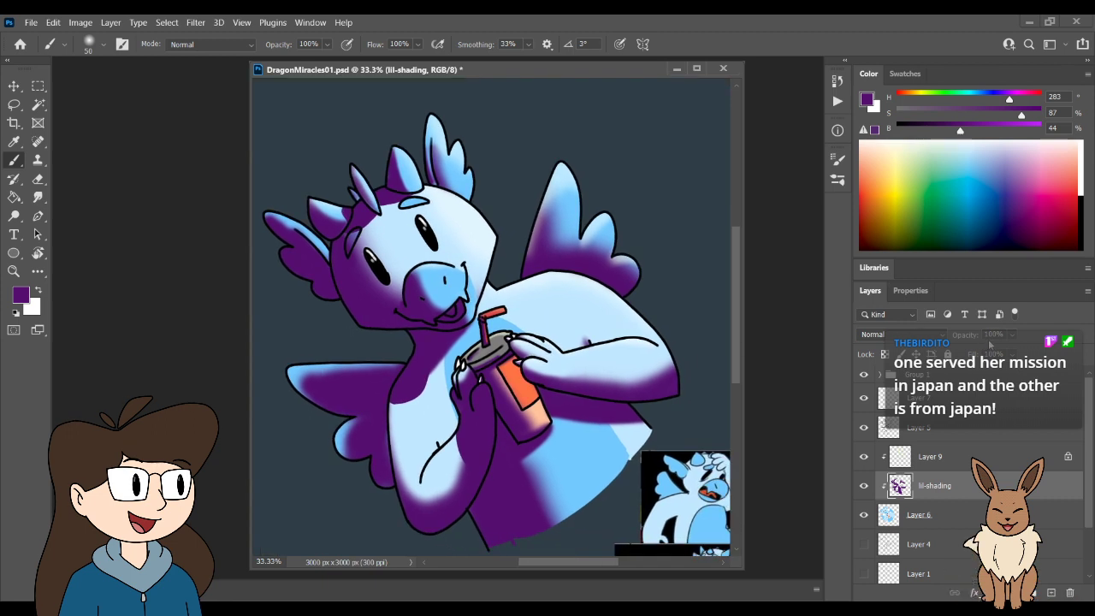
{"action": "scroll", "coordinate": [939, 329], "scroll_direction": "down", "scroll_amount": 3}
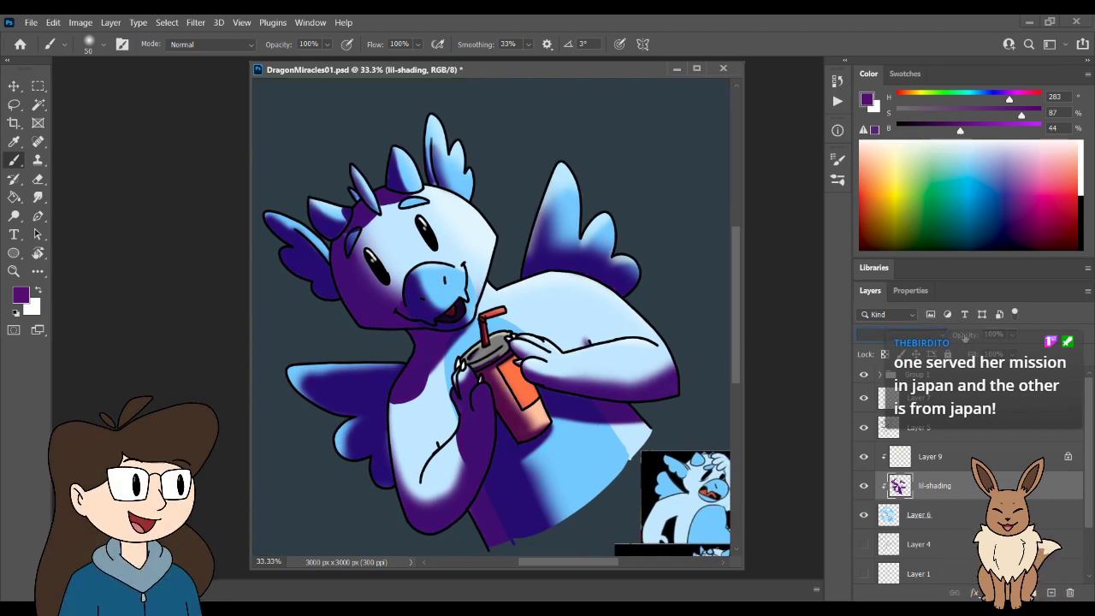
{"action": "mouse_move", "coordinate": [964, 333]}
{"action": "left_mouse_down"}
{"action": "mouse_move", "coordinate": [928, 334]}
{"action": "mouse_move", "coordinate": [992, 335]}
{"action": "mouse_move", "coordinate": [954, 340]}
{"action": "left_mouse_up"}
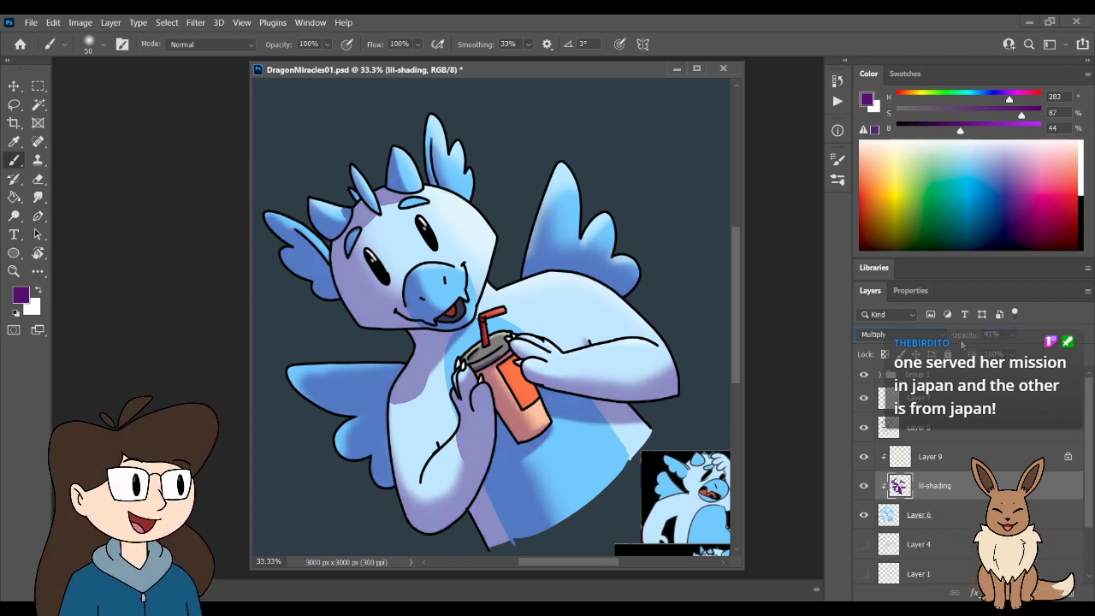
{"action": "left_click_drag", "start_coordinate": [418, 389], "coordinate": [432, 374]}
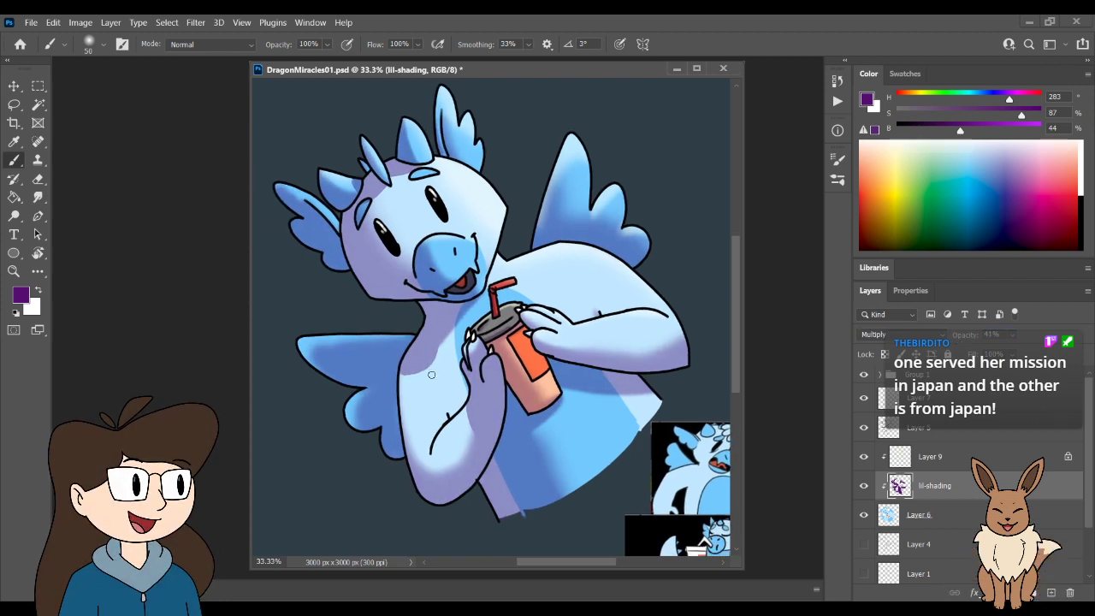
{"action": "key", "text": "ctrl+s"}
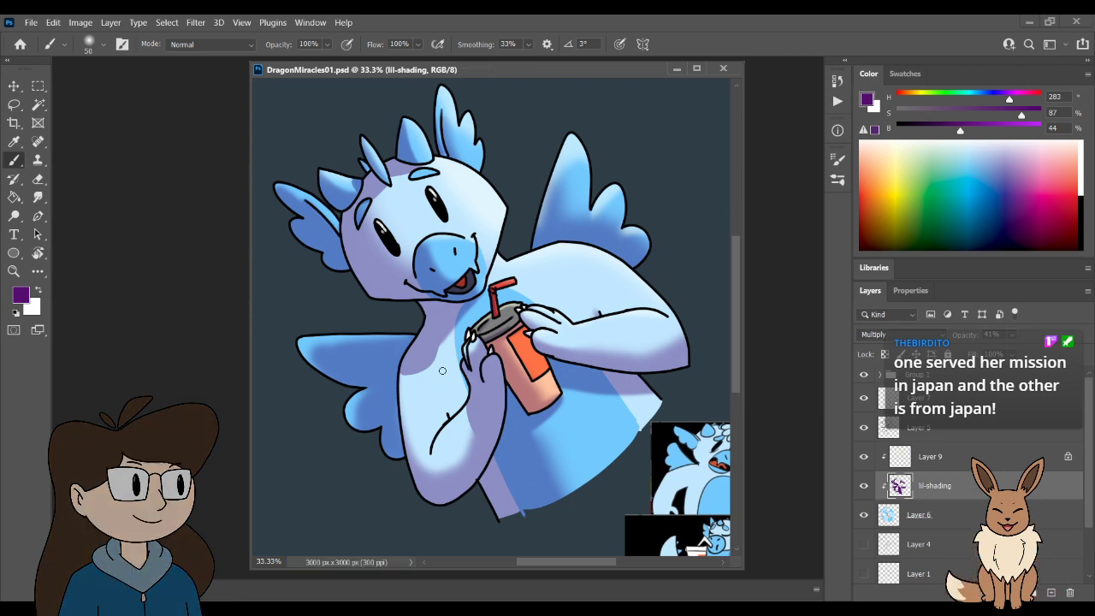
- Hide Group 1 with the reference images and activate the Magic Wand
{"action": "key", "text": "ctrl+minus"}
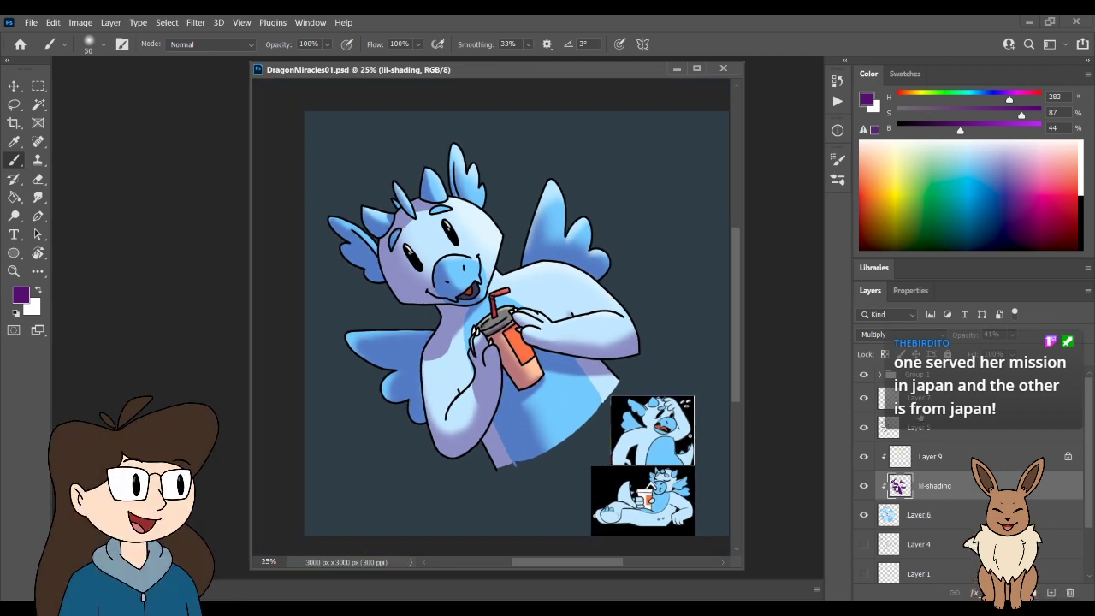
{"action": "scroll", "coordinate": [966, 470], "scroll_direction": "down", "scroll_amount": 2}
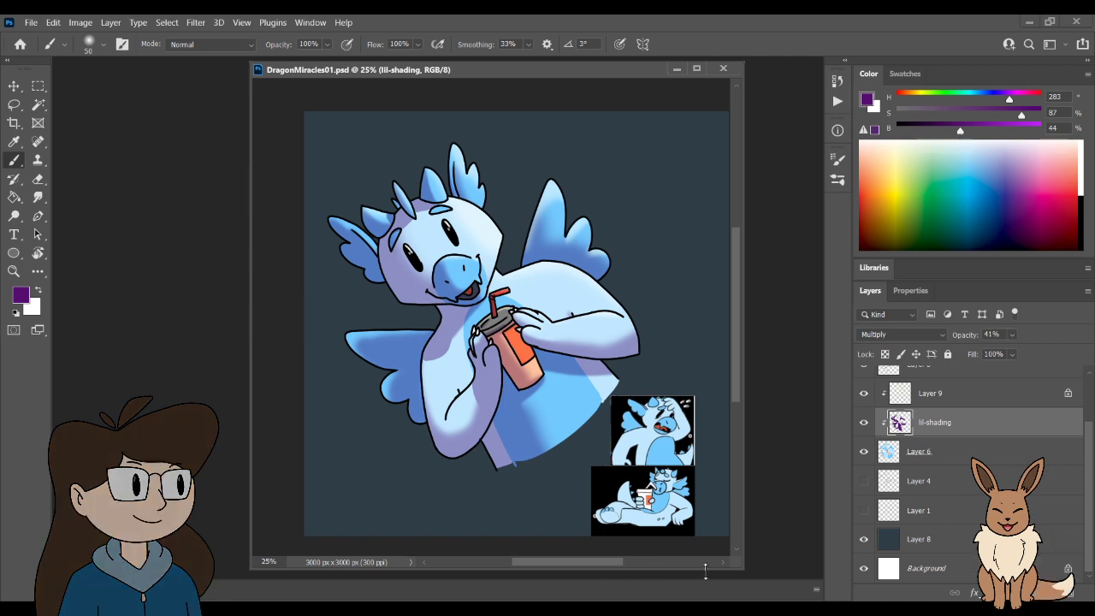
{"action": "scroll", "coordinate": [902, 433], "scroll_direction": "up", "scroll_amount": 2}
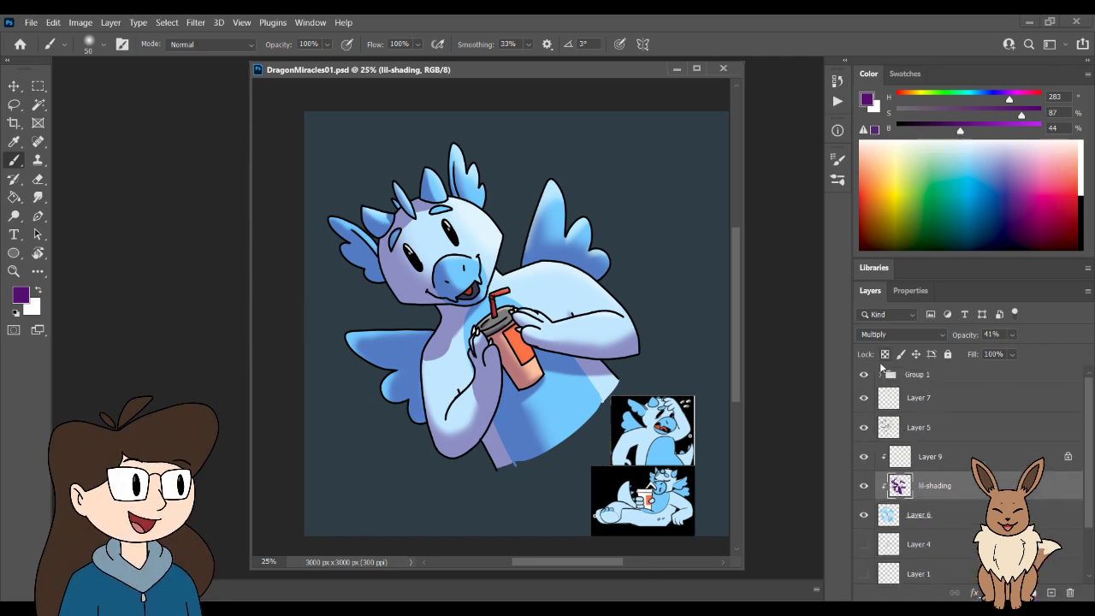
{"action": "left_click", "coordinate": [864, 375]}
{"action": "key", "text": "w"}
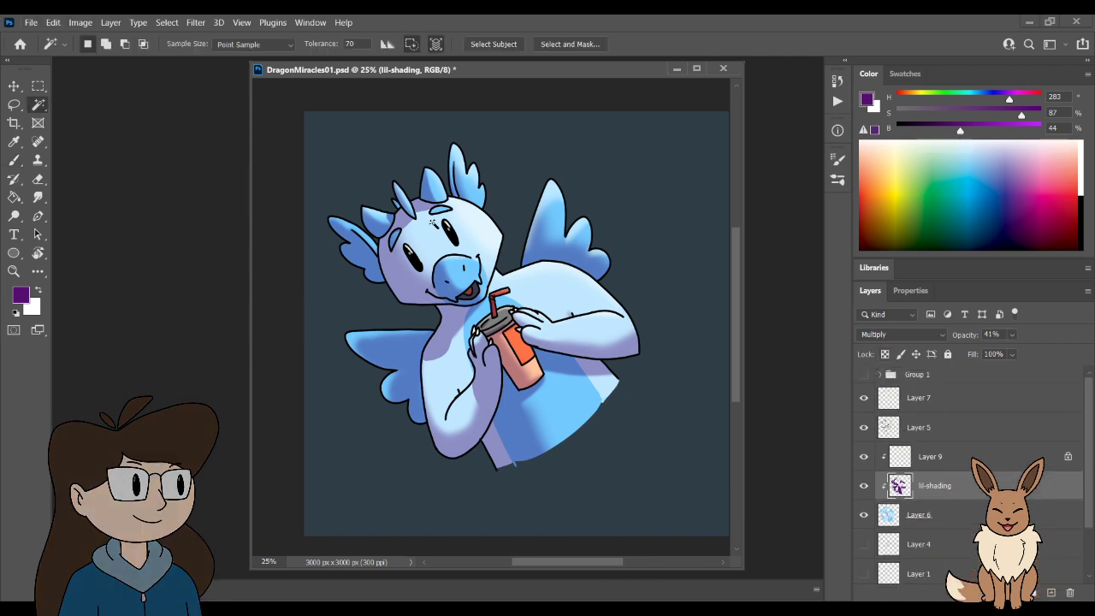
- Select the dragon's silhouette by picking the dark background with the Magic Wand at tolerance 0 and inverting the selection
{"action": "left_click", "coordinate": [645, 179]}
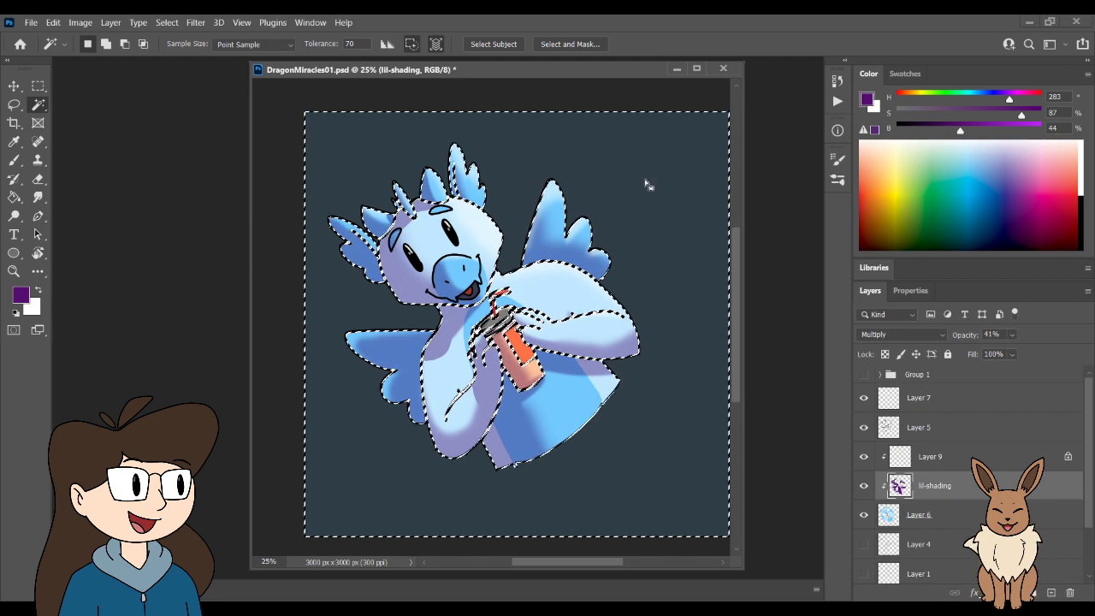
{"action": "key", "text": "ctrl+d"}
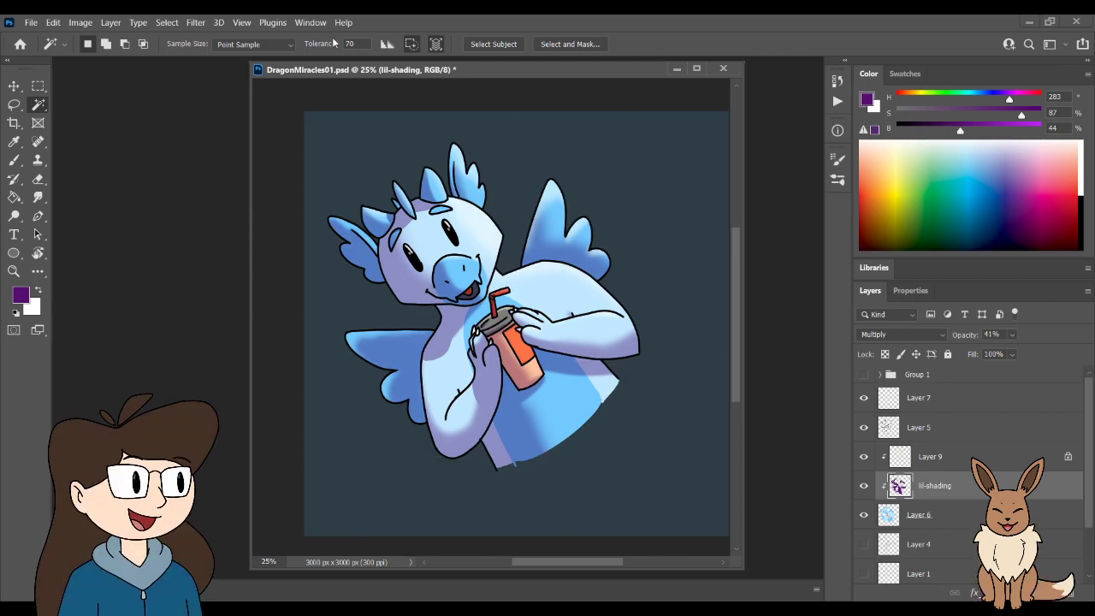
{"action": "left_click_drag", "start_coordinate": [325, 45], "coordinate": [261, 46]}
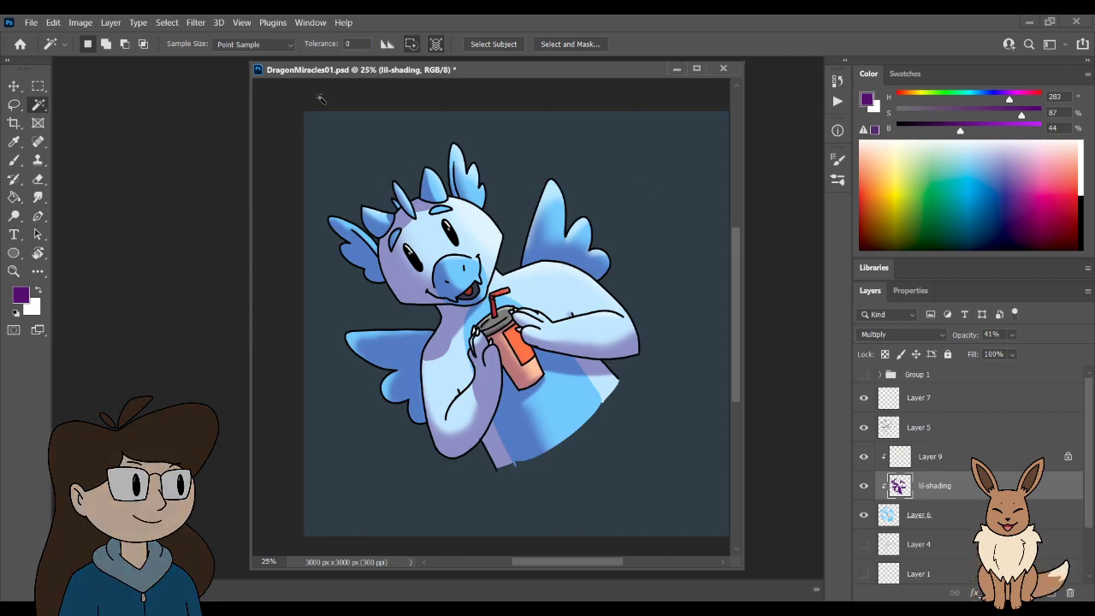
{"action": "left_click", "coordinate": [609, 205]}
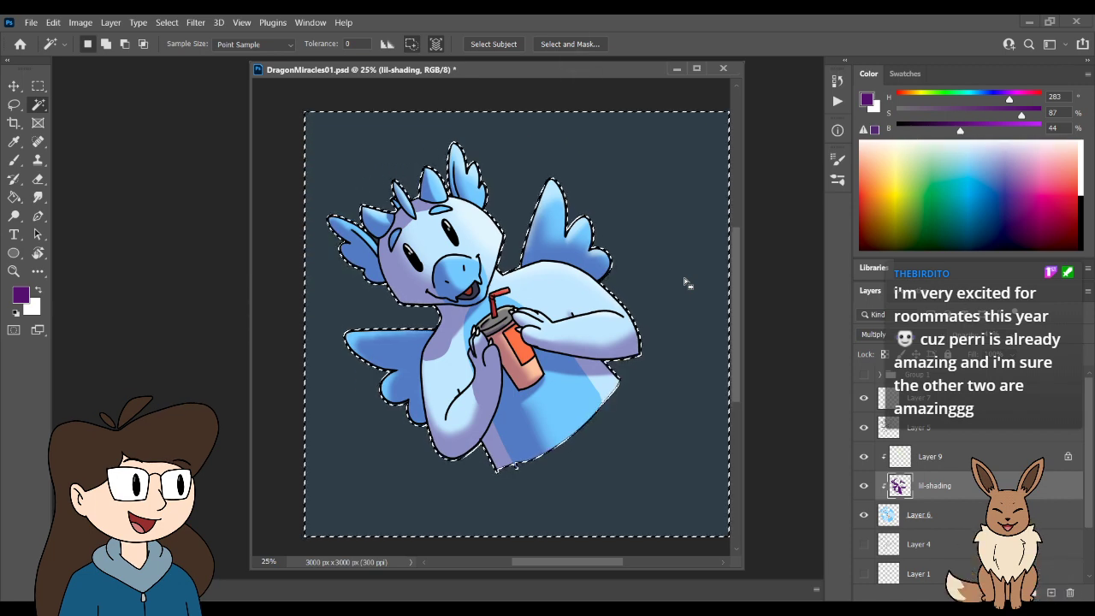
{"action": "key", "text": "l"}
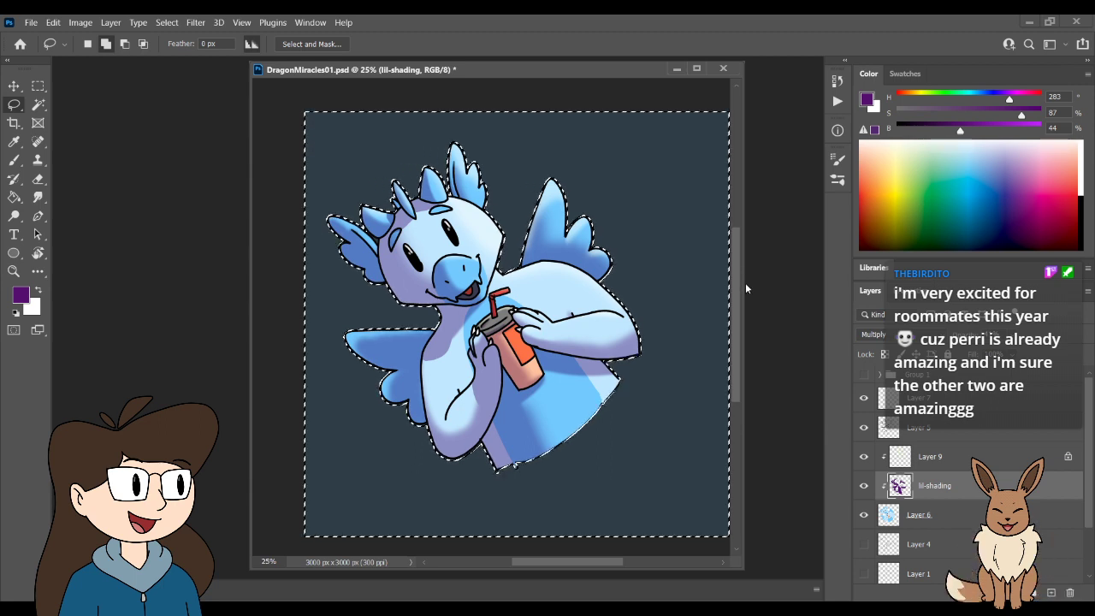
{"action": "key", "text": "ctrl+shift+i"}
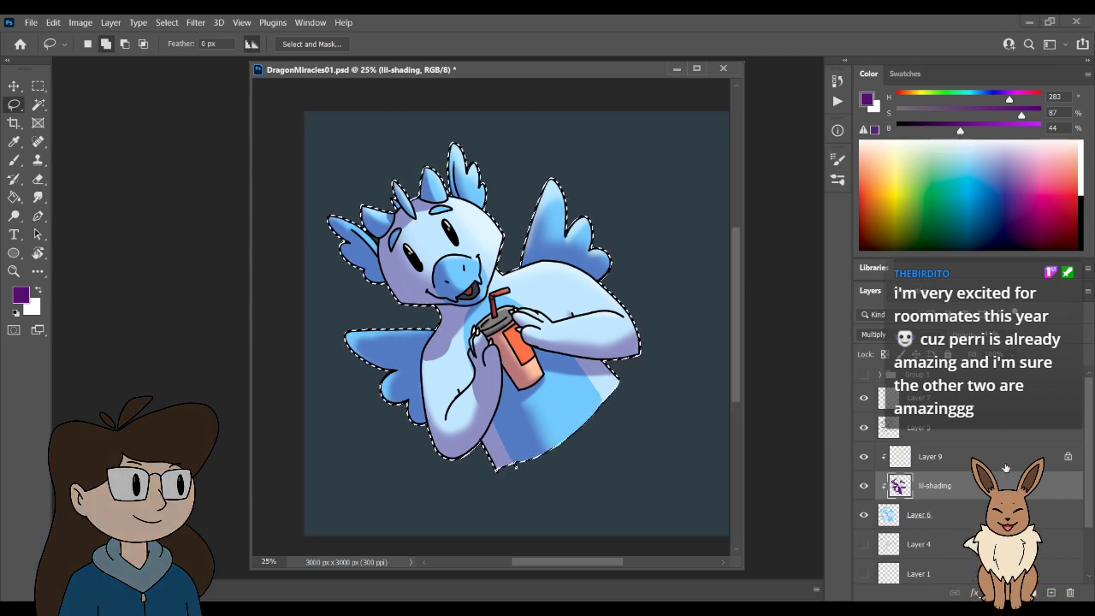
- Select Layer 5 and compare the drawing with its line art hidden and shown, leaving the layer visible
{"action": "left_click", "coordinate": [976, 454]}
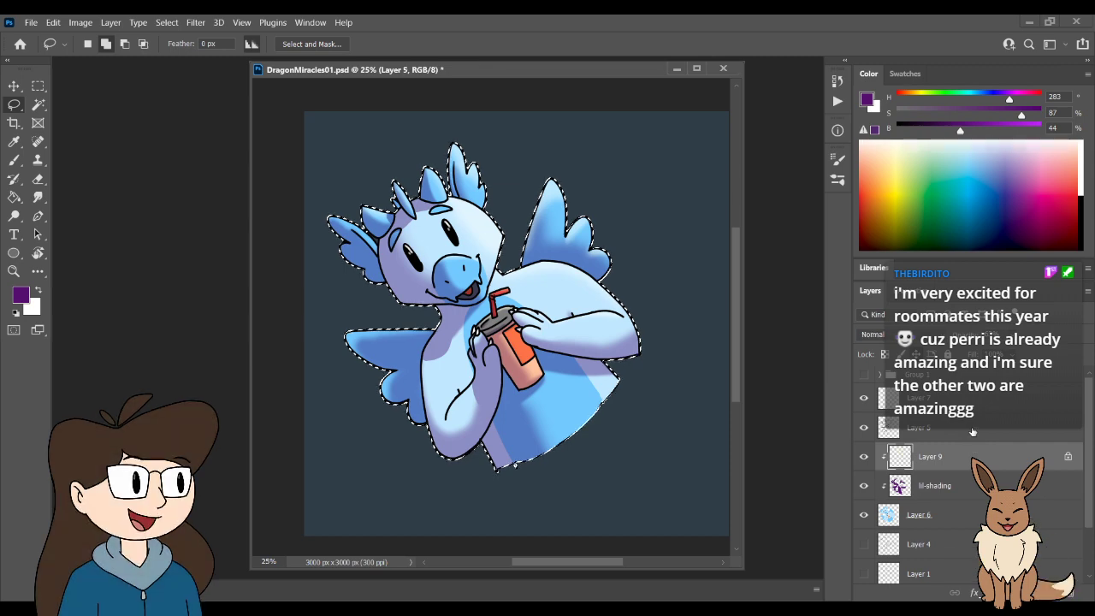
{"action": "left_click", "coordinate": [920, 428]}
{"action": "left_click", "coordinate": [864, 428]}
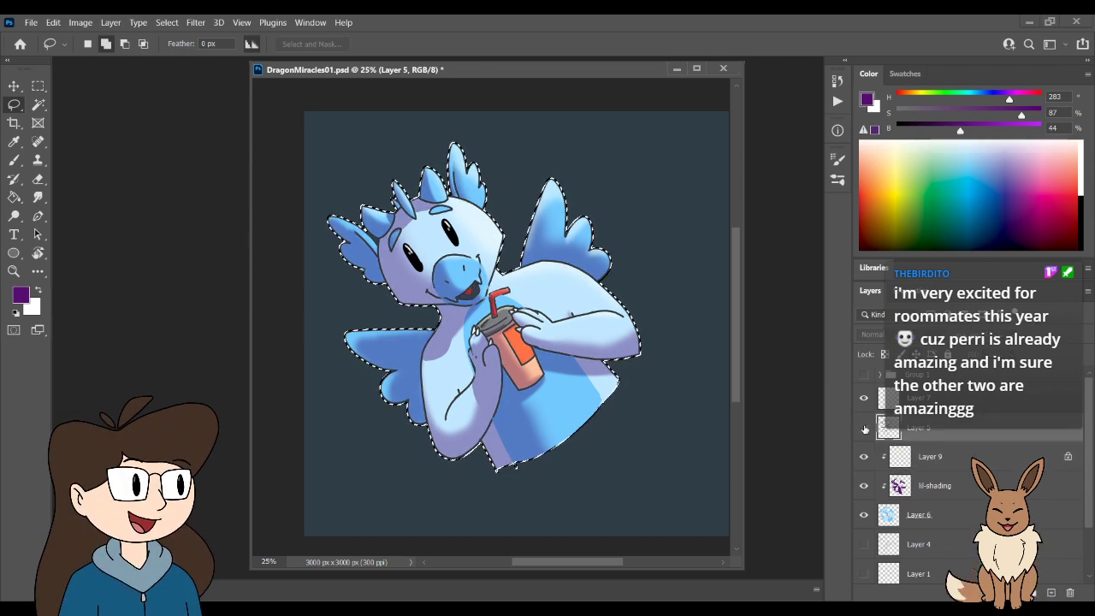
{"action": "left_click", "coordinate": [864, 428]}
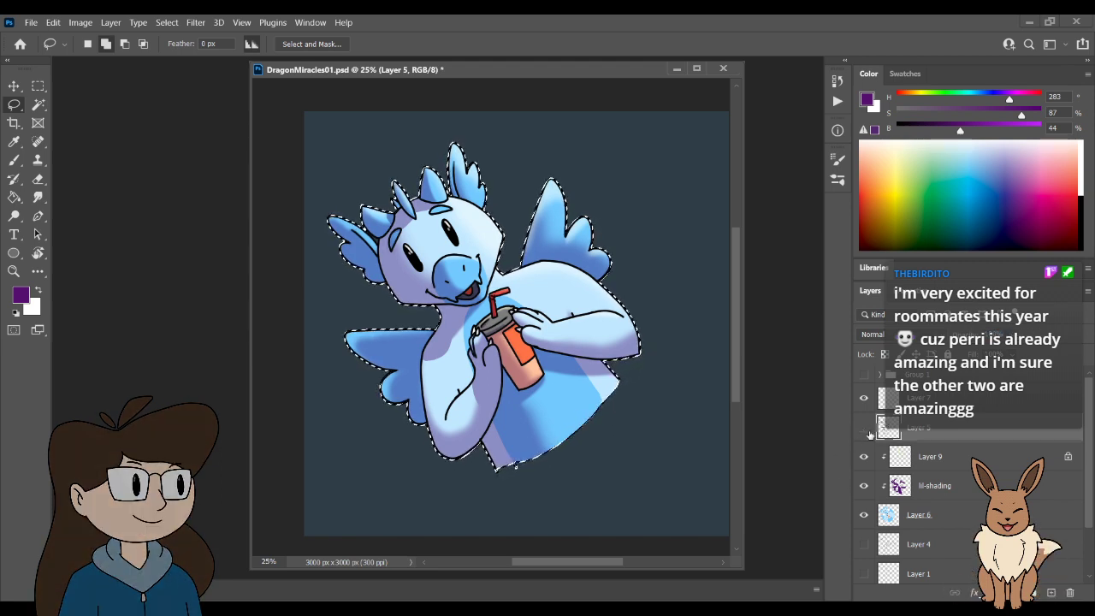
{"action": "left_click", "coordinate": [864, 428]}
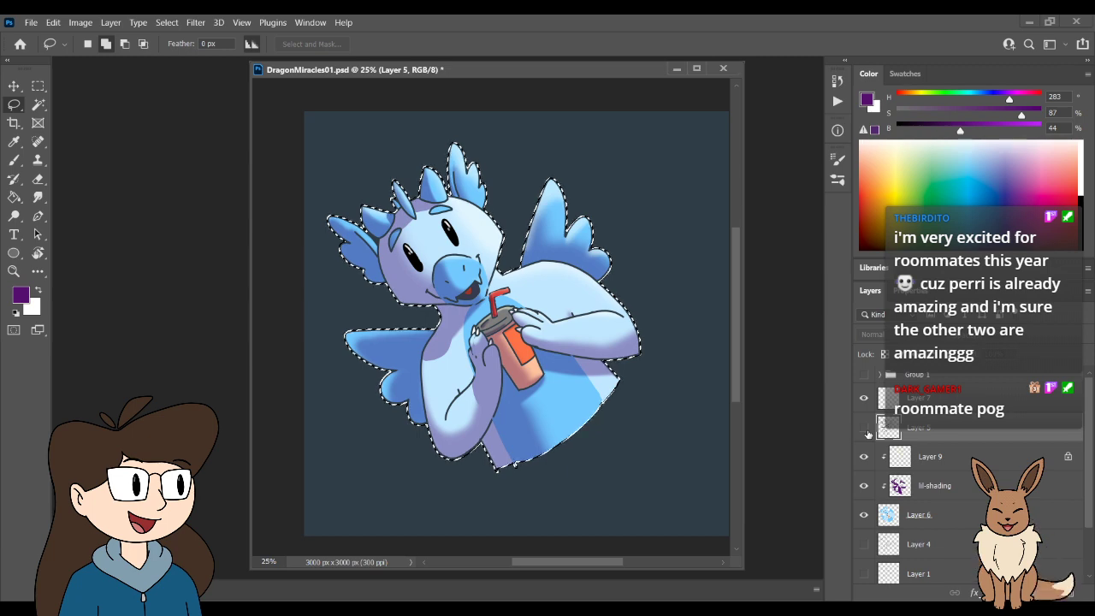
{"action": "left_click", "coordinate": [867, 431]}
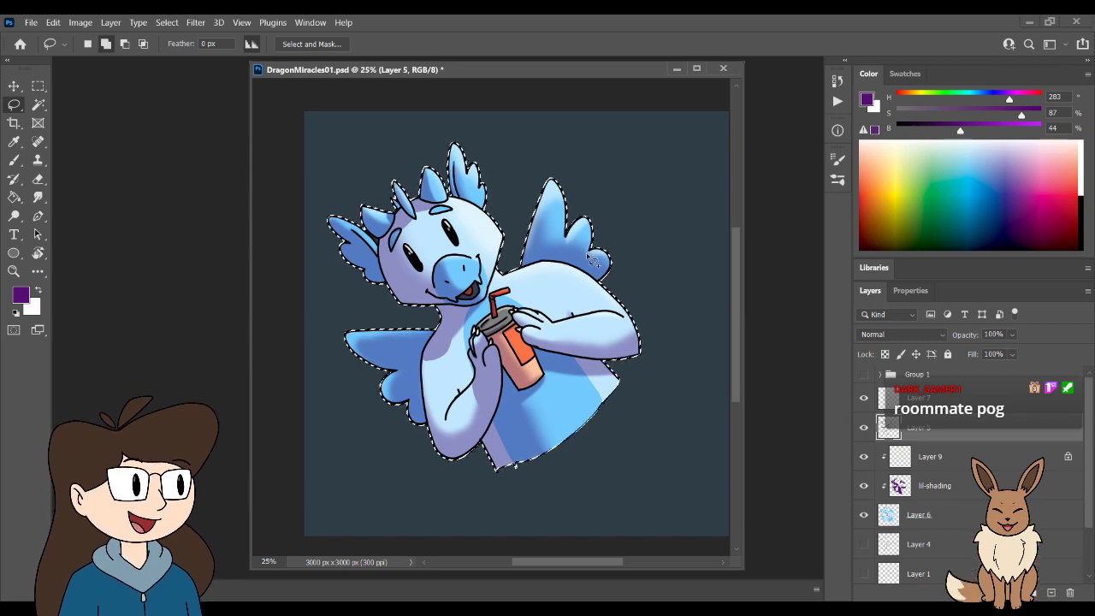
{"action": "key", "text": "b"}
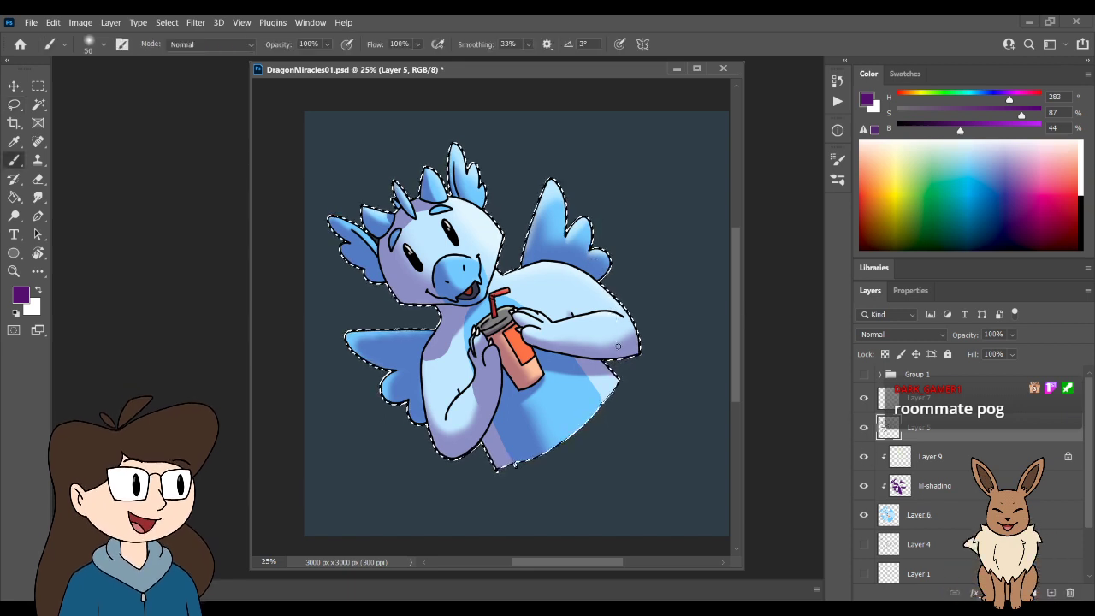
{"action": "key", "text": "bracketright"}
{"action": "key", "text": "bracketright"}
{"action": "key", "text": "bracketright"}
{"action": "key", "text": "bracketright"}
{"action": "key", "text": "bracketright"}
{"action": "key", "text": "bracketright"}
{"action": "key", "text": "bracketright"}
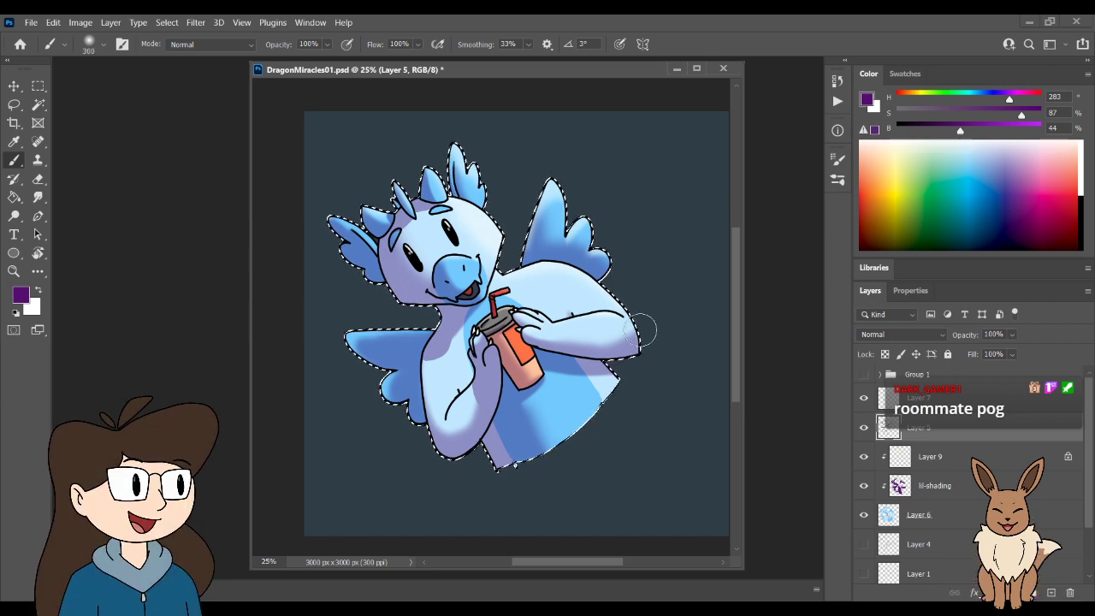
{"action": "key", "text": "bracketright"}
{"action": "key", "text": "bracketright"}
{"action": "key", "text": "bracketleft"}
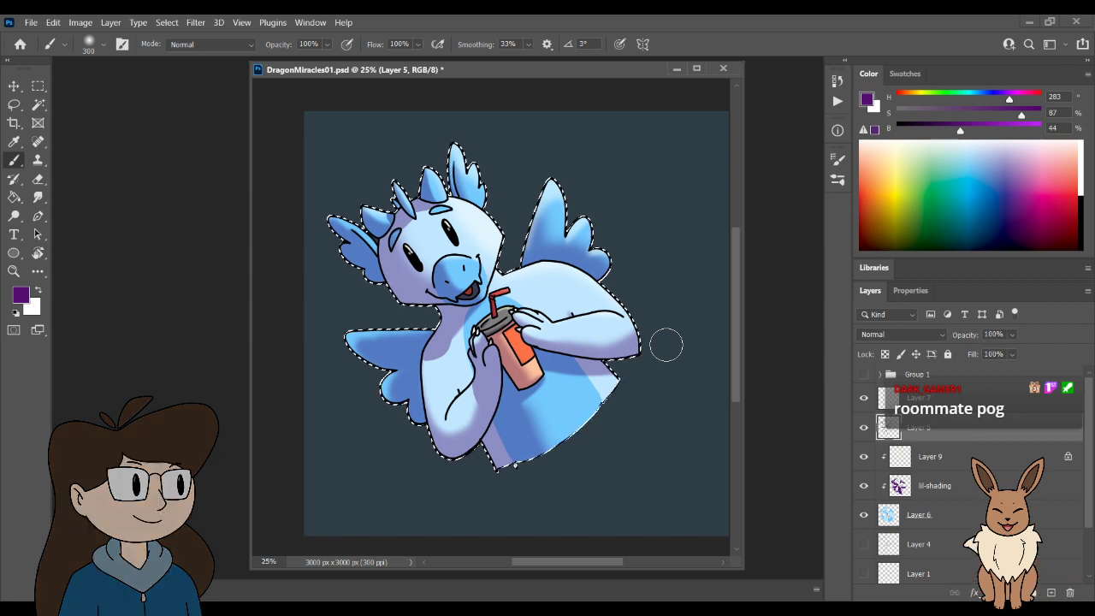
{"action": "key", "text": "bracketleft"}
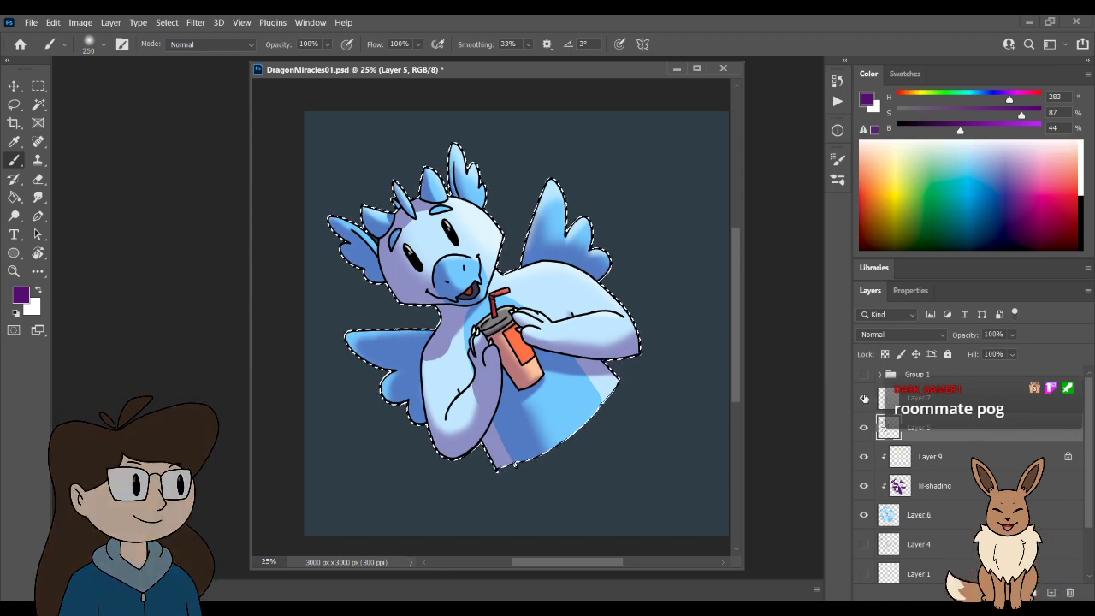
- Add a new layer directly above Layer 7 and activate the Gradient tool
{"action": "left_click", "coordinate": [1052, 592]}
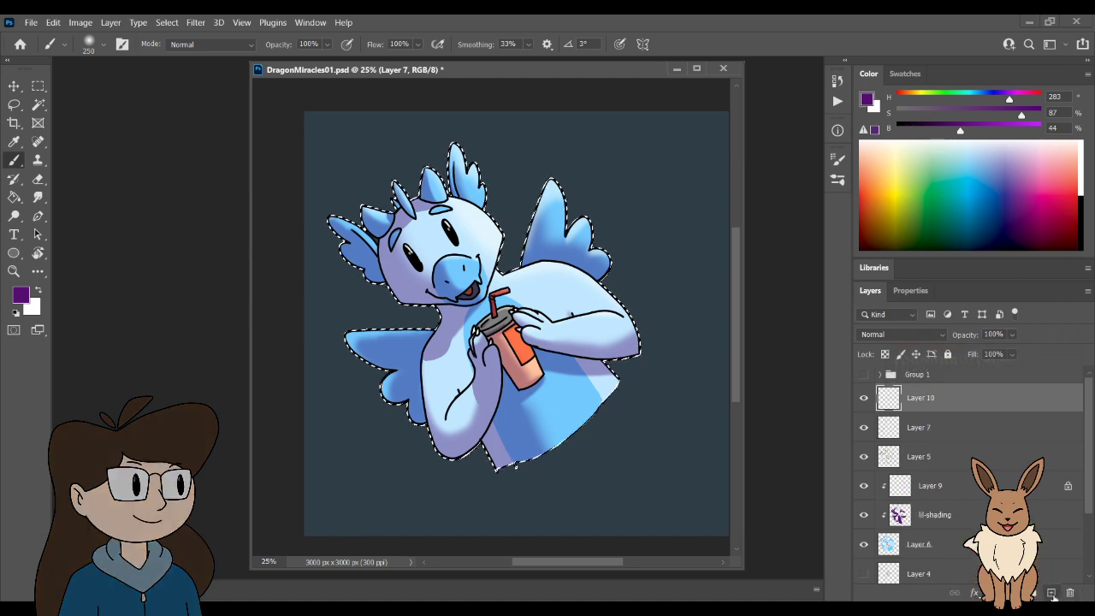
{"action": "left_click", "coordinate": [1052, 592]}
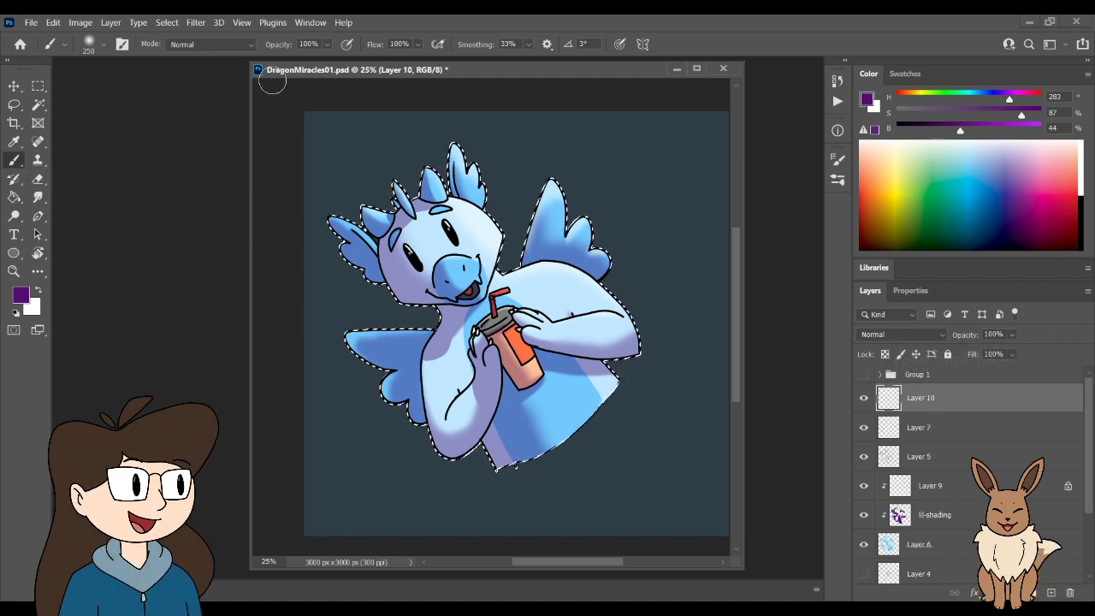
{"action": "left_click", "coordinate": [13, 198]}
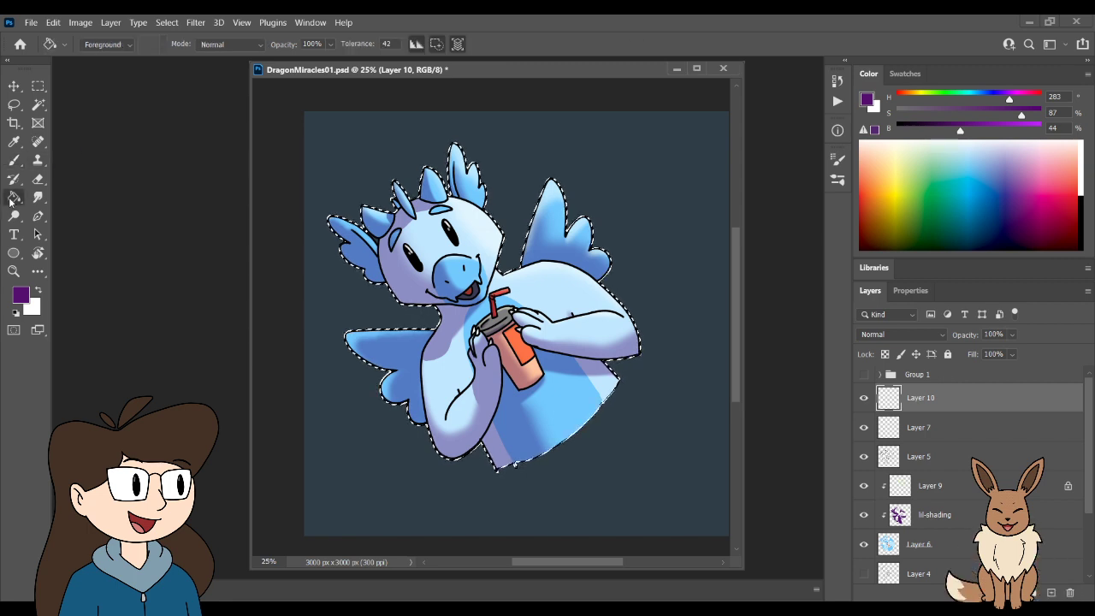
{"action": "key", "text": "shift+g"}
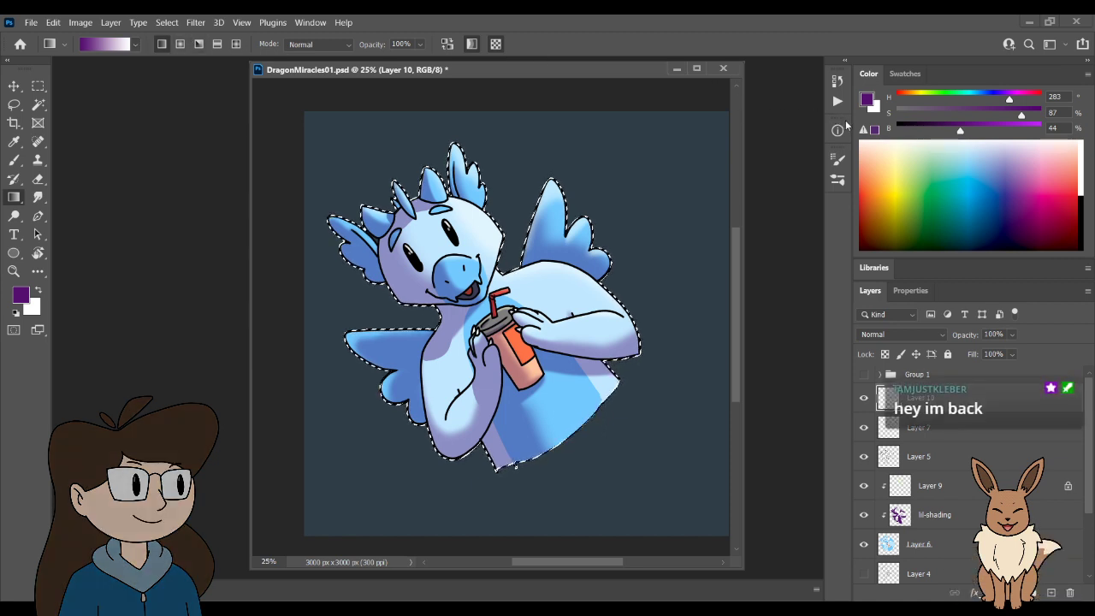
- Set the background colour to orange with hue 13, saturation 75 and brightness 96 for a purple-to-orange gradient
{"action": "left_click", "coordinate": [880, 107]}
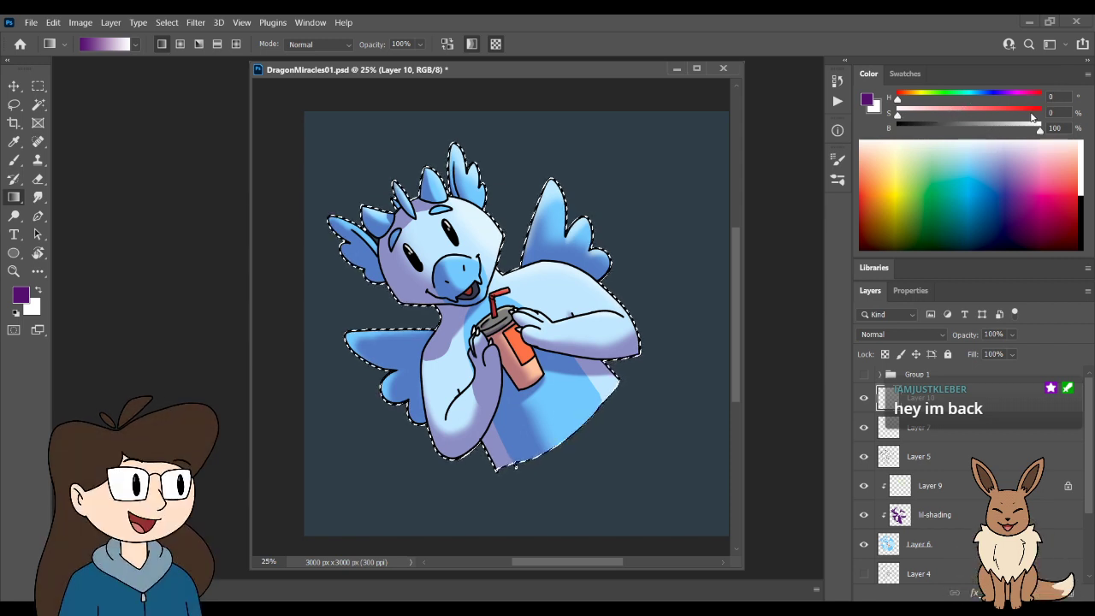
{"action": "left_click_drag", "start_coordinate": [897, 112], "coordinate": [1026, 115]}
{"action": "left_click_drag", "start_coordinate": [900, 98], "coordinate": [903, 100]}
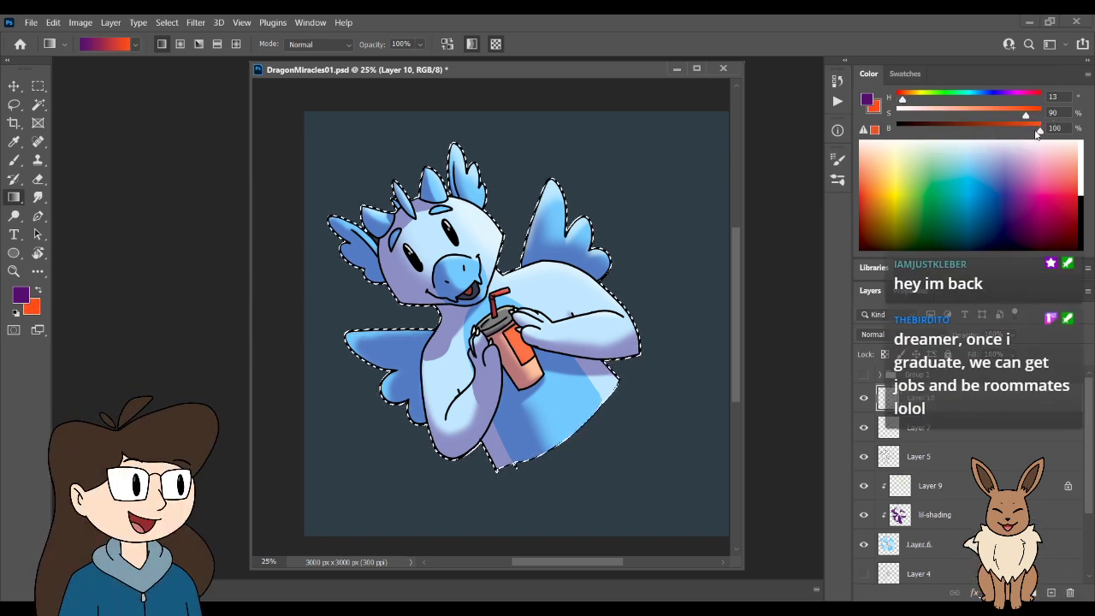
{"action": "mouse_move", "coordinate": [1039, 130]}
{"action": "left_mouse_down"}
{"action": "mouse_move", "coordinate": [1003, 129]}
{"action": "mouse_move", "coordinate": [1034, 118]}
{"action": "left_mouse_up"}
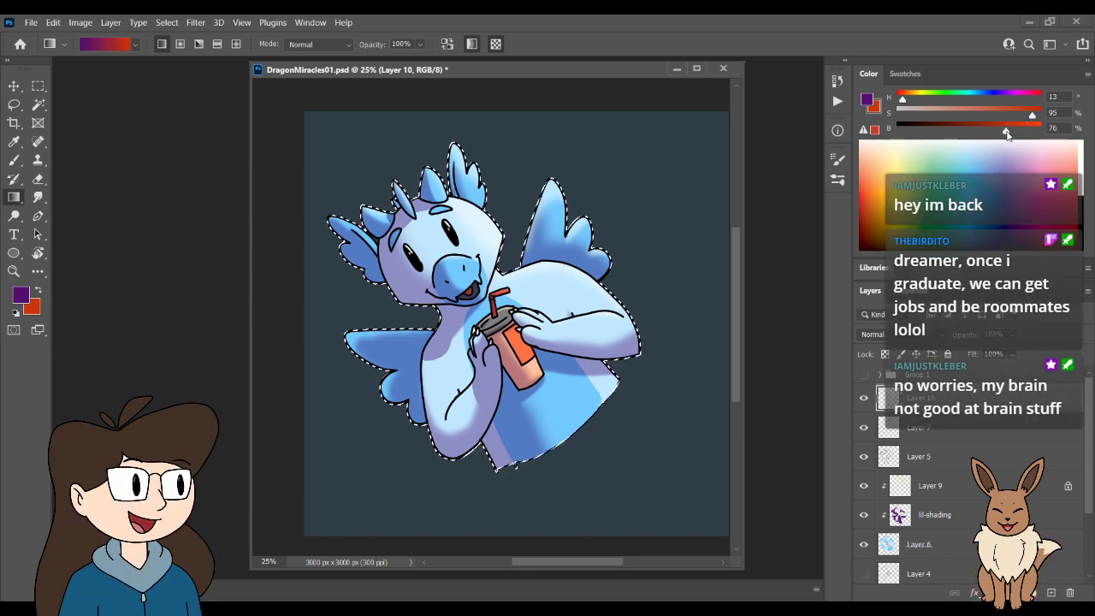
{"action": "mouse_move", "coordinate": [1013, 131]}
{"action": "left_mouse_down"}
{"action": "mouse_move", "coordinate": [1036, 136]}
{"action": "mouse_move", "coordinate": [1005, 111]}
{"action": "left_mouse_up"}
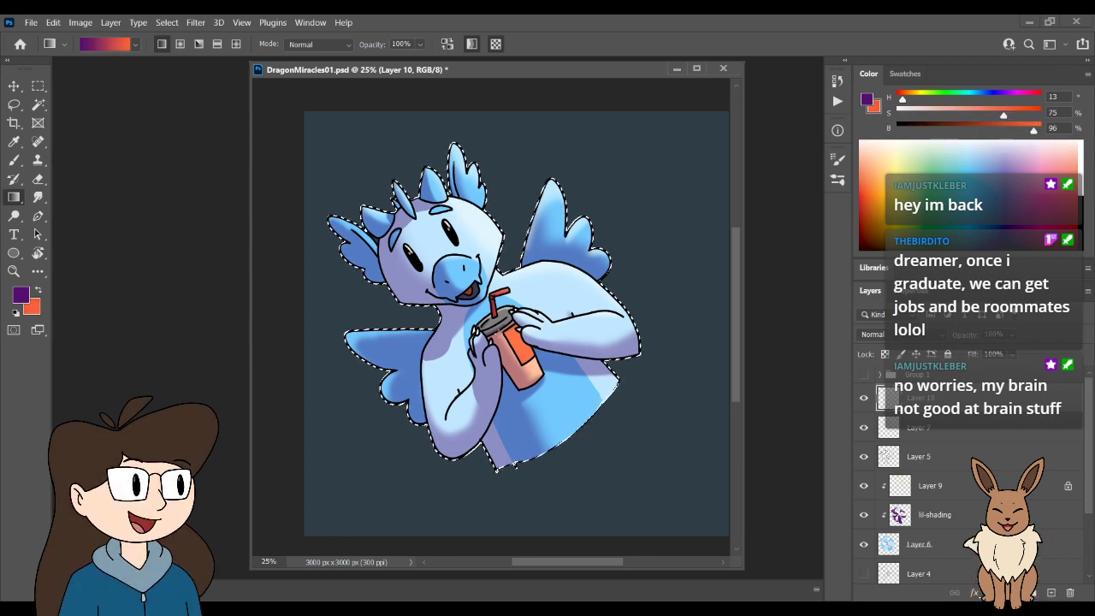
- Try painting on Layer 10 over the dragon's lower body with the Brush enlarged up to 1200 px, then undo it
{"action": "key", "text": "b"}
{"action": "key", "text": "bracketright"}
{"action": "key", "text": "bracketright"}
{"action": "key", "text": "bracketright"}
{"action": "key", "text": "bracketright"}
{"action": "key", "text": "bracketright"}
{"action": "key", "text": "bracketright"}
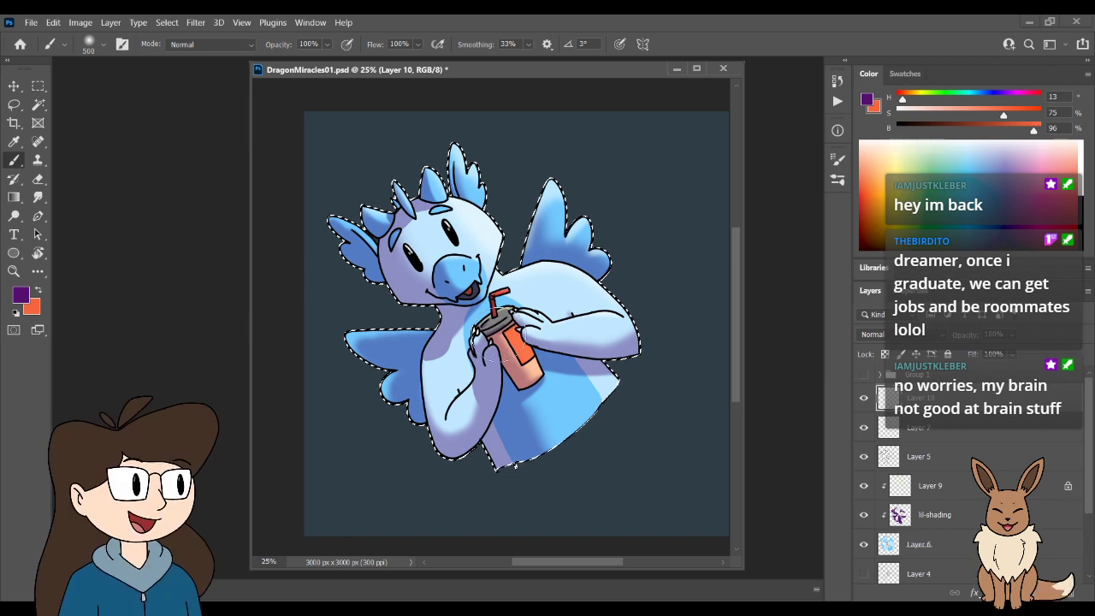
{"action": "mouse_move", "coordinate": [623, 338]}
{"action": "left_mouse_down"}
{"action": "mouse_move", "coordinate": [557, 465]}
{"action": "mouse_move", "coordinate": [594, 430]}
{"action": "mouse_move", "coordinate": [588, 421]}
{"action": "left_mouse_up"}
{"action": "key", "text": "bracketright"}
{"action": "key", "text": "ctrl+z"}
{"action": "key", "text": "ctrl+z"}
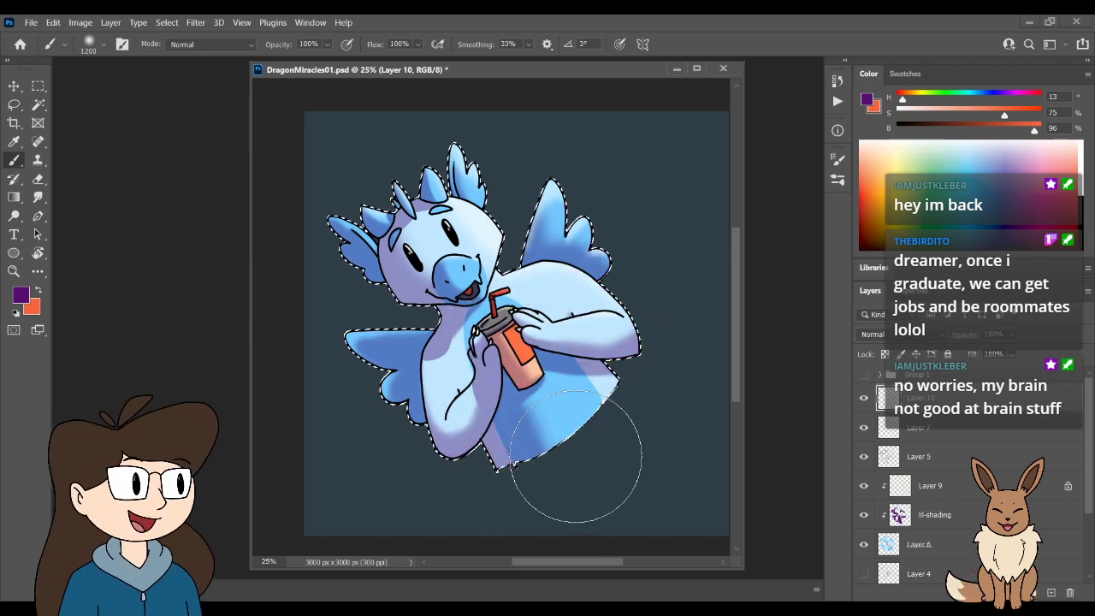
- Fill the selected dragon on Layer 10 with a diagonal gradient, purple at lower left to orange at upper right, and set it to Linear Burn
{"action": "key", "text": "g"}
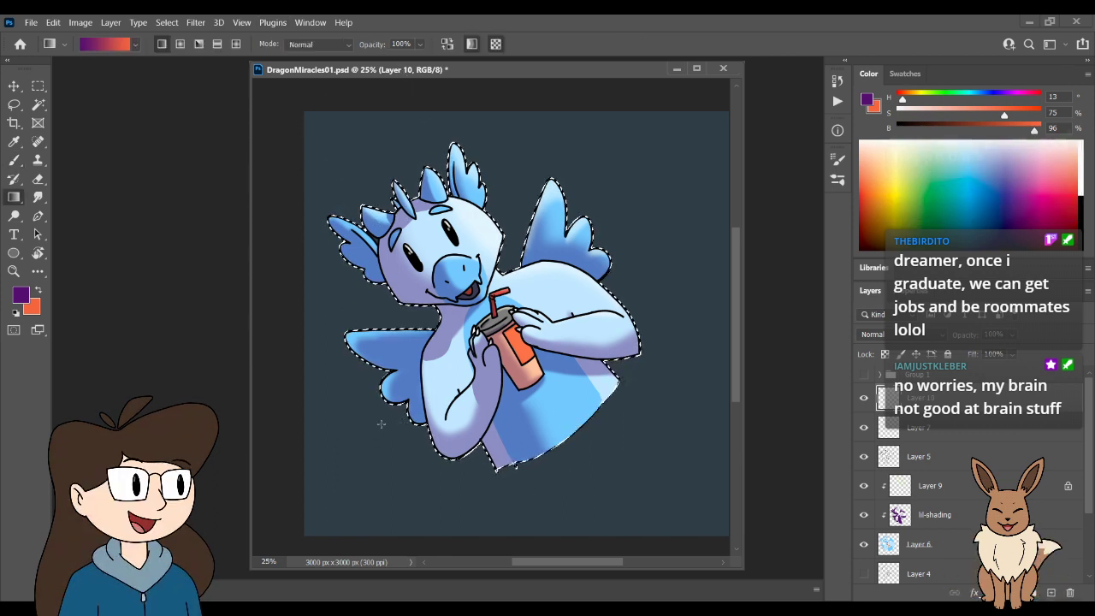
{"action": "left_click_drag", "start_coordinate": [366, 423], "coordinate": [623, 230]}
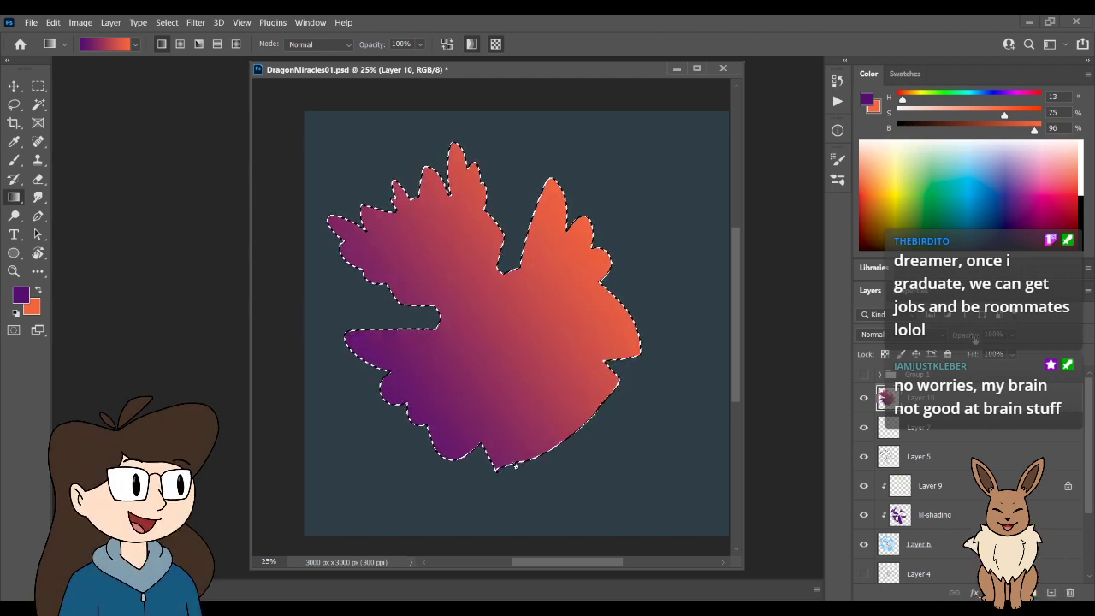
{"action": "scroll", "coordinate": [953, 335], "scroll_direction": "down", "scroll_amount": 3}
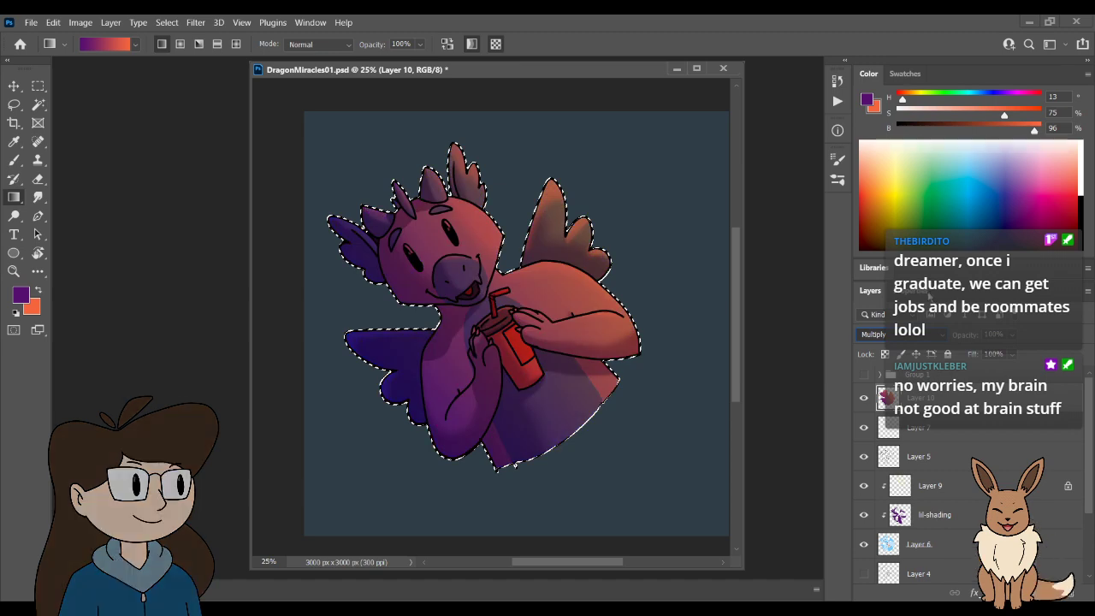
{"action": "scroll", "coordinate": [907, 334], "scroll_direction": "up", "scroll_amount": 1}
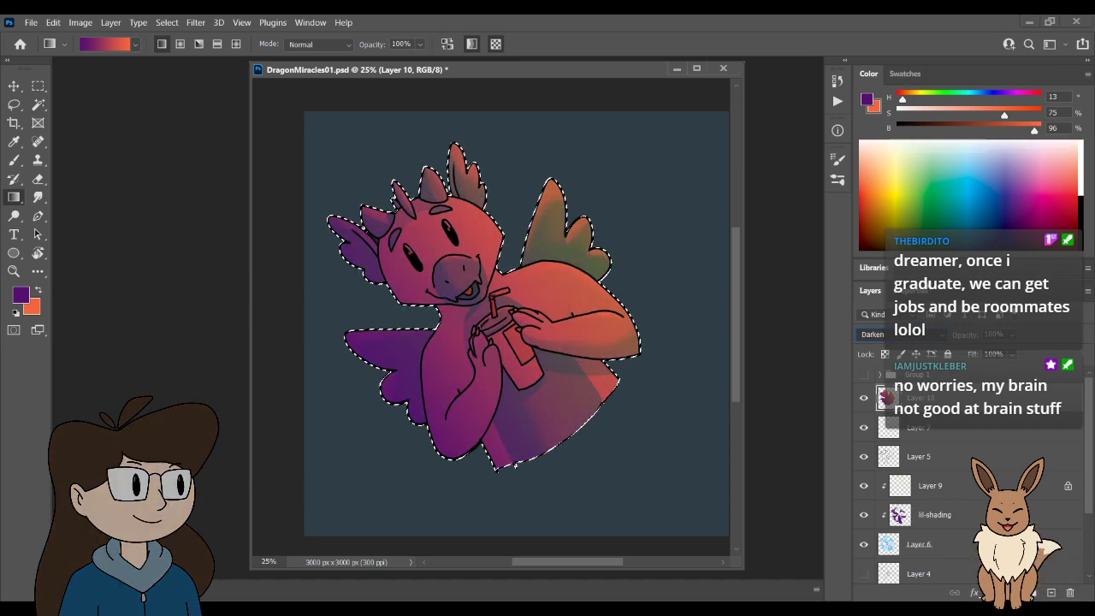
{"action": "key", "text": "Up"}
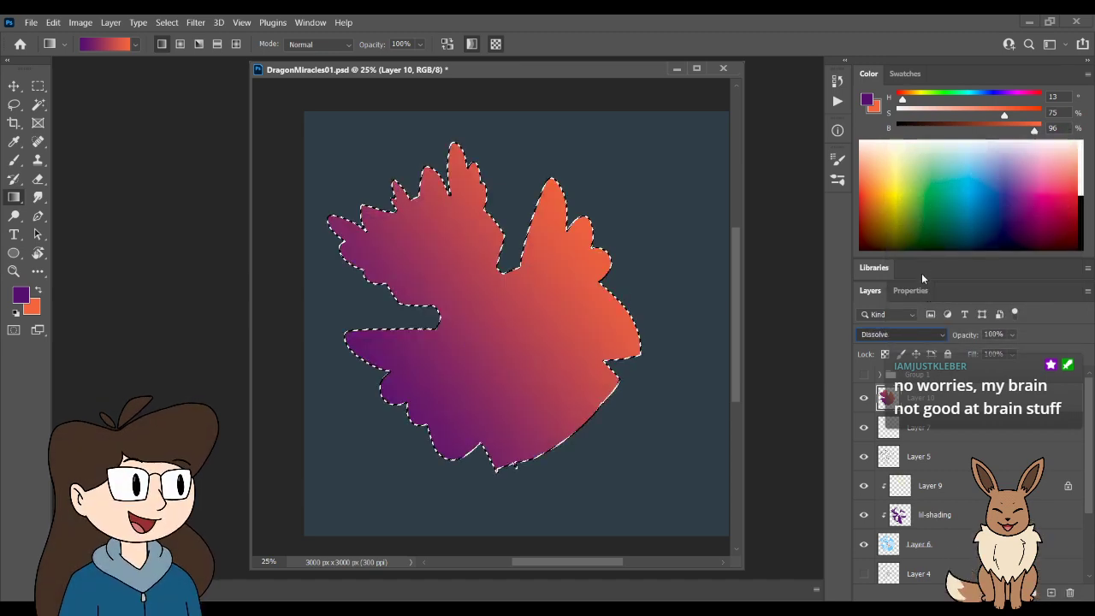
{"action": "key", "text": "Down"}
{"action": "key", "text": "Down"}
{"action": "key", "text": "Down"}
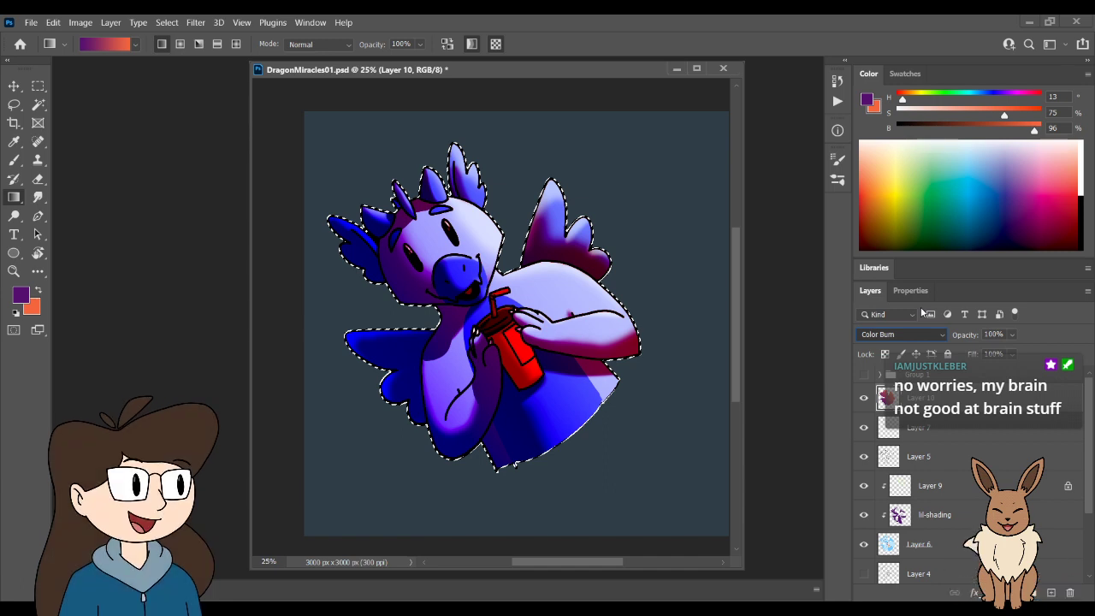
{"action": "key", "text": "Down"}
{"action": "key", "text": "Tab"}
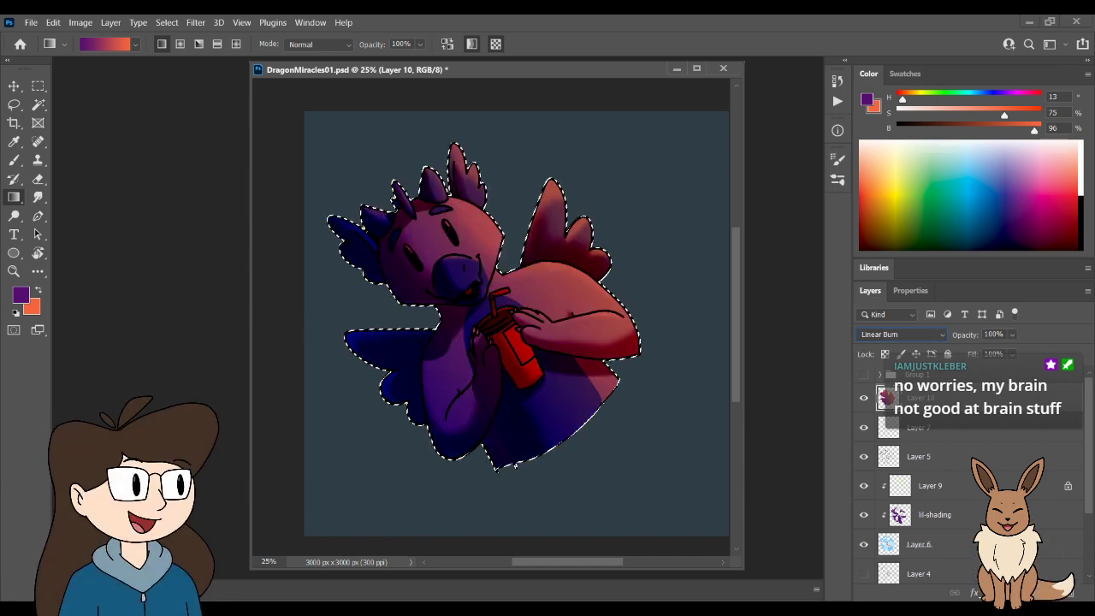
- Try Layer 10's Linear Burn gradient at reduced opacities of 43% and 7%
{"action": "type", "text": "55"}
{"action": "key", "text": "Return"}
{"action": "type", "text": "4"}
{"action": "key", "text": "Return"}
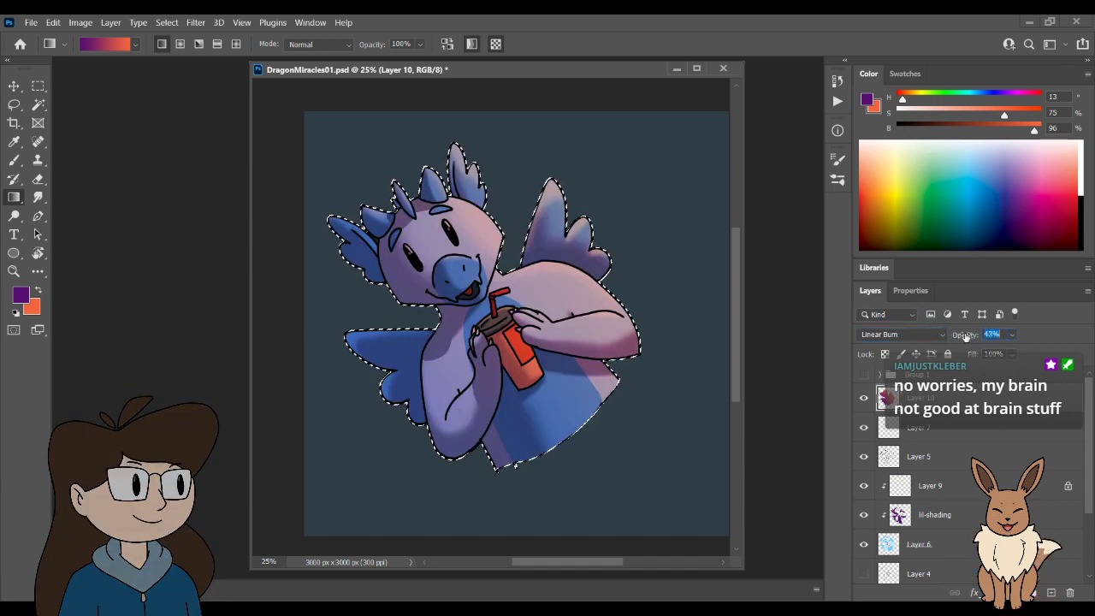
{"action": "left_click_drag", "start_coordinate": [972, 339], "coordinate": [975, 338]}
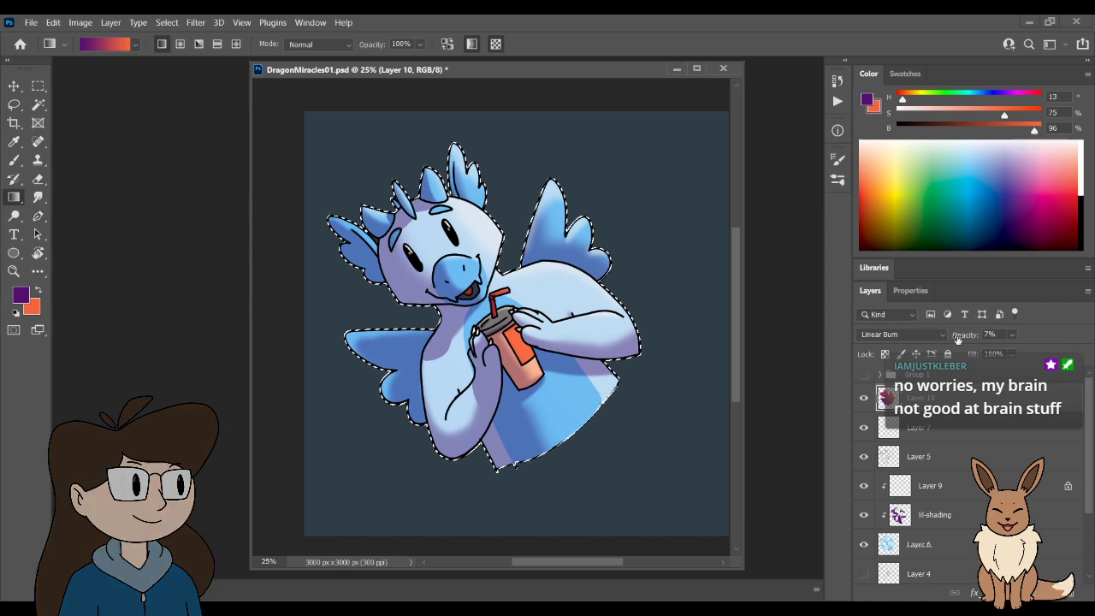
- Try Darker Color, Lighten and Color Dodge on Layer 10 at 15% opacity, and settle on Multiply at 100%
{"action": "scroll", "coordinate": [937, 335], "scroll_direction": "down", "scroll_amount": 1}
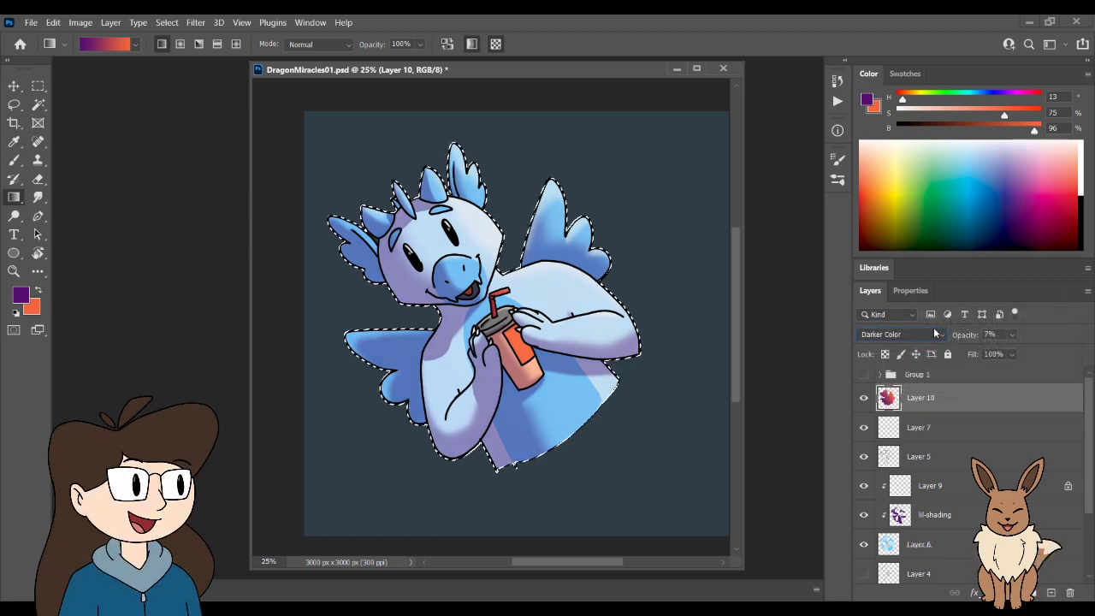
{"action": "left_click_drag", "start_coordinate": [957, 334], "coordinate": [963, 335]}
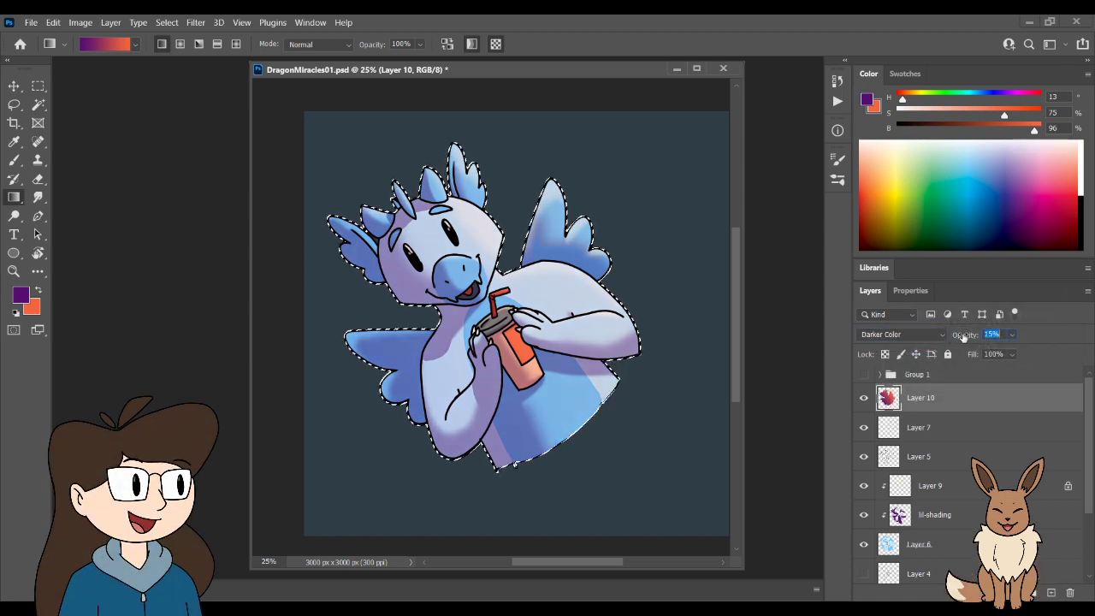
{"action": "scroll", "coordinate": [941, 332], "scroll_direction": "down", "scroll_amount": 1}
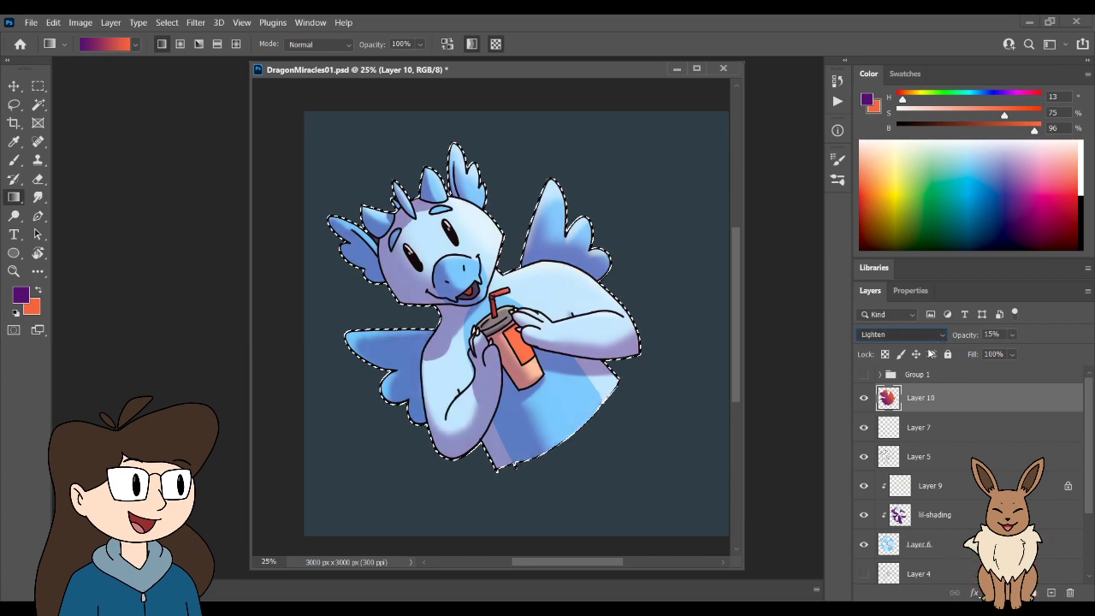
{"action": "key", "text": "Down"}
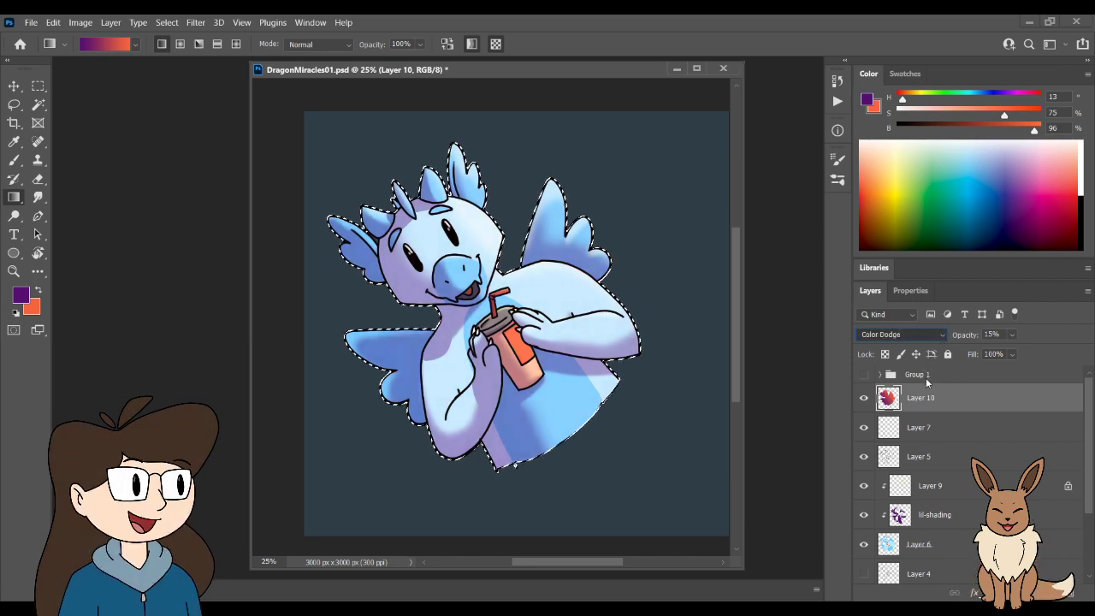
{"action": "key", "text": "m"}
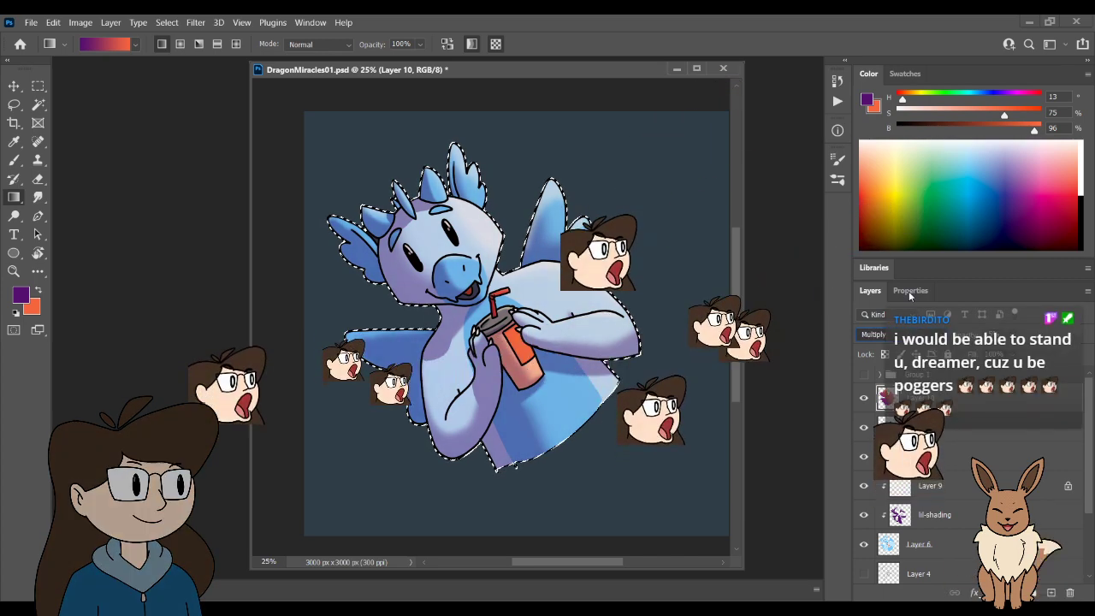
{"action": "key", "text": "Down"}
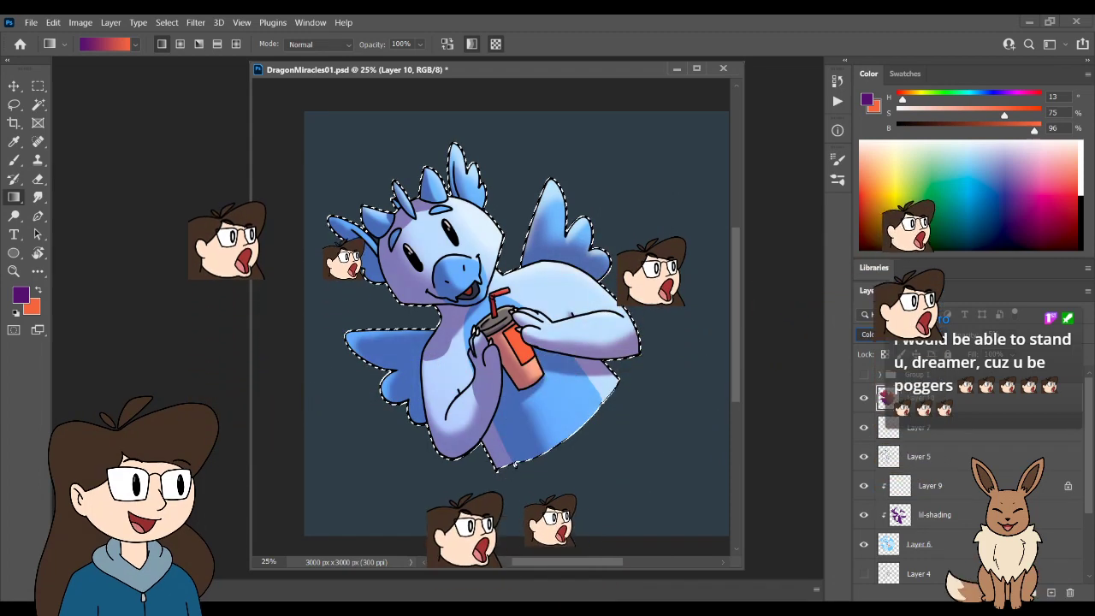
{"action": "key", "text": "Up"}
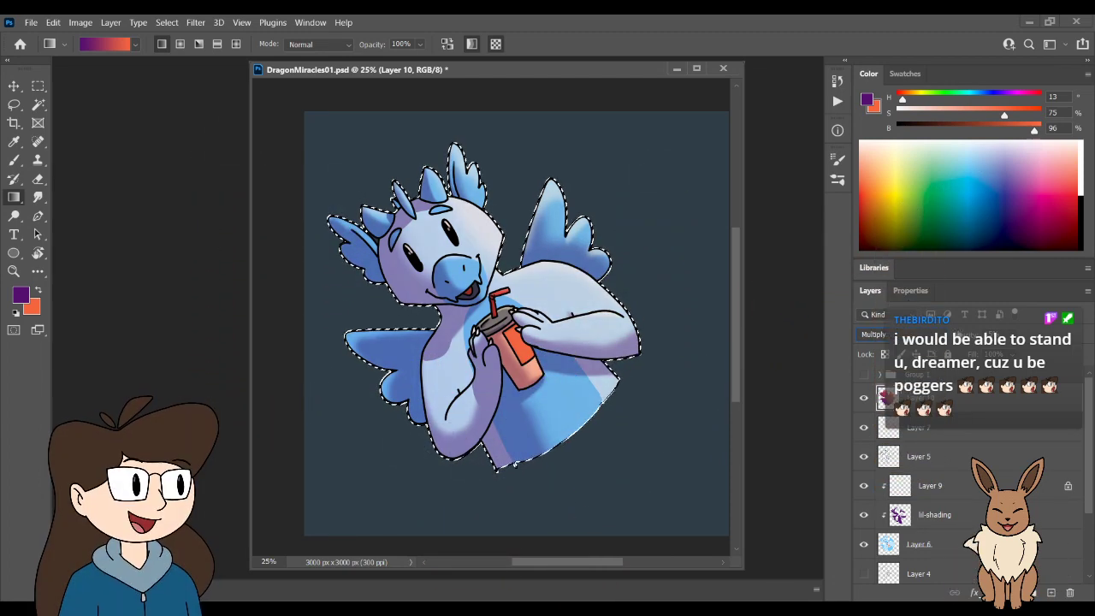
{"action": "key", "text": "Up"}
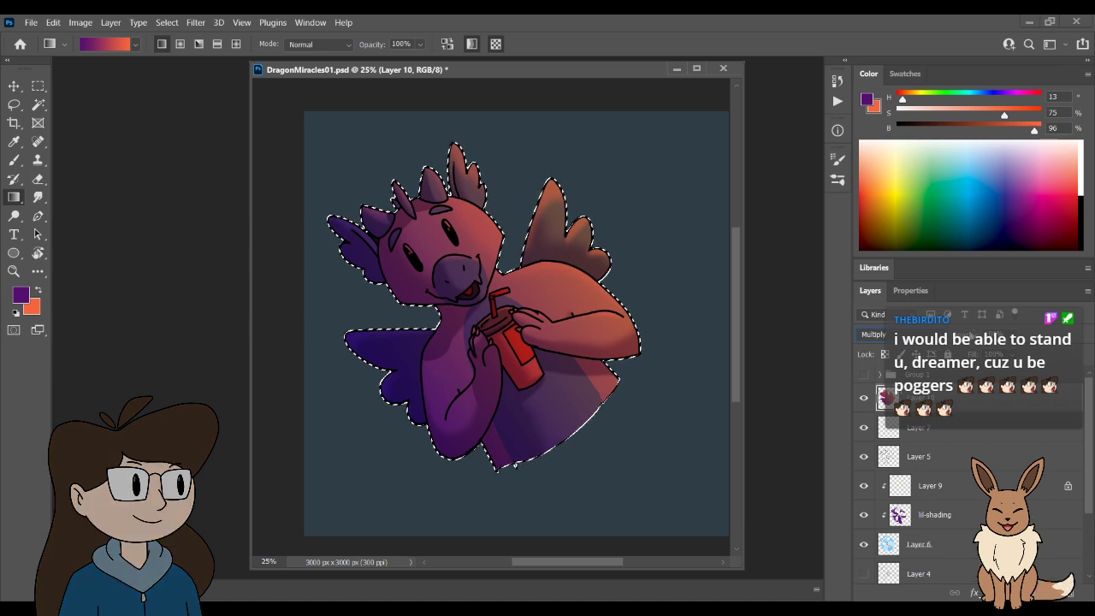
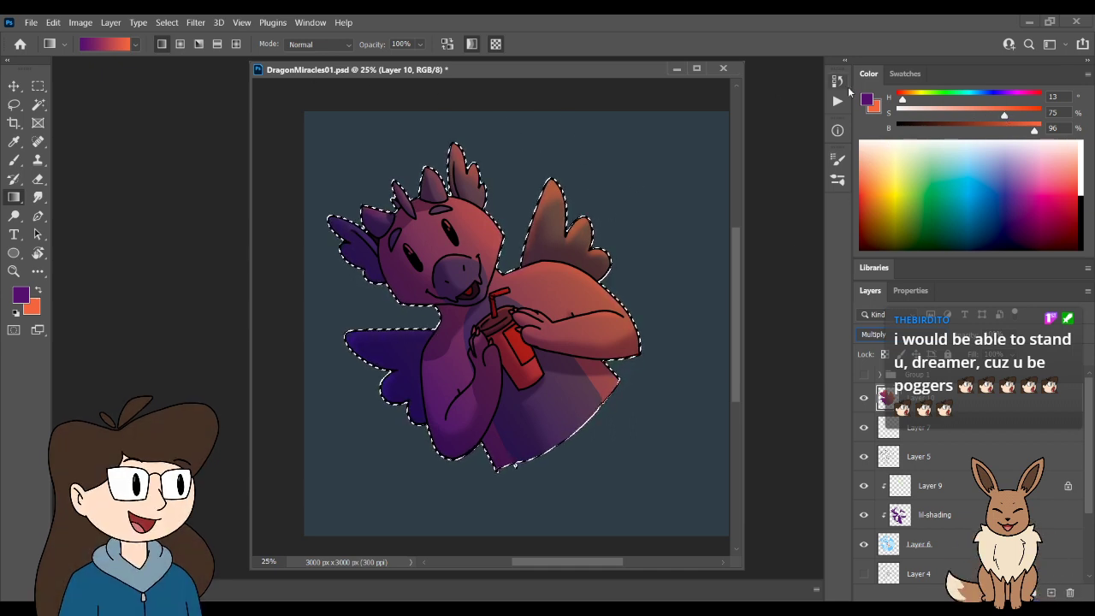
- Set the background colour to saturation 52 and brightness 100, and refill the dragon selection with the gradient from lower left to upper right
{"action": "left_click", "coordinate": [981, 114]}
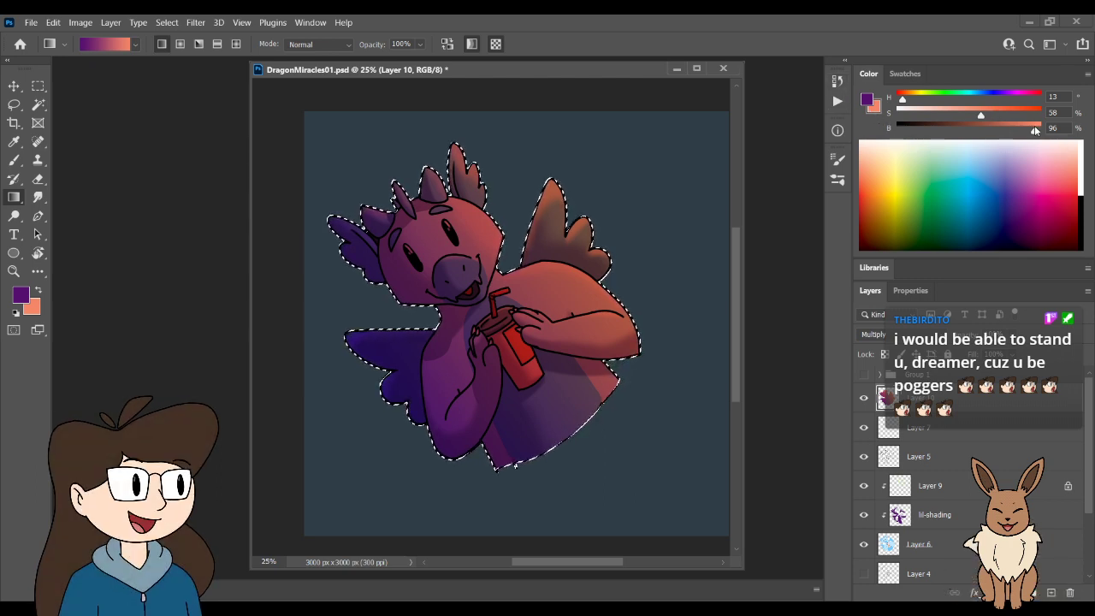
{"action": "left_click_drag", "start_coordinate": [1034, 129], "coordinate": [1041, 129]}
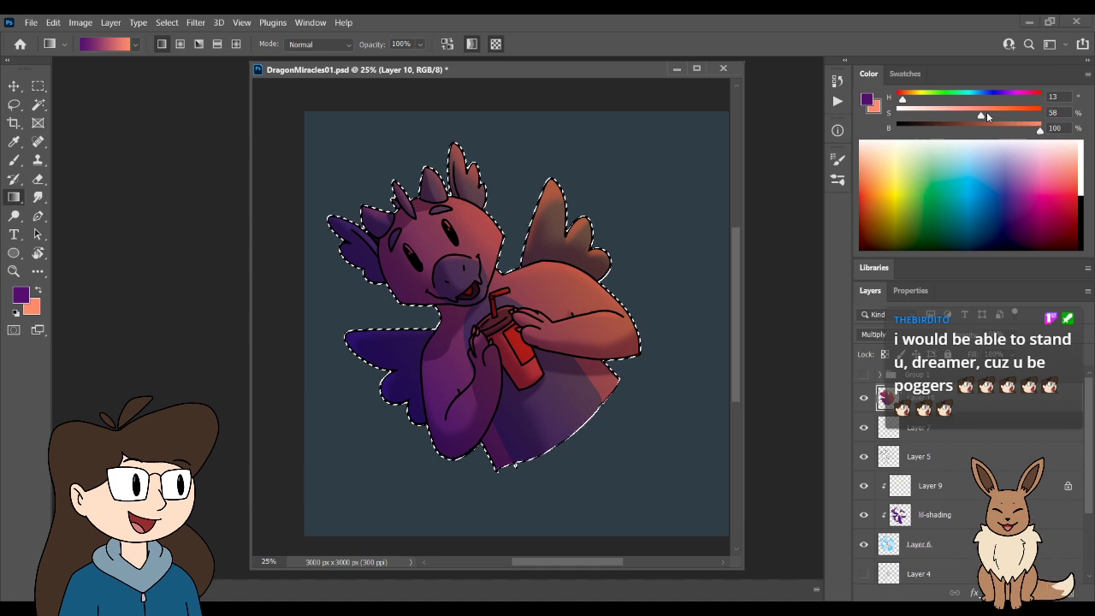
{"action": "left_click", "coordinate": [976, 111]}
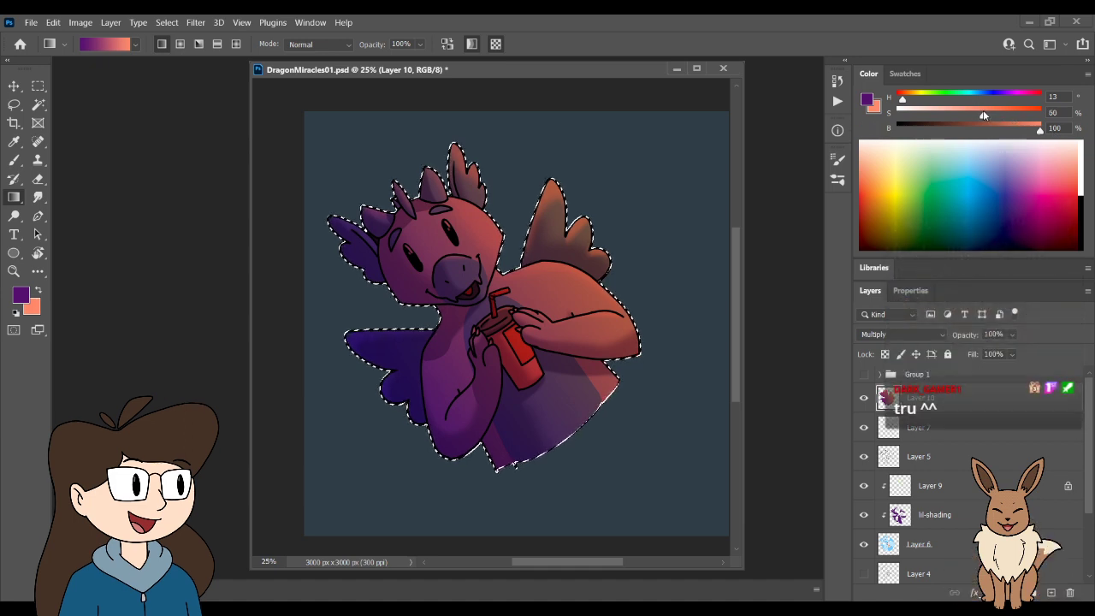
{"action": "left_click_drag", "start_coordinate": [976, 115], "coordinate": [973, 112]}
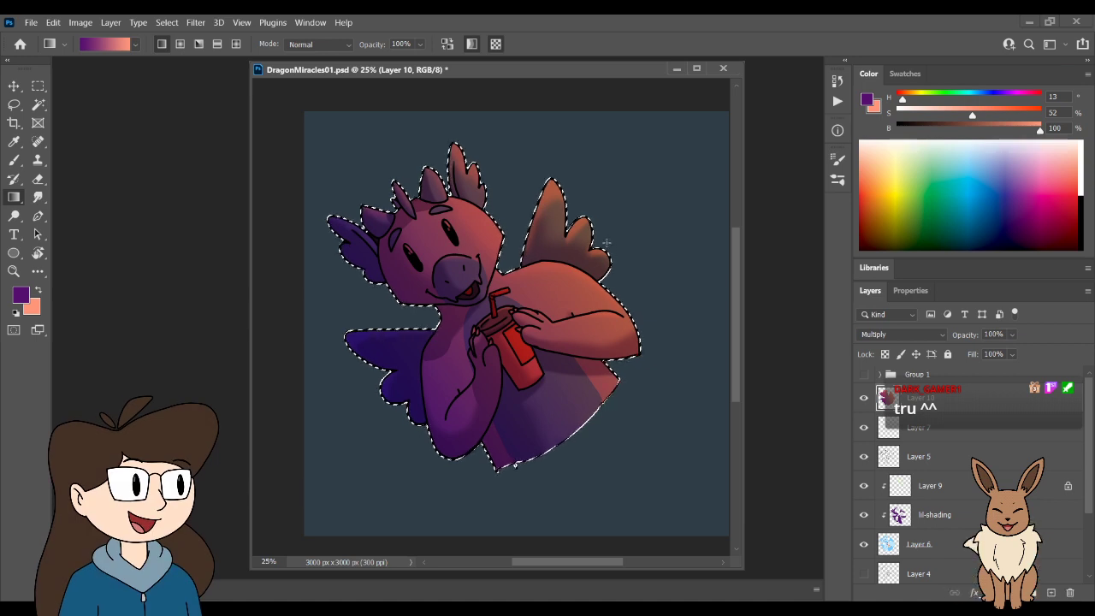
{"action": "left_click_drag", "start_coordinate": [377, 423], "coordinate": [623, 216]}
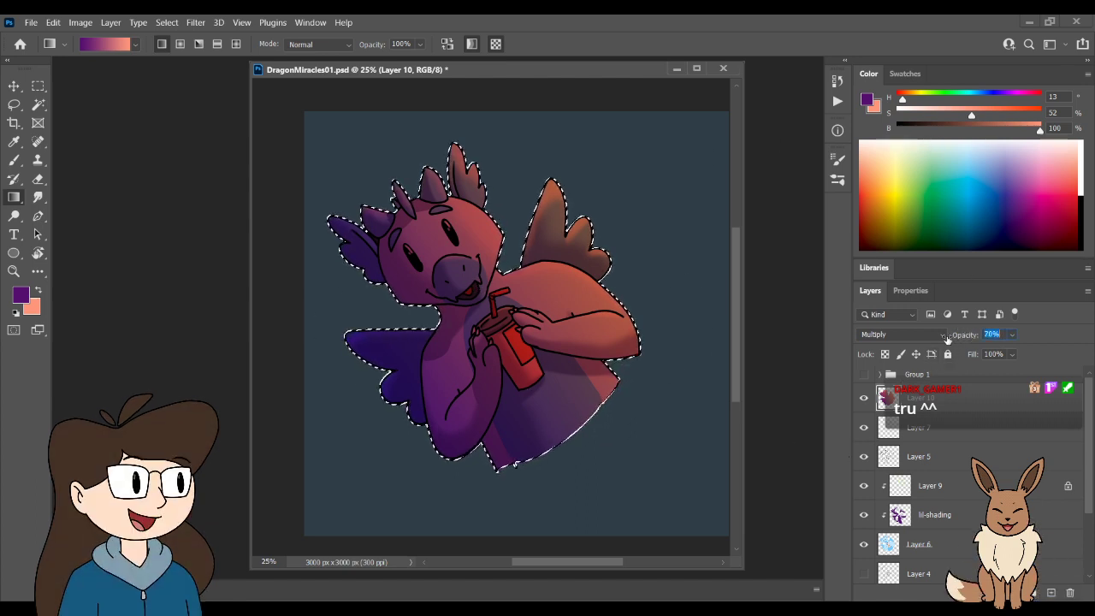
- Lower Layer 10's opacity to 24% and clear the selection around the dragon
{"action": "left_click_drag", "start_coordinate": [969, 335], "coordinate": [954, 335]}
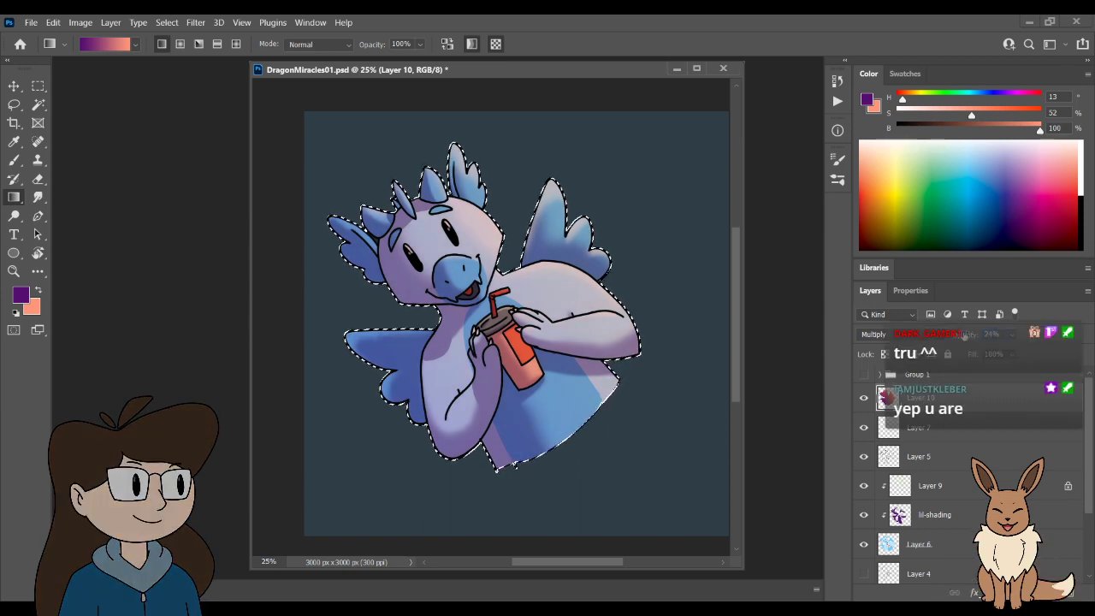
{"action": "left_click_drag", "start_coordinate": [970, 334], "coordinate": [973, 336]}
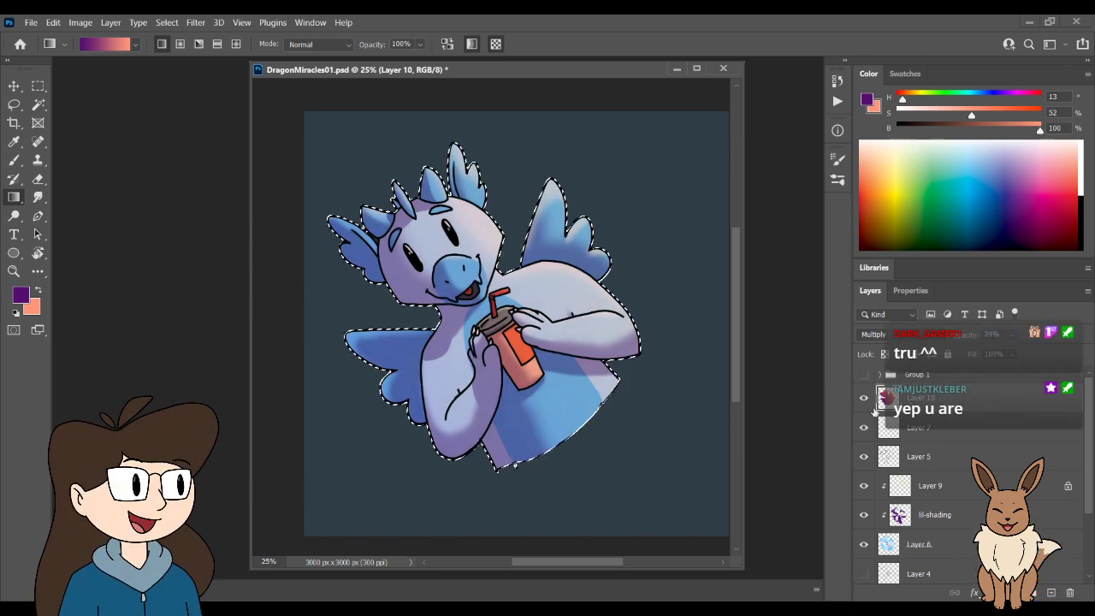
{"action": "key", "text": "l"}
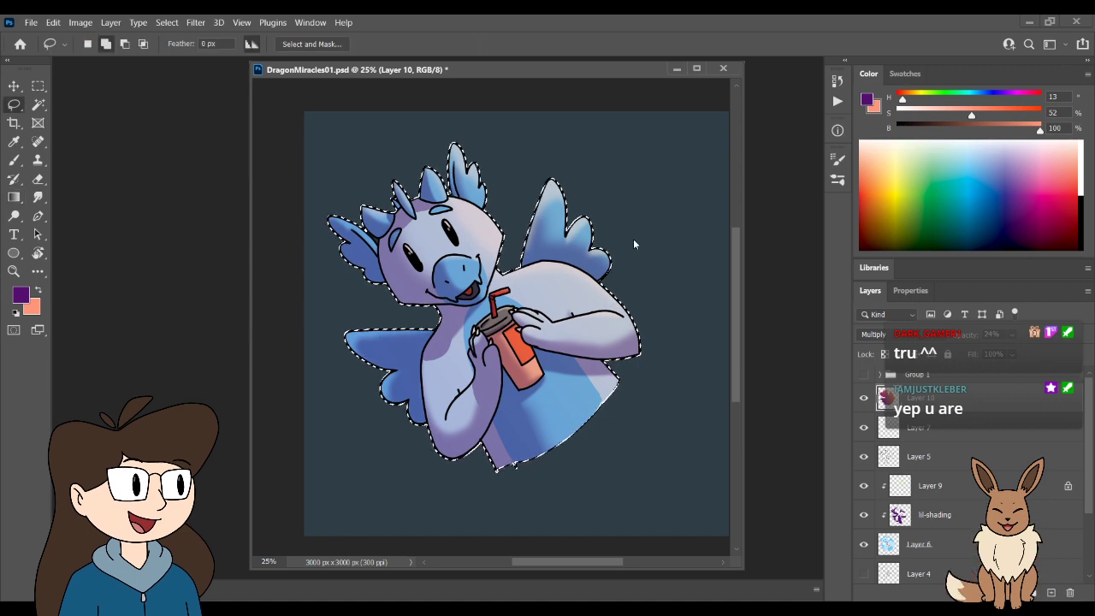
{"action": "left_click", "coordinate": [672, 244]}
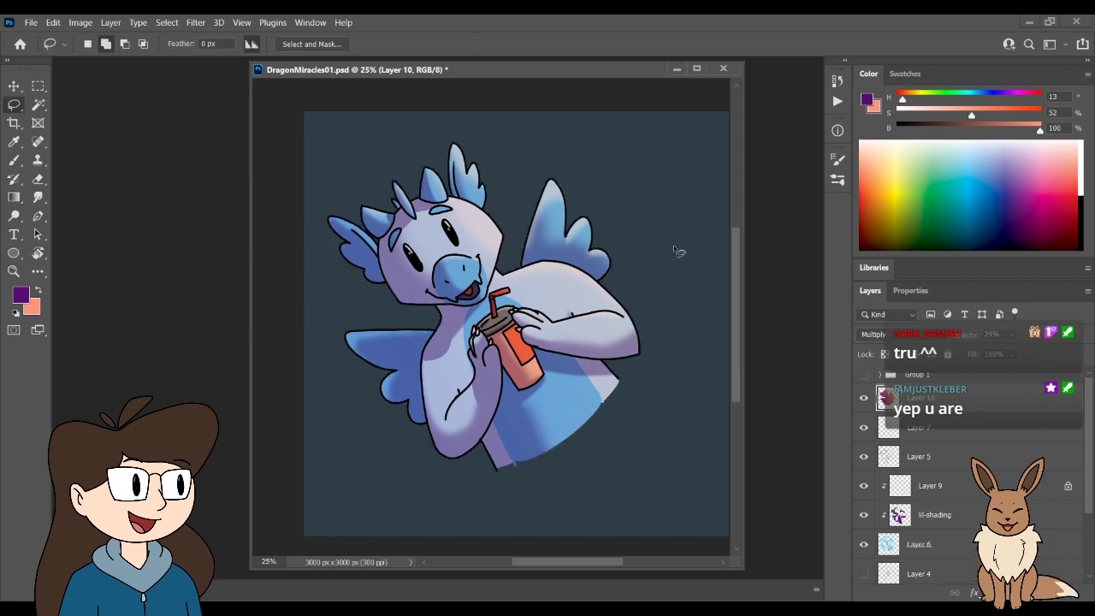
- Compare the dragon with and without Layer 10, reduce that layer's opacity to 14% and save the document
{"action": "left_click", "coordinate": [863, 398]}
{"action": "left_click", "coordinate": [863, 398]}
{"action": "left_click", "coordinate": [863, 398]}
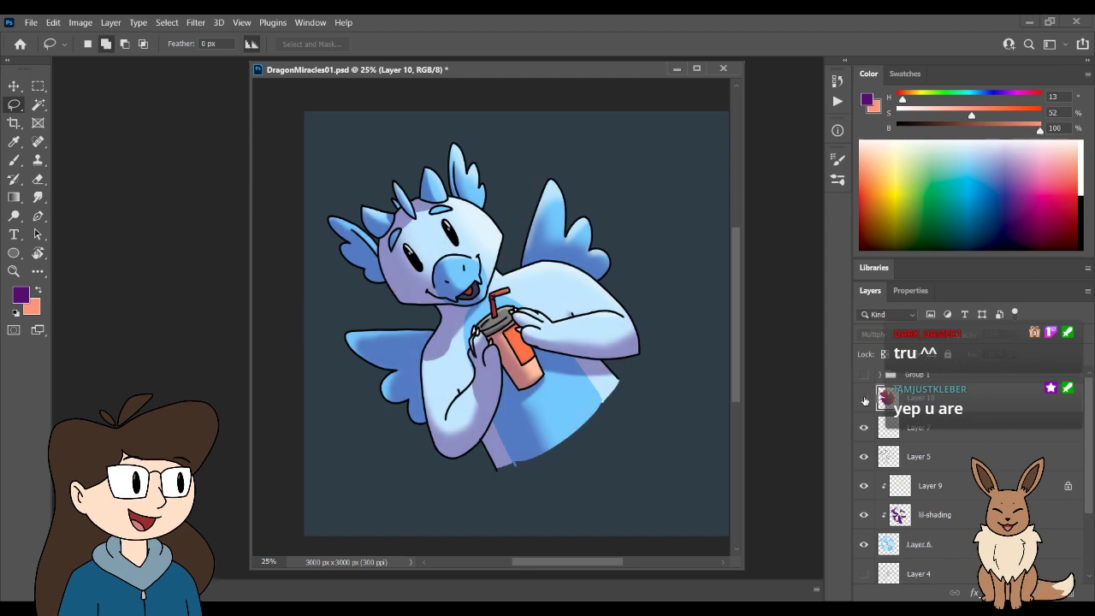
{"action": "left_click", "coordinate": [864, 398]}
{"action": "left_click_drag", "start_coordinate": [962, 338], "coordinate": [957, 339]}
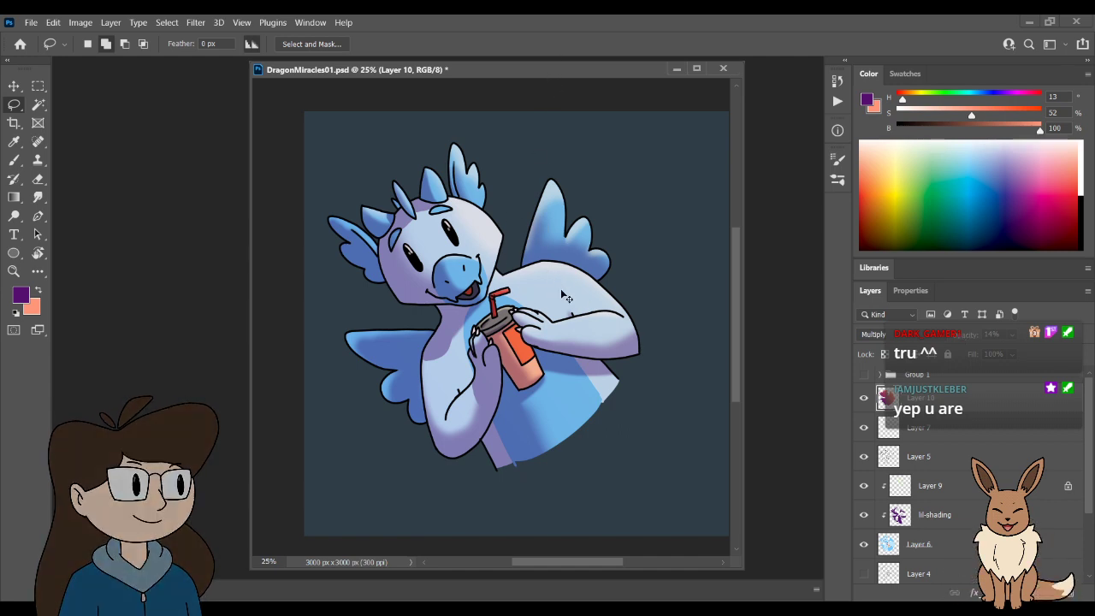
{"action": "key", "text": "ctrl+s"}
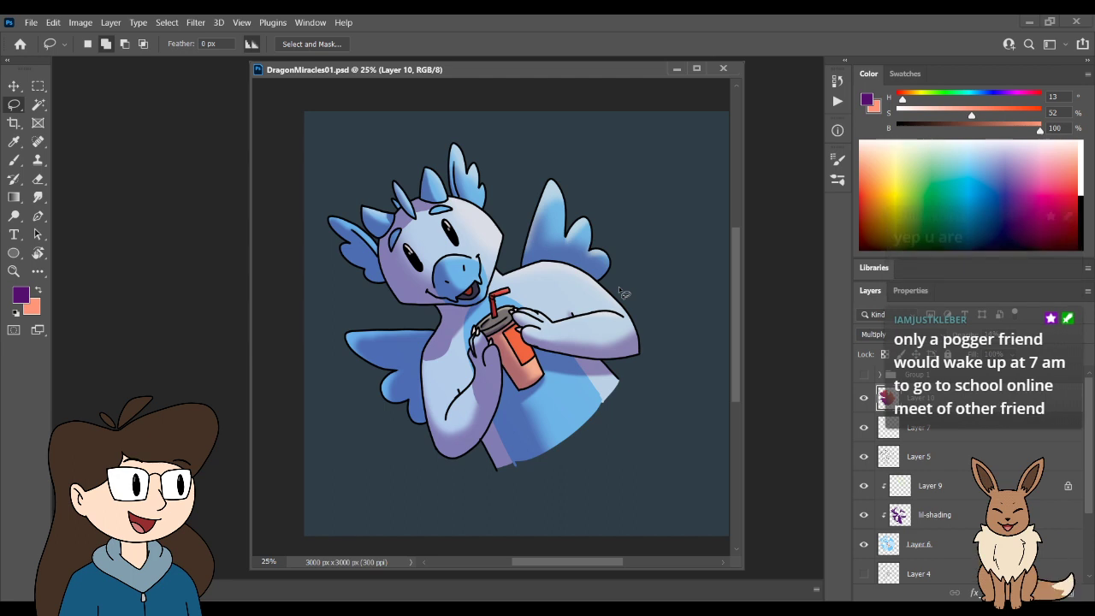
- Reduce Layer 10's opacity to 8% and hide Layer 8 and the Background layer for a transparent backdrop
{"action": "scroll", "coordinate": [624, 293], "scroll_direction": "up", "scroll_amount": 1}
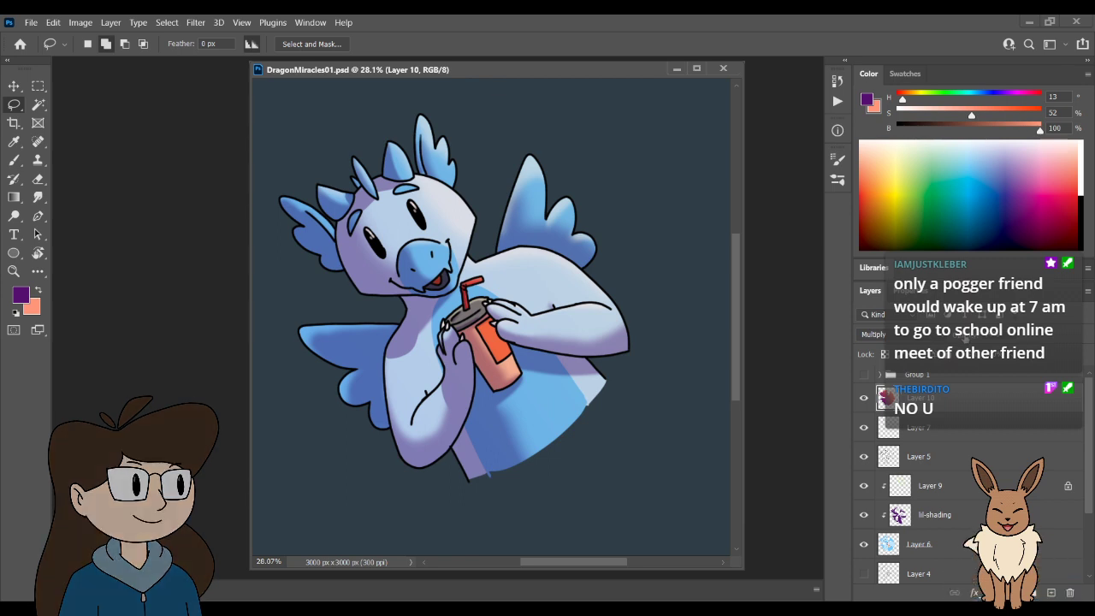
{"action": "key", "text": "ctrl+z"}
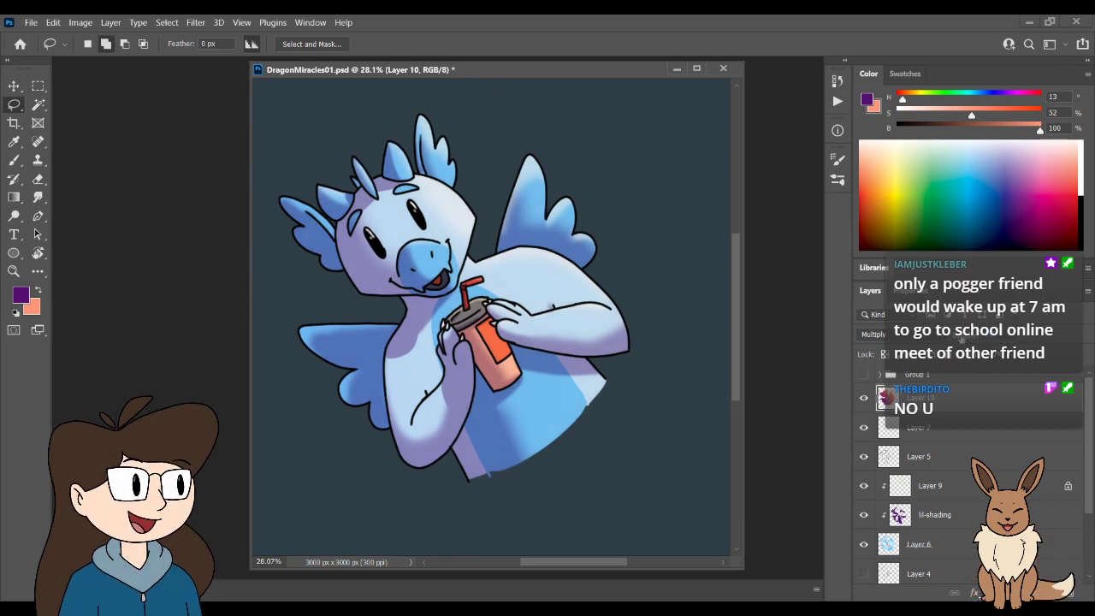
{"action": "scroll", "coordinate": [898, 535], "scroll_direction": "down", "scroll_amount": 2}
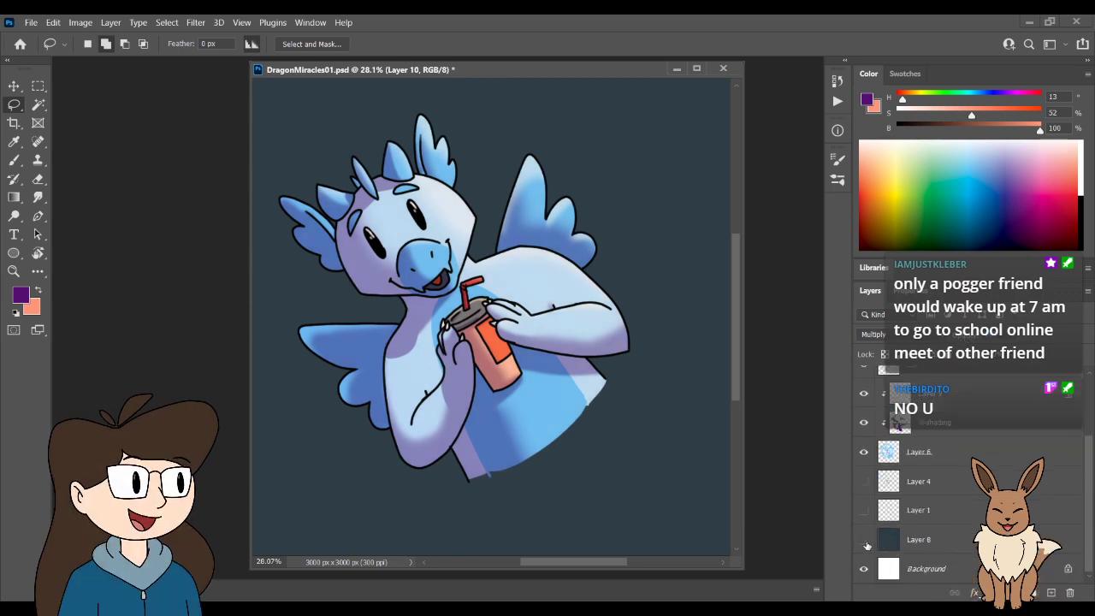
{"action": "left_click", "coordinate": [863, 539]}
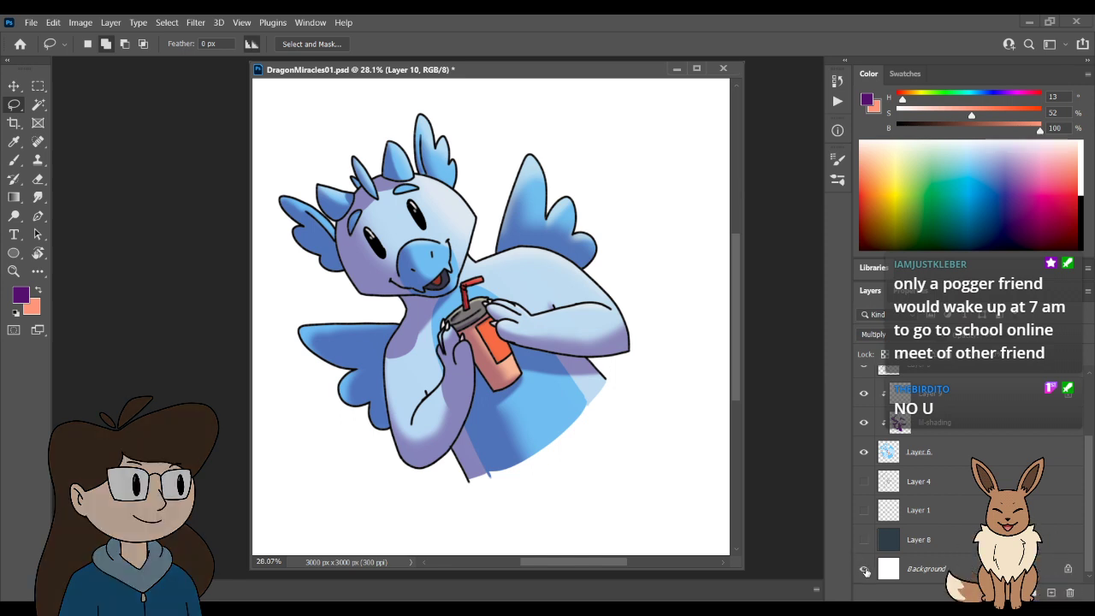
{"action": "left_click", "coordinate": [863, 569]}
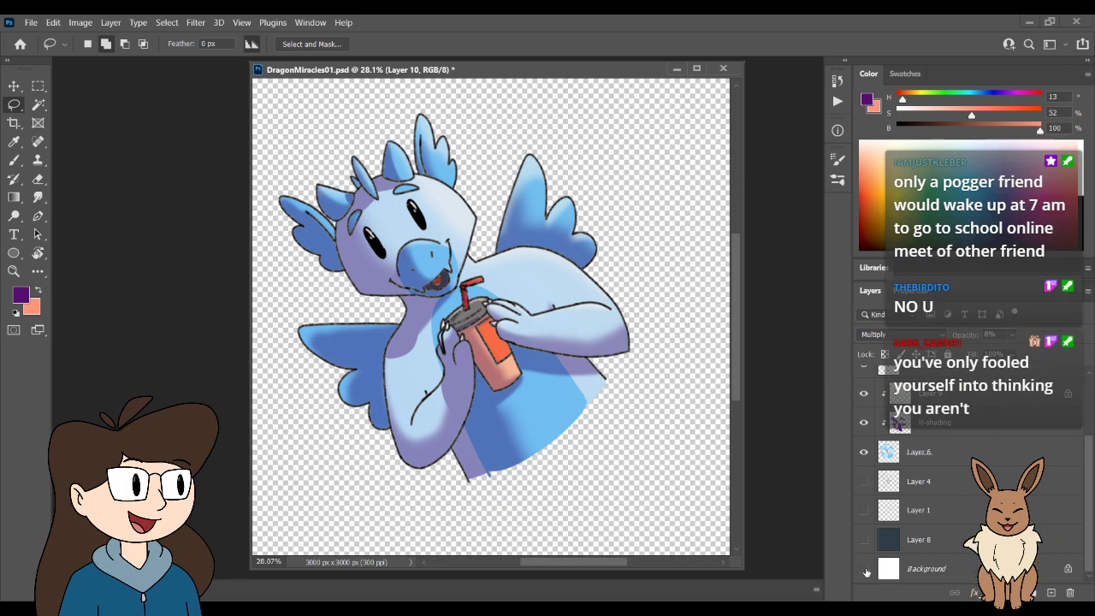
- Duplicate the line art on Layer 5 twice, place the original above its copies and merge all three into one layer
{"action": "scroll", "coordinate": [892, 489], "scroll_direction": "up", "scroll_amount": 3}
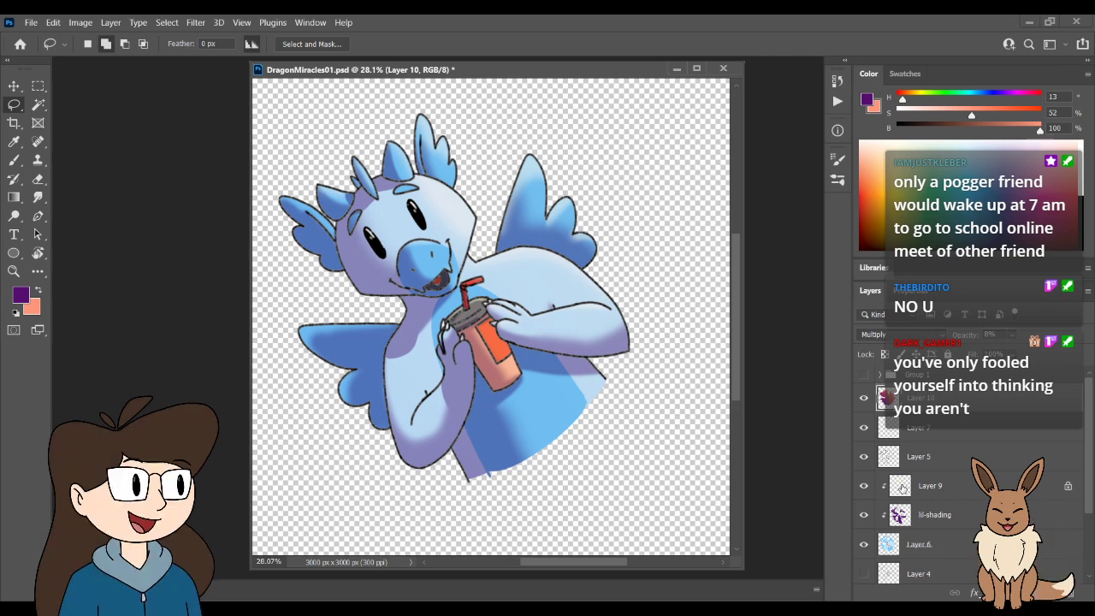
{"action": "left_click", "coordinate": [890, 456]}
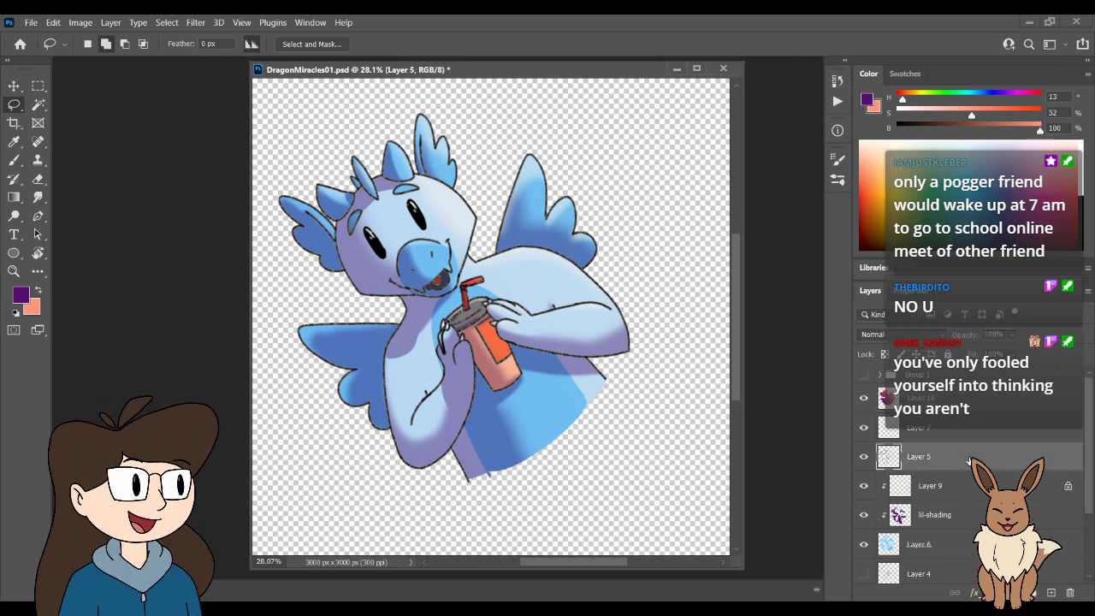
{"action": "key", "text": "ctrl+j"}
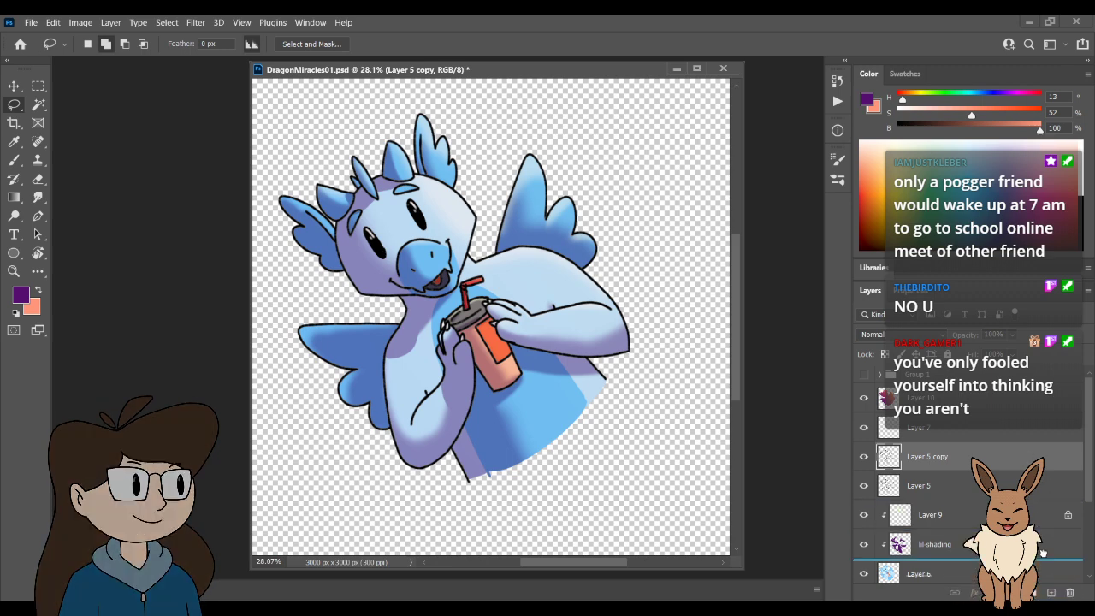
{"action": "key", "text": "ctrl+j"}
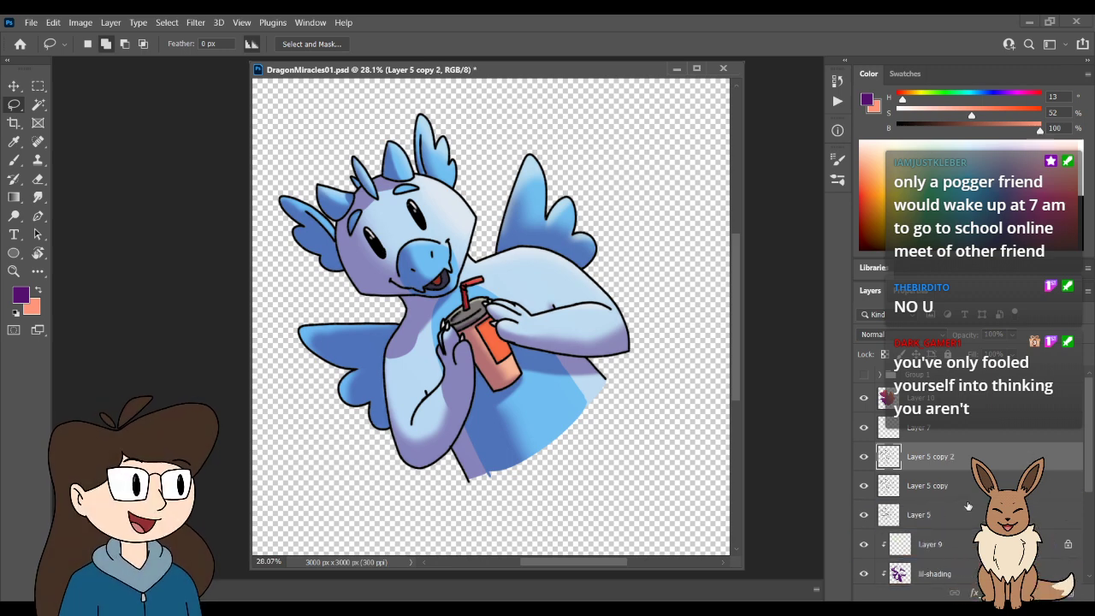
{"action": "left_click_drag", "start_coordinate": [967, 506], "coordinate": [956, 448]}
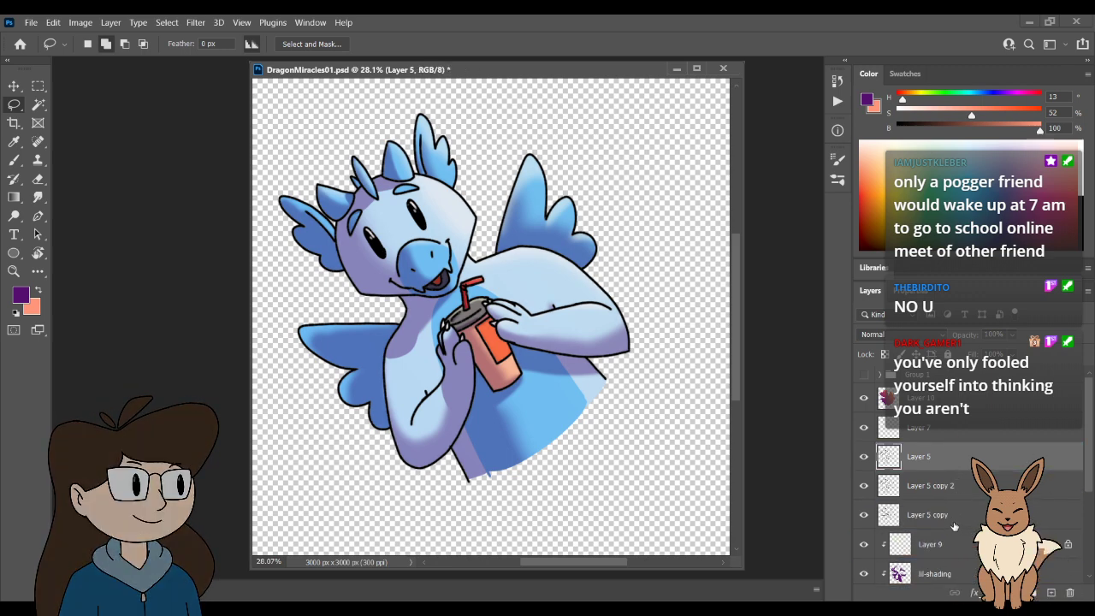
{"action": "left_click", "coordinate": [942, 461], "text": "ctrl"}
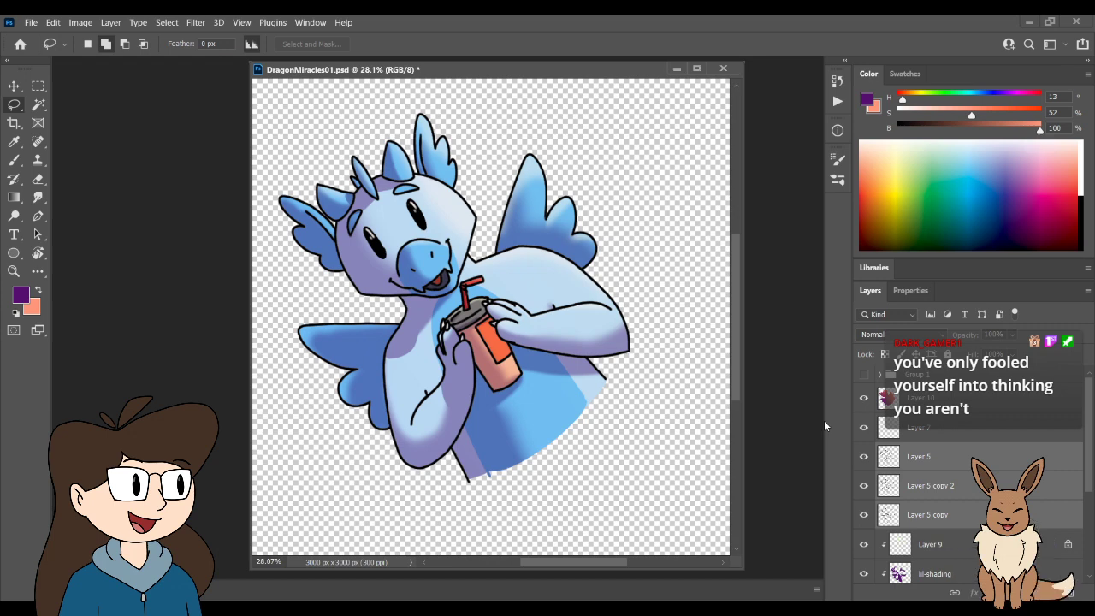
{"action": "key", "text": "ctrl+e"}
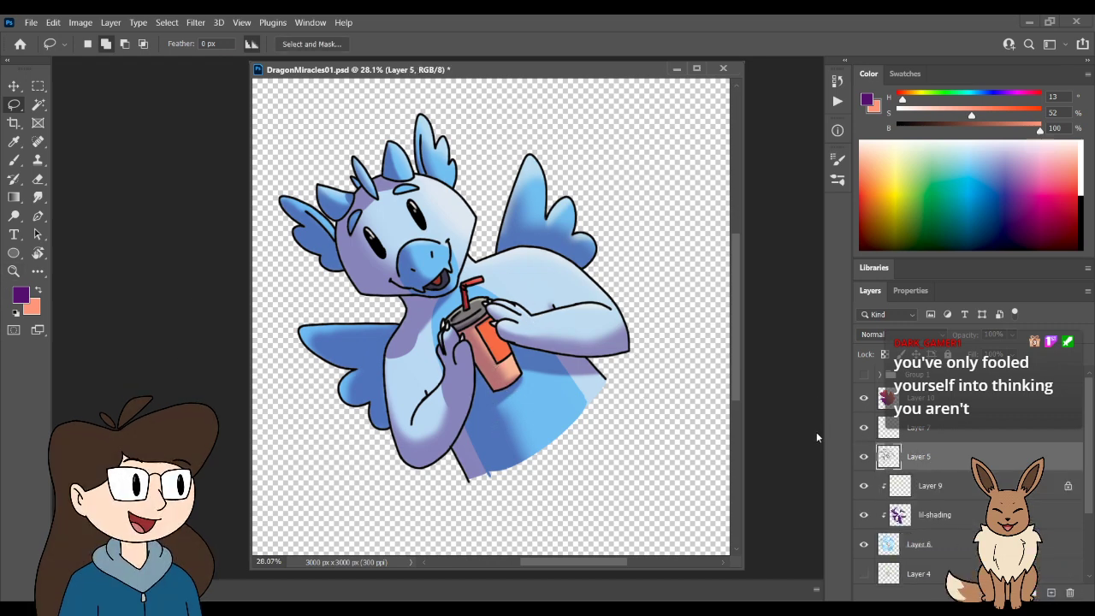
- Toggle the visibility of Layer 7 and of Layer 8 to compare the dragon with and without each layer
{"action": "left_click", "coordinate": [864, 428]}
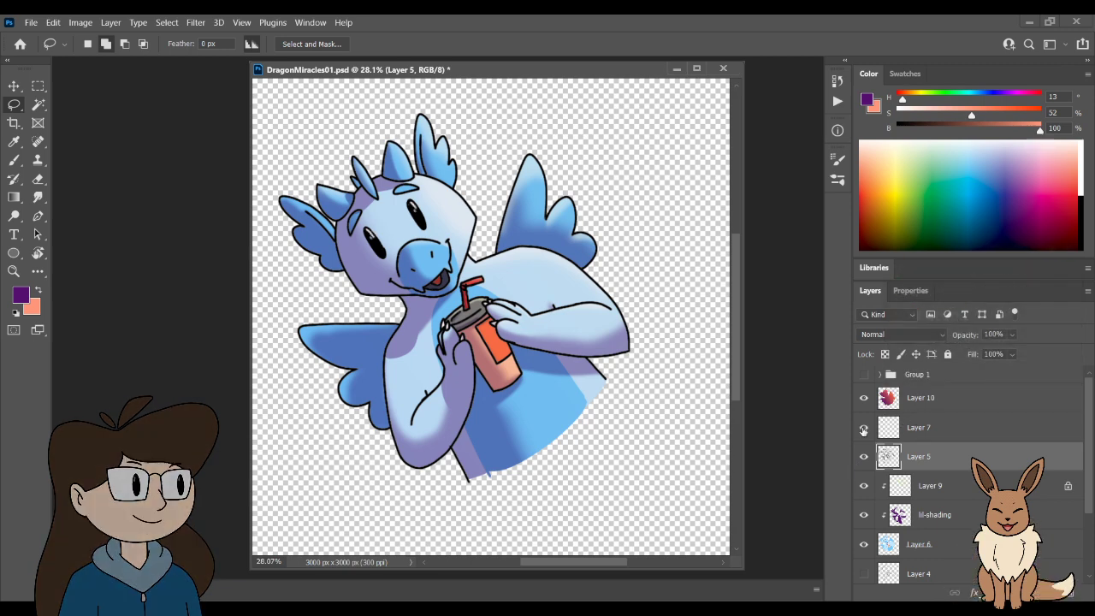
{"action": "left_click", "coordinate": [863, 428]}
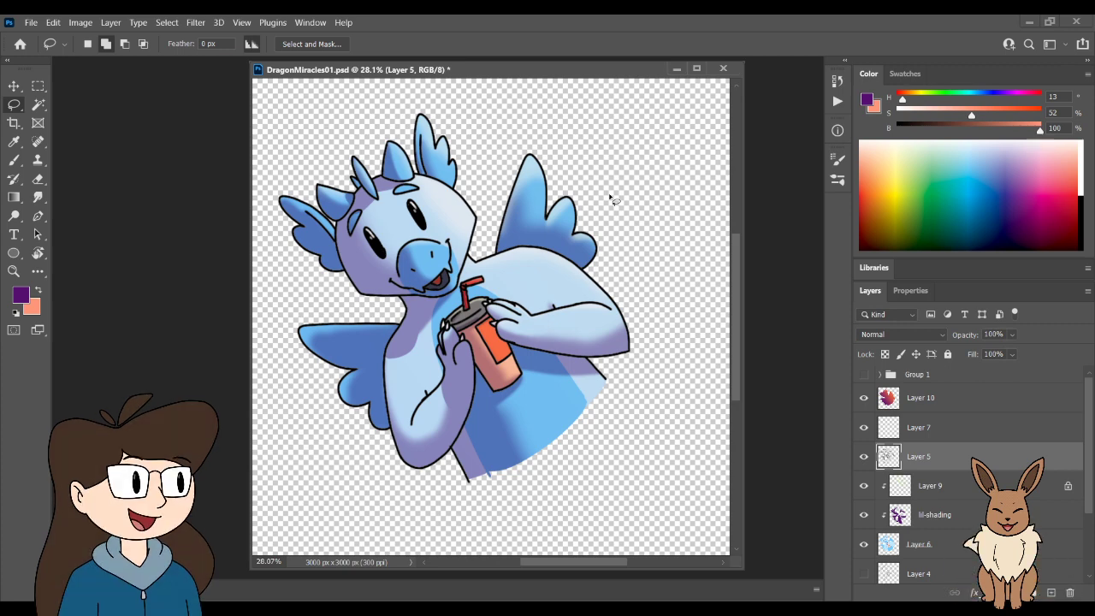
{"action": "left_click_drag", "start_coordinate": [529, 186], "coordinate": [540, 216]}
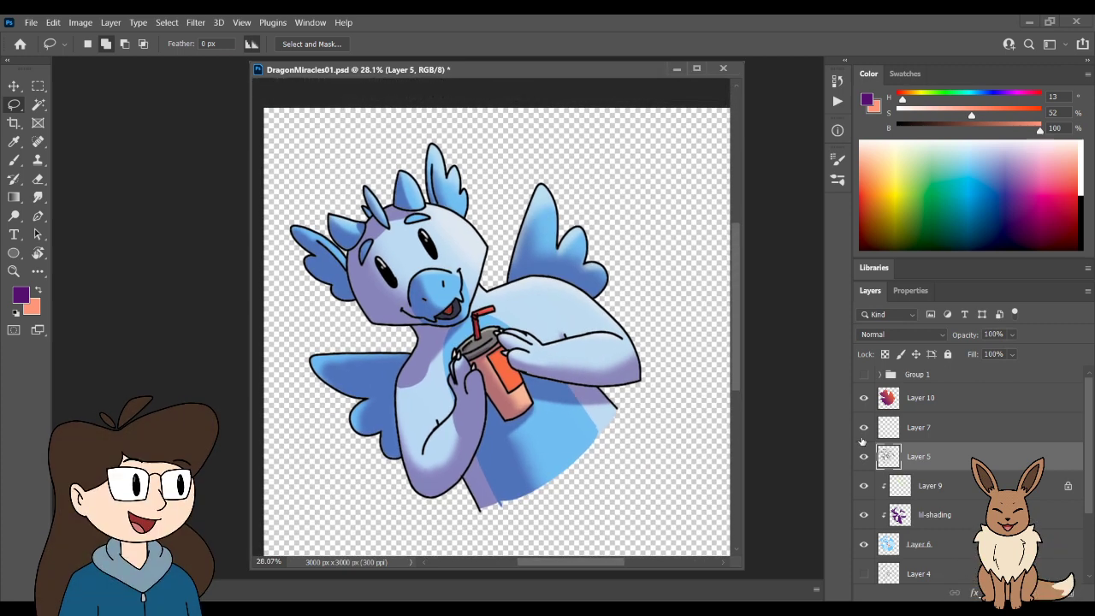
{"action": "scroll", "coordinate": [863, 462], "scroll_direction": "down", "scroll_amount": 3}
{"action": "left_click", "coordinate": [863, 540]}
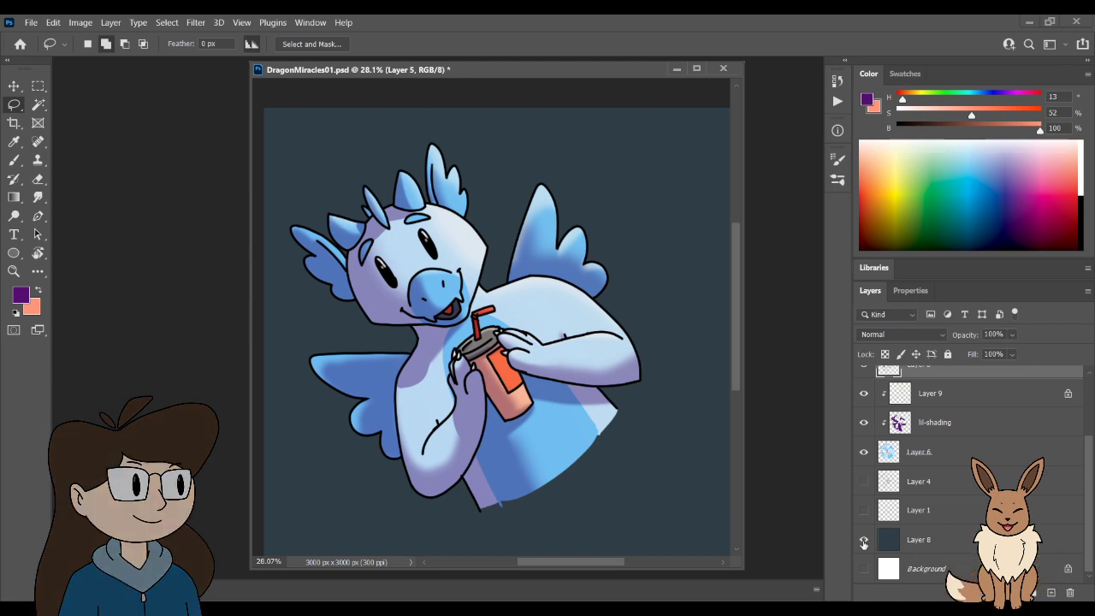
{"action": "left_click", "coordinate": [863, 540]}
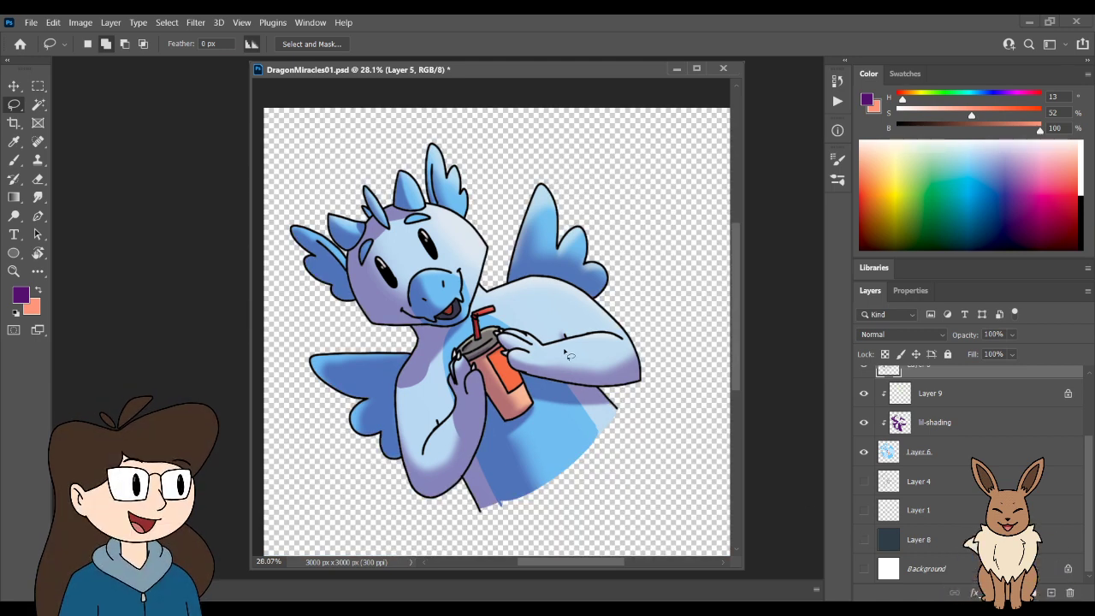
{"action": "left_click_drag", "start_coordinate": [493, 336], "coordinate": [536, 379]}
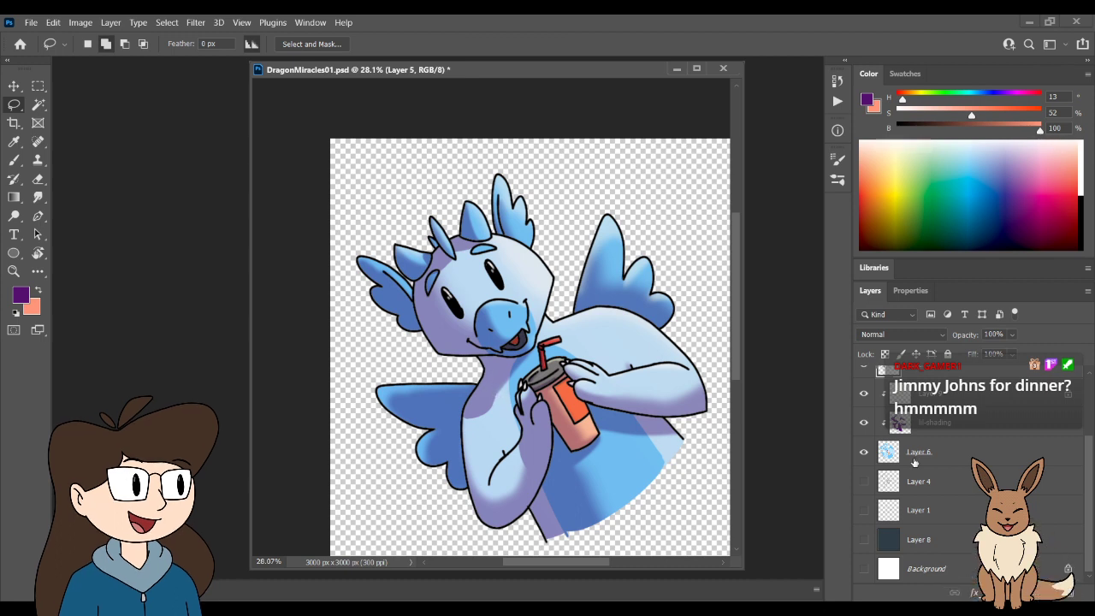
- Show Layer 8, sample its backdrop colour and darken the sample to 44% saturation and 20% brightness
{"action": "left_click", "coordinate": [864, 540]}
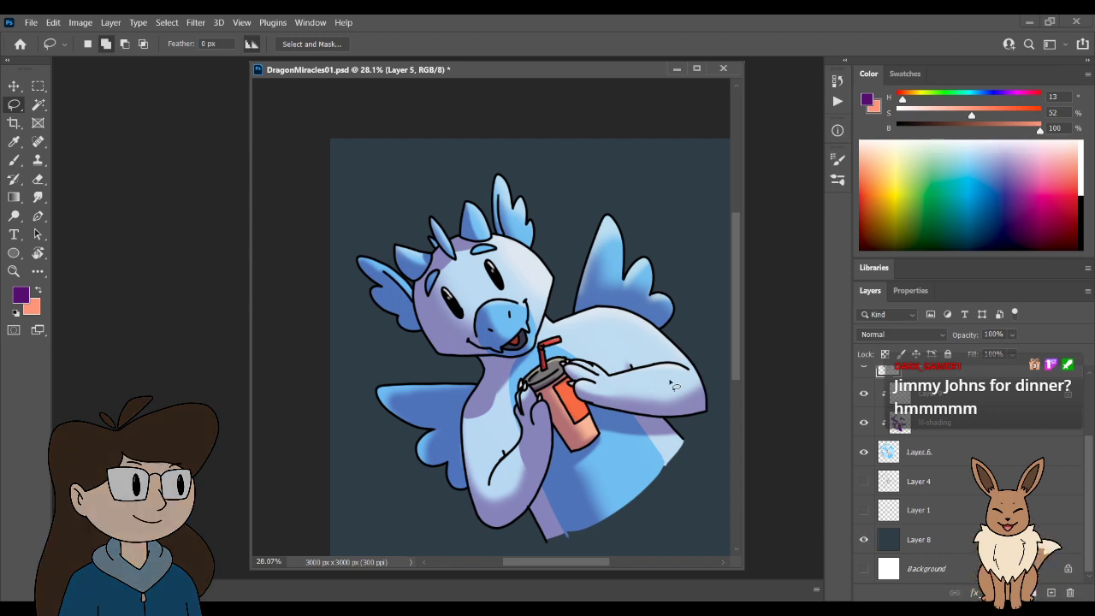
{"action": "left_click_drag", "start_coordinate": [656, 504], "coordinate": [609, 482]}
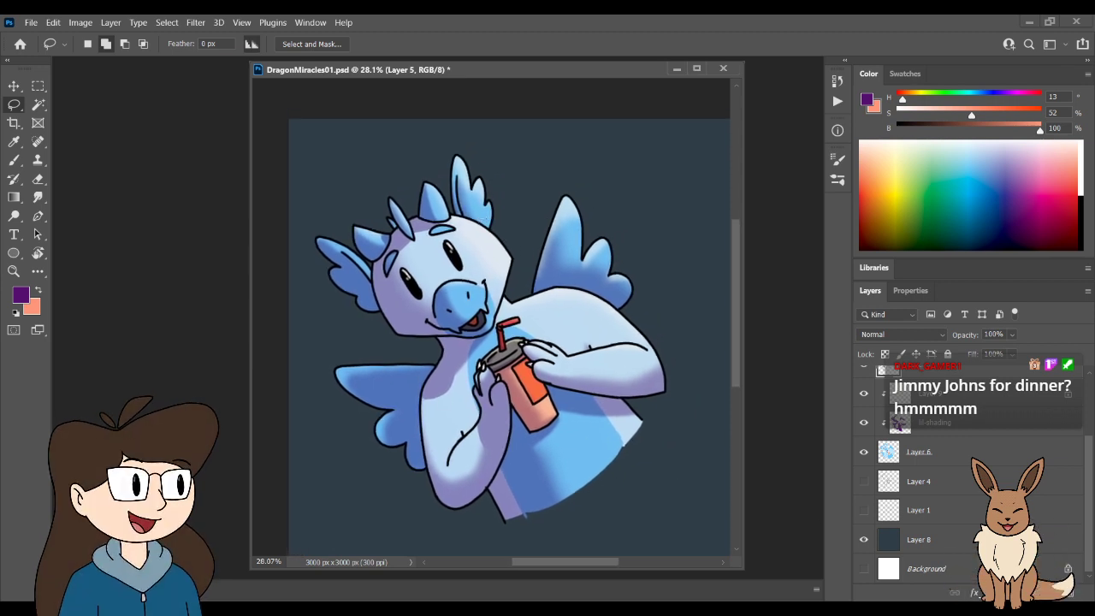
{"action": "left_click", "coordinate": [924, 539]}
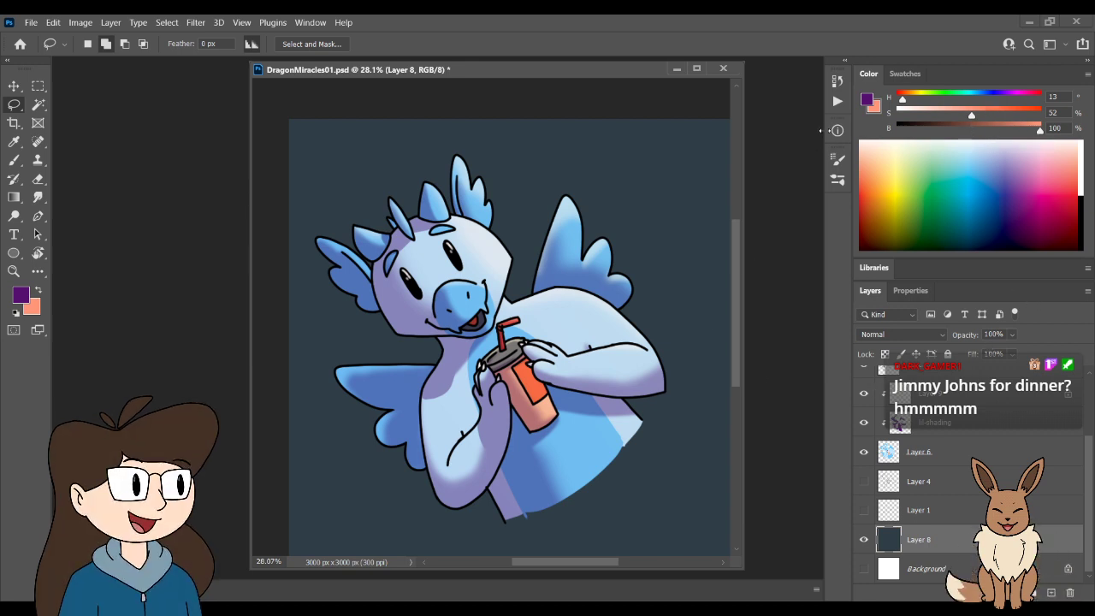
{"action": "key", "text": "i"}
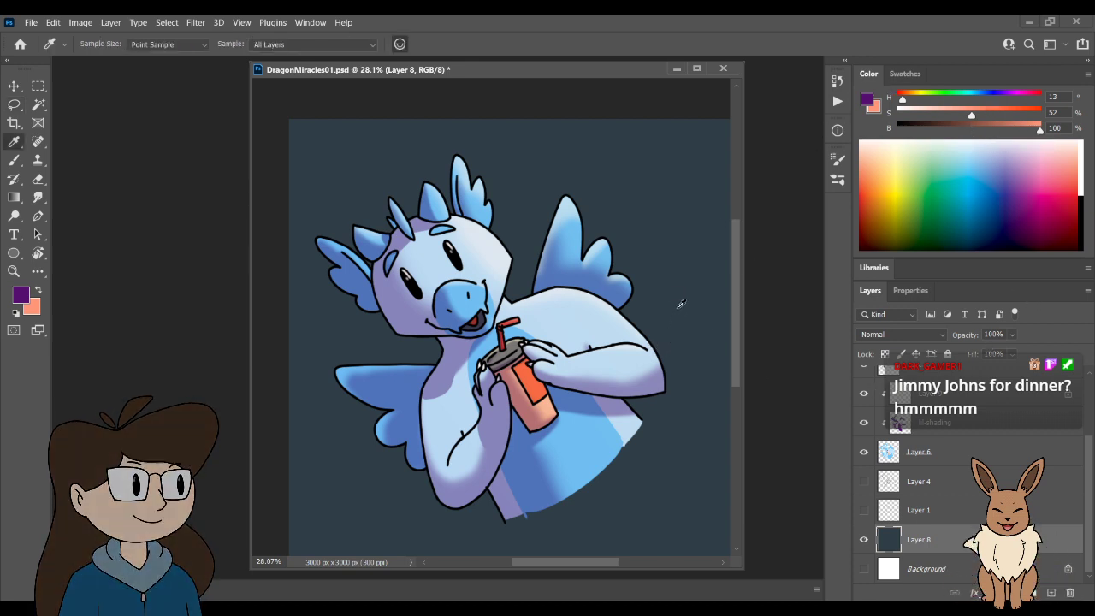
{"action": "left_click", "coordinate": [681, 304]}
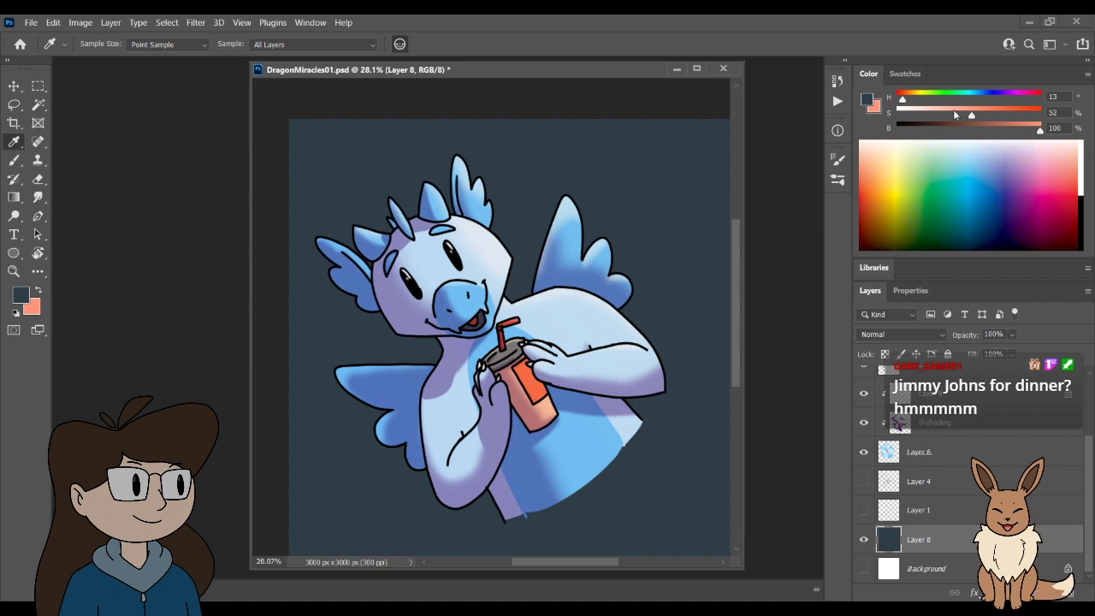
{"action": "left_click", "coordinate": [867, 101]}
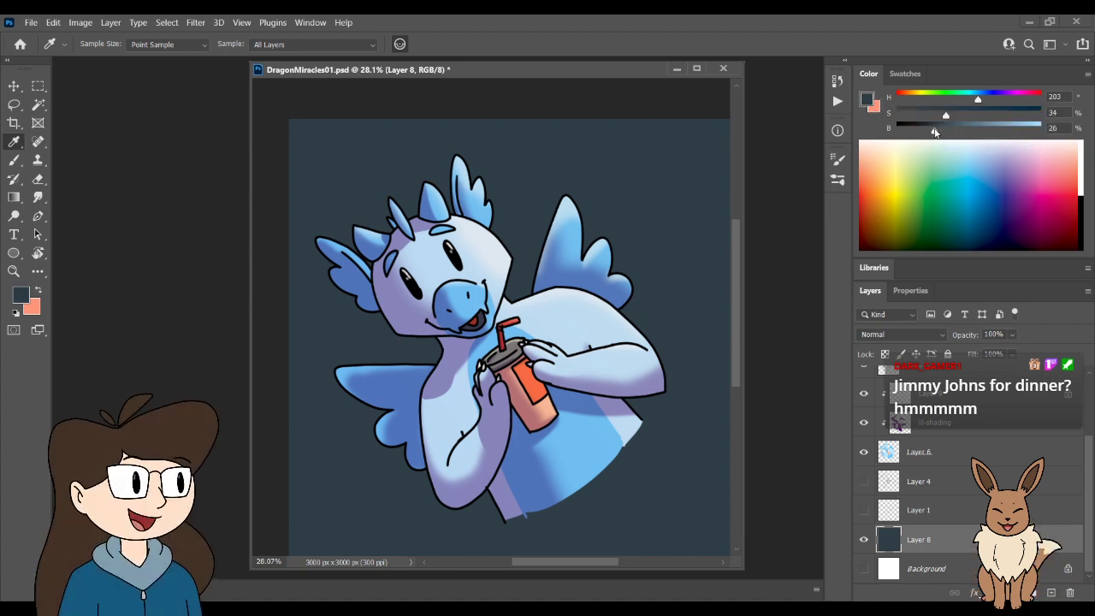
{"action": "left_click", "coordinate": [960, 115]}
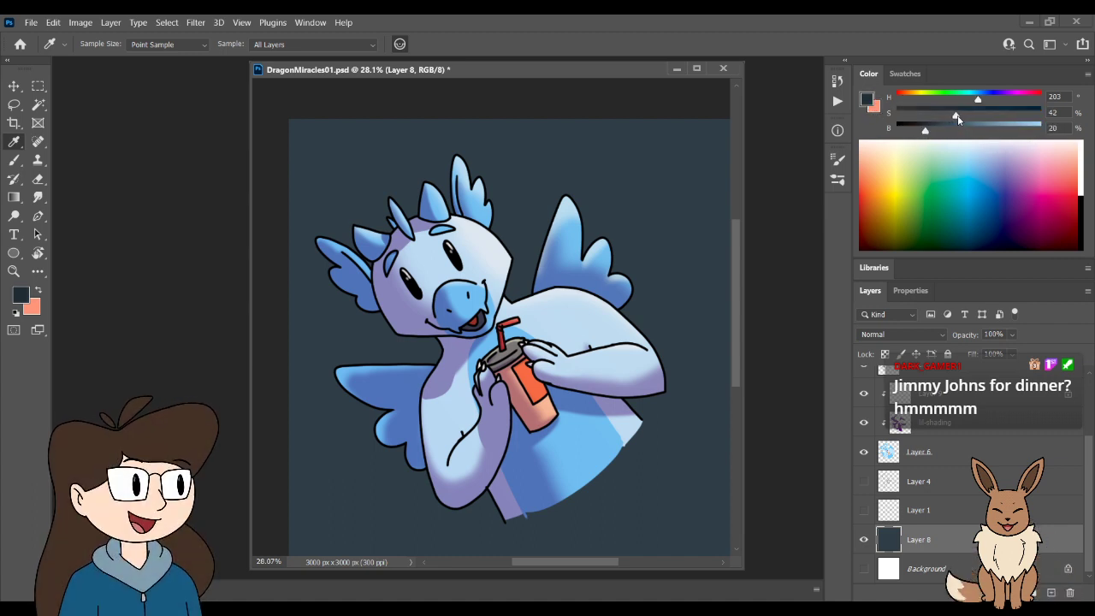
- Fill Layer 8's backdrop around the dragon with the darkened slate blue using the Paint Bucket
{"action": "key", "text": "g"}
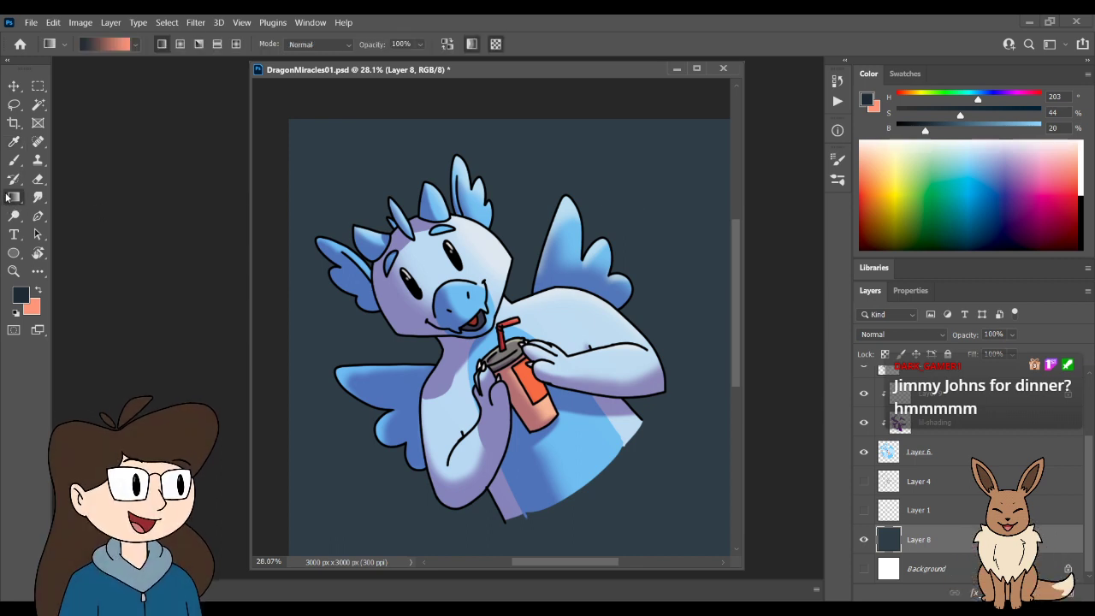
{"action": "key", "text": "shift+g"}
{"action": "left_click", "coordinate": [616, 177]}
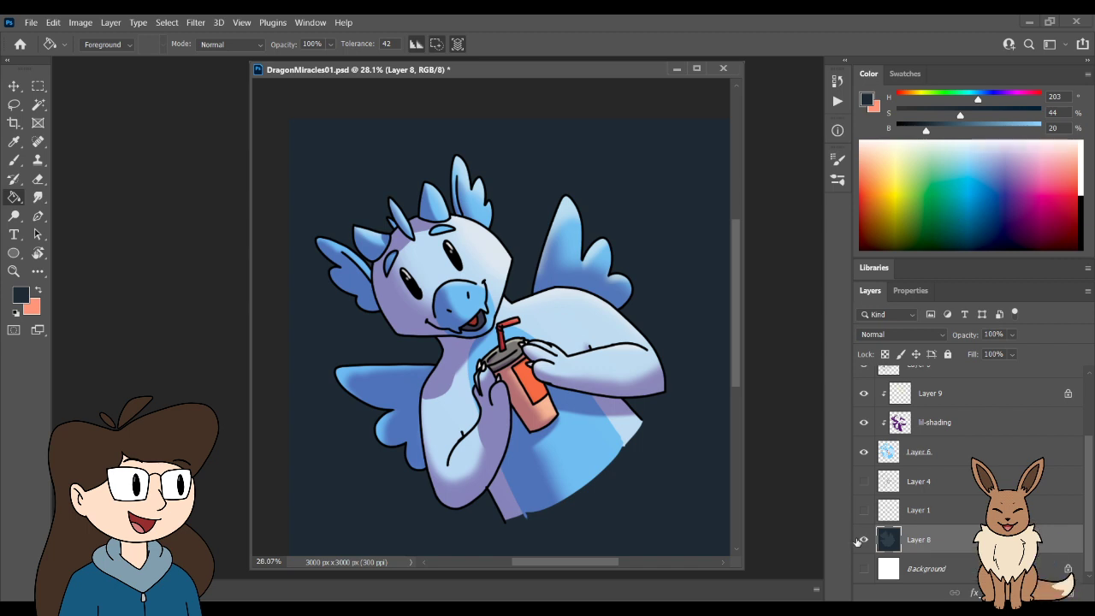
- Group the dragon's artwork layers from Layer 10 down to Layer 6
{"action": "scroll", "coordinate": [900, 445], "scroll_direction": "up", "scroll_amount": 3}
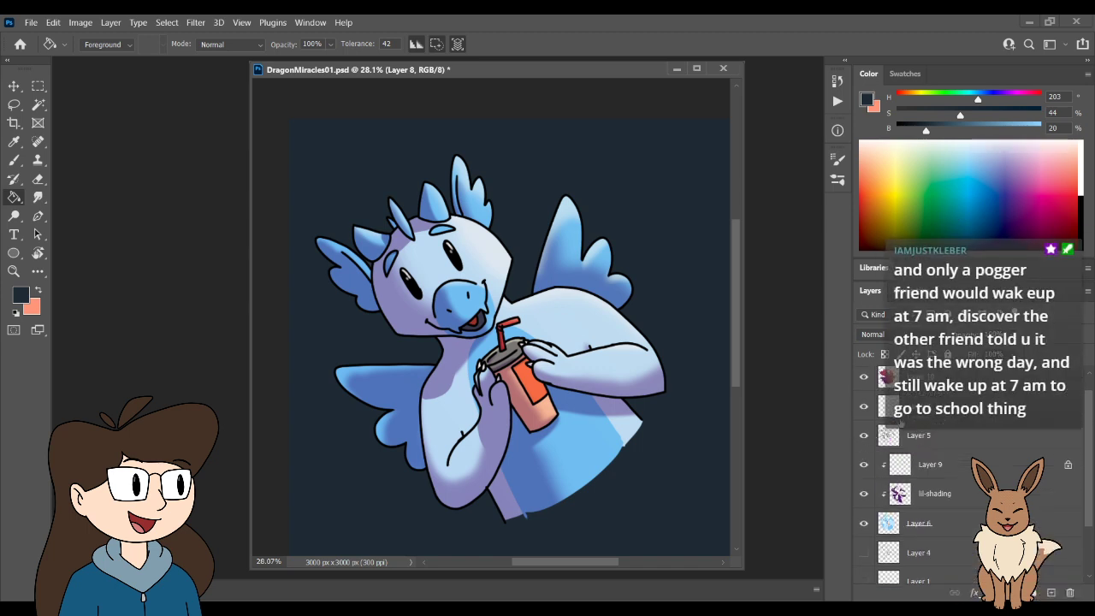
{"action": "key", "text": "alt+bracketright"}
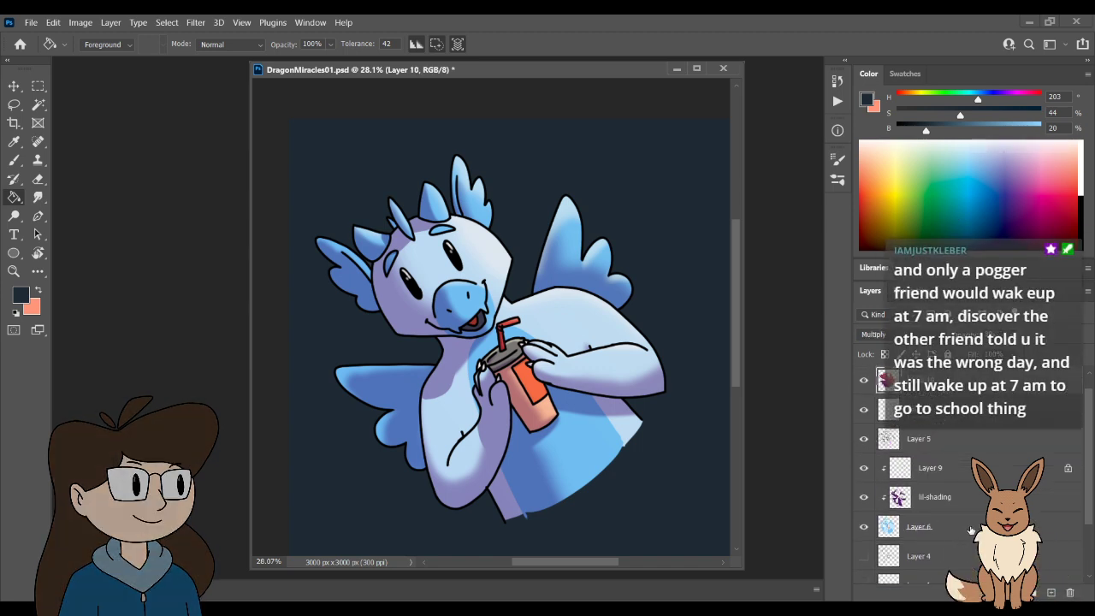
{"action": "left_click", "coordinate": [967, 530]}
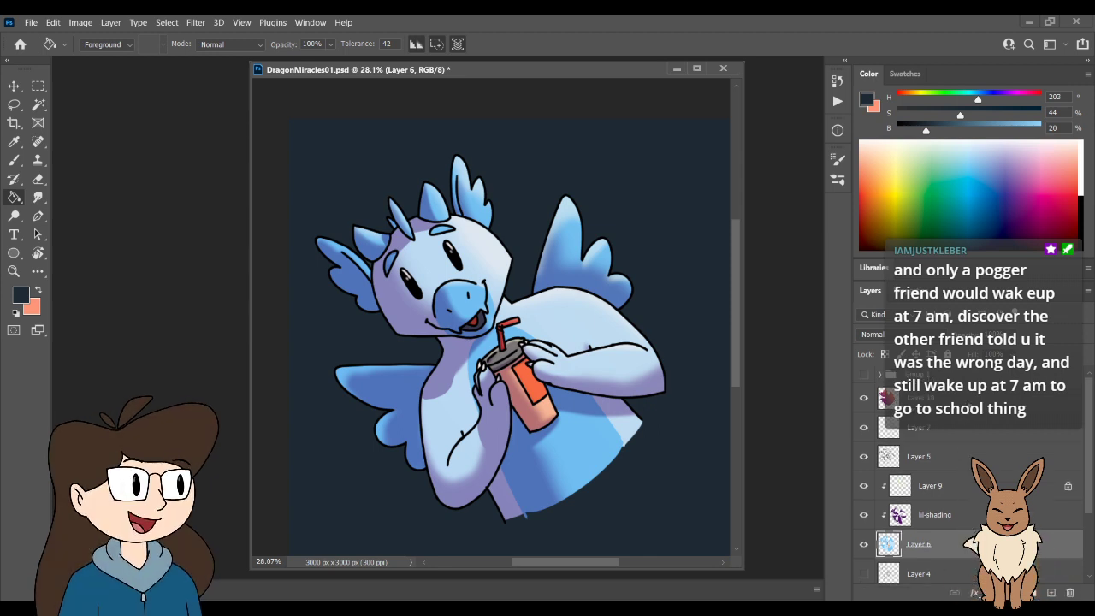
{"action": "key", "text": "alt+period"}
{"action": "left_click", "coordinate": [957, 554], "text": "shift"}
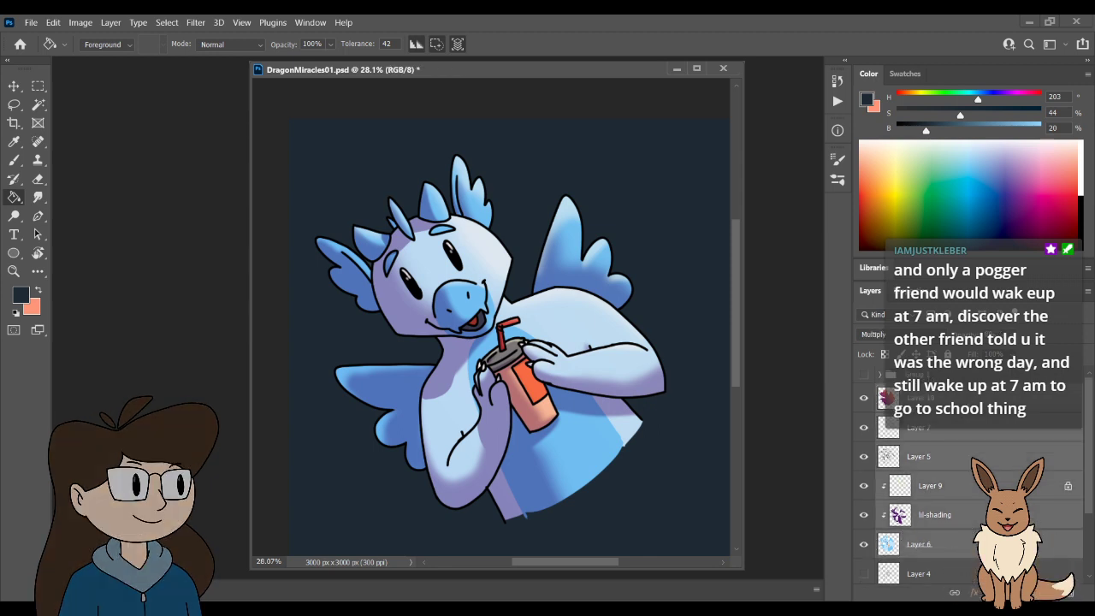
{"action": "key", "text": "ctrl+g"}
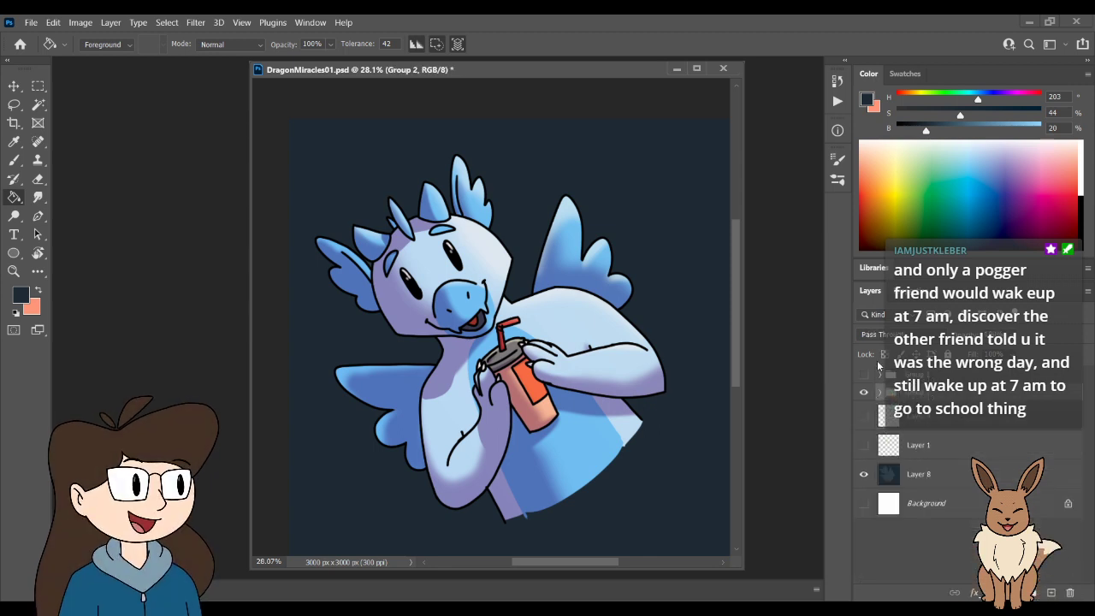
- Compare the backdrop with the dragon group hidden and shown, and save the document
{"action": "left_click", "coordinate": [864, 393]}
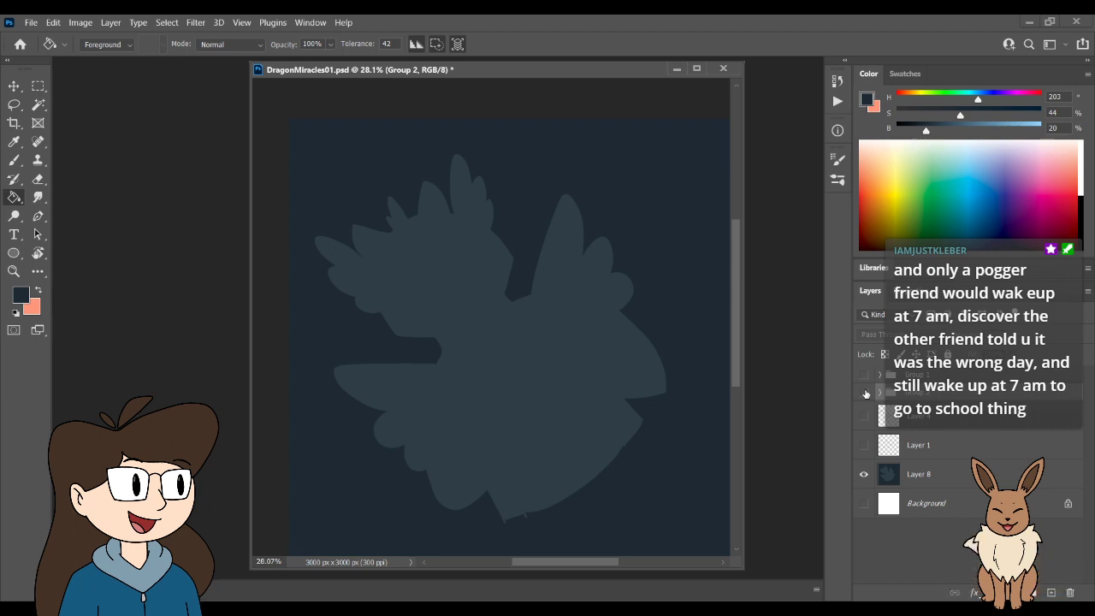
{"action": "left_click", "coordinate": [865, 393]}
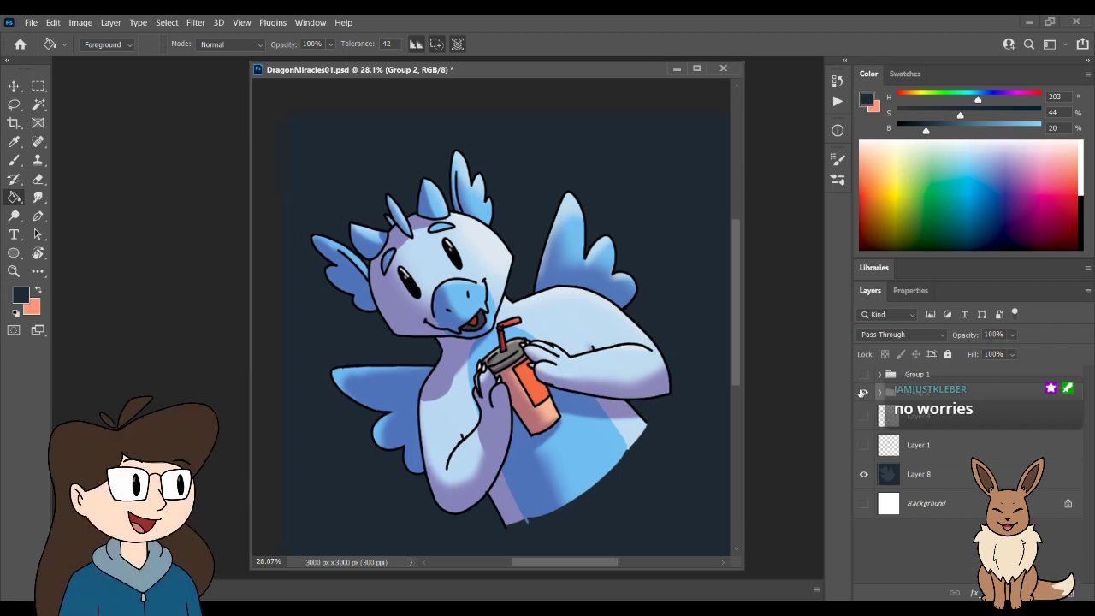
{"action": "key", "text": "ctrl+plus"}
{"action": "key", "text": "ctrl+minus"}
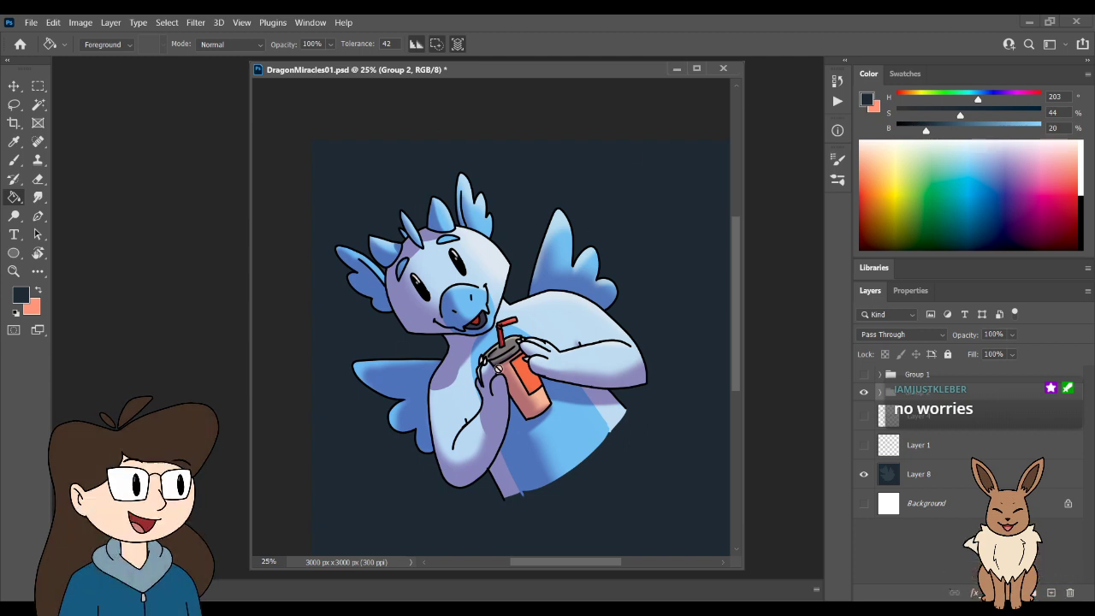
{"action": "key", "text": "ctrl+s"}
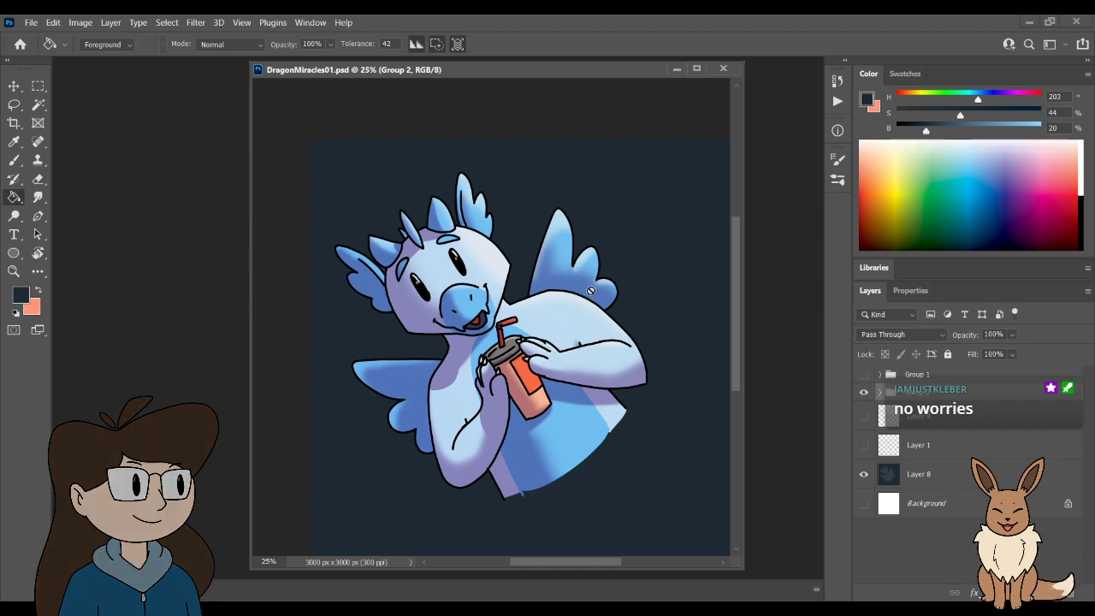
{"action": "scroll", "coordinate": [586, 283], "scroll_direction": "down", "scroll_amount": 2}
{"action": "scroll", "coordinate": [591, 291], "scroll_direction": "up", "scroll_amount": 2}
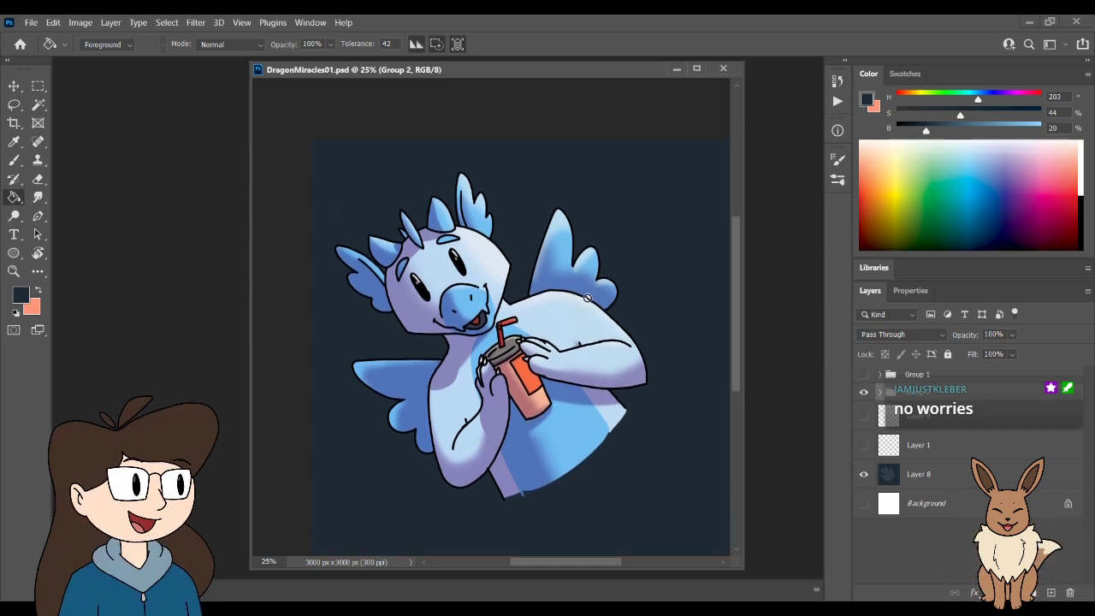
{"action": "scroll", "coordinate": [585, 300], "scroll_direction": "up", "scroll_amount": 1}
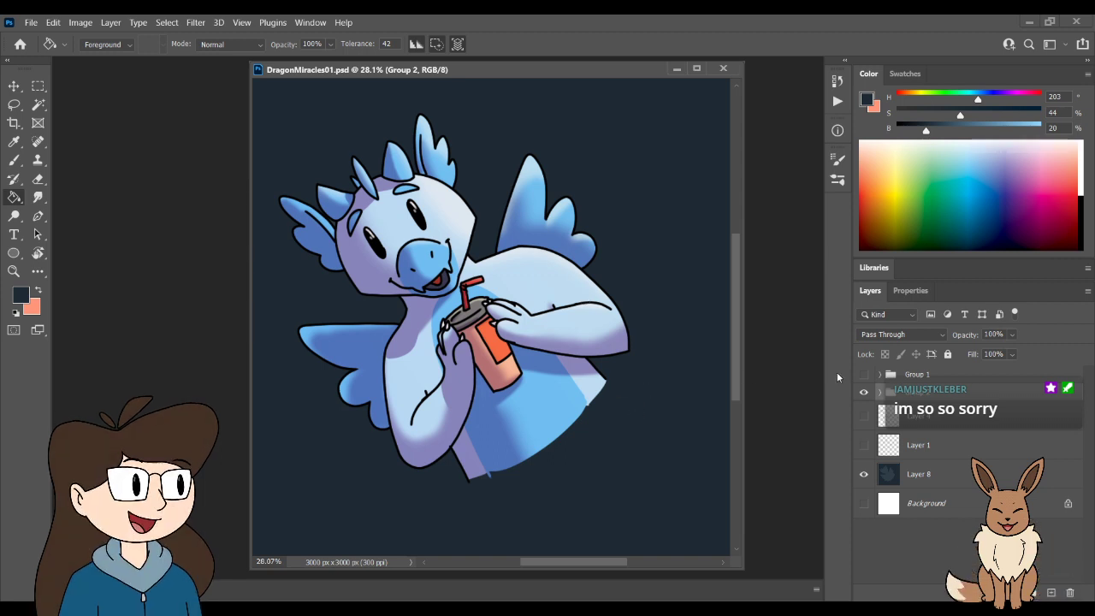
- Expand Group 2 and select Layer 6 for cleanup at the stray blue mark under the dragon's torso
{"action": "left_click", "coordinate": [880, 391]}
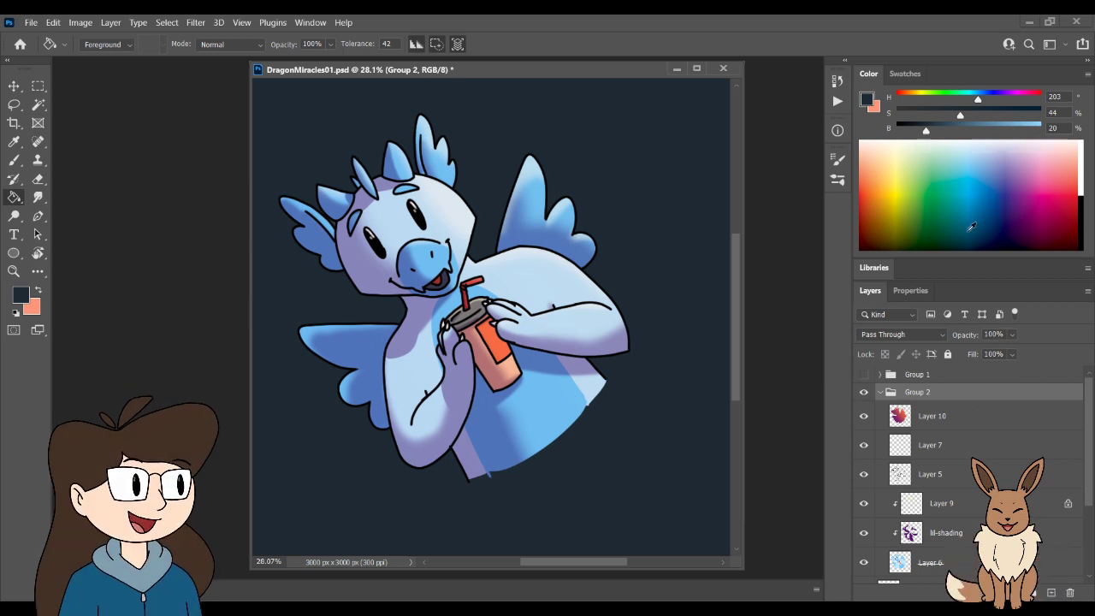
{"action": "left_click", "coordinate": [907, 563]}
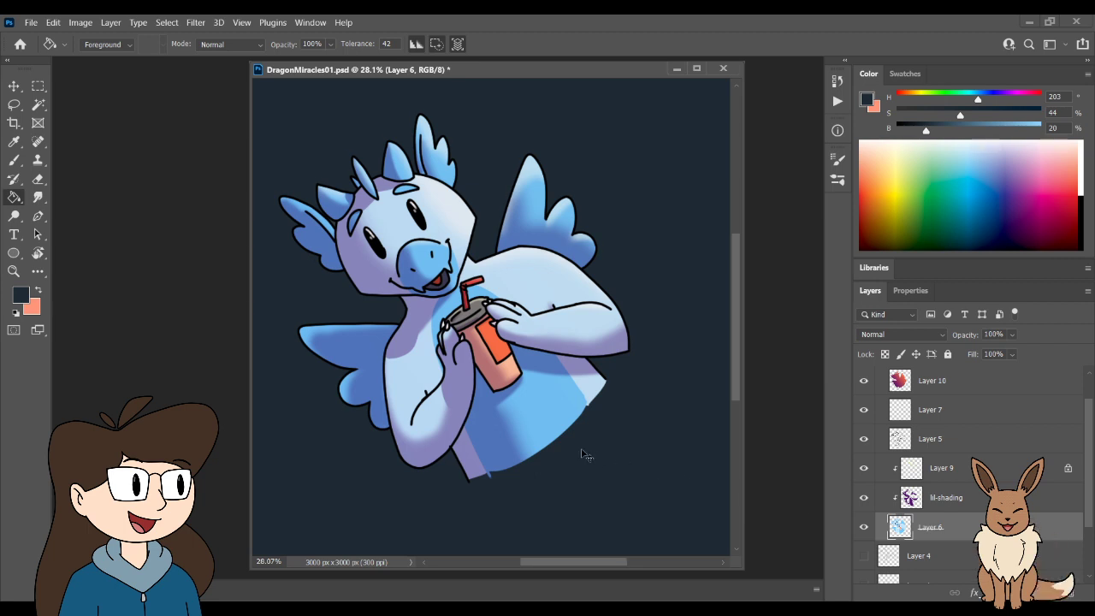
{"action": "key", "text": "ctrl+plus"}
{"action": "key", "text": "ctrl+plus"}
{"action": "left_click_drag", "start_coordinate": [573, 482], "coordinate": [551, 334]}
{"action": "left_click_drag", "start_coordinate": [511, 466], "coordinate": [533, 374]}
{"action": "key", "text": "ctrl+plus"}
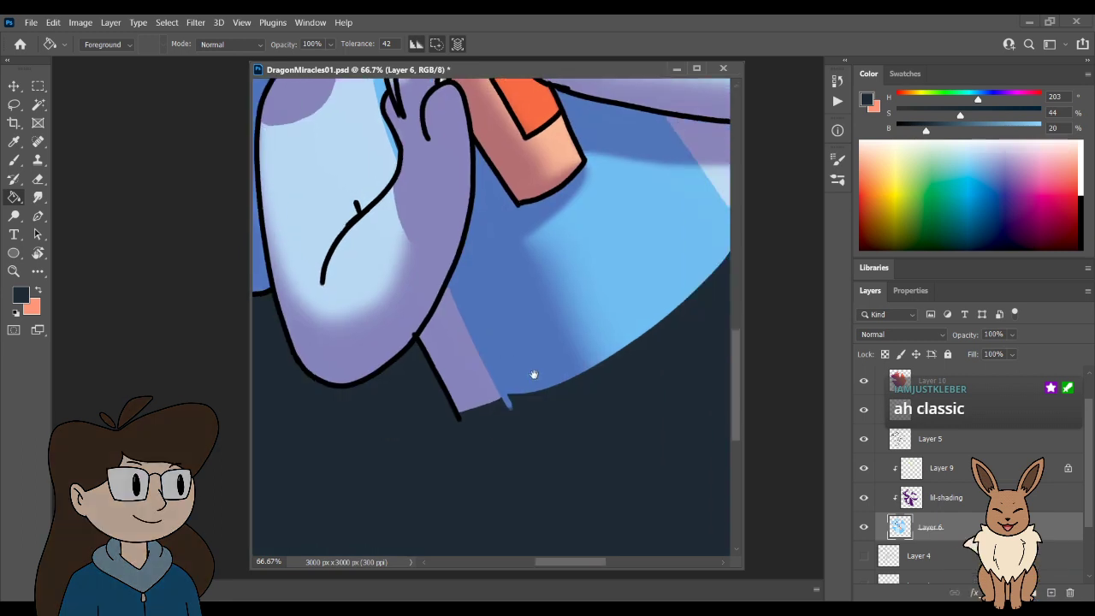
{"action": "key", "text": "ctrl+plus"}
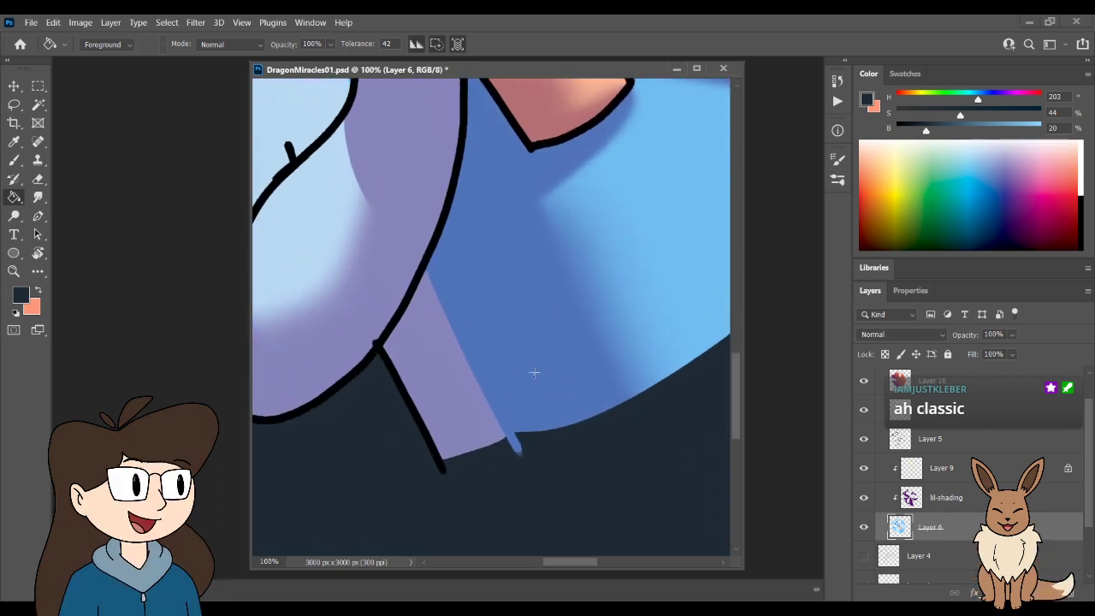
- Try to erase the stray blue mark under the dragon's torso on Layer 6 with a very large eraser
{"action": "key", "text": "e"}
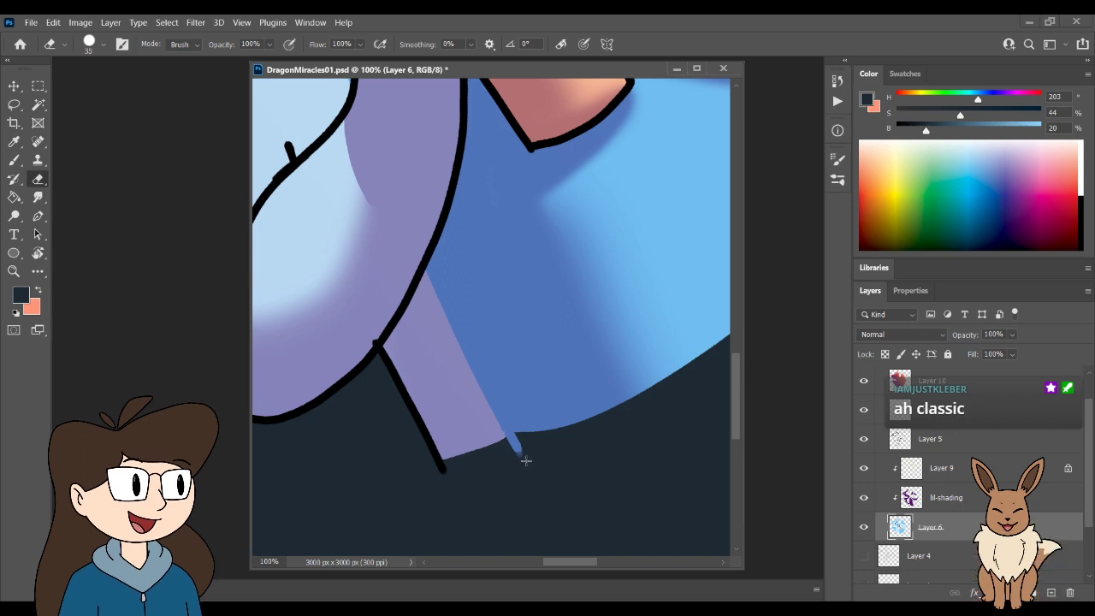
{"action": "key", "text": "bracketright"}
{"action": "key", "text": "bracketright"}
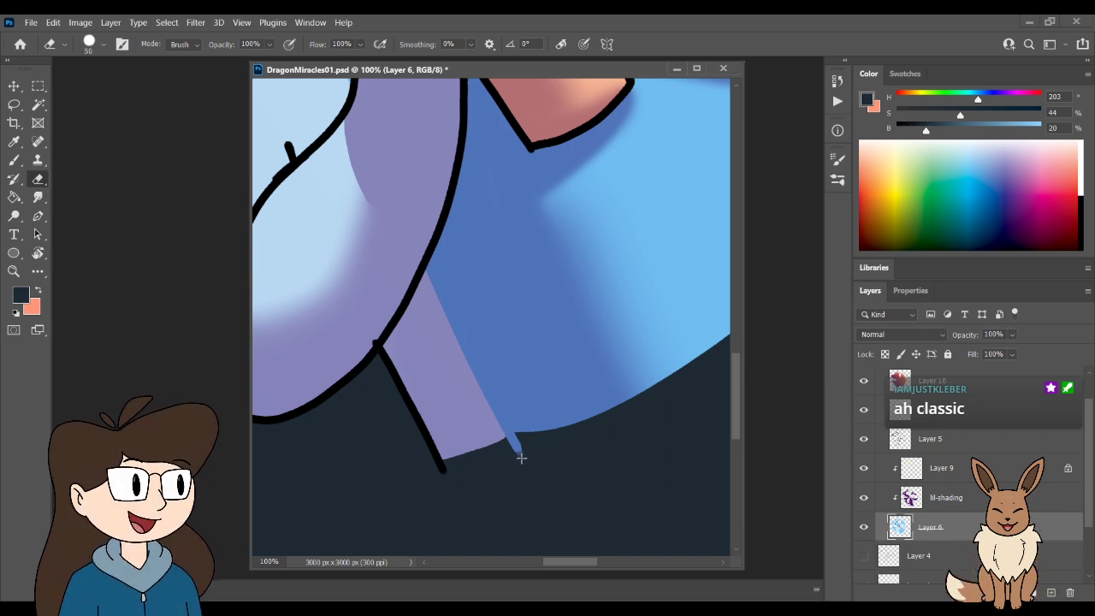
{"action": "key", "text": "bracketleft"}
{"action": "key", "text": "bracketleft"}
{"action": "key", "text": "bracketleft"}
{"action": "key", "text": "bracketleft"}
{"action": "key", "text": "bracketleft"}
{"action": "key", "text": "bracketleft"}
{"action": "key", "text": "bracketleft"}
{"action": "key", "text": "bracketleft"}
{"action": "key", "text": "bracketleft"}
{"action": "key", "text": "bracketleft"}
{"action": "key", "text": "bracketleft"}
{"action": "key", "text": "bracketleft"}
{"action": "key", "text": "bracketleft"}
{"action": "key", "text": "bracketleft"}
{"action": "key", "text": "bracketleft"}
{"action": "key", "text": "bracketleft"}
{"action": "key", "text": "bracketleft"}
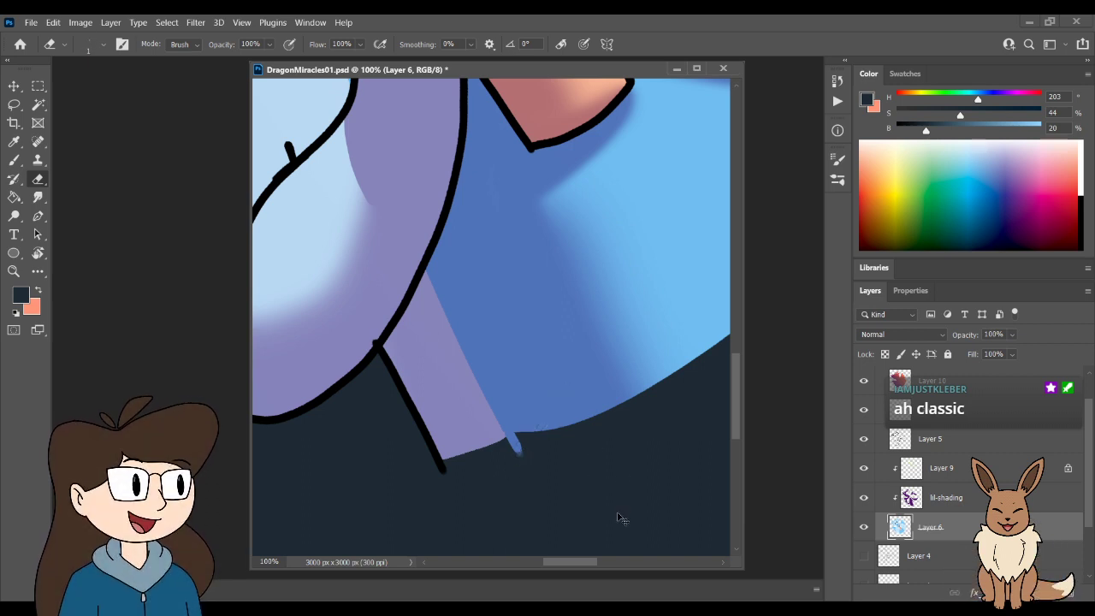
{"action": "key", "text": "bracketright"}
{"action": "key", "text": "bracketright"}
{"action": "key", "text": "bracketright"}
{"action": "key", "text": "bracketright"}
{"action": "key", "text": "bracketright"}
{"action": "key", "text": "bracketright"}
{"action": "key", "text": "bracketright"}
{"action": "key", "text": "bracketright"}
{"action": "key", "text": "bracketright"}
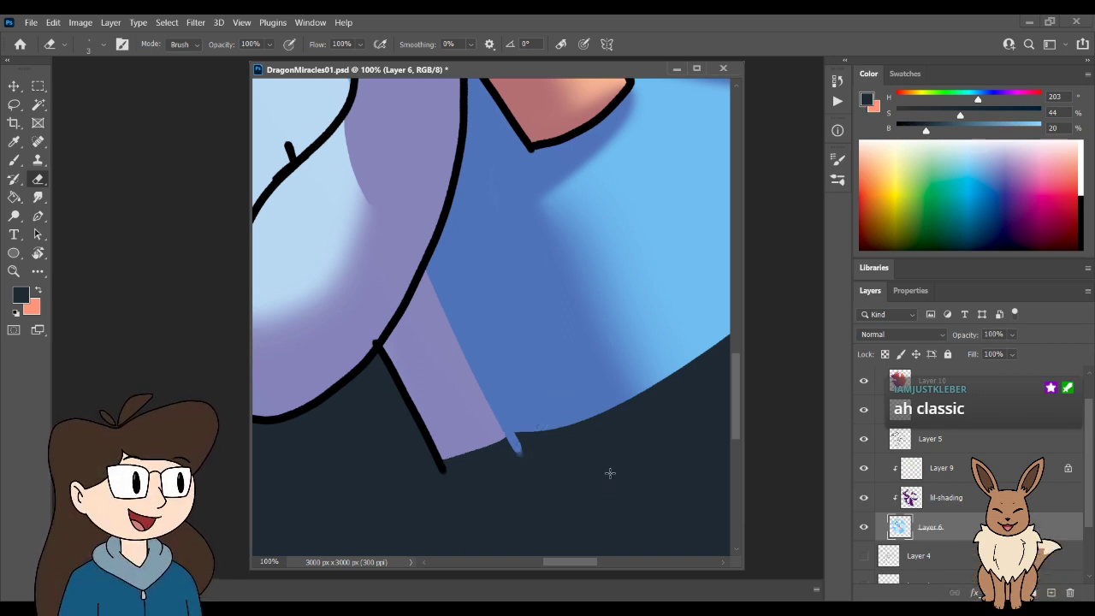
{"action": "key", "text": "bracketright"}
{"action": "key", "text": "bracketright"}
{"action": "key", "text": "bracketright"}
{"action": "key", "text": "bracketright"}
{"action": "key", "text": "bracketright"}
{"action": "key", "text": "bracketright"}
{"action": "key", "text": "bracketright"}
{"action": "key", "text": "bracketright"}
{"action": "key", "text": "bracketright"}
{"action": "key", "text": "bracketright"}
{"action": "key", "text": "bracketright"}
{"action": "key", "text": "bracketright"}
{"action": "key", "text": "bracketright"}
{"action": "key", "text": "bracketright"}
{"action": "key", "text": "bracketright"}
{"action": "key", "text": "bracketright"}
{"action": "key", "text": "bracketright"}
{"action": "key", "text": "bracketright"}
{"action": "key", "text": "bracketright"}
{"action": "key", "text": "bracketright"}
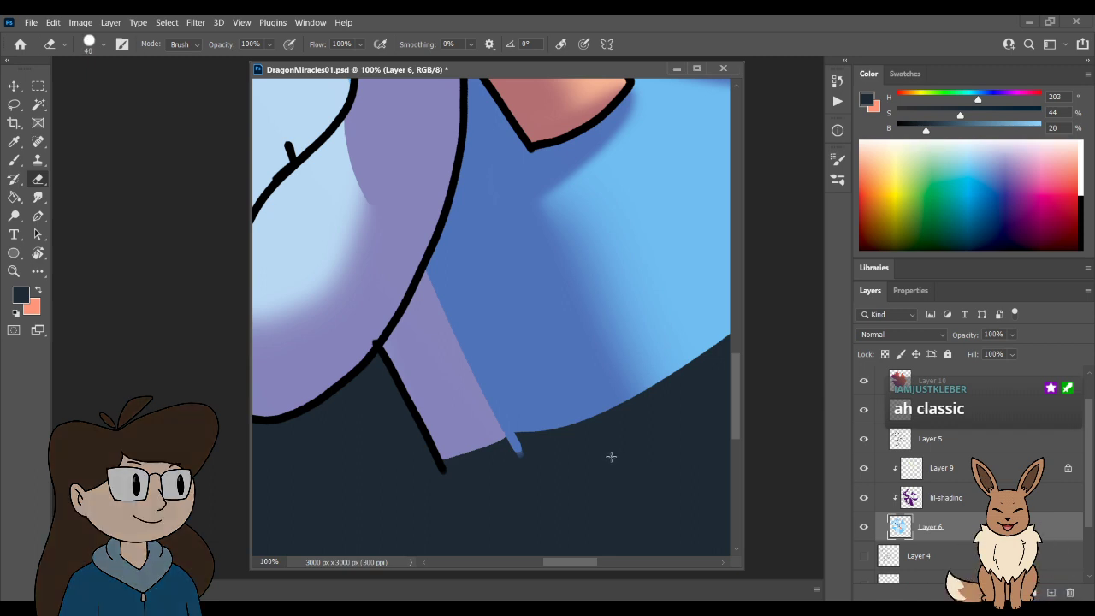
{"action": "left_click", "coordinate": [488, 473]}
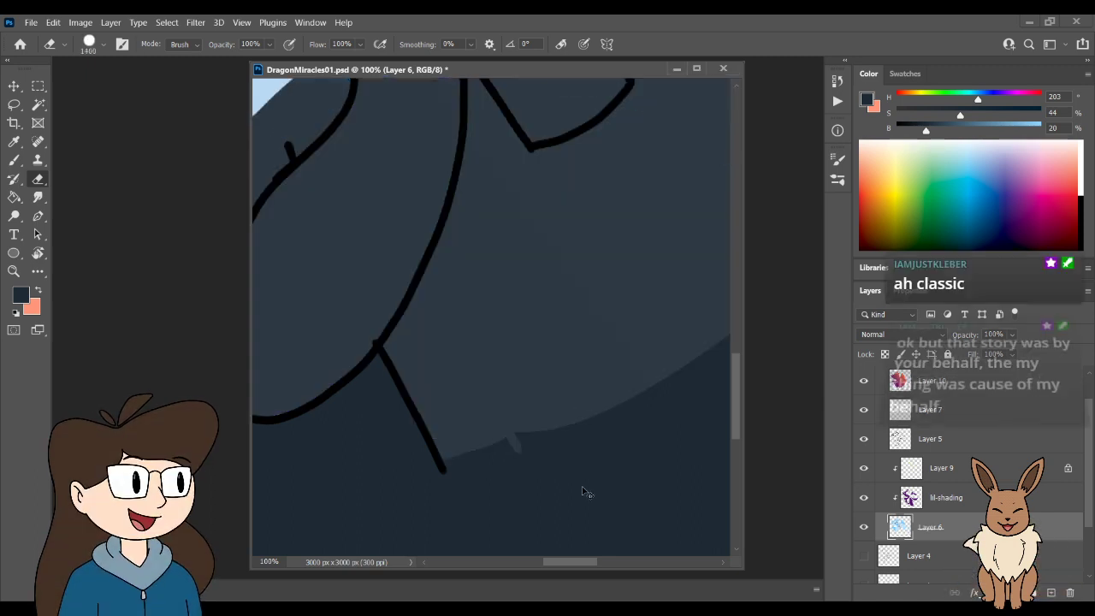
{"action": "key", "text": "ctrl+z"}
- Try erasing around the lower edge of the dragon's torso on Layer 6 with a 500 px eraser
{"action": "key", "text": "ctrl+minus"}
{"action": "key", "text": "ctrl+minus"}
{"action": "key", "text": "ctrl+minus"}
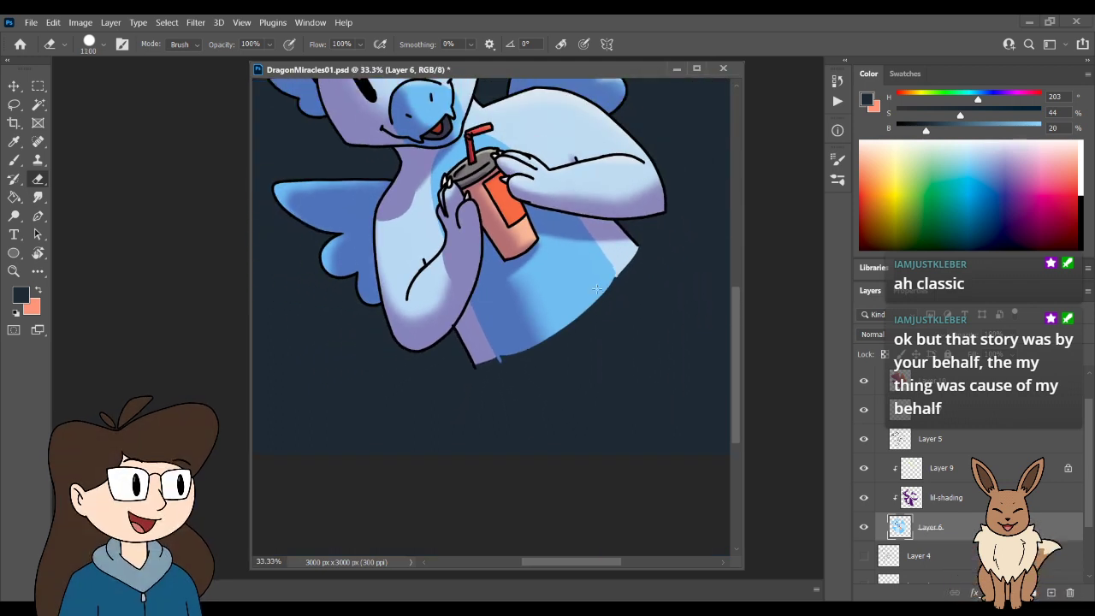
{"action": "key", "text": "bracketleft"}
{"action": "key", "text": "bracketleft"}
{"action": "key", "text": "bracketleft"}
{"action": "key", "text": "bracketleft"}
{"action": "key", "text": "bracketleft"}
{"action": "key", "text": "bracketleft"}
{"action": "left_click", "coordinate": [548, 337]}
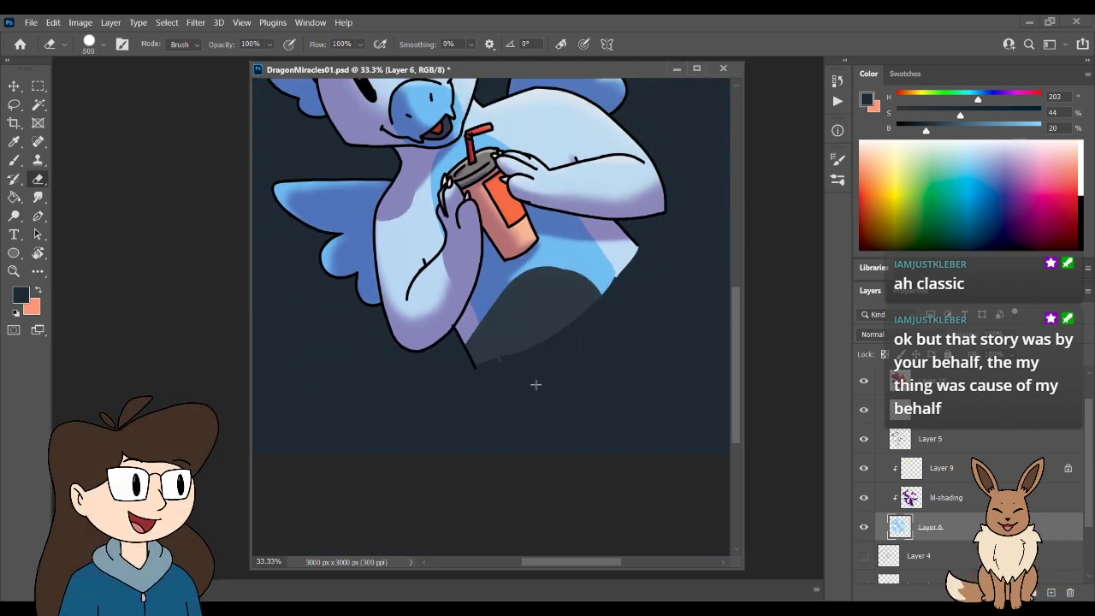
{"action": "key", "text": "ctrl+z"}
- Try erasing the lower torso area on Layer 6 with a 100 px eraser
{"action": "key", "text": "bracketleft"}
{"action": "key", "text": "bracketleft"}
{"action": "key", "text": "bracketleft"}
{"action": "key", "text": "bracketleft"}
{"action": "key", "text": "bracketleft"}
{"action": "key", "text": "bracketleft"}
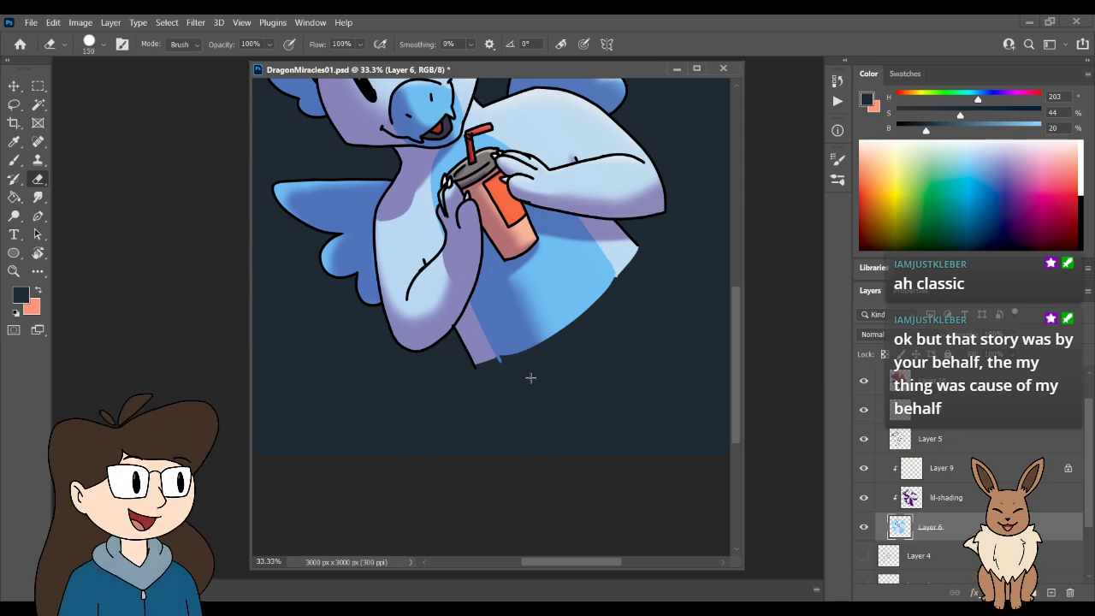
{"action": "key", "text": "bracketleft"}
{"action": "key", "text": "bracketleft"}
{"action": "mouse_move", "coordinate": [484, 363]}
{"action": "left_mouse_down"}
{"action": "mouse_move", "coordinate": [547, 295]}
{"action": "mouse_move", "coordinate": [525, 354]}
{"action": "left_mouse_up"}
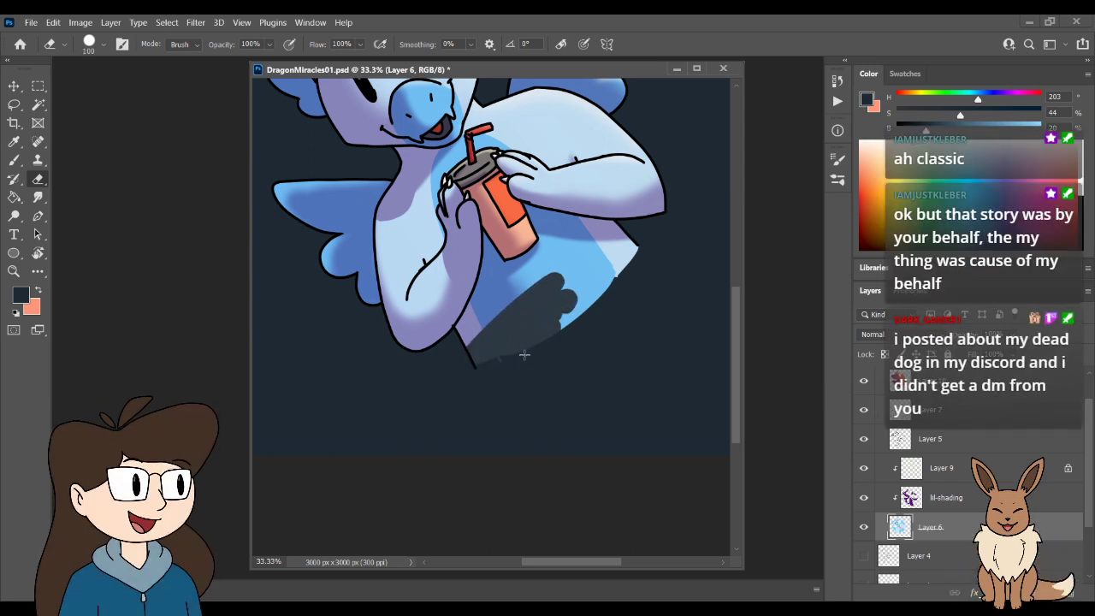
{"action": "key", "text": "ctrl+z"}
- Save the document and erase the stray blue mark under the torso on Layer 6 with the eraser reduced to 45 px
{"action": "key", "text": "ctrl+s"}
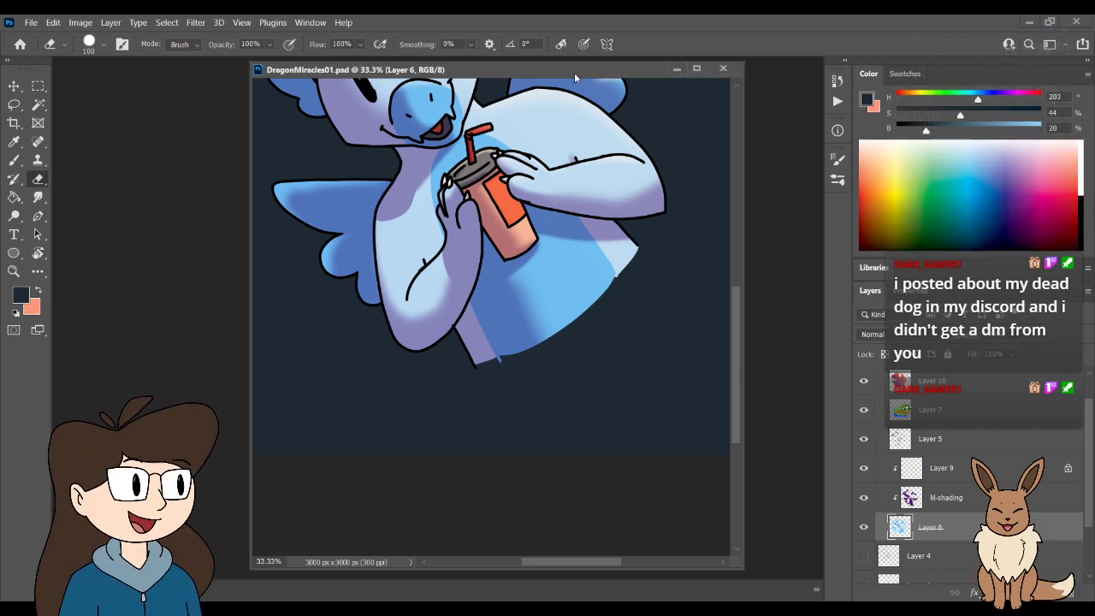
{"action": "key", "text": "ctrl+plus"}
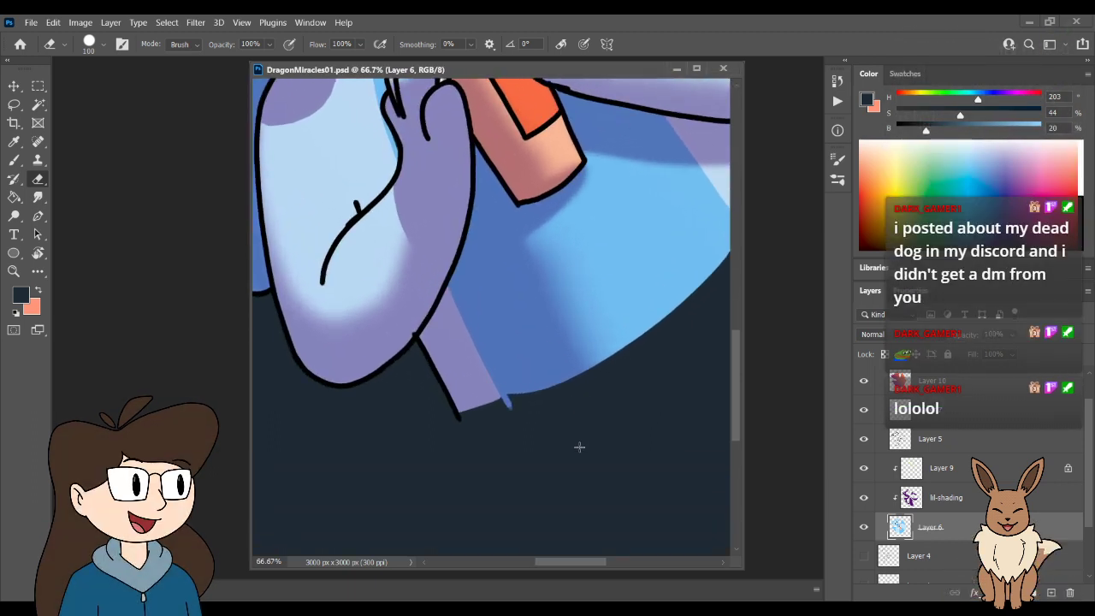
{"action": "left_click_drag", "start_coordinate": [579, 440], "coordinate": [599, 374]}
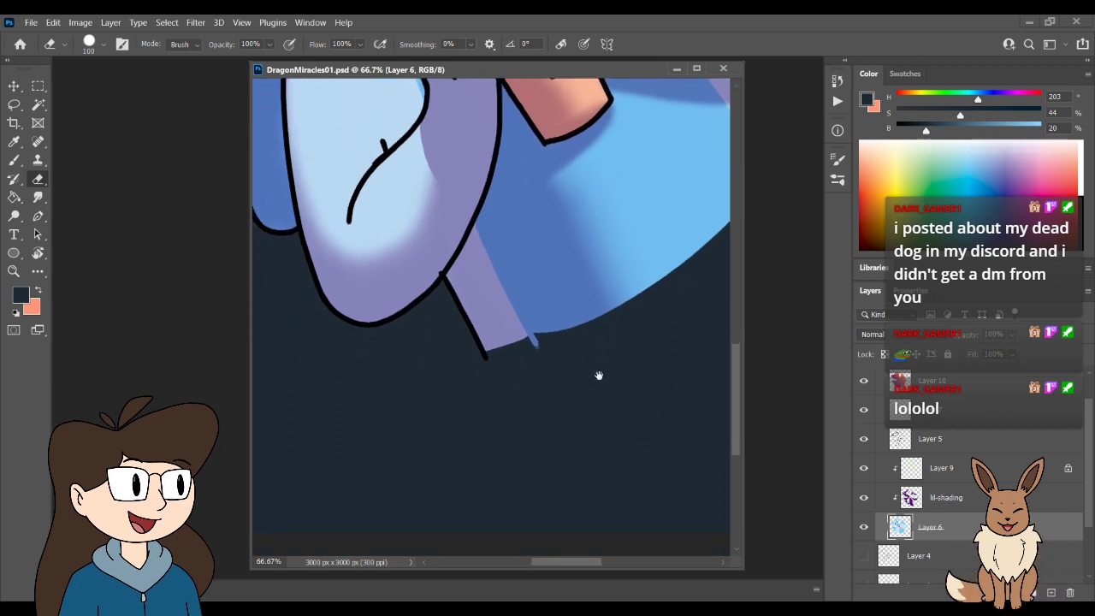
{"action": "key", "text": "bracketleft"}
{"action": "key", "text": "bracketleft"}
{"action": "key", "text": "bracketleft"}
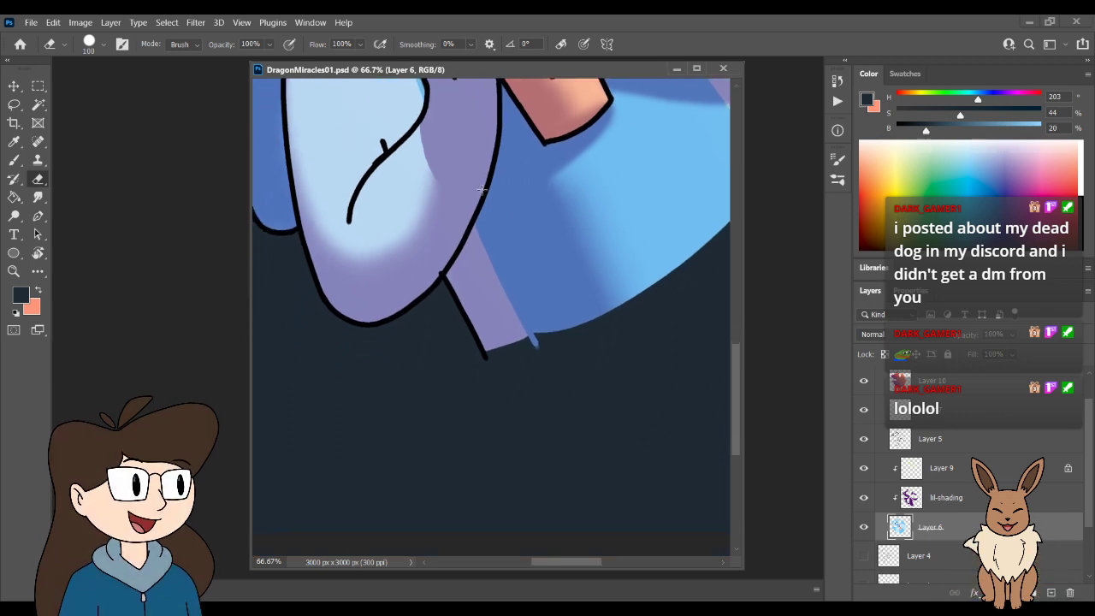
{"action": "key", "text": "bracketleft"}
{"action": "key", "text": "bracketleft"}
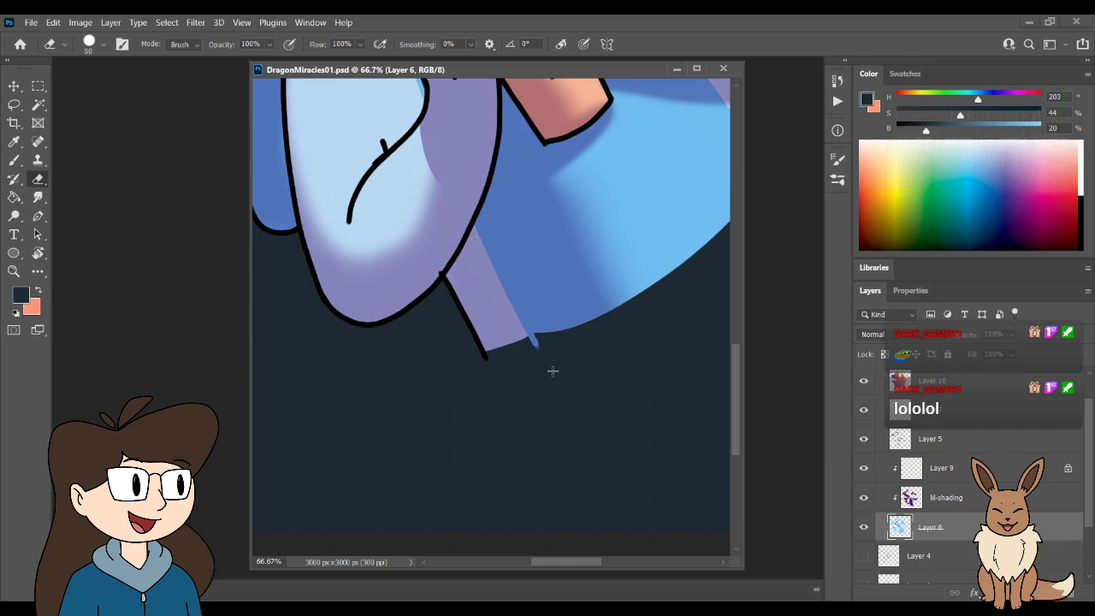
{"action": "left_click_drag", "start_coordinate": [538, 353], "coordinate": [533, 342]}
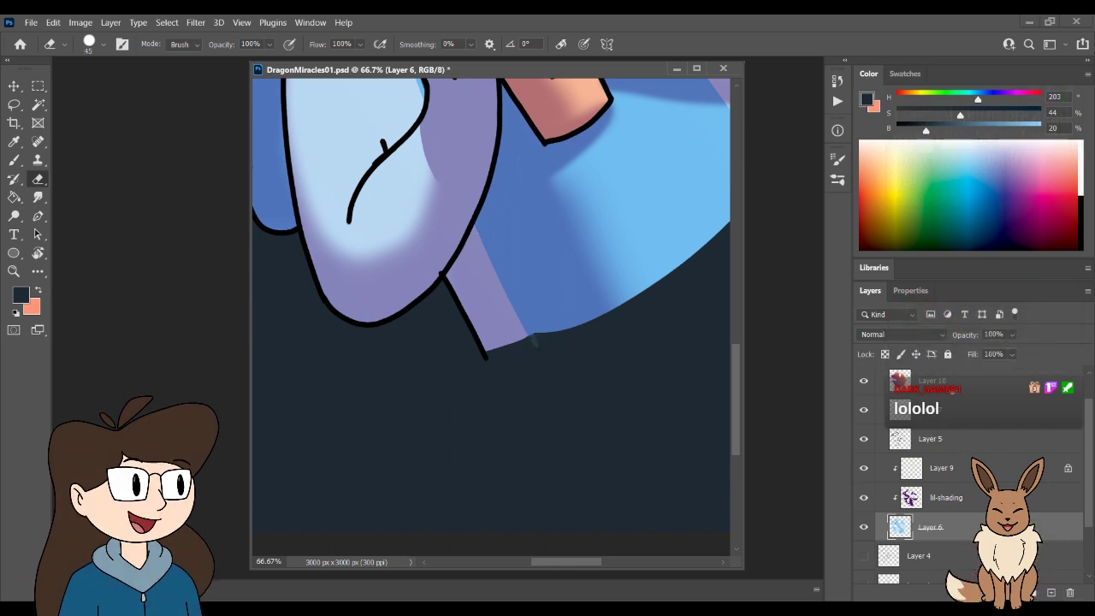
- Check the artwork layers inside Group 2, leave the group expanded, and inspect the whole dragon against the backdrop
{"action": "left_click", "coordinate": [694, 382], "text": "ctrl"}
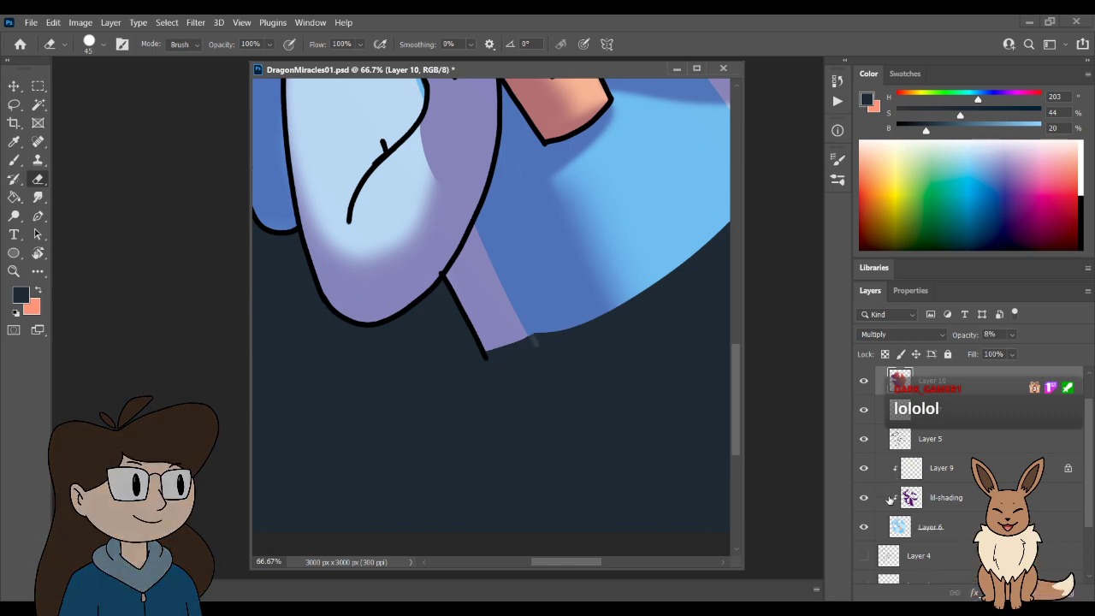
{"action": "left_click_drag", "start_coordinate": [601, 322], "coordinate": [463, 466]}
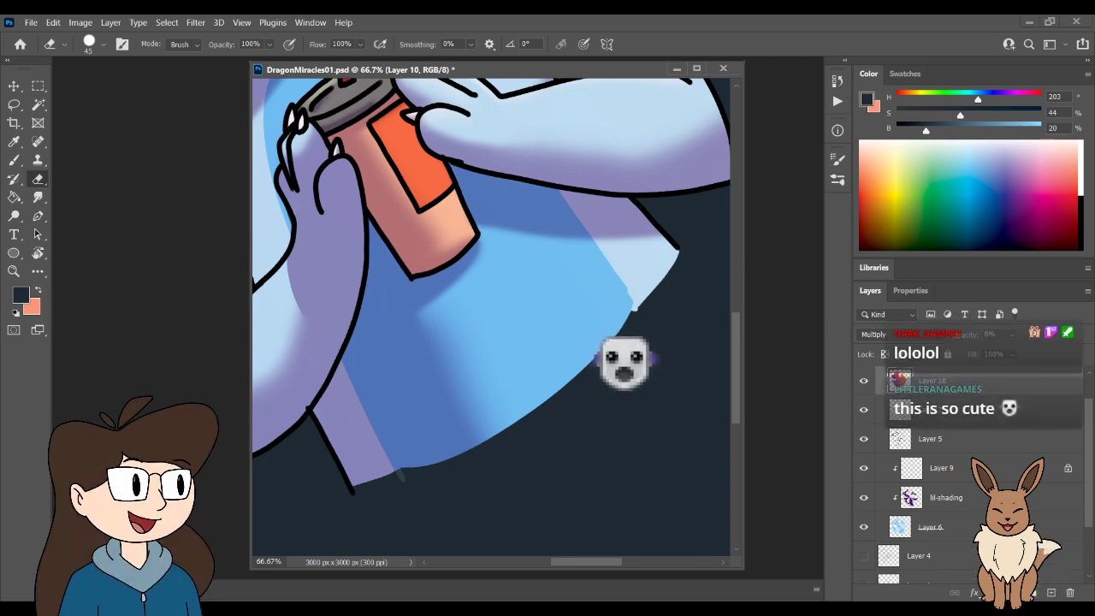
{"action": "key", "text": "ctrl+g"}
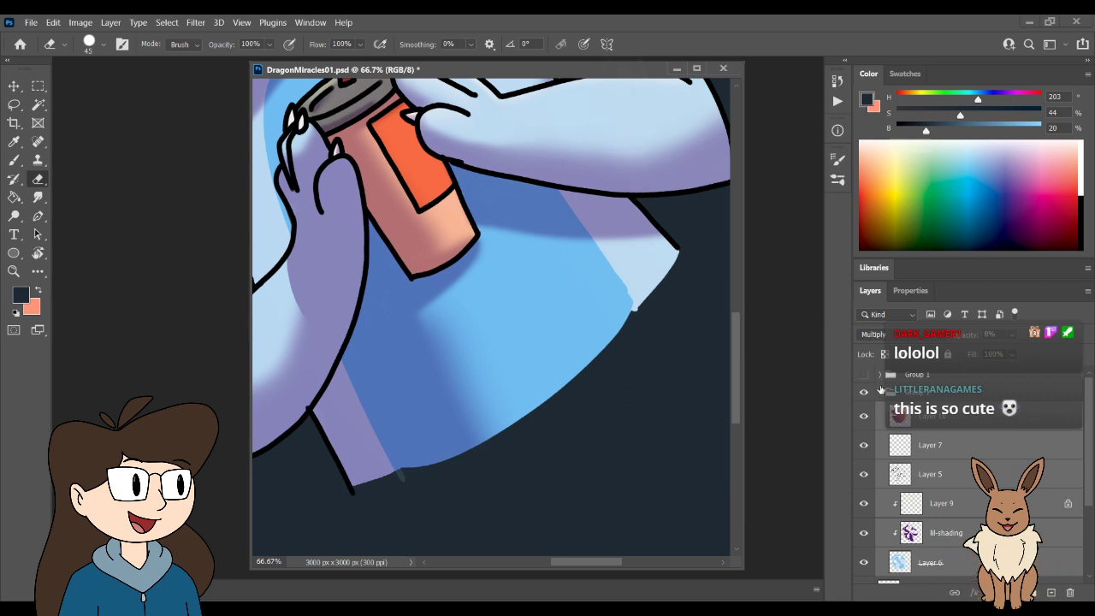
{"action": "left_click", "coordinate": [881, 392]}
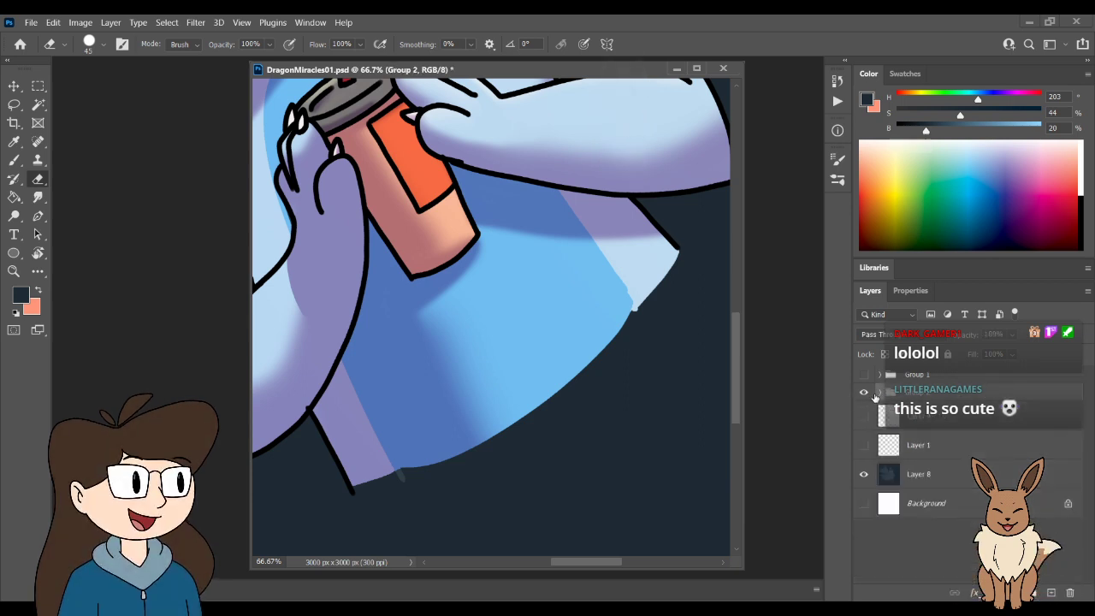
{"action": "left_click", "coordinate": [881, 393]}
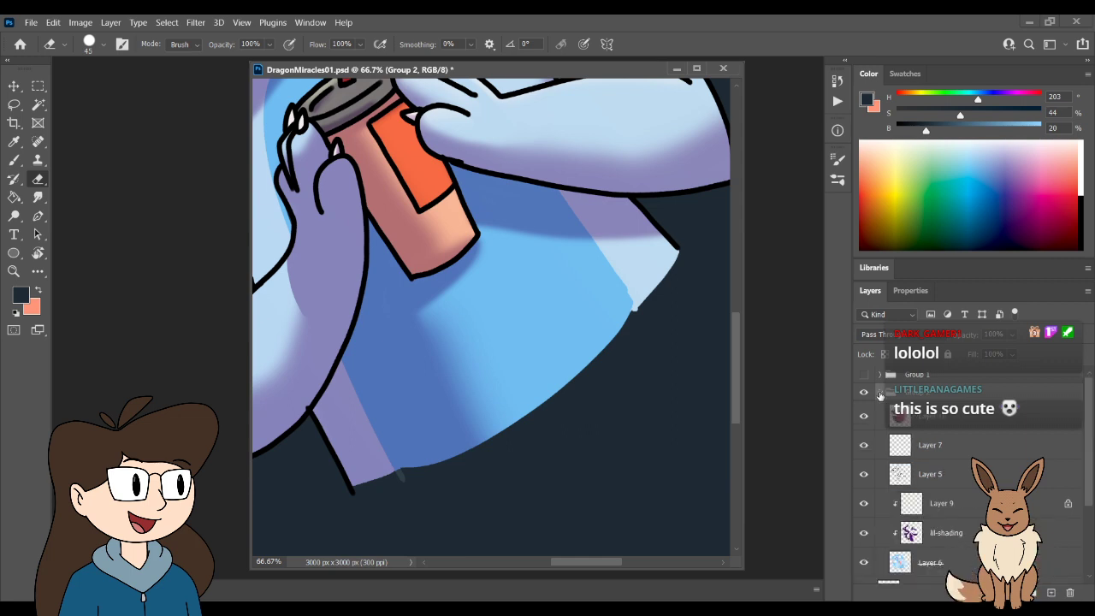
{"action": "scroll", "coordinate": [478, 285], "scroll_direction": "down", "scroll_amount": 3}
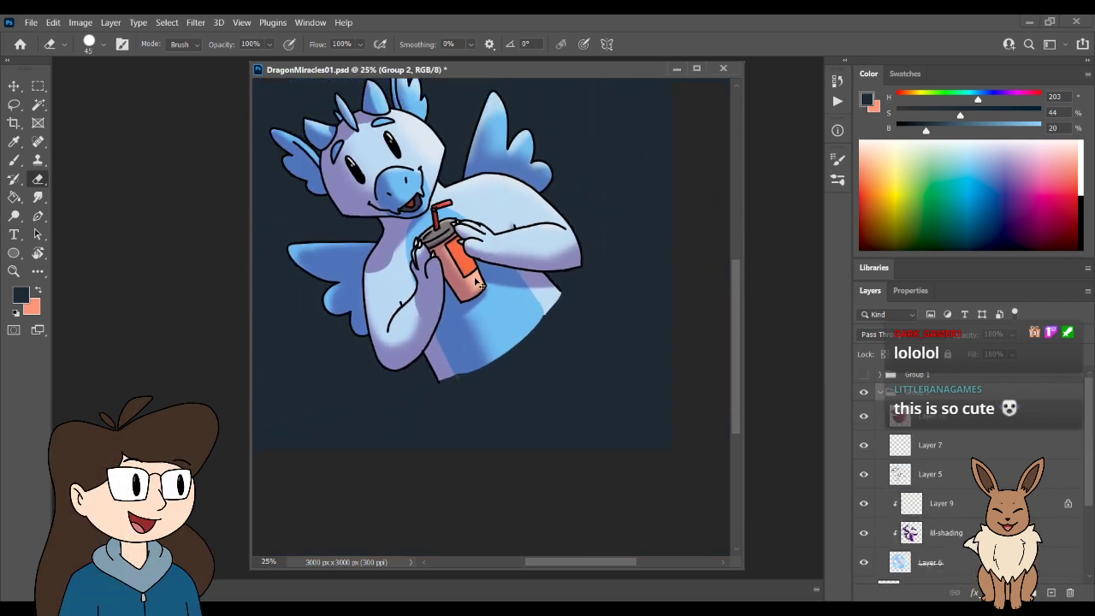
{"action": "left_click_drag", "start_coordinate": [556, 206], "coordinate": [655, 342]}
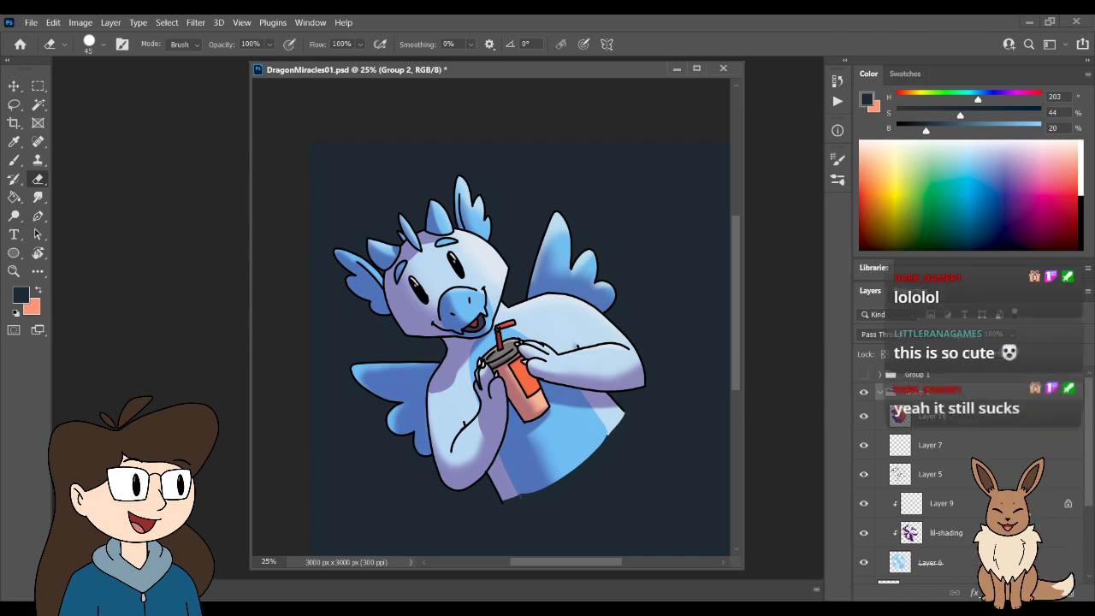
- Select the line art on Layer 5 and lock its transparent pixels for recolouring
{"action": "left_click", "coordinate": [937, 480]}
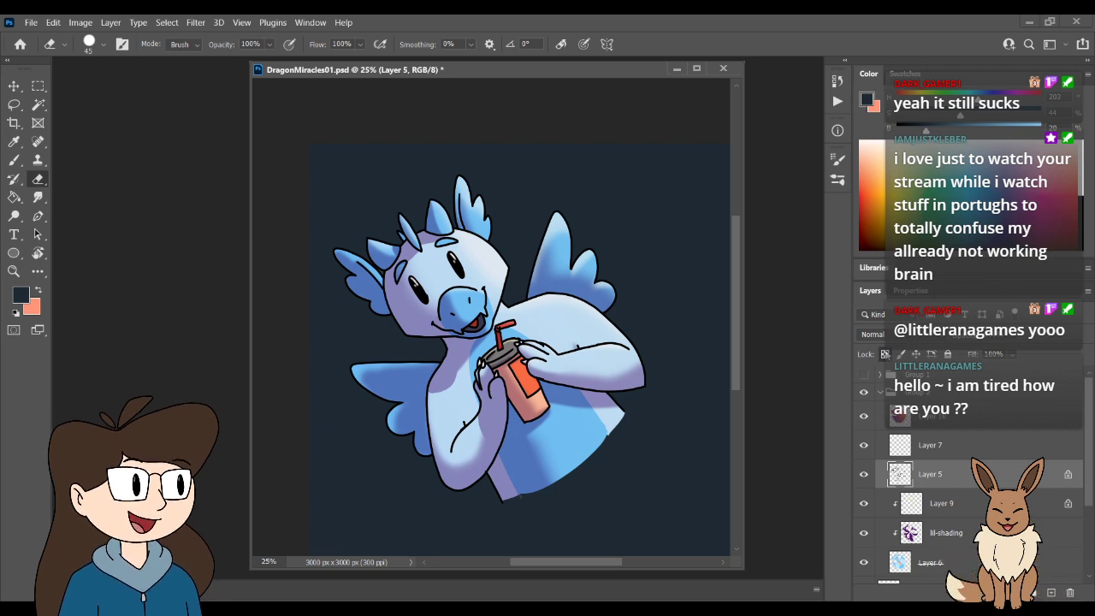
{"action": "scroll", "coordinate": [445, 355], "scroll_direction": "down", "scroll_amount": 1}
{"action": "scroll", "coordinate": [444, 355], "scroll_direction": "up", "scroll_amount": 2}
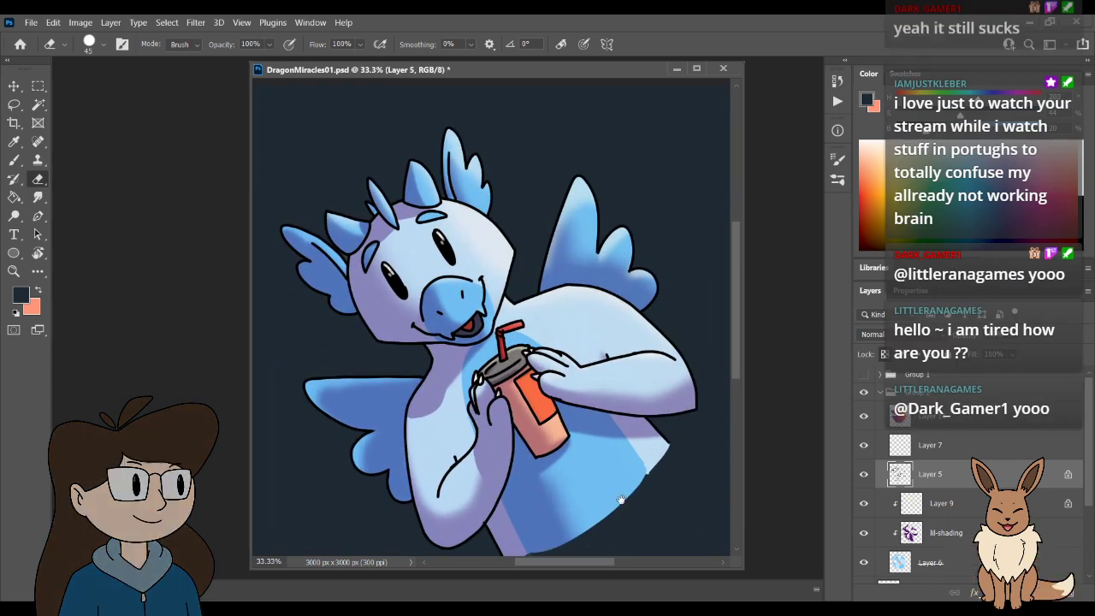
{"action": "left_click_drag", "start_coordinate": [620, 499], "coordinate": [617, 415]}
{"action": "scroll", "coordinate": [617, 415], "scroll_direction": "up", "scroll_amount": 3}
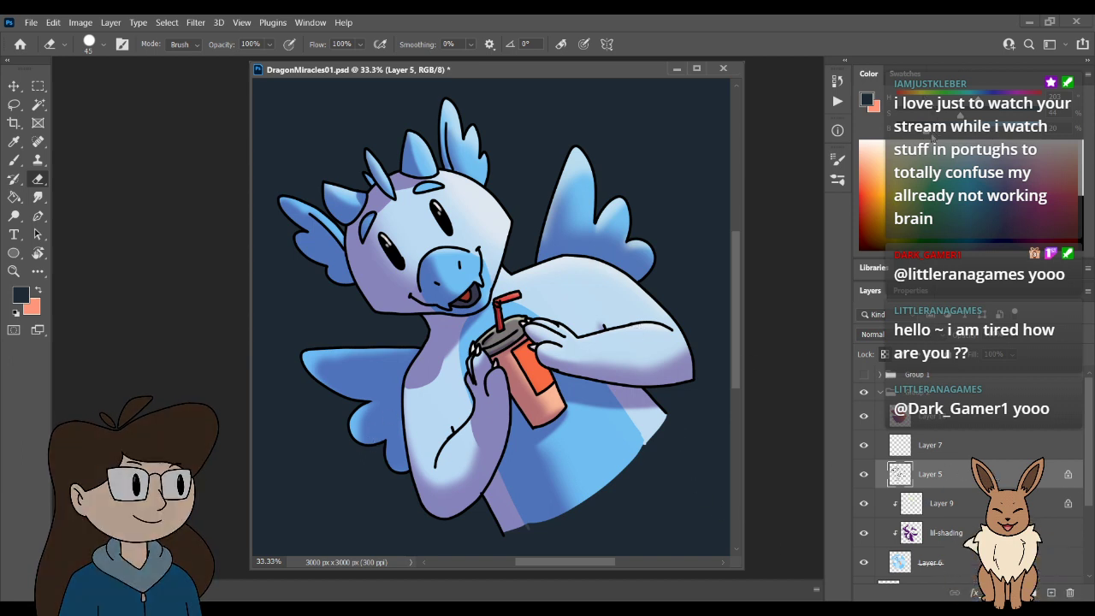
- Sample the light blue of the dragon's shoulder and darken it to hue 205, saturation 68, brightness 38 for the Brush
{"action": "key", "text": "i"}
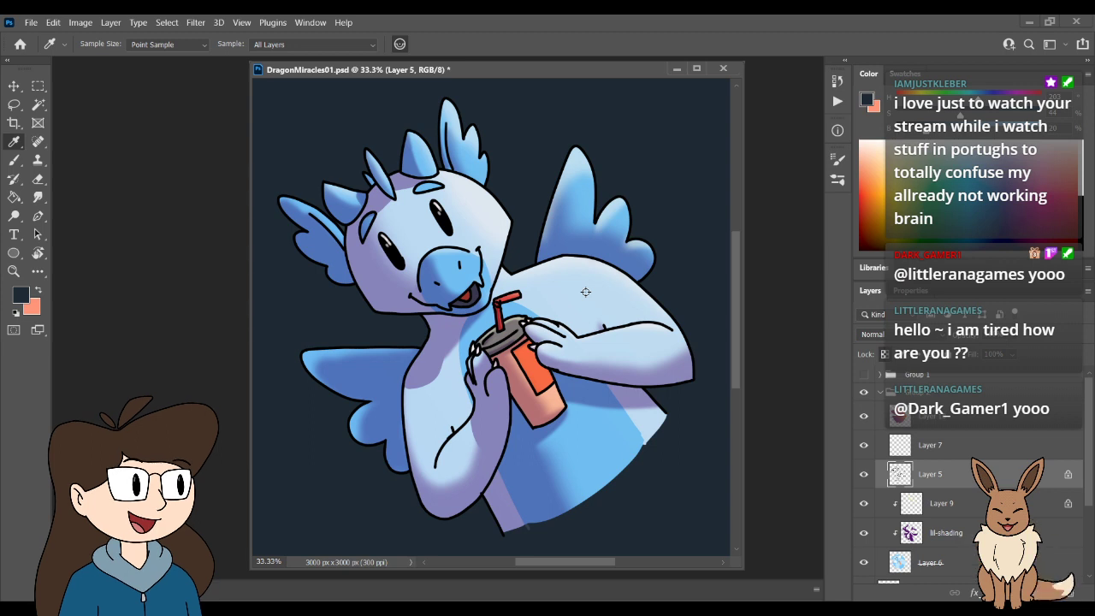
{"action": "left_click", "coordinate": [582, 304]}
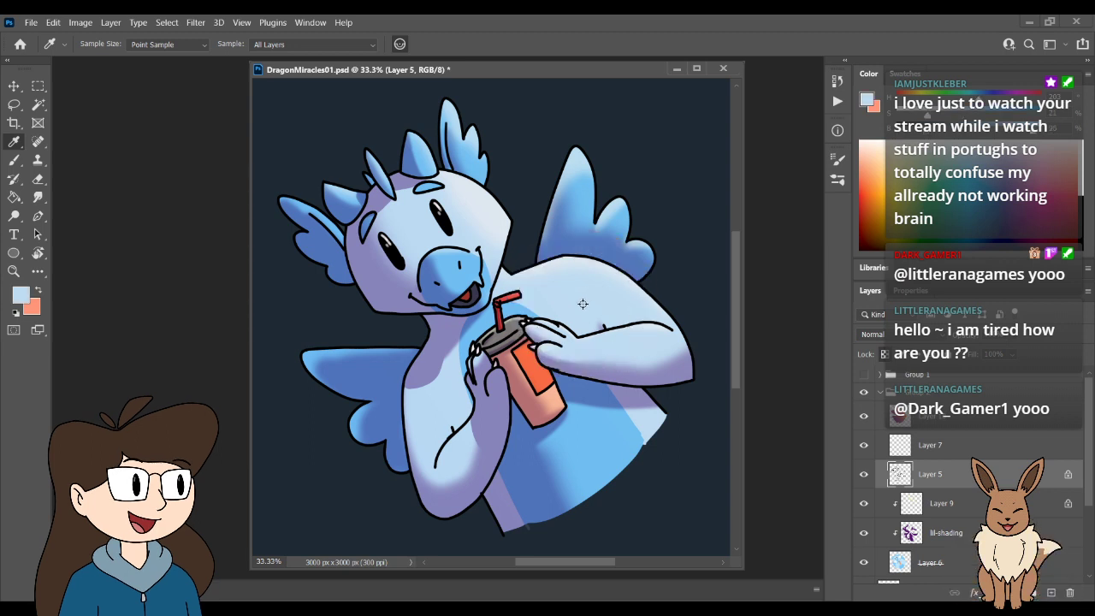
{"action": "key", "text": "b"}
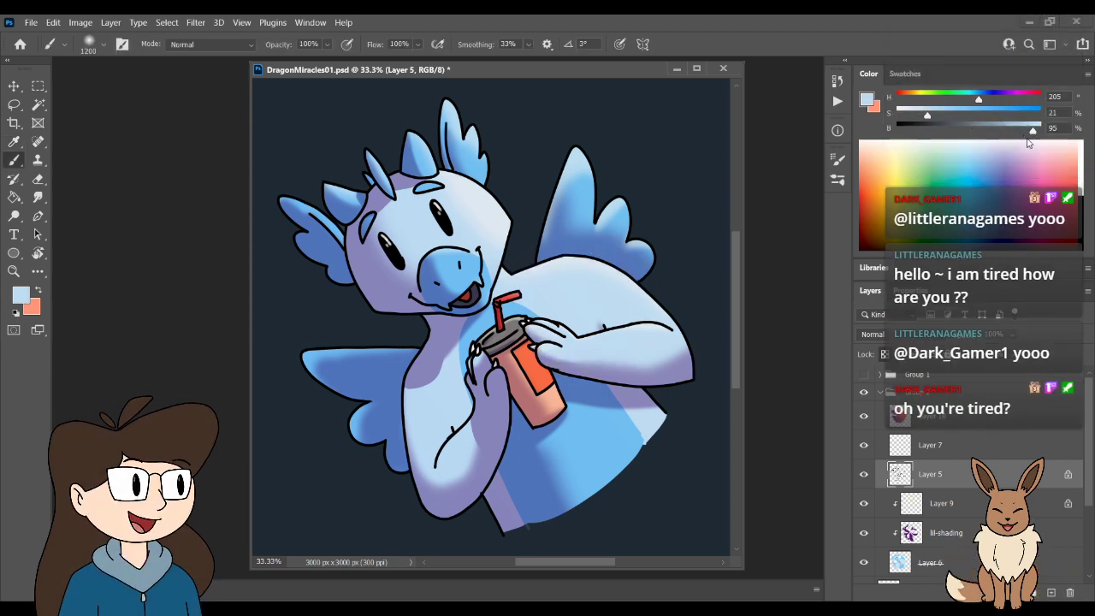
{"action": "left_click_drag", "start_coordinate": [1031, 129], "coordinate": [1008, 112]}
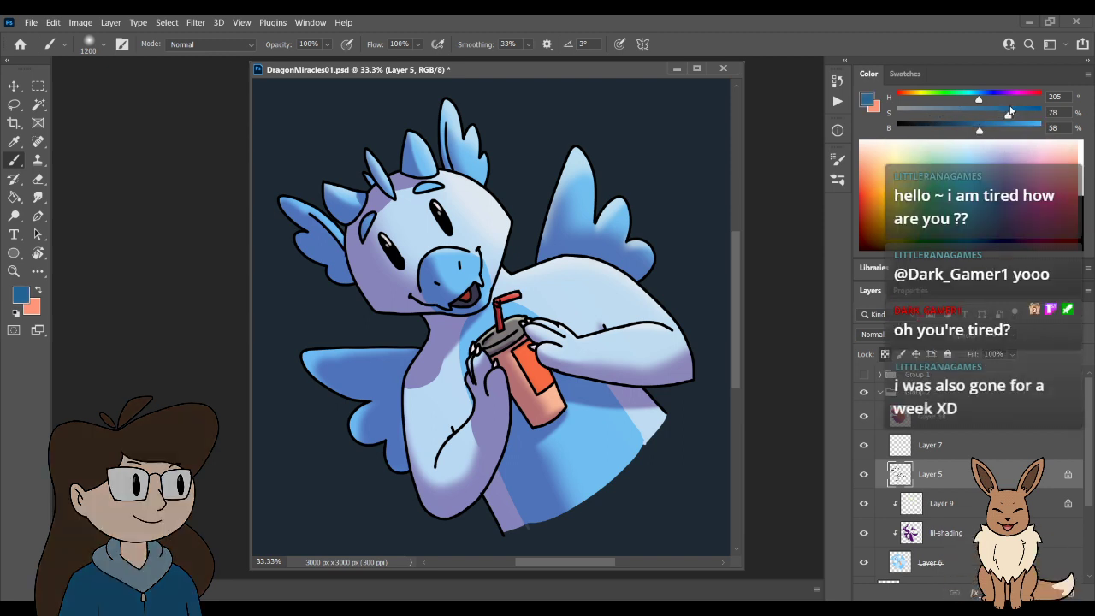
{"action": "left_click_drag", "start_coordinate": [1003, 114], "coordinate": [952, 131]}
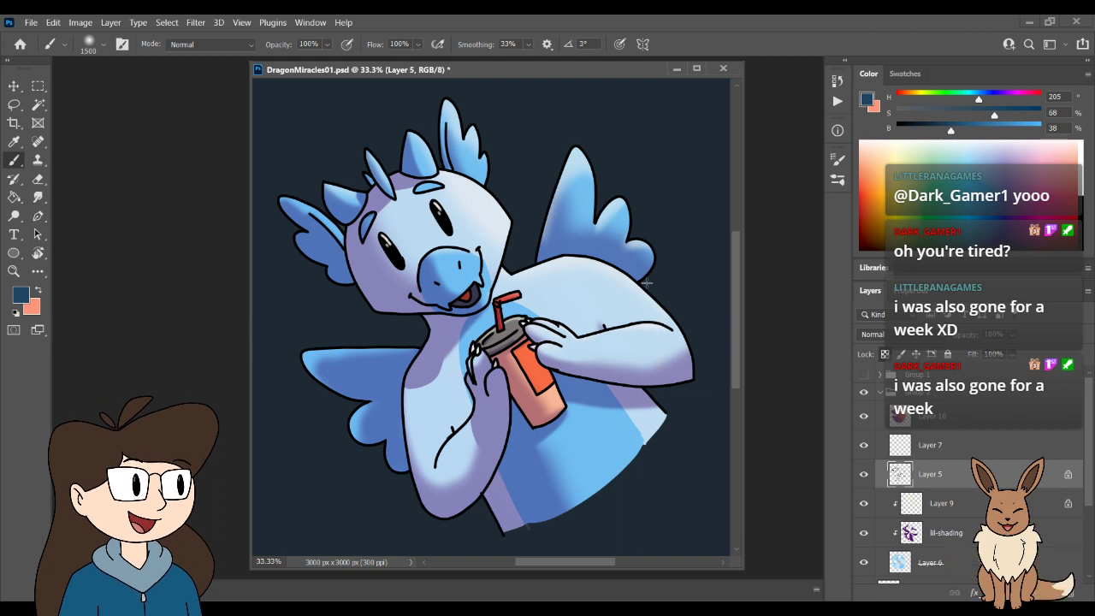
- Paint over Layer 5's line art with a 2500 px soft brush, using dark blue at hue 205, saturation 68, brightness 22
{"action": "key", "text": "bracketright"}
{"action": "key", "text": "bracketright"}
{"action": "key", "text": "bracketright"}
{"action": "key", "text": "bracketright"}
{"action": "key", "text": "bracketright"}
{"action": "key", "text": "bracketright"}
{"action": "key", "text": "bracketright"}
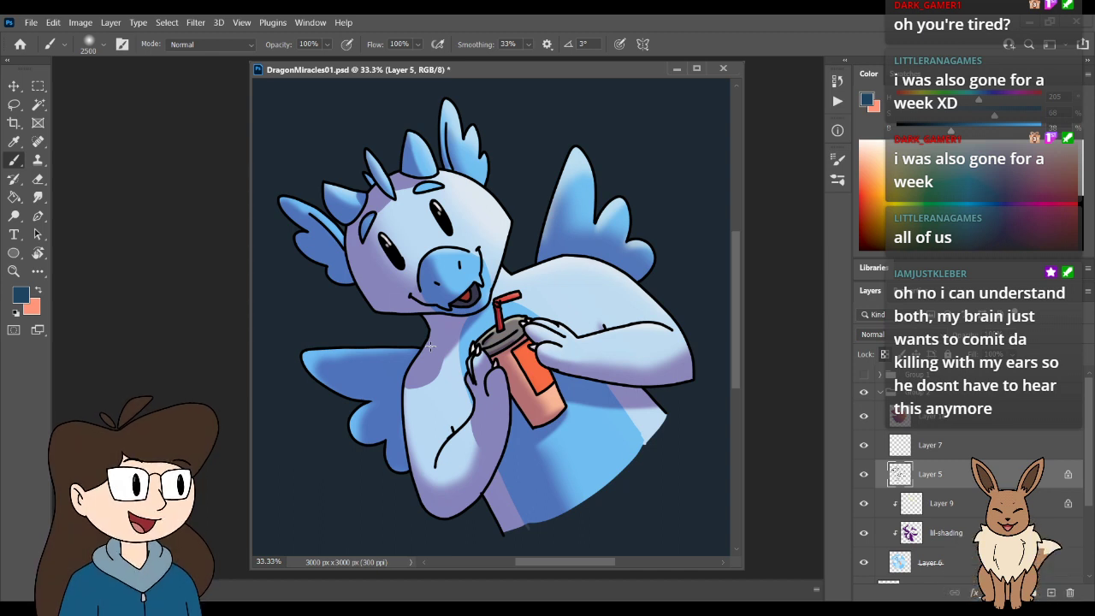
{"action": "left_click_drag", "start_coordinate": [650, 368], "coordinate": [595, 183]}
{"action": "mouse_move", "coordinate": [428, 514]}
{"action": "left_mouse_down"}
{"action": "mouse_move", "coordinate": [359, 282]}
{"action": "mouse_move", "coordinate": [384, 195]}
{"action": "left_mouse_up"}
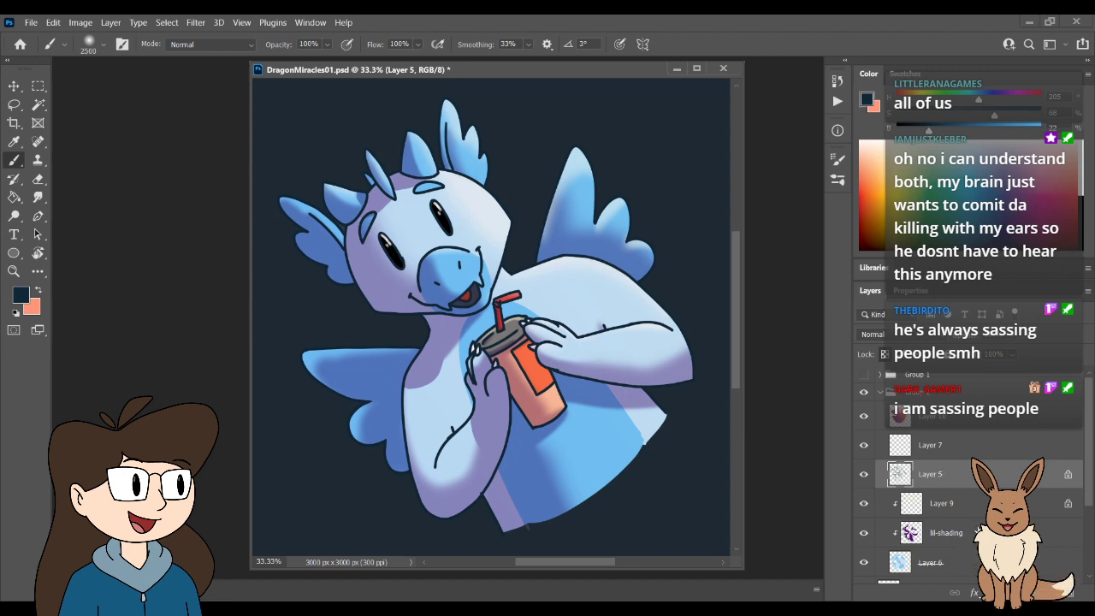
- Check what Layer 7, Layer 5 and Layer 6 contribute to the dragon by toggling their visibility, leaving all three visible
{"action": "scroll", "coordinate": [920, 434], "scroll_direction": "down", "scroll_amount": 2}
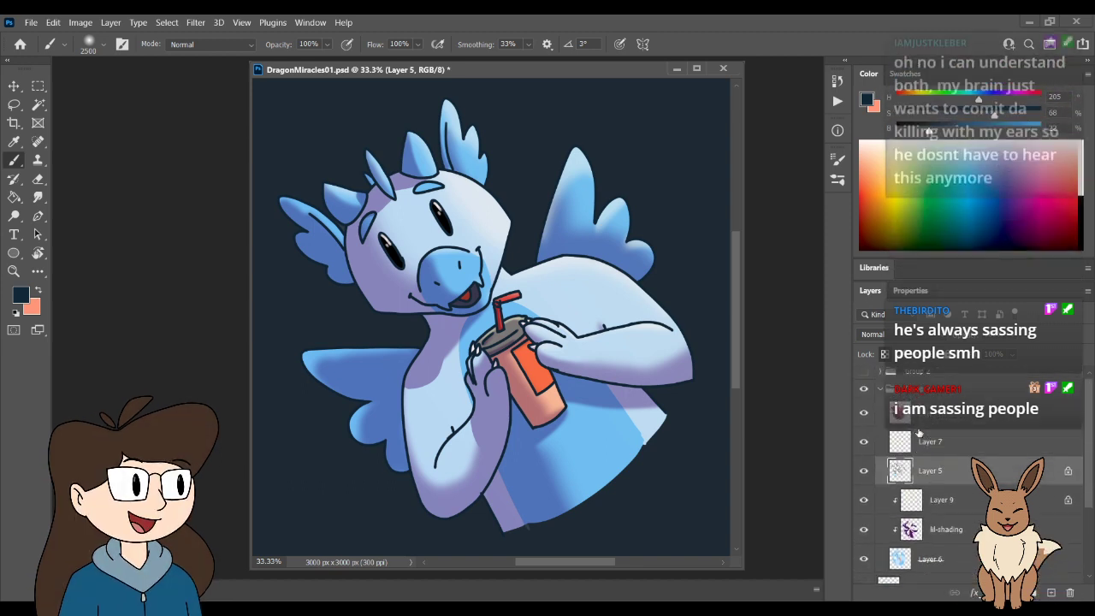
{"action": "scroll", "coordinate": [920, 433], "scroll_direction": "up", "scroll_amount": 1}
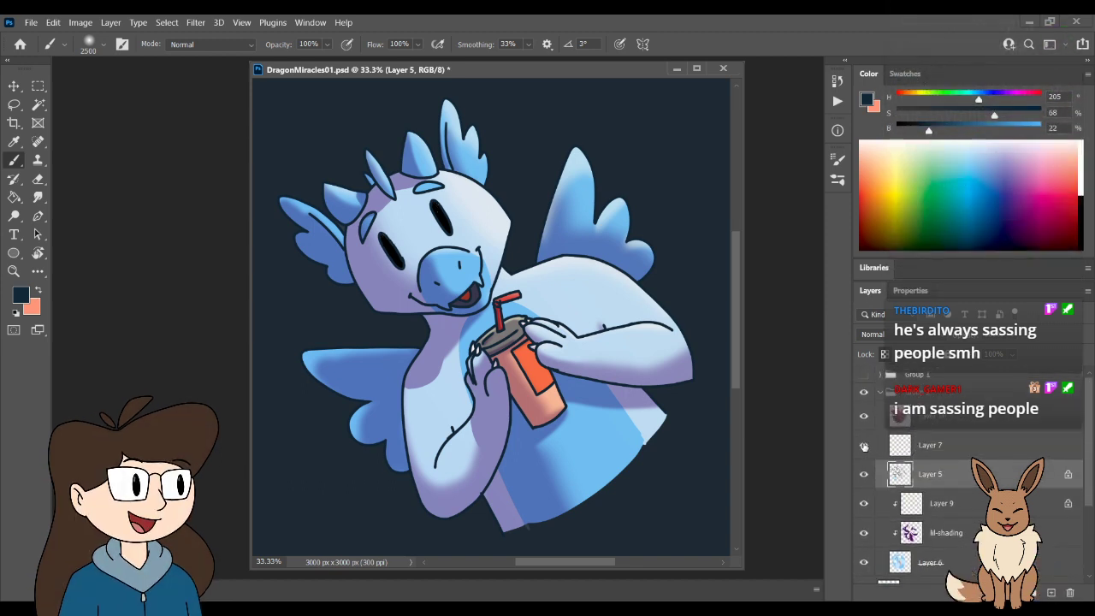
{"action": "left_click", "coordinate": [864, 446]}
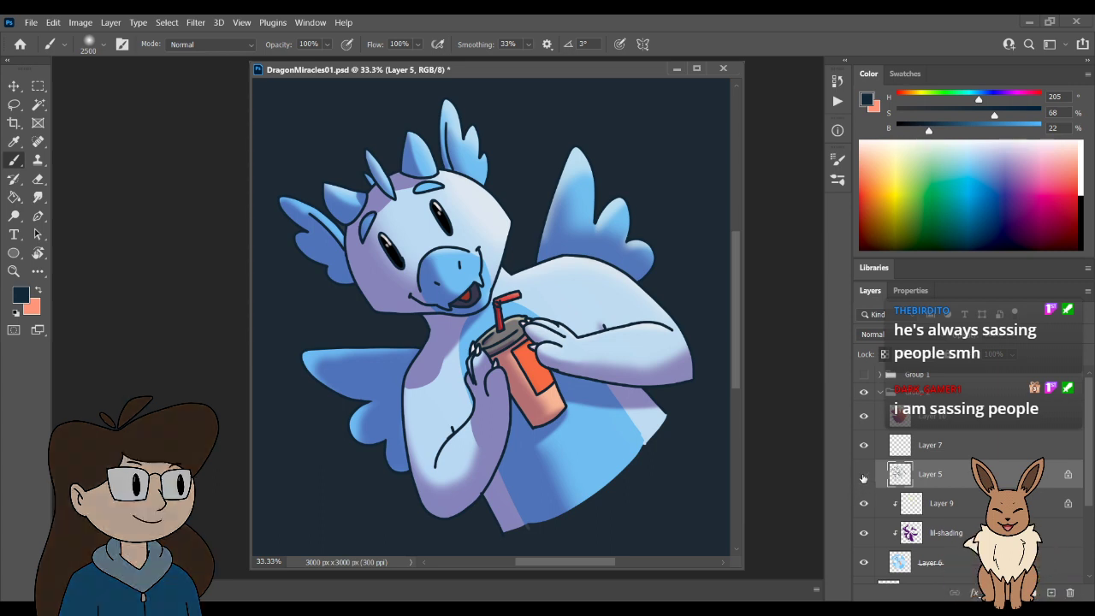
{"action": "left_click", "coordinate": [865, 475]}
{"action": "left_click", "coordinate": [864, 475]}
{"action": "left_click", "coordinate": [865, 475]}
{"action": "left_click", "coordinate": [864, 474]}
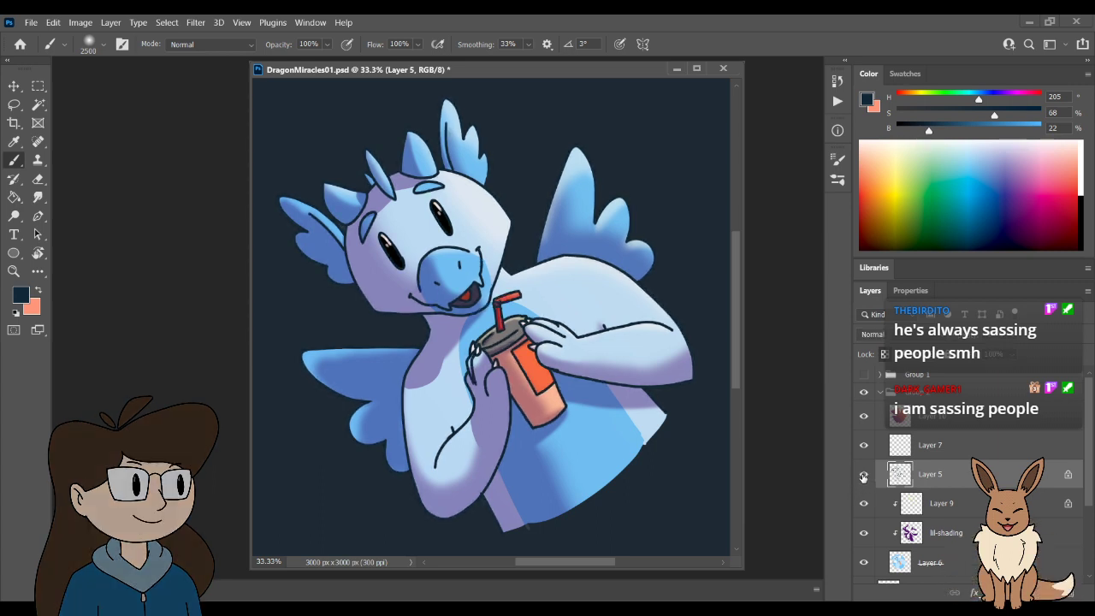
{"action": "left_click", "coordinate": [865, 565]}
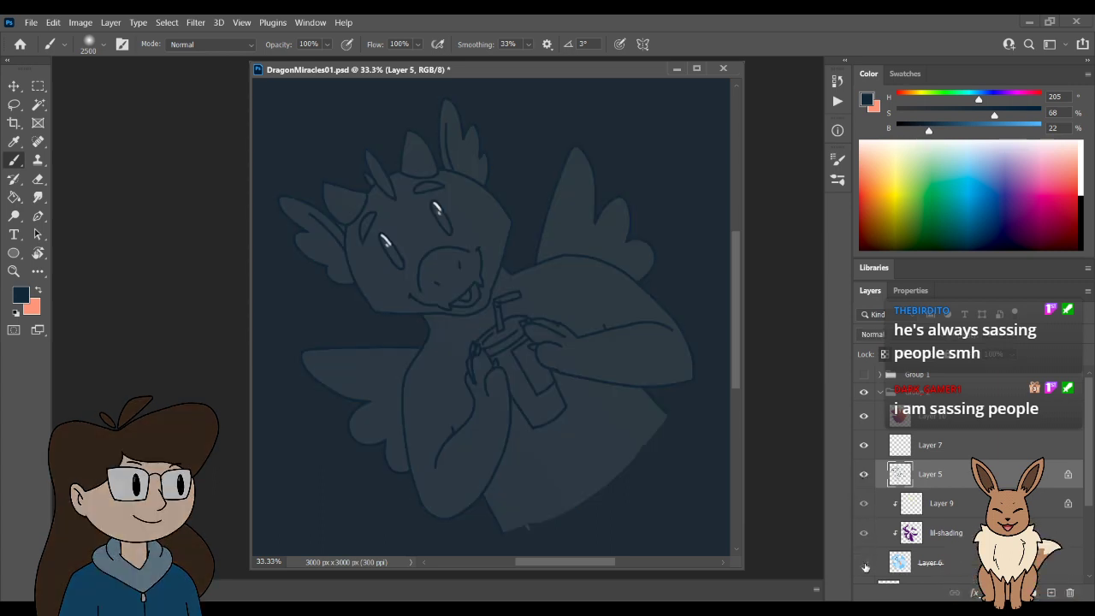
{"action": "left_click", "coordinate": [865, 564]}
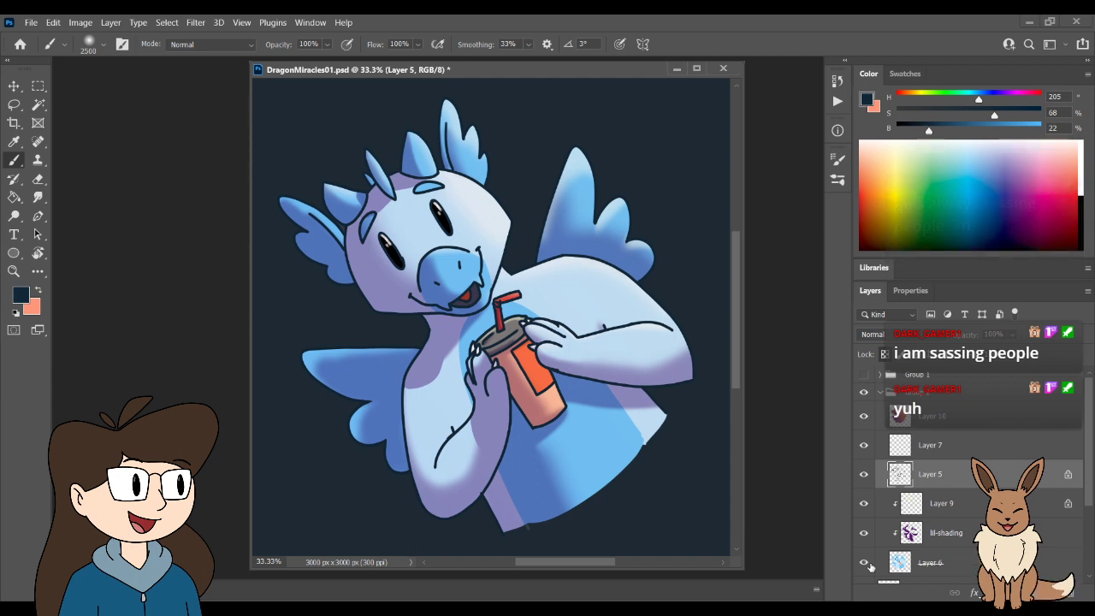
- Save the document and inspect the whole dragon and its face up close
{"action": "key", "text": "ctrl+s"}
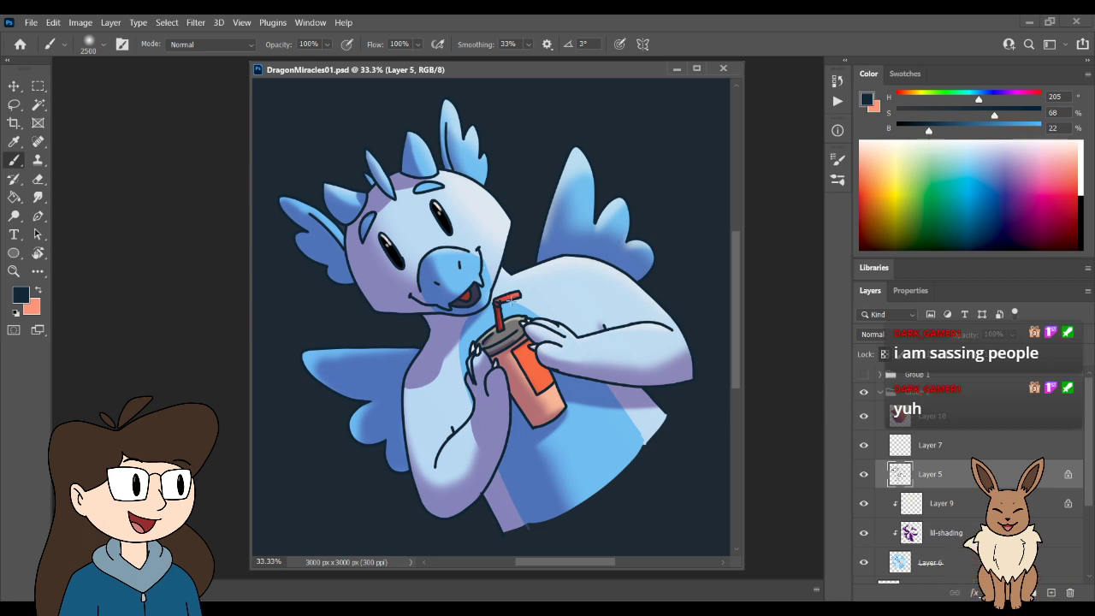
{"action": "left_click_drag", "start_coordinate": [482, 270], "coordinate": [484, 307]}
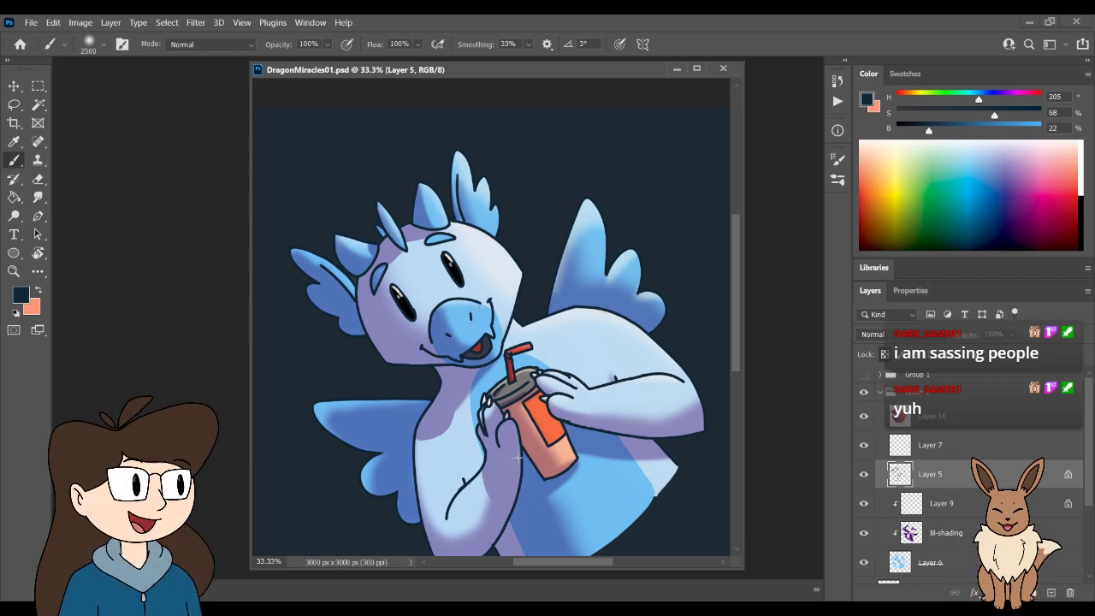
{"action": "left_click_drag", "start_coordinate": [585, 487], "coordinate": [536, 435]}
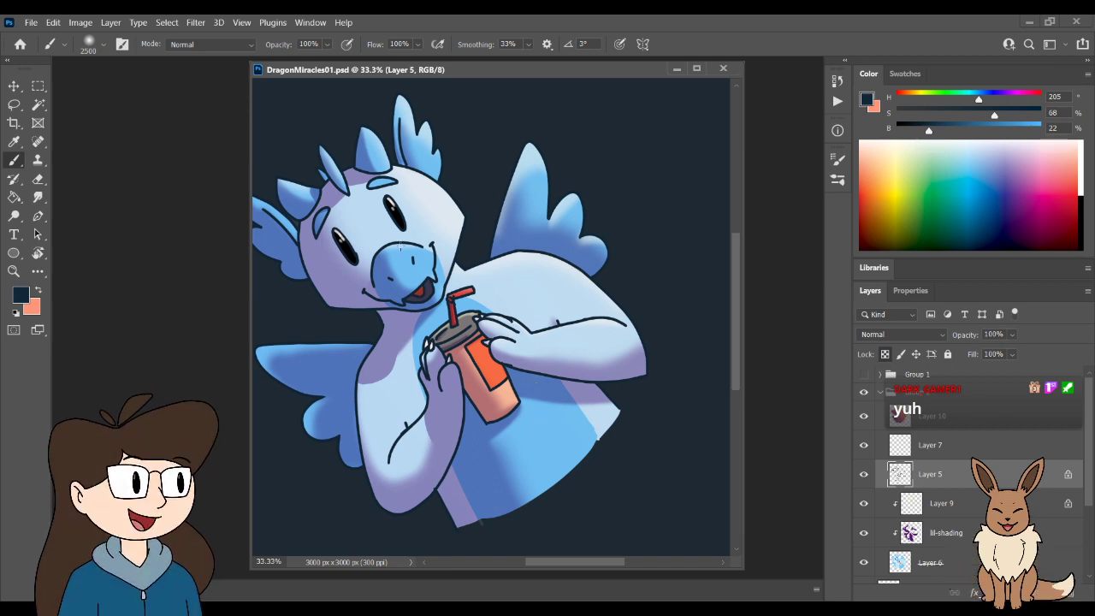
{"action": "left_click_drag", "start_coordinate": [437, 314], "coordinate": [519, 356]}
{"action": "key", "text": "ctrl+plus"}
{"action": "key", "text": "ctrl+plus"}
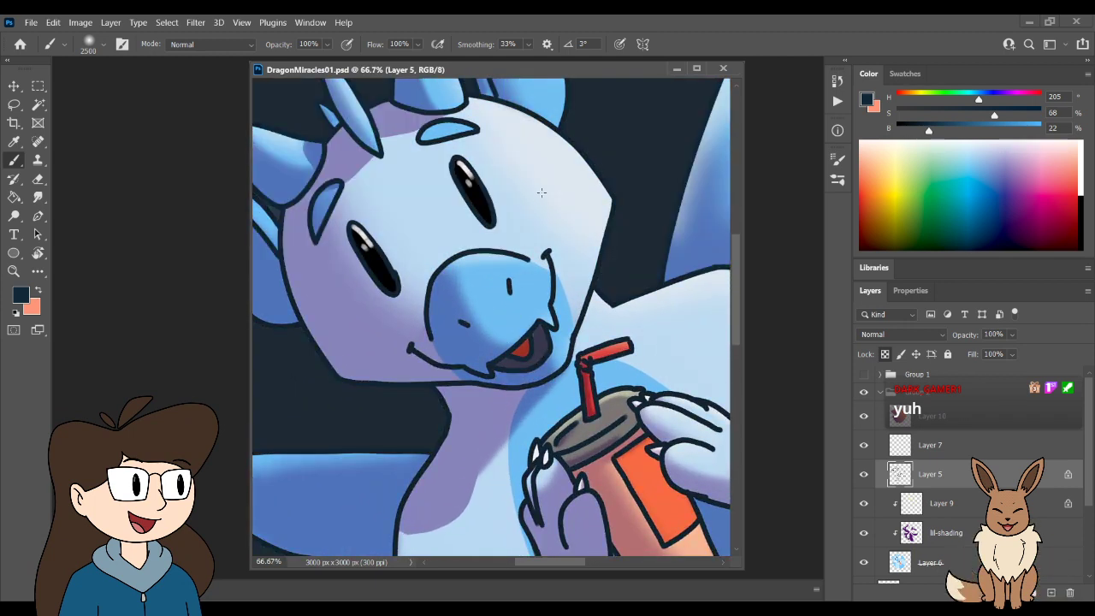
{"action": "left_click_drag", "start_coordinate": [579, 268], "coordinate": [601, 290]}
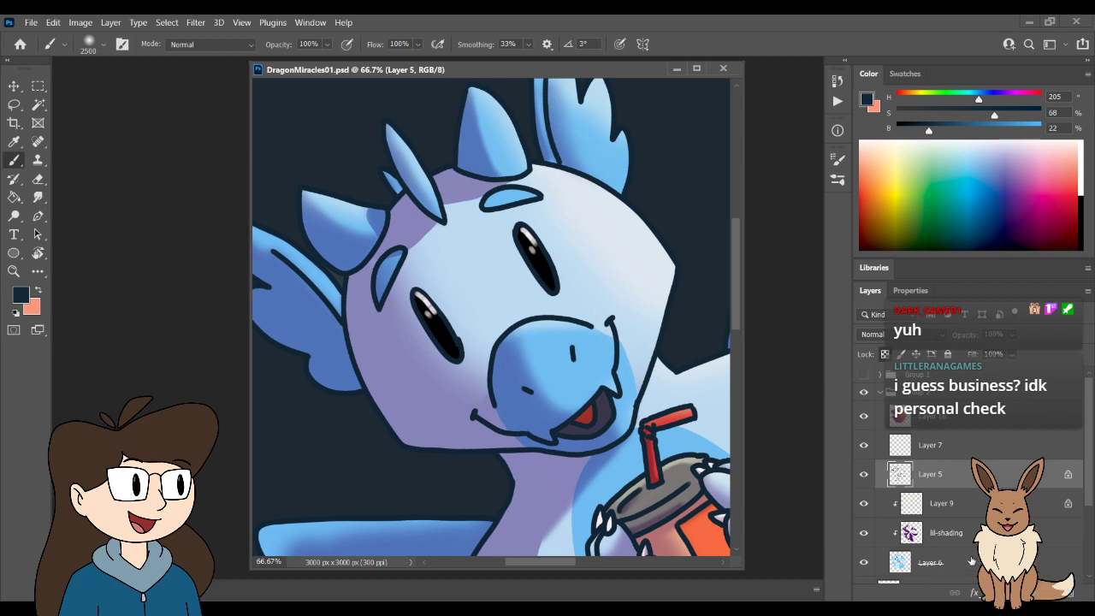
- Select Layer 6, hide the dark Layer 8 backdrop and show the white Background layer
{"action": "left_click", "coordinate": [882, 562]}
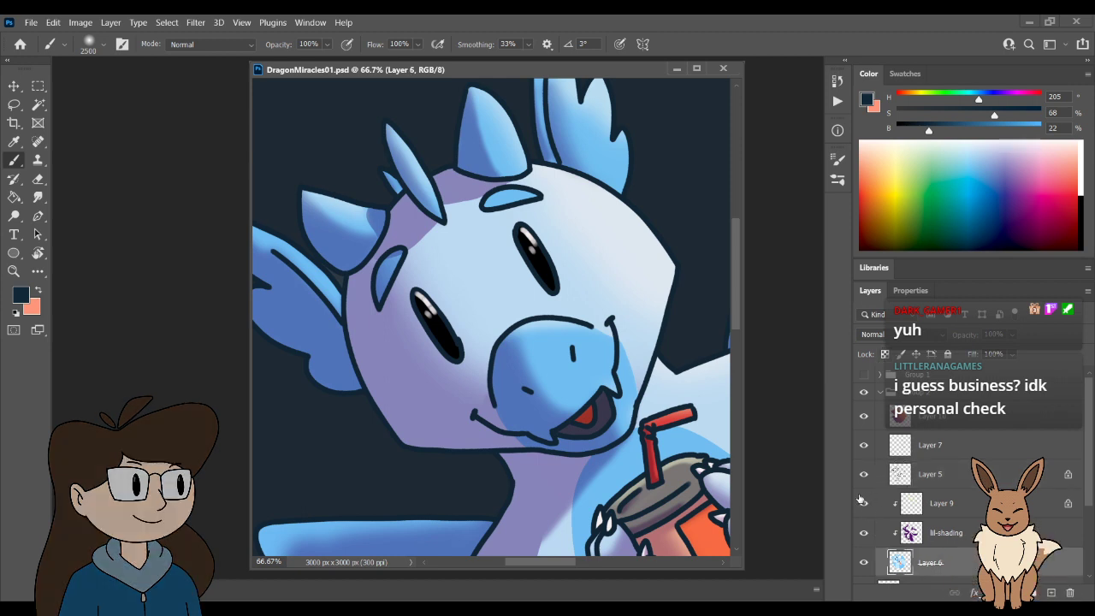
{"action": "scroll", "coordinate": [890, 481], "scroll_direction": "down", "scroll_amount": 3}
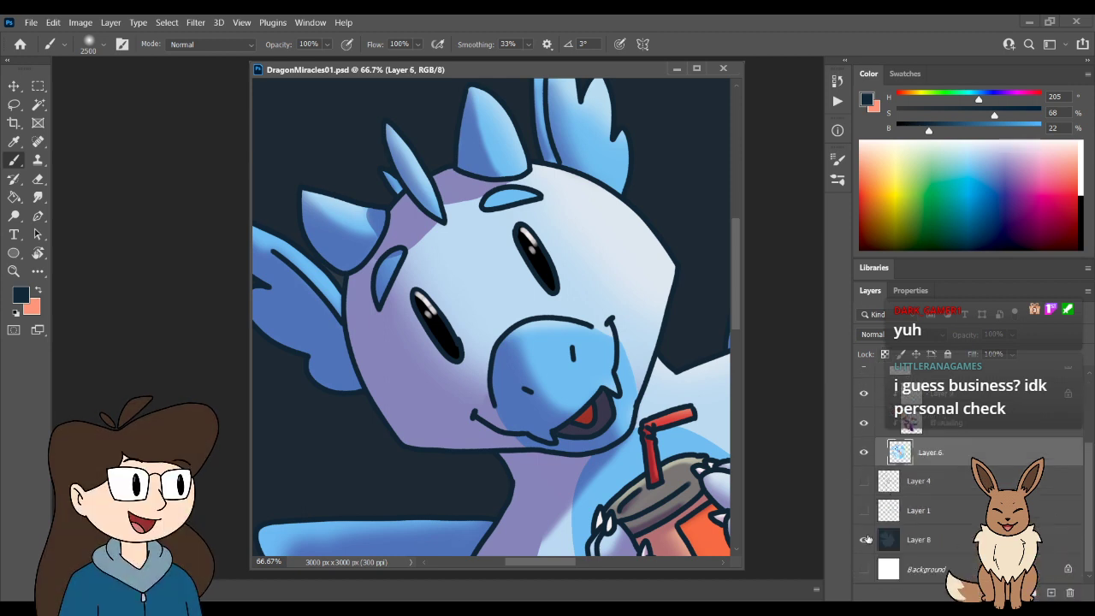
{"action": "left_click", "coordinate": [865, 540]}
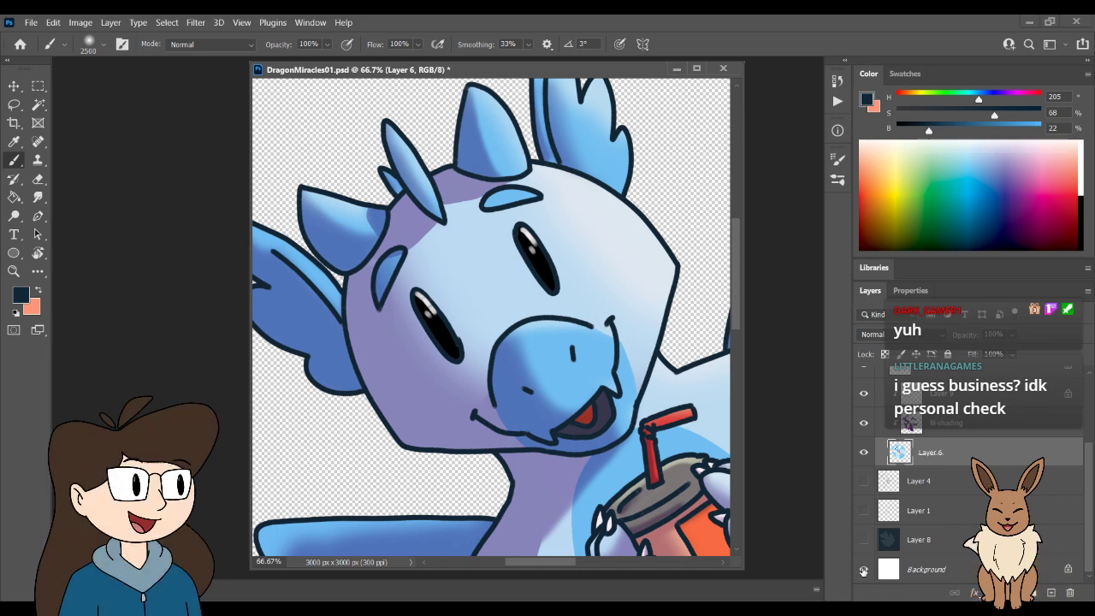
{"action": "left_click", "coordinate": [864, 569]}
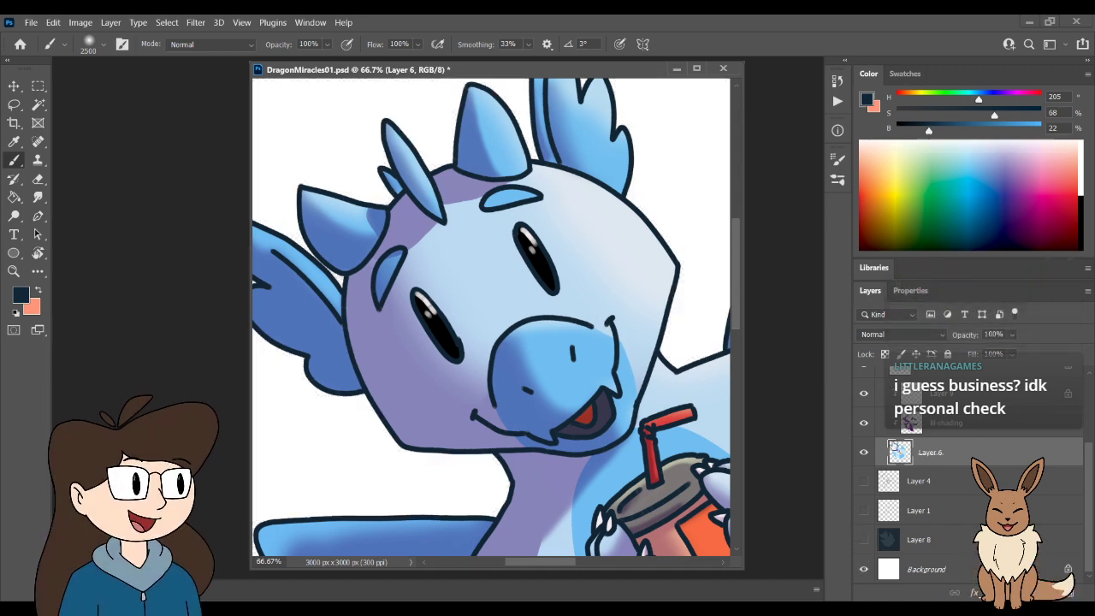
- Hide the eye highlights on Layer 7 and select the black fills of both eyes on Layer 6 with the Magic Wand
{"action": "scroll", "coordinate": [880, 456], "scroll_direction": "up", "scroll_amount": 2}
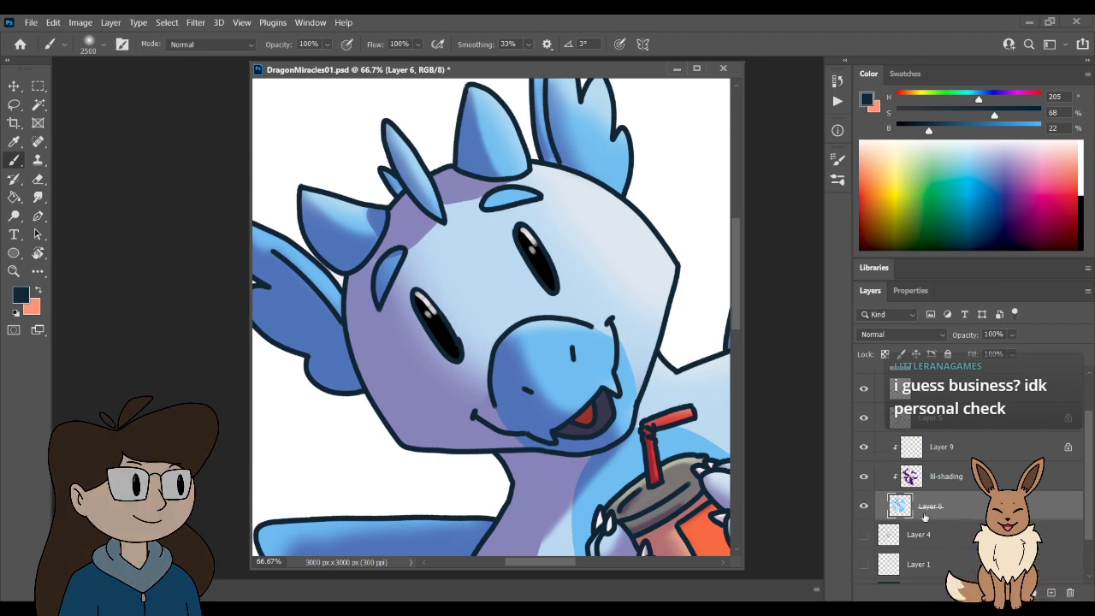
{"action": "key", "text": "ctrl+plus"}
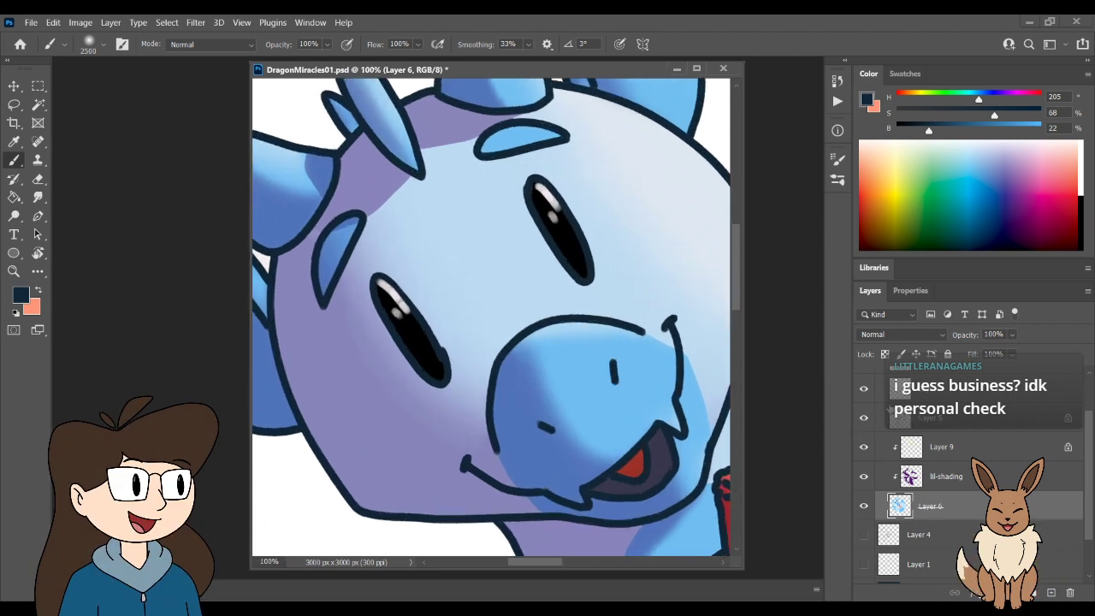
{"action": "left_click", "coordinate": [862, 391]}
{"action": "key", "text": "w"}
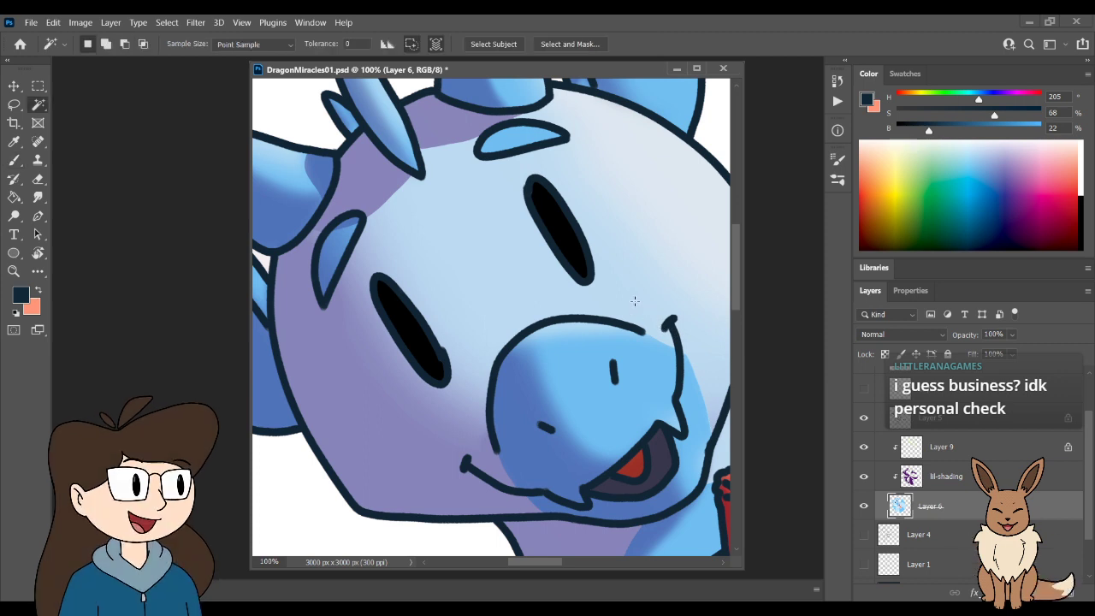
{"action": "left_click", "coordinate": [566, 229]}
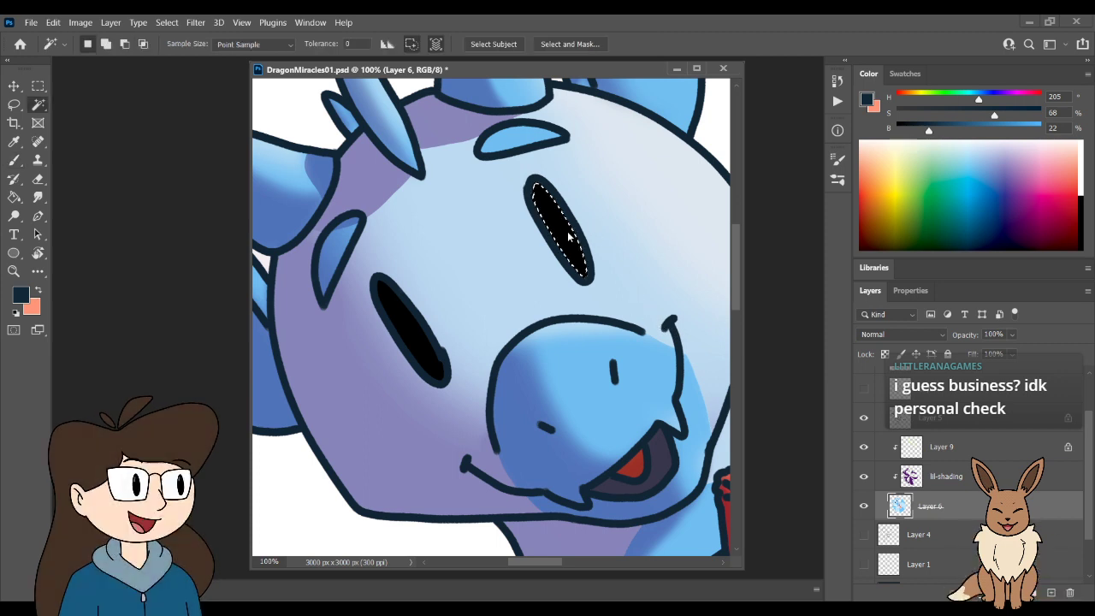
{"action": "left_click", "coordinate": [419, 342], "text": "shift"}
- Fill both selected eyes with dark blue at hue 205, saturation 90, brightness 14, restore Layer 7's highlights and deselect
{"action": "key", "text": "b"}
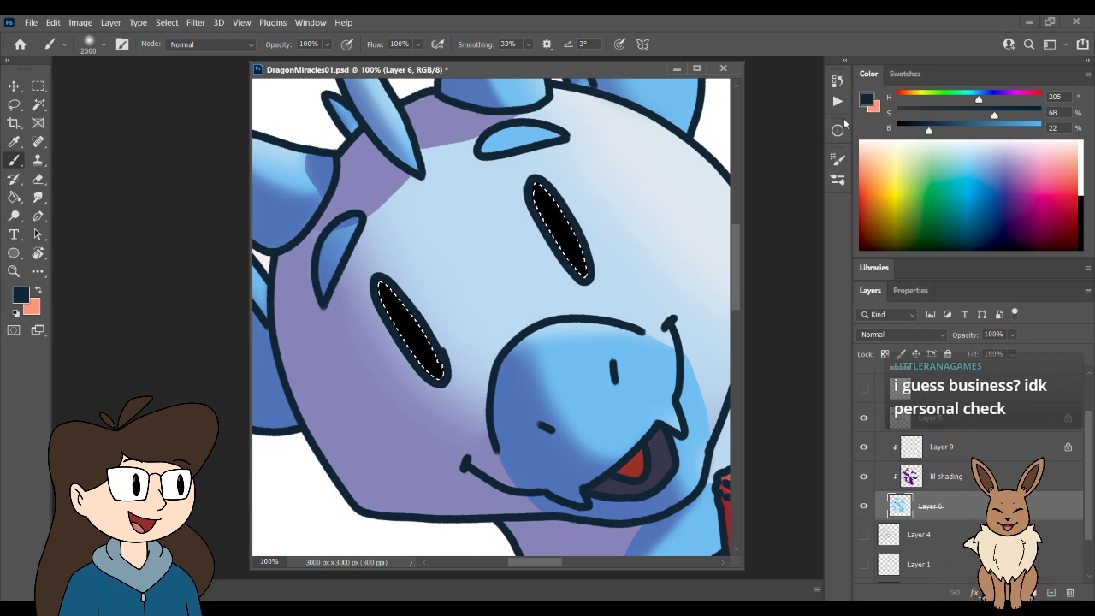
{"action": "left_click_drag", "start_coordinate": [931, 131], "coordinate": [924, 133]}
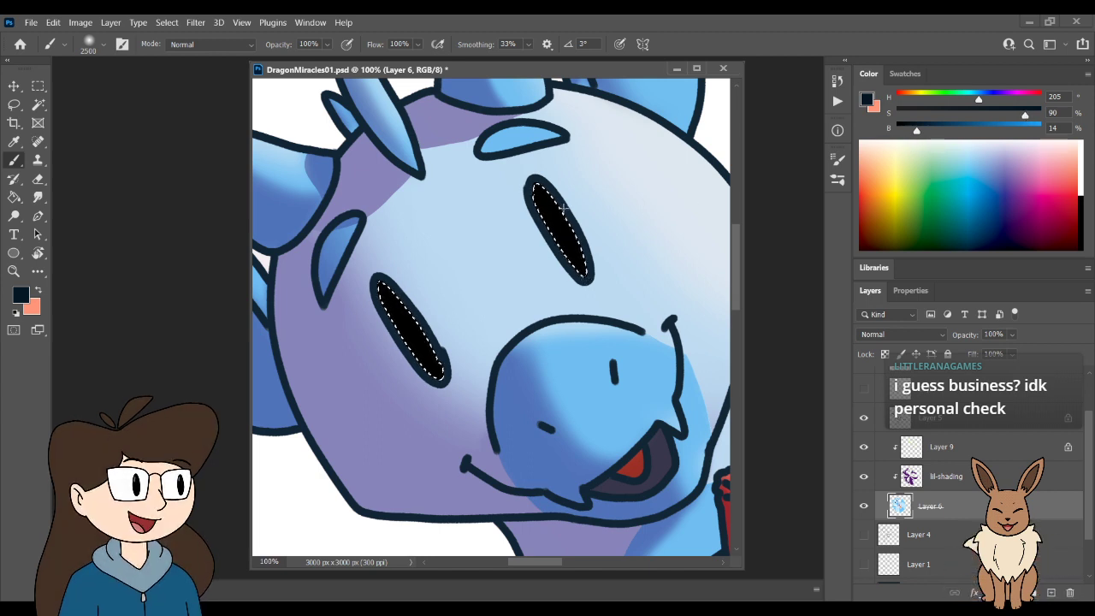
{"action": "key", "text": "alt+BackSpace"}
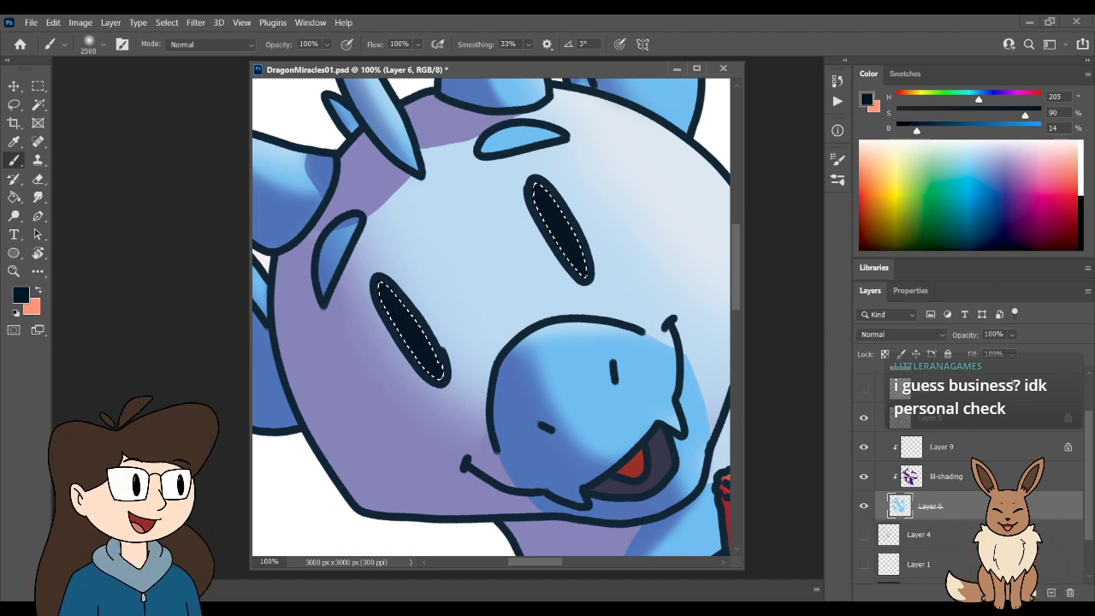
{"action": "left_click", "coordinate": [863, 389]}
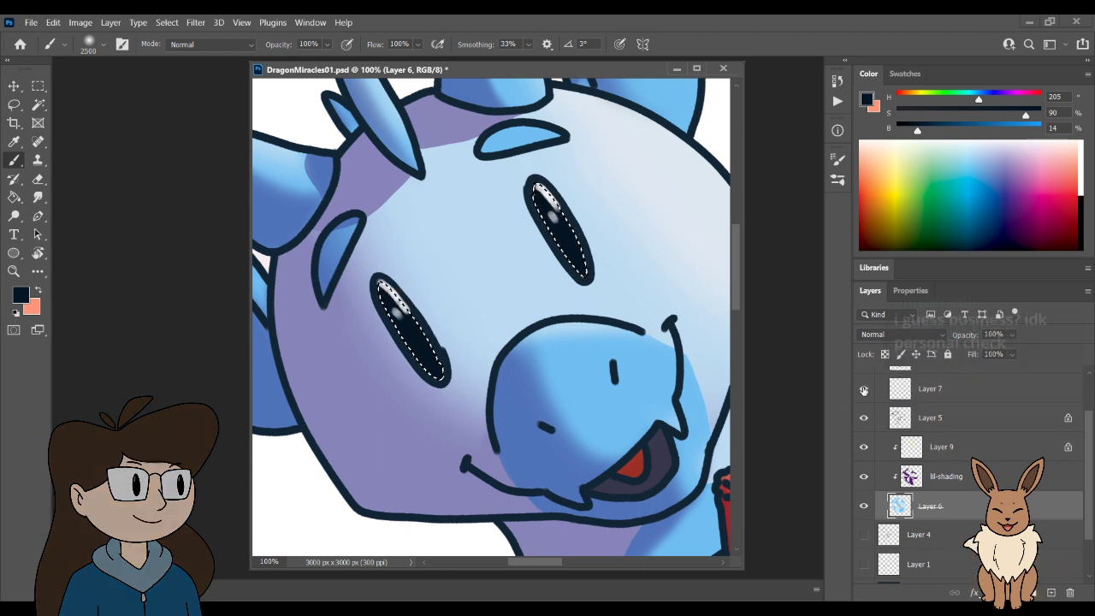
{"action": "key", "text": "l"}
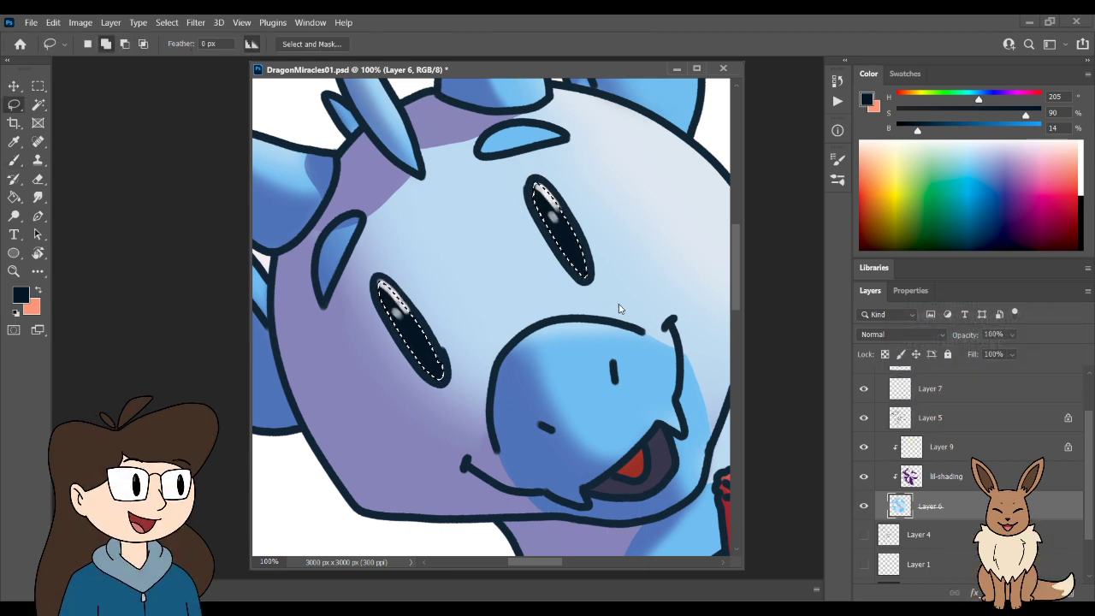
{"action": "key", "text": "ctrl+d"}
- Review the full dragon against the white background and save the document
{"action": "key", "text": "ctrl+minus"}
{"action": "key", "text": "ctrl+minus"}
{"action": "key", "text": "ctrl+minus"}
{"action": "key", "text": "ctrl+minus"}
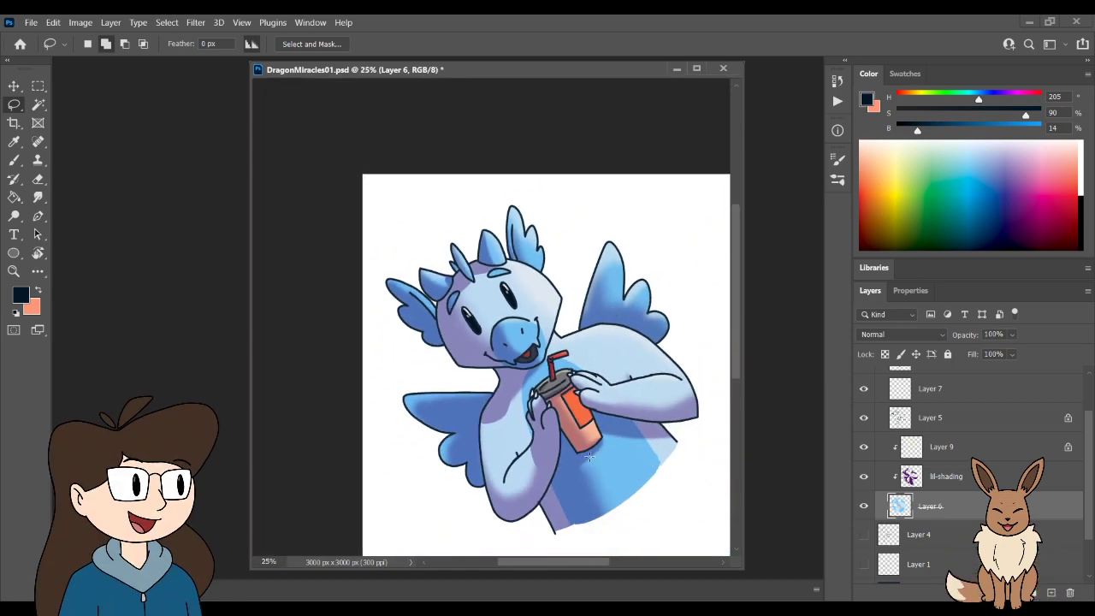
{"action": "left_click_drag", "start_coordinate": [590, 457], "coordinate": [563, 431]}
{"action": "key", "text": "ctrl+s"}
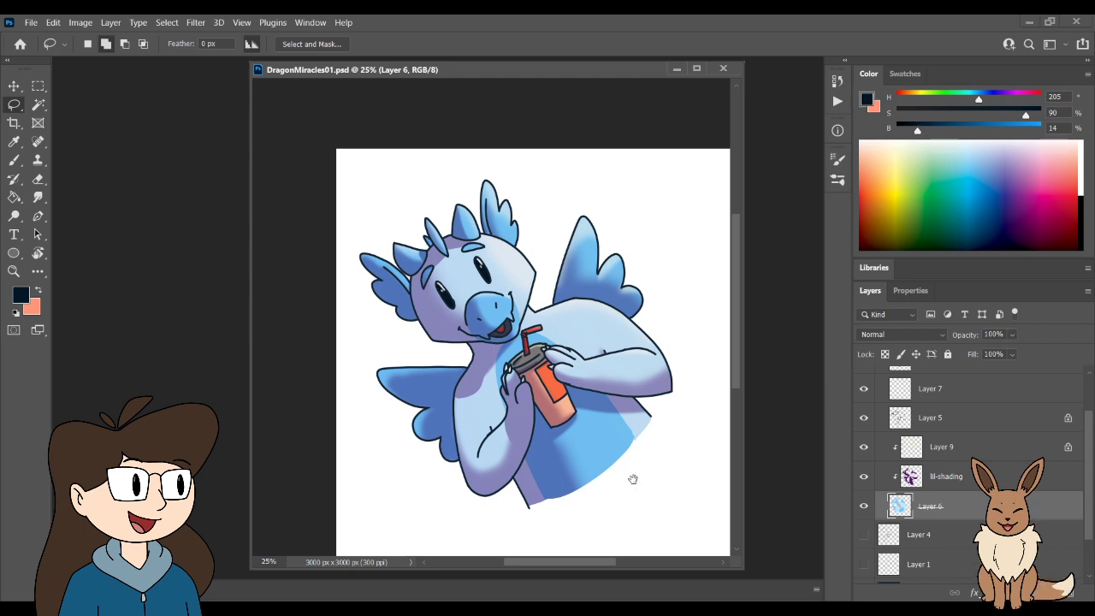
- Show the reference pictures in Group 1 beside the dragon and save the file again
{"action": "left_click_drag", "start_coordinate": [633, 479], "coordinate": [556, 430]}
{"action": "scroll", "coordinate": [866, 376], "scroll_direction": "up", "scroll_amount": 2}
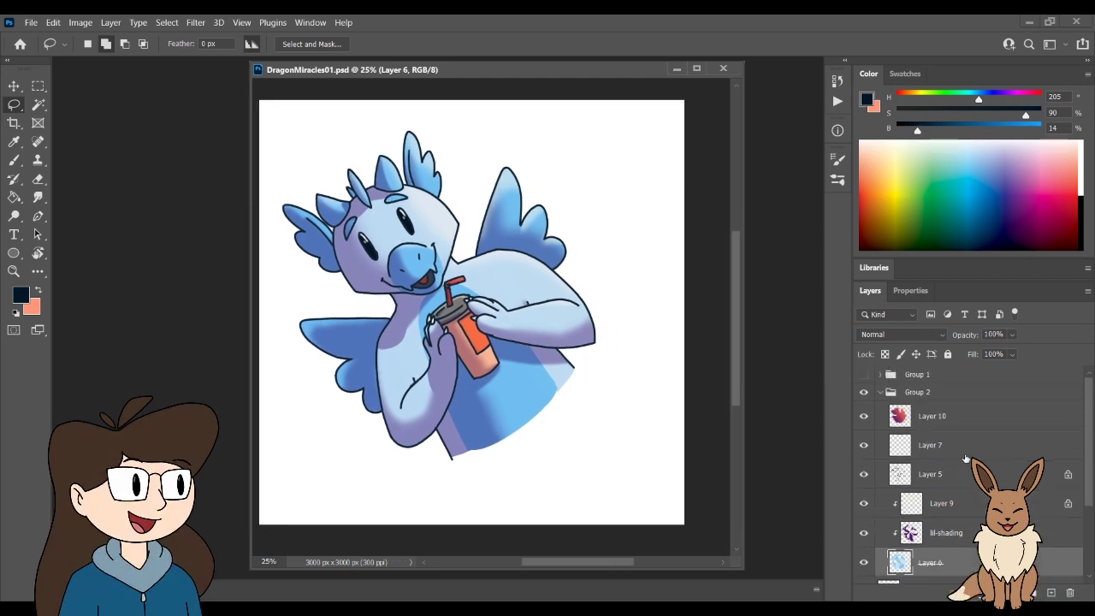
{"action": "left_click", "coordinate": [864, 375]}
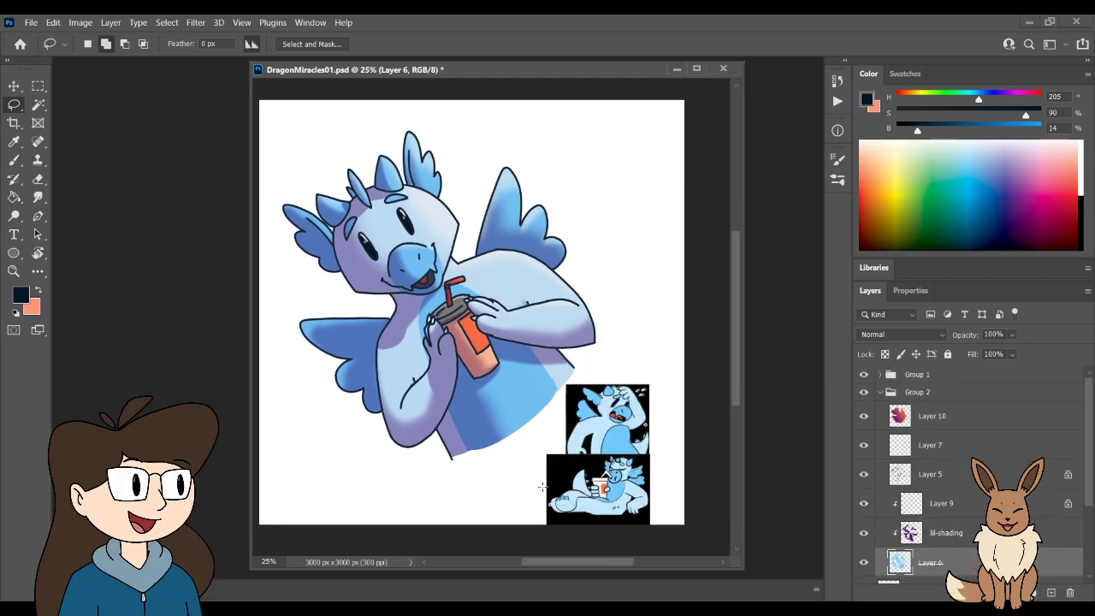
{"action": "key", "text": "ctrl+s"}
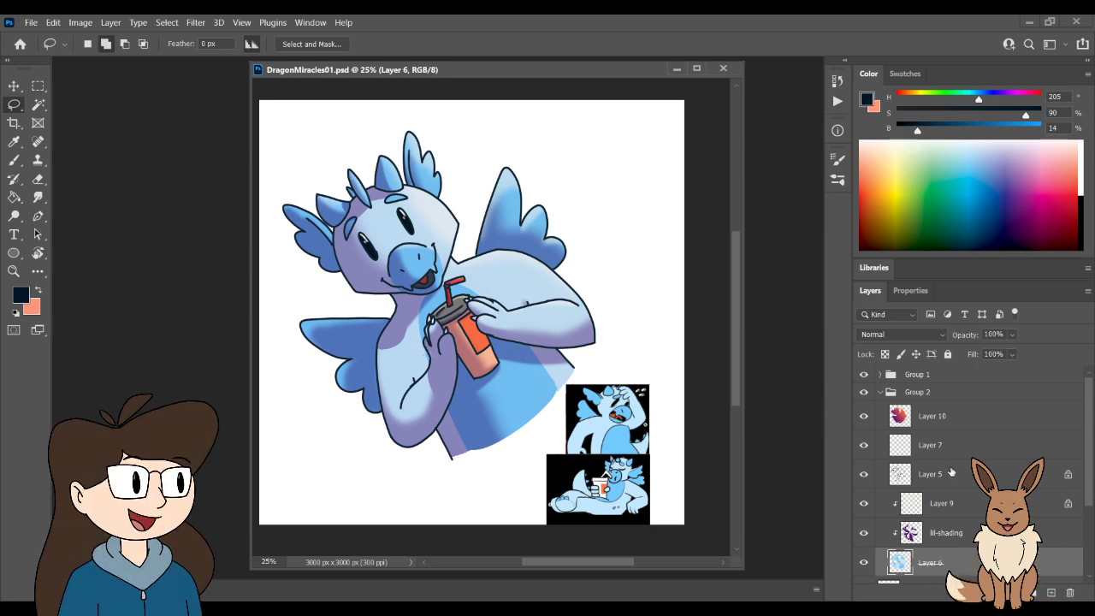
- Collapse Group 2, duplicate it and merge the copy into a single layer
{"action": "left_click", "coordinate": [900, 396]}
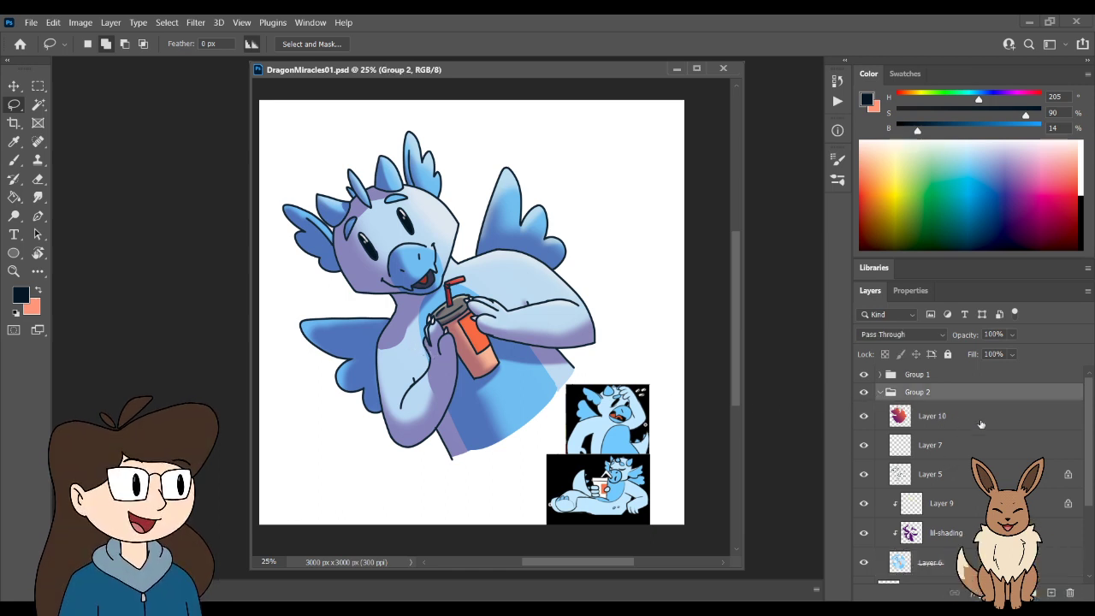
{"action": "left_click", "coordinate": [882, 393]}
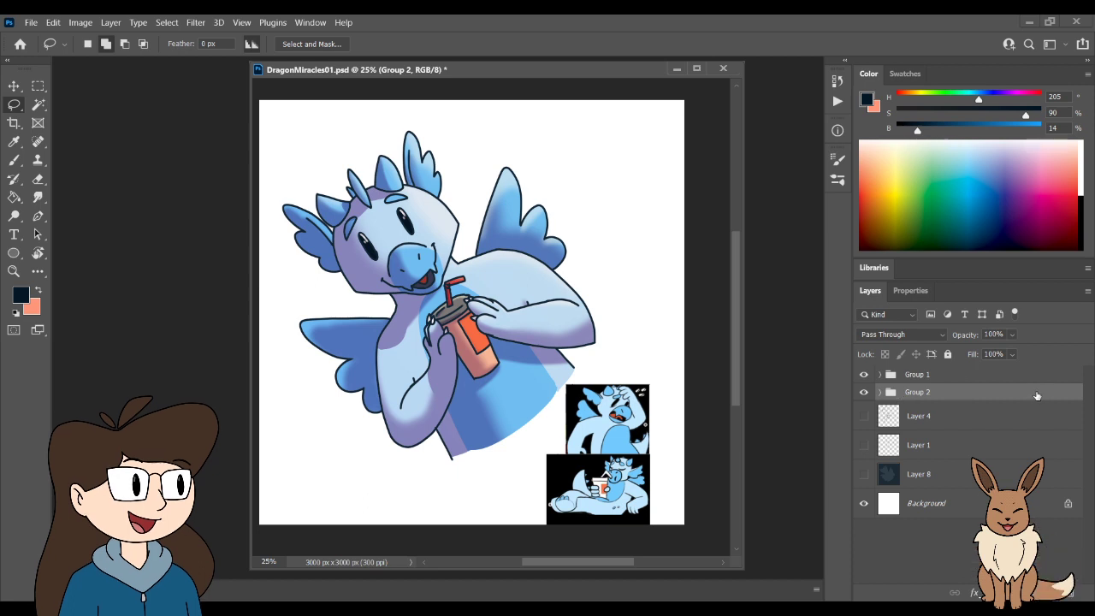
{"action": "key", "text": "ctrl+j"}
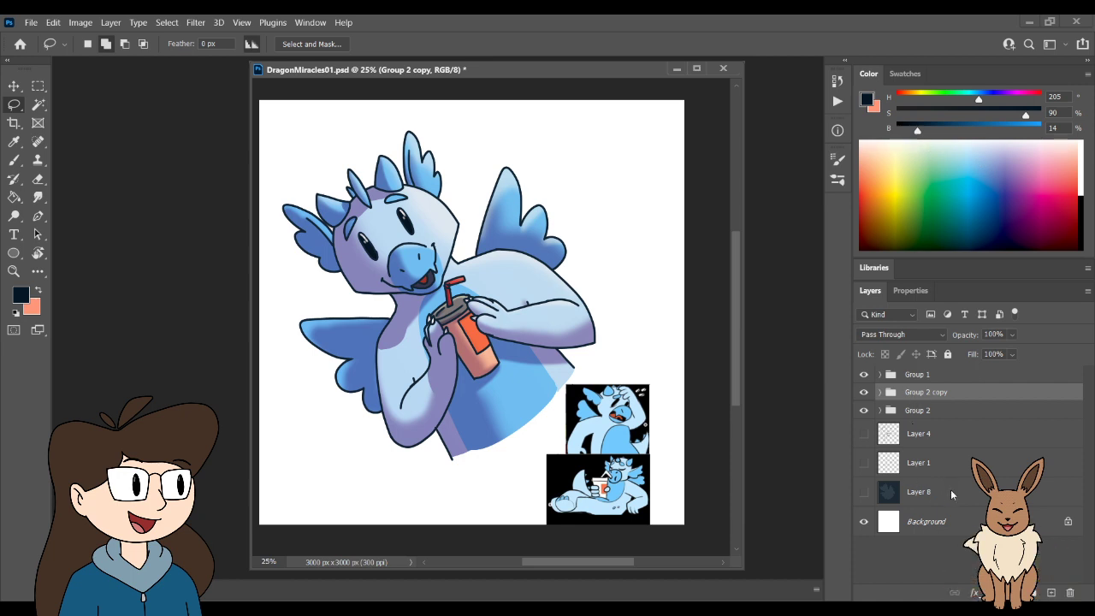
{"action": "key", "text": "ctrl+e"}
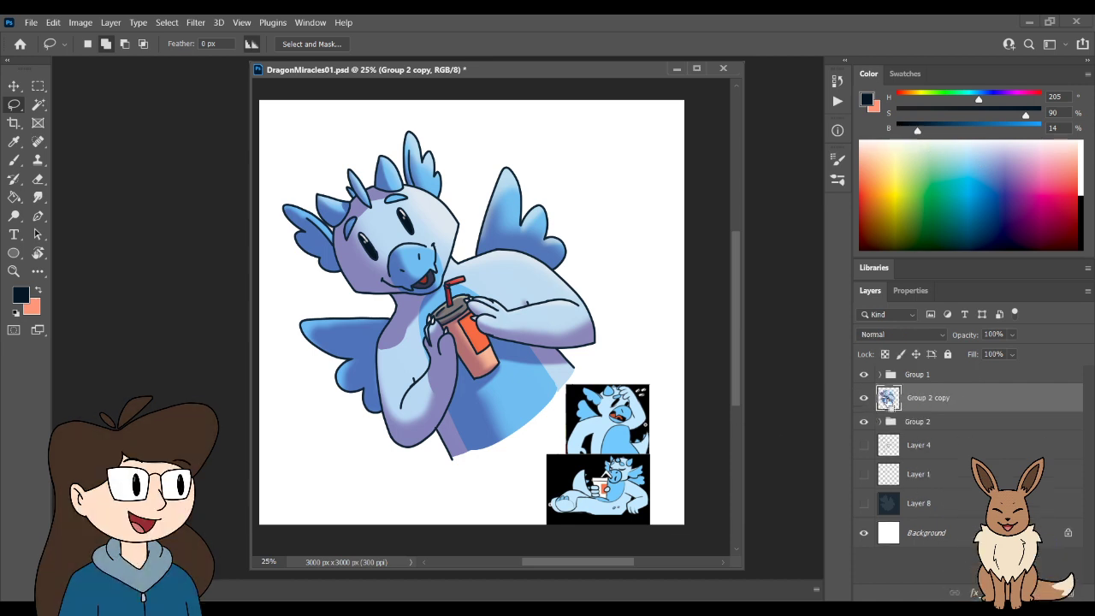
- Hide Group 1, switch to the Eraser, and set the background color to white with saturation 0 and brightness 100
{"action": "key", "text": "ctrl+plus"}
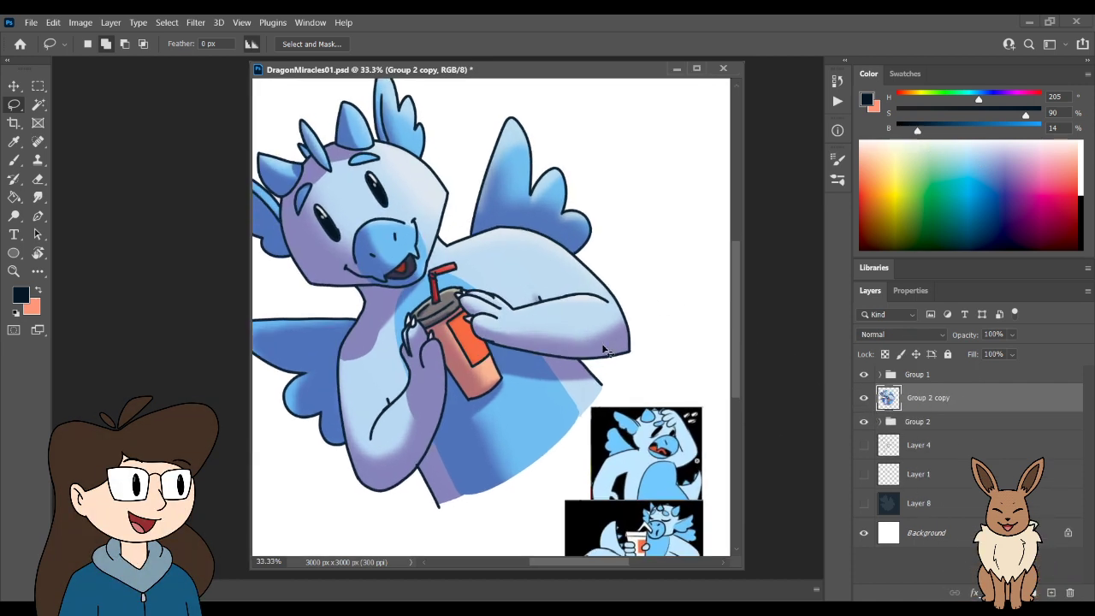
{"action": "left_click", "coordinate": [863, 376]}
{"action": "key", "text": "e"}
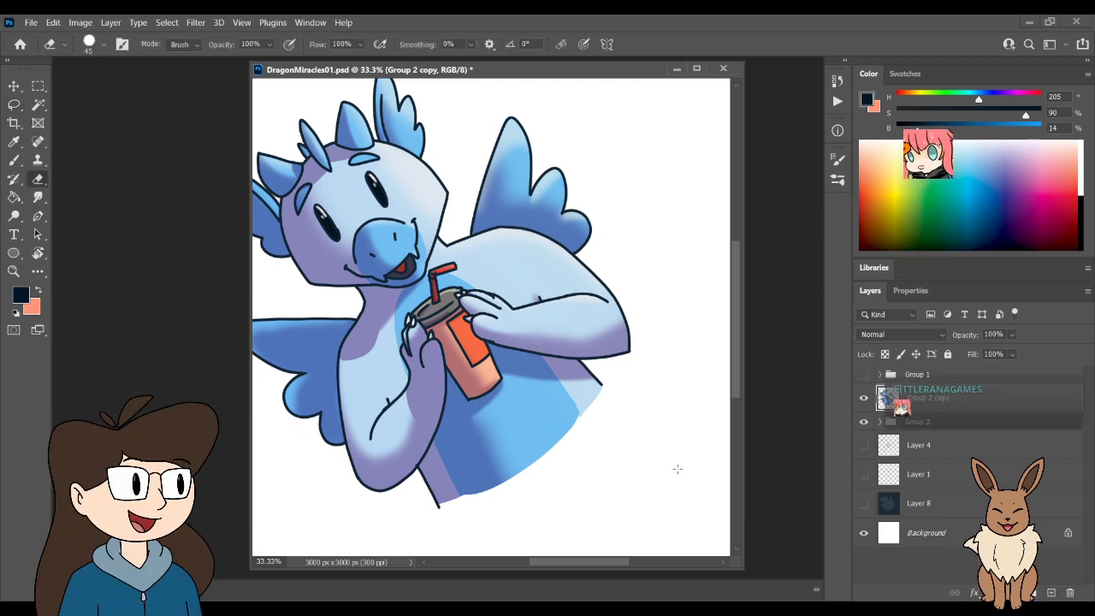
{"action": "left_click", "coordinate": [874, 109]}
{"action": "left_click_drag", "start_coordinate": [986, 118], "coordinate": [854, 113]}
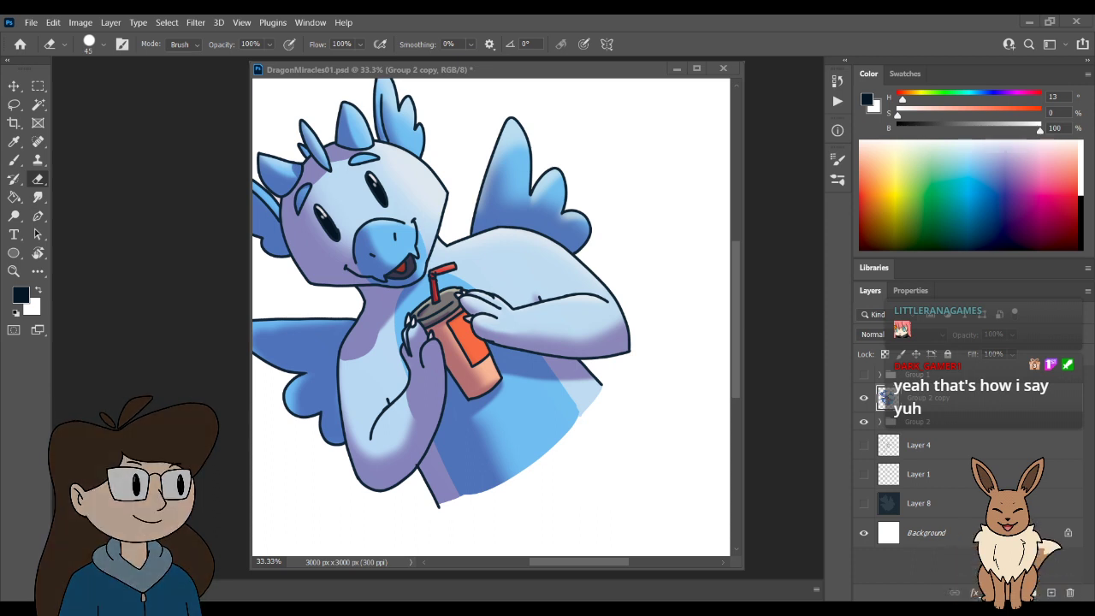
- Inspect the dragon's lower torso edge up close and enlarge the Eraser to 250 px
{"action": "key", "text": "ctrl+plus"}
{"action": "left_click_drag", "start_coordinate": [533, 523], "coordinate": [611, 268]}
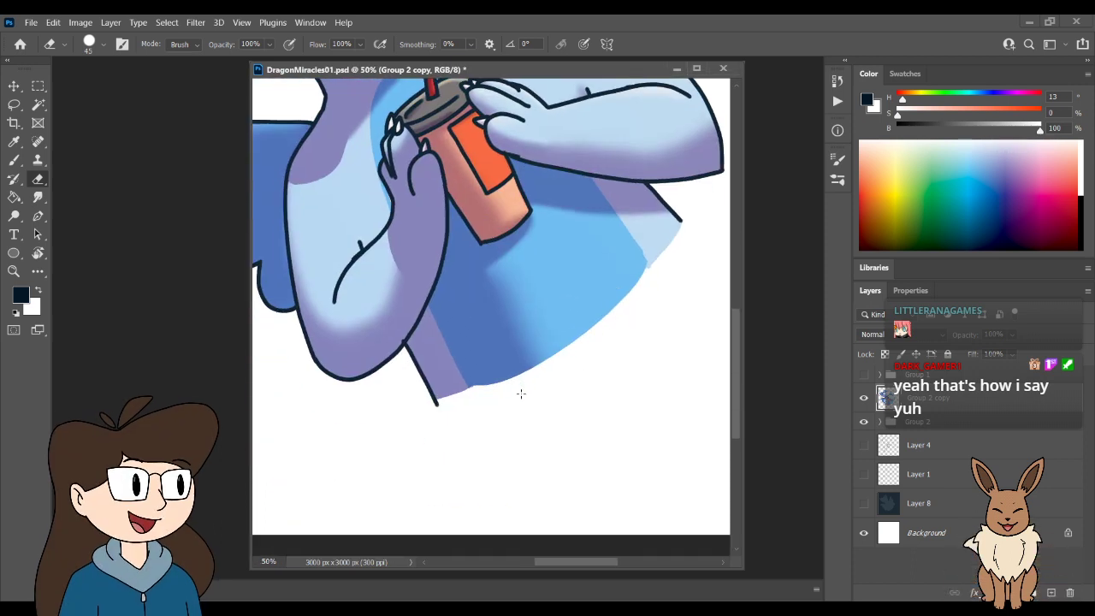
{"action": "key", "text": "ctrl+plus"}
{"action": "left_click_drag", "start_coordinate": [531, 340], "coordinate": [553, 363]}
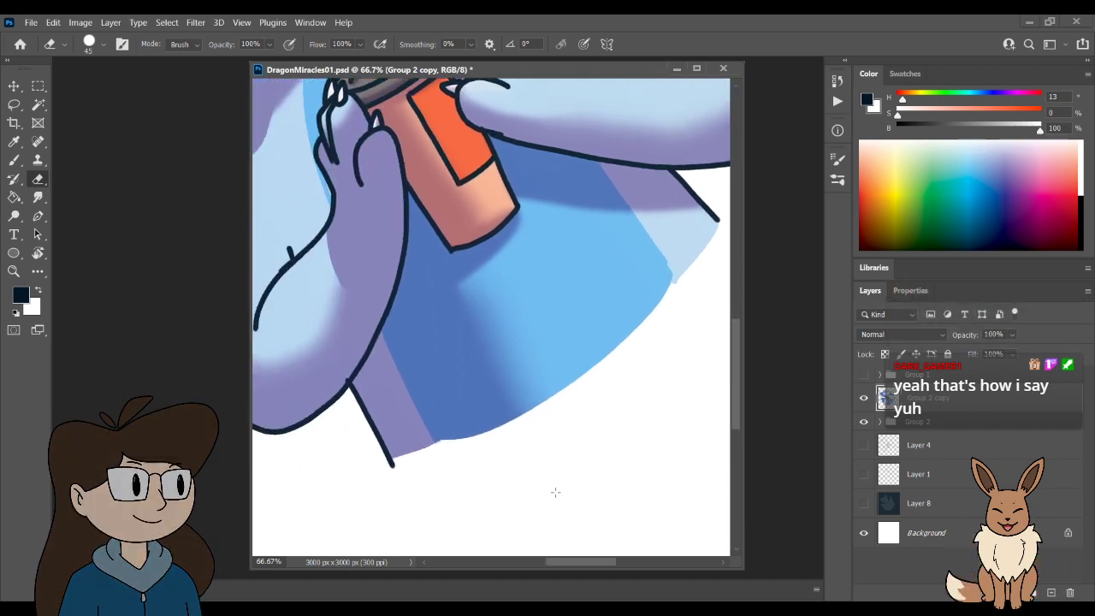
{"action": "key", "text": "ctrl+minus"}
{"action": "key", "text": "ctrl+minus"}
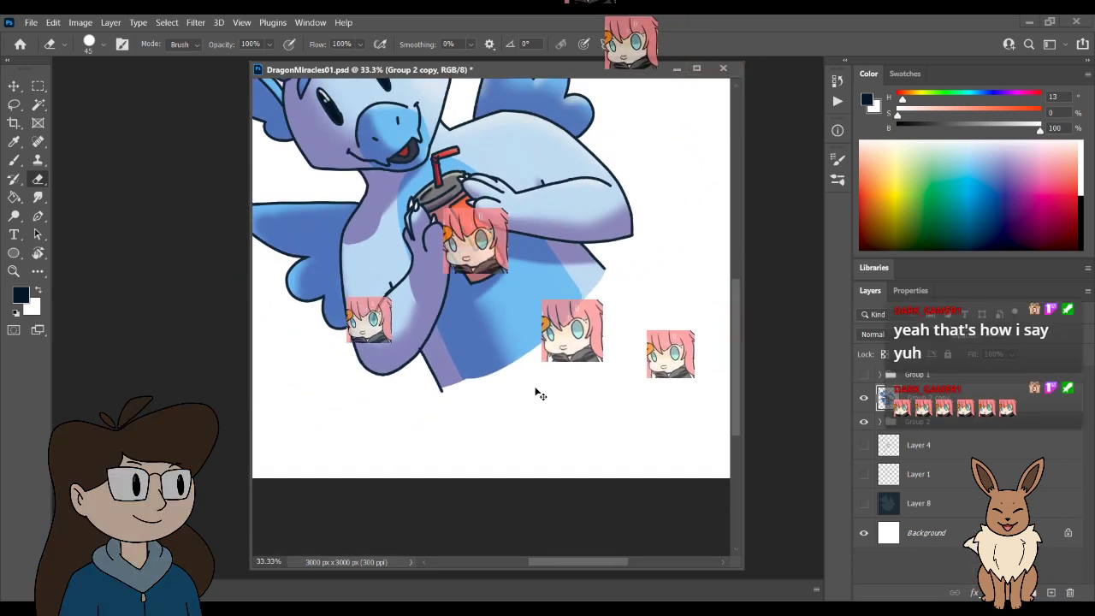
{"action": "key", "text": "bracketright"}
{"action": "key", "text": "bracketright"}
{"action": "key", "text": "bracketright"}
{"action": "key", "text": "bracketright"}
{"action": "key", "text": "bracketright"}
{"action": "key", "text": "bracketright"}
{"action": "key", "text": "bracketright"}
{"action": "key", "text": "bracketright"}
{"action": "key", "text": "bracketright"}
{"action": "key", "text": "bracketright"}
{"action": "key", "text": "bracketright"}
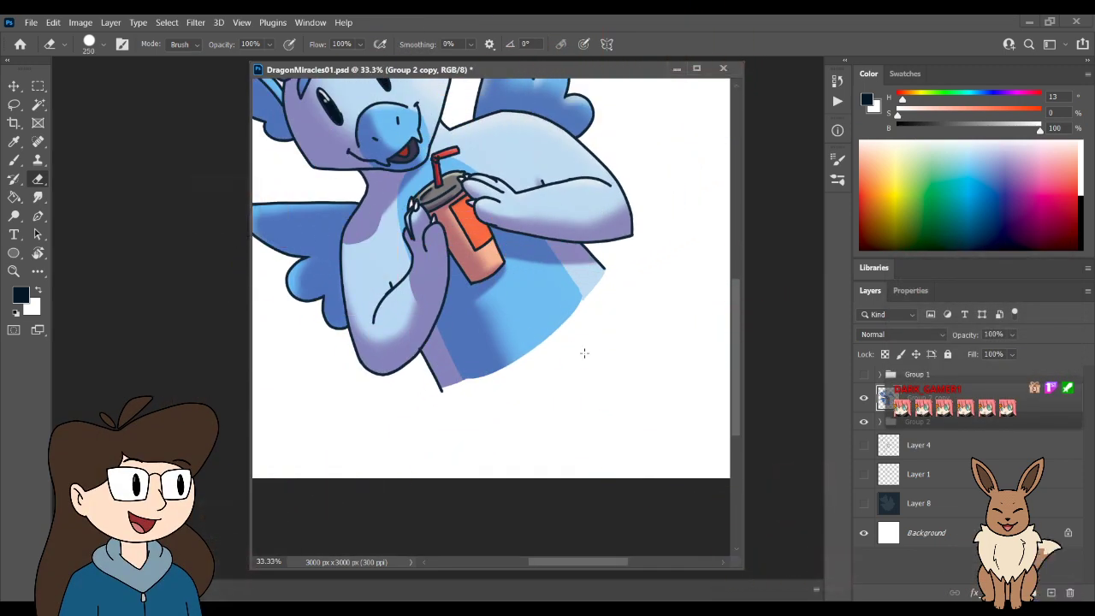
- Undo the last change, then save DragonMiracles01.psd with Group 1 visible and close it
{"action": "key", "text": "ctrl+z"}
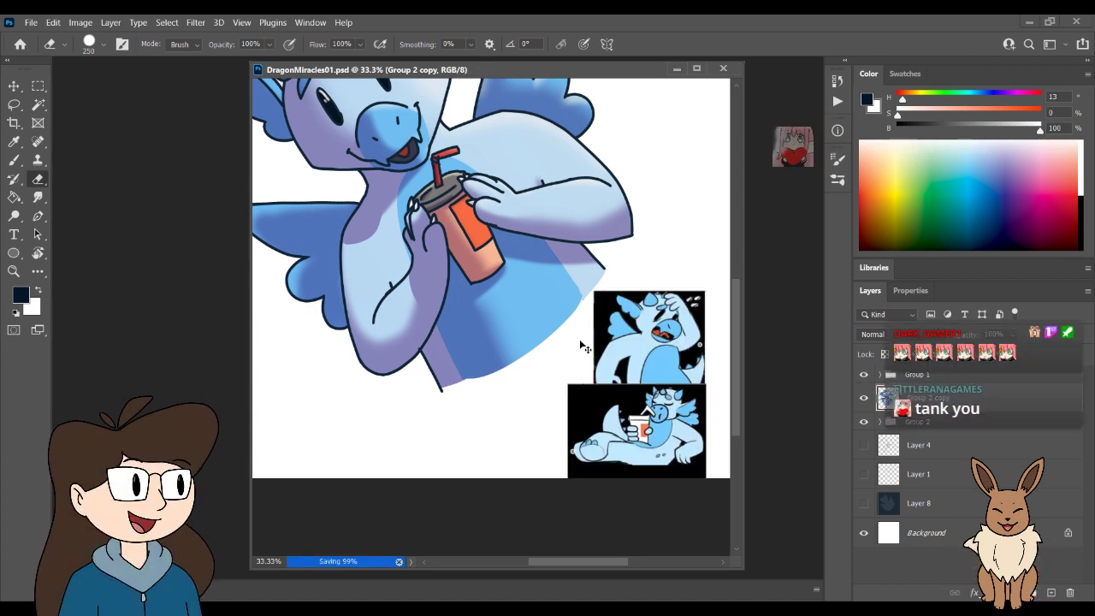
{"action": "key", "text": "ctrl+minus"}
{"action": "key", "text": "ctrl+0"}
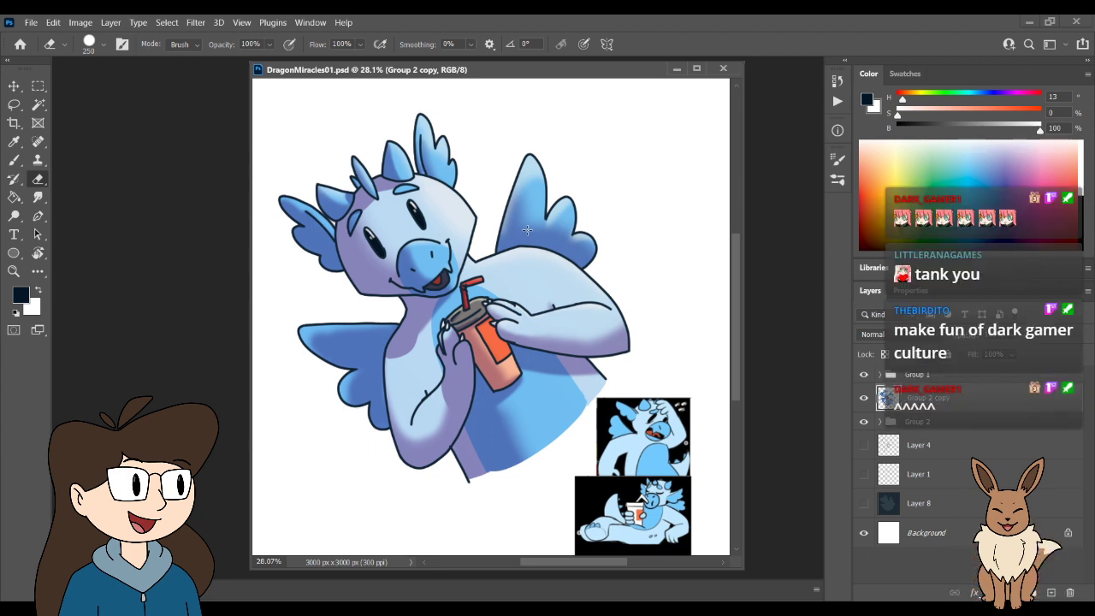
{"action": "left_click", "coordinate": [720, 68]}
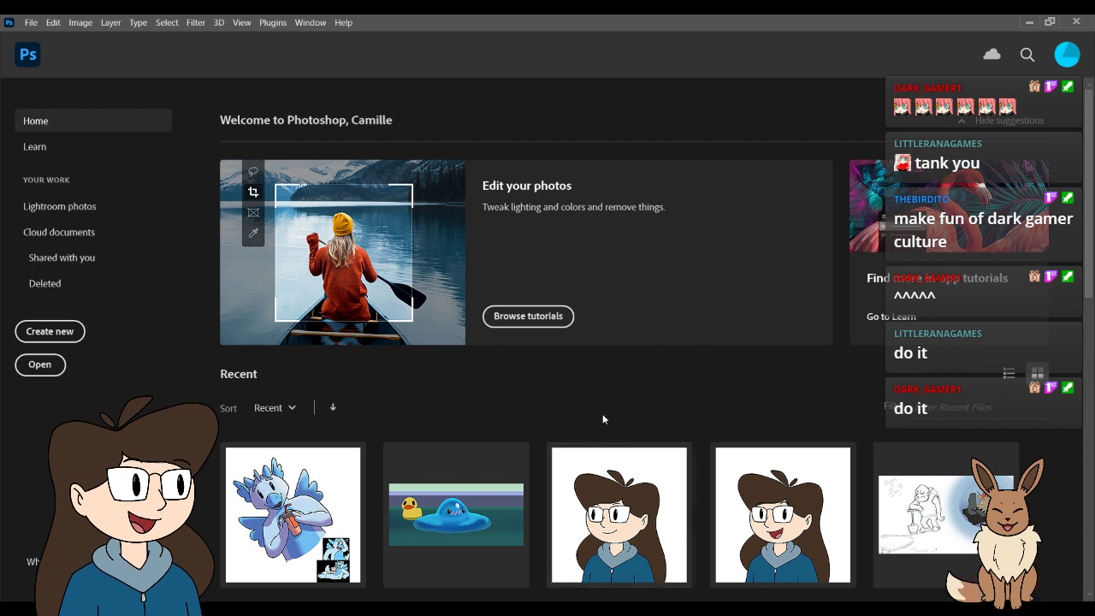
{"action": "left_click", "coordinate": [1083, 20]}
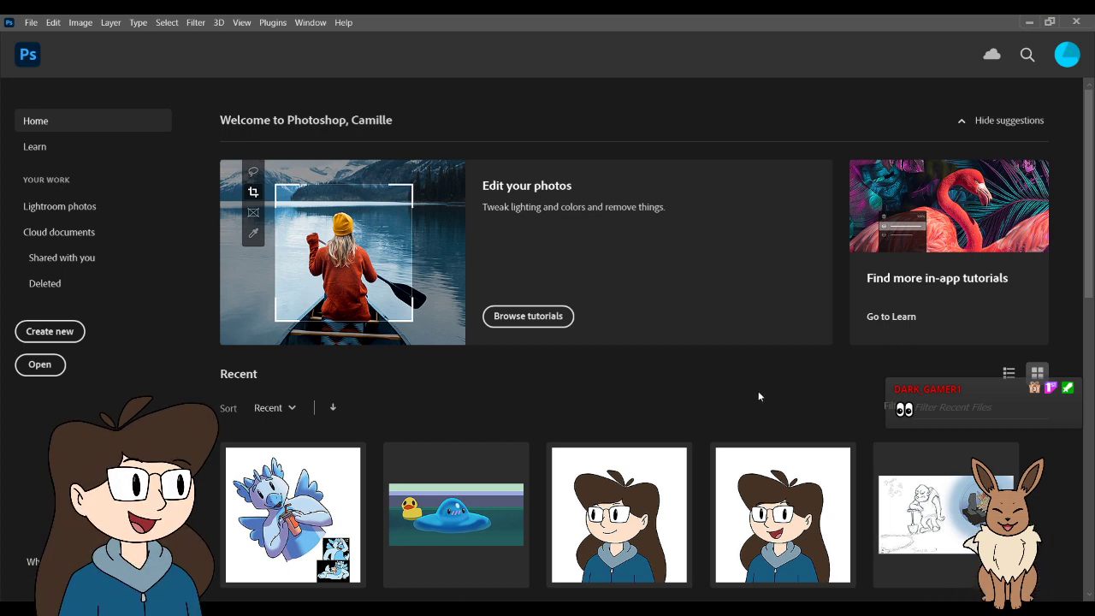
- Open the recent file DreamerArt.psd that was last used 11 days ago
{"action": "scroll", "coordinate": [758, 391], "scroll_direction": "down", "scroll_amount": 1}
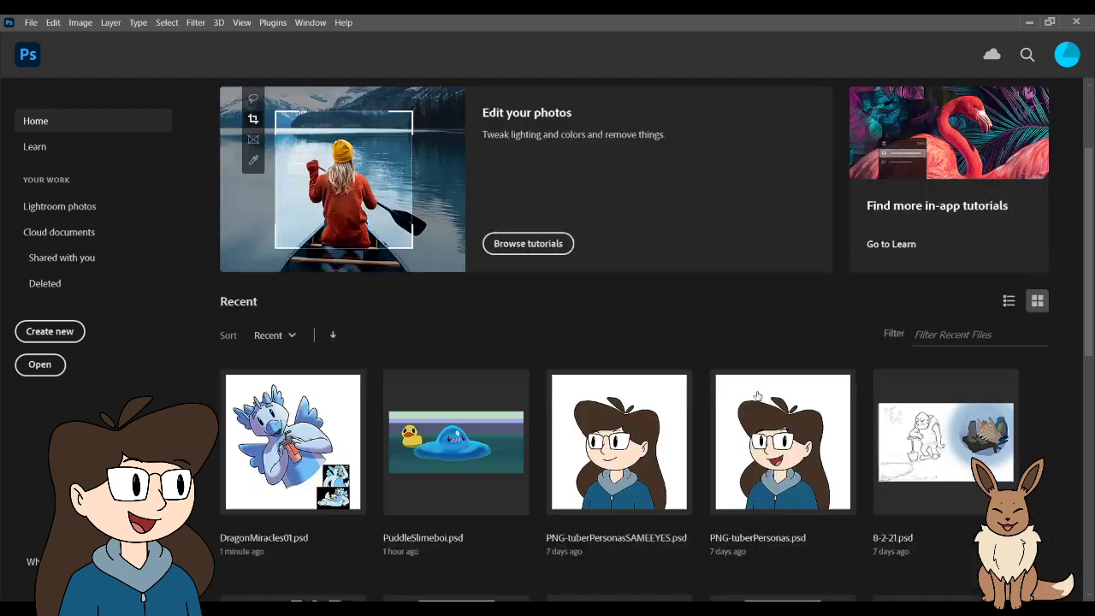
{"action": "scroll", "coordinate": [756, 395], "scroll_direction": "down", "scroll_amount": 3}
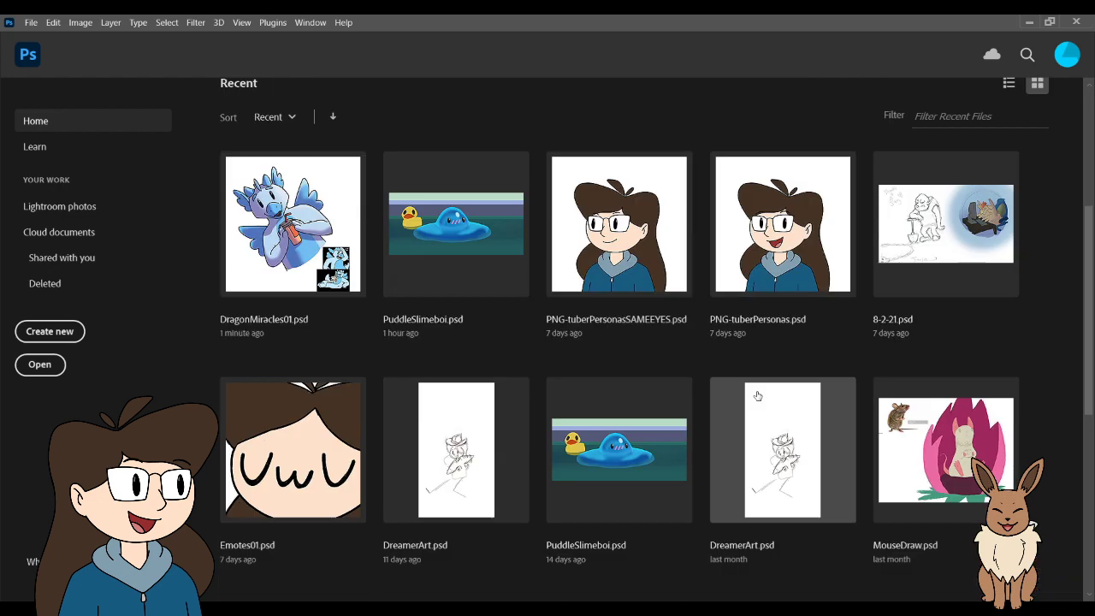
{"action": "left_click", "coordinate": [460, 461]}
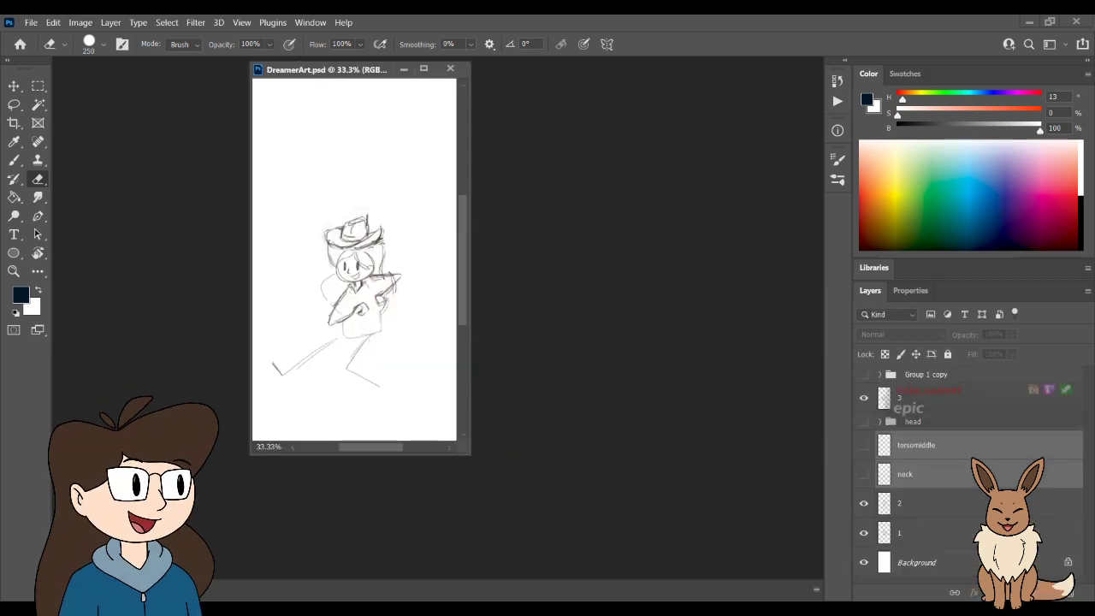
- Expand the timeline below the canvas and widen the DreamerArt.psd document window around the artwork
{"action": "left_click_drag", "start_coordinate": [443, 591], "coordinate": [443, 447]}
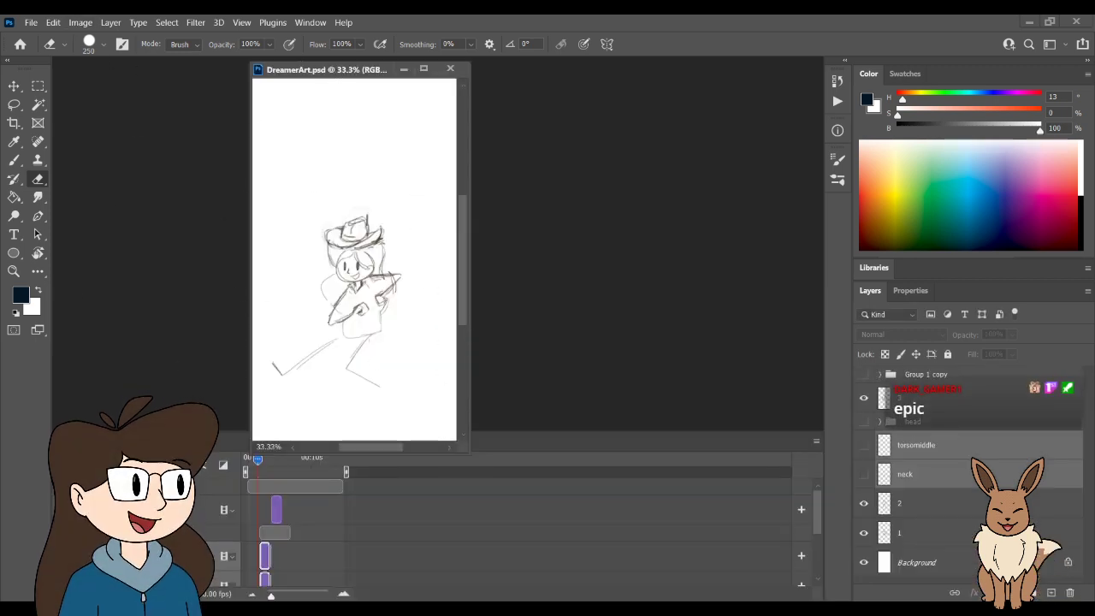
{"action": "left_click_drag", "start_coordinate": [469, 288], "coordinate": [581, 288]}
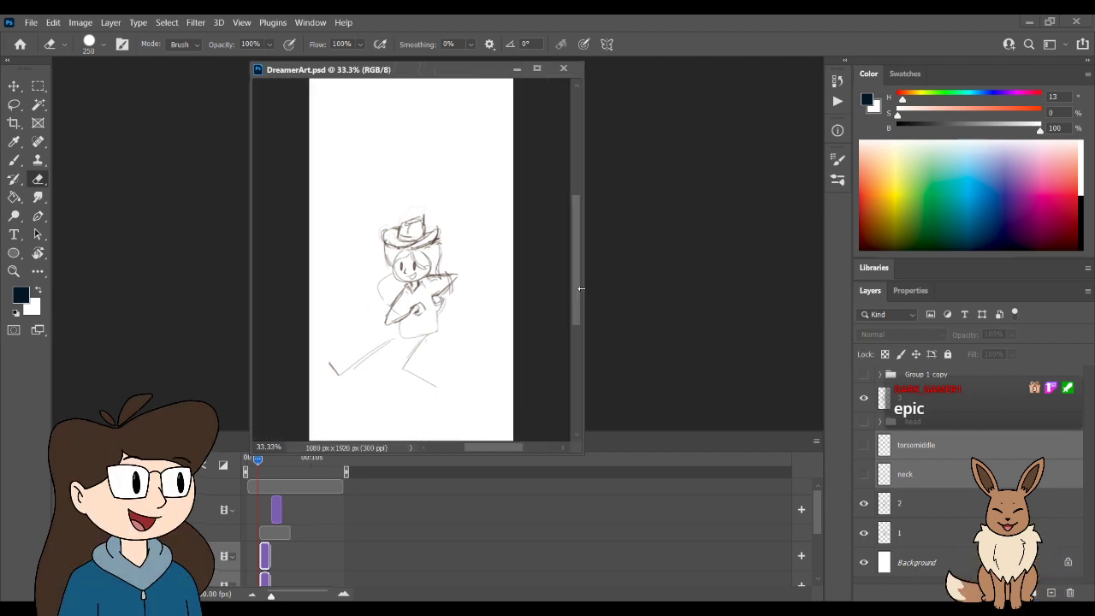
{"action": "scroll", "coordinate": [581, 288], "scroll_direction": "down", "scroll_amount": 1}
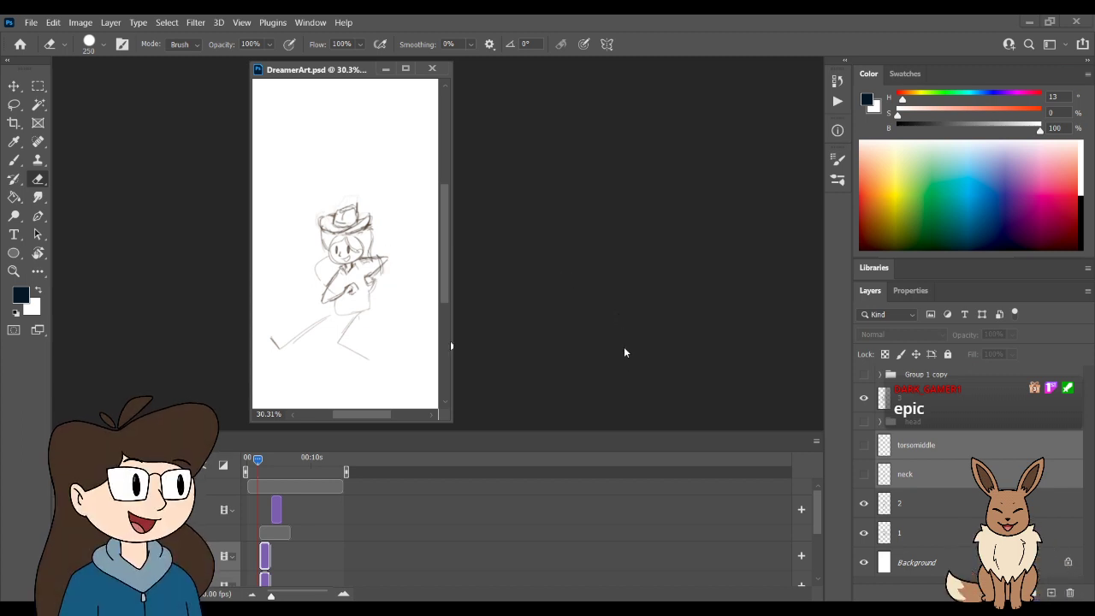
{"action": "left_click_drag", "start_coordinate": [452, 346], "coordinate": [582, 346]}
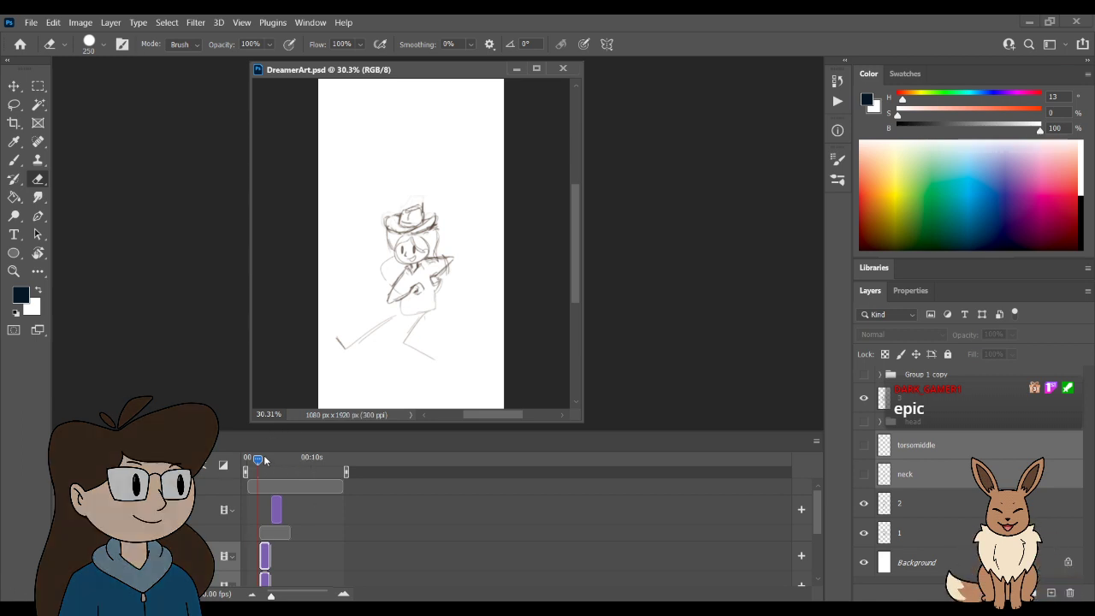
- Enlarge the timeline scale and scrub the playhead through the clips to review the sketched cowboy poses
{"action": "mouse_move", "coordinate": [258, 459]}
{"action": "left_mouse_down"}
{"action": "mouse_move", "coordinate": [269, 459]}
{"action": "mouse_move", "coordinate": [246, 459]}
{"action": "mouse_move", "coordinate": [288, 463]}
{"action": "mouse_move", "coordinate": [253, 462]}
{"action": "left_mouse_up"}
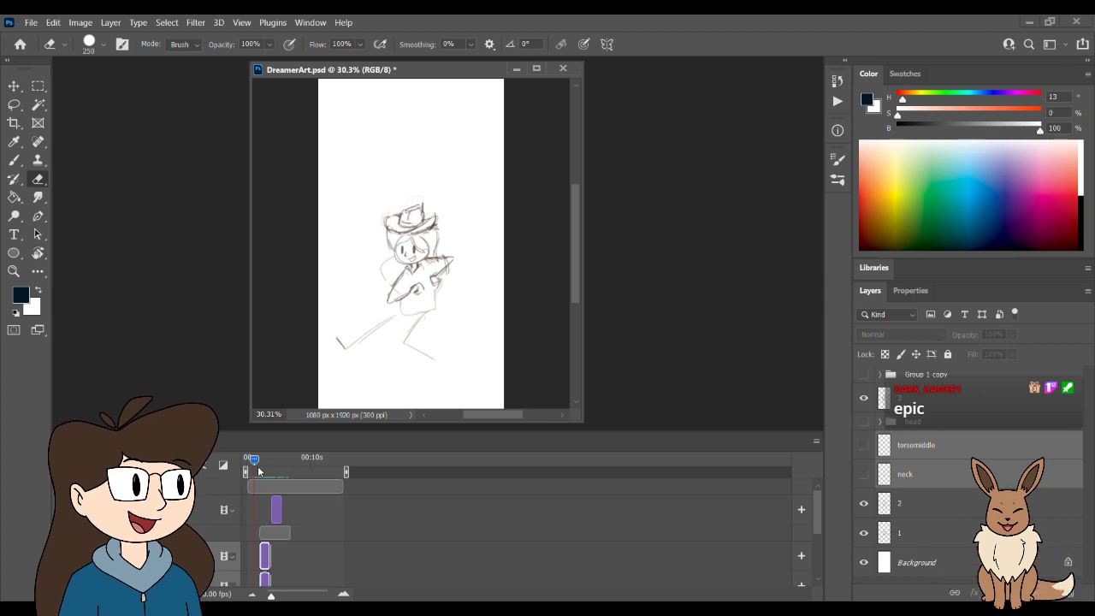
{"action": "mouse_move", "coordinate": [257, 465]}
{"action": "left_mouse_down"}
{"action": "mouse_move", "coordinate": [275, 463]}
{"action": "mouse_move", "coordinate": [257, 469]}
{"action": "left_mouse_up"}
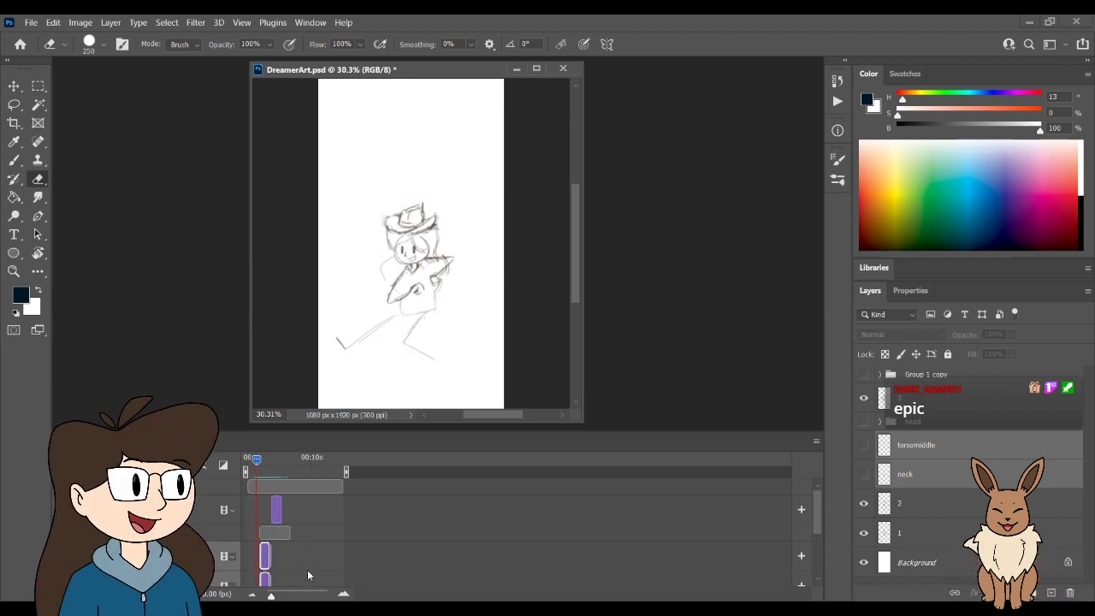
{"action": "left_click_drag", "start_coordinate": [271, 596], "coordinate": [278, 596]}
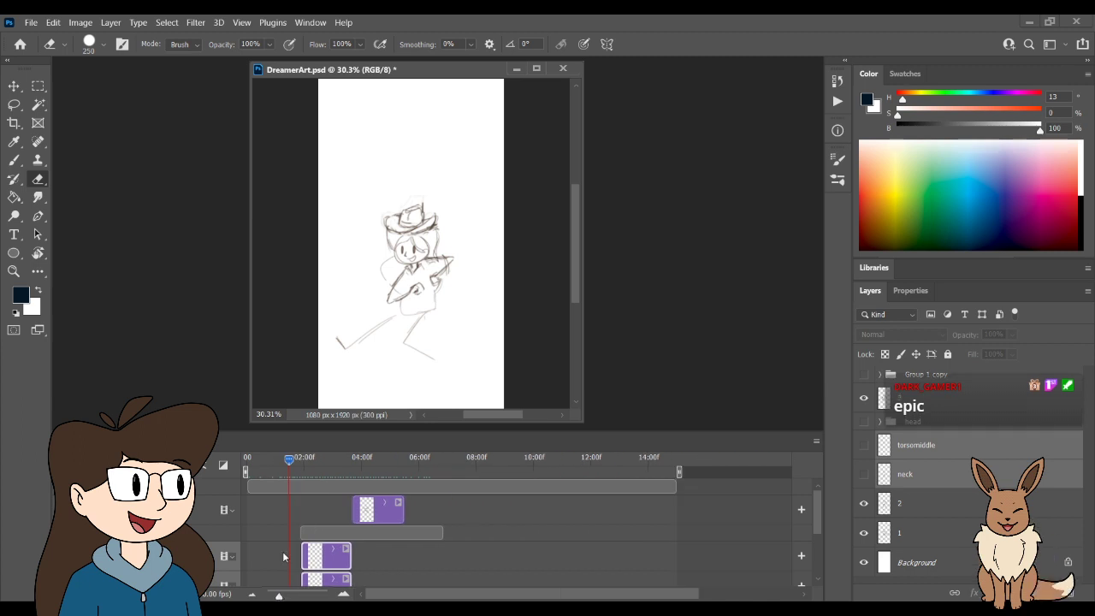
{"action": "left_click", "coordinate": [273, 462]}
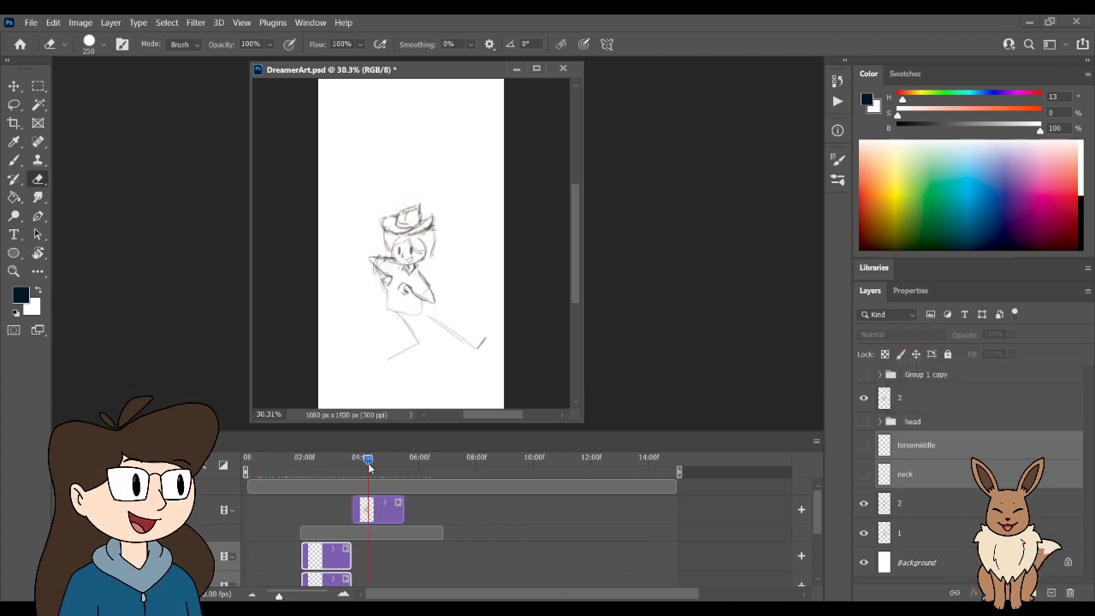
{"action": "mouse_move", "coordinate": [299, 466]}
{"action": "left_mouse_down"}
{"action": "mouse_move", "coordinate": [335, 462]}
{"action": "mouse_move", "coordinate": [287, 466]}
{"action": "mouse_move", "coordinate": [357, 458]}
{"action": "mouse_move", "coordinate": [291, 475]}
{"action": "left_mouse_up"}
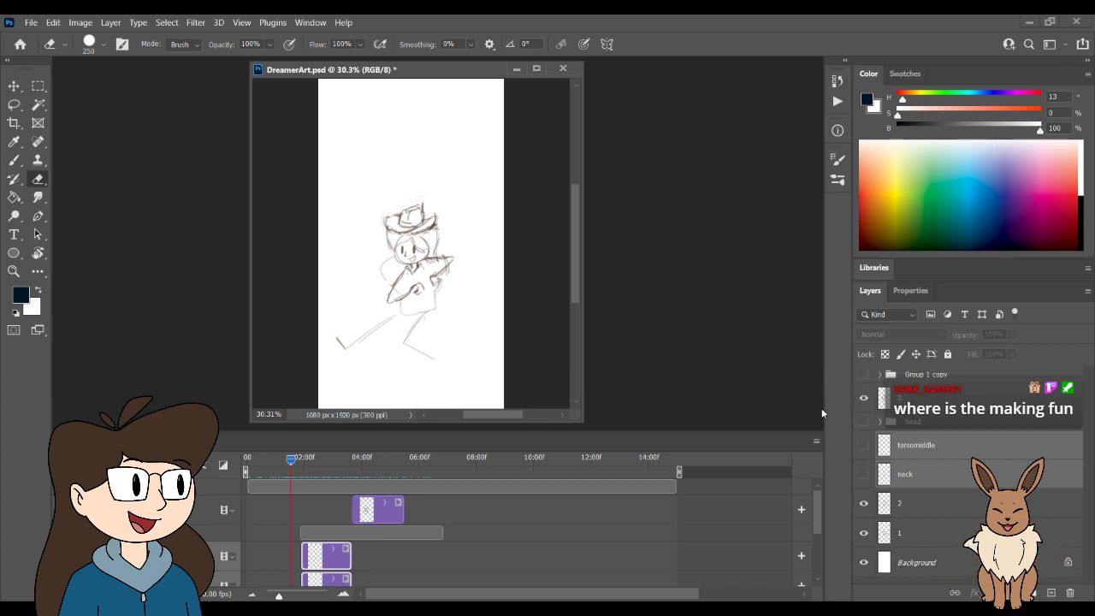
- Select the torsomiddle layer, toggle layer 1 off and on to check its sketch, and scrub the first two seconds
{"action": "left_click", "coordinate": [964, 446]}
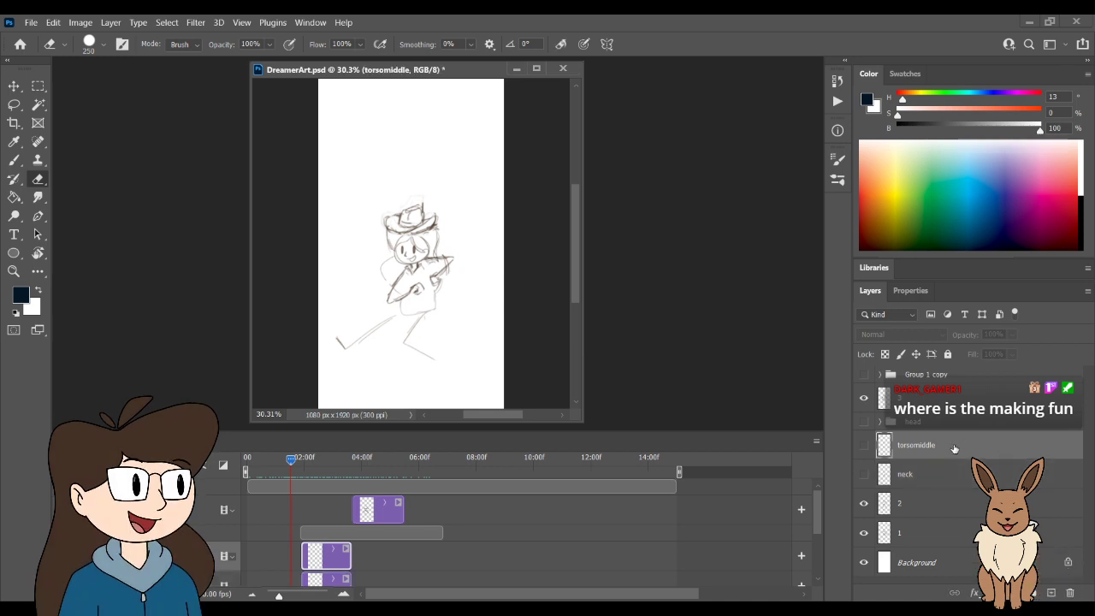
{"action": "left_click", "coordinate": [863, 534]}
{"action": "left_click", "coordinate": [863, 534]}
{"action": "mouse_move", "coordinate": [287, 459]}
{"action": "left_mouse_down"}
{"action": "mouse_move", "coordinate": [248, 462]}
{"action": "mouse_move", "coordinate": [368, 463]}
{"action": "mouse_move", "coordinate": [299, 464]}
{"action": "mouse_move", "coordinate": [361, 463]}
{"action": "mouse_move", "coordinate": [312, 462]}
{"action": "mouse_move", "coordinate": [353, 471]}
{"action": "mouse_move", "coordinate": [267, 490]}
{"action": "left_mouse_up"}
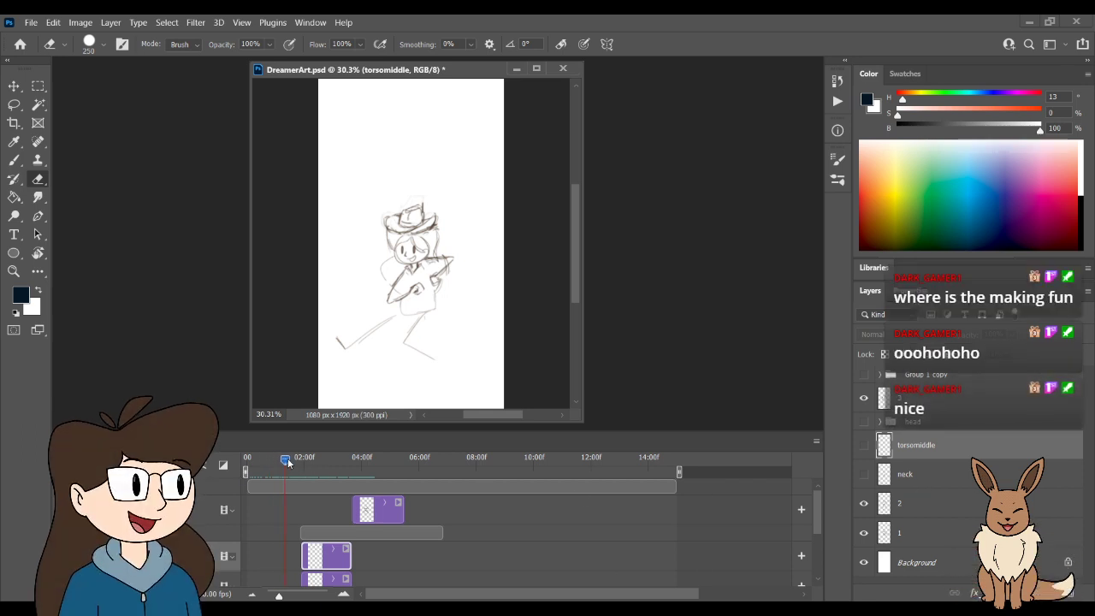
{"action": "mouse_move", "coordinate": [288, 458]}
{"action": "left_mouse_down"}
{"action": "mouse_move", "coordinate": [379, 471]}
{"action": "mouse_move", "coordinate": [275, 482]}
{"action": "mouse_move", "coordinate": [340, 459]}
{"action": "mouse_move", "coordinate": [366, 471]}
{"action": "mouse_move", "coordinate": [346, 479]}
{"action": "mouse_move", "coordinate": [293, 467]}
{"action": "mouse_move", "coordinate": [366, 471]}
{"action": "mouse_move", "coordinate": [324, 488]}
{"action": "mouse_move", "coordinate": [298, 480]}
{"action": "mouse_move", "coordinate": [301, 466]}
{"action": "mouse_move", "coordinate": [377, 439]}
{"action": "mouse_move", "coordinate": [298, 453]}
{"action": "mouse_move", "coordinate": [387, 433]}
{"action": "mouse_move", "coordinate": [284, 457]}
{"action": "left_mouse_up"}
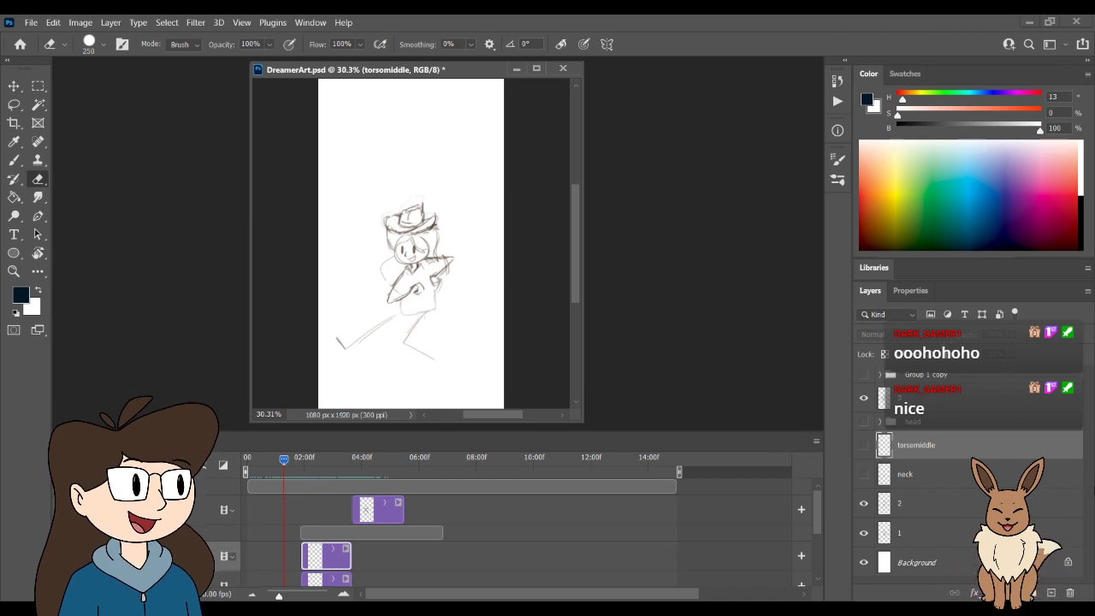
- Add a new empty layer directly above layer 1, with the timeline magnified and the playhead at frame 20
{"action": "left_click", "coordinate": [952, 507]}
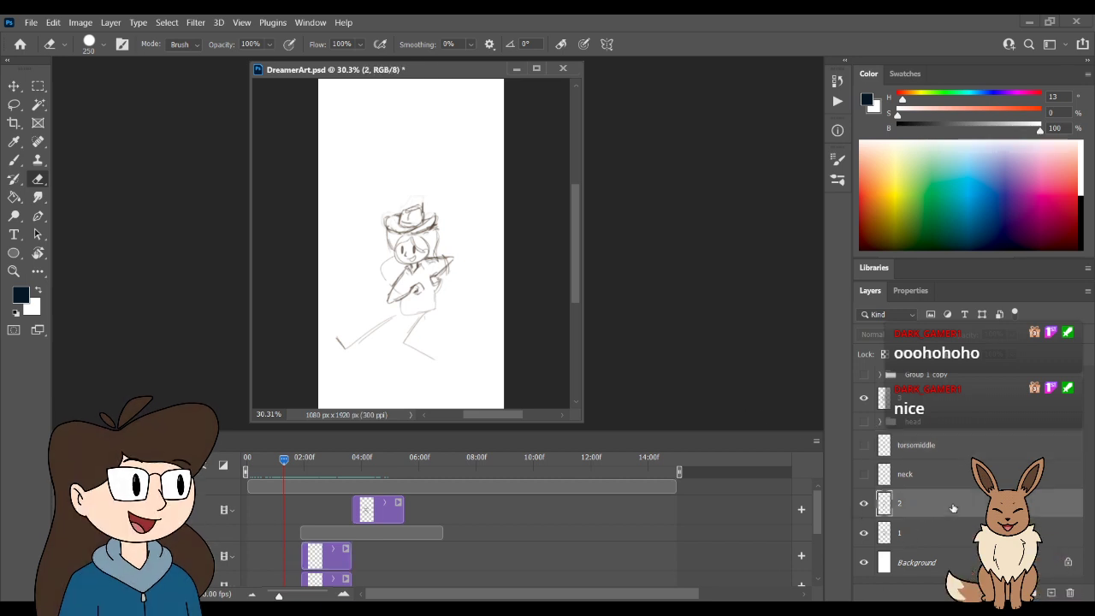
{"action": "left_click", "coordinate": [910, 522]}
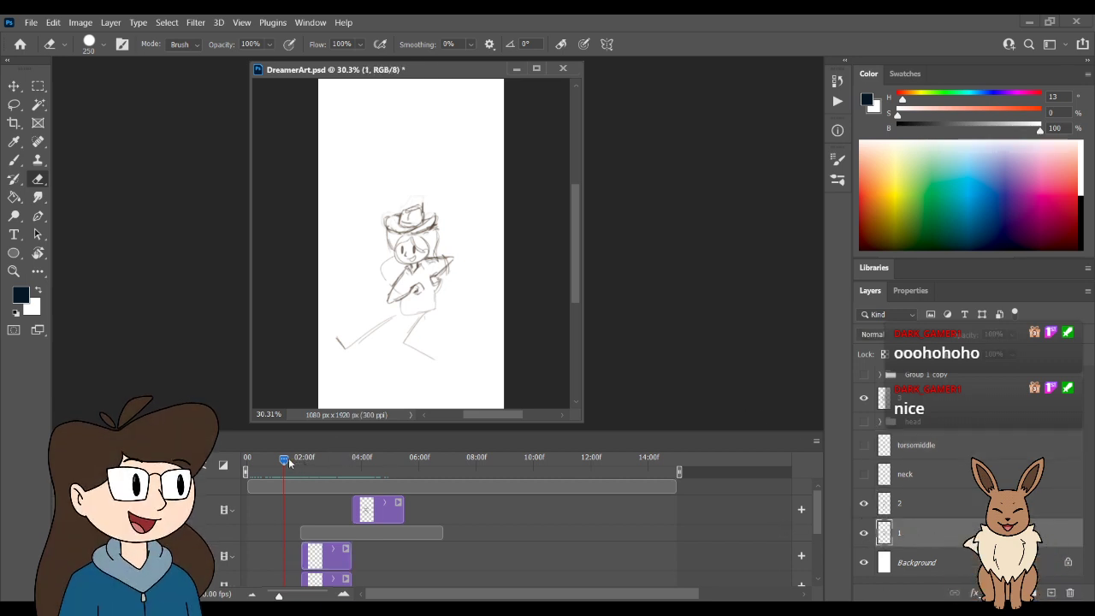
{"action": "scroll", "coordinate": [312, 531], "scroll_direction": "down", "scroll_amount": 2}
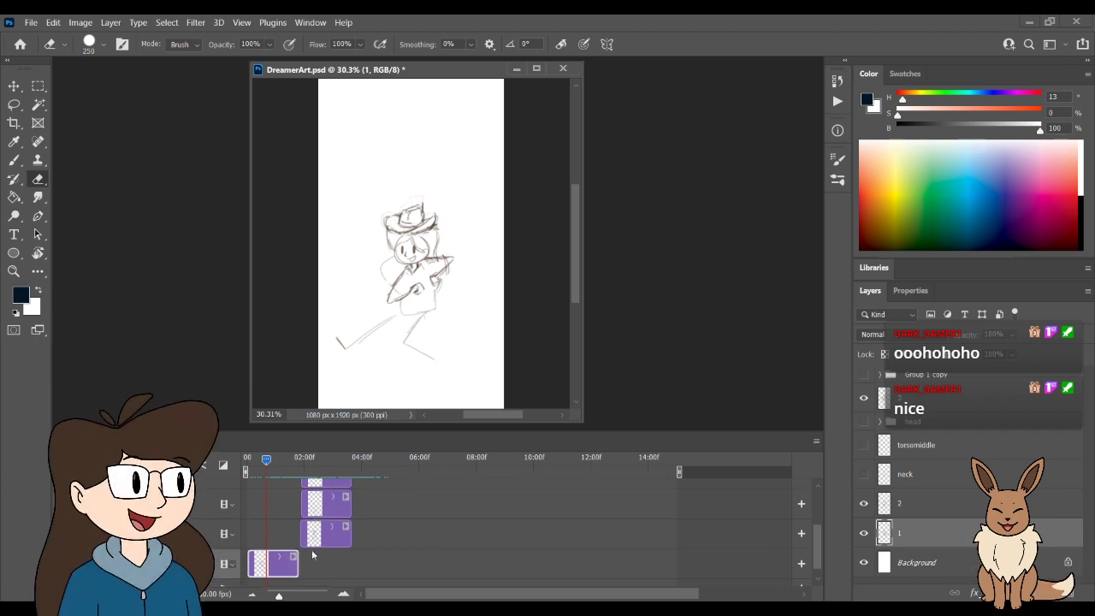
{"action": "mouse_move", "coordinate": [281, 596]}
{"action": "left_mouse_down"}
{"action": "mouse_move", "coordinate": [302, 596]}
{"action": "mouse_move", "coordinate": [292, 597]}
{"action": "left_mouse_up"}
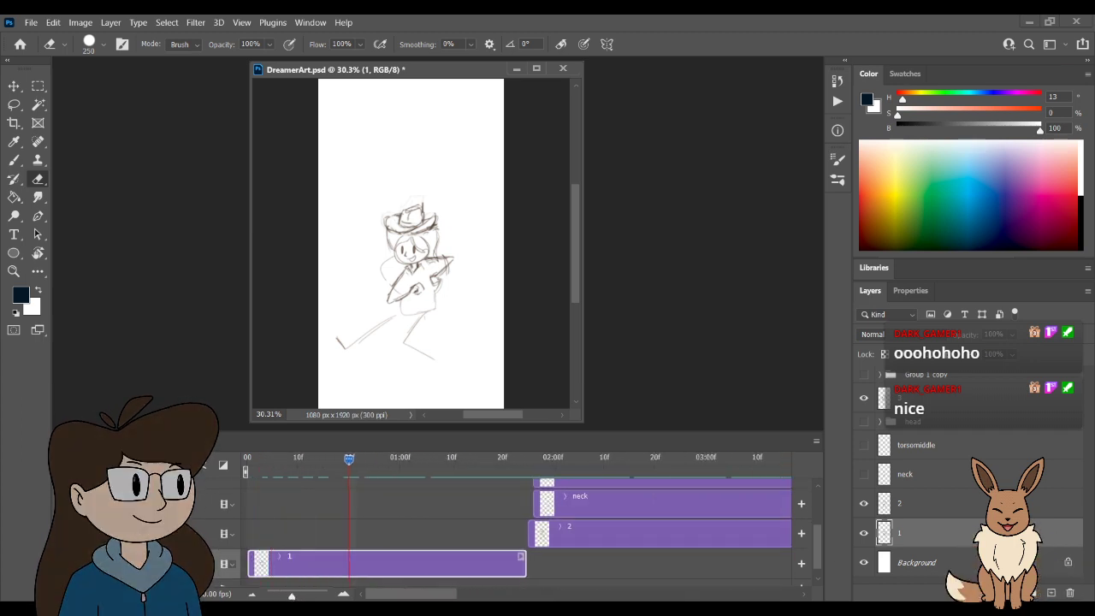
{"action": "left_click", "coordinate": [1050, 593]}
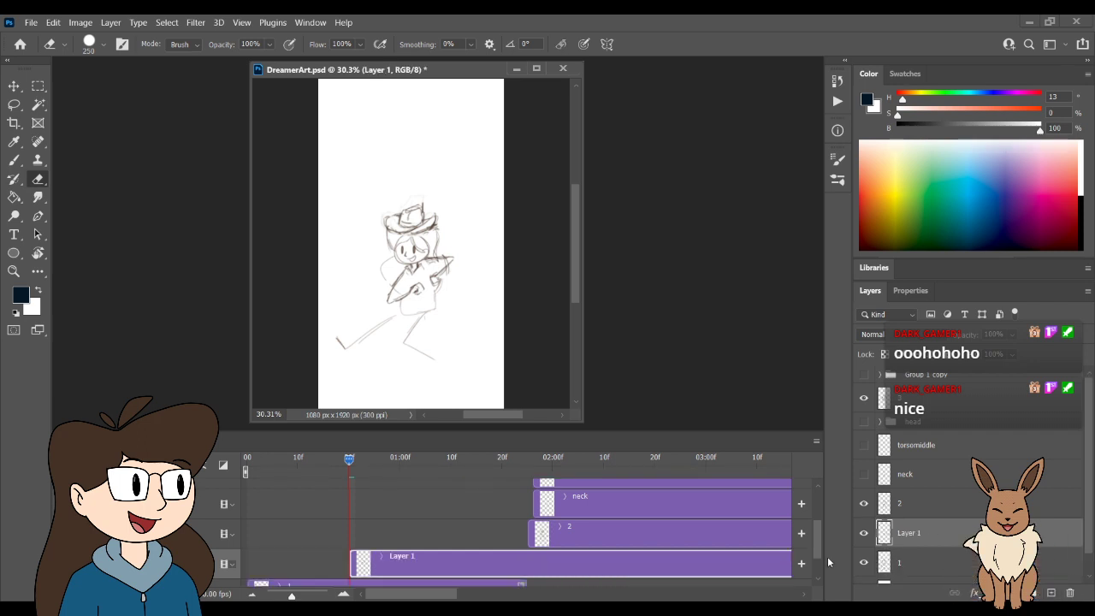
- Move the new layer's clip to the start of the timeline and trim its end to match clip 1
{"action": "left_click_drag", "start_coordinate": [379, 550], "coordinate": [276, 552]}
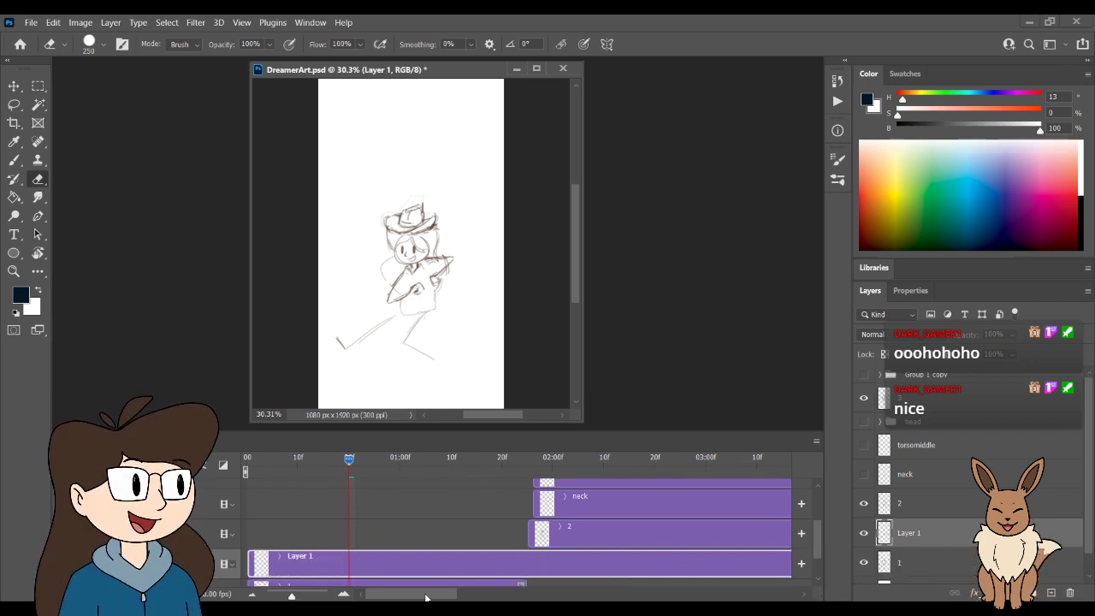
{"action": "left_click_drag", "start_coordinate": [425, 597], "coordinate": [508, 598]}
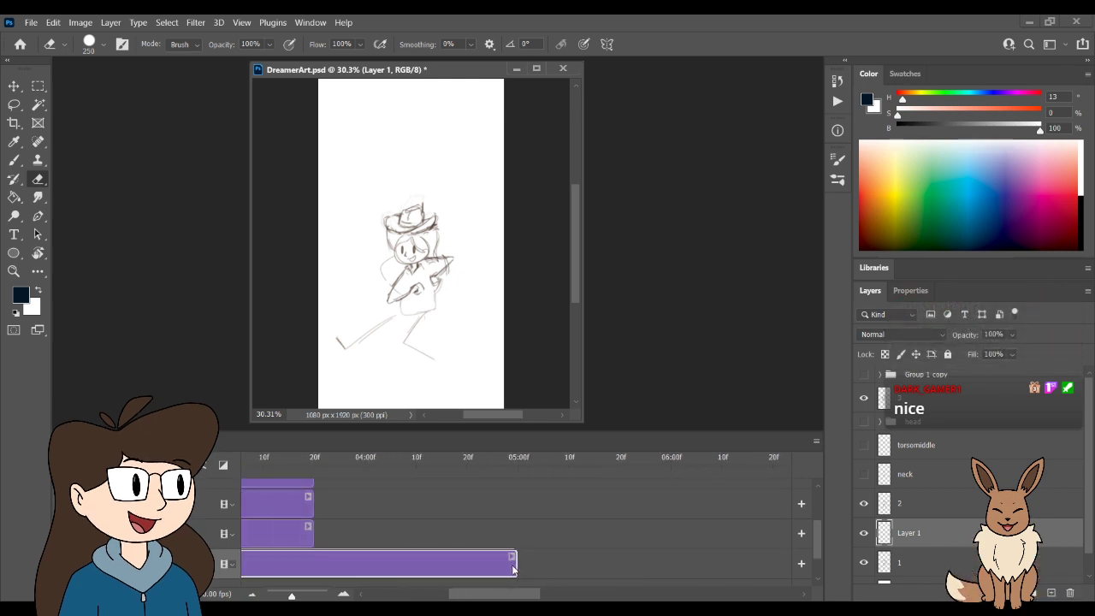
{"action": "scroll", "coordinate": [514, 569], "scroll_direction": "left", "scroll_amount": 5}
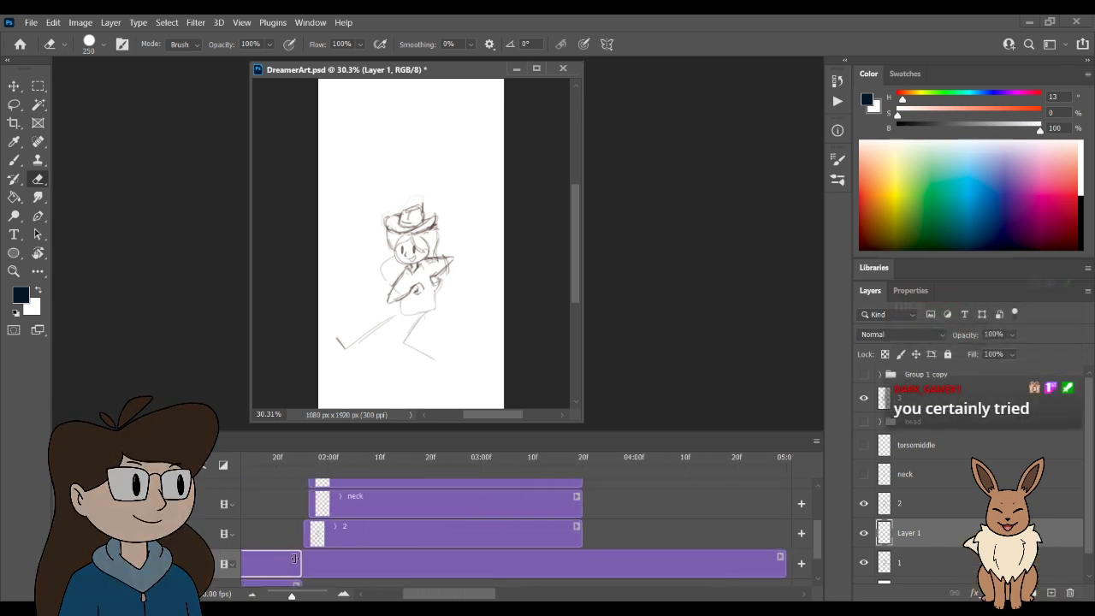
{"action": "left_click_drag", "start_coordinate": [294, 559], "coordinate": [296, 559]}
{"action": "left_click_drag", "start_coordinate": [446, 597], "coordinate": [390, 597]}
{"action": "scroll", "coordinate": [418, 524], "scroll_direction": "down", "scroll_amount": 1}
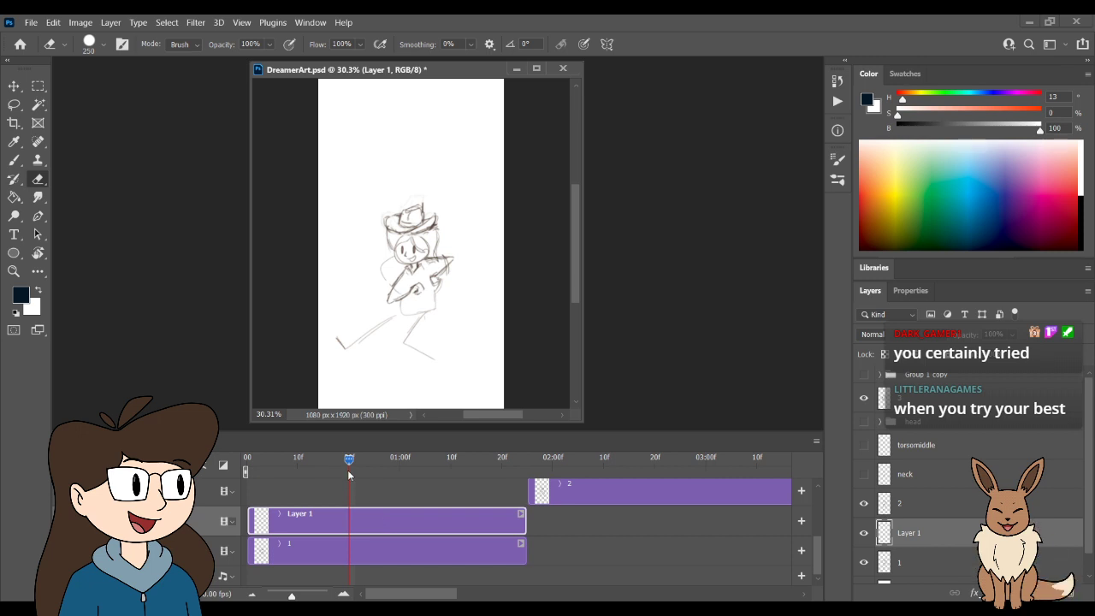
- Return the playhead to the first frame and widen the DreamerArt.psd document window
{"action": "left_click_drag", "start_coordinate": [349, 466], "coordinate": [248, 471]}
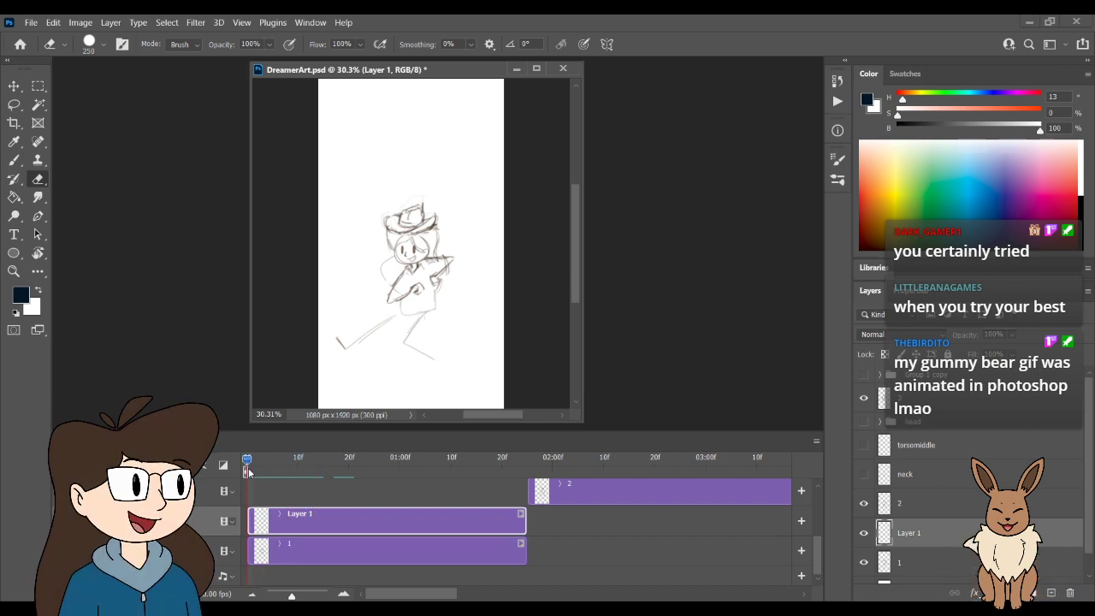
{"action": "left_click", "coordinate": [280, 514]}
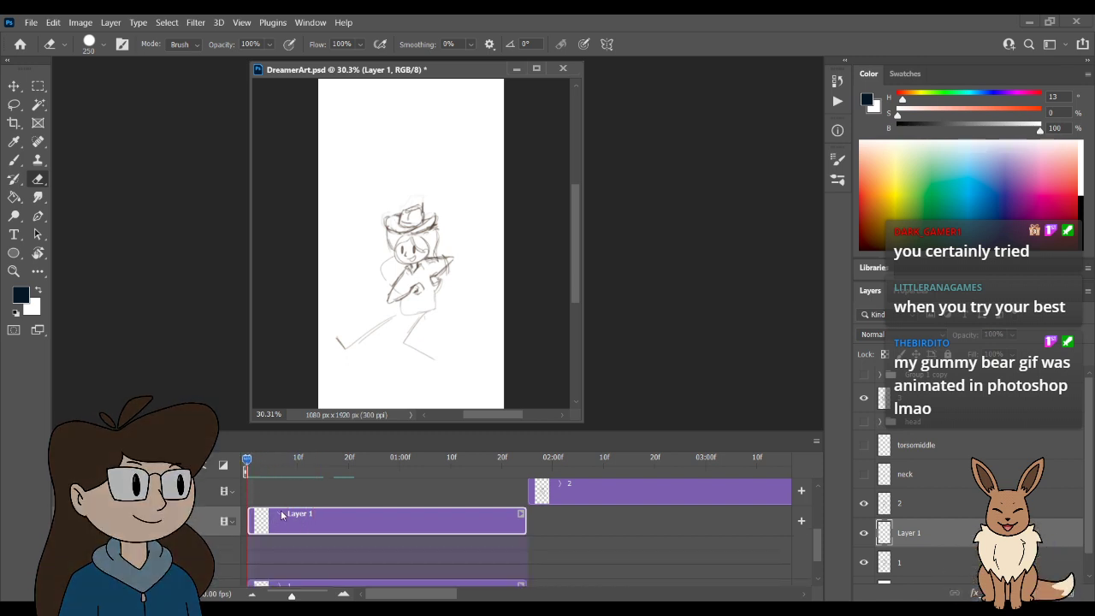
{"action": "left_click", "coordinate": [280, 514]}
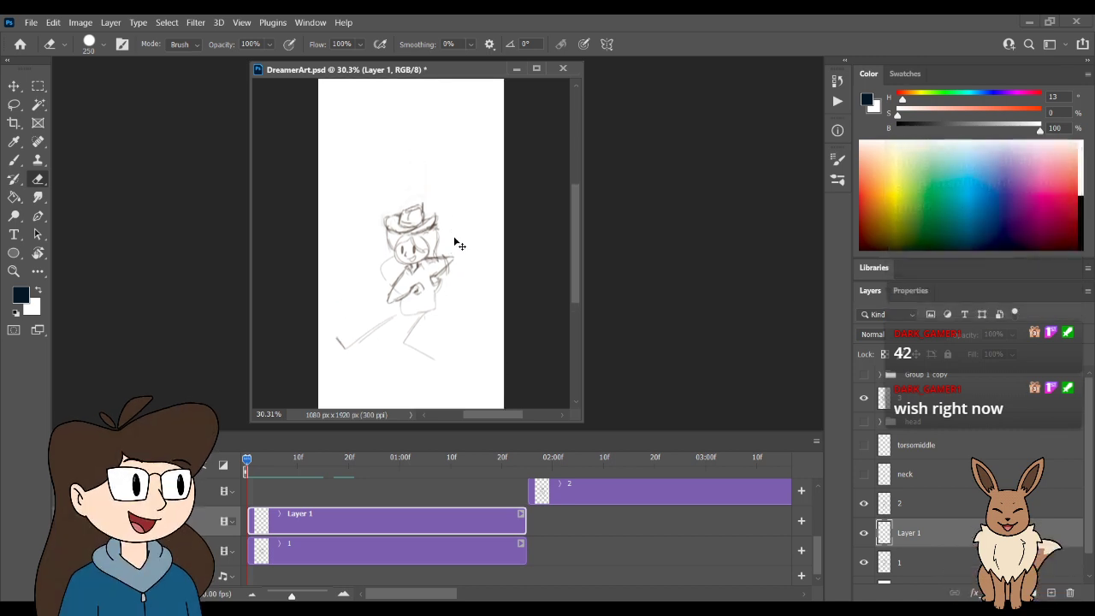
{"action": "left_click_drag", "start_coordinate": [583, 236], "coordinate": [649, 229]}
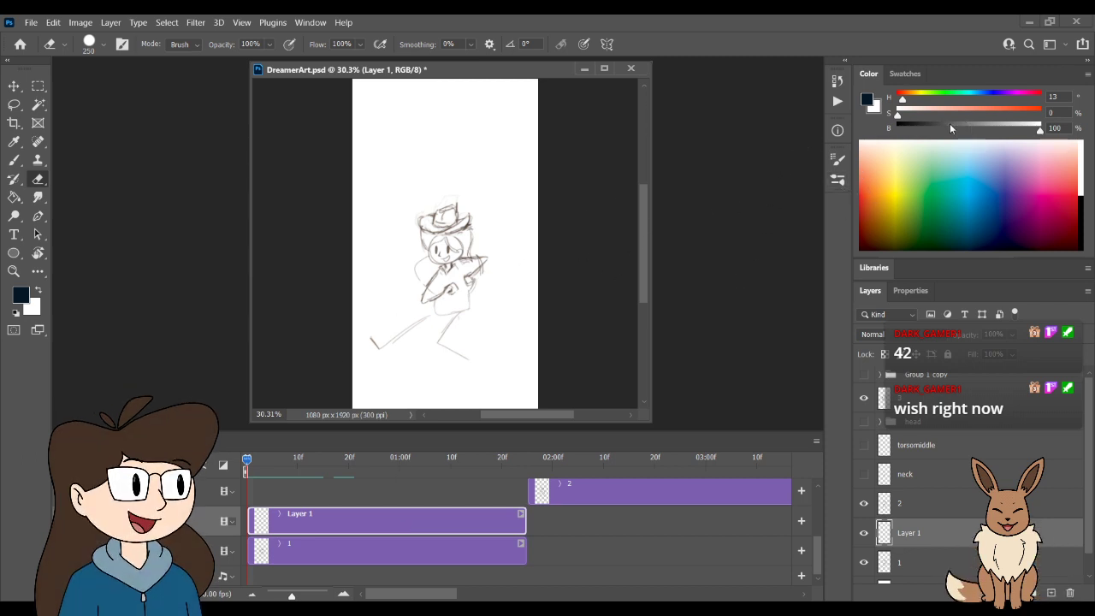
- Set the background color's brightness to 0% and try a Brush dab above the figure on Layer 1, undoing the dab
{"action": "left_click", "coordinate": [987, 127]}
{"action": "left_click", "coordinate": [928, 129]}
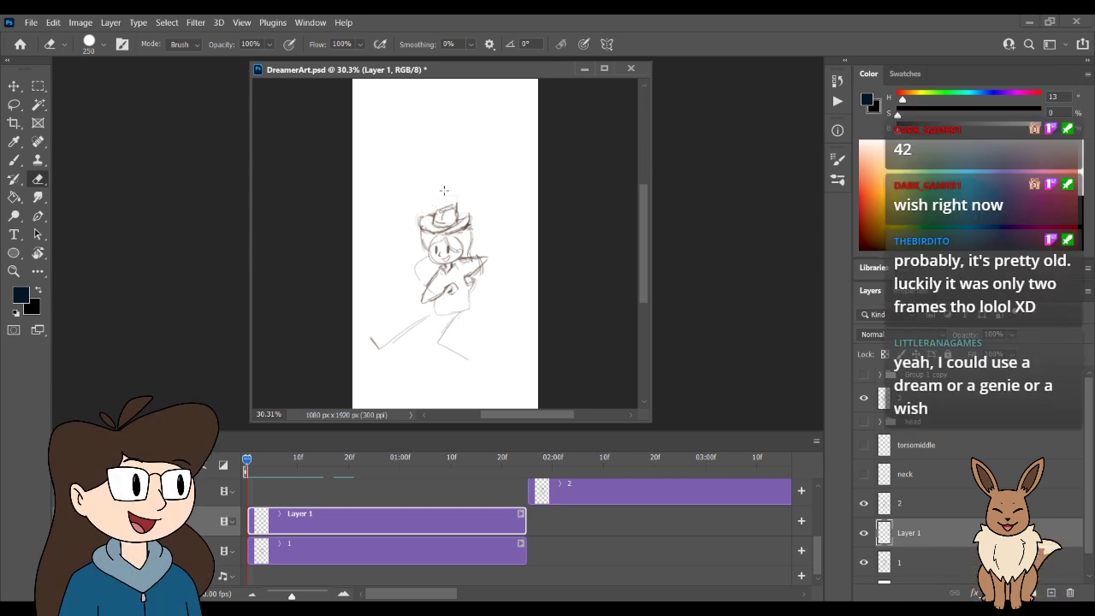
{"action": "key", "text": "b"}
{"action": "left_click", "coordinate": [447, 146]}
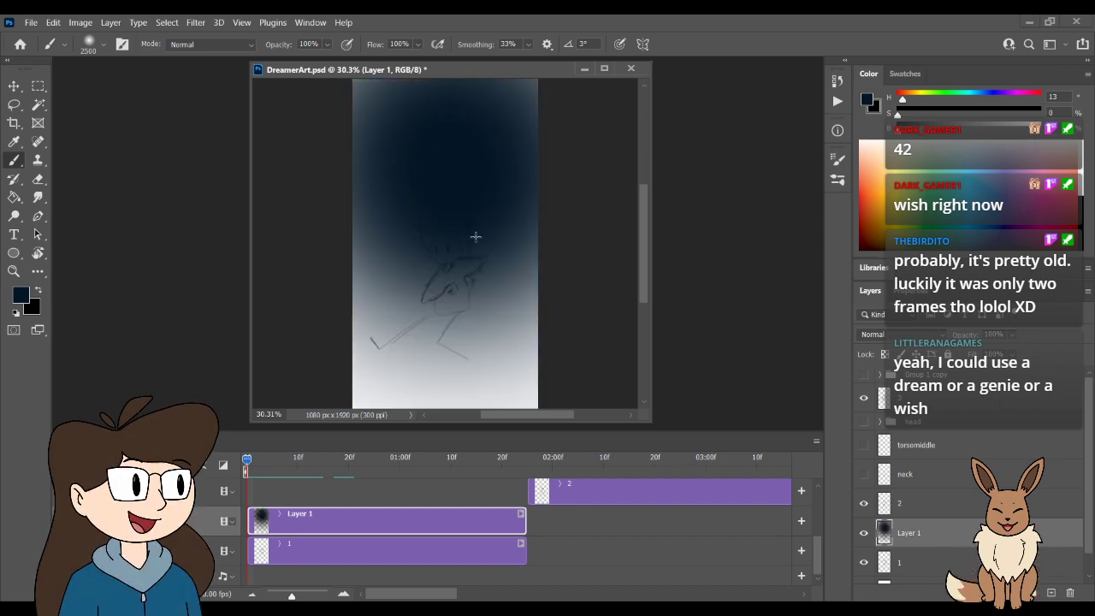
{"action": "key", "text": "ctrl+z"}
- Reduce the soft brush to 800 px, test it with a dab above the hat, and undo the dab
{"action": "key", "text": "bracketleft"}
{"action": "key", "text": "bracketleft"}
{"action": "key", "text": "bracketleft"}
{"action": "key", "text": "bracketleft"}
{"action": "key", "text": "bracketleft"}
{"action": "key", "text": "bracketleft"}
{"action": "key", "text": "bracketleft"}
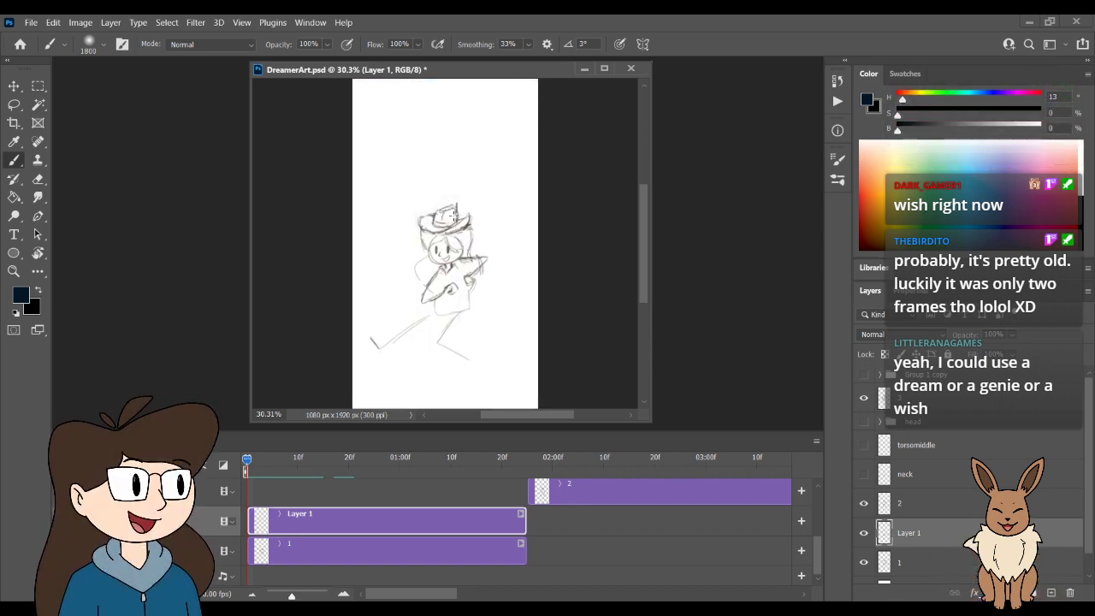
{"action": "key", "text": "bracketleft"}
{"action": "key", "text": "bracketleft"}
{"action": "key", "text": "bracketleft"}
{"action": "key", "text": "bracketleft"}
{"action": "key", "text": "bracketleft"}
{"action": "key", "text": "bracketleft"}
{"action": "key", "text": "bracketleft"}
{"action": "left_click", "coordinate": [450, 149]}
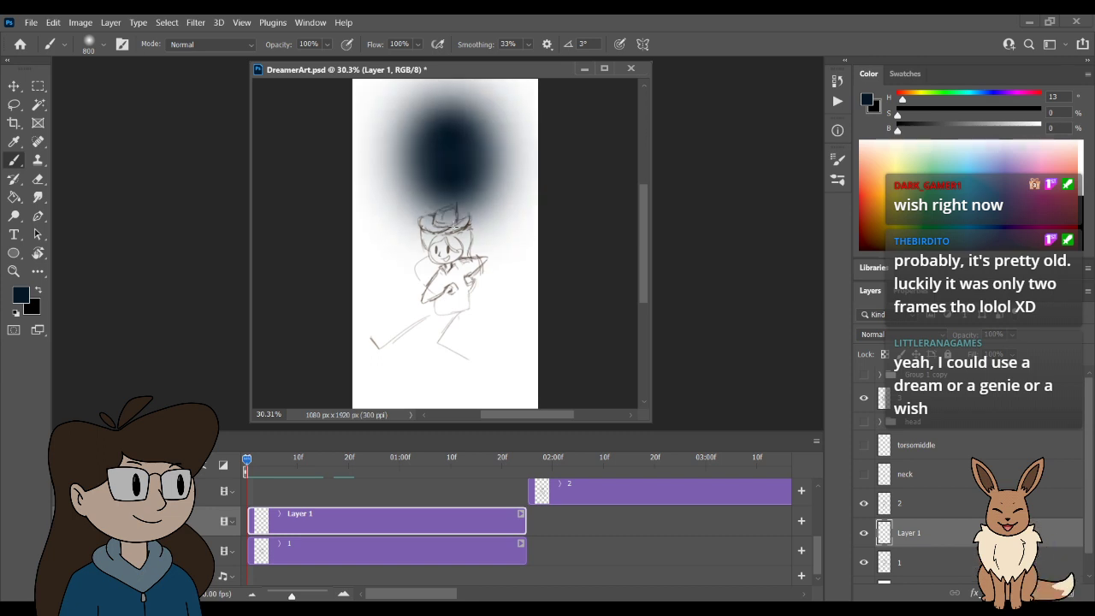
{"action": "key", "text": "ctrl+z"}
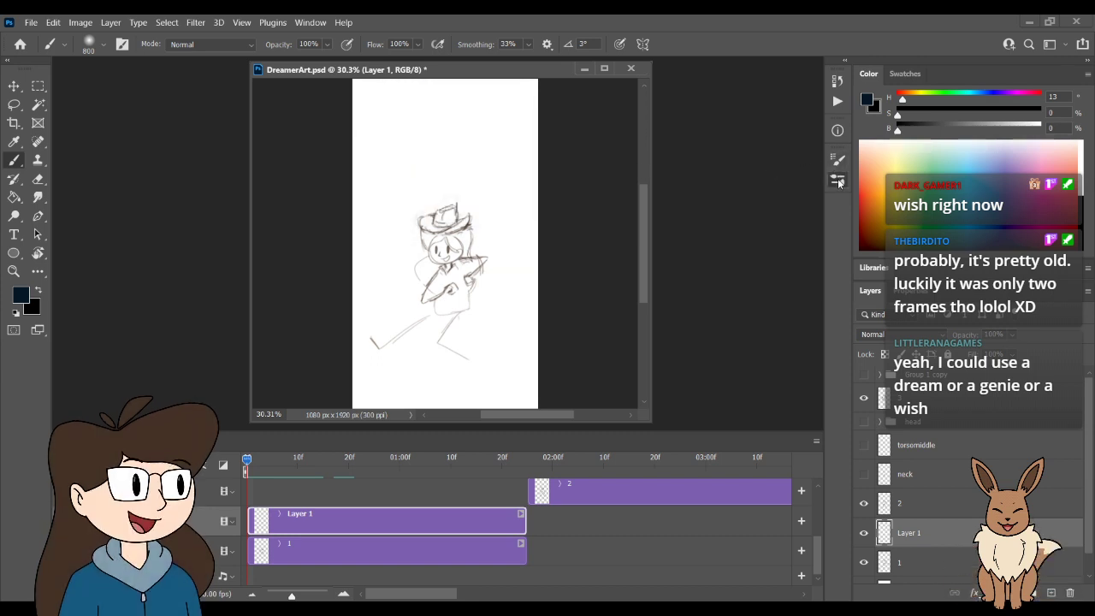
- Make the brush hard-edged, test it at 800 px with a stroke over the figure, and undo the stroke
{"action": "key", "text": "shift+bracketright"}
{"action": "key", "text": "shift+bracketright"}
{"action": "key", "text": "shift+bracketright"}
{"action": "key", "text": "shift+bracketright"}
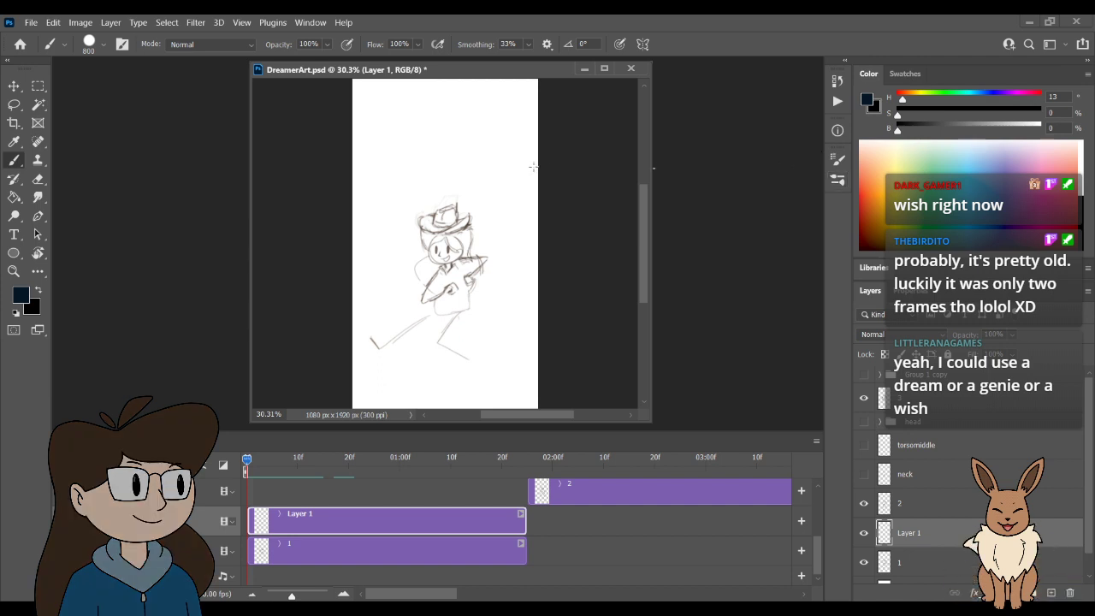
{"action": "mouse_move", "coordinate": [479, 150]}
{"action": "left_mouse_down"}
{"action": "mouse_move", "coordinate": [425, 222]}
{"action": "mouse_move", "coordinate": [451, 213]}
{"action": "mouse_move", "coordinate": [449, 256]}
{"action": "left_mouse_up"}
{"action": "key", "text": "ctrl+z"}
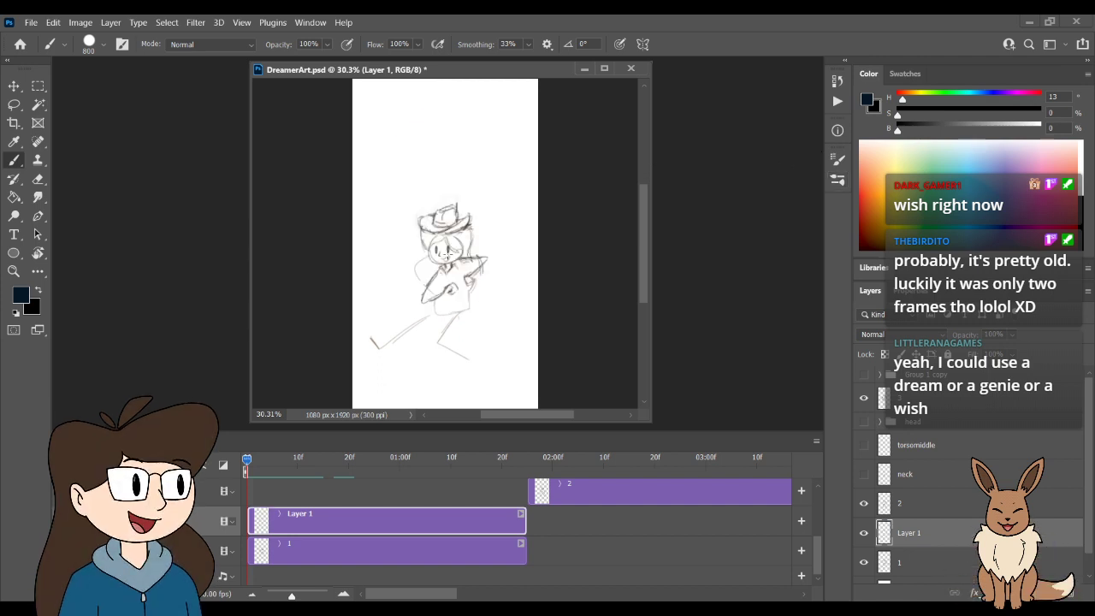
- Reduce the hard brush to 20 px, testing it with diagonal strokes across the figure and undoing each stroke
{"action": "key", "text": "bracketleft"}
{"action": "key", "text": "bracketleft"}
{"action": "key", "text": "bracketleft"}
{"action": "key", "text": "bracketleft"}
{"action": "key", "text": "bracketleft"}
{"action": "left_click_drag", "start_coordinate": [481, 169], "coordinate": [464, 266]}
{"action": "key", "text": "ctrl+z"}
{"action": "key", "text": "bracketleft"}
{"action": "key", "text": "bracketleft"}
{"action": "key", "text": "bracketleft"}
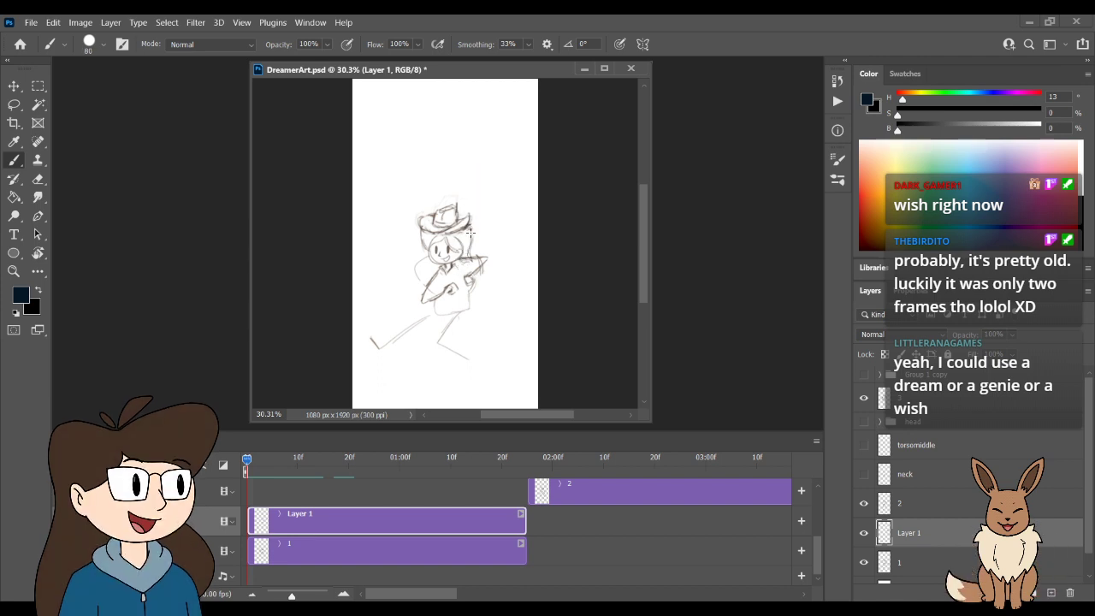
{"action": "key", "text": "bracketleft"}
{"action": "key", "text": "bracketleft"}
{"action": "key", "text": "bracketleft"}
{"action": "left_click_drag", "start_coordinate": [490, 185], "coordinate": [456, 257]}
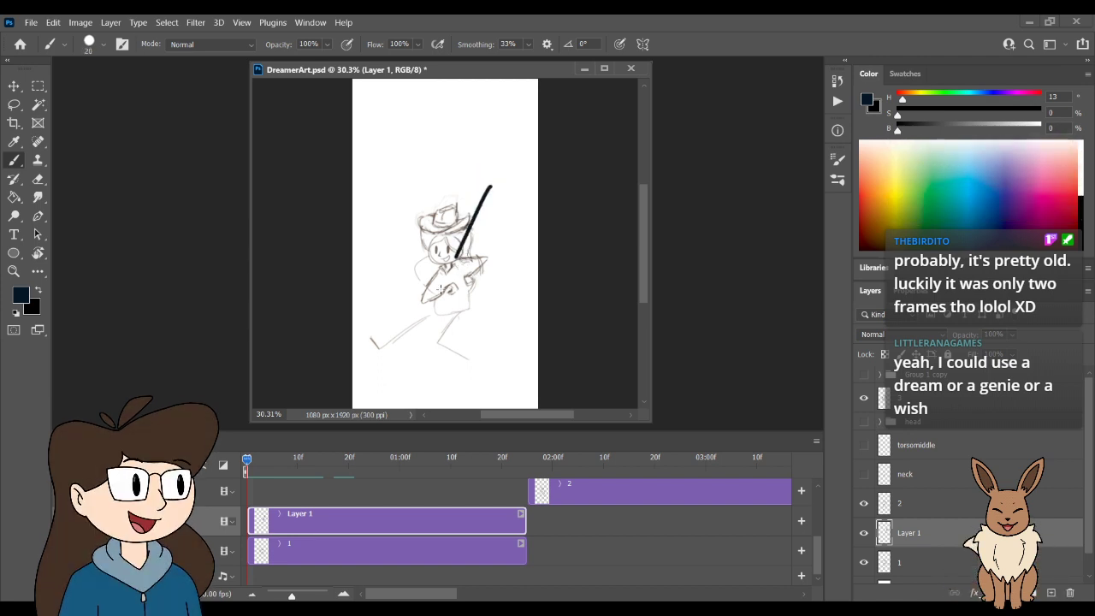
{"action": "key", "text": "ctrl+z"}
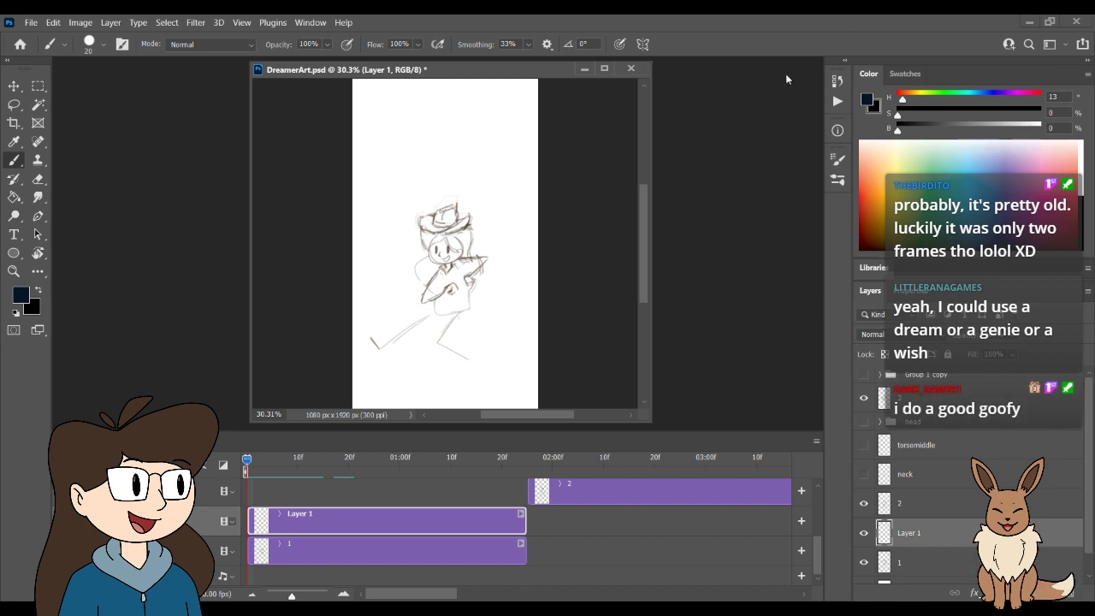